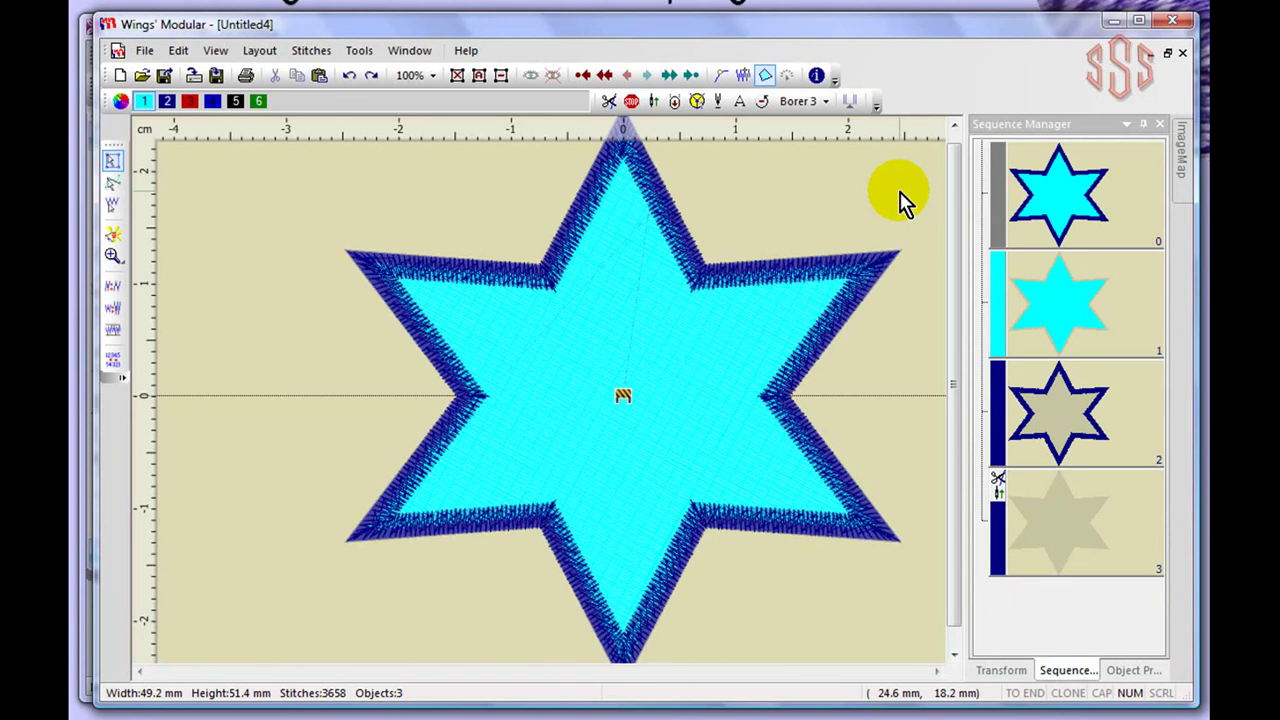
Examine the objects making up the star design in sewing order: the cyan fill, the dark blue satin outline and the final end object.
click(595, 310)
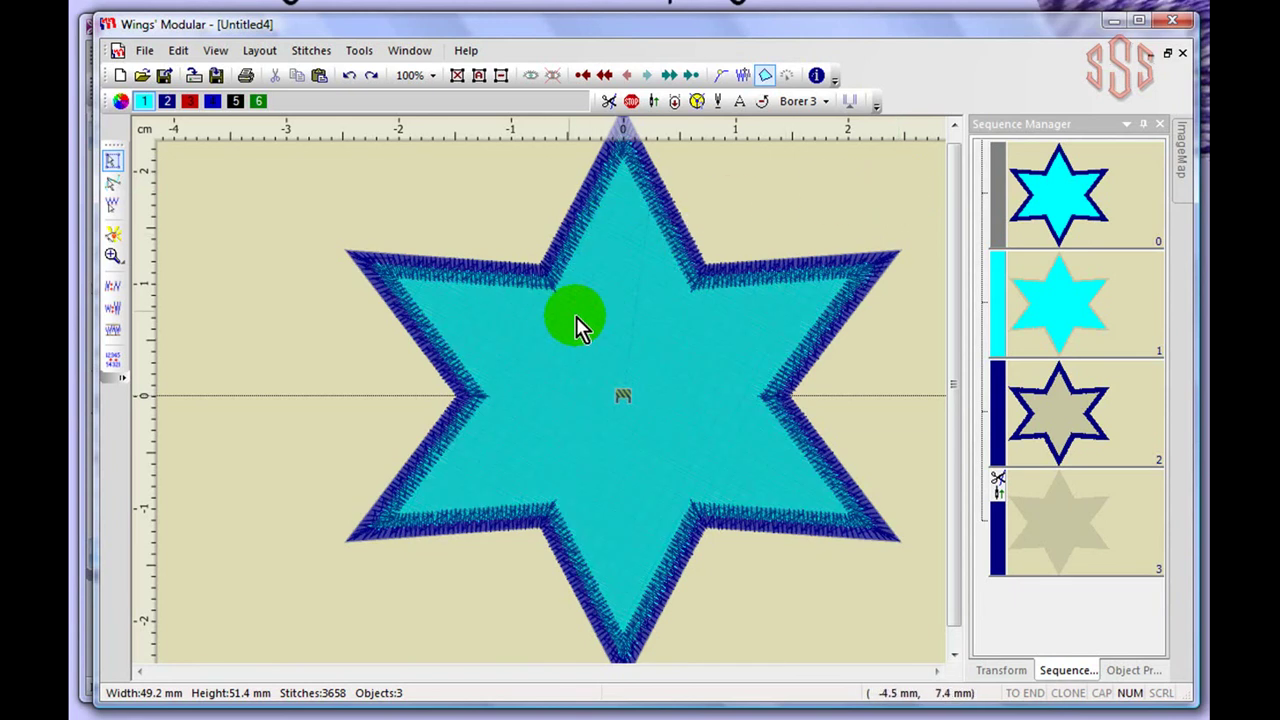
mouse_move(555, 312)
mouse_down()
mouse_move(643, 266)
mouse_move(648, 246)
mouse_up()
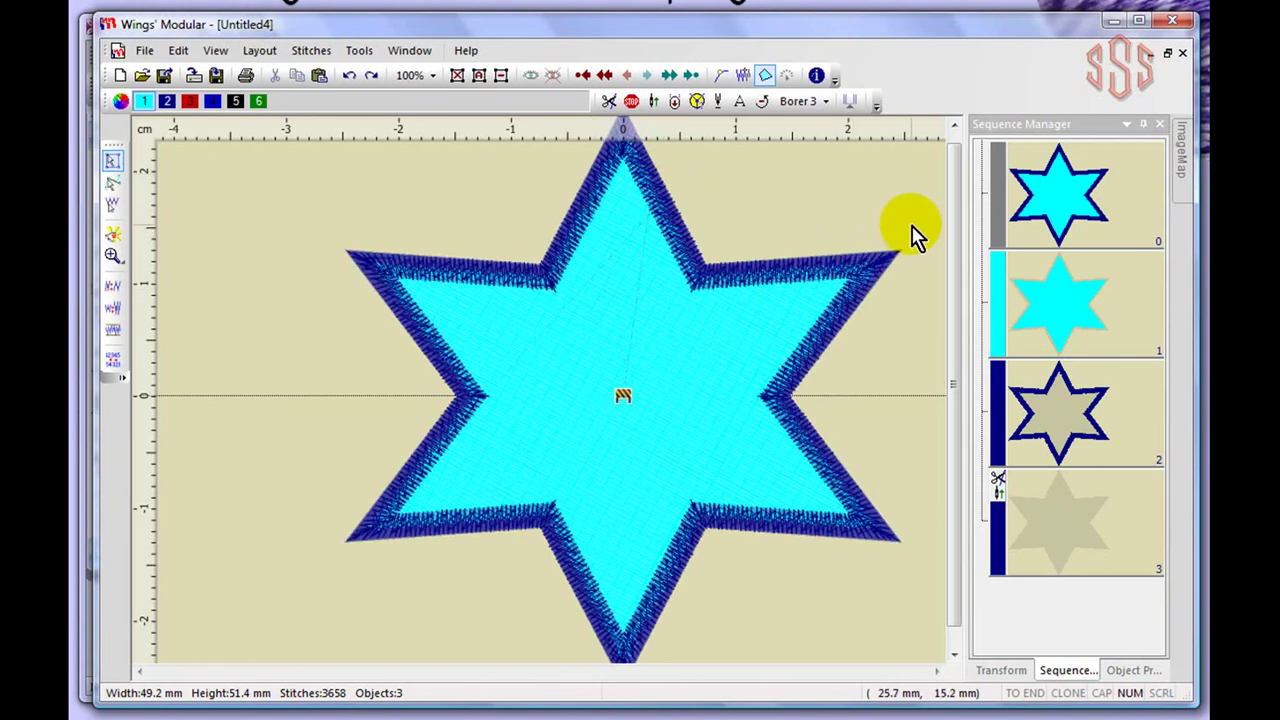
click(1043, 196)
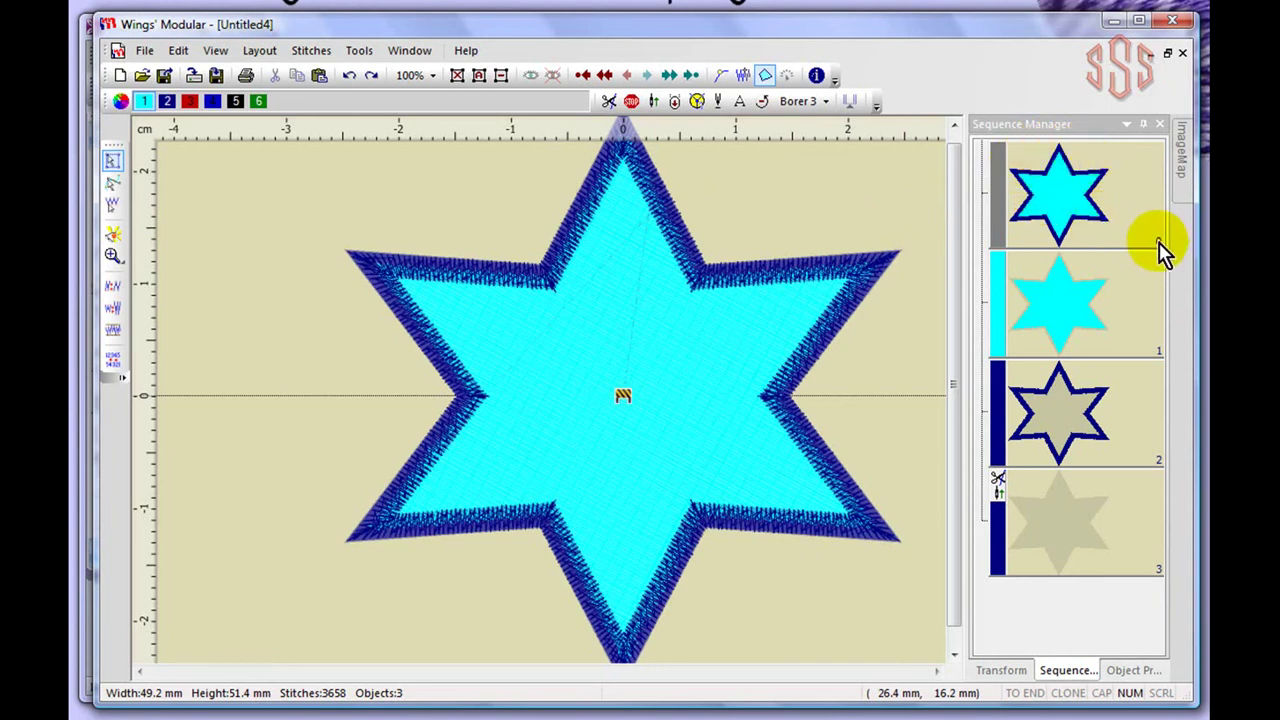
click(1080, 190)
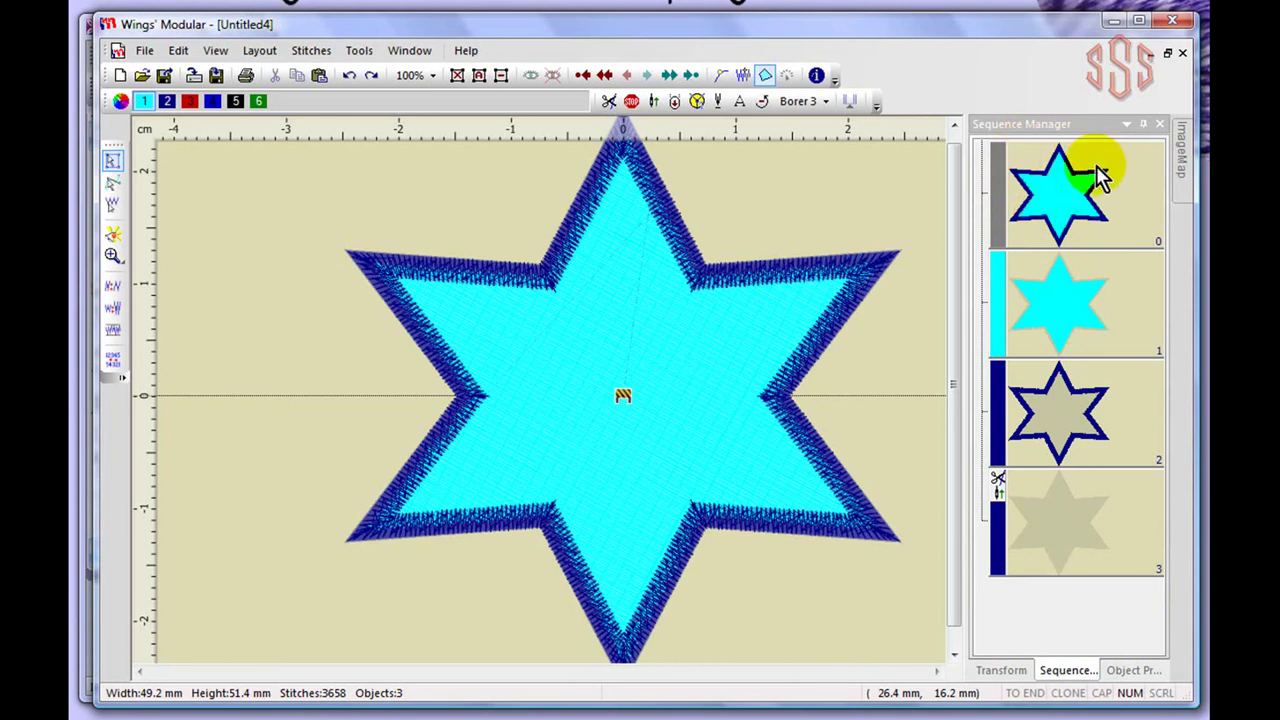
mouse_move(1100, 175)
mouse_down()
mouse_move(1094, 243)
mouse_move(1065, 295)
mouse_move(1009, 286)
mouse_move(1050, 305)
mouse_move(1046, 320)
mouse_move(1072, 313)
mouse_move(1068, 299)
mouse_up()
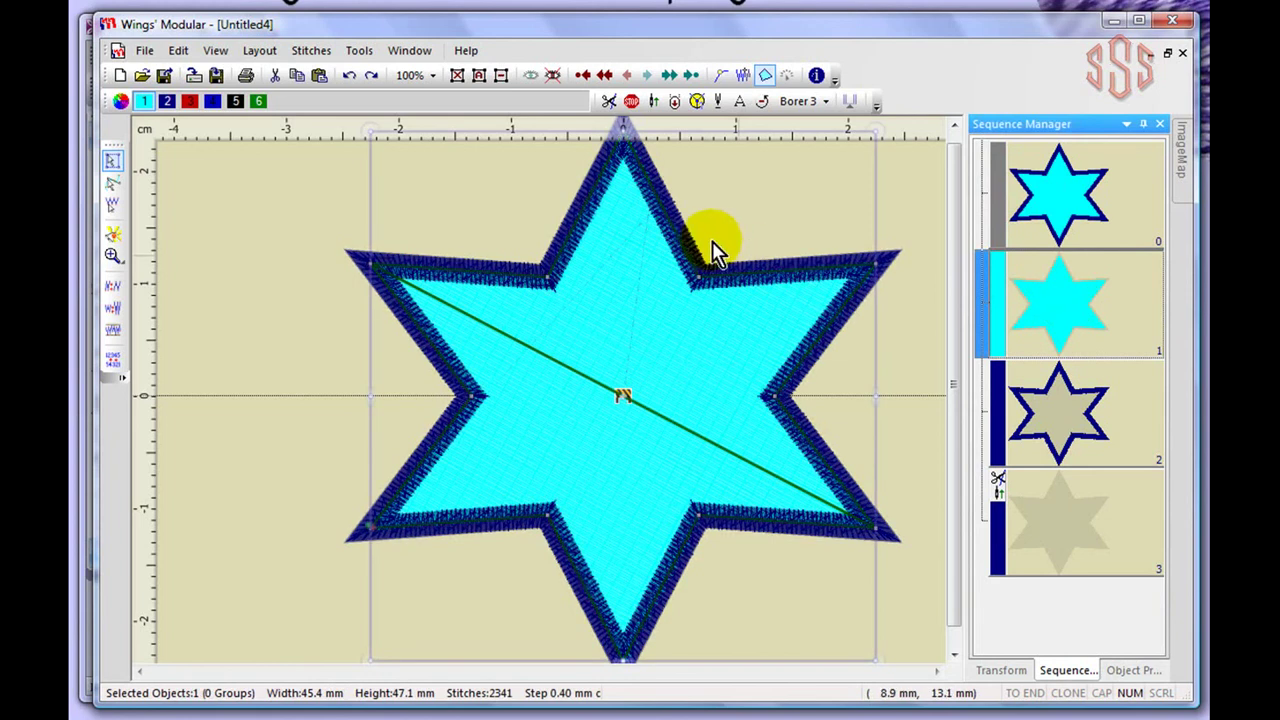
mouse_move(457, 290)
mouse_down()
mouse_move(735, 465)
mouse_move(777, 306)
mouse_move(654, 294)
mouse_move(682, 276)
mouse_up()
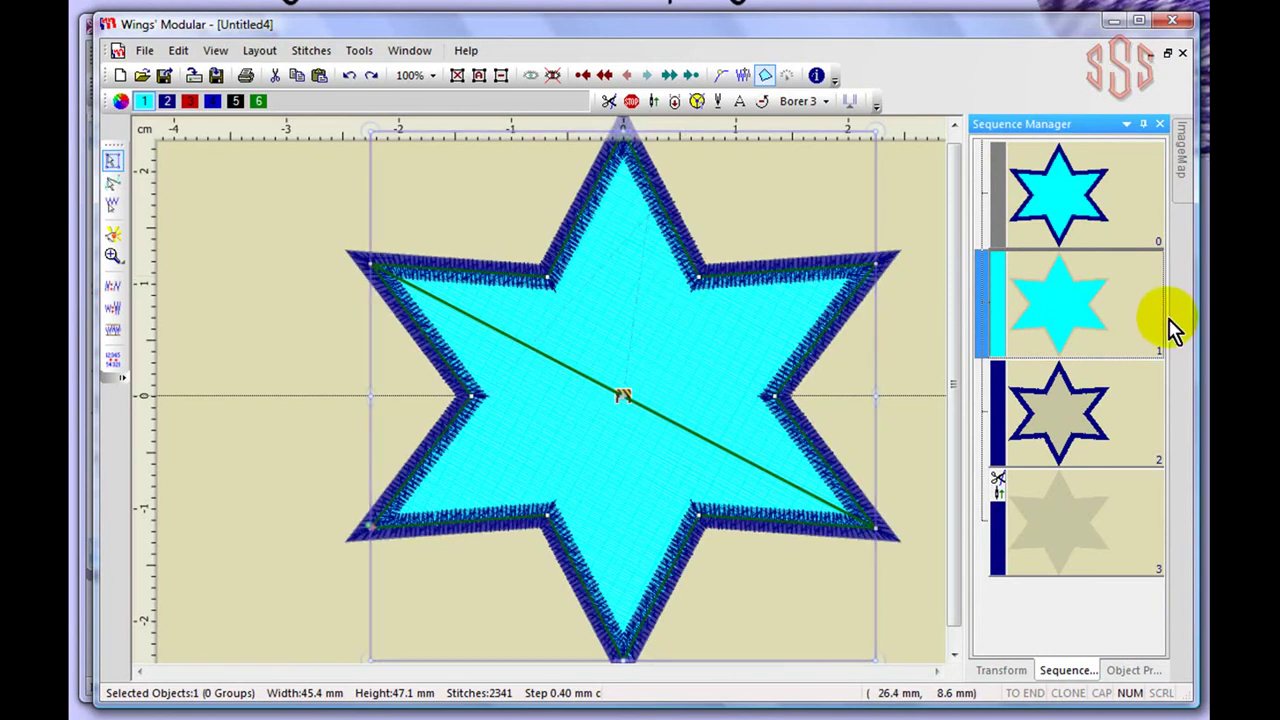
click(1086, 402)
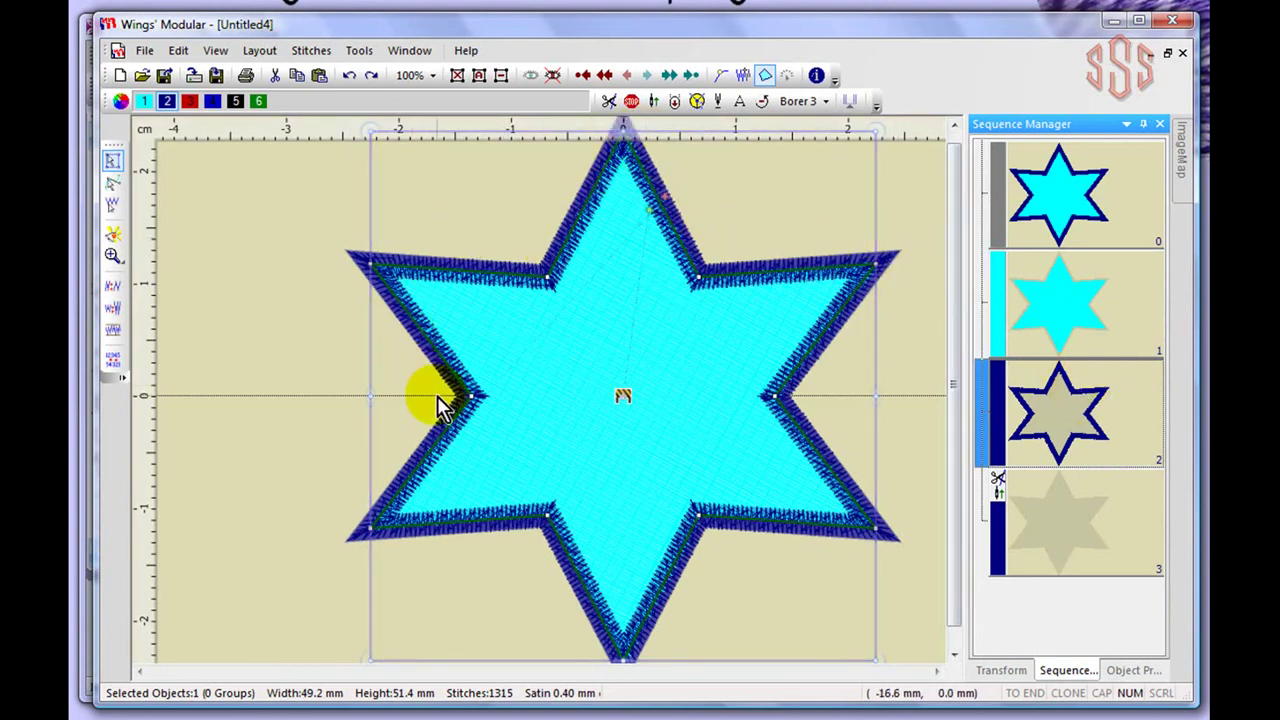
click(1072, 527)
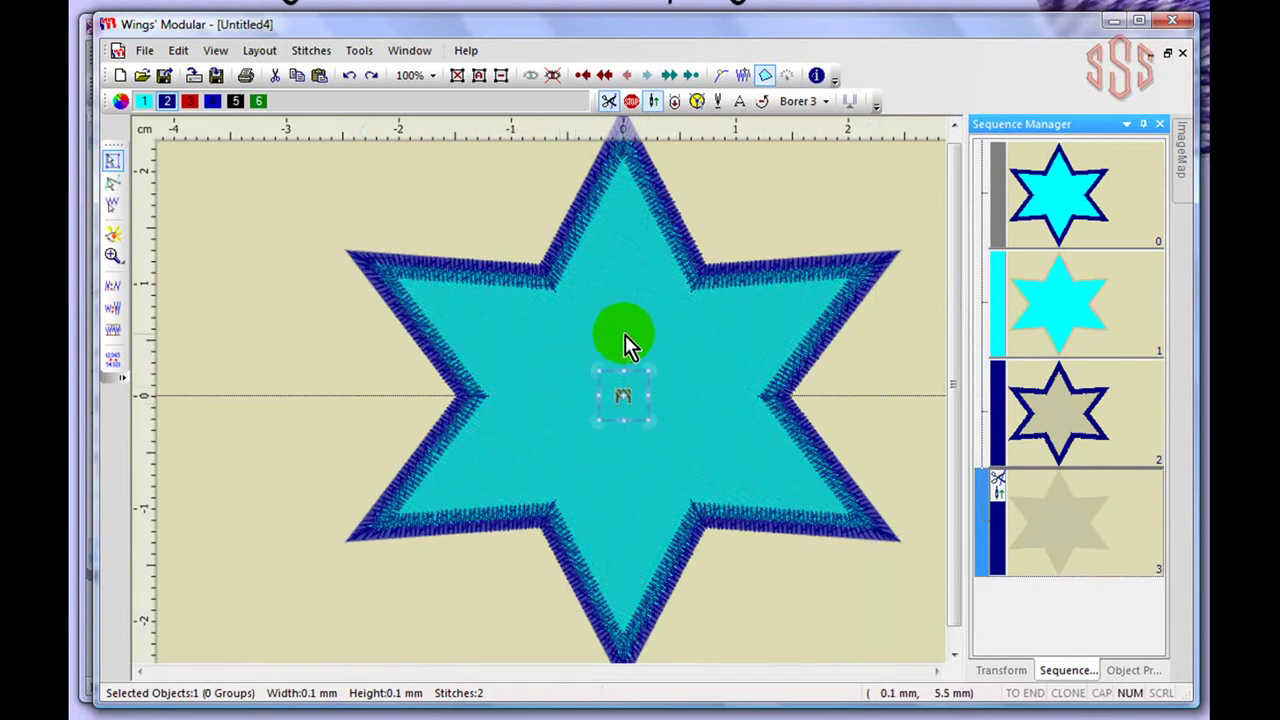
Examine up close the end object at the star's centre and the connecting stitches running to the upper point, including the whole star again.
scroll(705, 396, up, 1)
scroll(705, 394, up, 3)
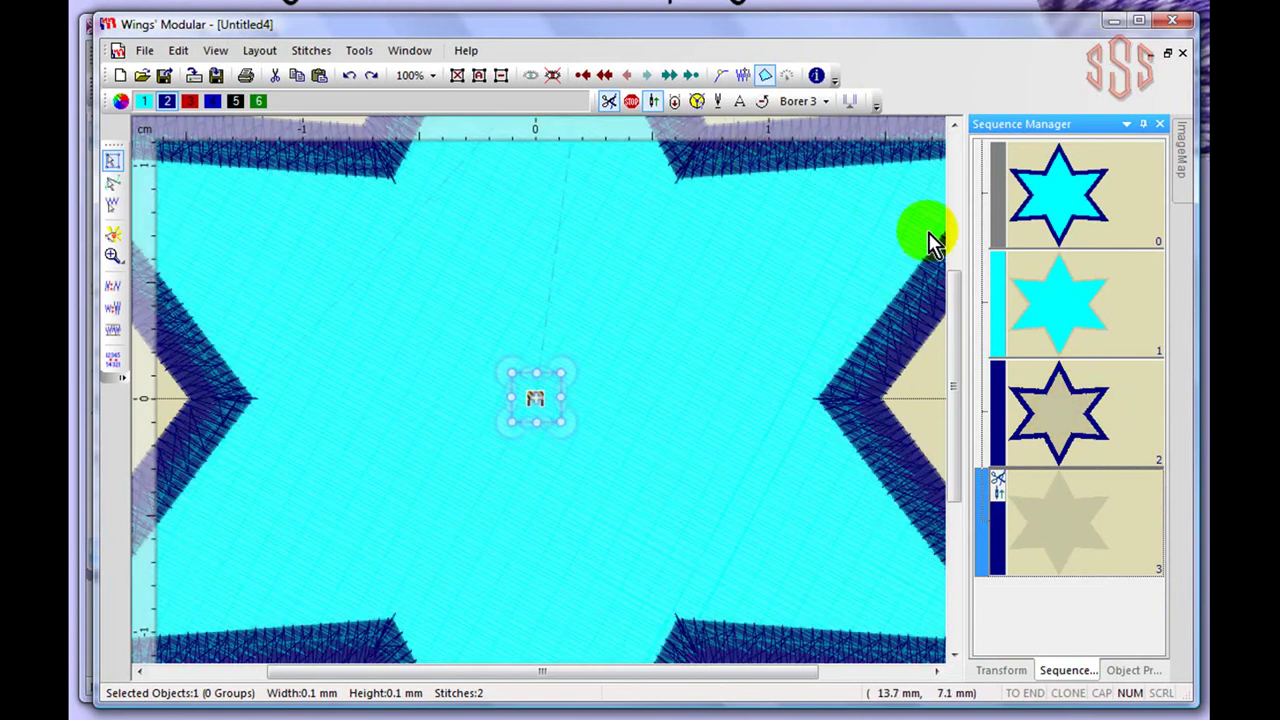
drag(955, 307, 963, 189)
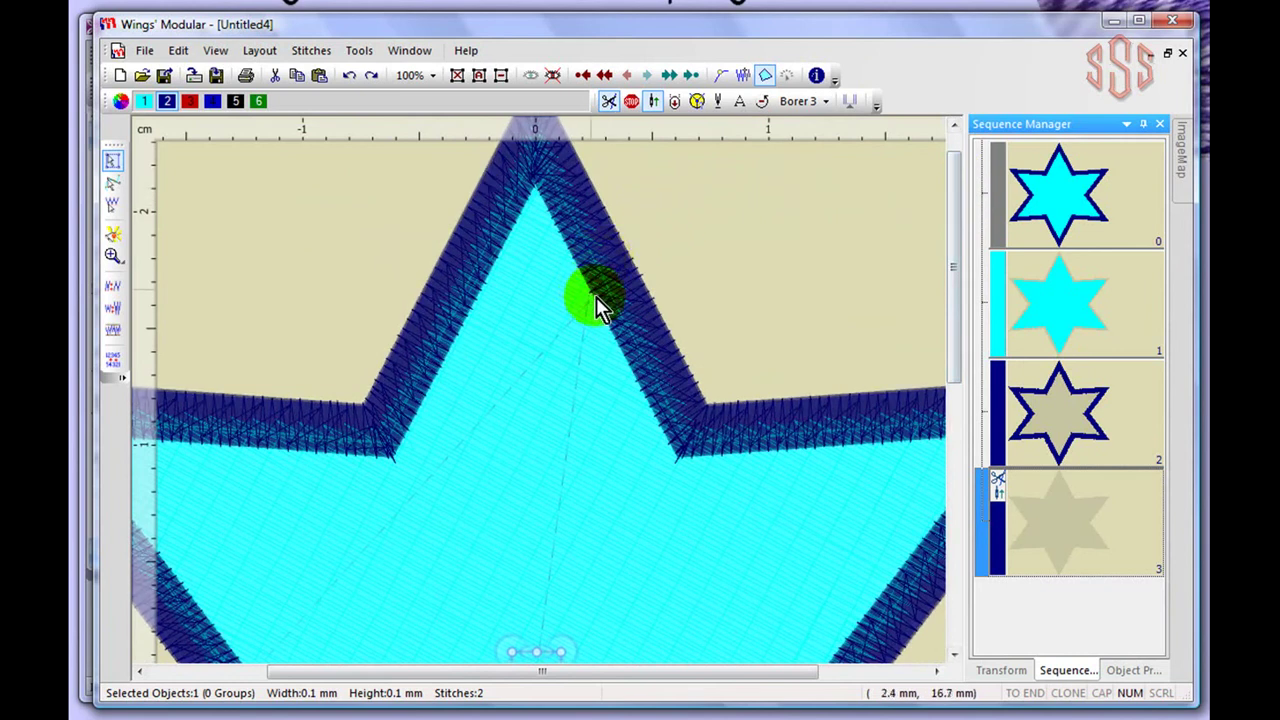
drag(950, 298, 861, 385)
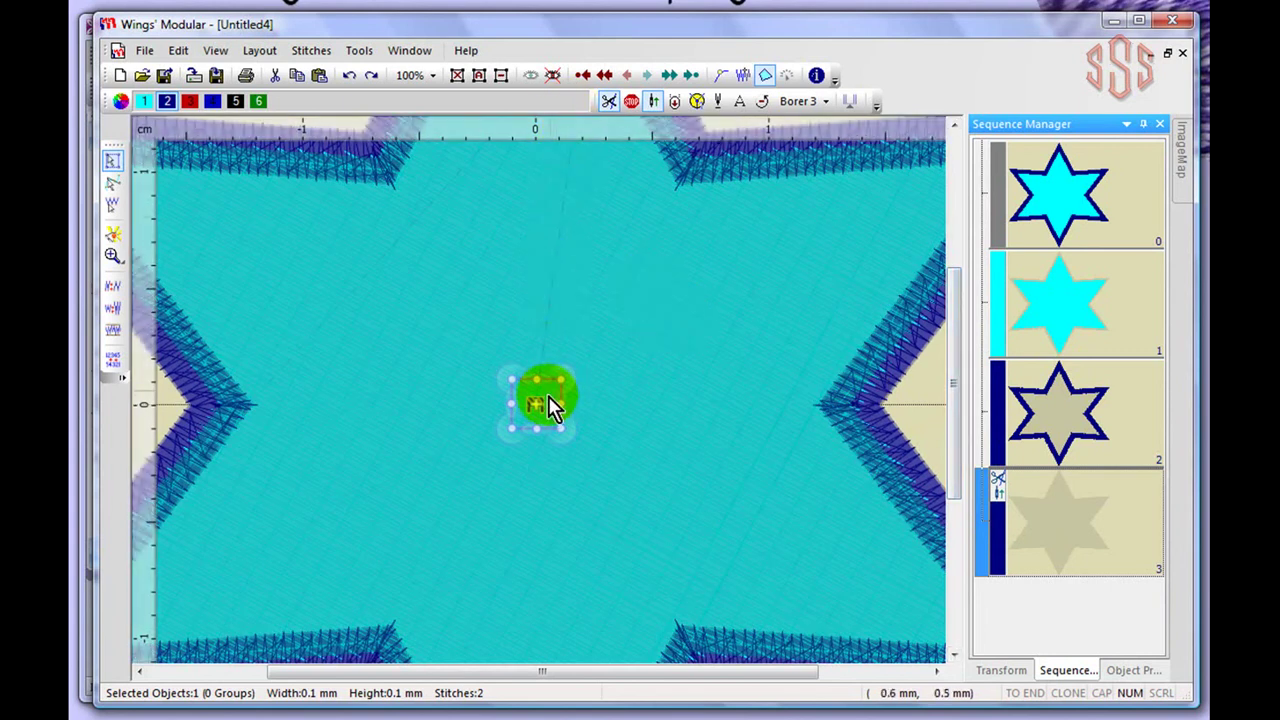
mouse_move(513, 408)
mouse_down()
mouse_move(531, 423)
mouse_move(657, 403)
mouse_up()
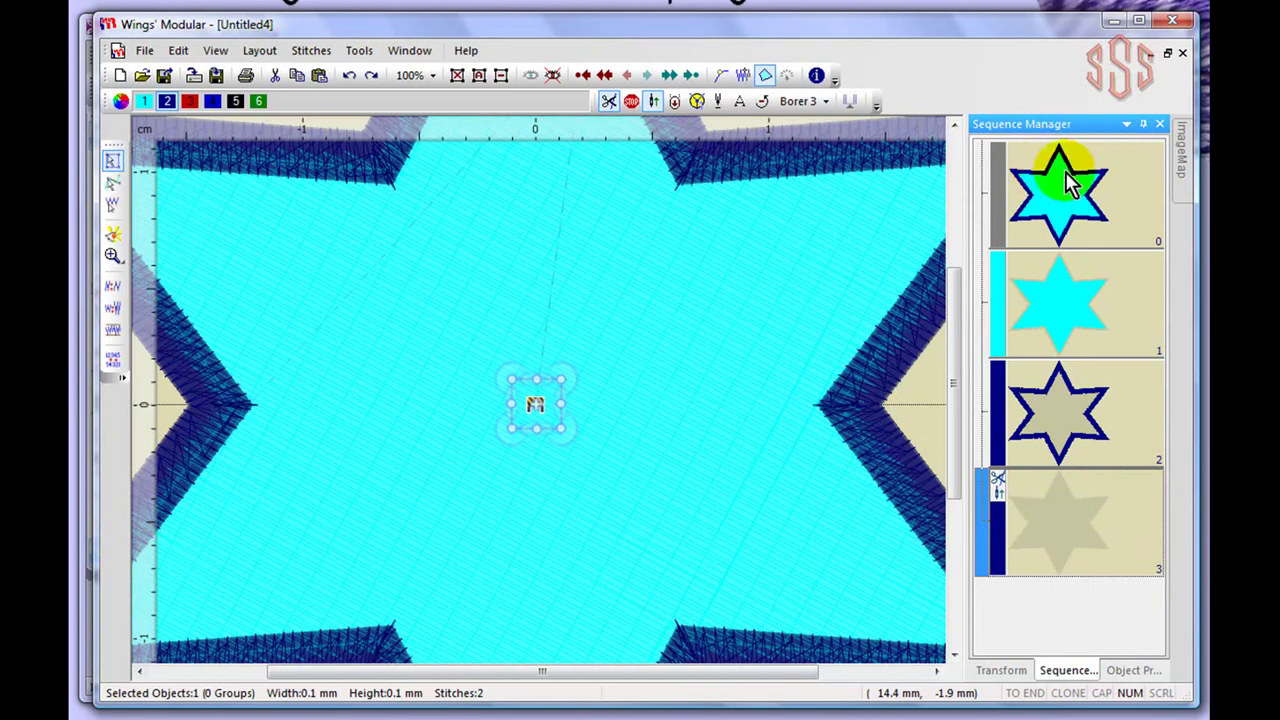
drag(1055, 160, 689, 297)
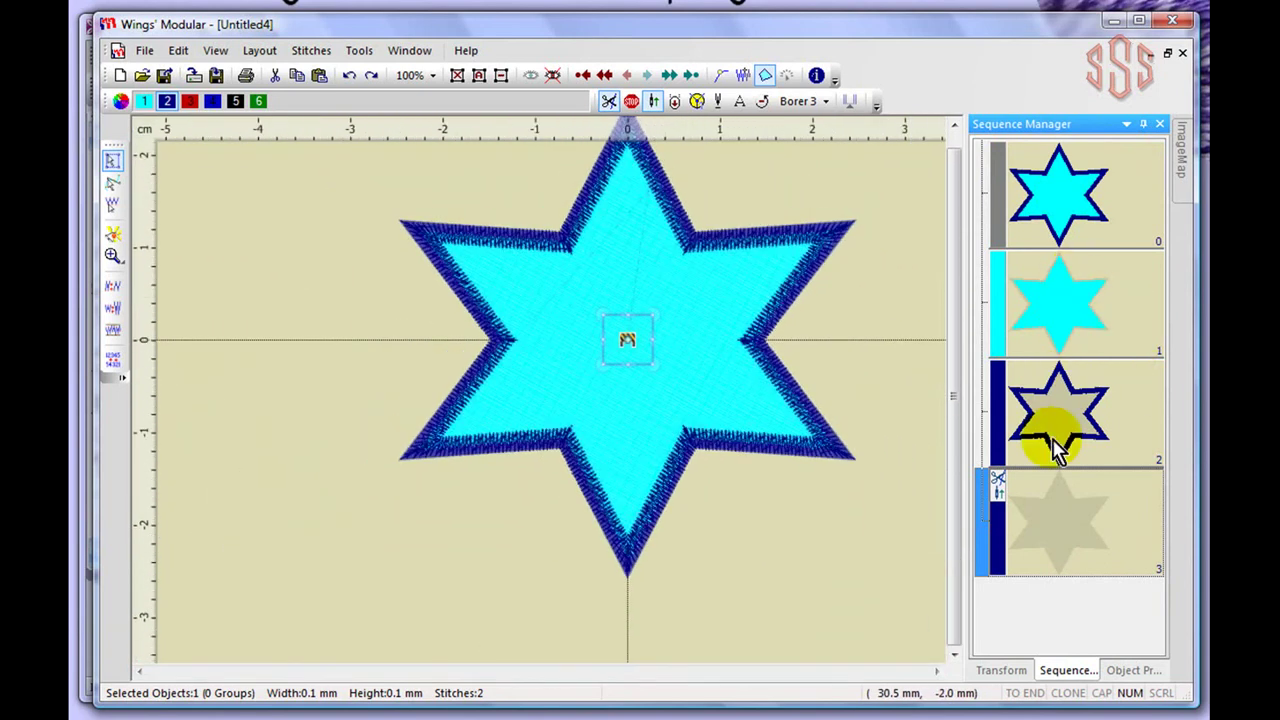
drag(1080, 276, 844, 265)
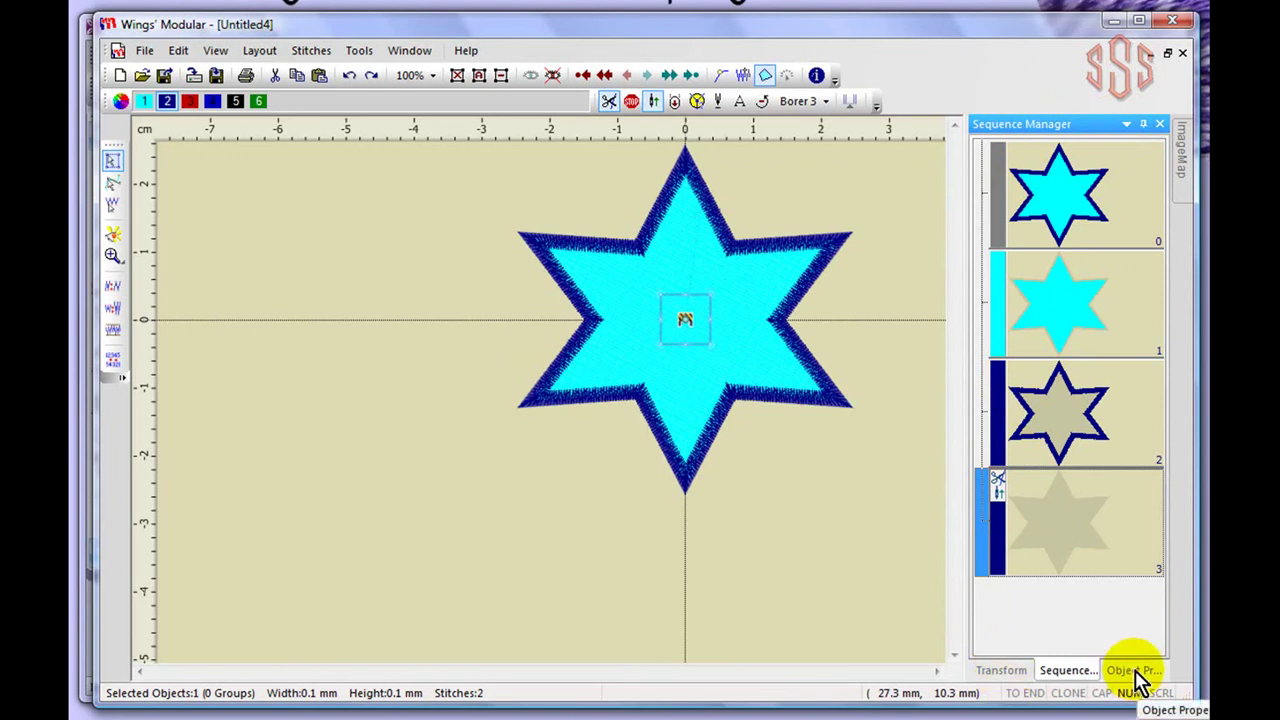
Review the Transform options for alignment, scaling, rotation and moving without any object selected.
click(1002, 671)
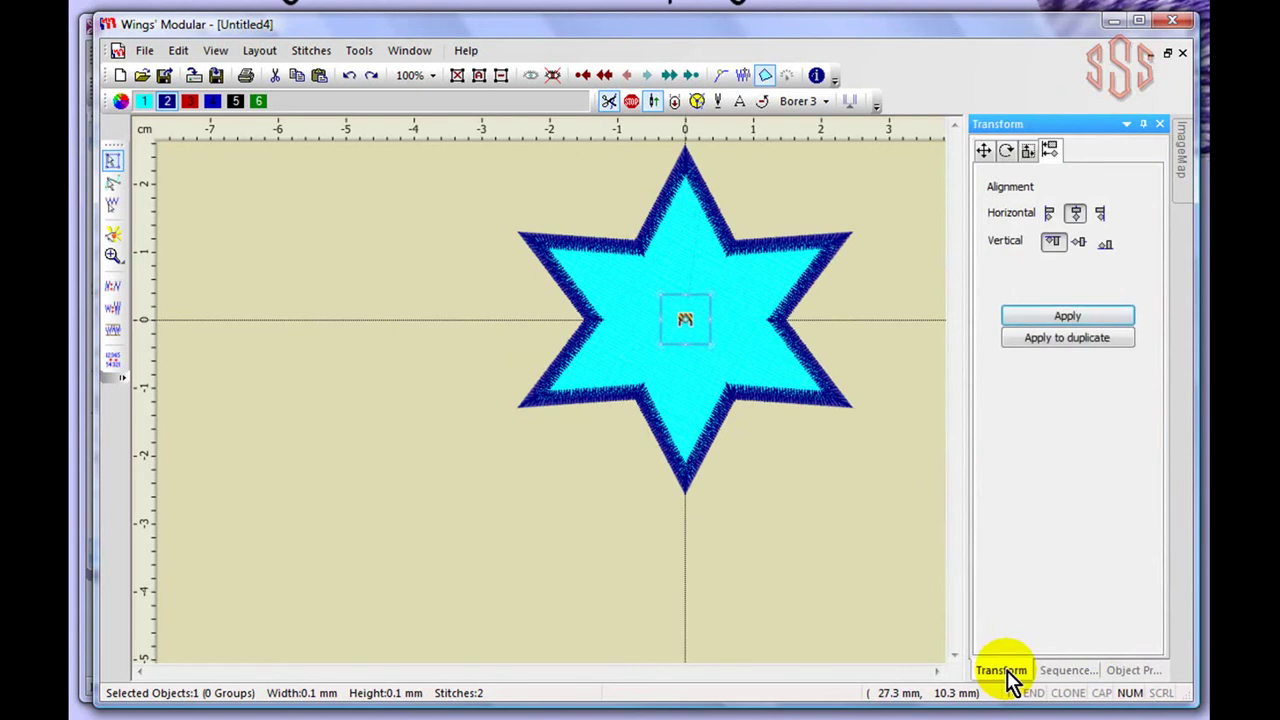
click(920, 288)
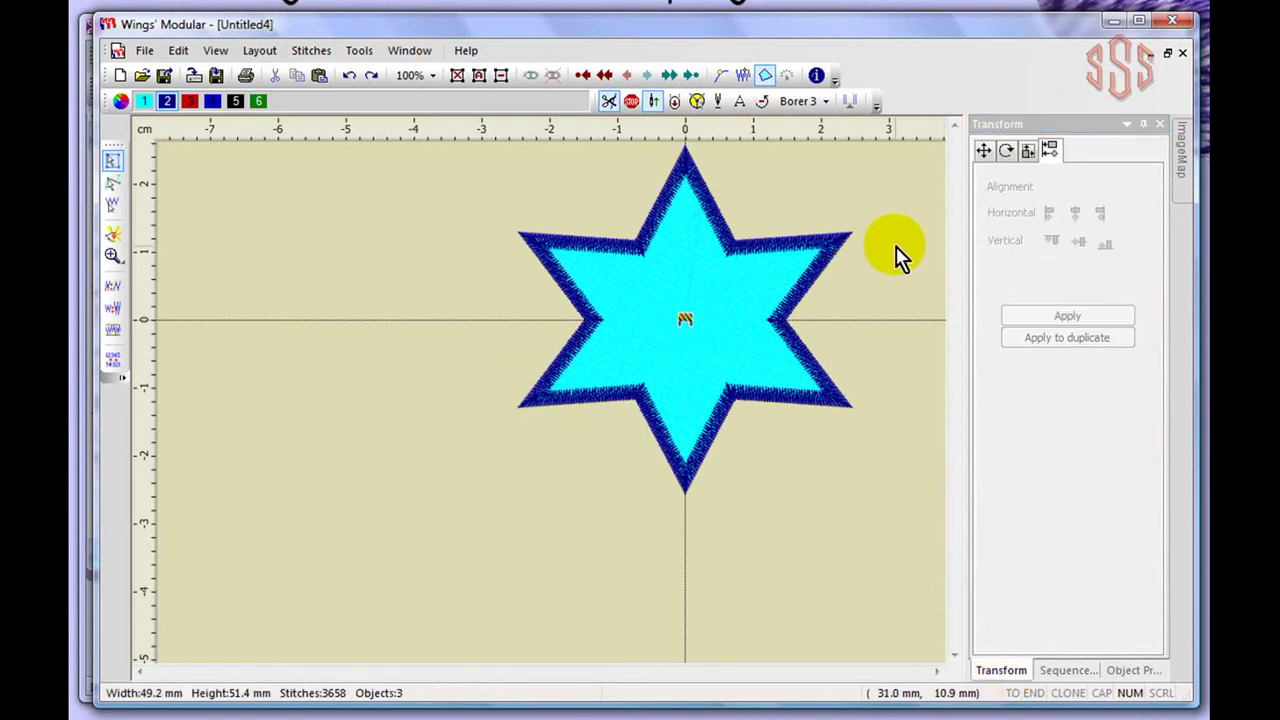
click(1030, 152)
click(1007, 154)
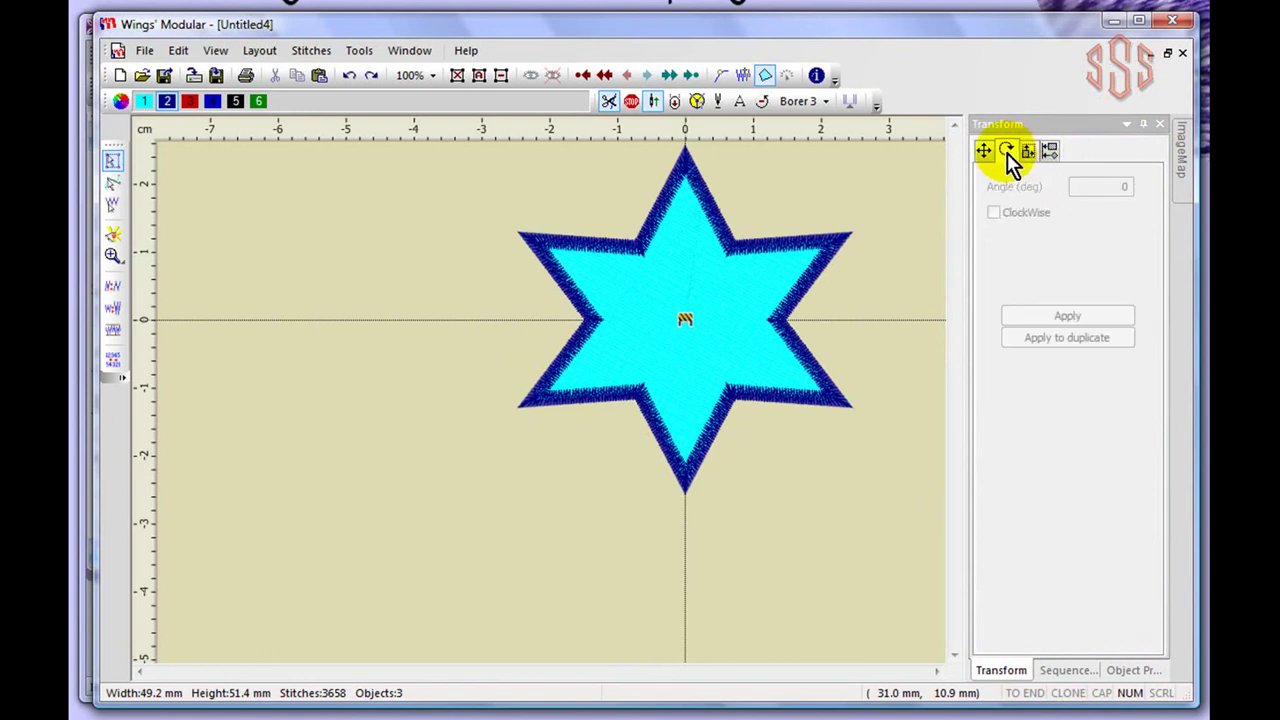
click(985, 151)
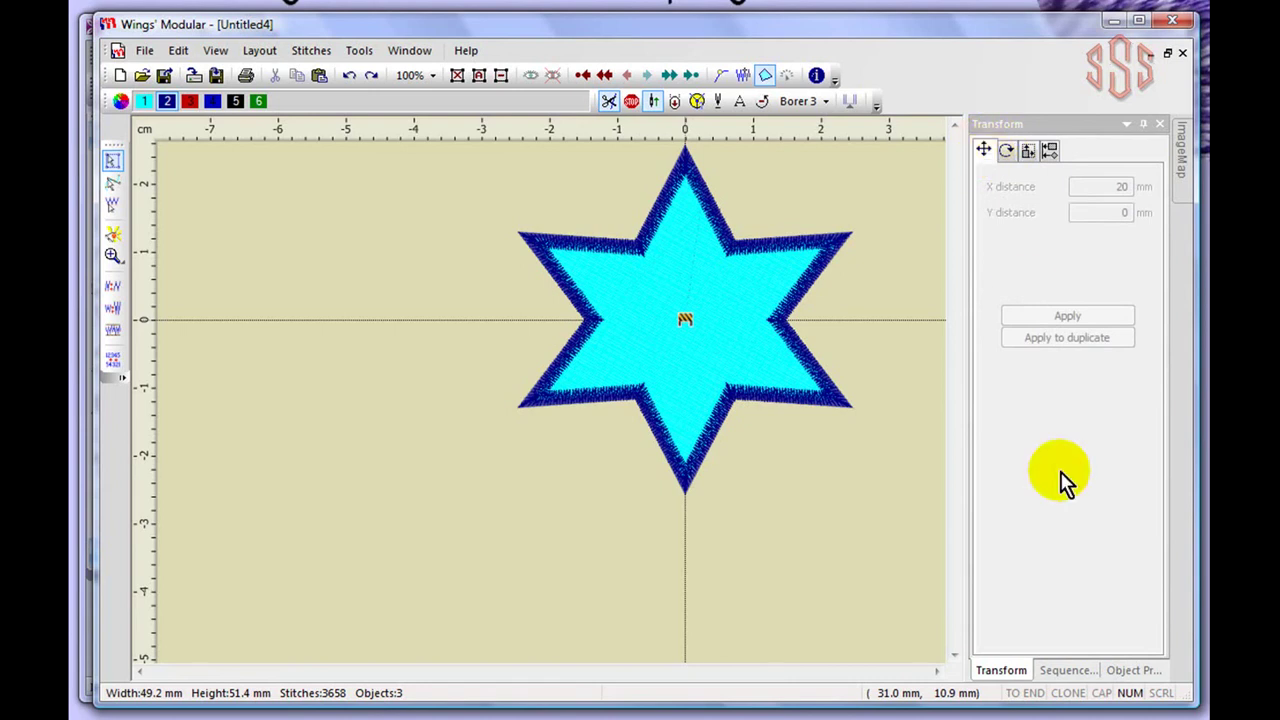
Select only the cyan star fill and move it 30 mm in X and 0 mm in Y, without duplicating it.
click(1068, 671)
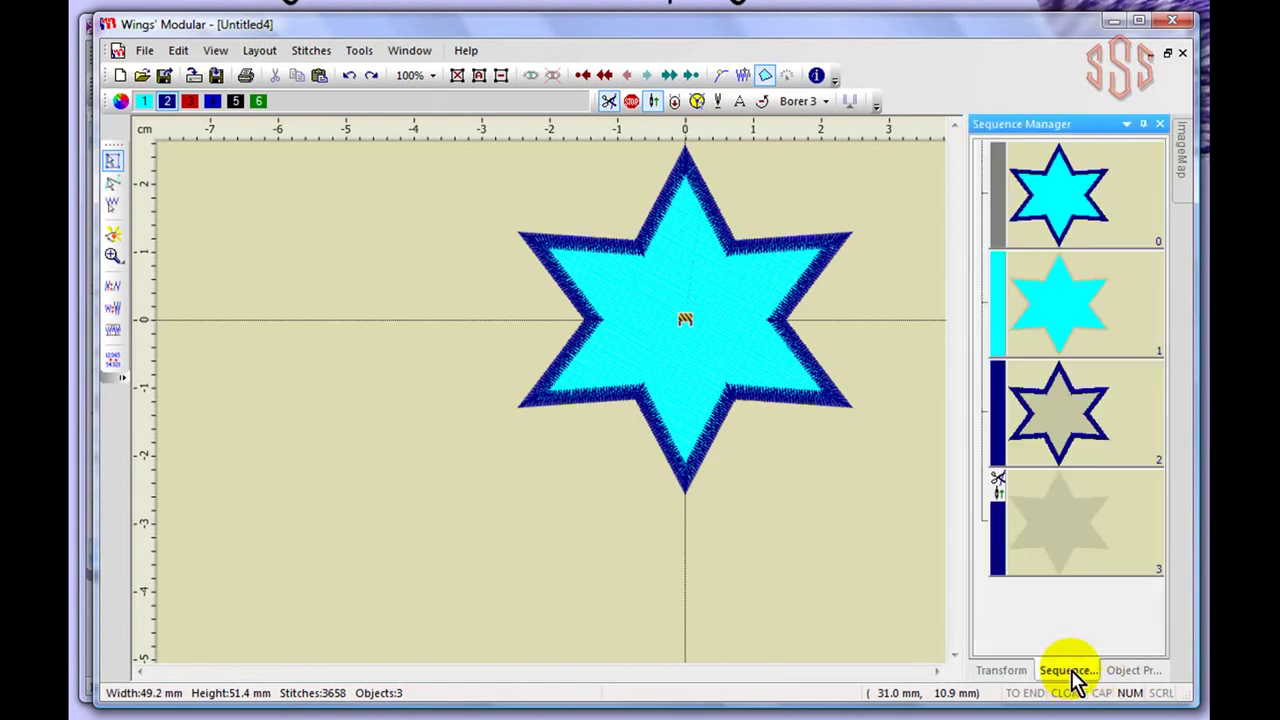
click(1065, 303)
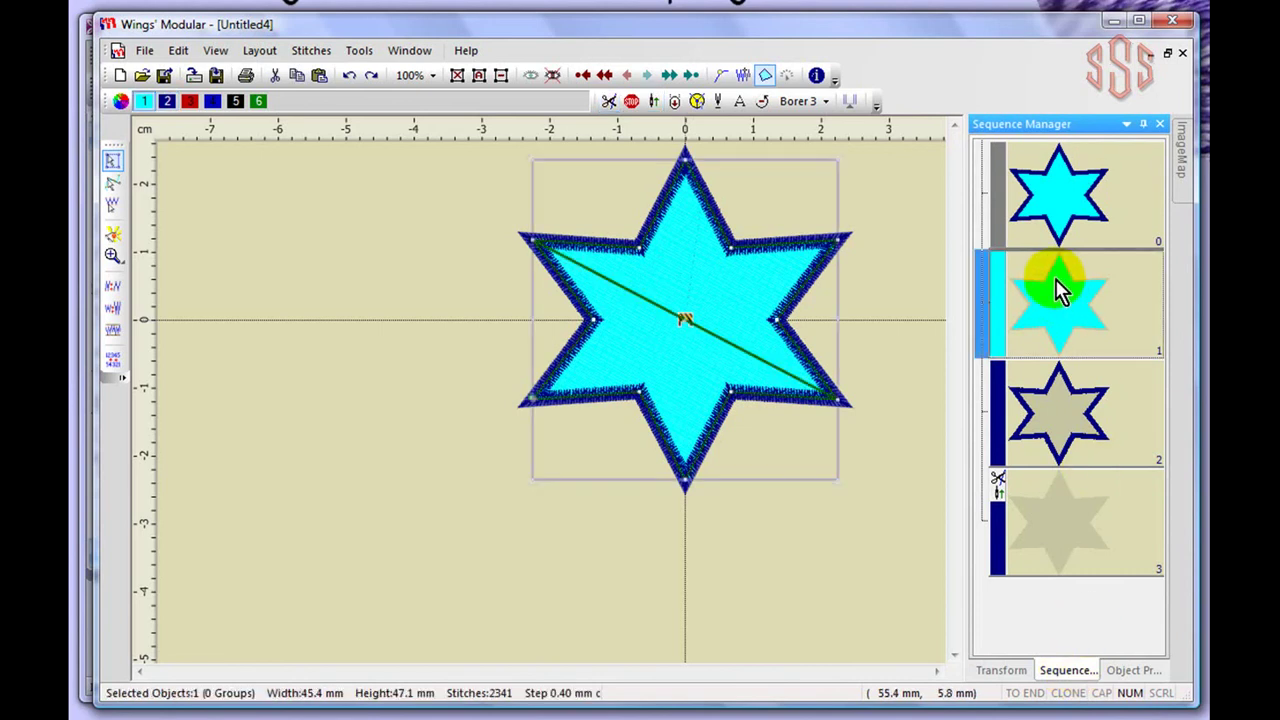
click(1068, 303)
click(1018, 672)
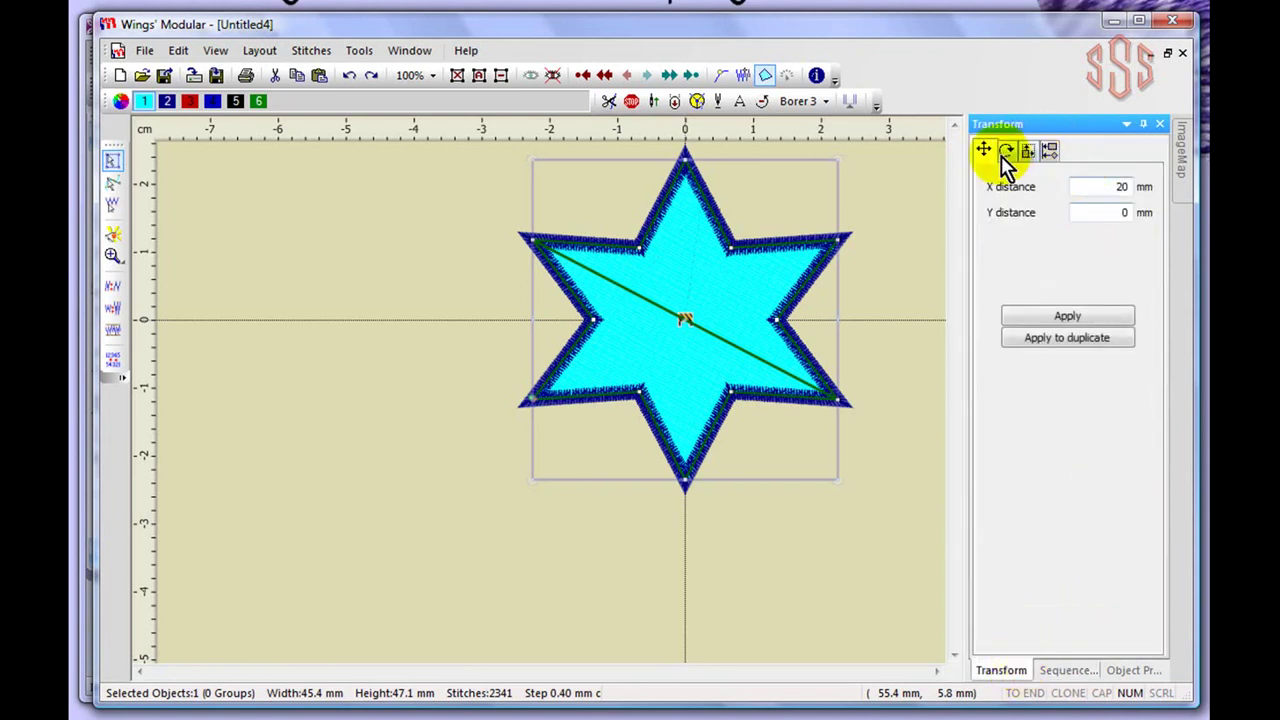
double_click(1122, 186)
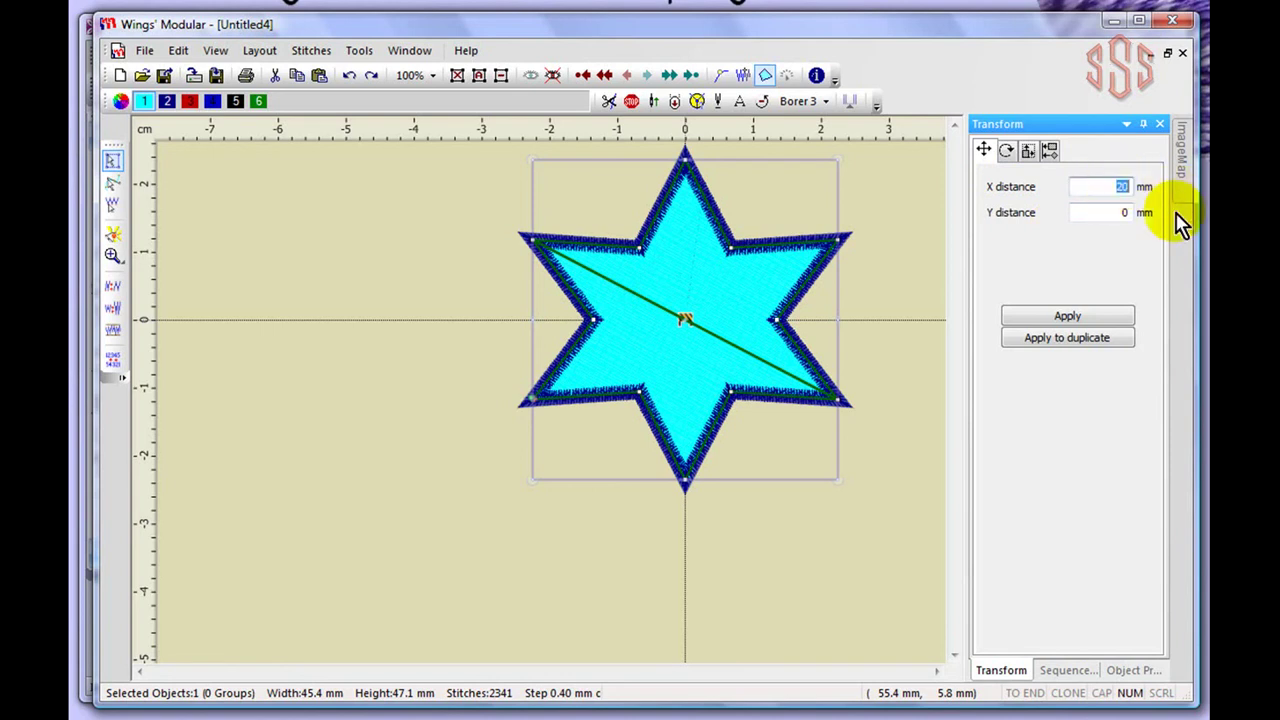
text(30)
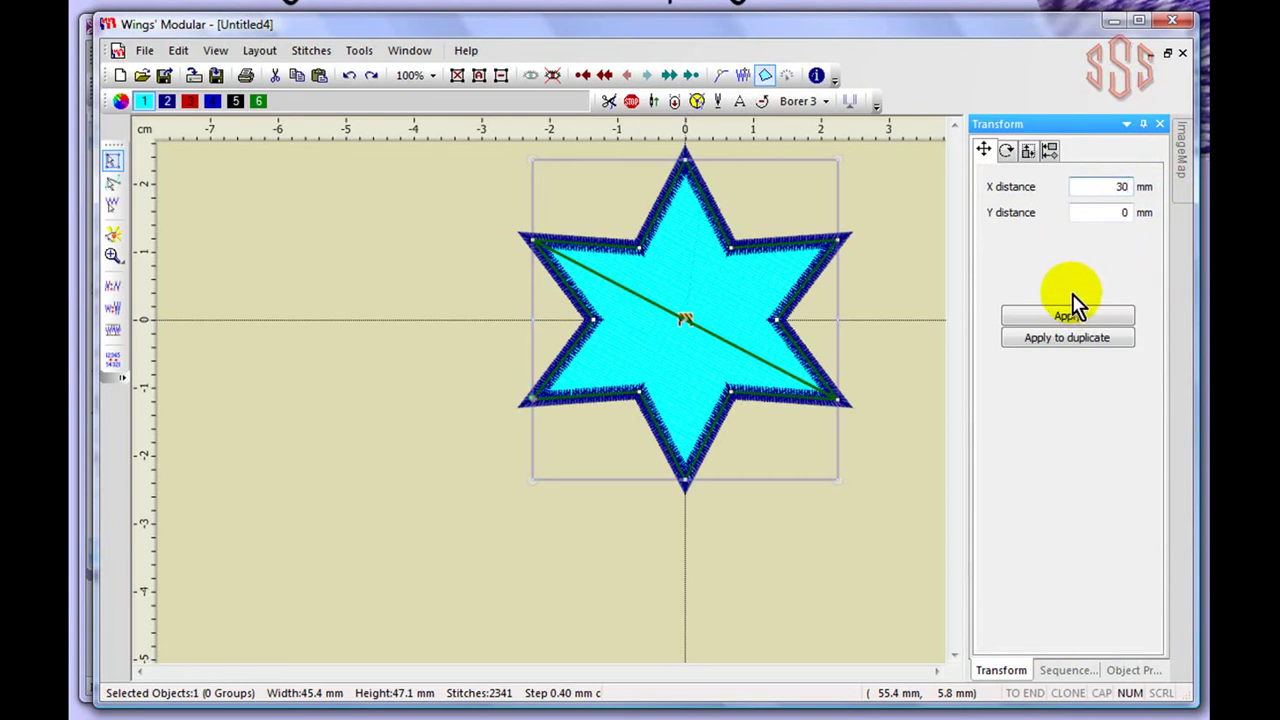
click(802, 281)
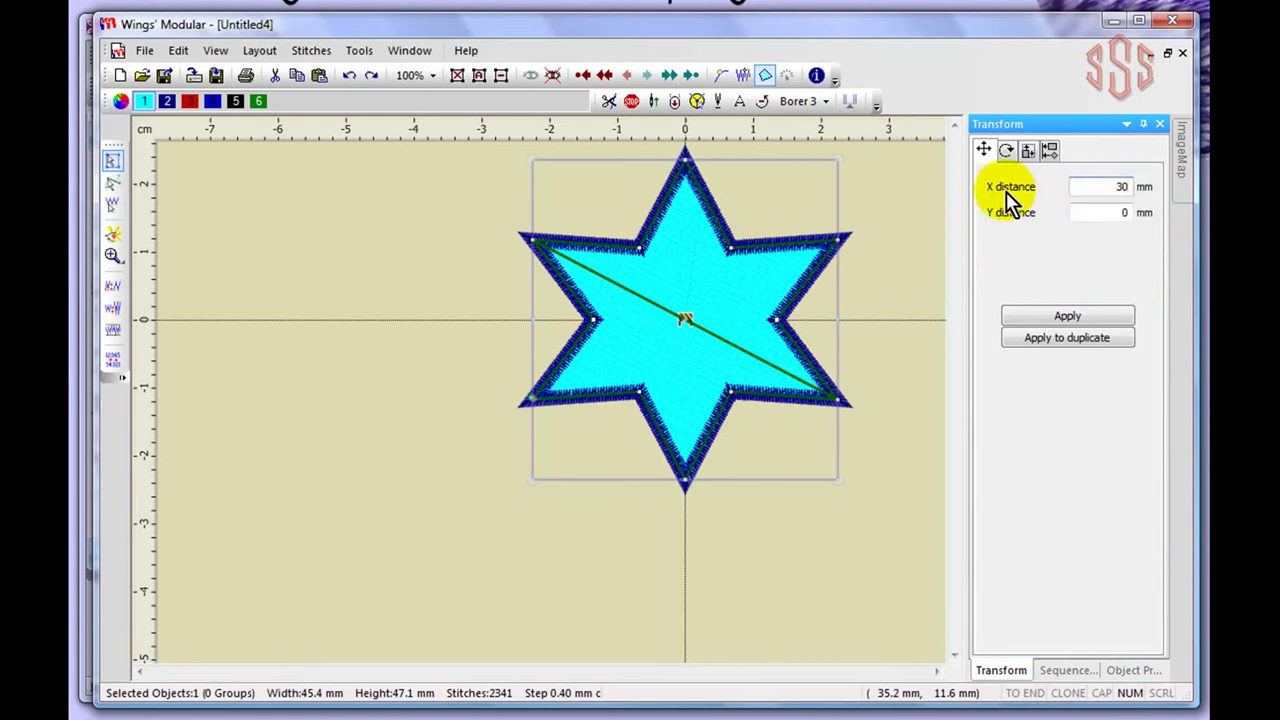
click(1067, 316)
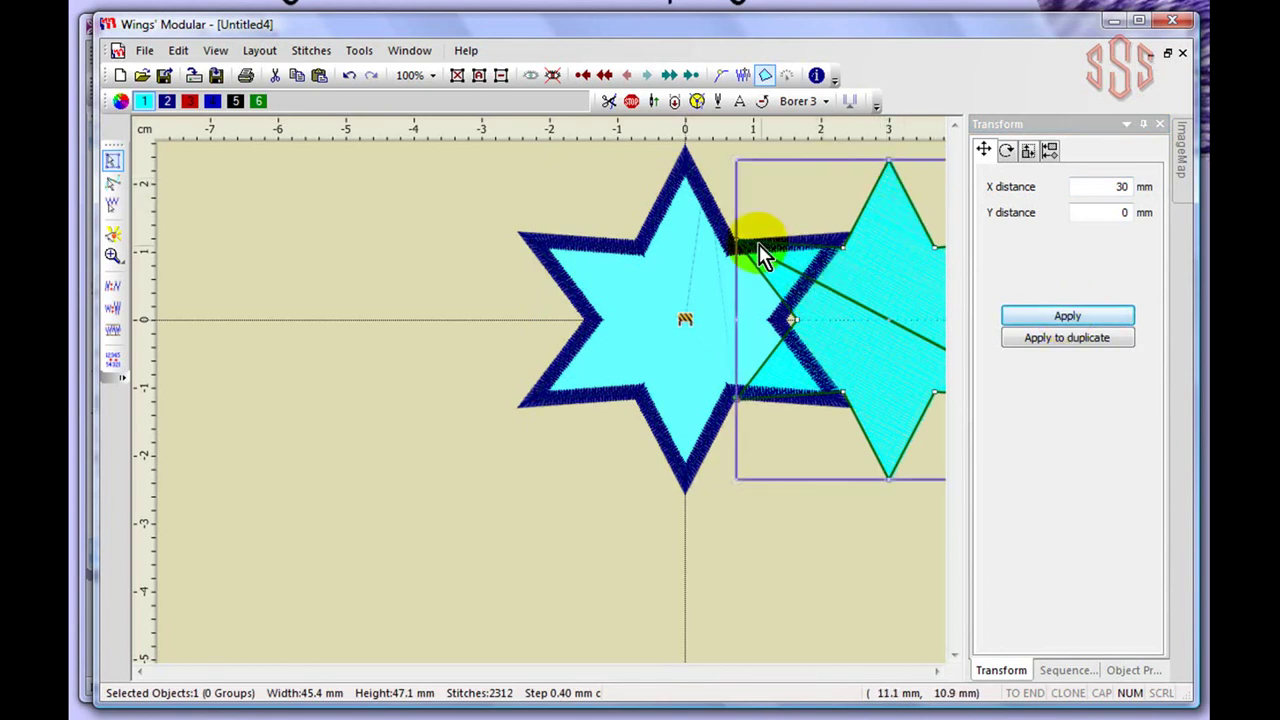
click(831, 581)
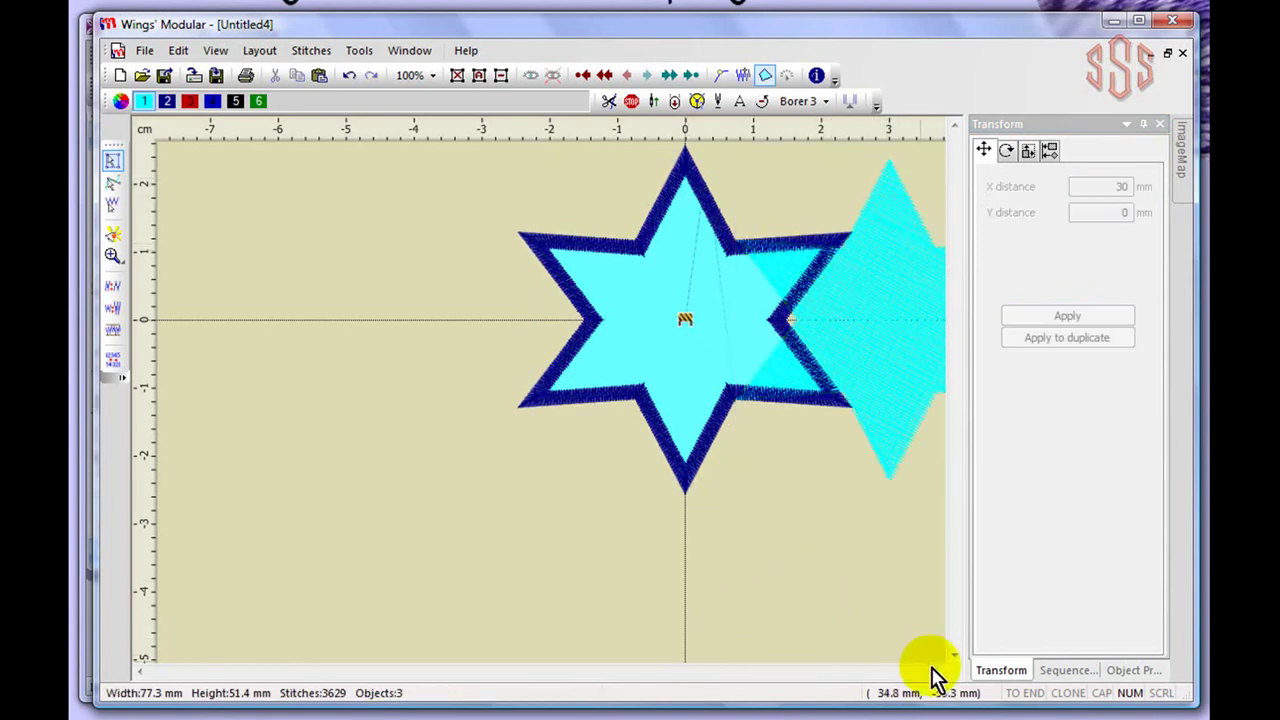
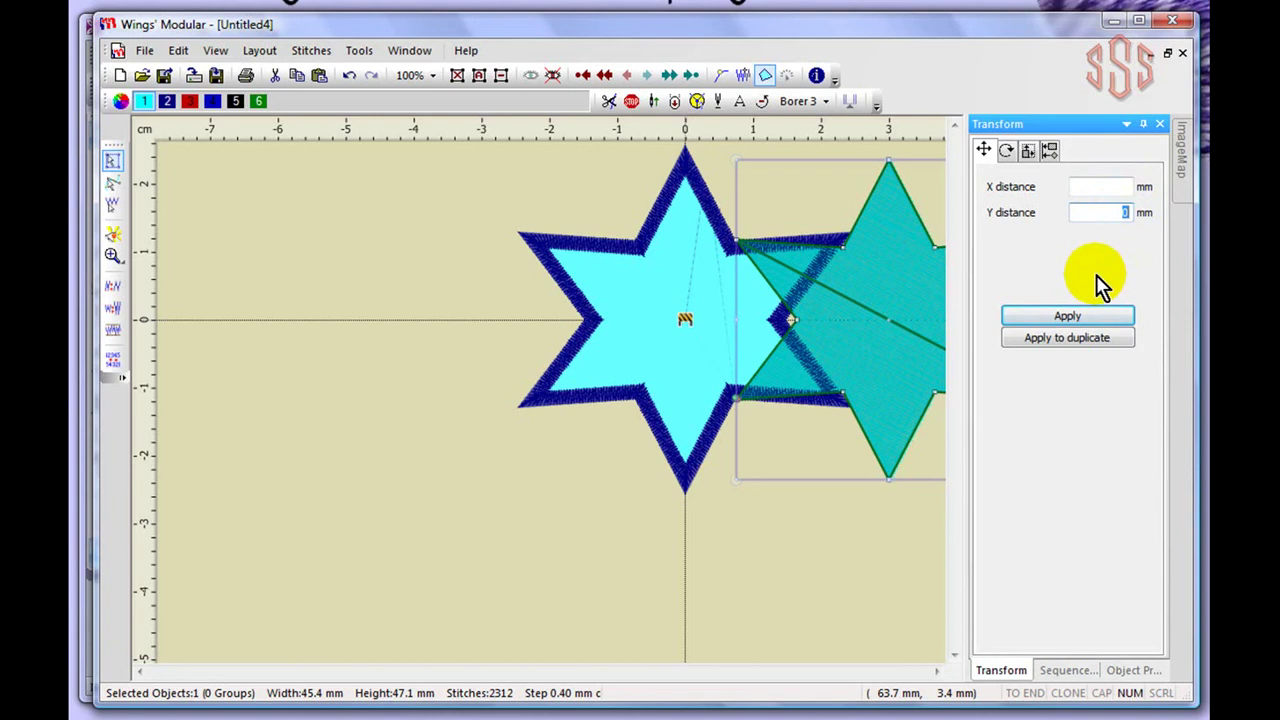
Move the cyan fill 20 mm in Y with no X distance, and bring it back with a Y distance of -20 mm.
text(20)
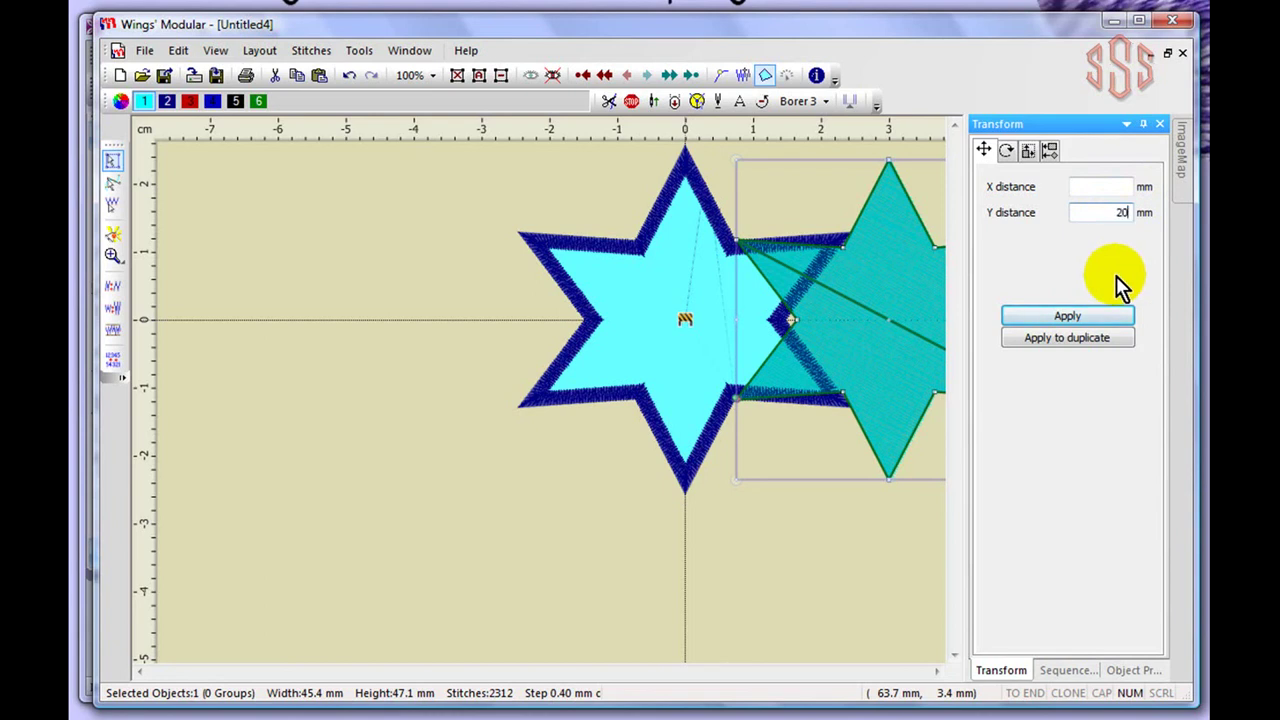
click(1080, 314)
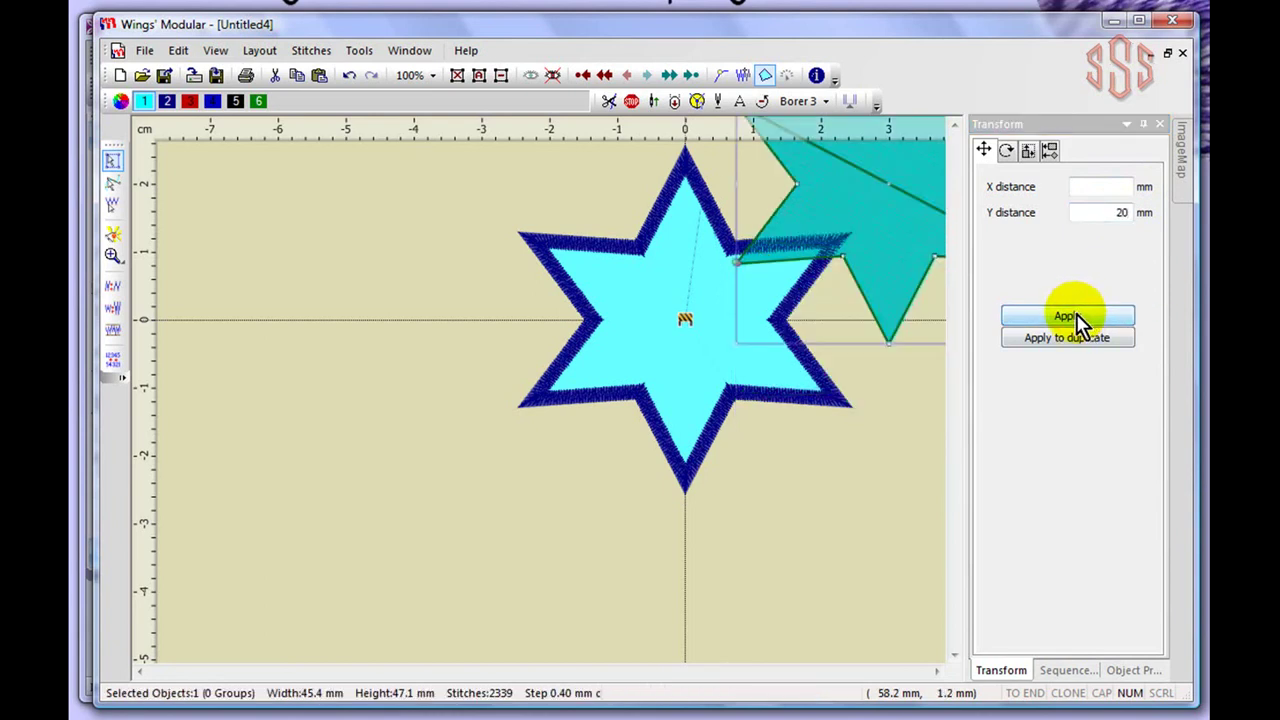
click(1116, 212)
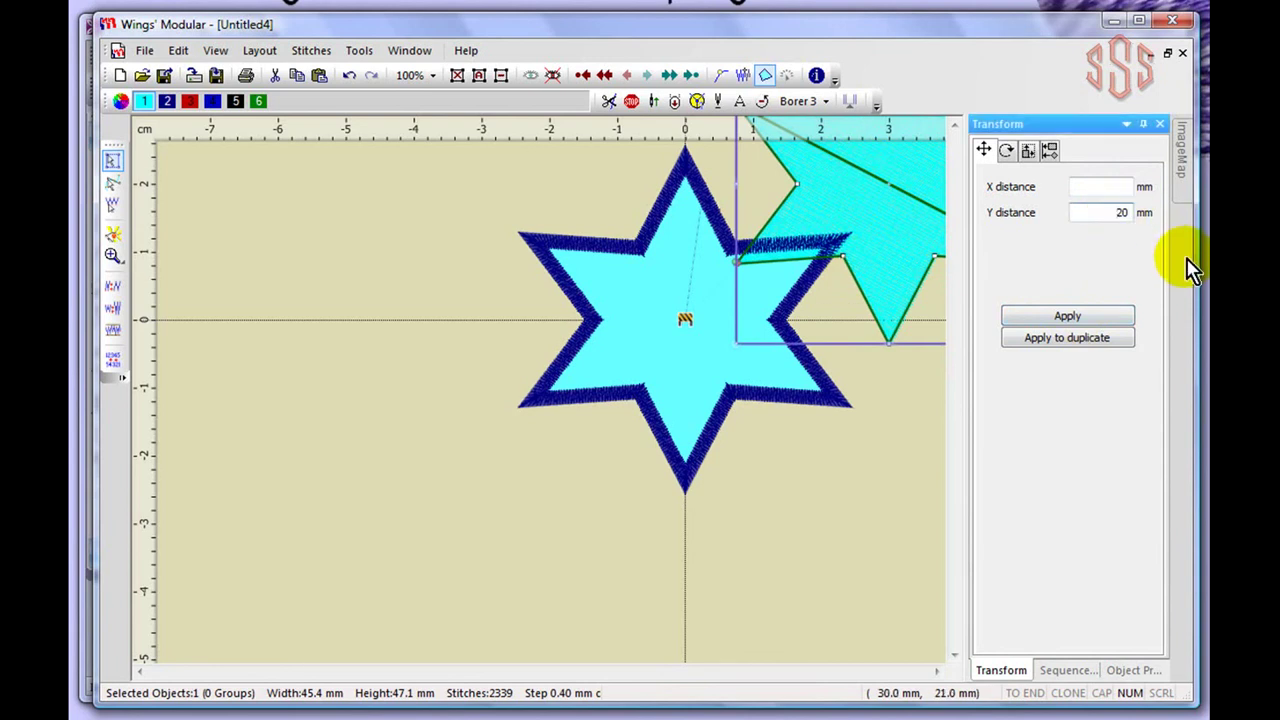
text(-)
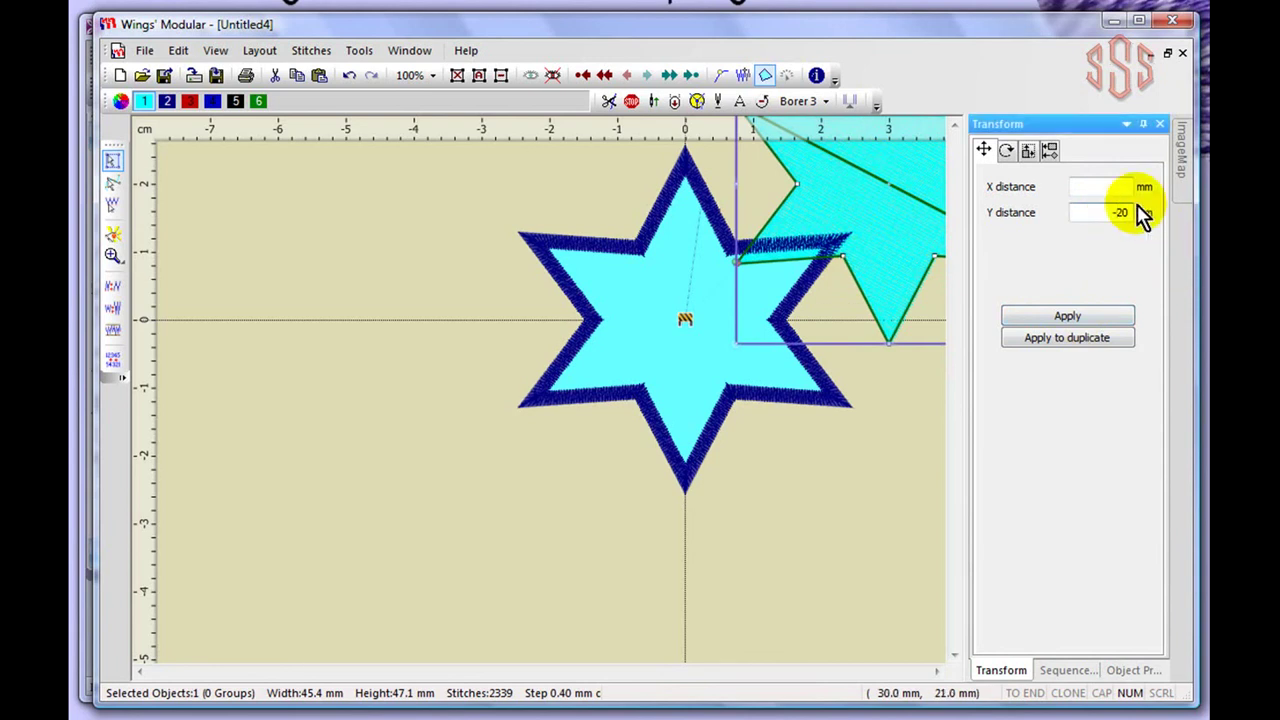
click(1086, 314)
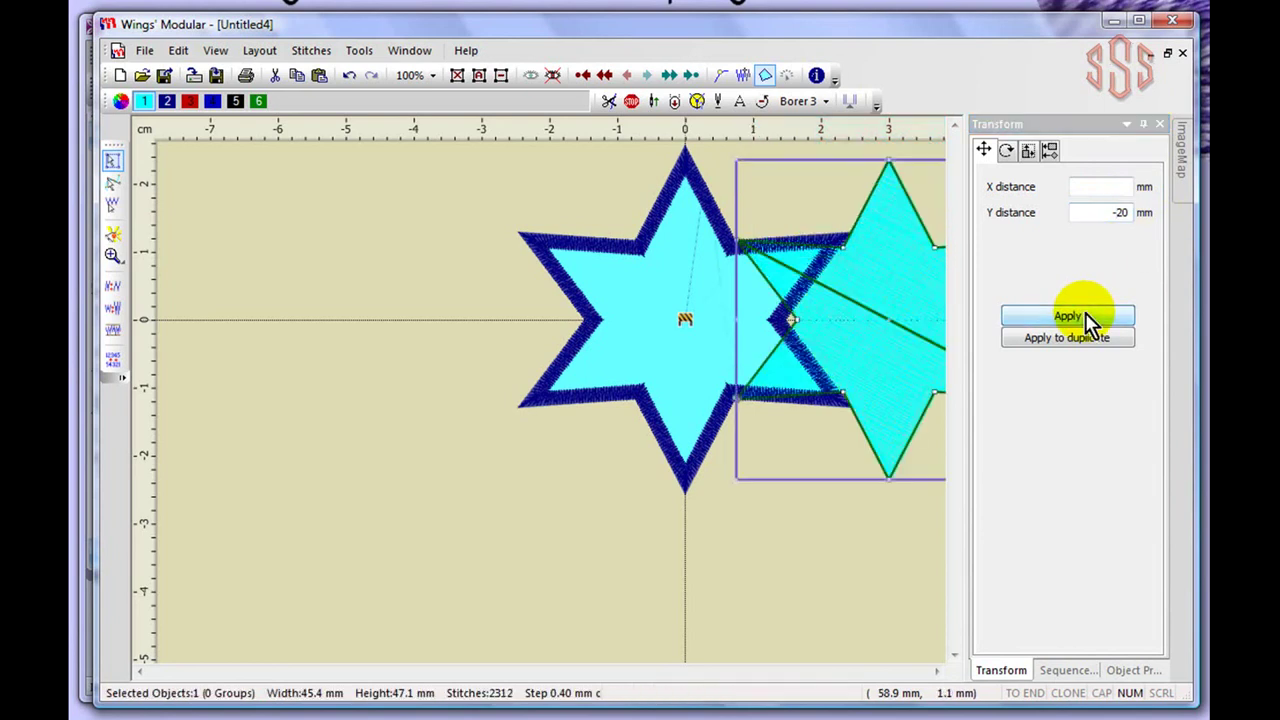
Move the cyan fill back inside the outline with an X distance of -30 mm and a Y distance of 0 mm.
double_click(1110, 212)
text(0)
click(1114, 188)
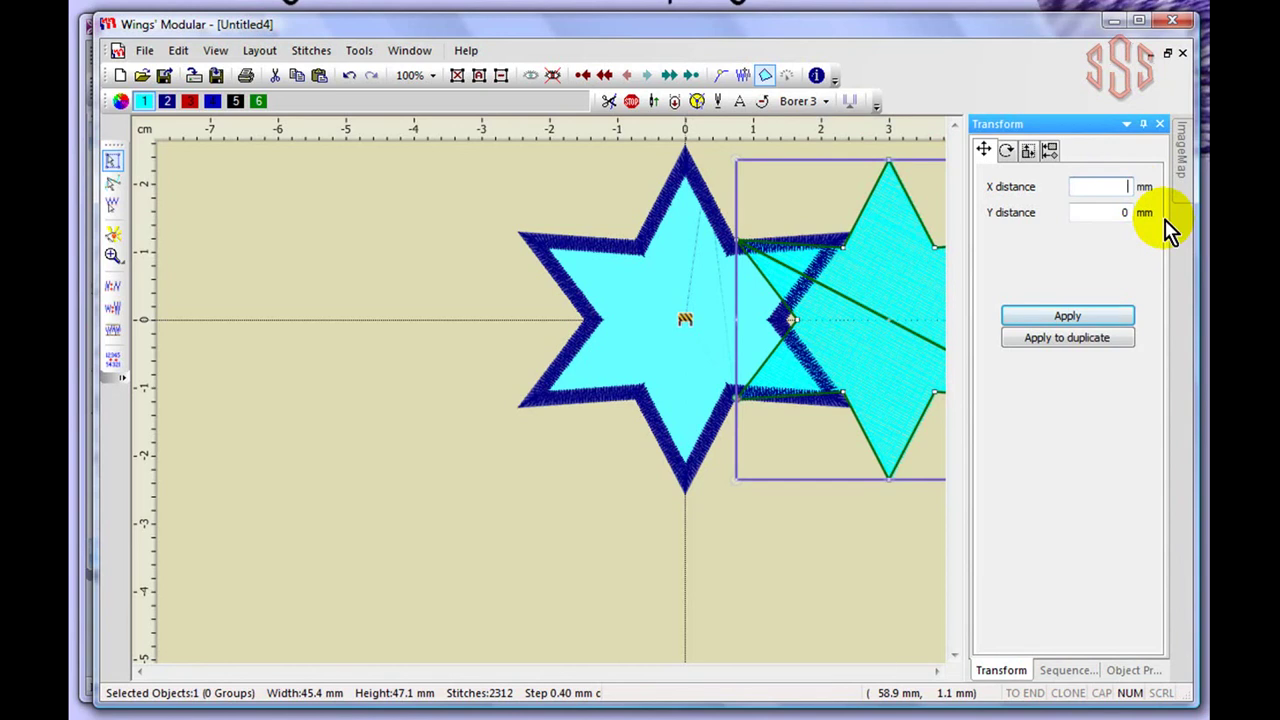
text(-30)
click(1068, 320)
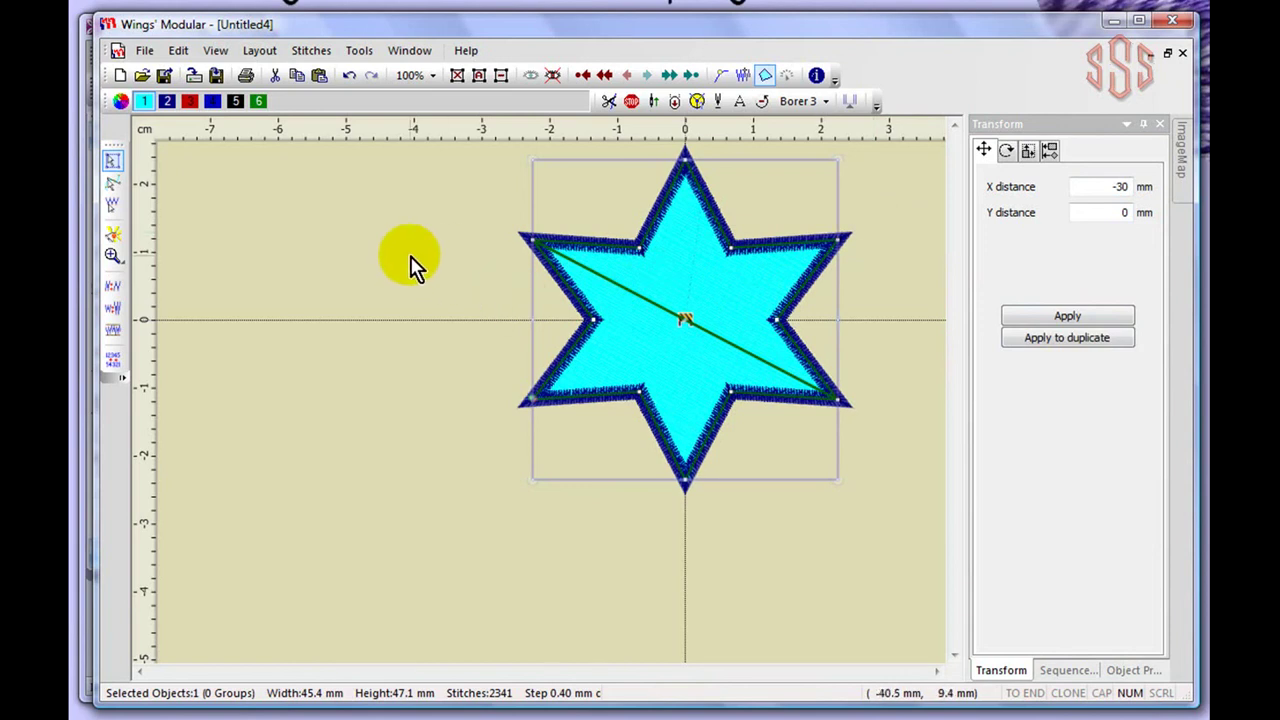
click(674, 266)
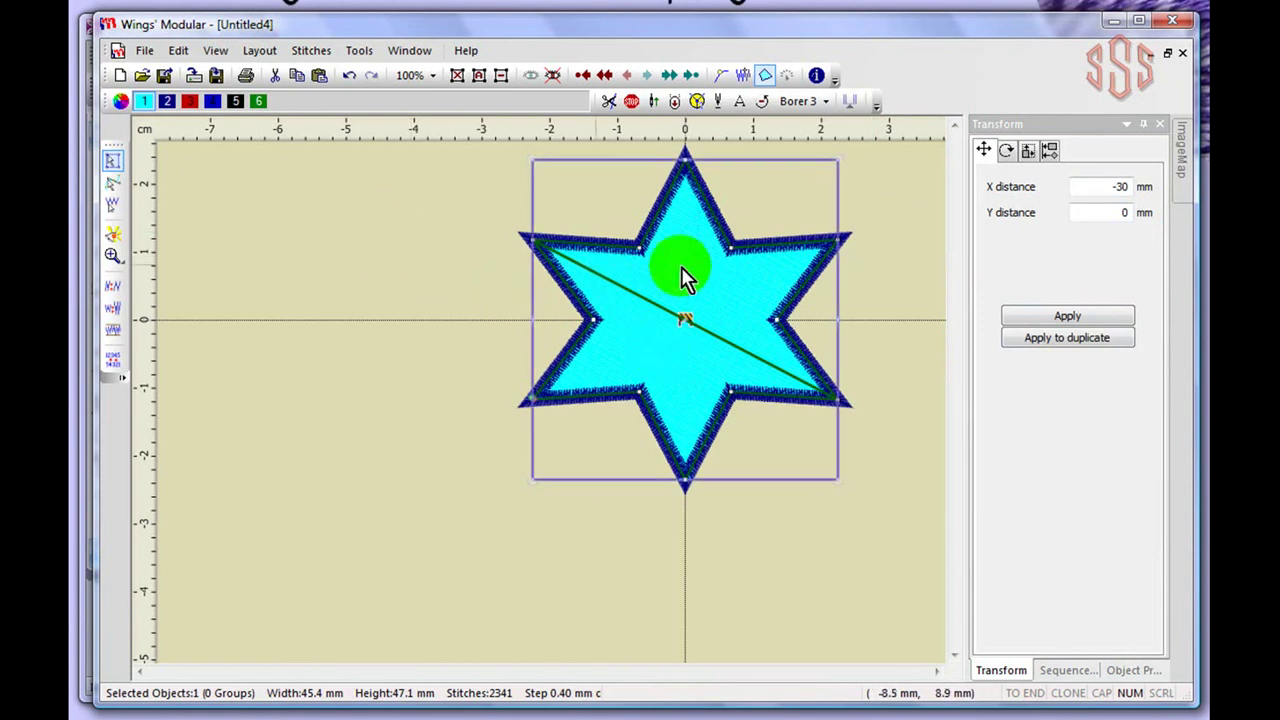
Move the cyan star fill freehand outside the outline, undo that move, and deselect the fill.
drag(660, 258, 429, 305)
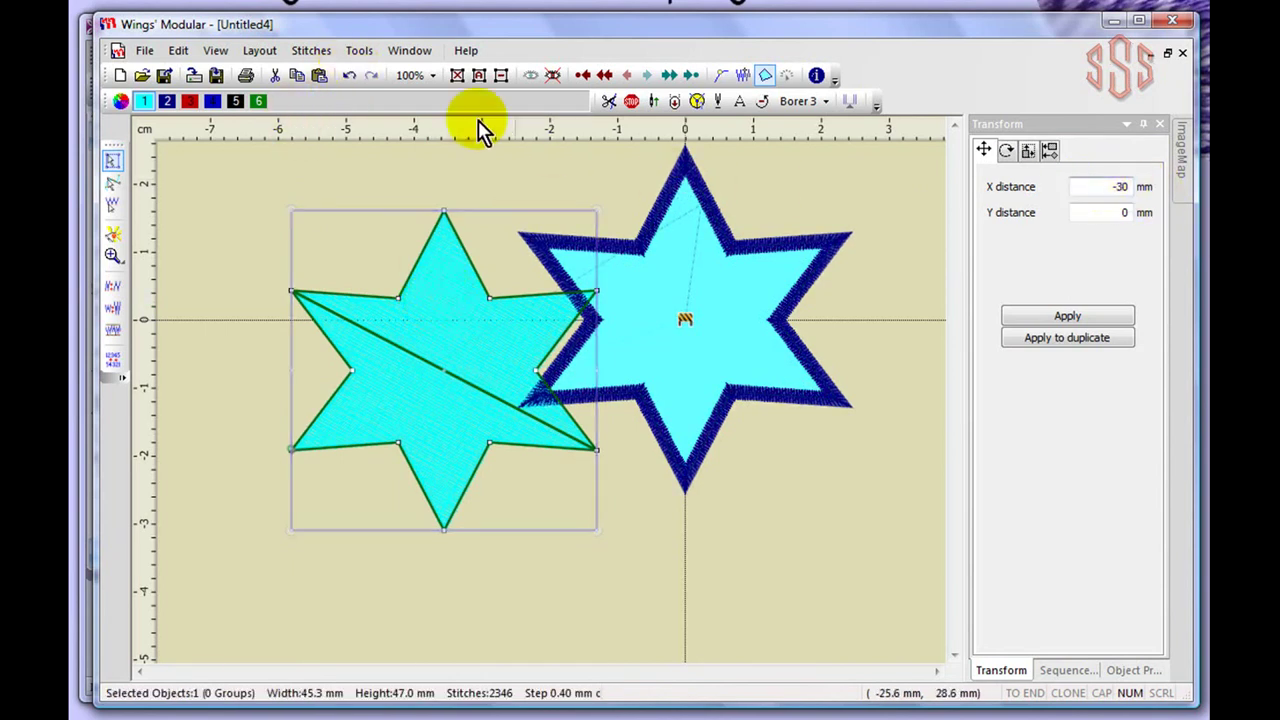
click(350, 74)
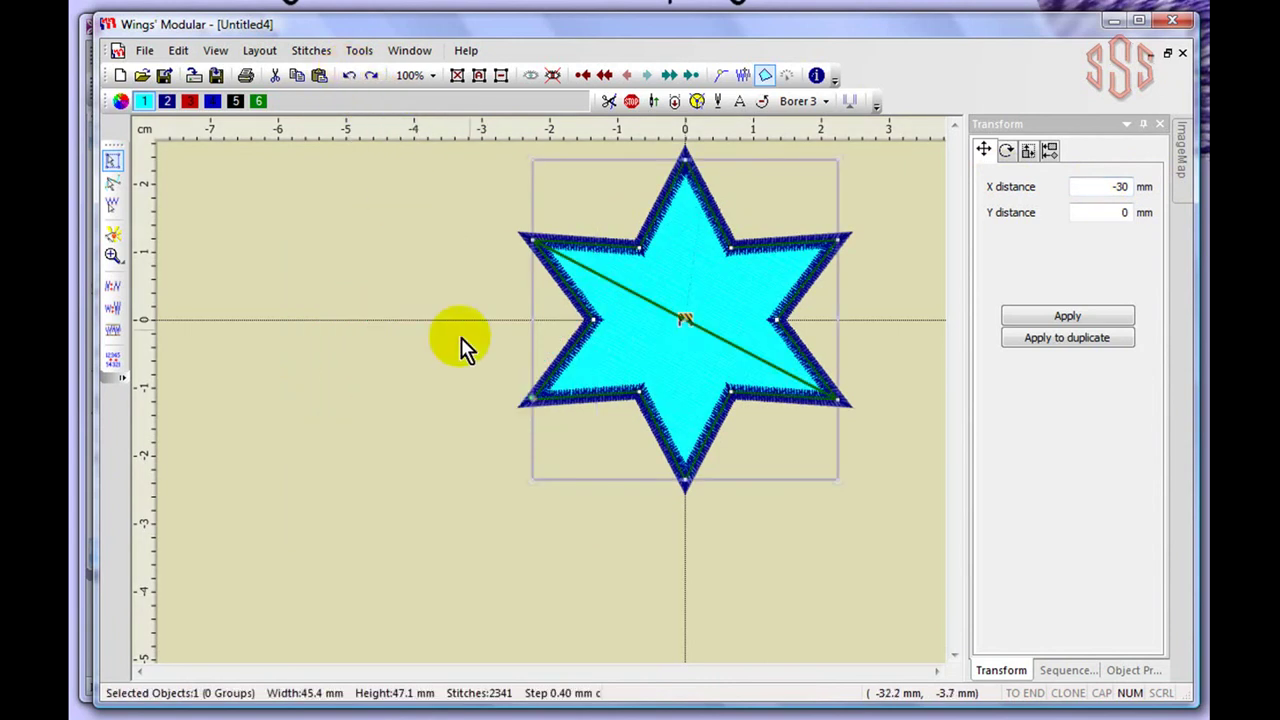
click(428, 254)
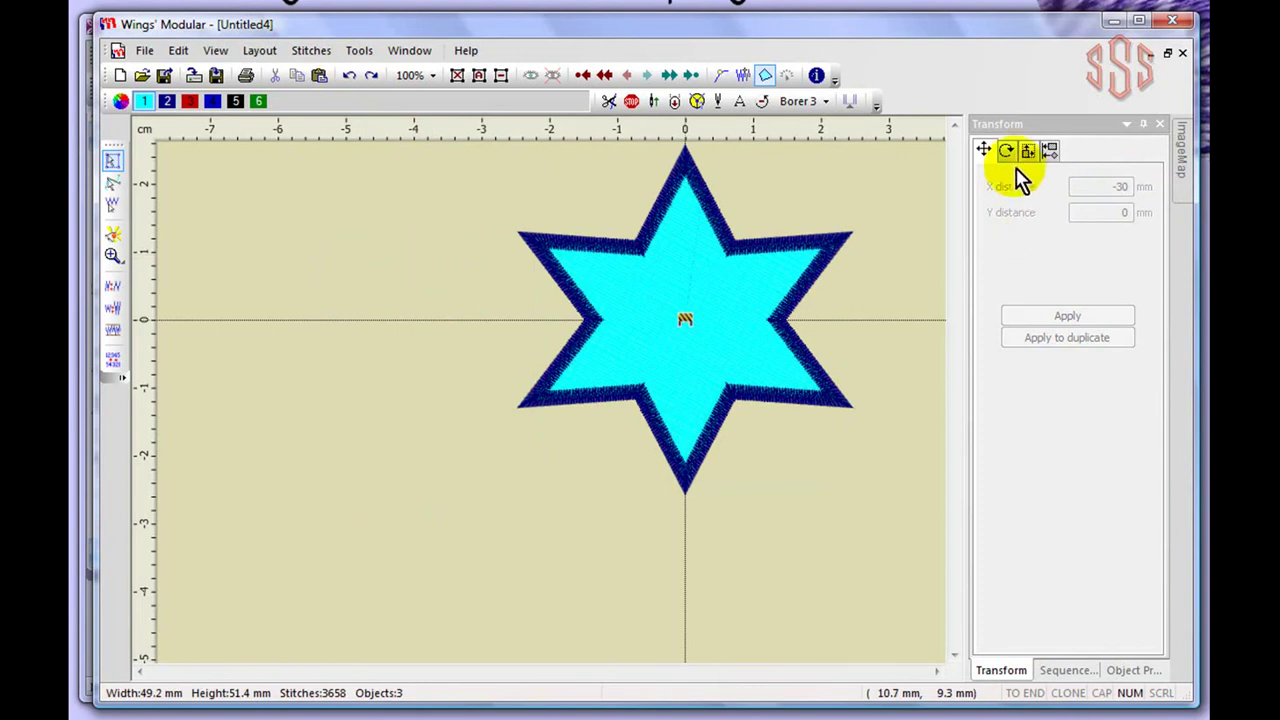
Select the cyan star fill and rotate it 45 degrees counterclockwise, without duplicating it.
click(682, 252)
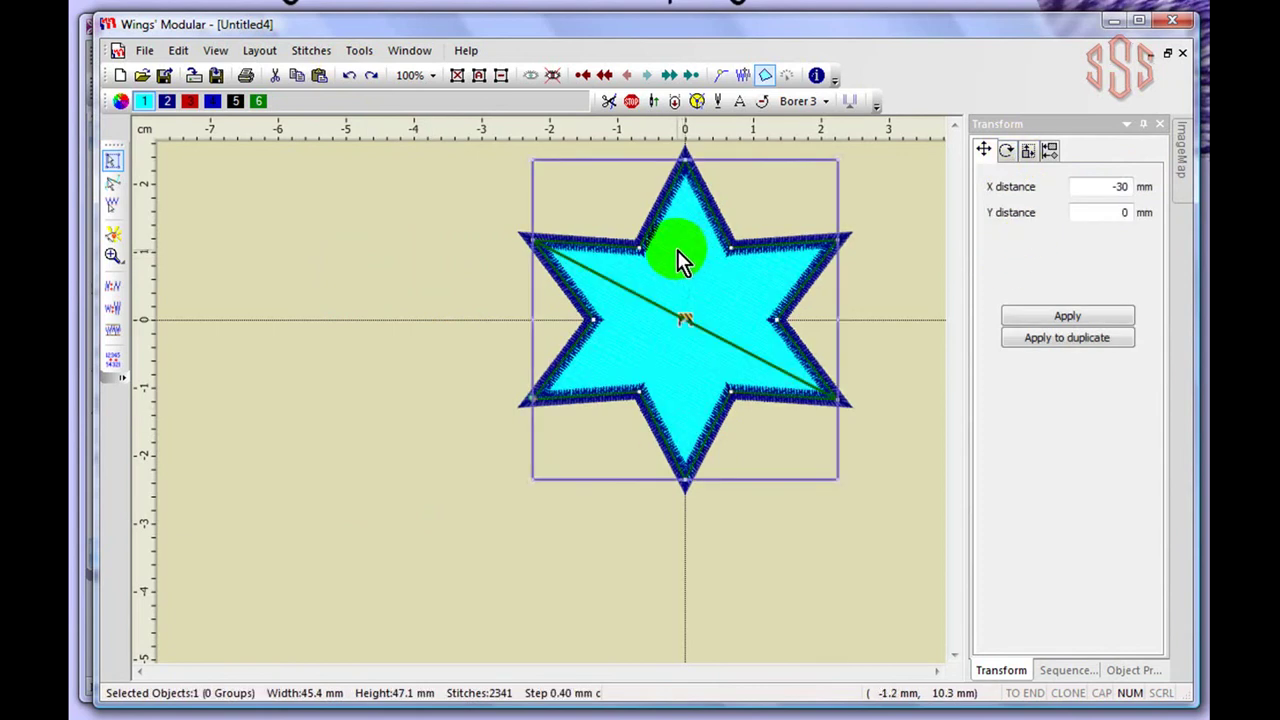
click(657, 251)
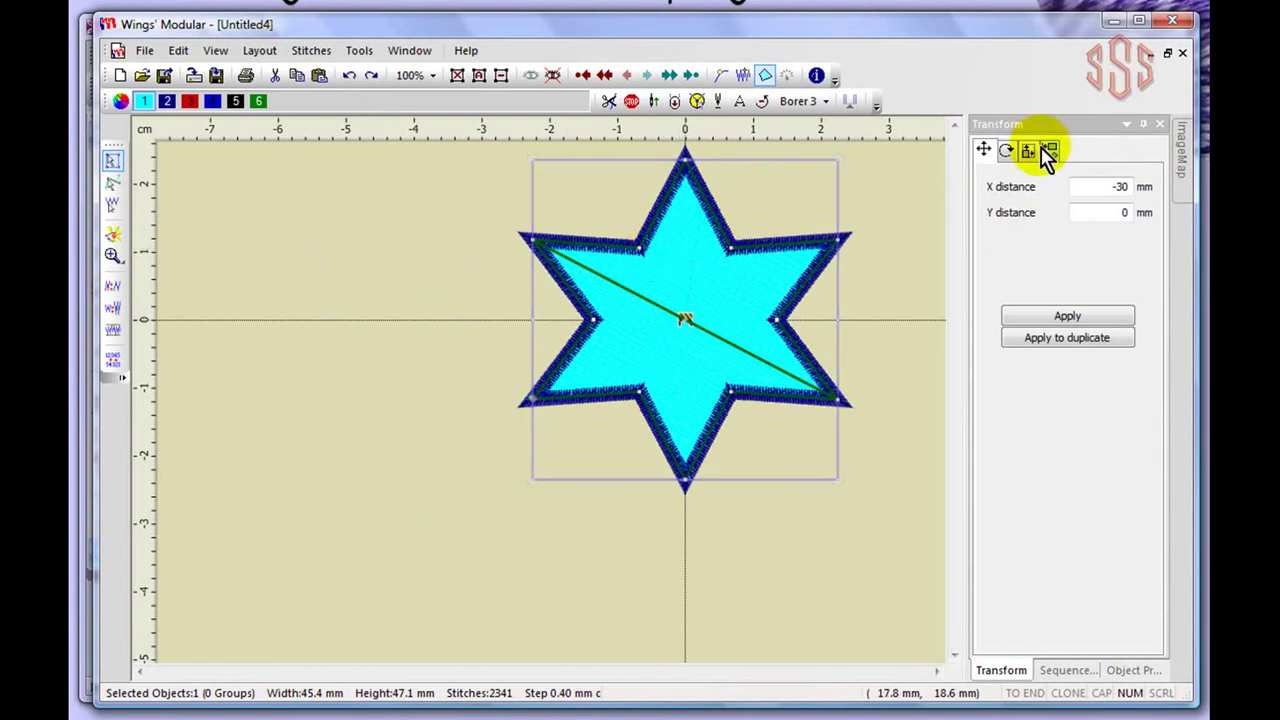
click(1008, 150)
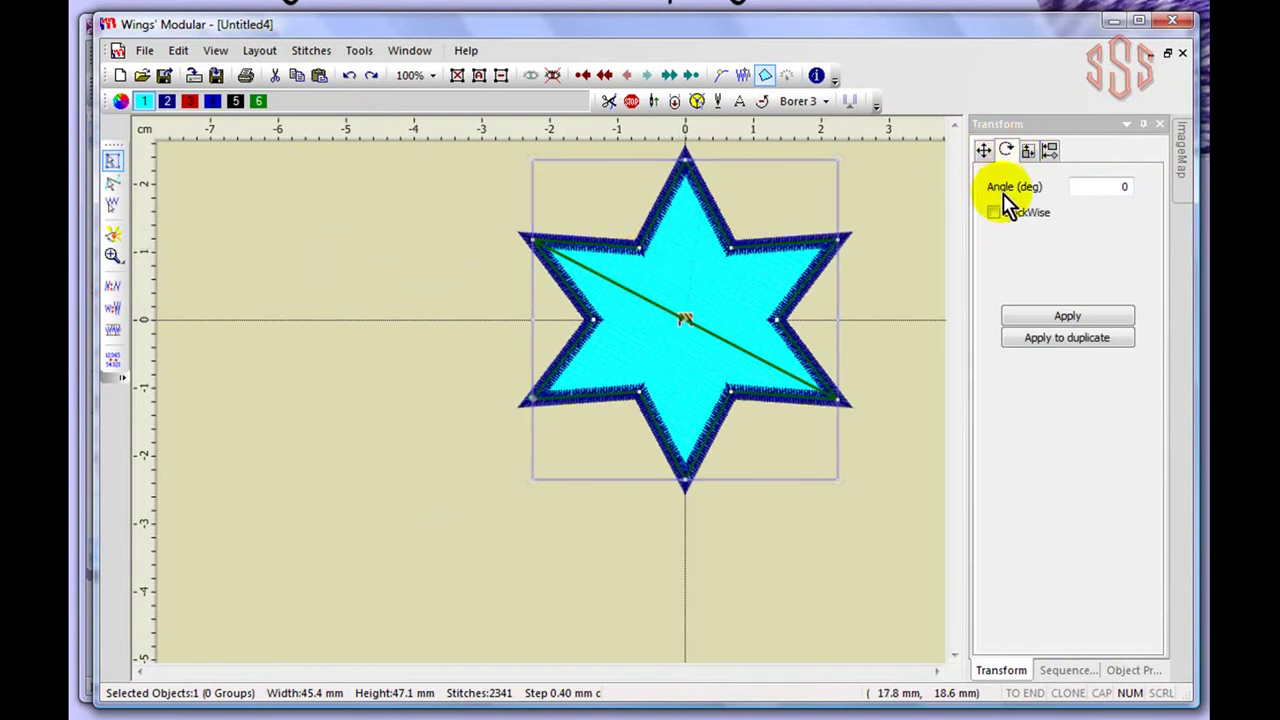
double_click(1118, 189)
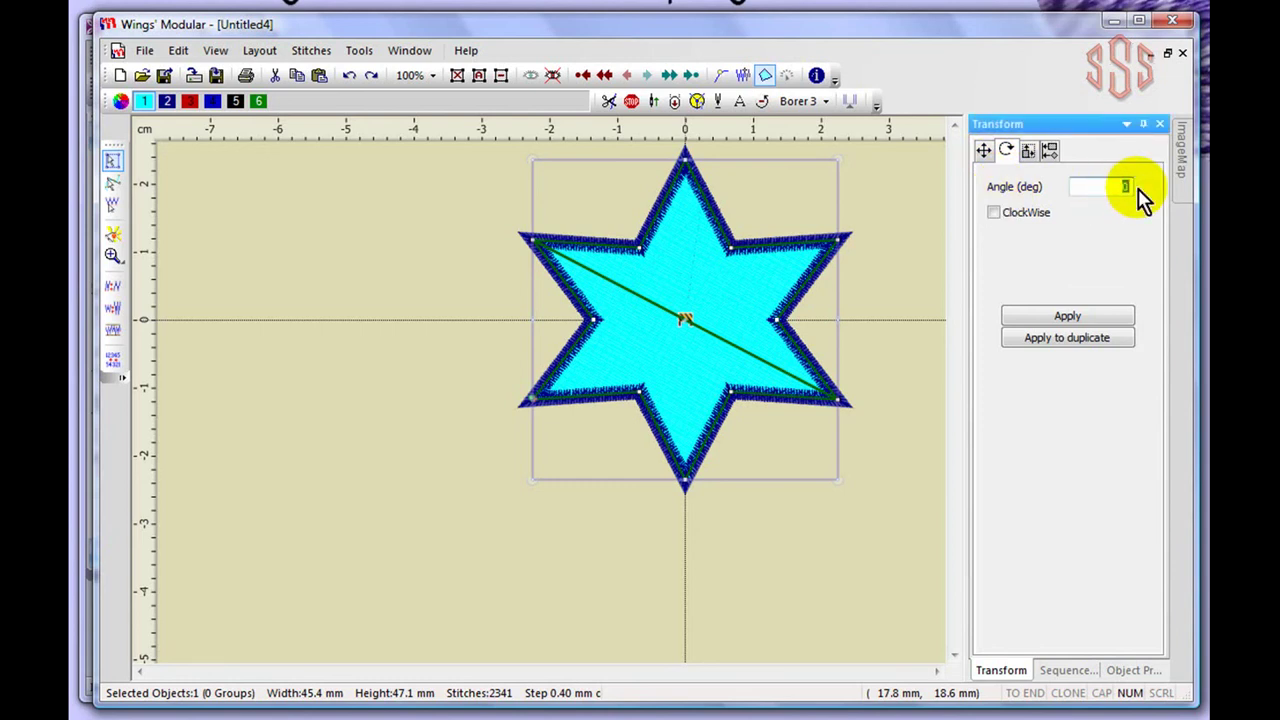
text(45)
click(1067, 317)
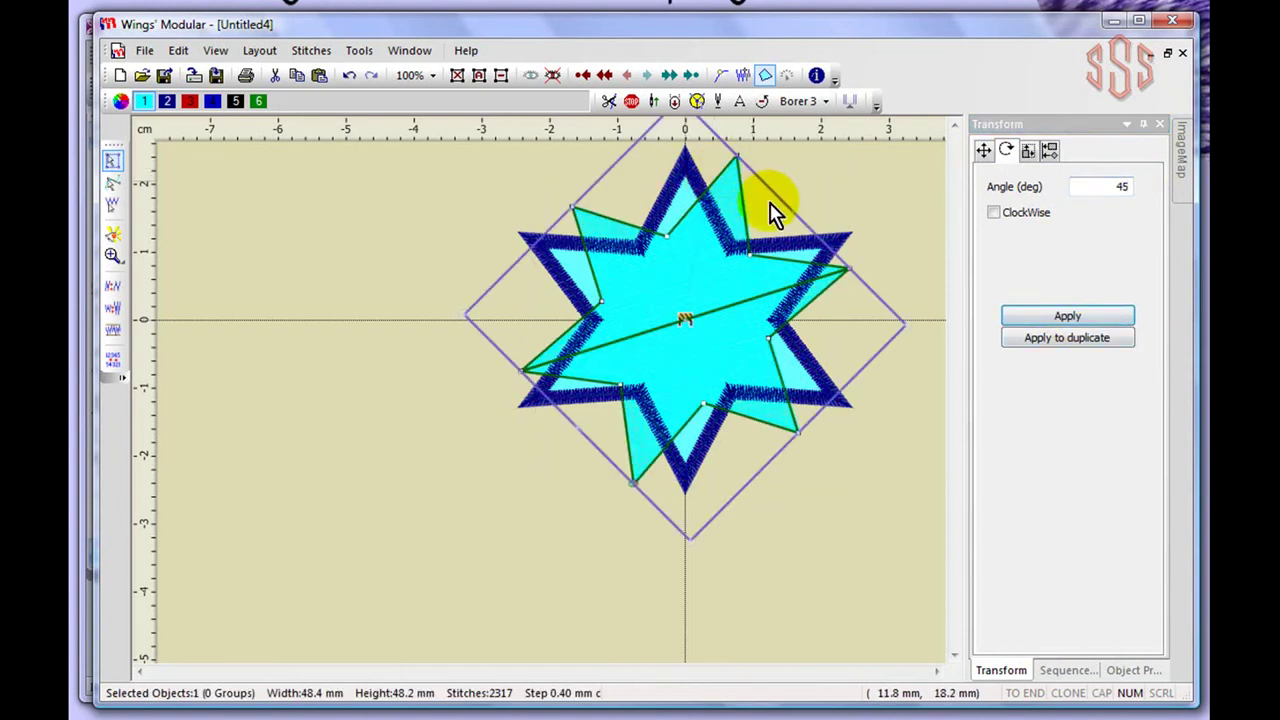
click(668, 377)
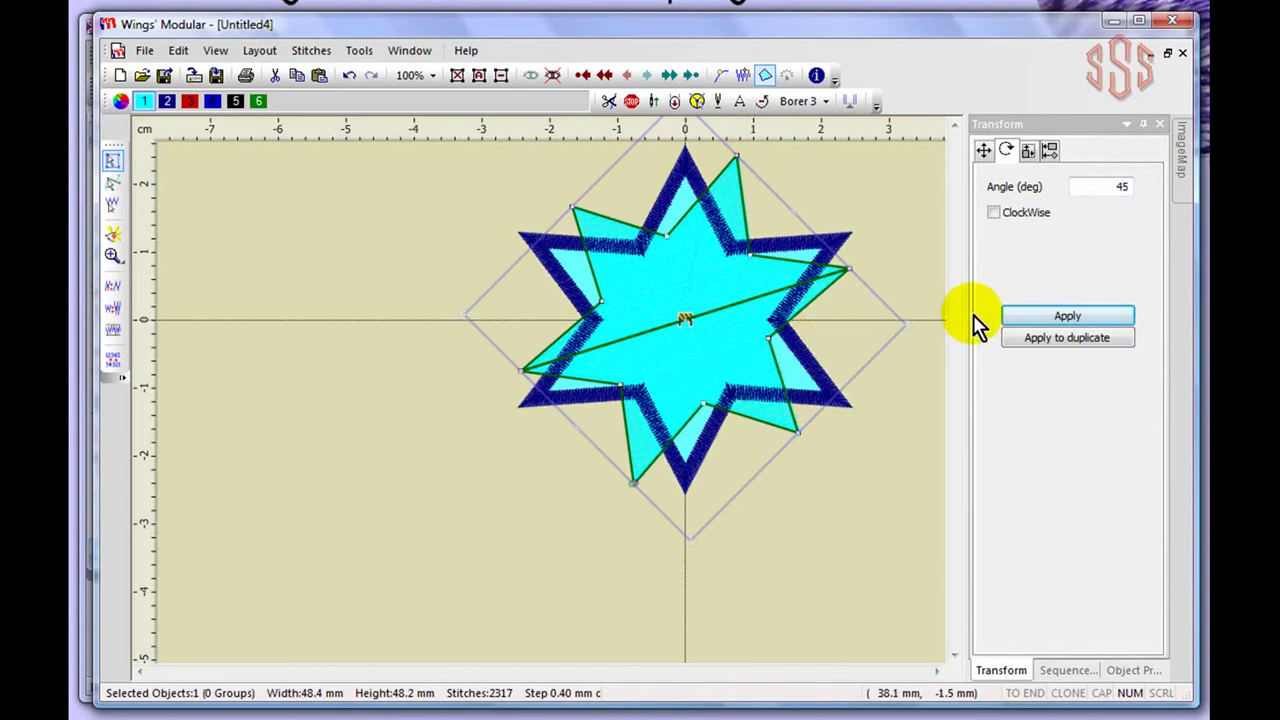
Rotate the cyan fill 45 degrees clockwise twice, and realign it with the outline by one 45-degree counterclockwise rotation.
click(993, 212)
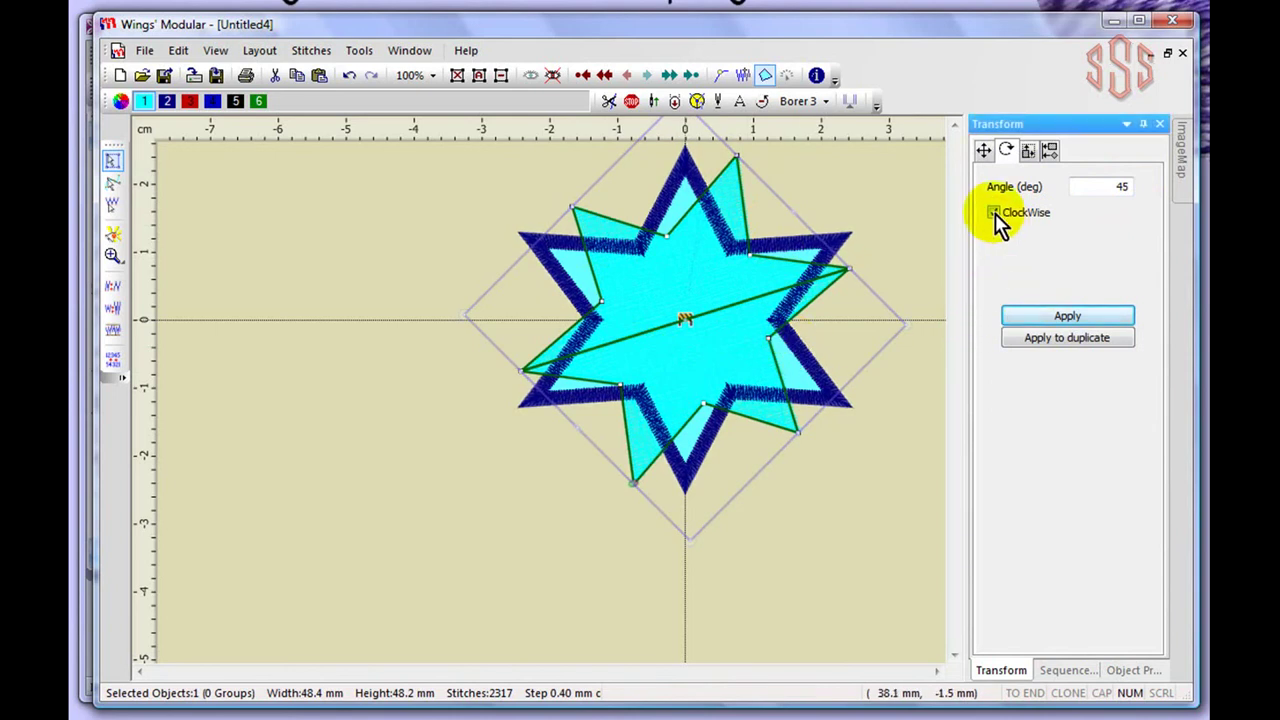
click(1078, 316)
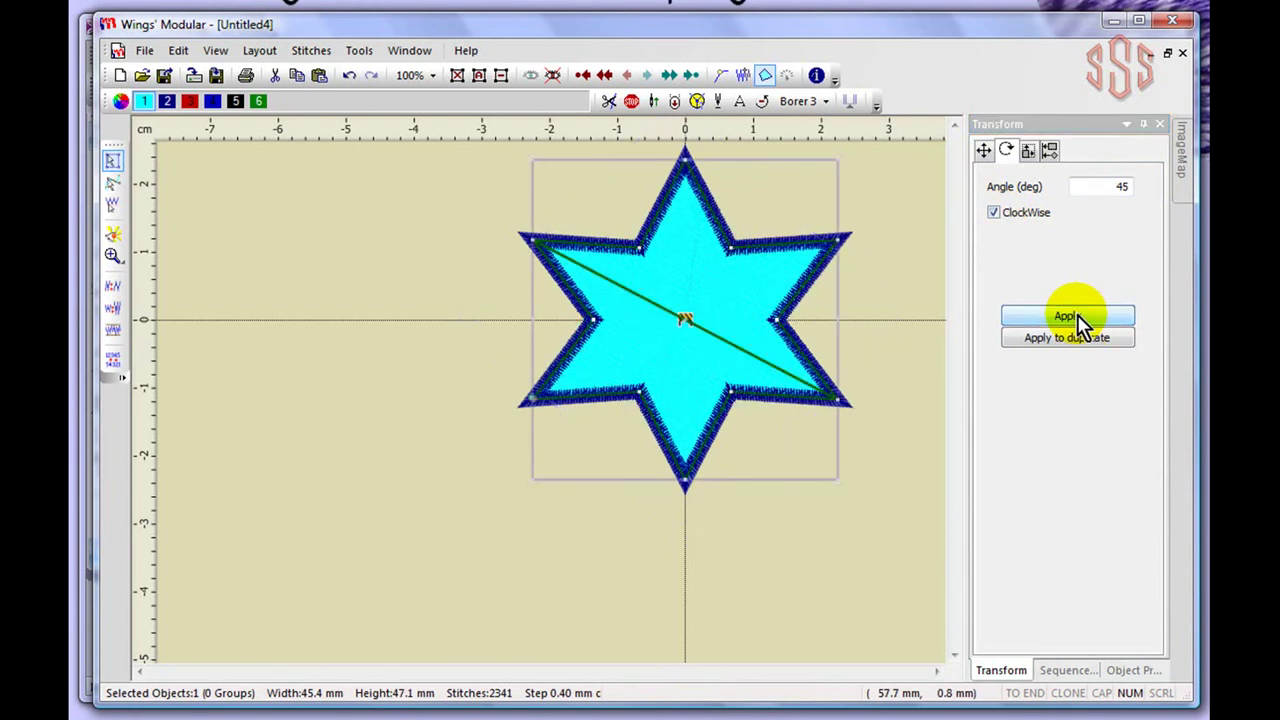
click(1077, 316)
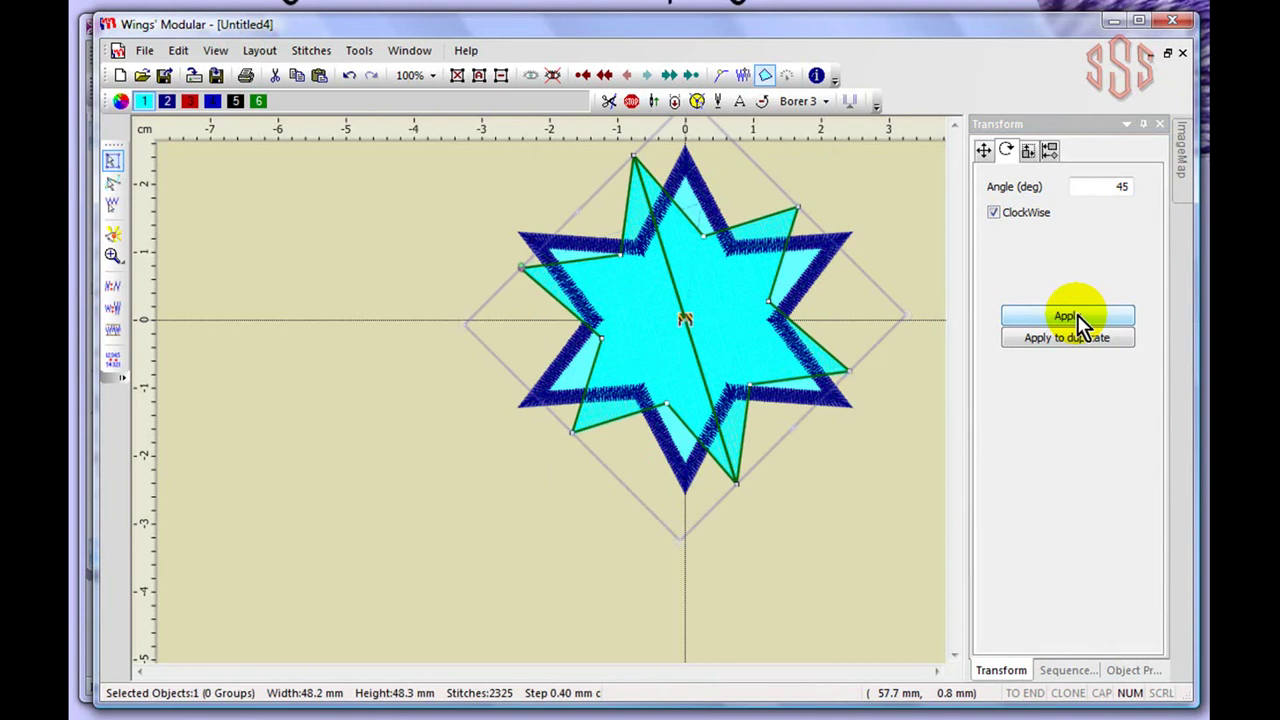
click(993, 212)
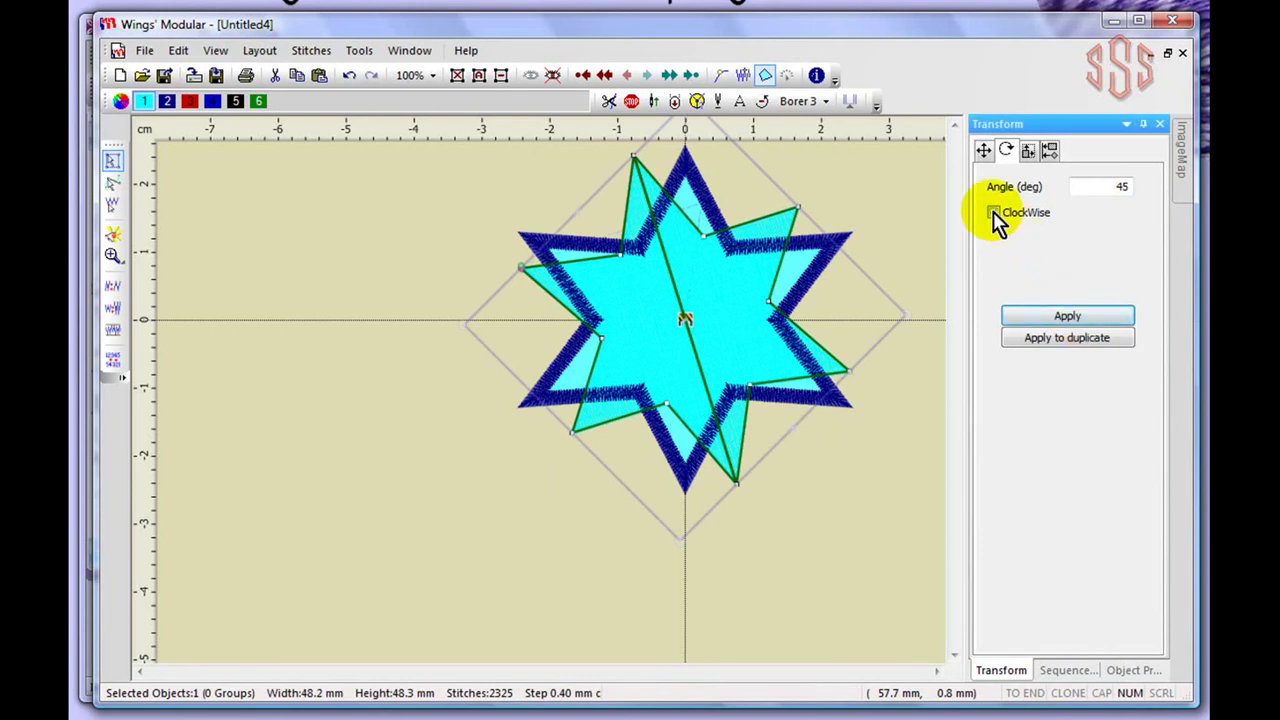
click(1060, 320)
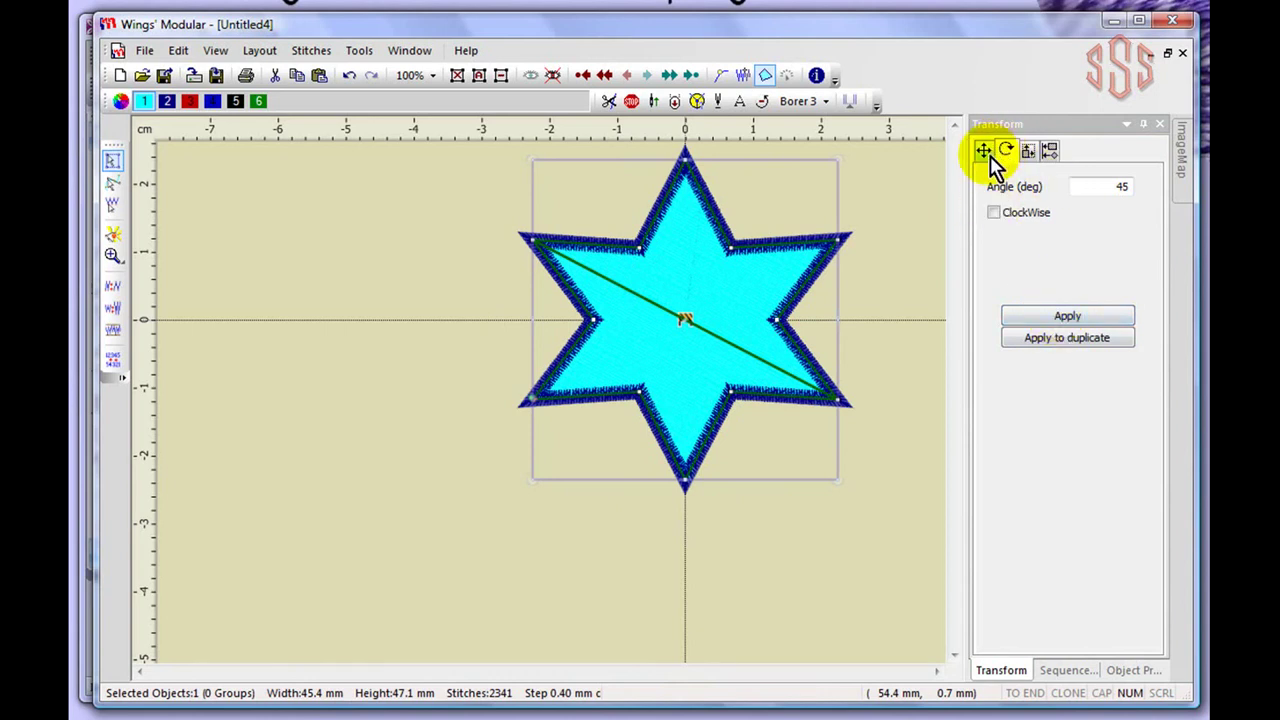
Scale the cyan fill to a width of 80 mm with proportional scaling enabled.
click(1030, 152)
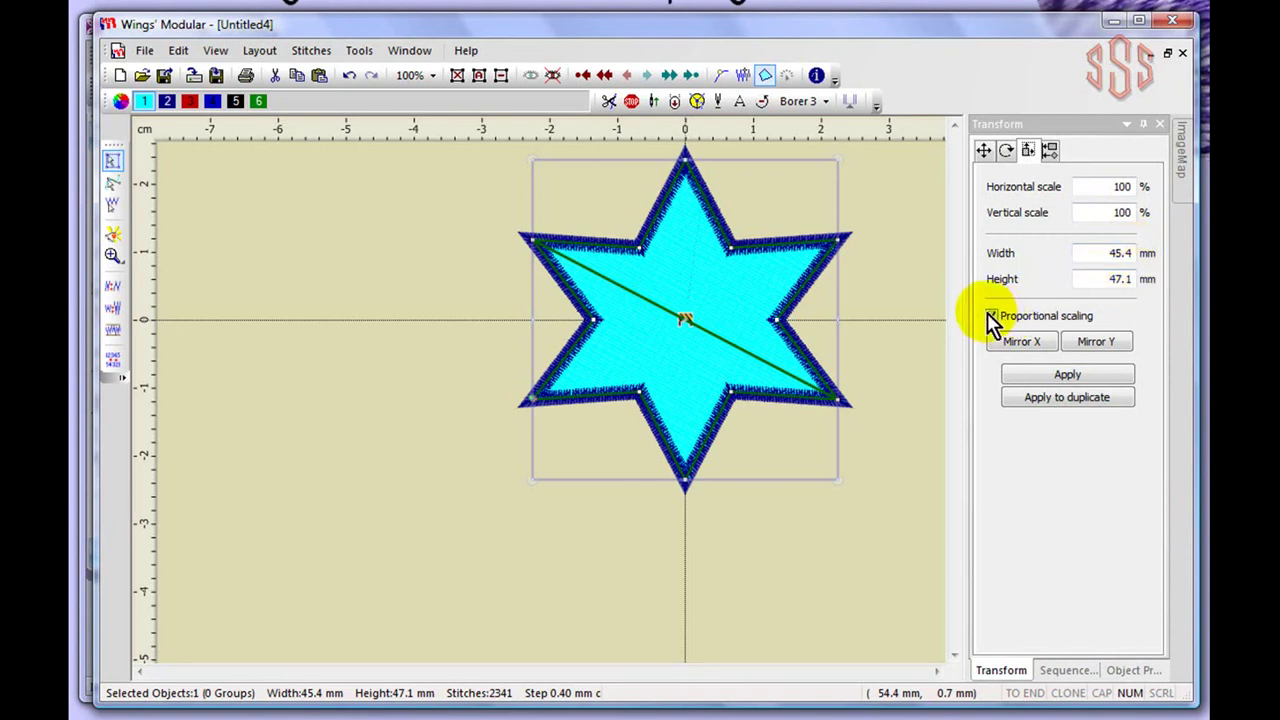
double_click(1120, 253)
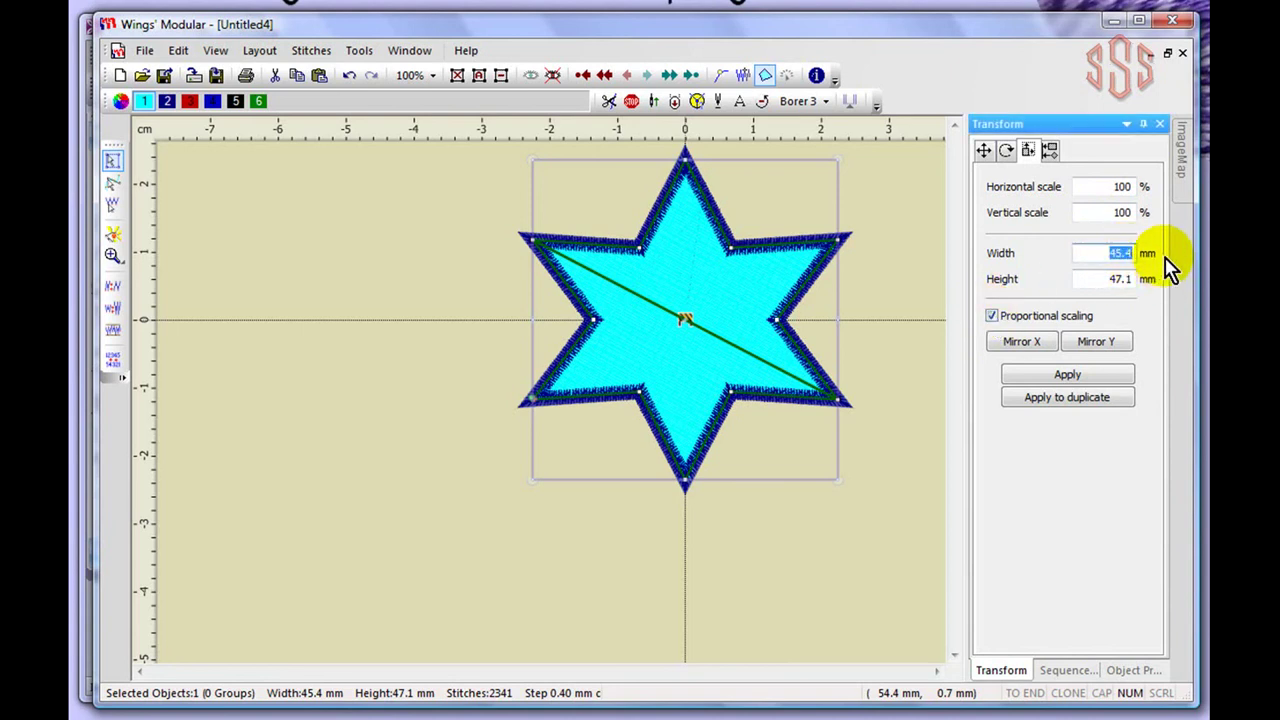
text(80)
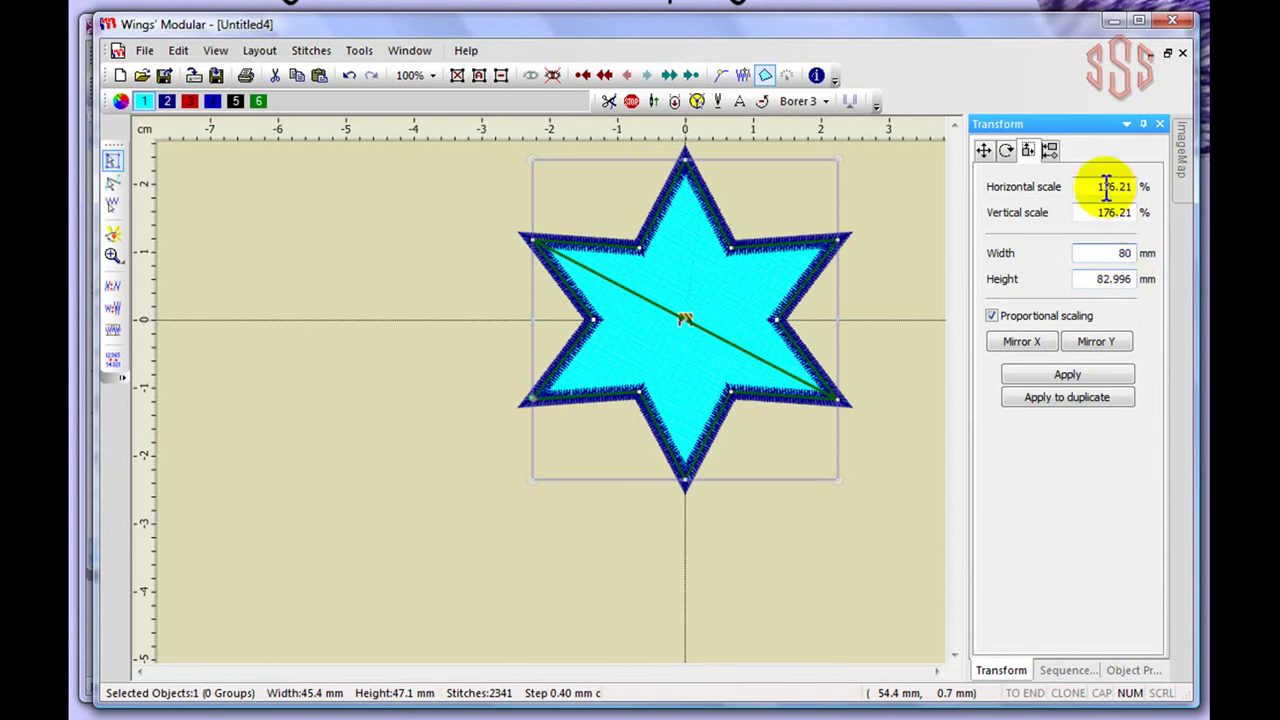
click(1074, 372)
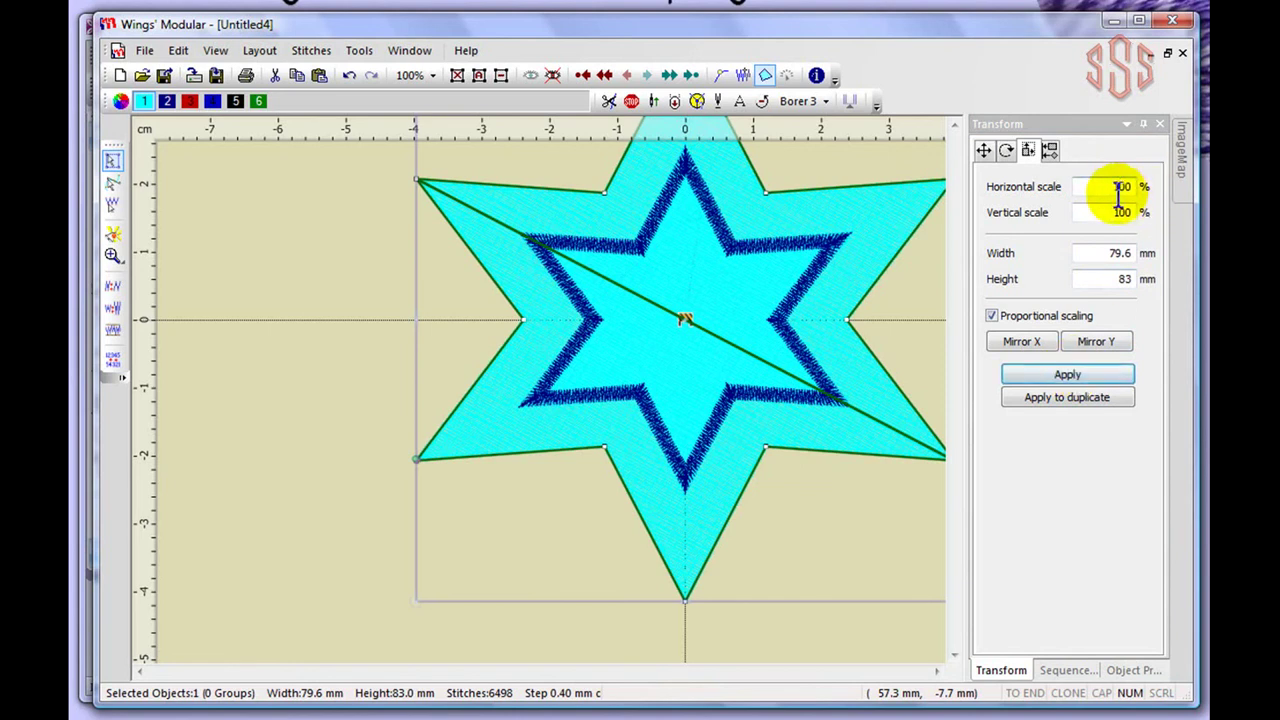
Turn off proportional scaling and resize only the cyan fill's width to 60 mm.
click(991, 318)
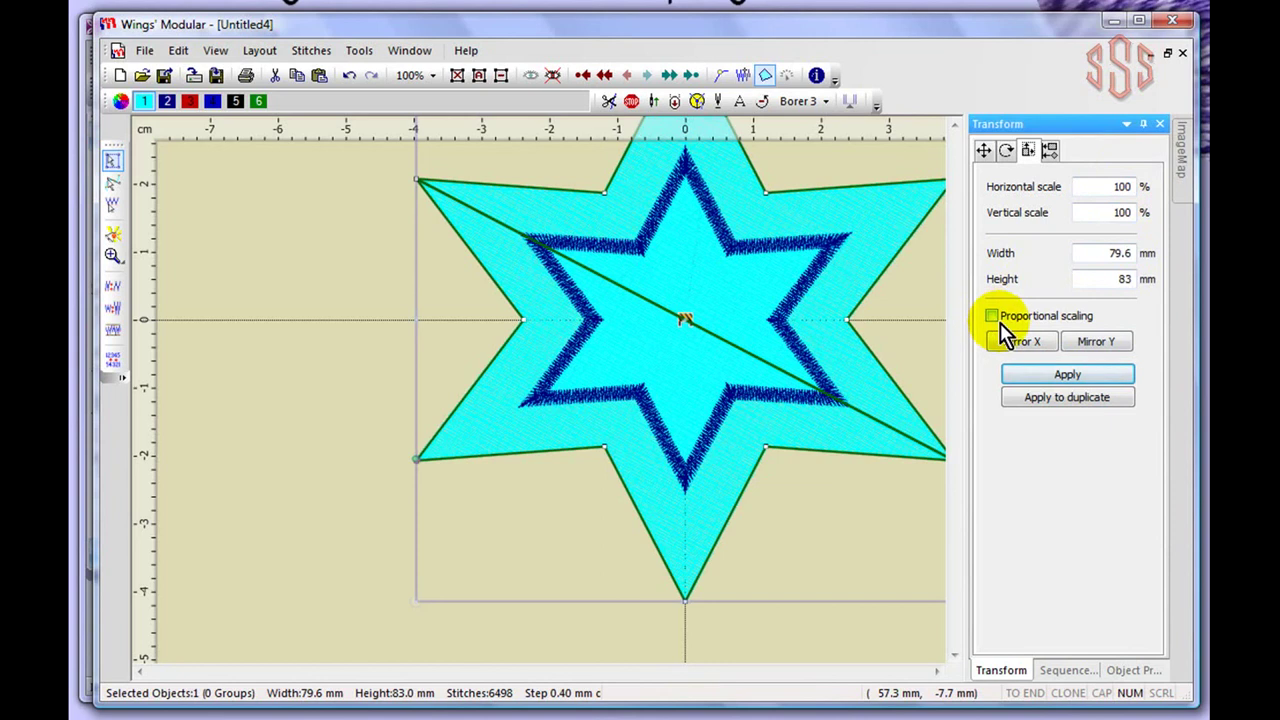
double_click(1117, 254)
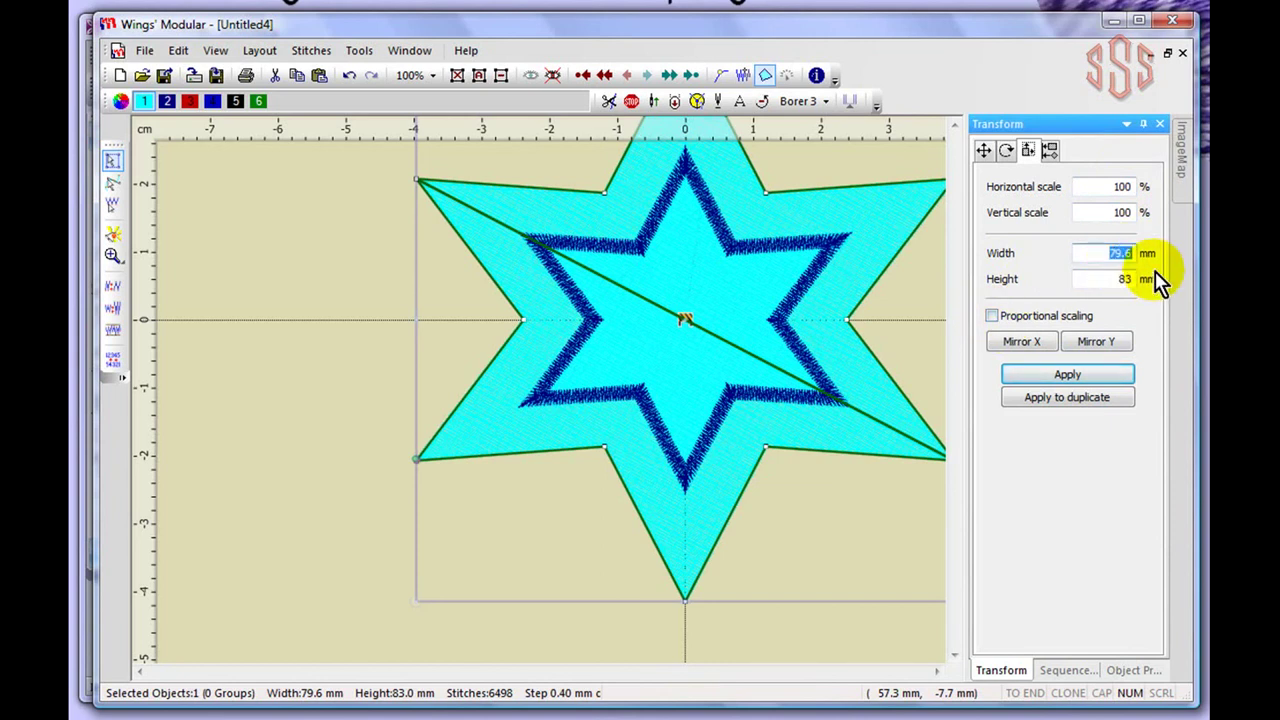
text(60)
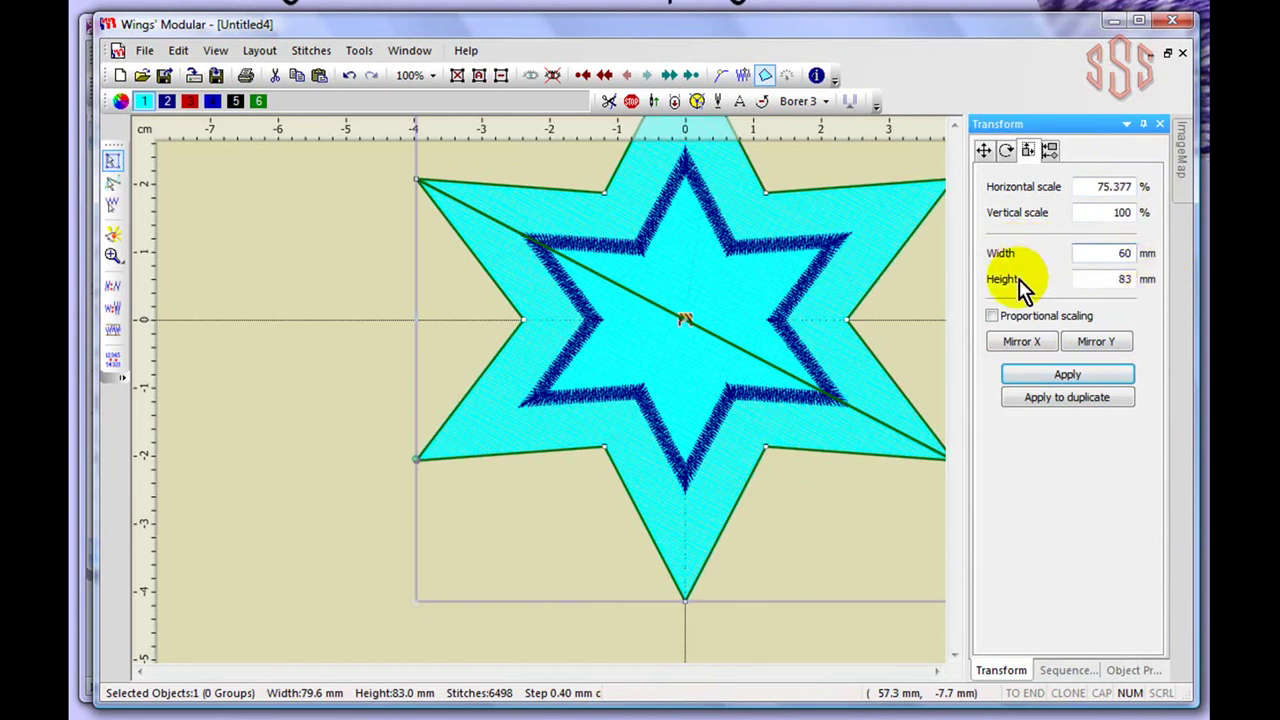
click(1060, 371)
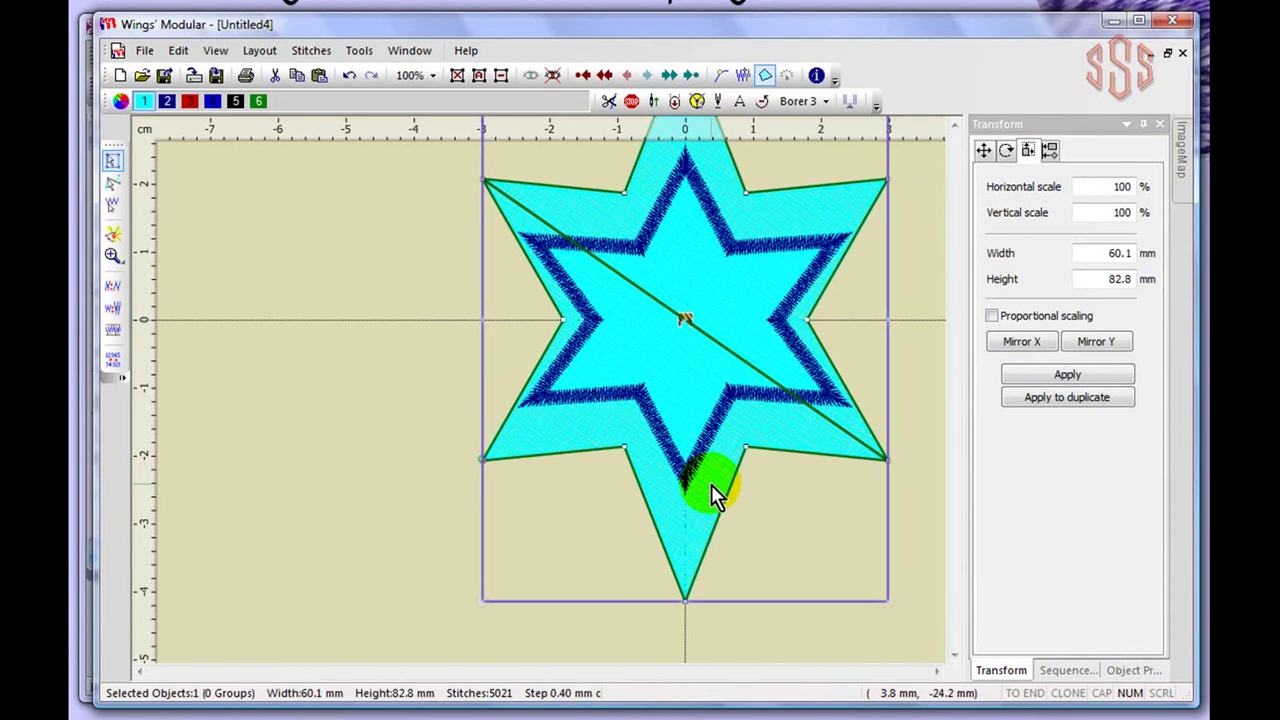
Undo both size changes of the cyan fill and deselect it.
click(349, 76)
click(349, 76)
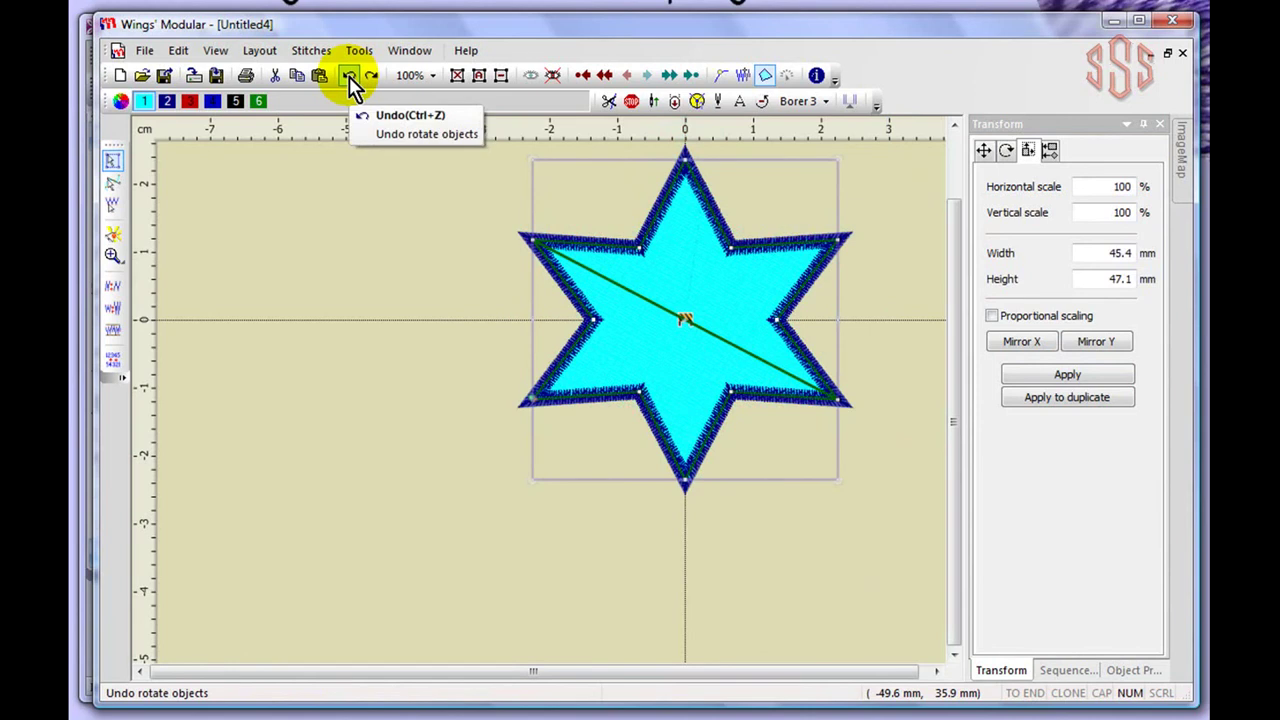
click(450, 255)
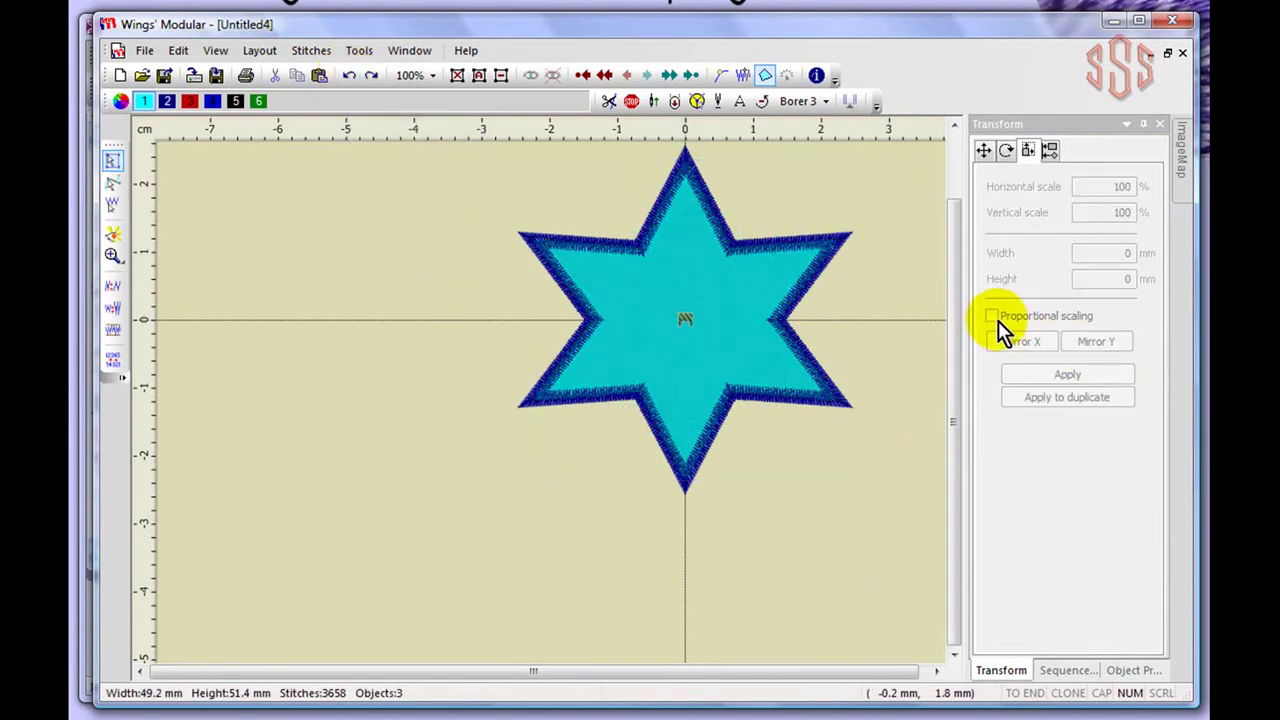
Select the cyan fill, scale it to 120% with proportional scaling enabled, and undo the scaling.
click(677, 294)
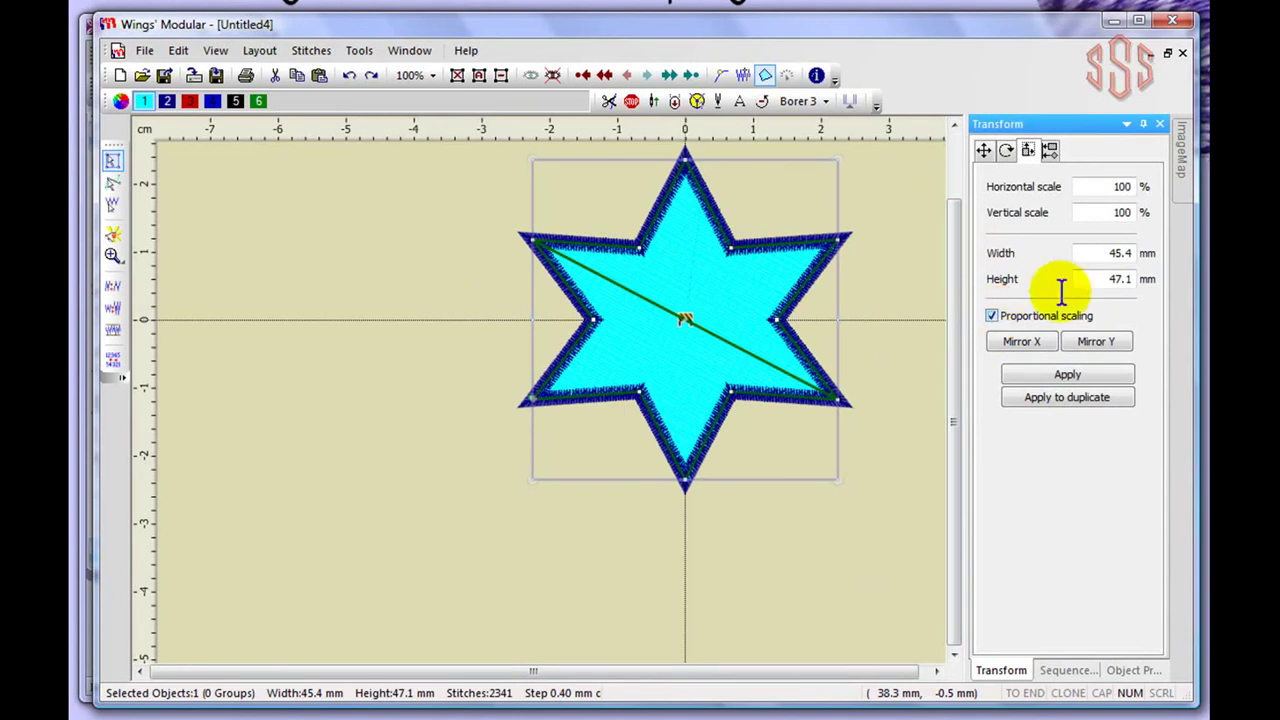
double_click(1121, 186)
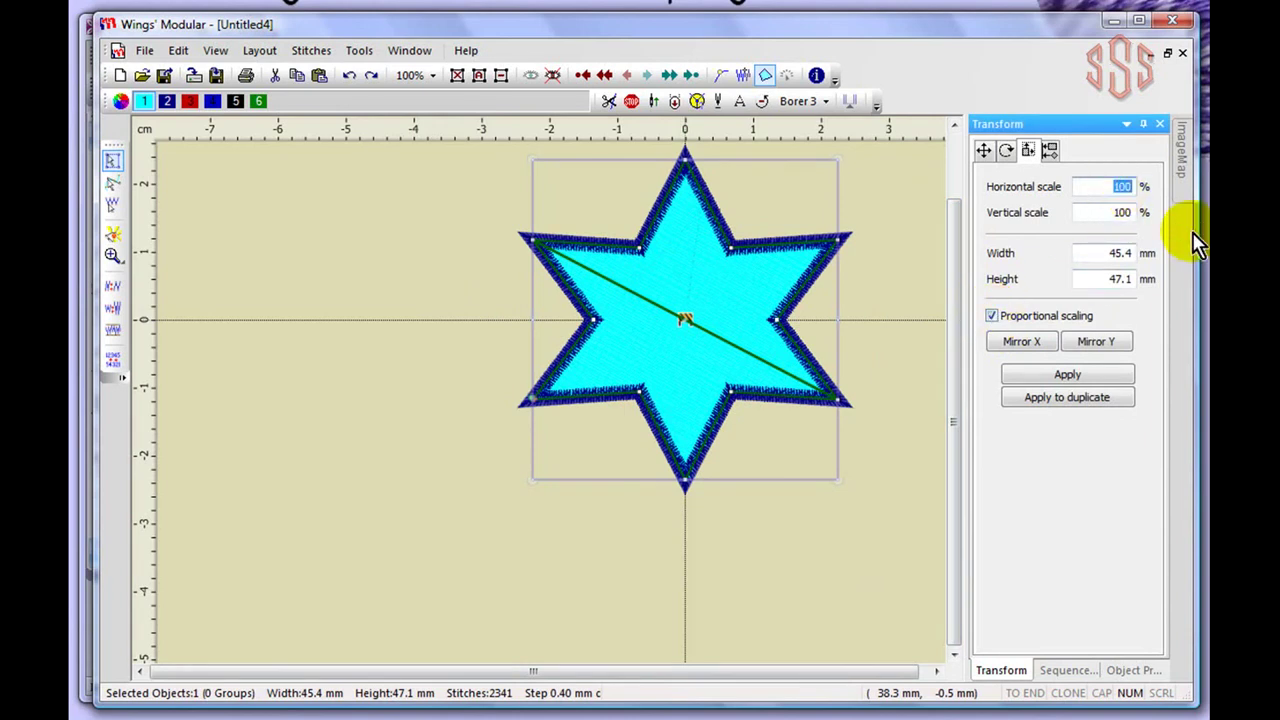
text(120)
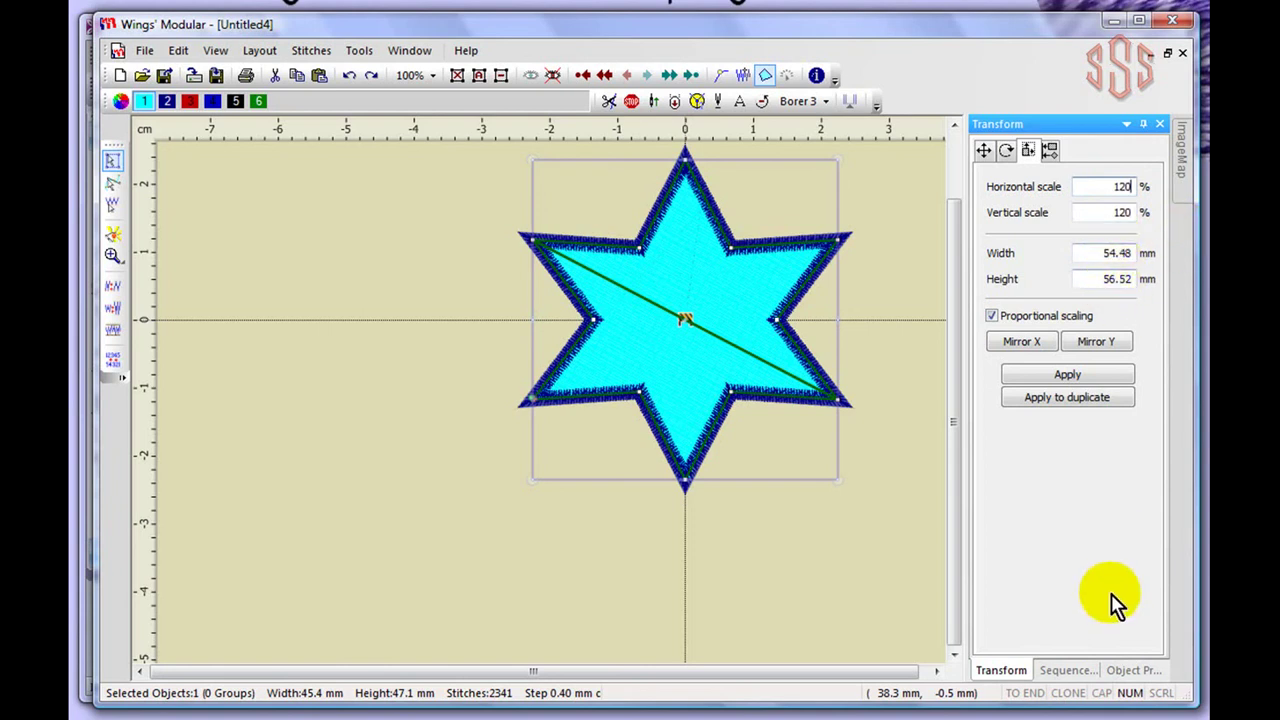
click(1058, 382)
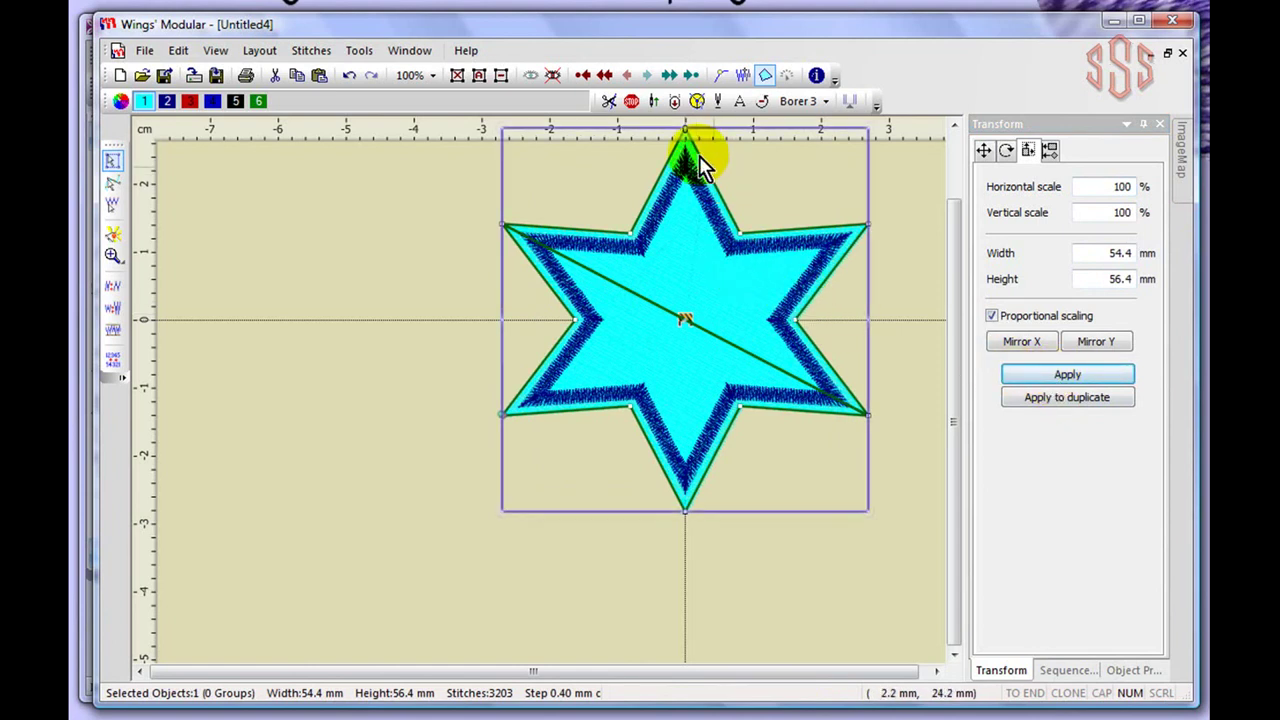
click(346, 75)
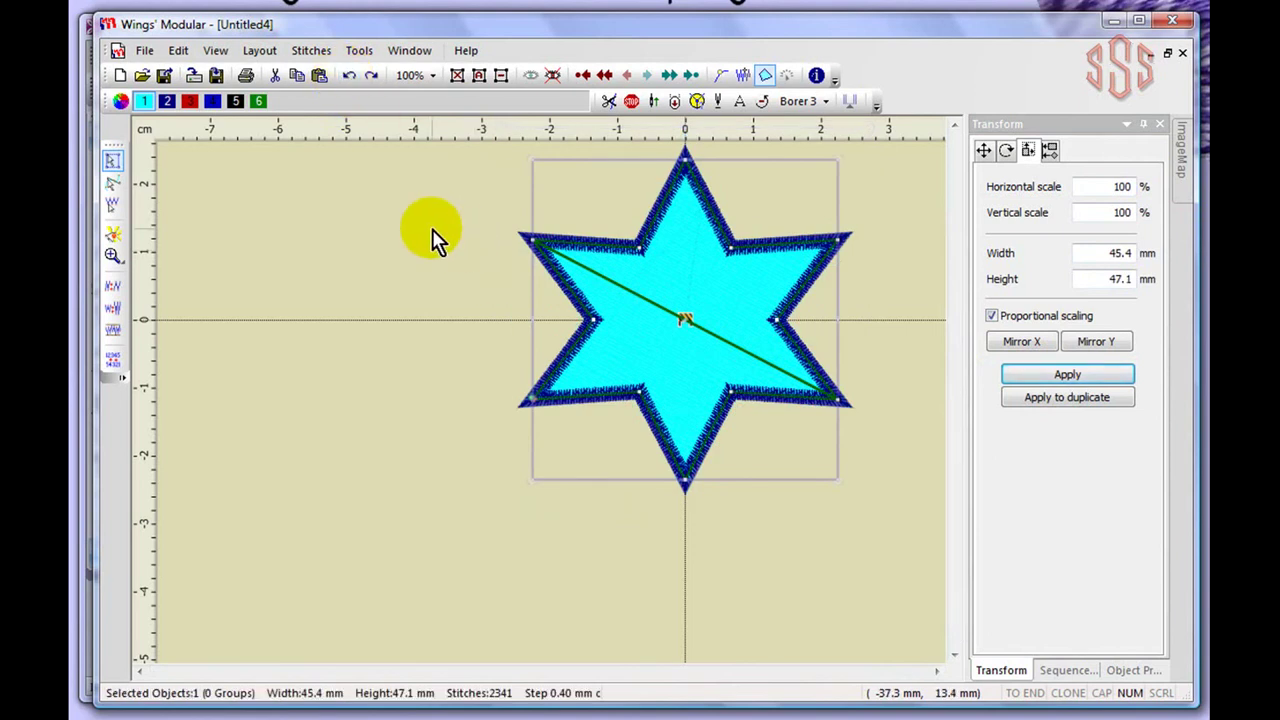
Select all objects of the star together, scale them proportionally to 120%, and clear the selection.
scroll(432, 229, down, 3)
click(782, 224)
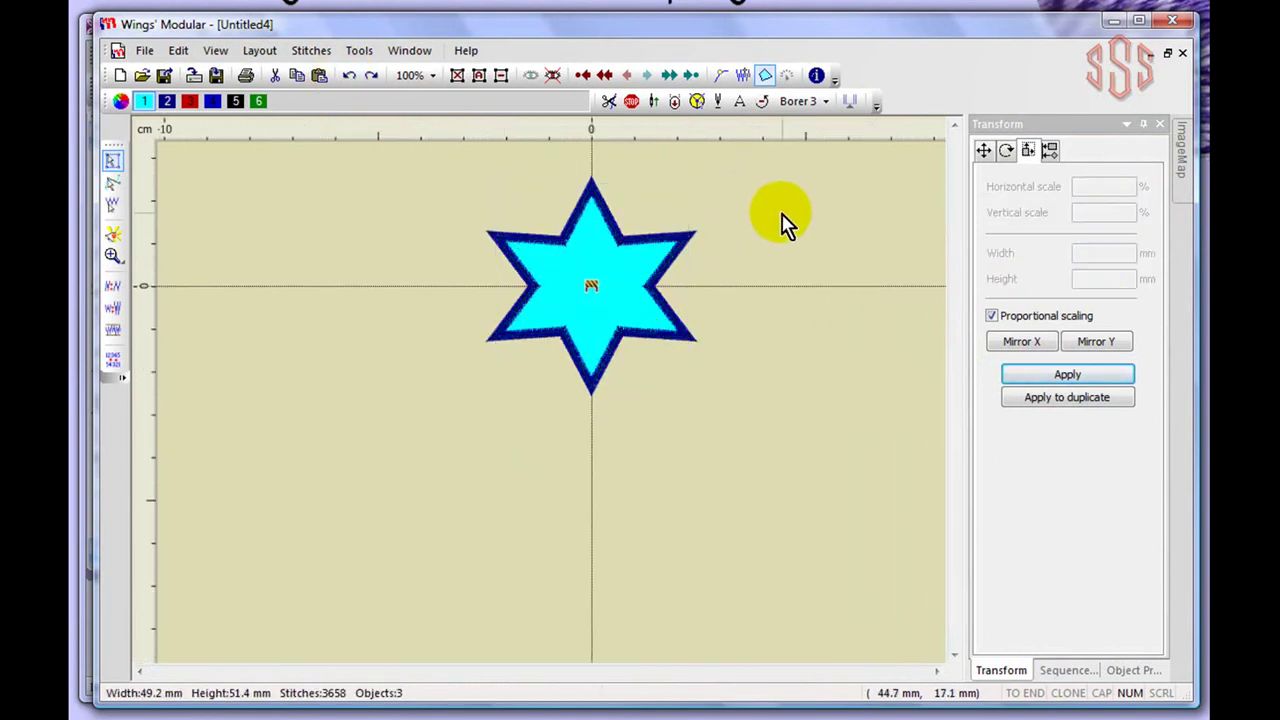
drag(426, 158, 746, 437)
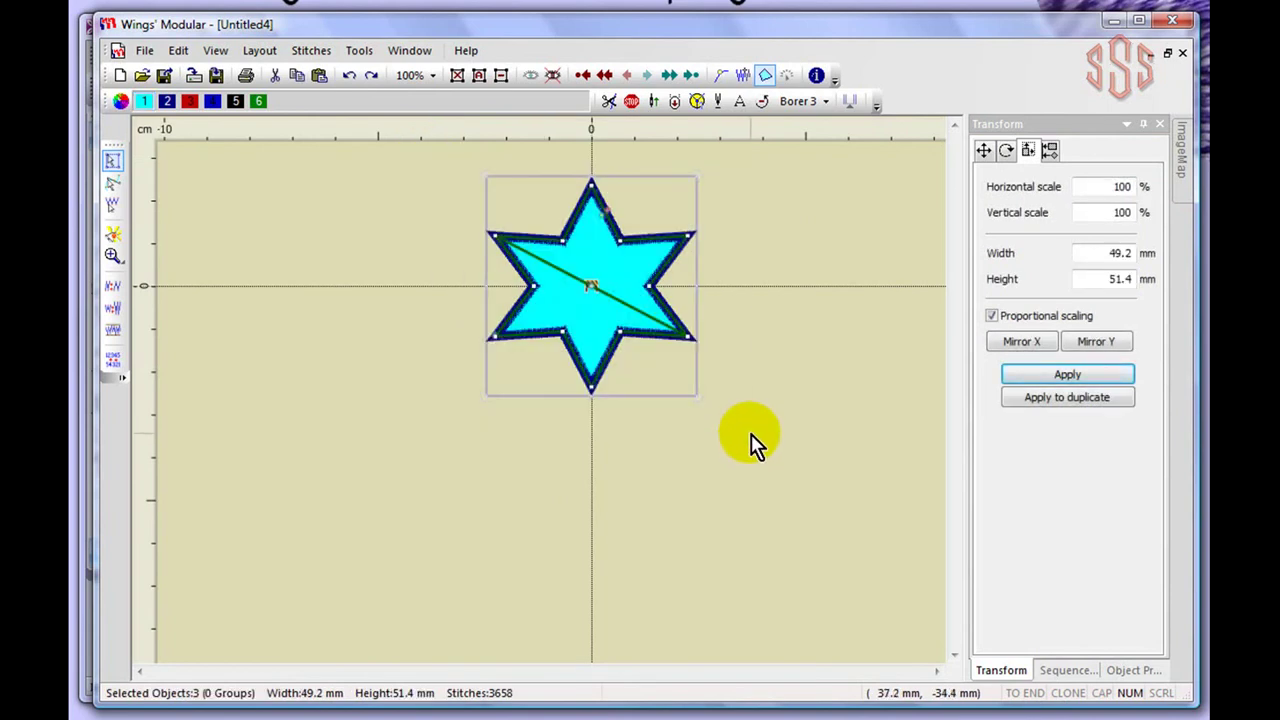
double_click(1123, 188)
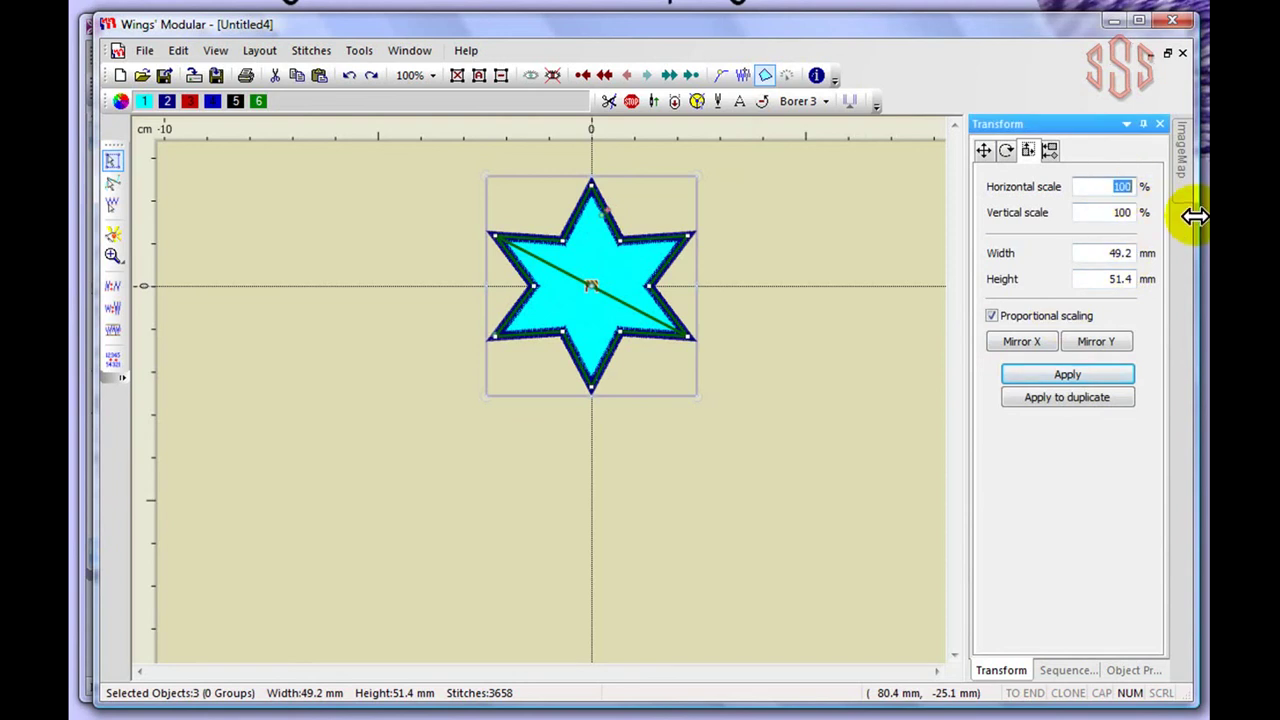
text(120)
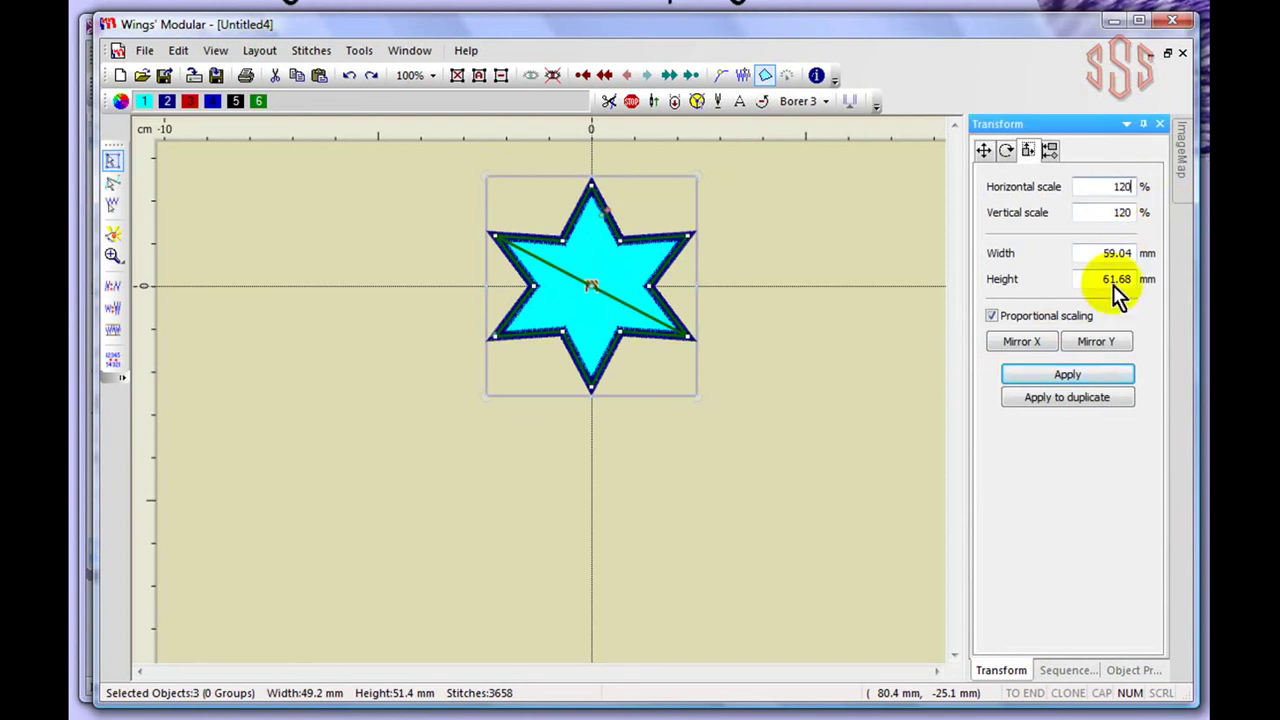
click(1094, 378)
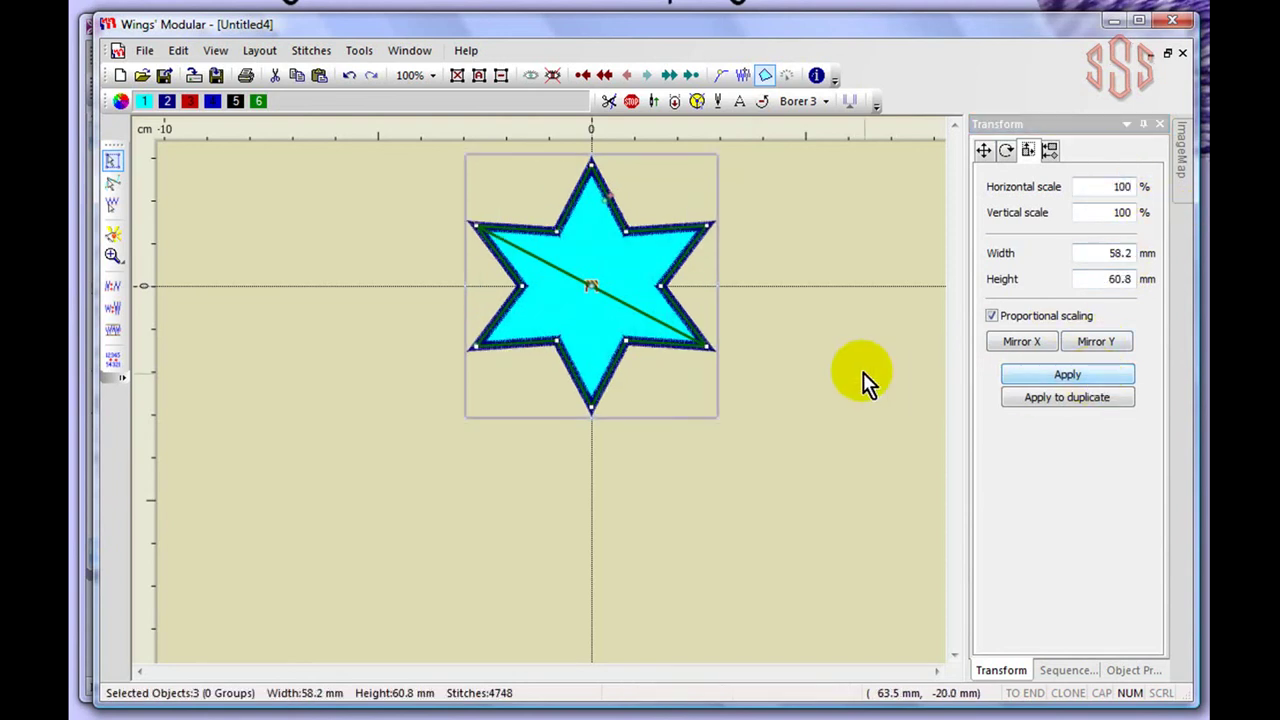
click(818, 244)
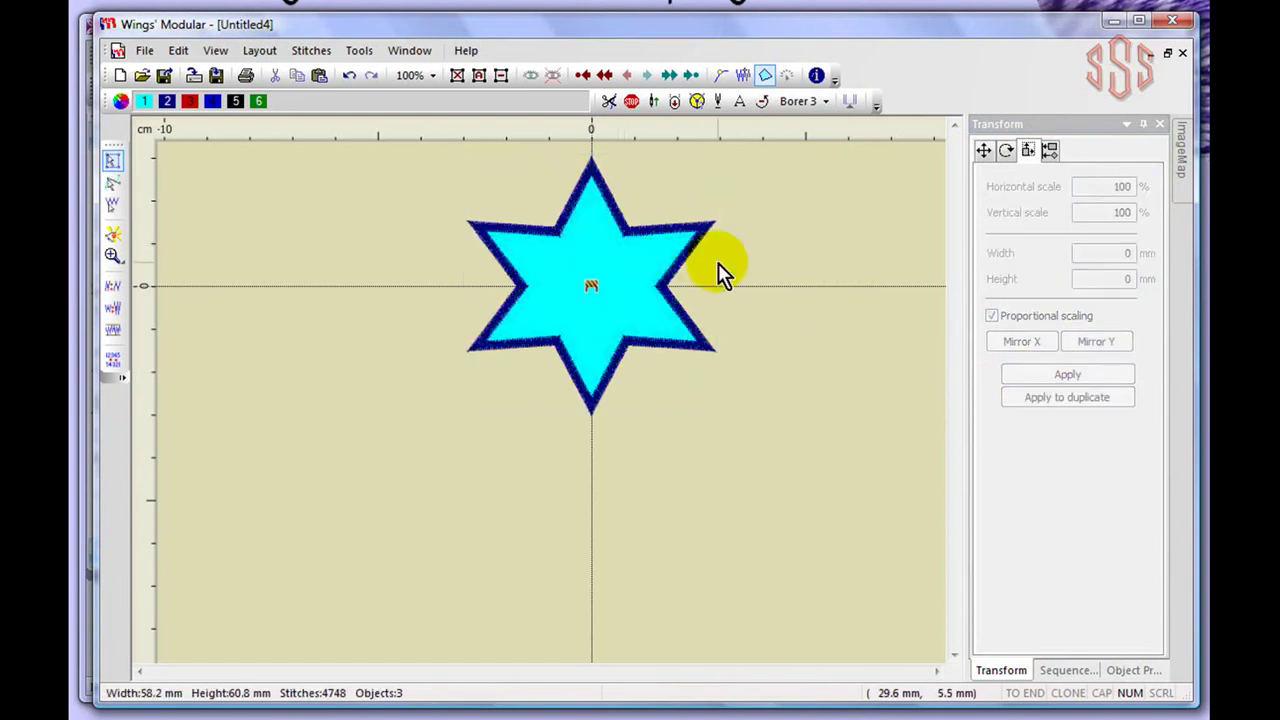
Bring up the alignment options and move the cyan fill about 58 mm to the right, away from the star.
click(1050, 150)
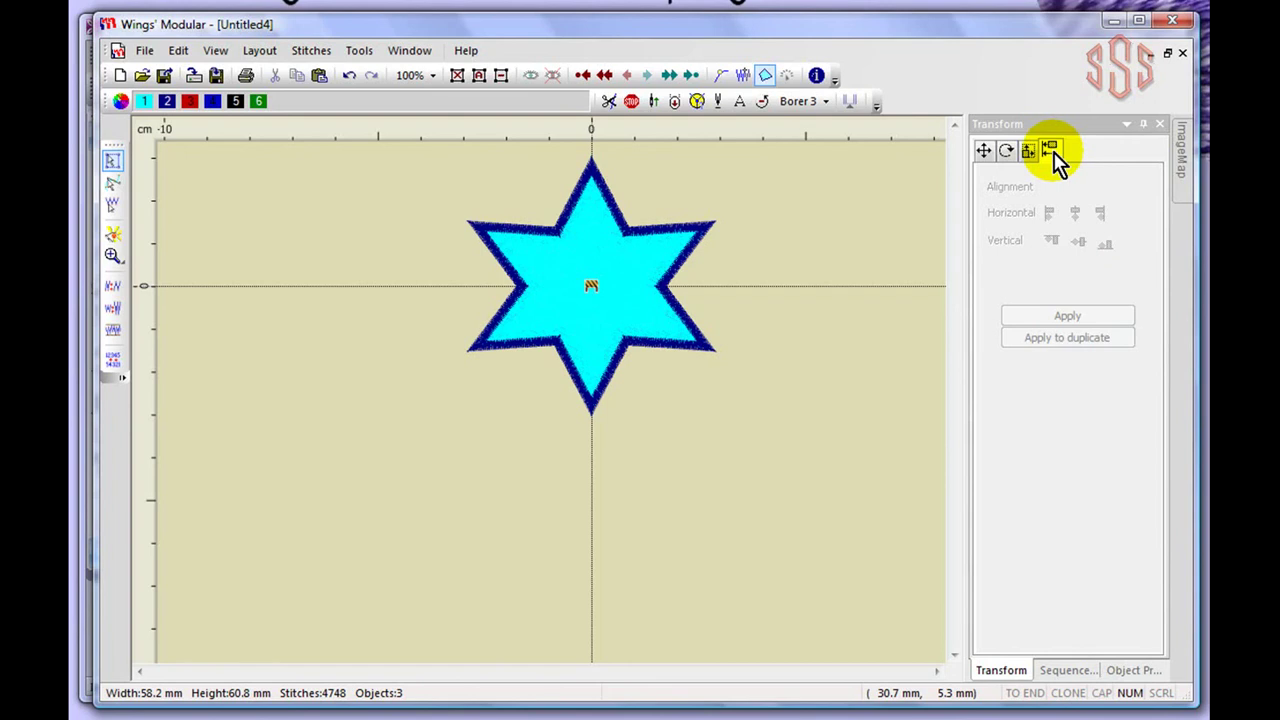
click(610, 236)
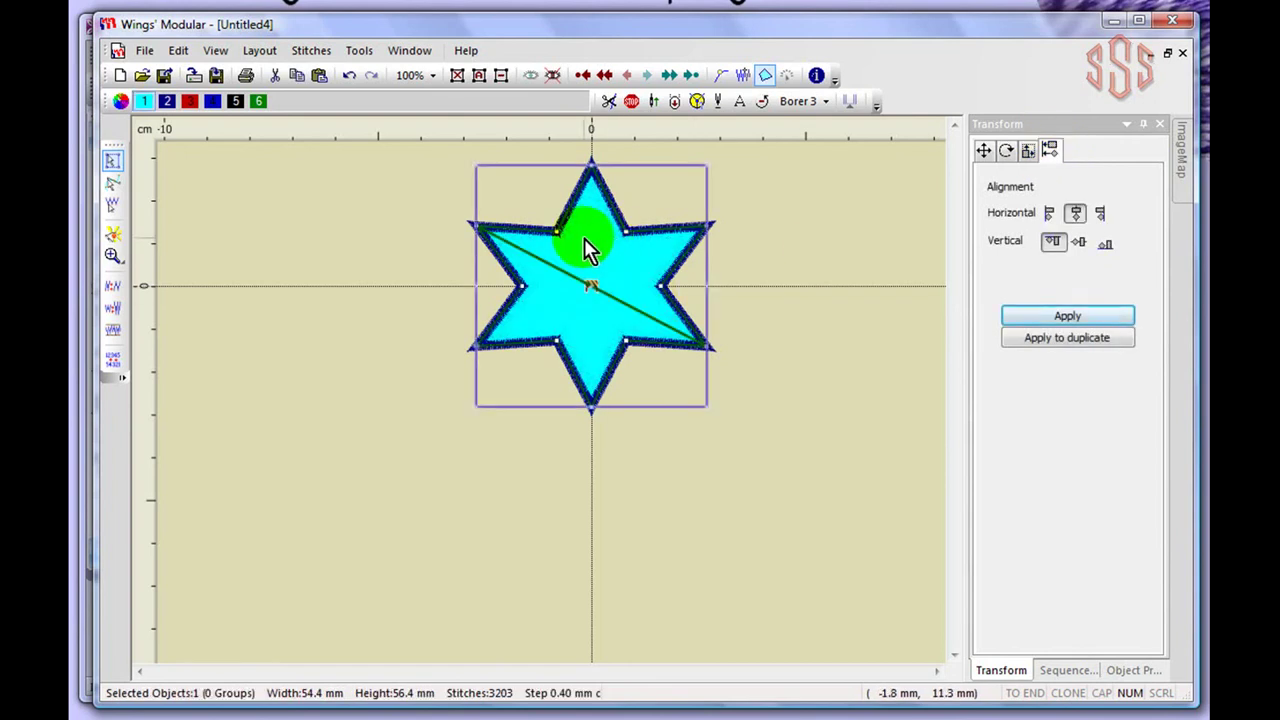
click(637, 298)
click(623, 306)
drag(588, 248, 834, 258)
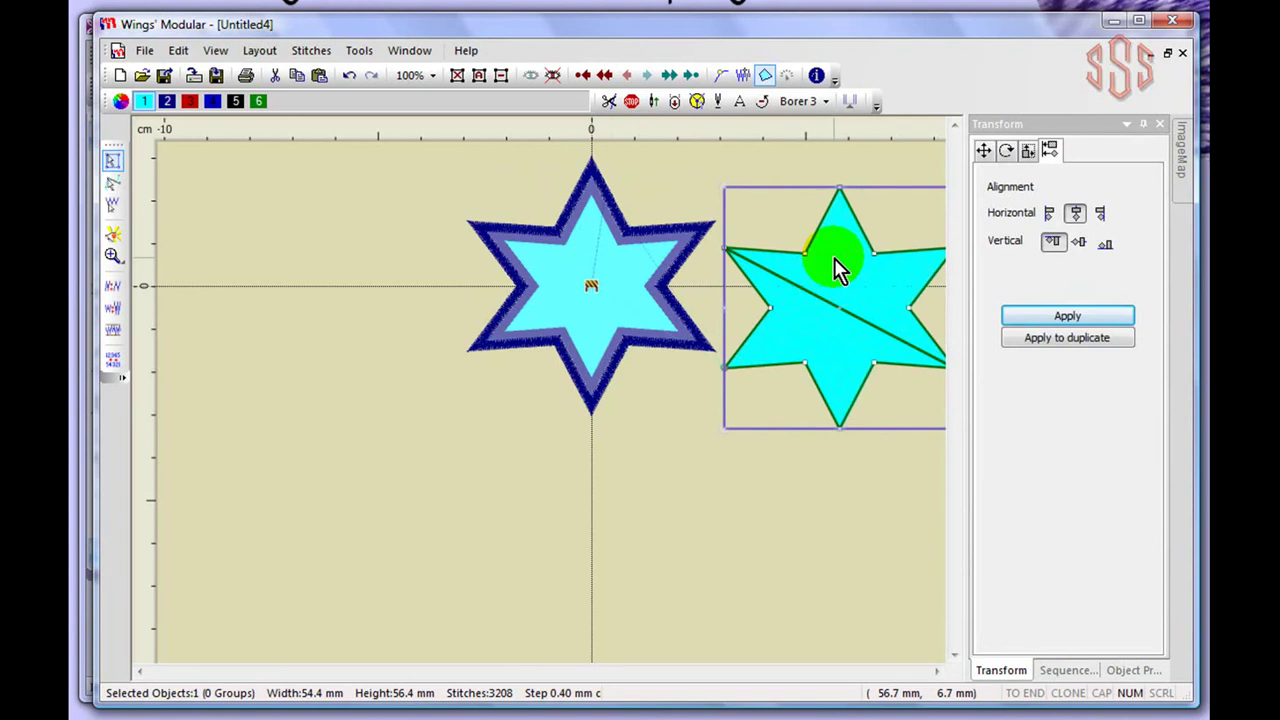
Move the dark blue star outline about 40 mm right and 35 mm down, and deselect it.
click(709, 540)
click(665, 352)
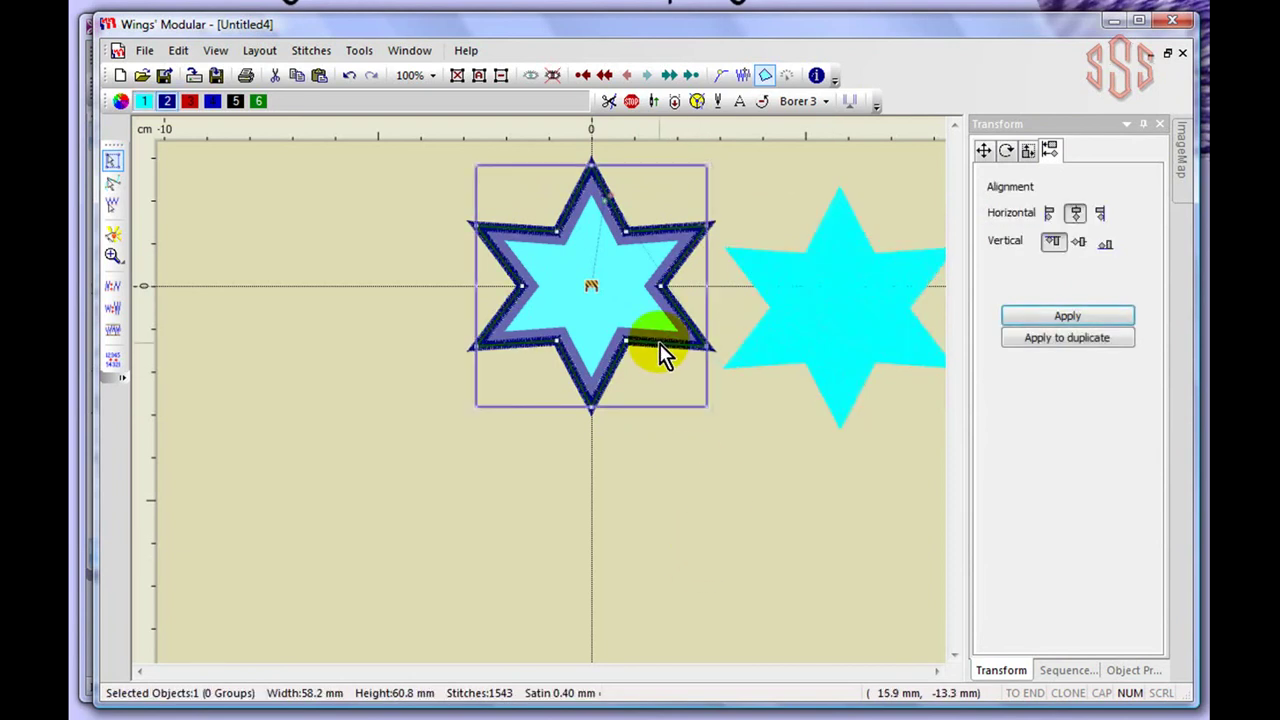
drag(640, 354, 814, 503)
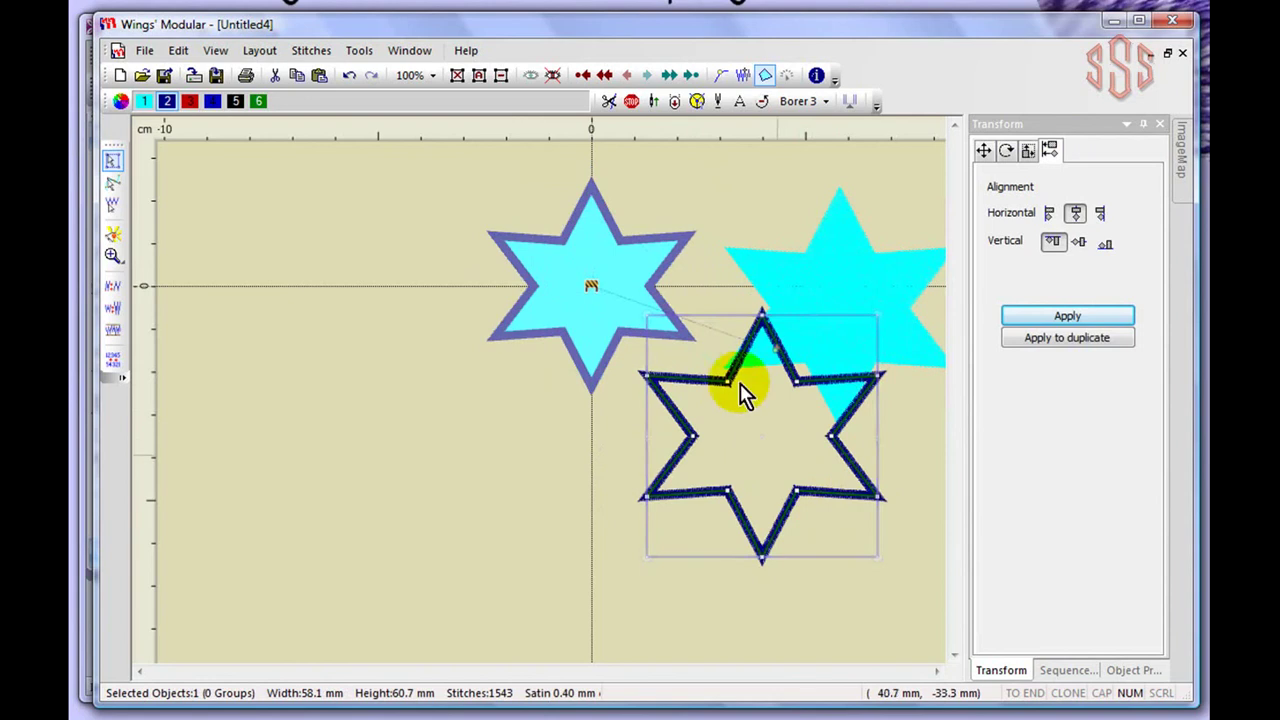
click(468, 407)
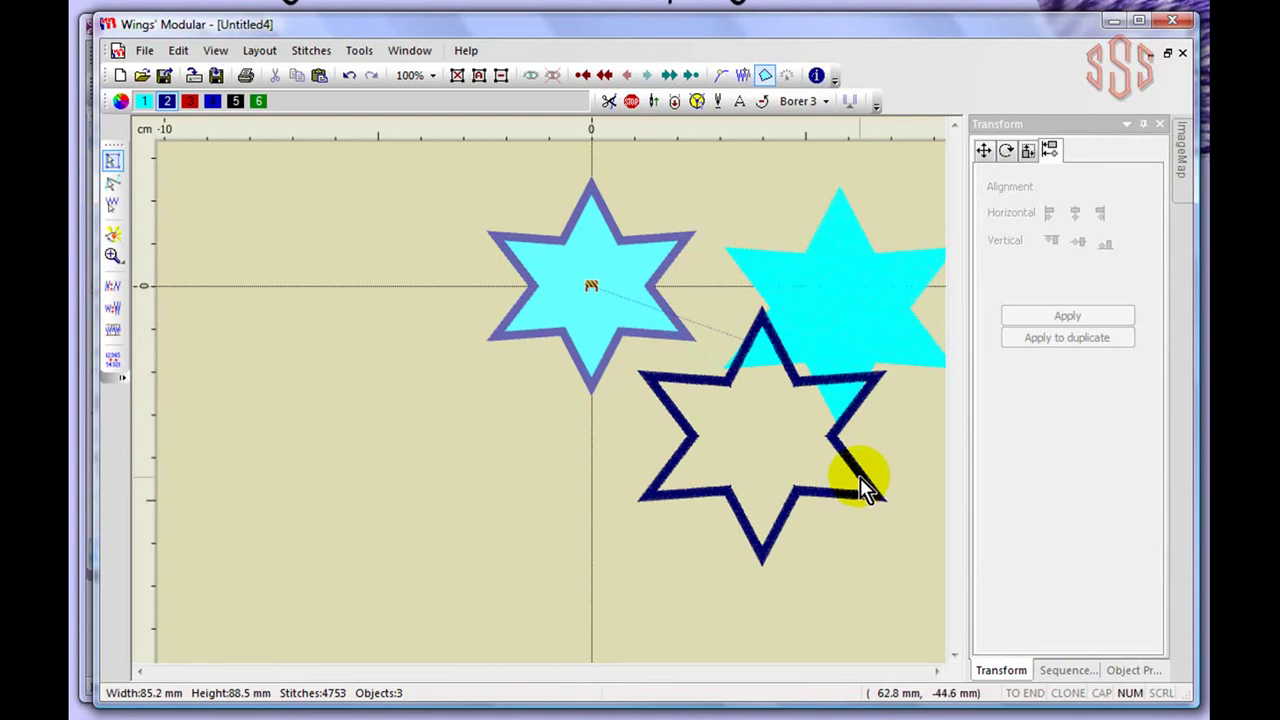
Select the cyan fill and the dark blue outline together, align them by their horizontal centres only, and undo the alignment.
click(840, 226)
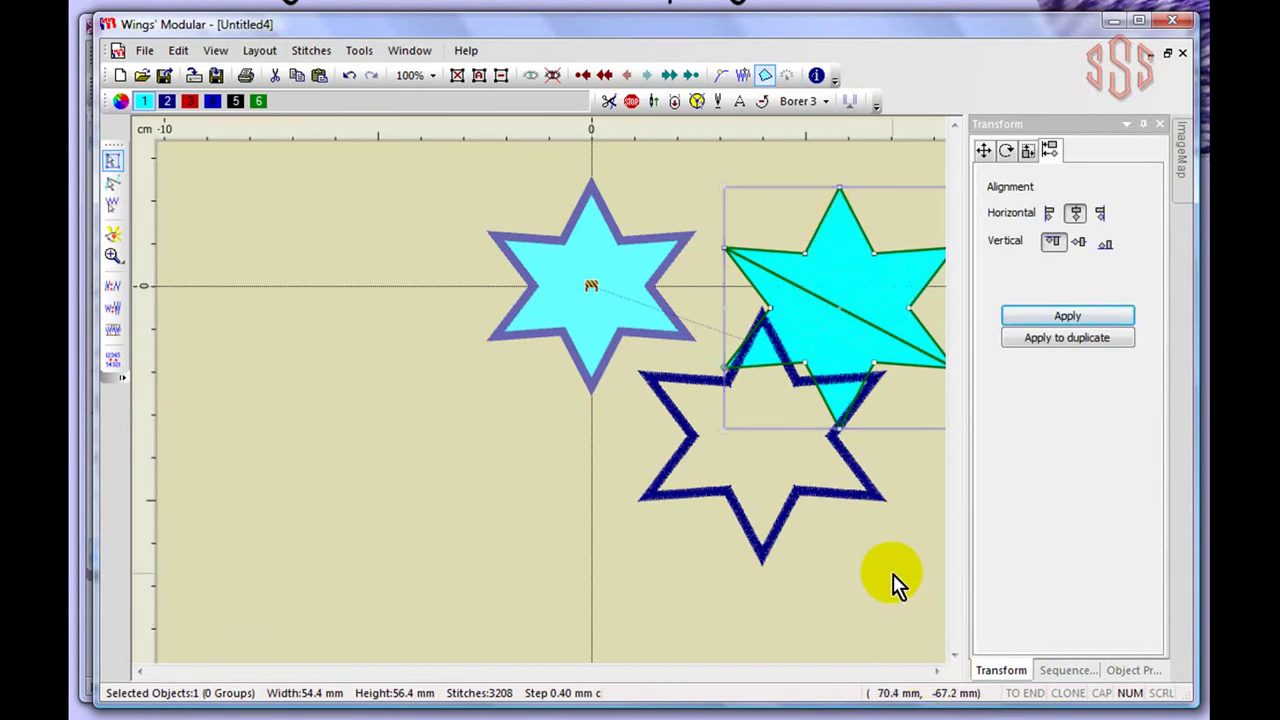
click(1075, 214)
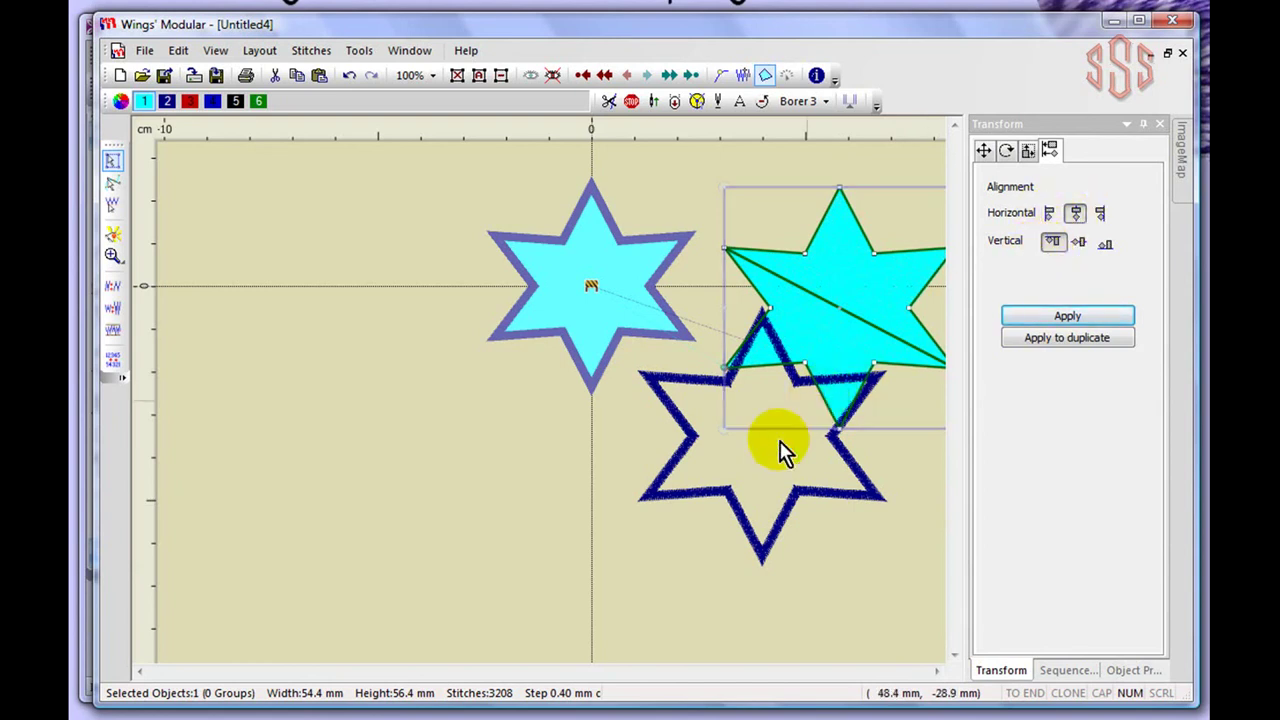
click(809, 575)
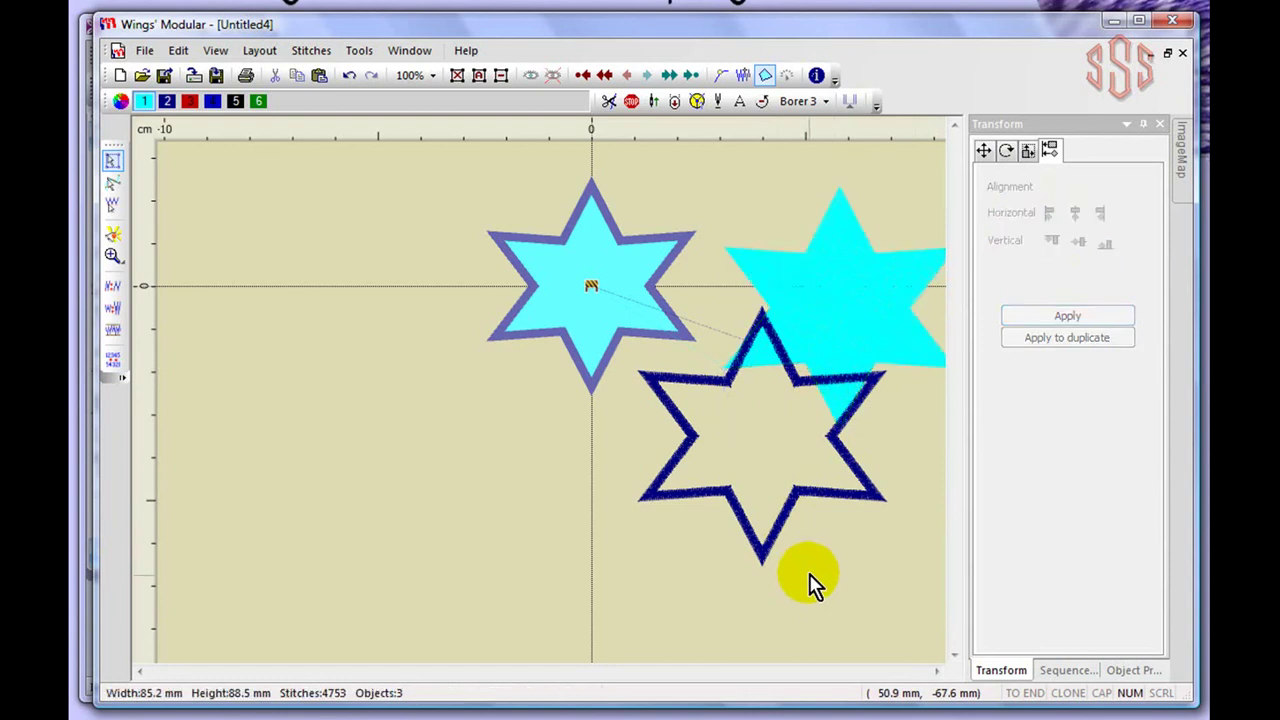
scroll(847, 508, down, 2)
drag(934, 238, 634, 553)
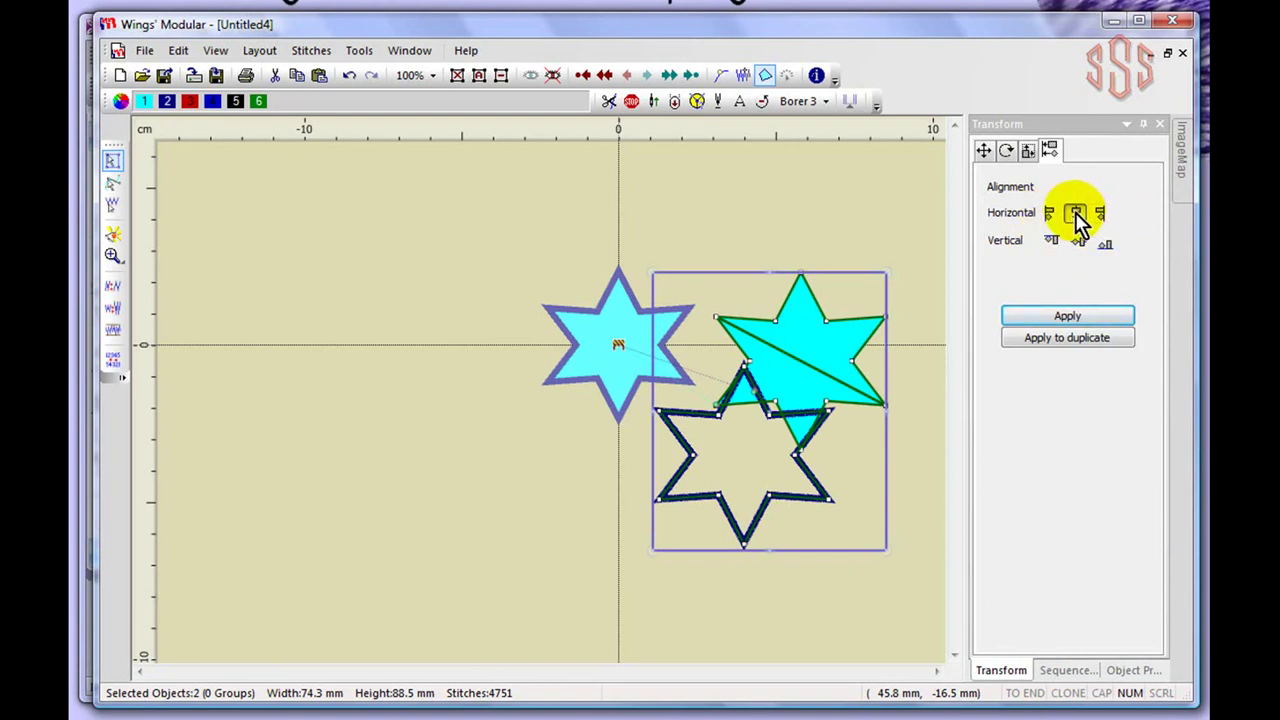
click(1072, 316)
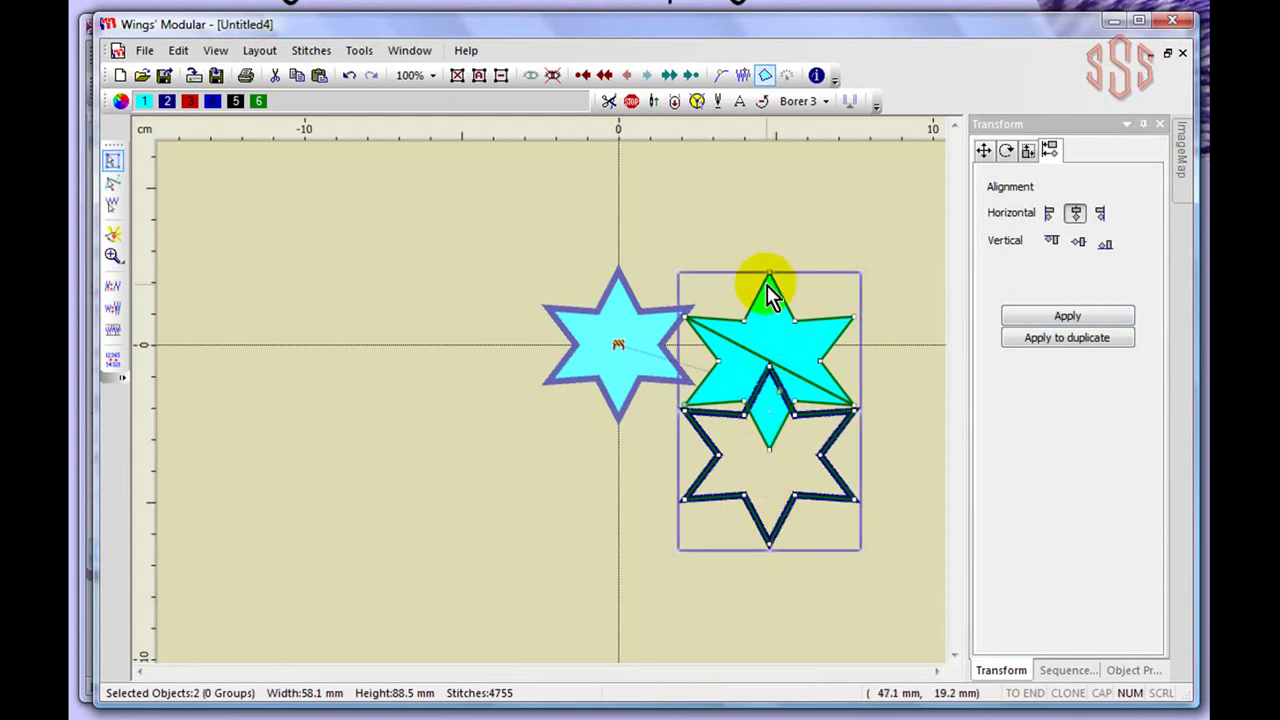
click(349, 74)
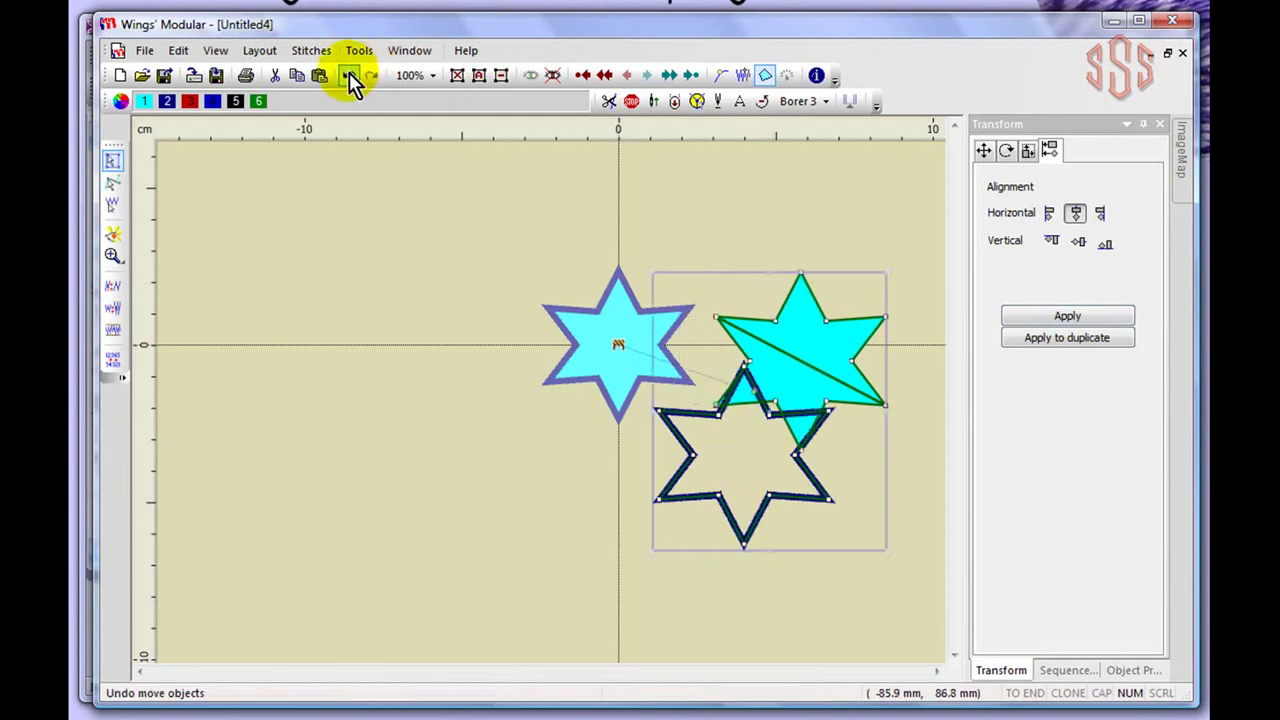
Align the cyan fill and the outline by their left edges, undo the alignment, and clear the selection.
click(1051, 214)
click(1063, 313)
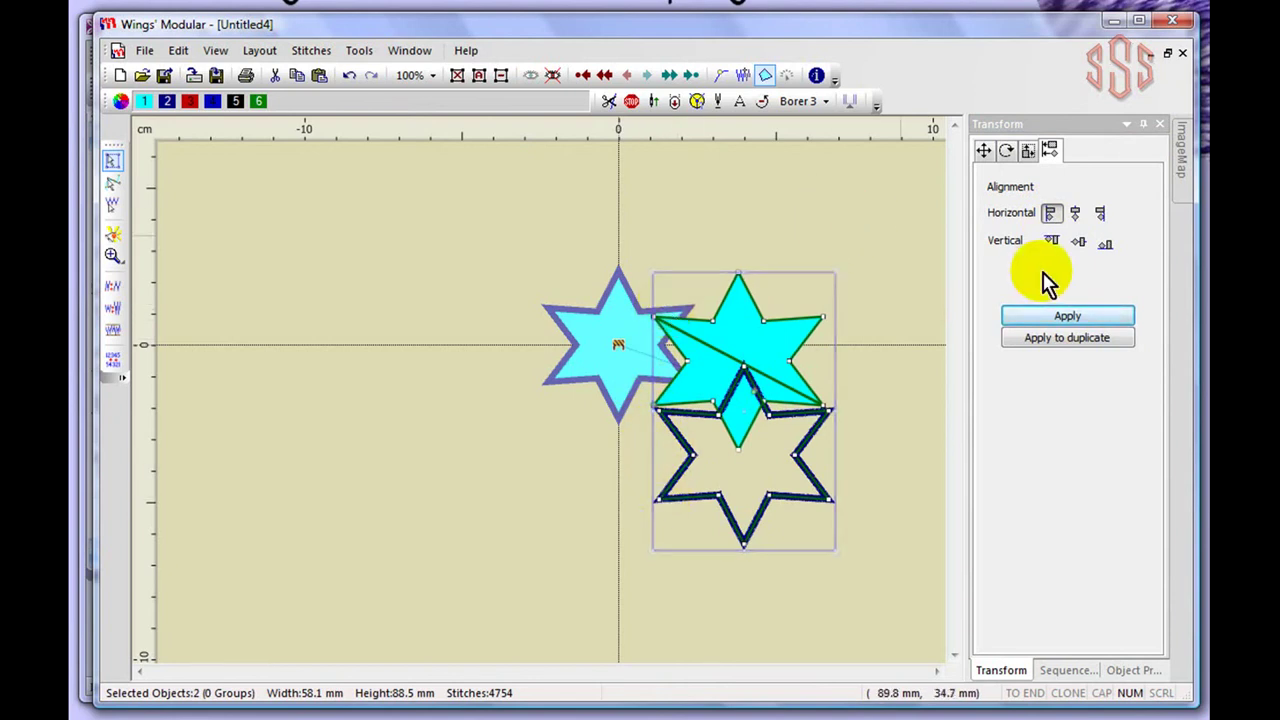
click(352, 76)
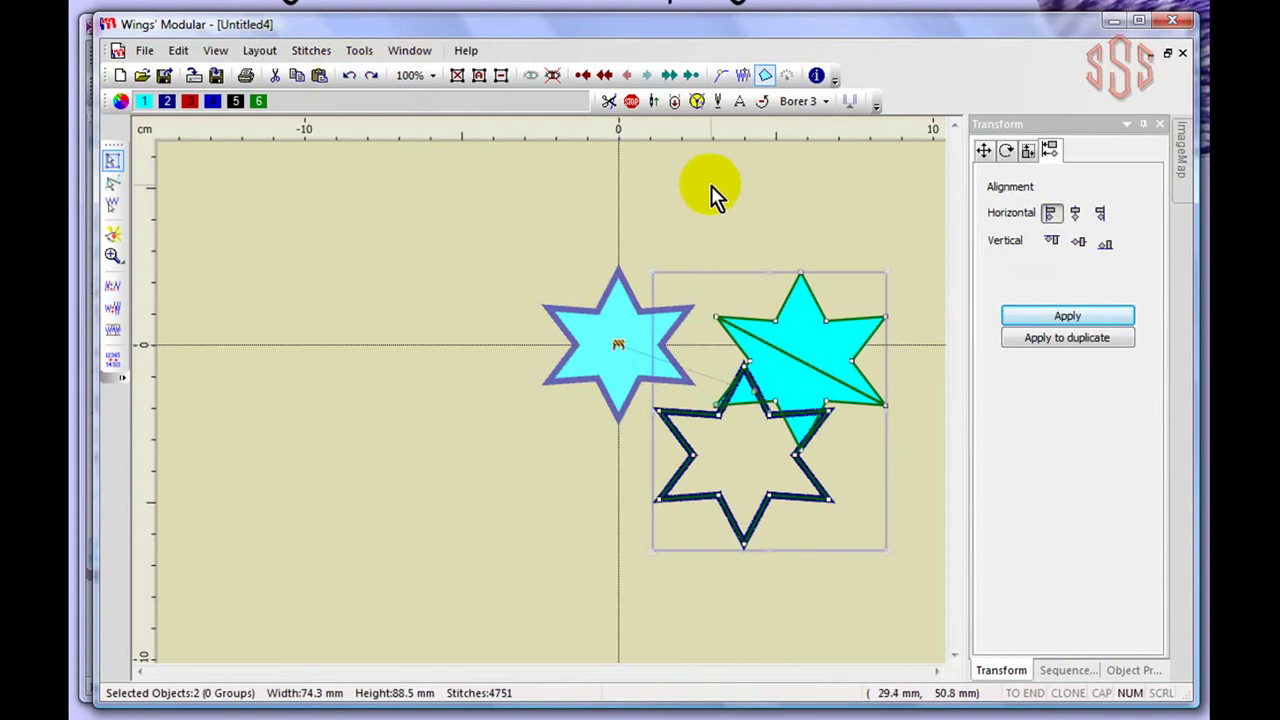
click(803, 212)
Select all three design objects, align them by both their left and top edges, and undo the alignment.
drag(905, 216, 603, 575)
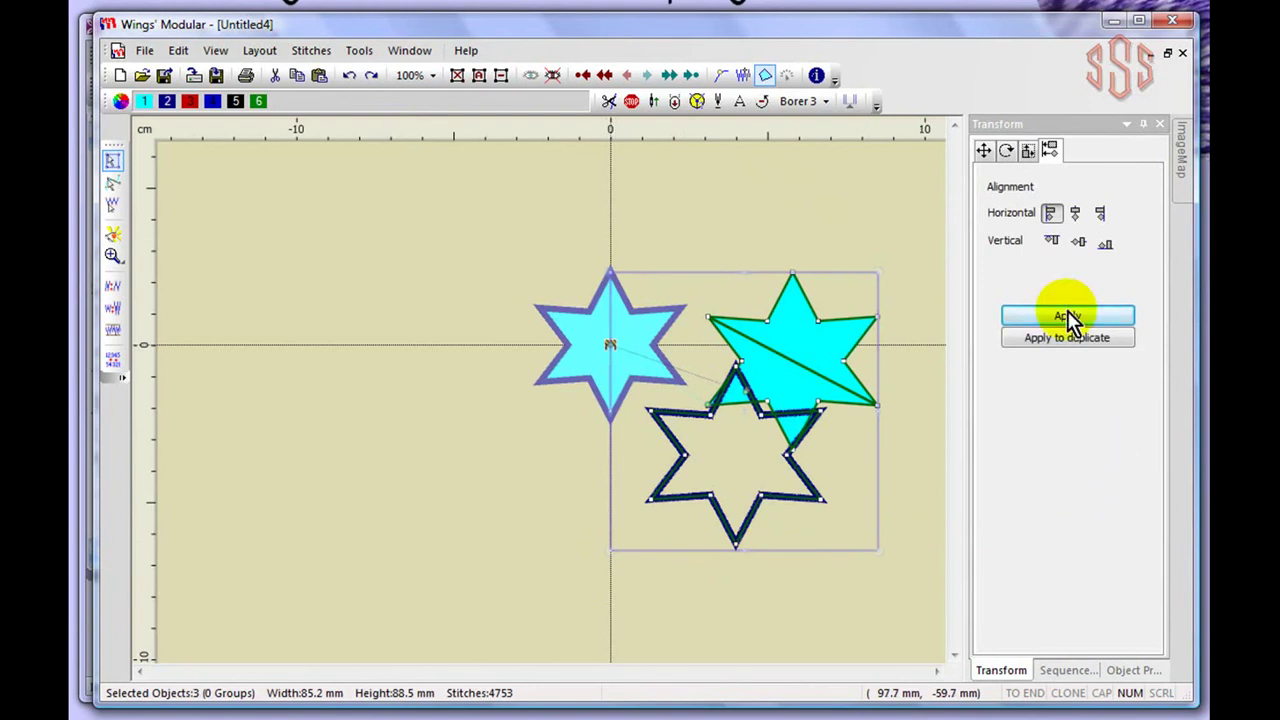
click(1055, 242)
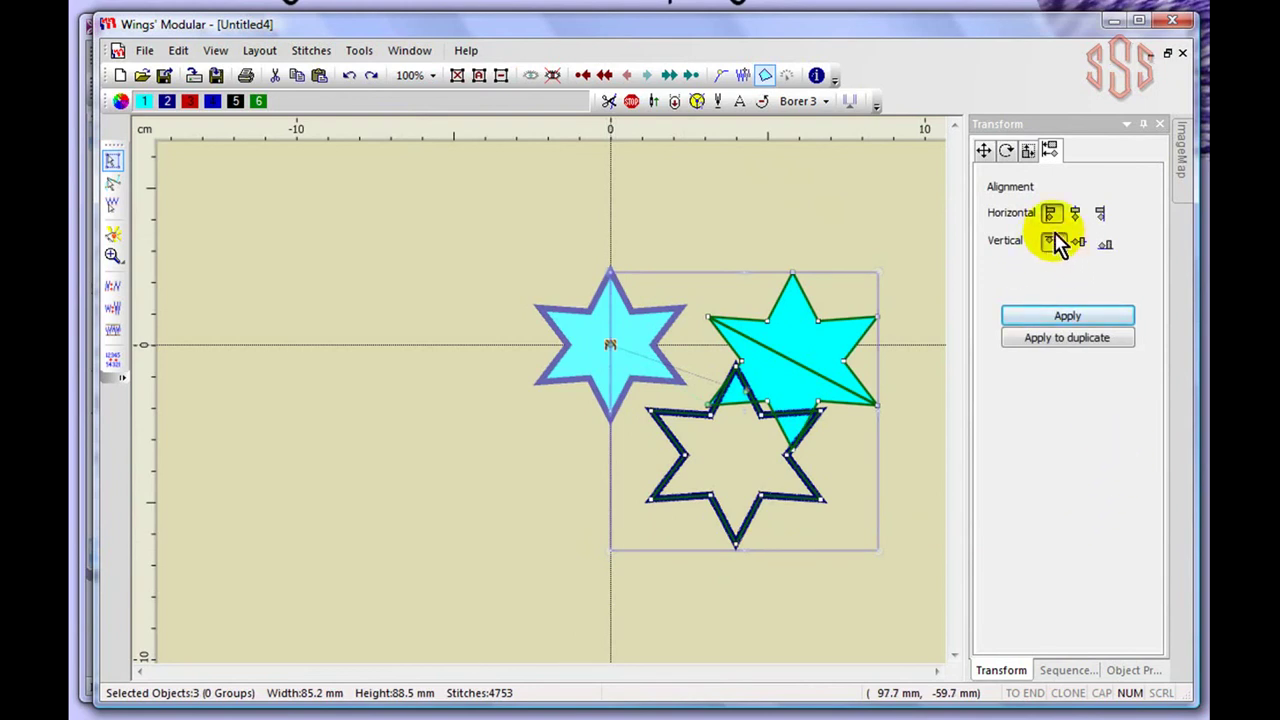
click(1064, 316)
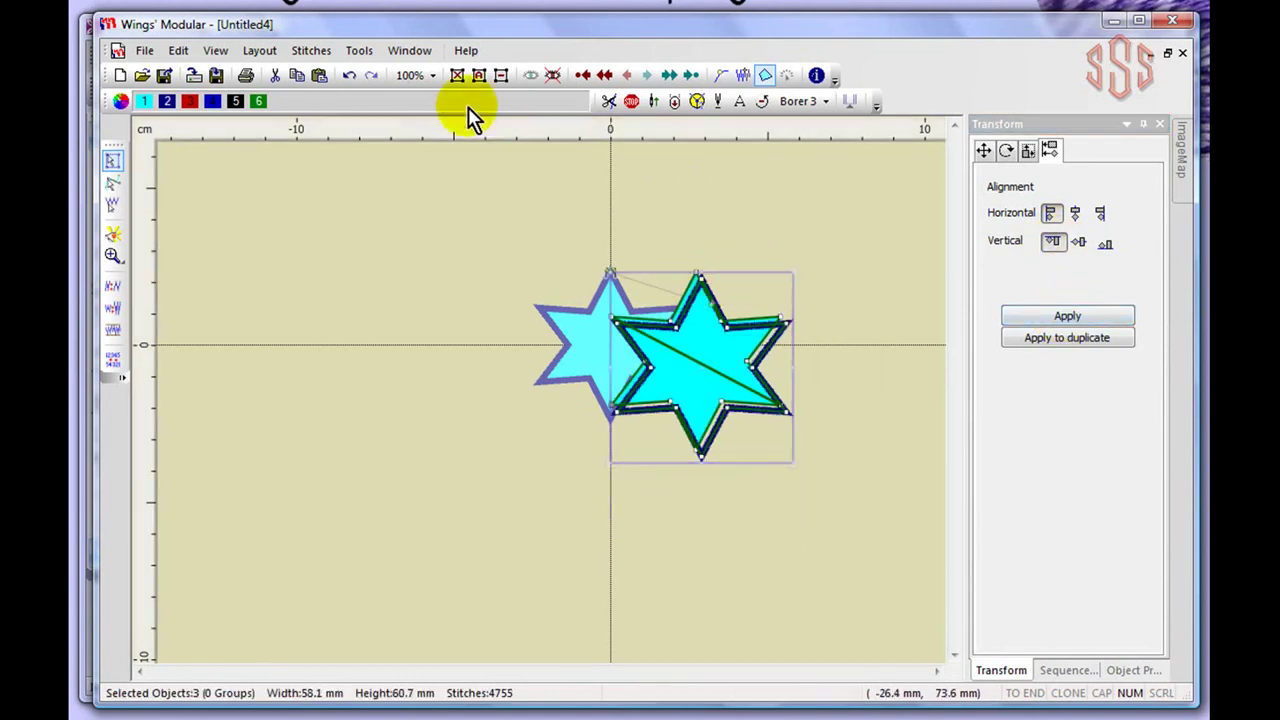
click(347, 75)
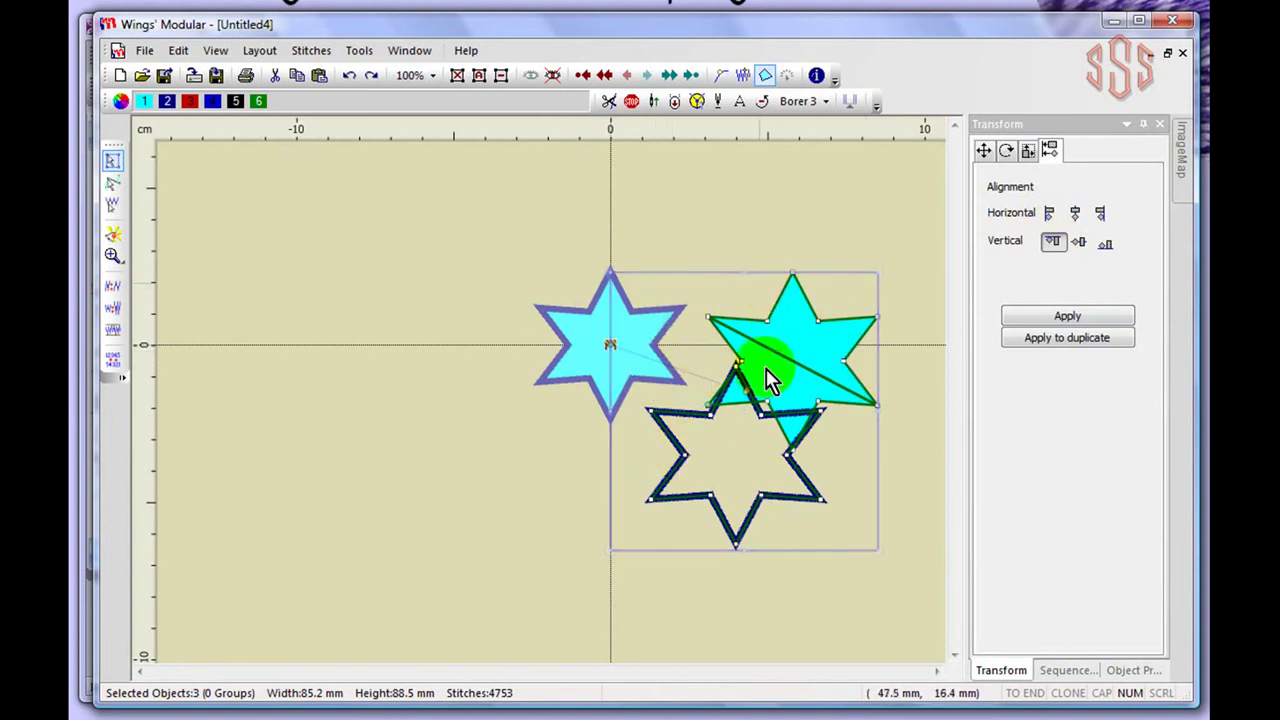
Align the three selected objects by their top edges only, with no horizontal alignment, and clear the selection.
click(1056, 315)
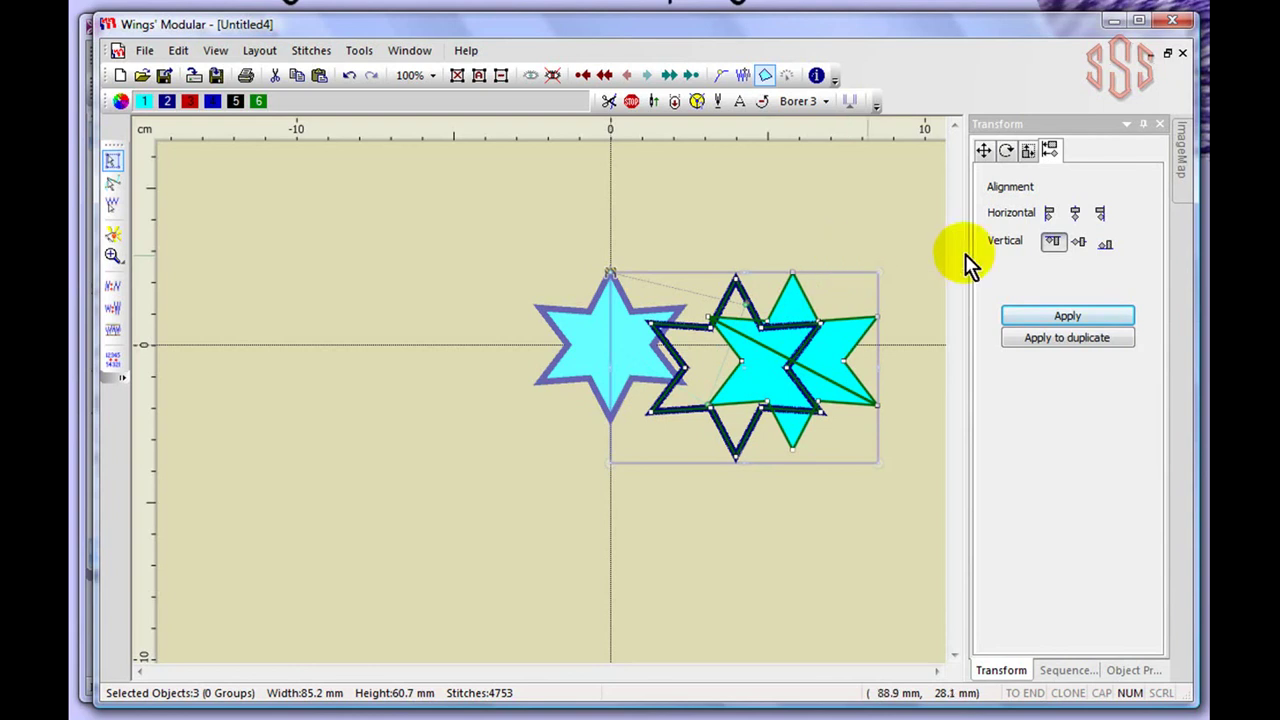
click(1052, 242)
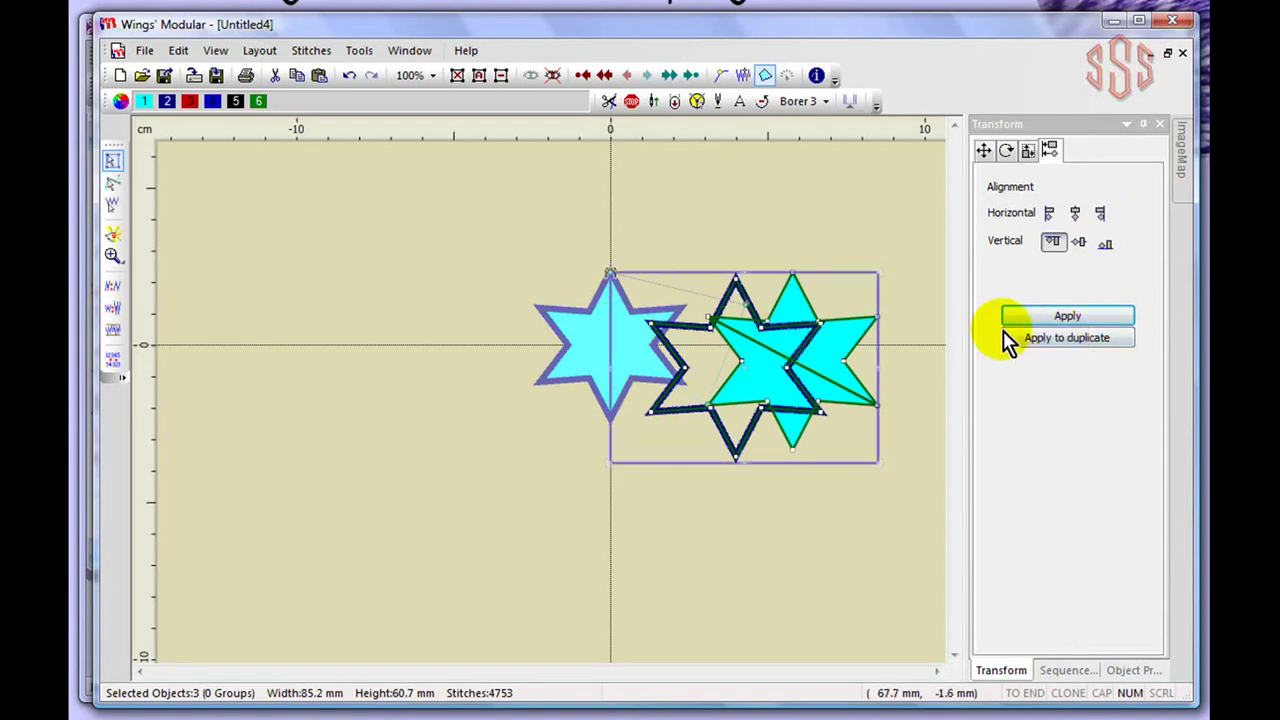
click(1075, 339)
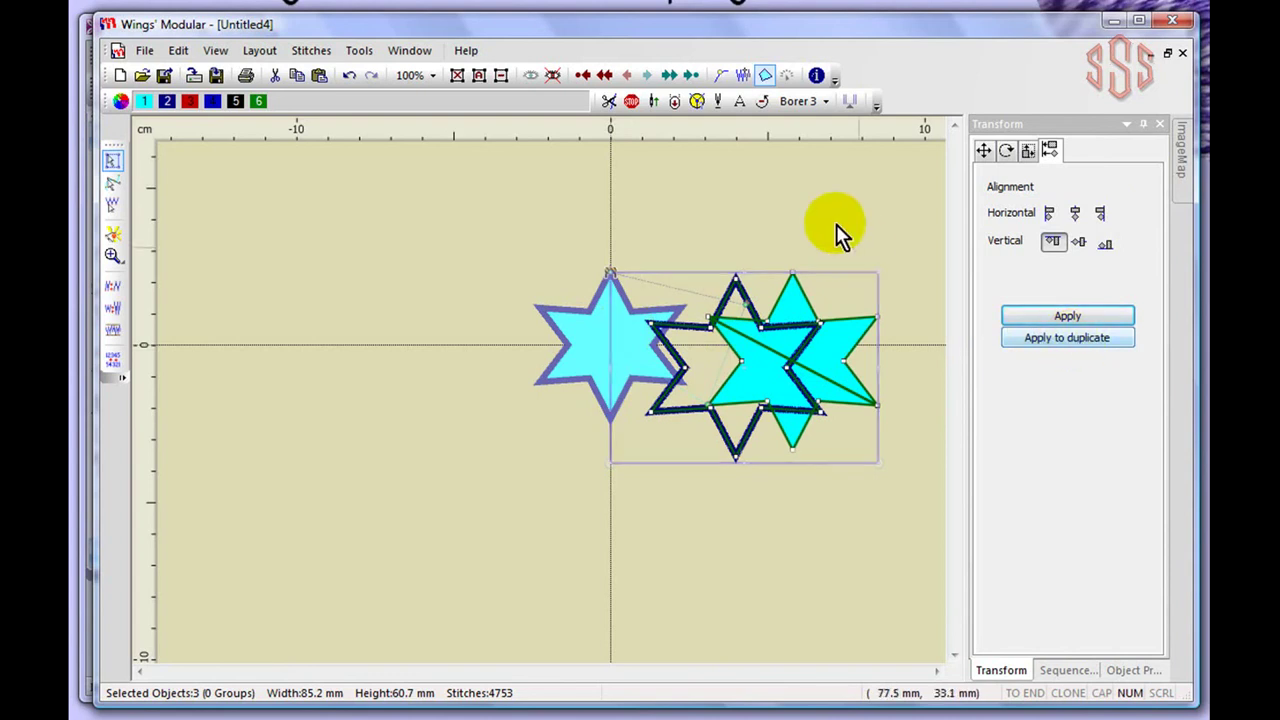
click(839, 210)
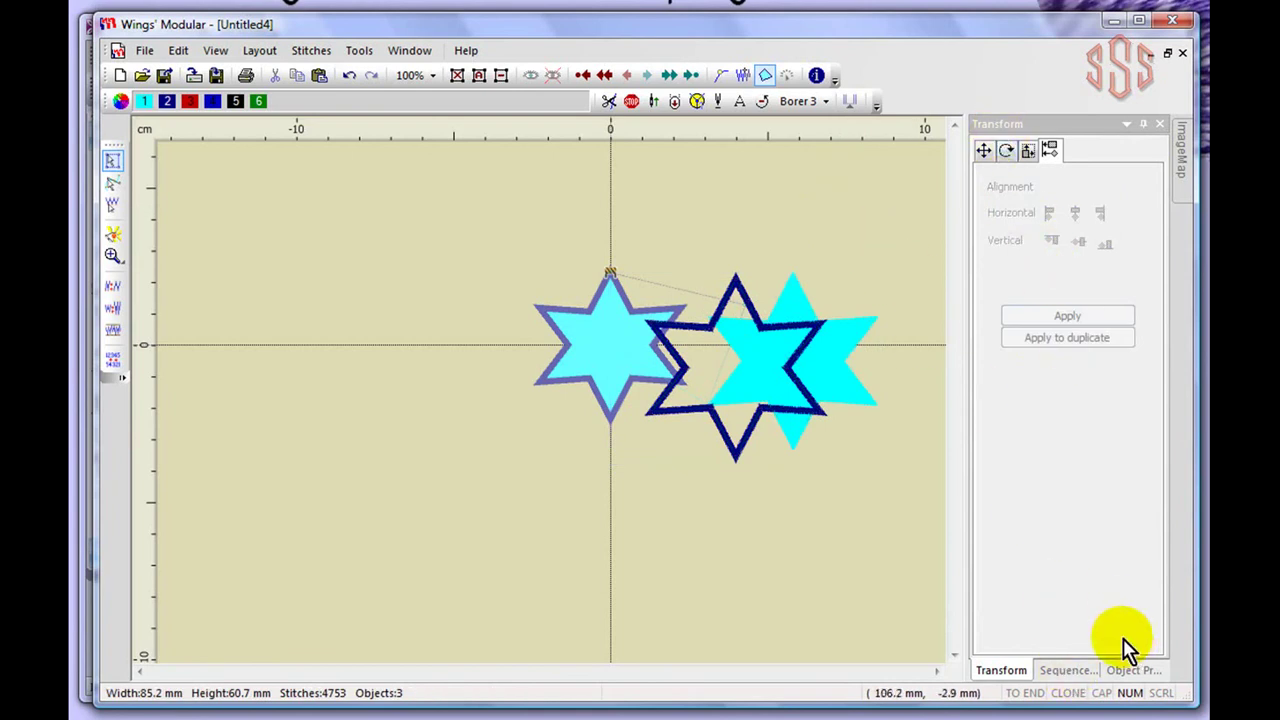
View the design's object sequence, return briefly to the transform options, and bring up the object properties.
click(1076, 671)
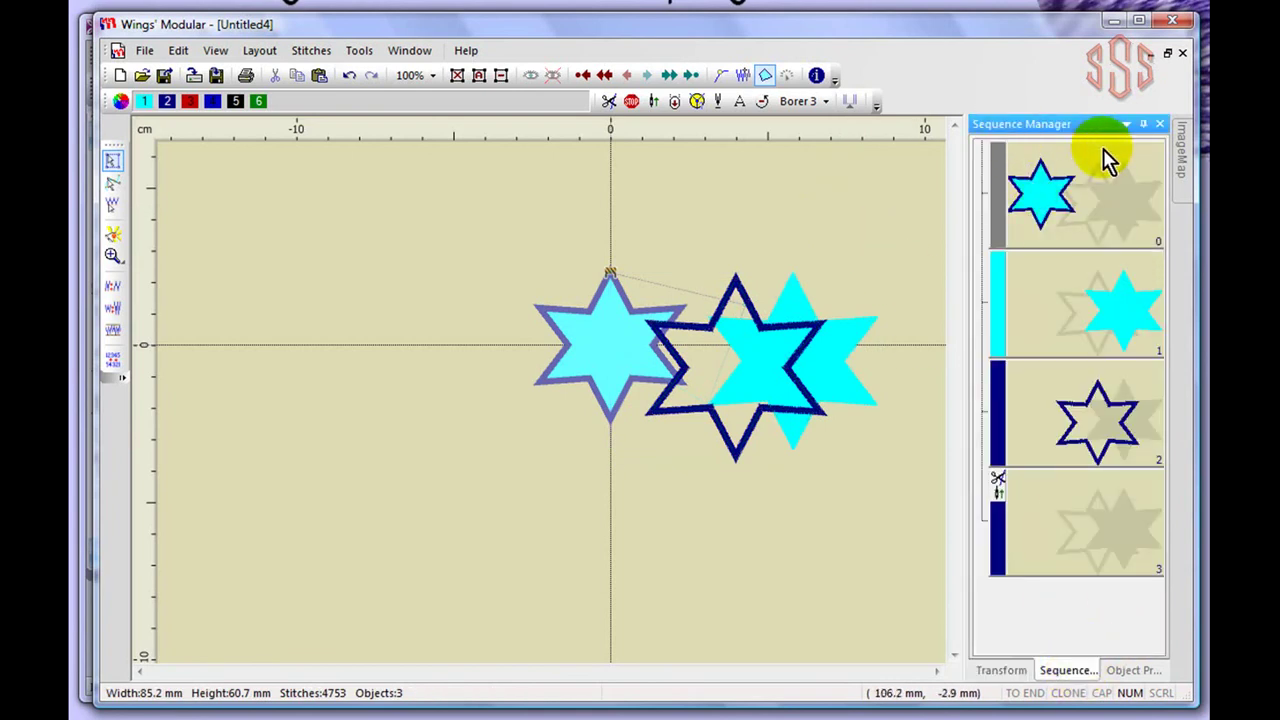
click(1015, 676)
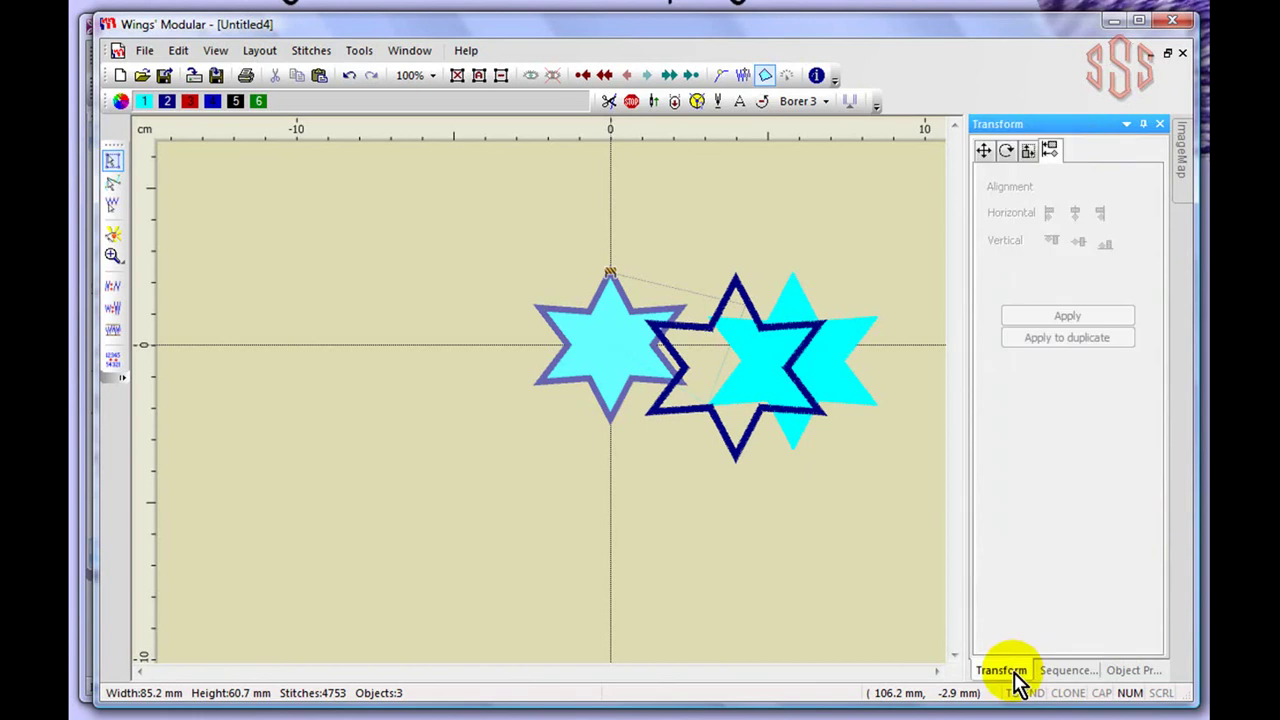
click(1134, 672)
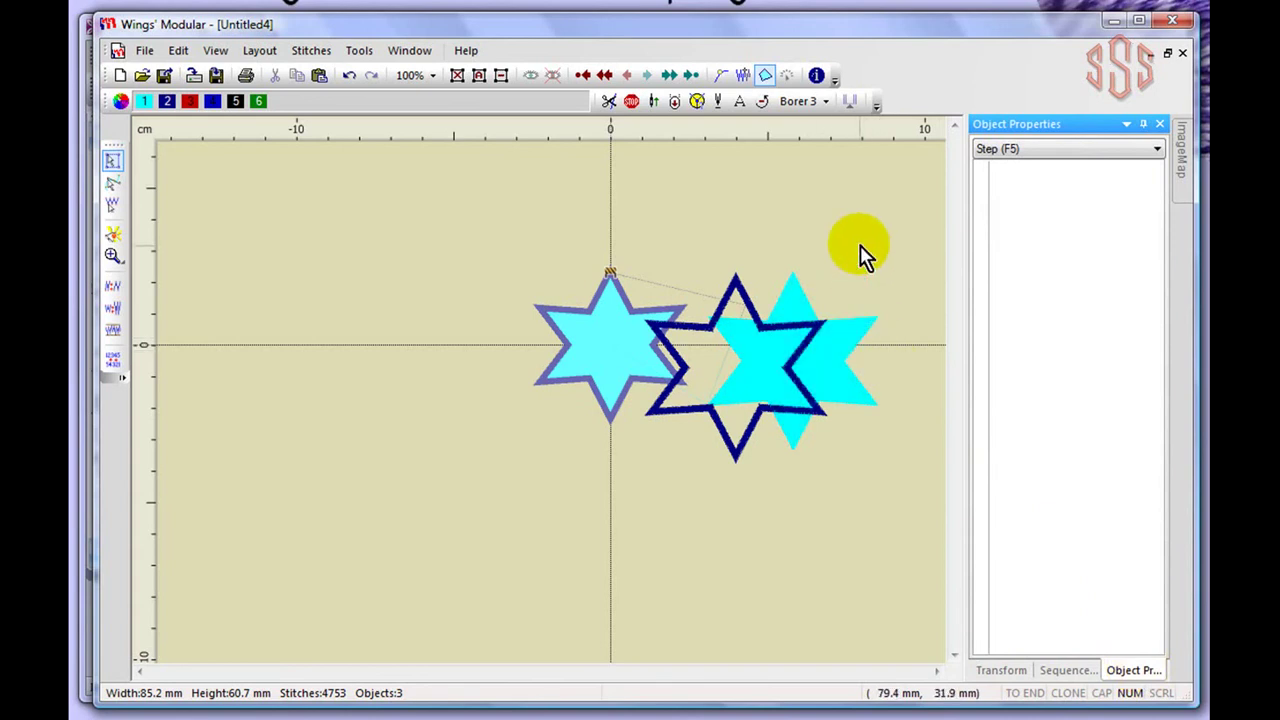
click(860, 245)
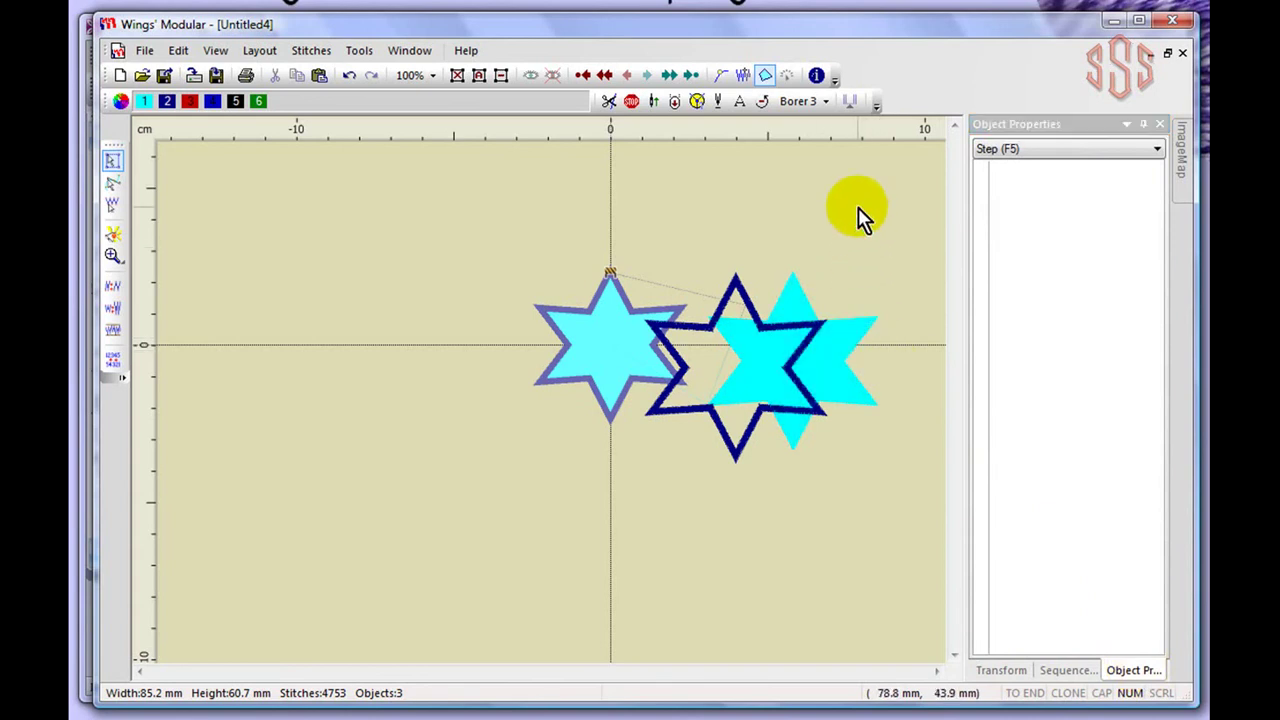
Check the stitch types of the dark blue outline and the cyan fill, deselect, and show the object sequence again.
click(745, 297)
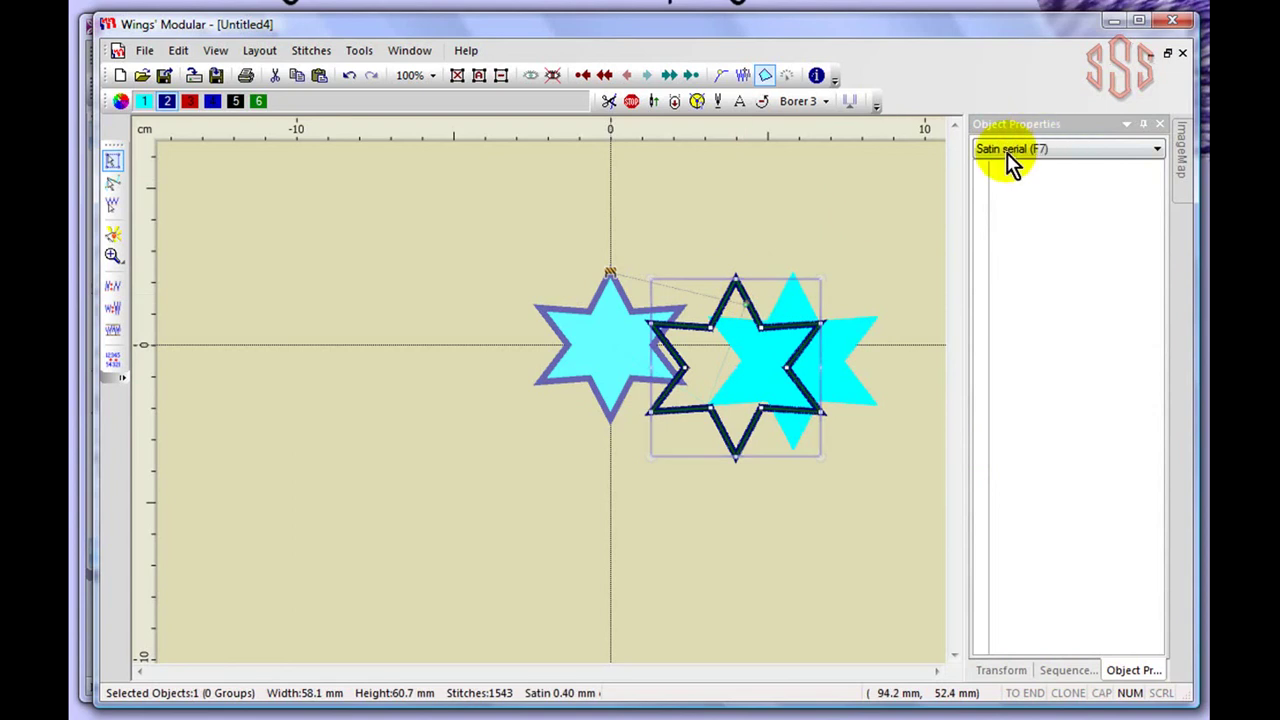
click(865, 335)
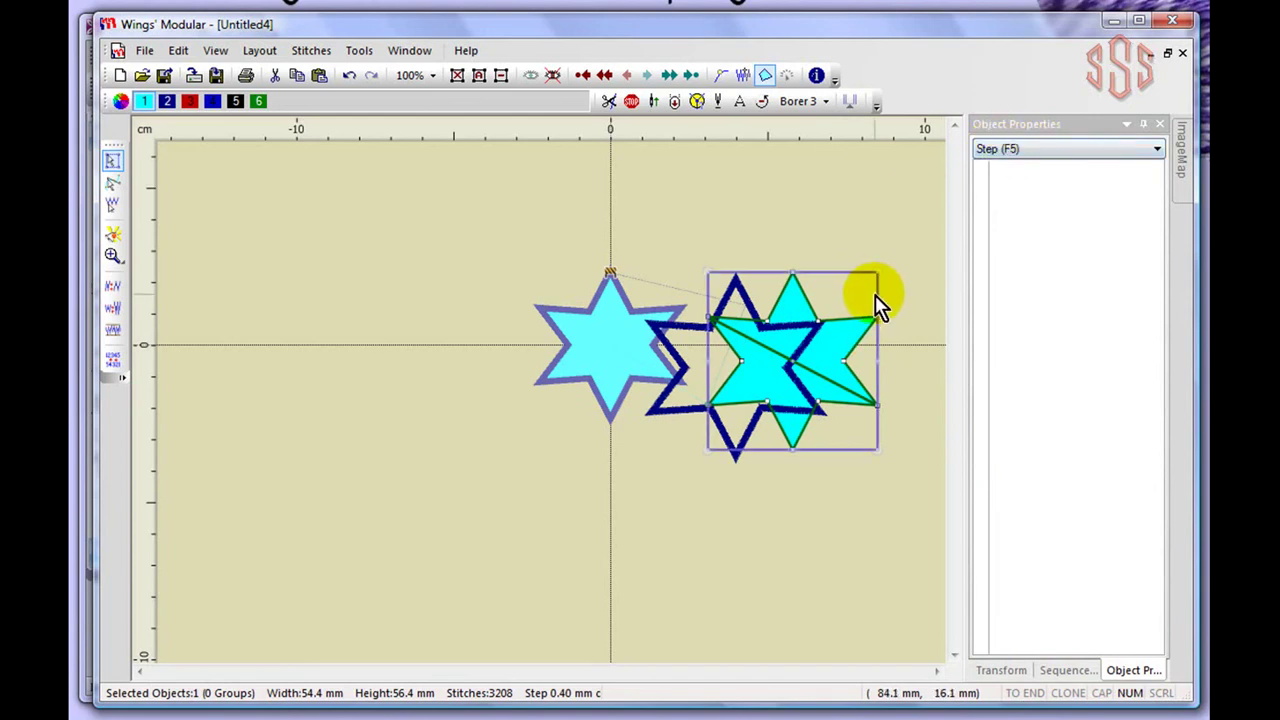
click(873, 200)
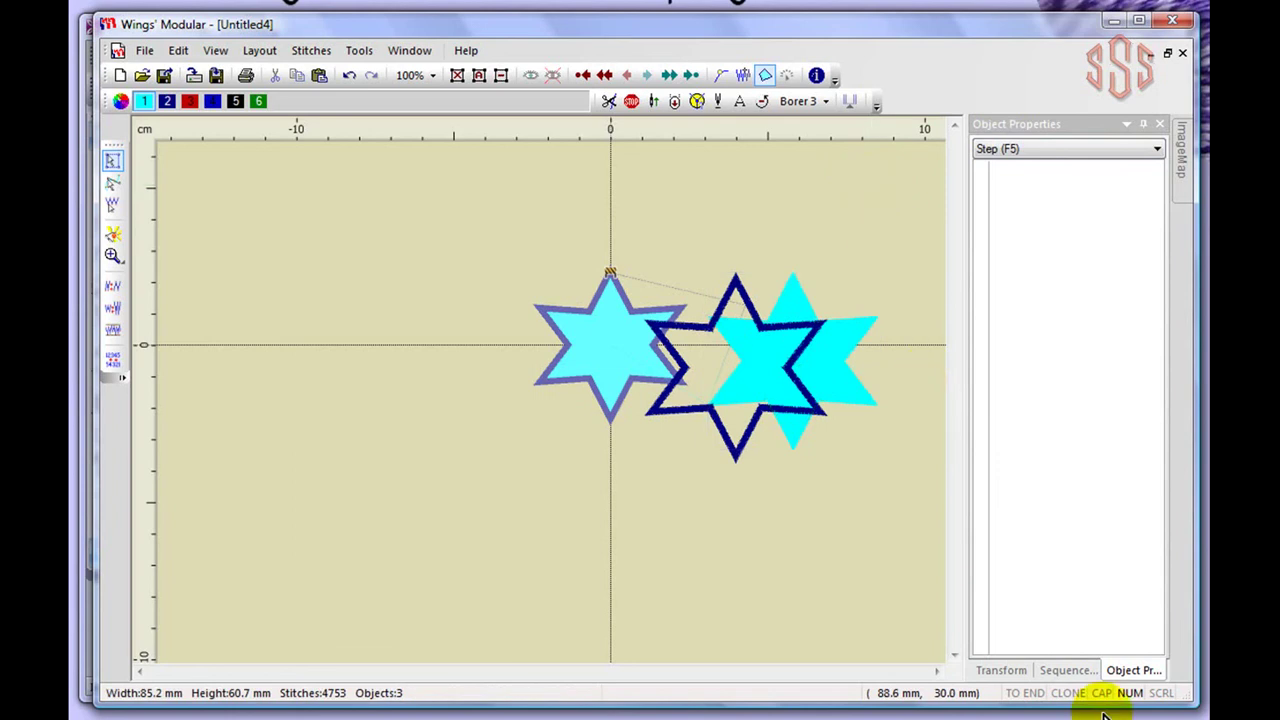
click(1078, 674)
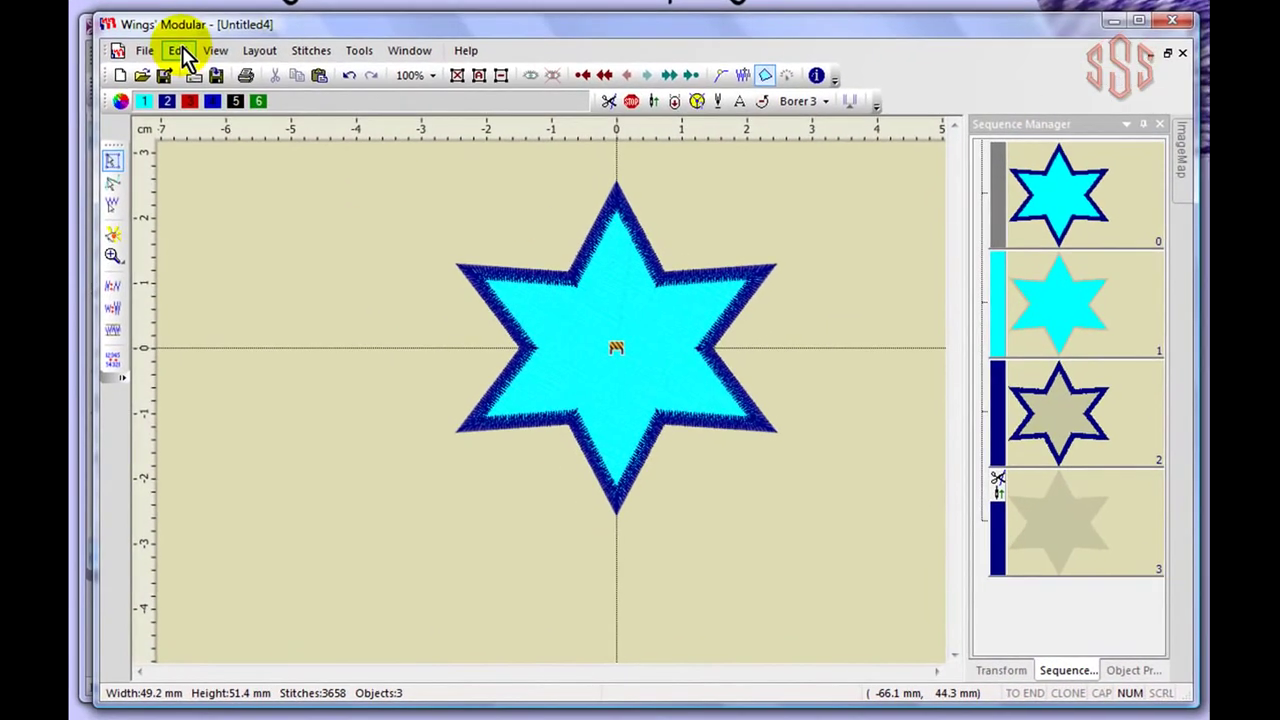
click(178, 51)
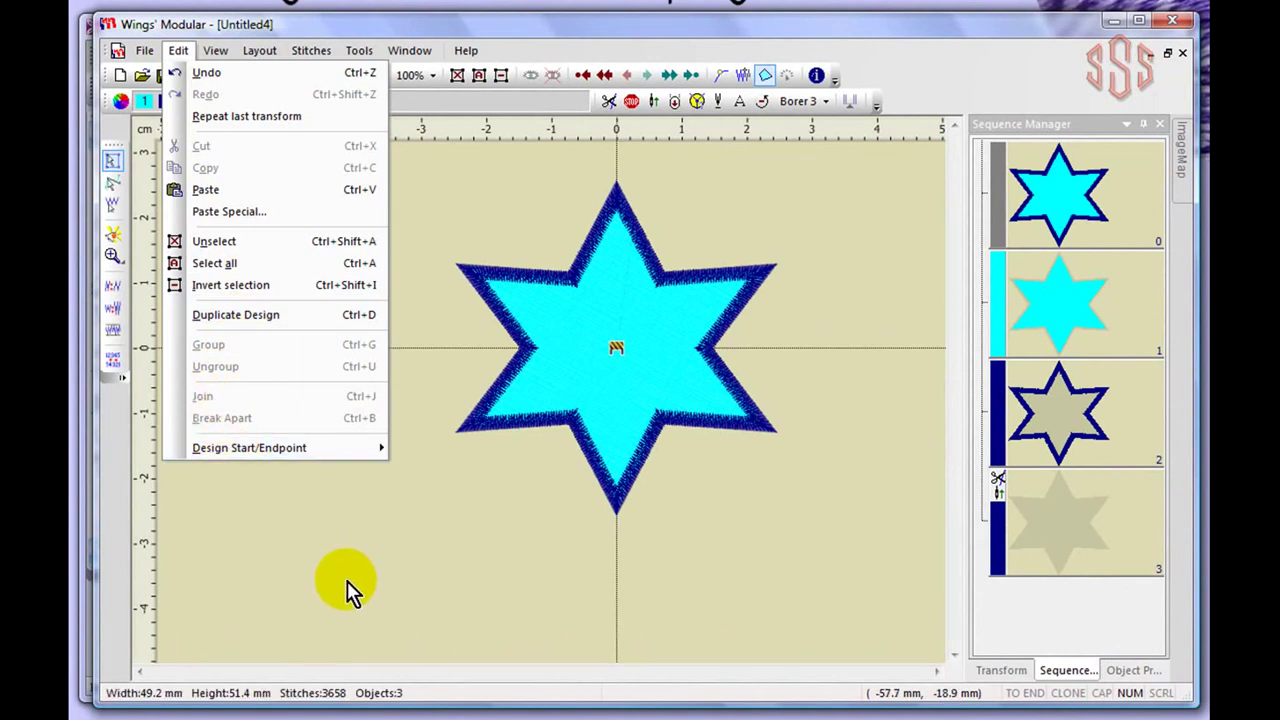
mouse_move(396, 36)
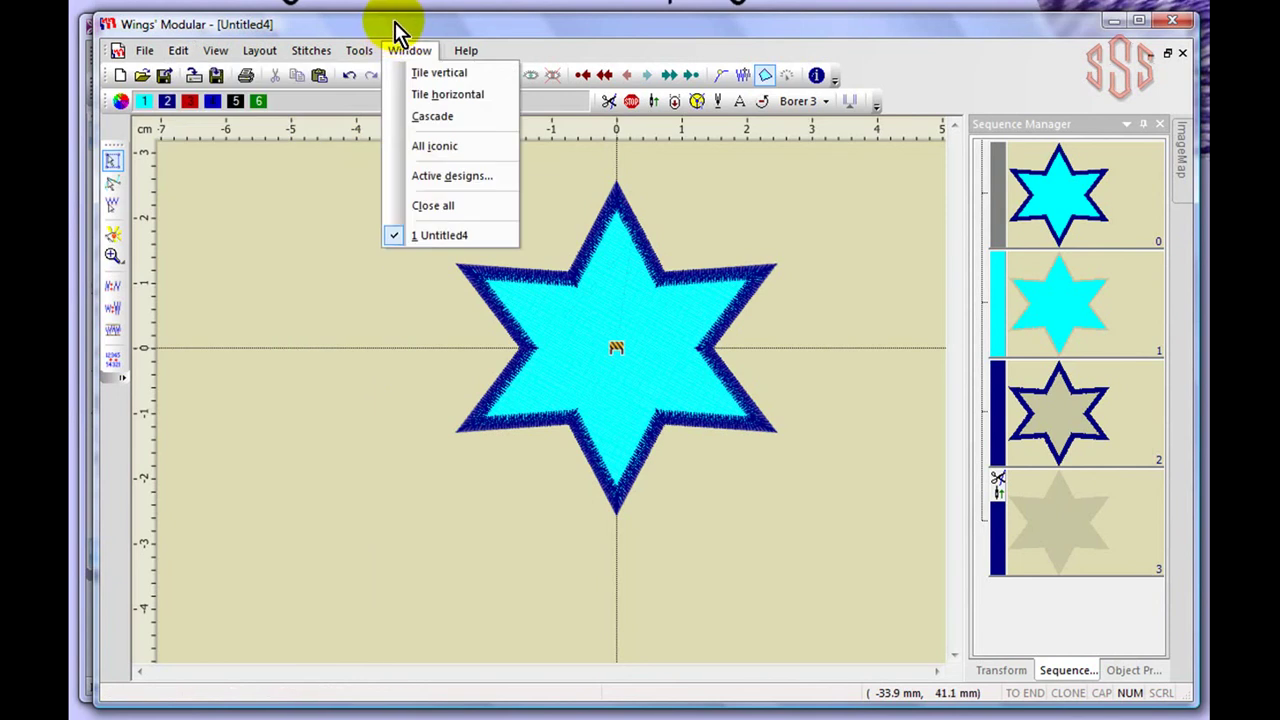
click(396, 32)
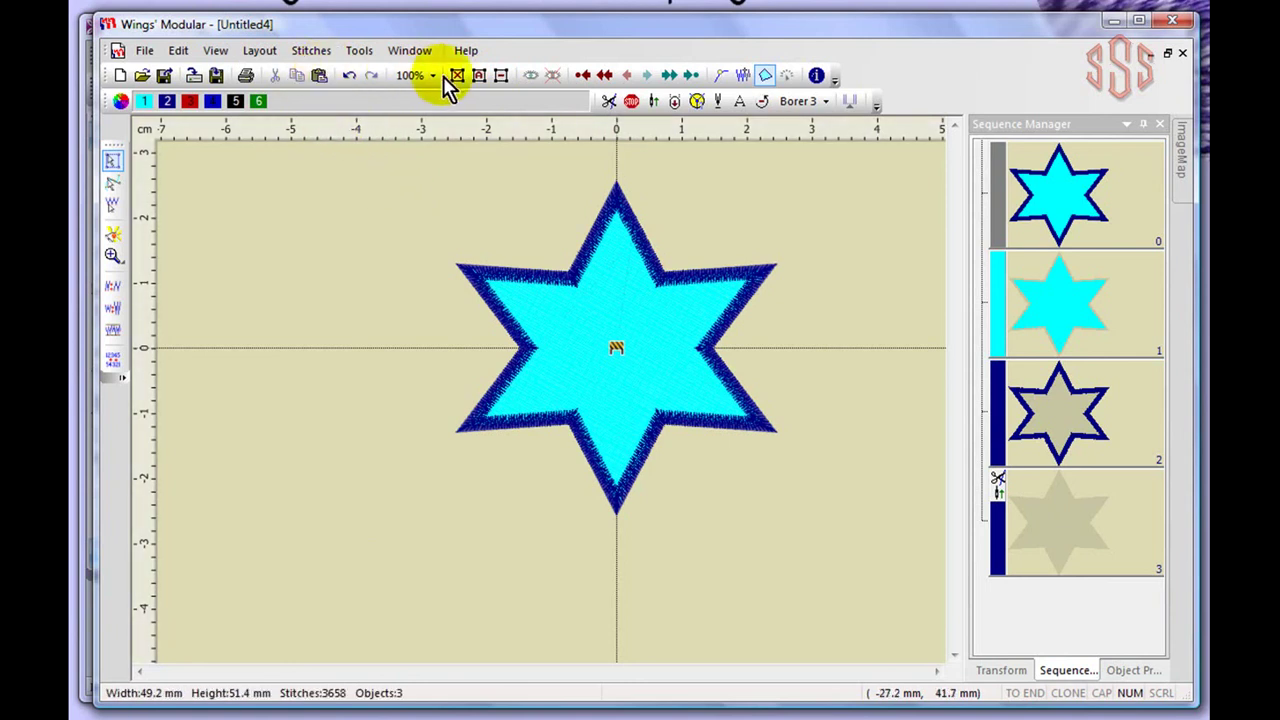
click(178, 52)
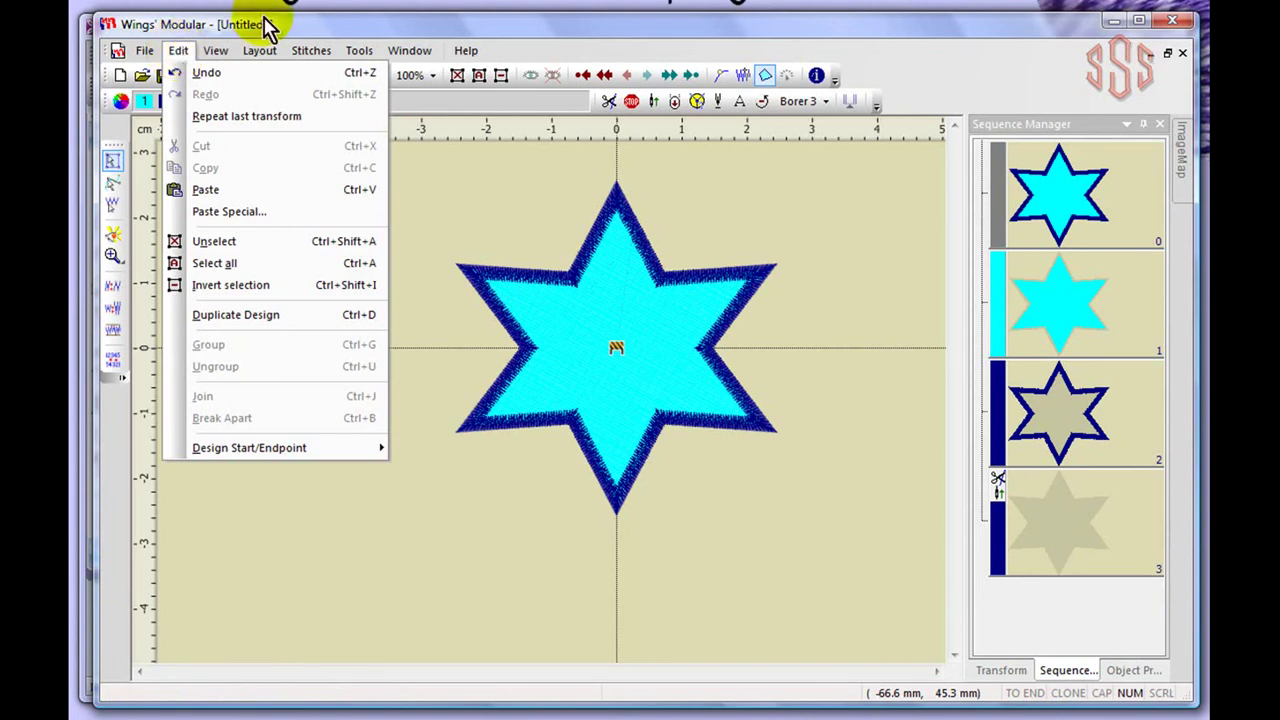
click(316, 48)
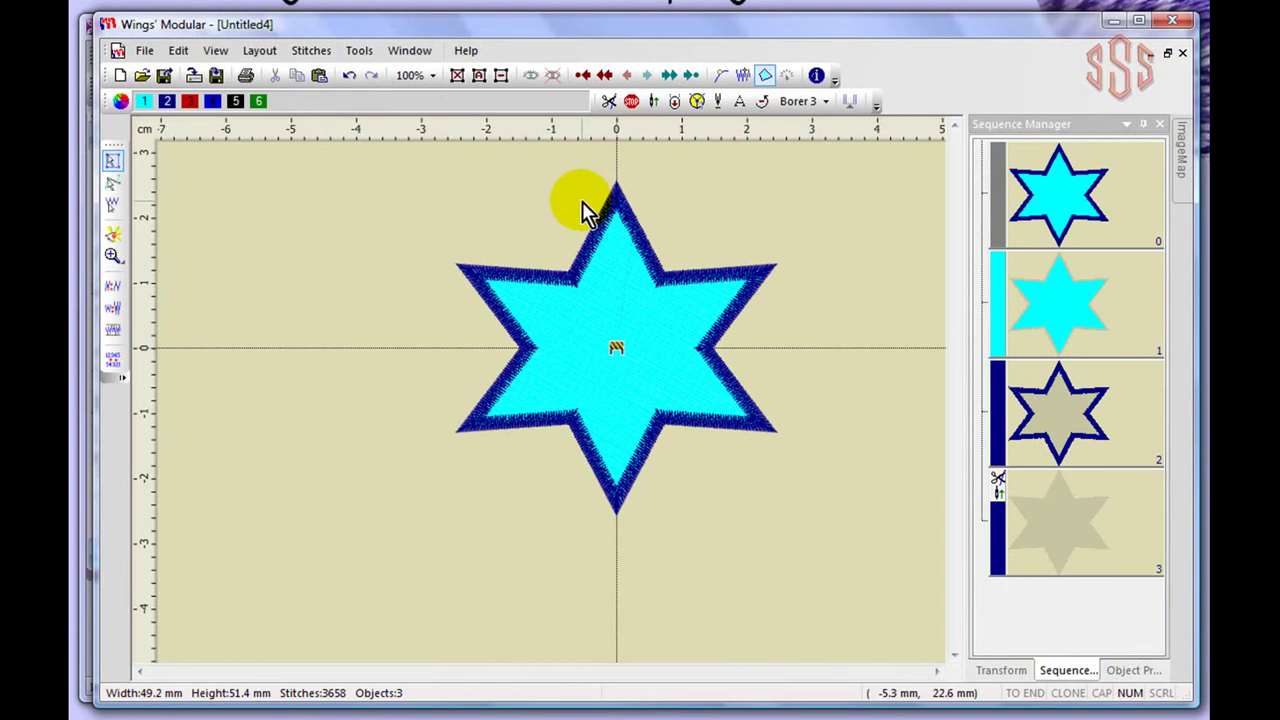
Select the cyan fill star and move it about 35 mm to the right, off its outline.
click(583, 204)
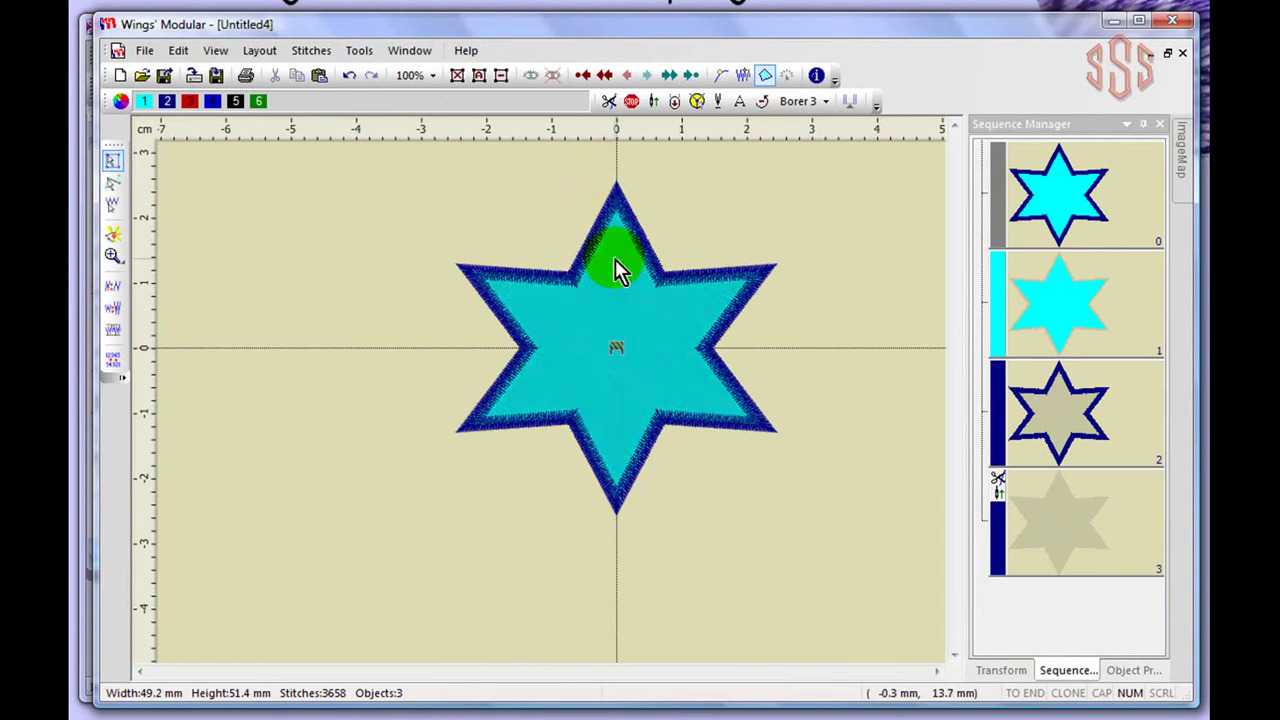
click(539, 304)
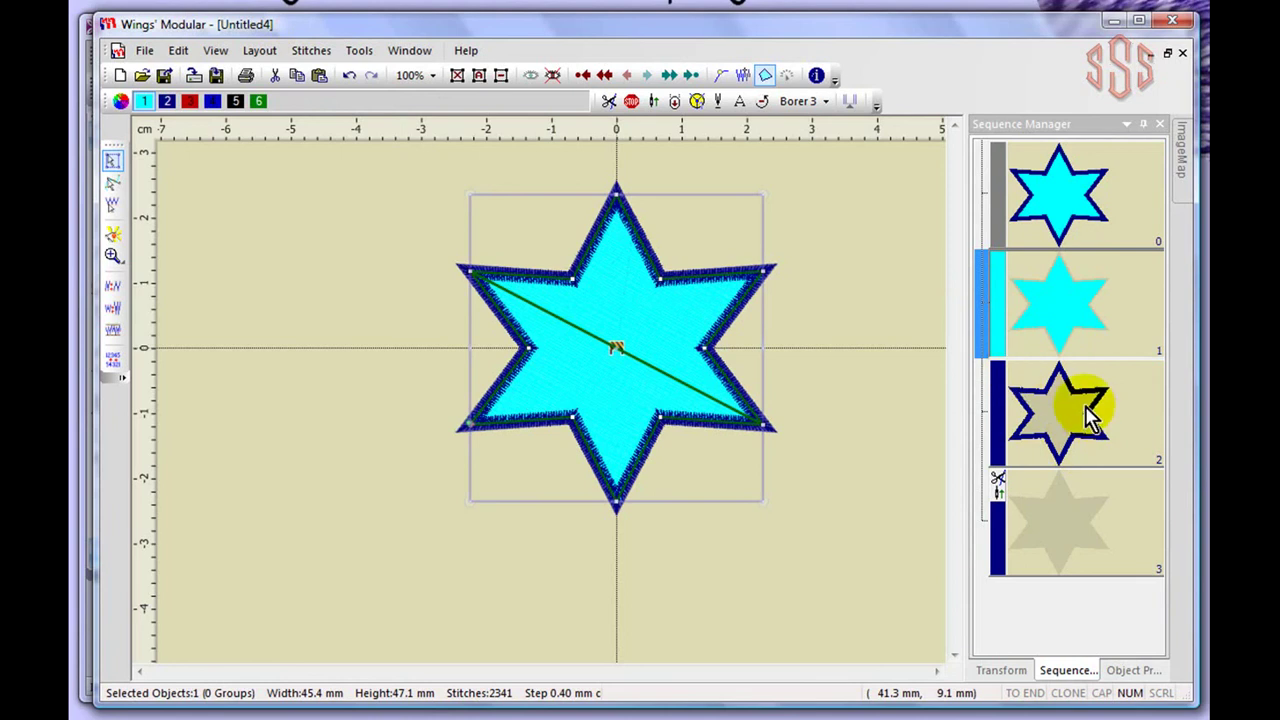
click(604, 274)
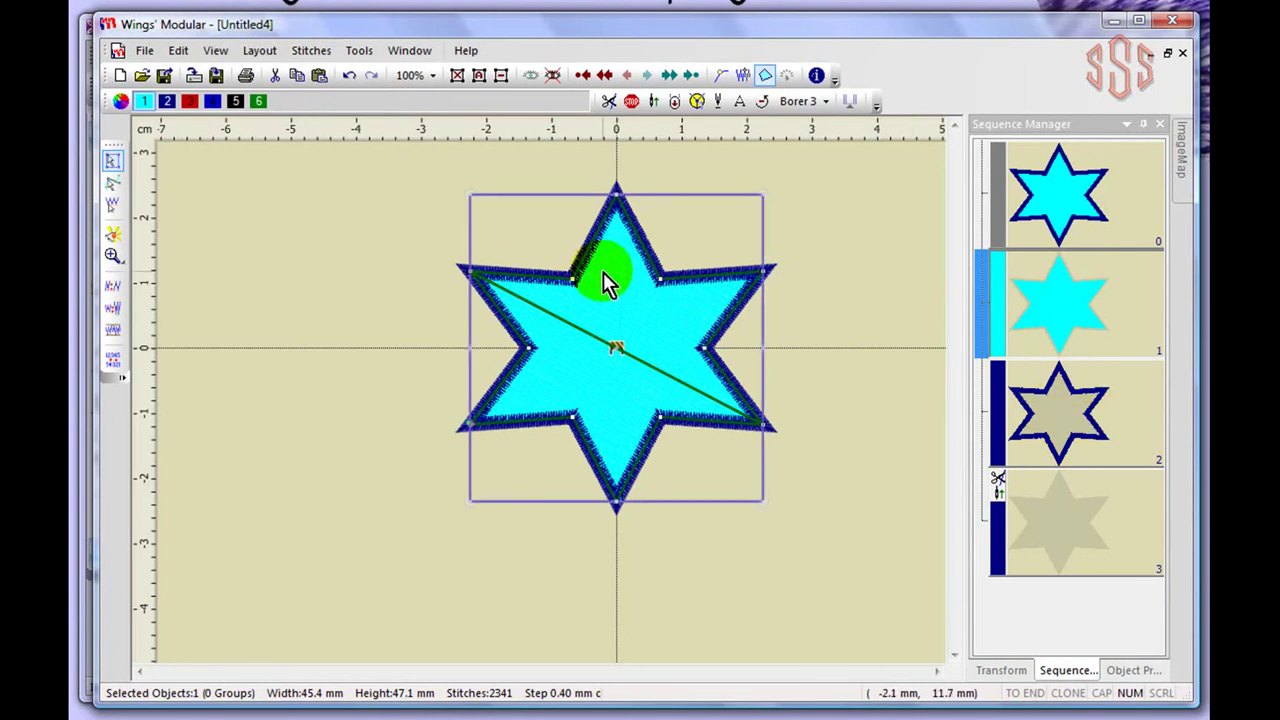
drag(603, 272, 834, 258)
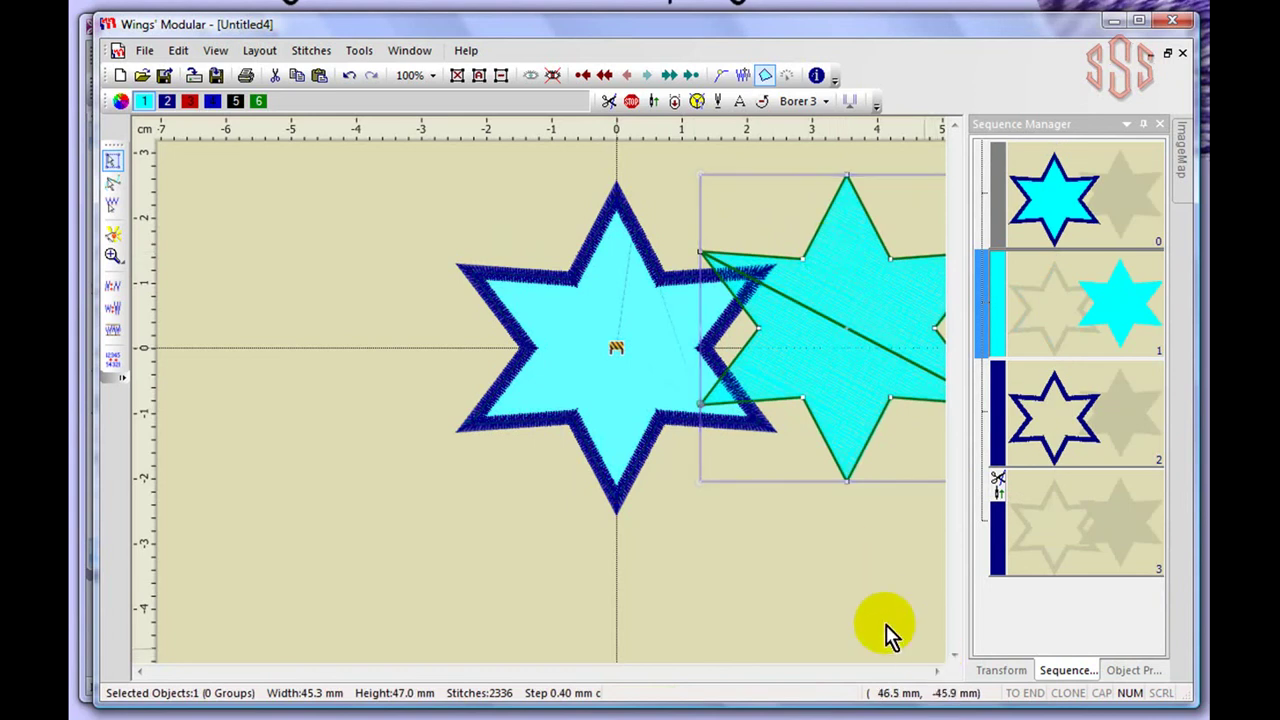
click(816, 310)
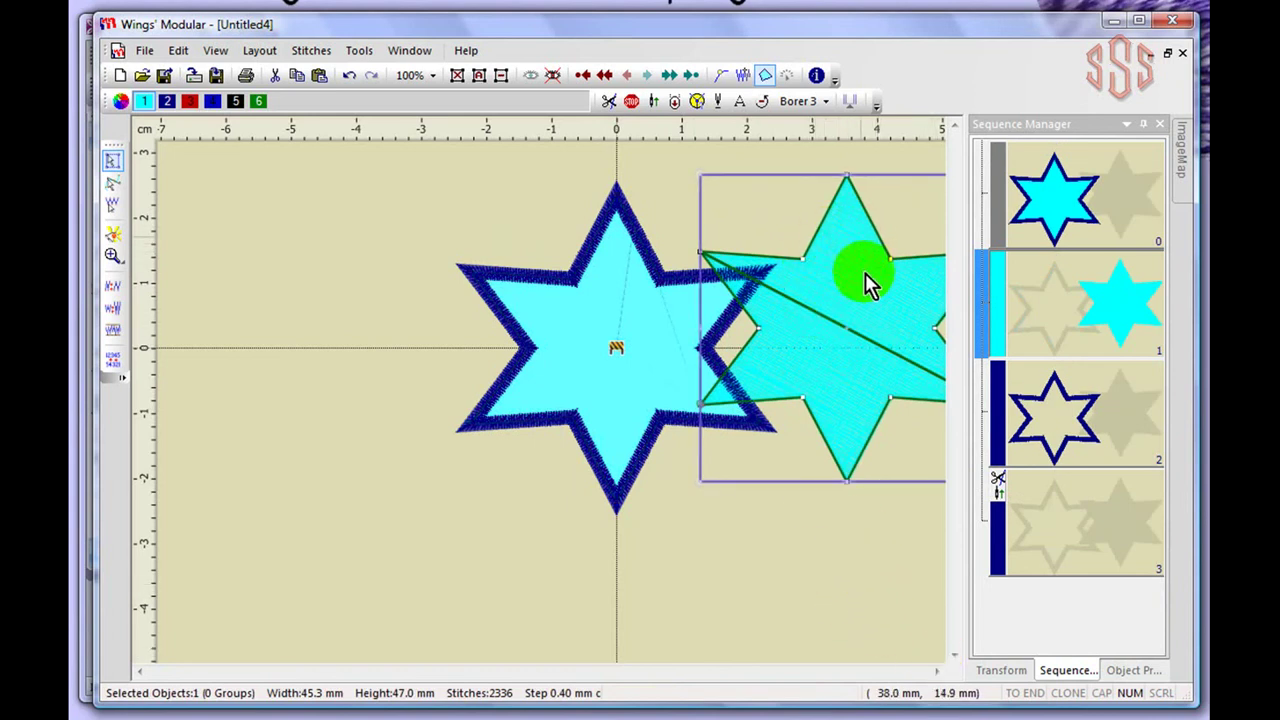
click(620, 210)
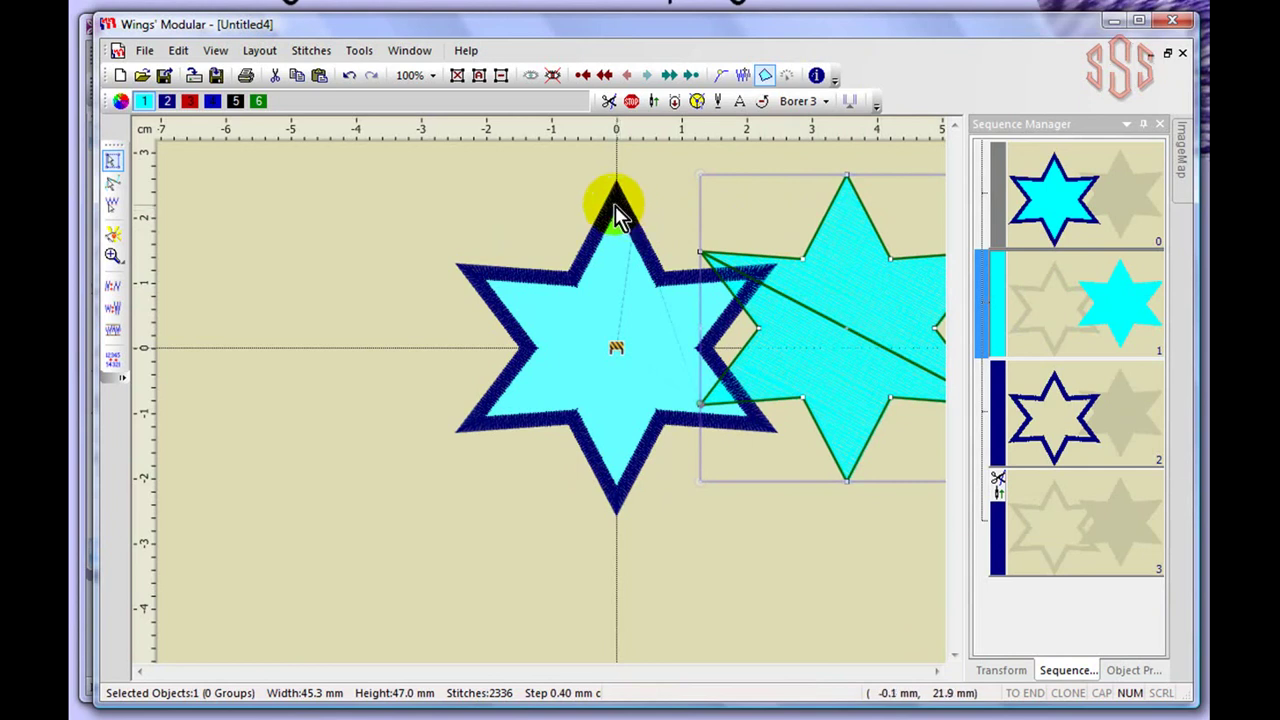
Invert the selection from the cyan fill star to the other two objects of the design.
click(178, 52)
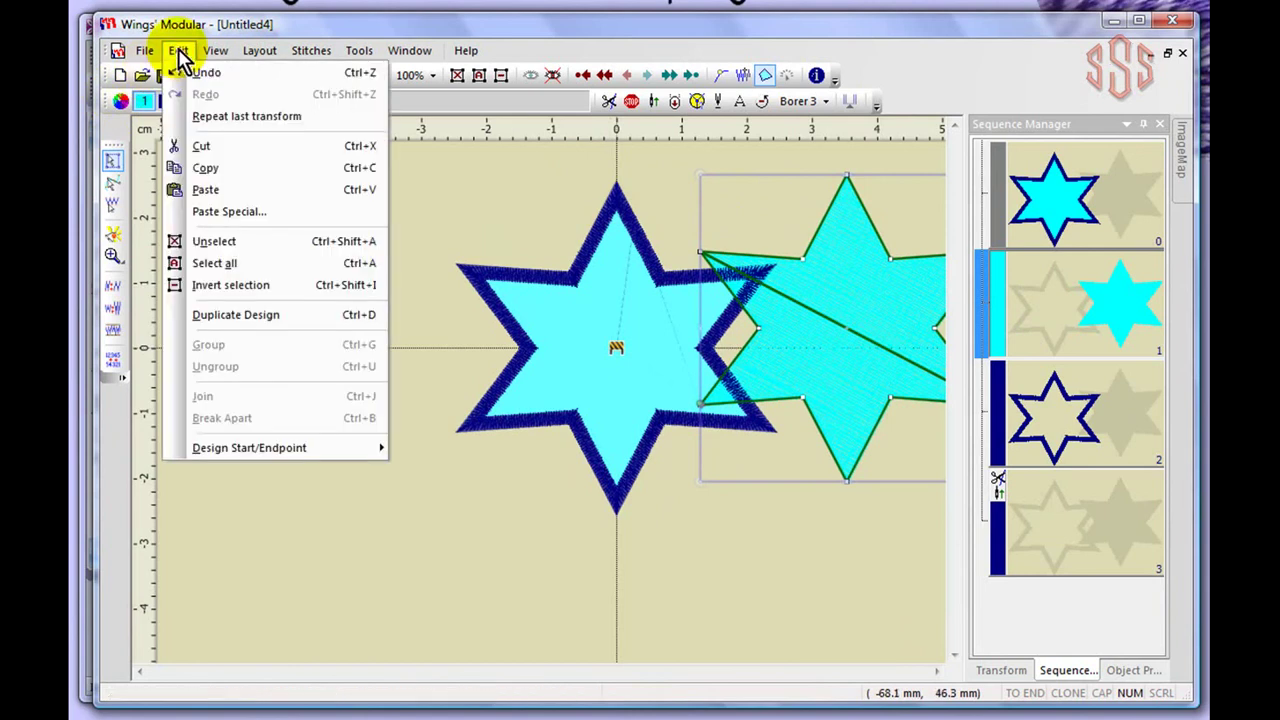
click(230, 286)
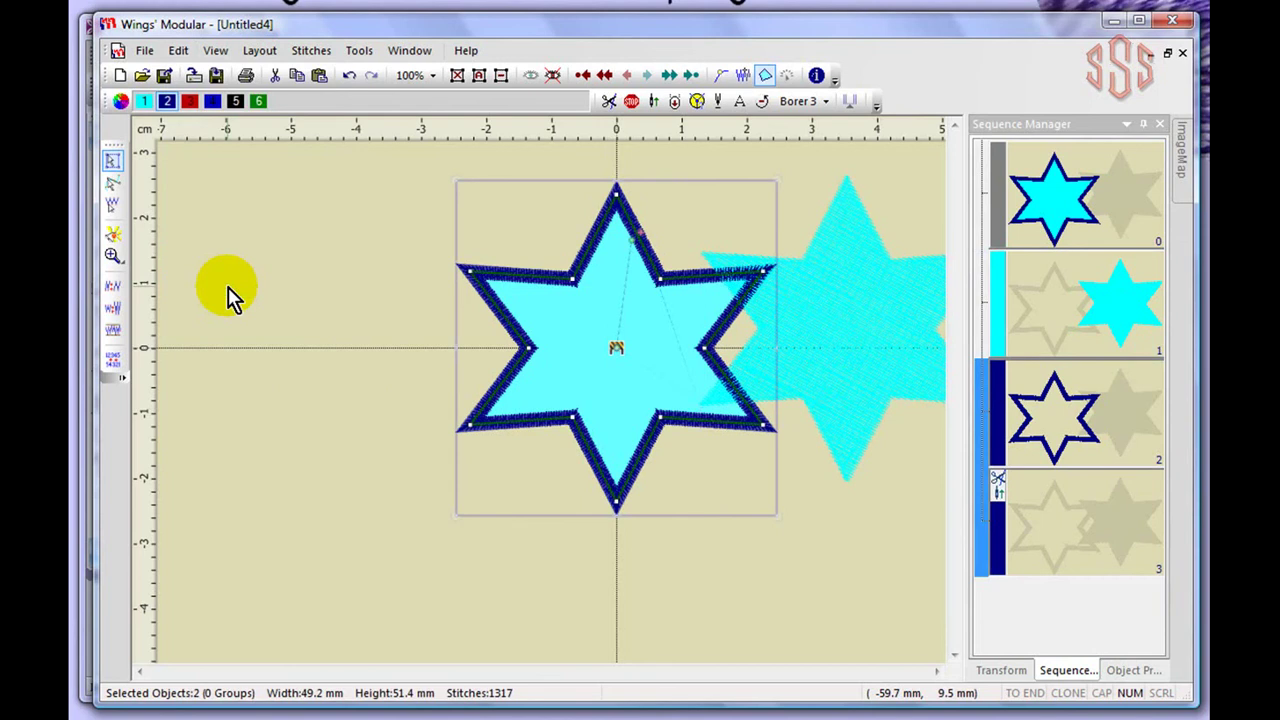
mouse_move(849, 320)
mouse_down()
mouse_move(852, 238)
mouse_move(824, 236)
mouse_up()
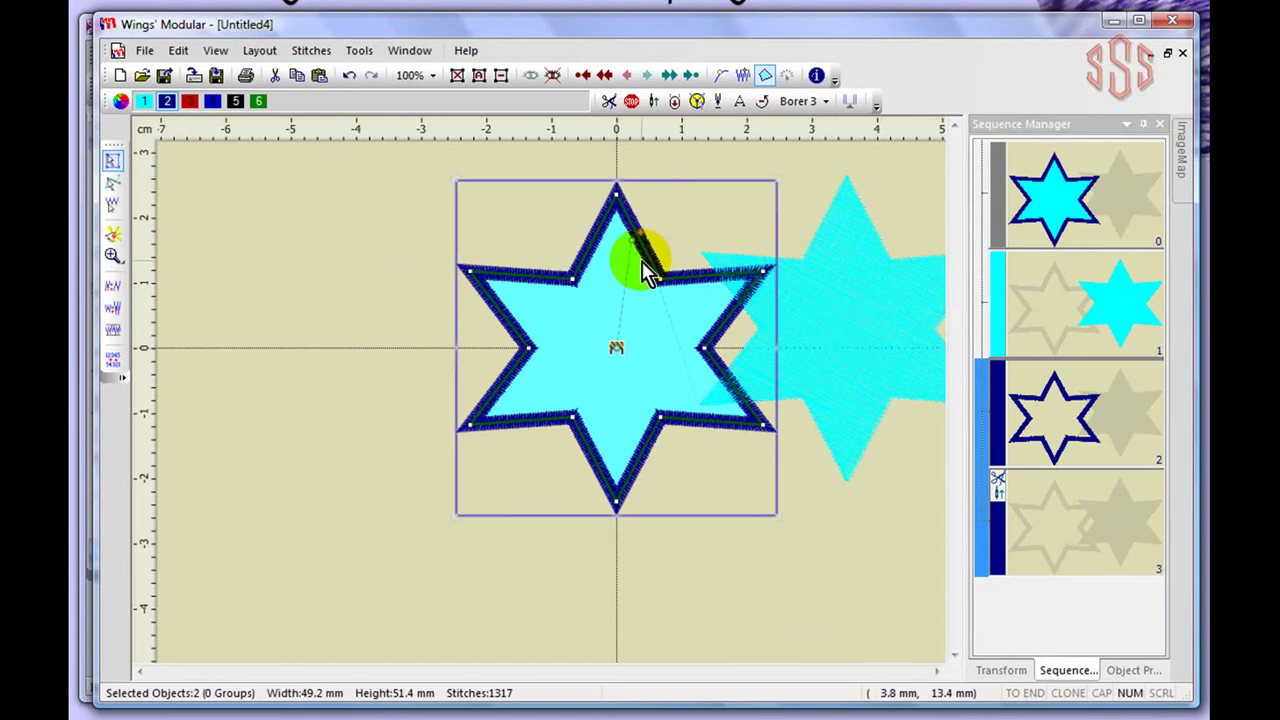
click(645, 272)
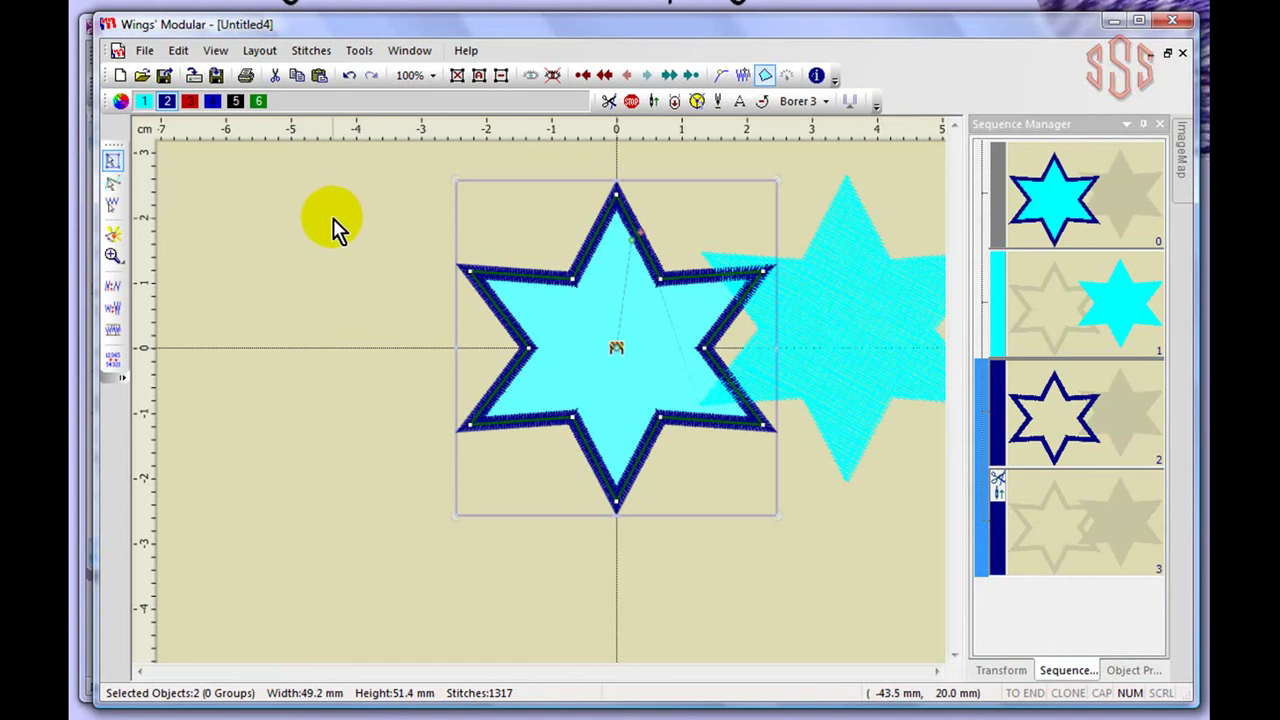
Unselect the selected objects, select all objects in the design, and clear the selection.
click(457, 78)
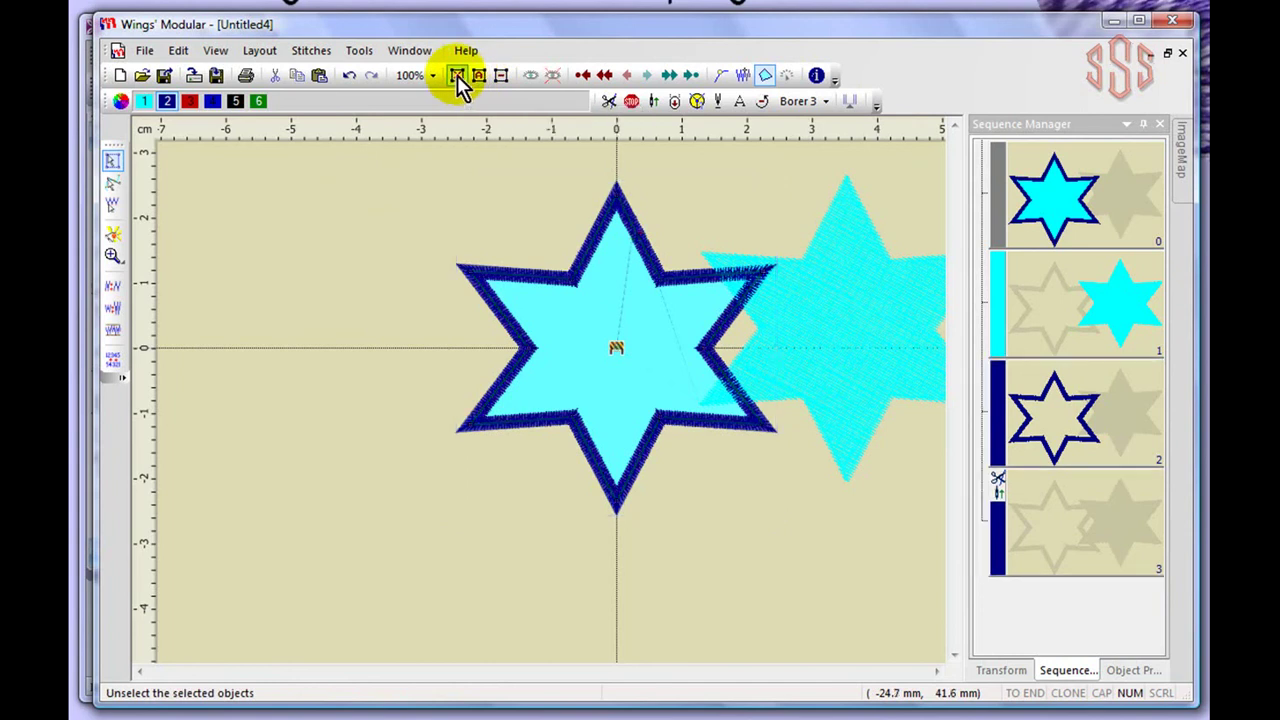
click(480, 78)
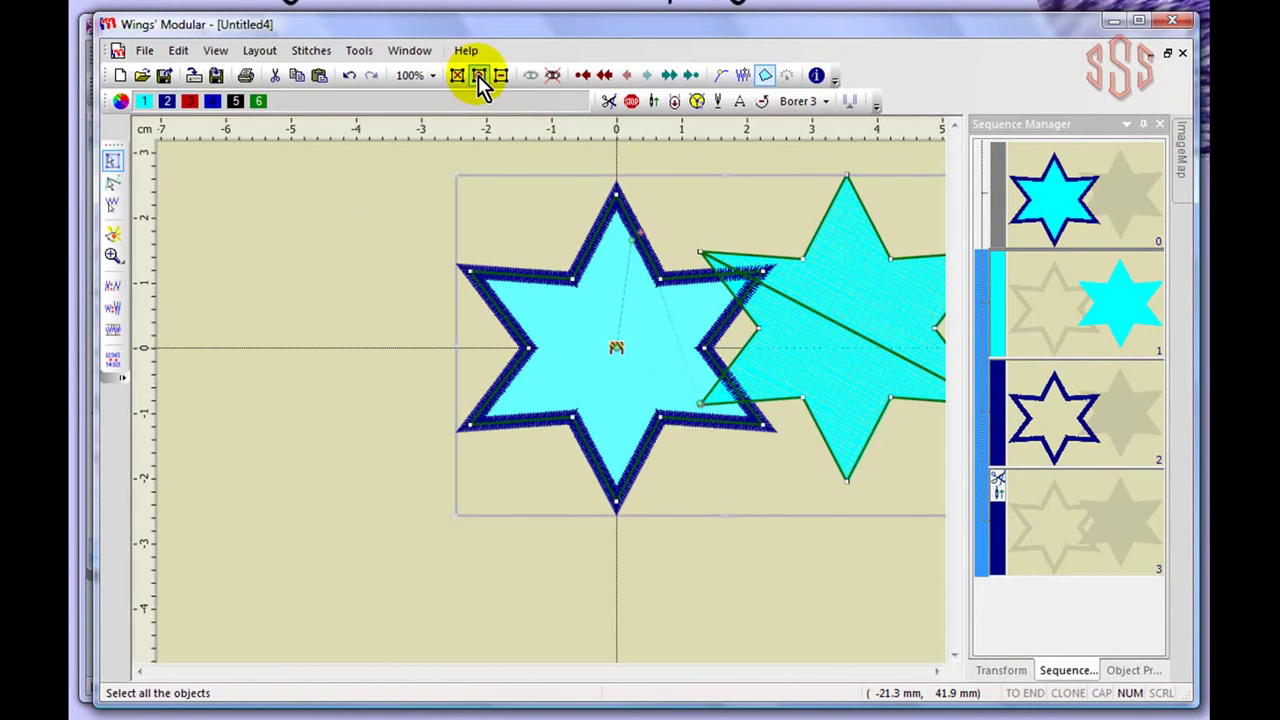
click(348, 223)
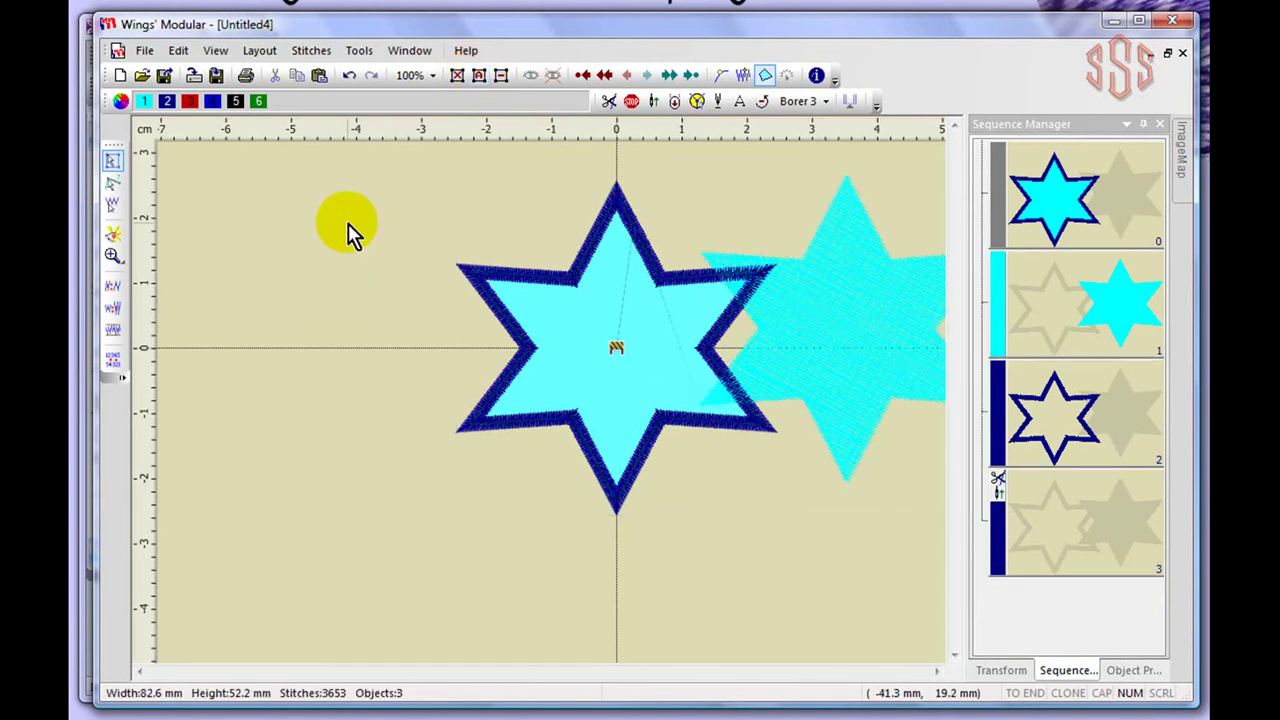
Select the dark blue outline, switch to the cyan fill star, invert the selection, and clear it.
click(602, 221)
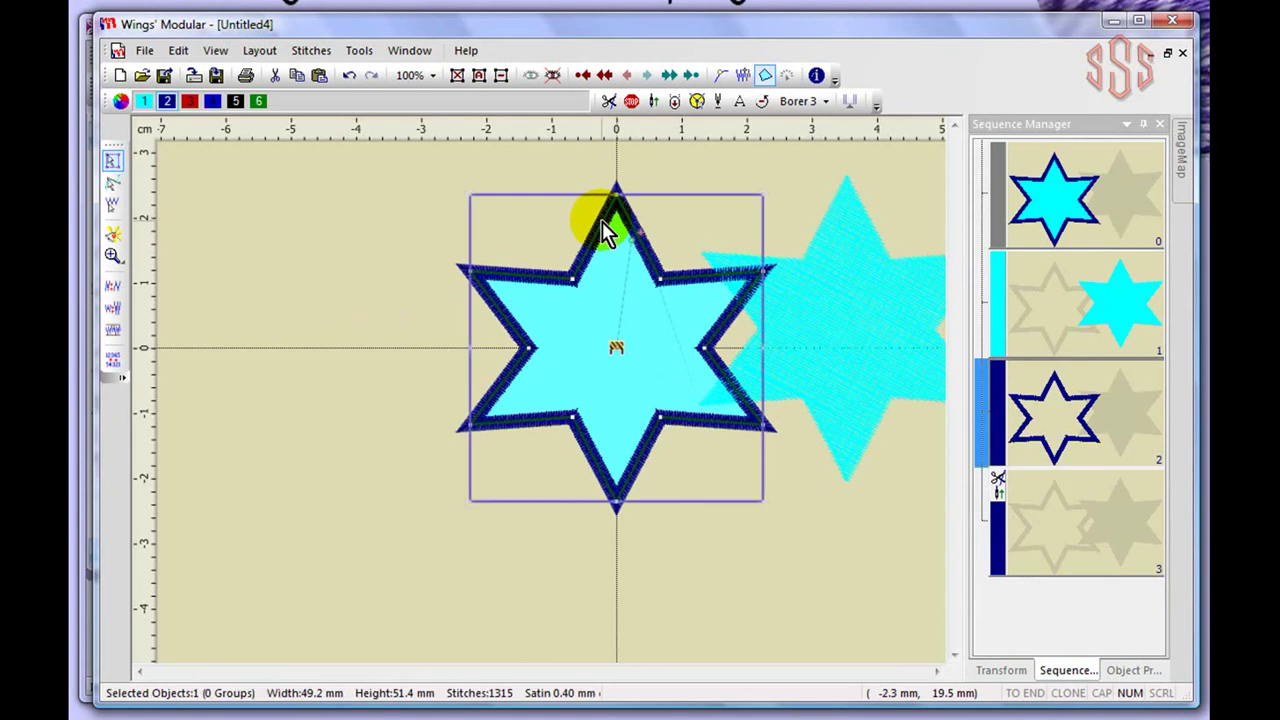
mouse_move(640, 229)
mouse_down()
mouse_move(857, 271)
mouse_move(637, 222)
mouse_up()
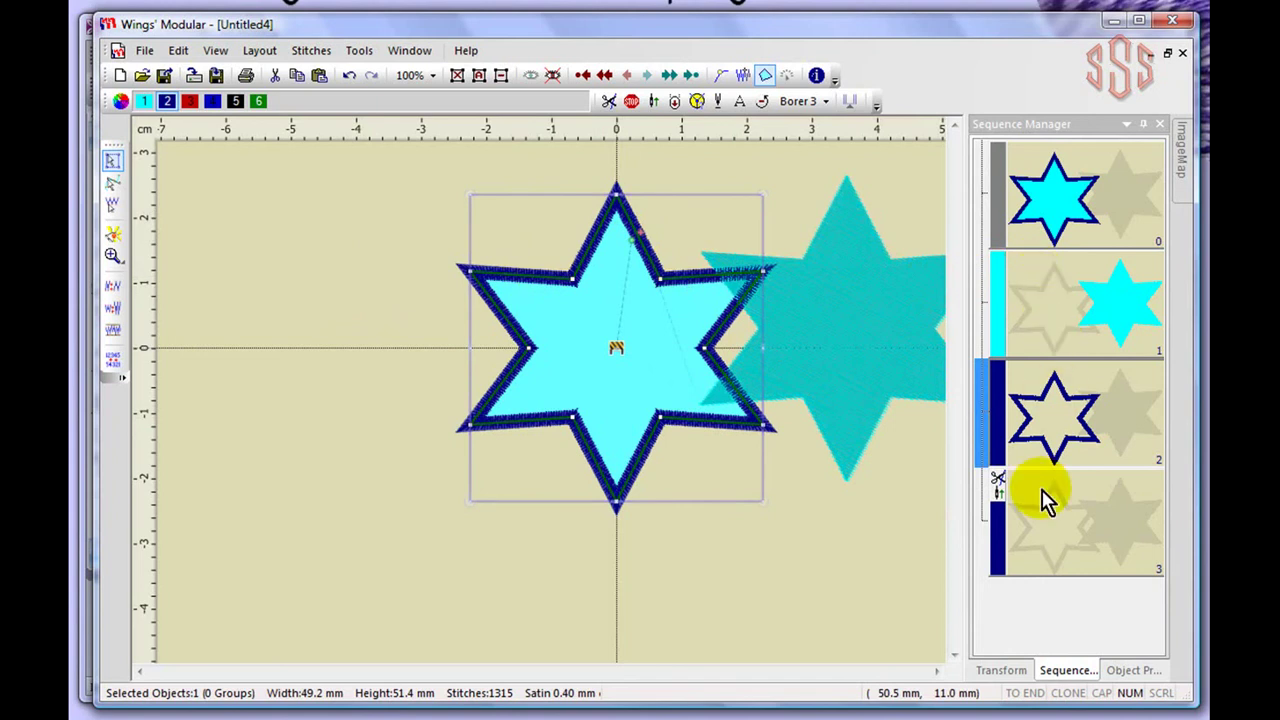
click(849, 216)
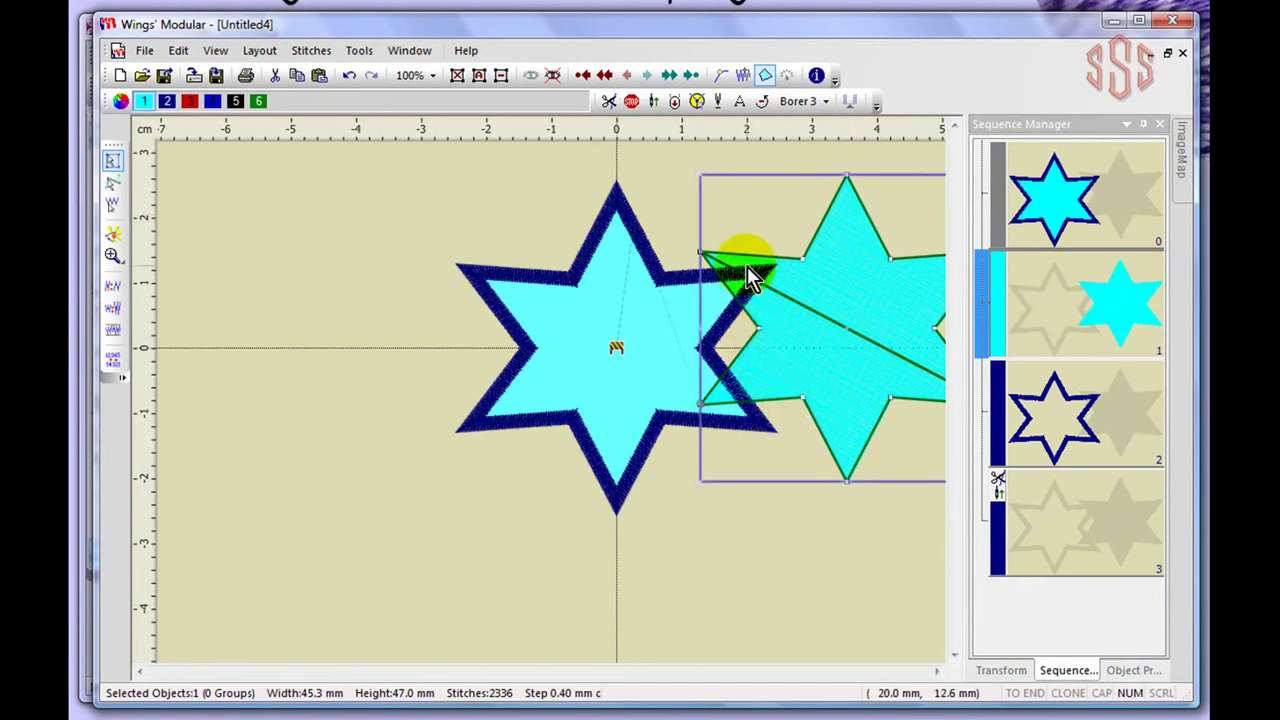
click(503, 87)
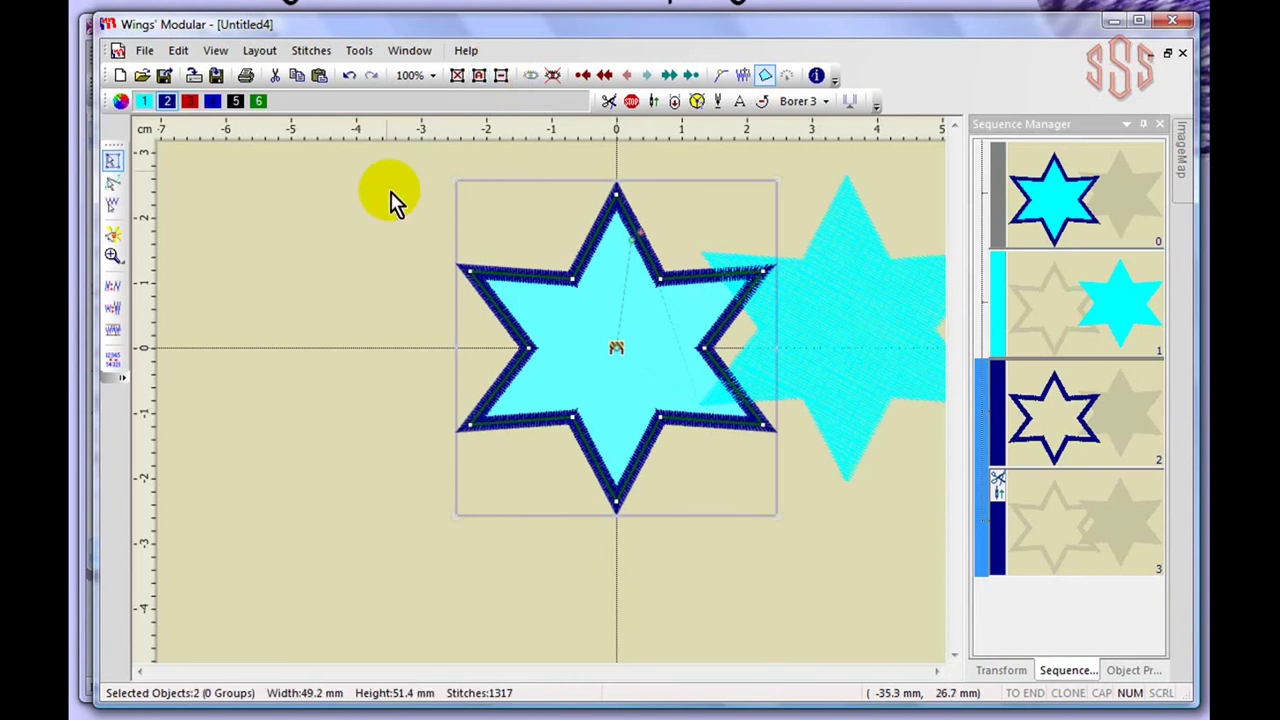
click(345, 245)
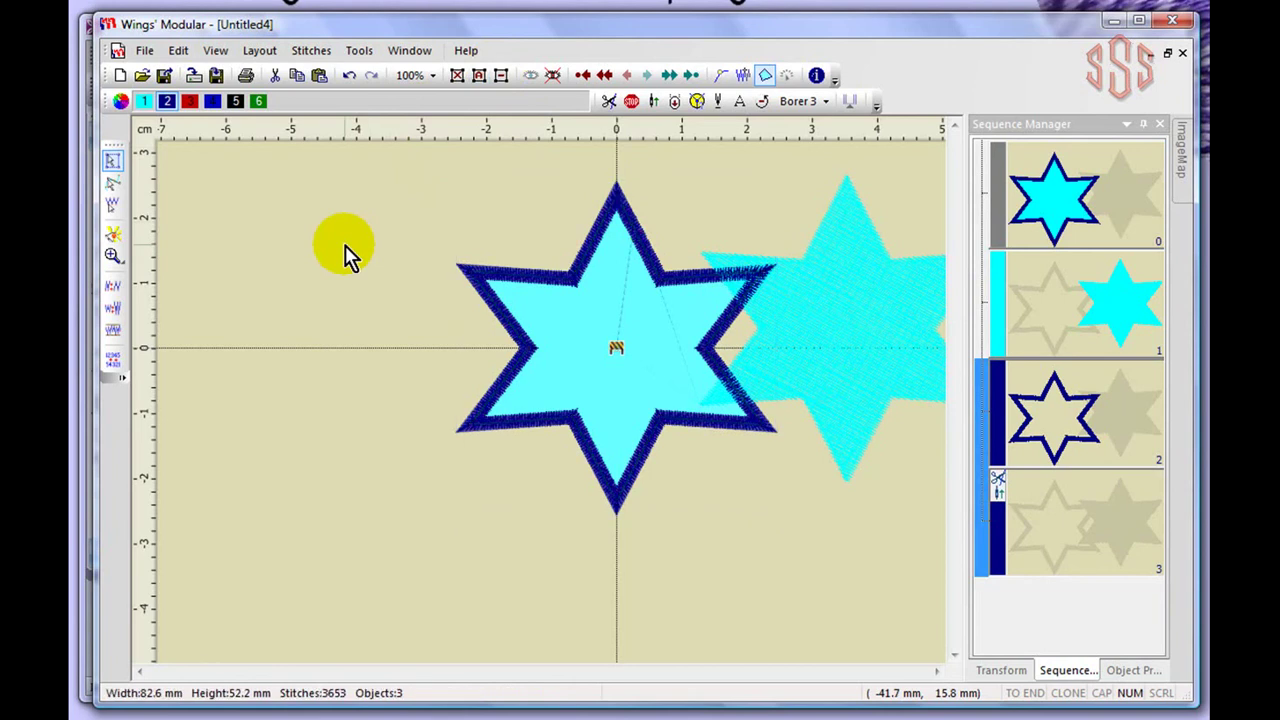
Undo the move of the cyan fill star.
click(180, 52)
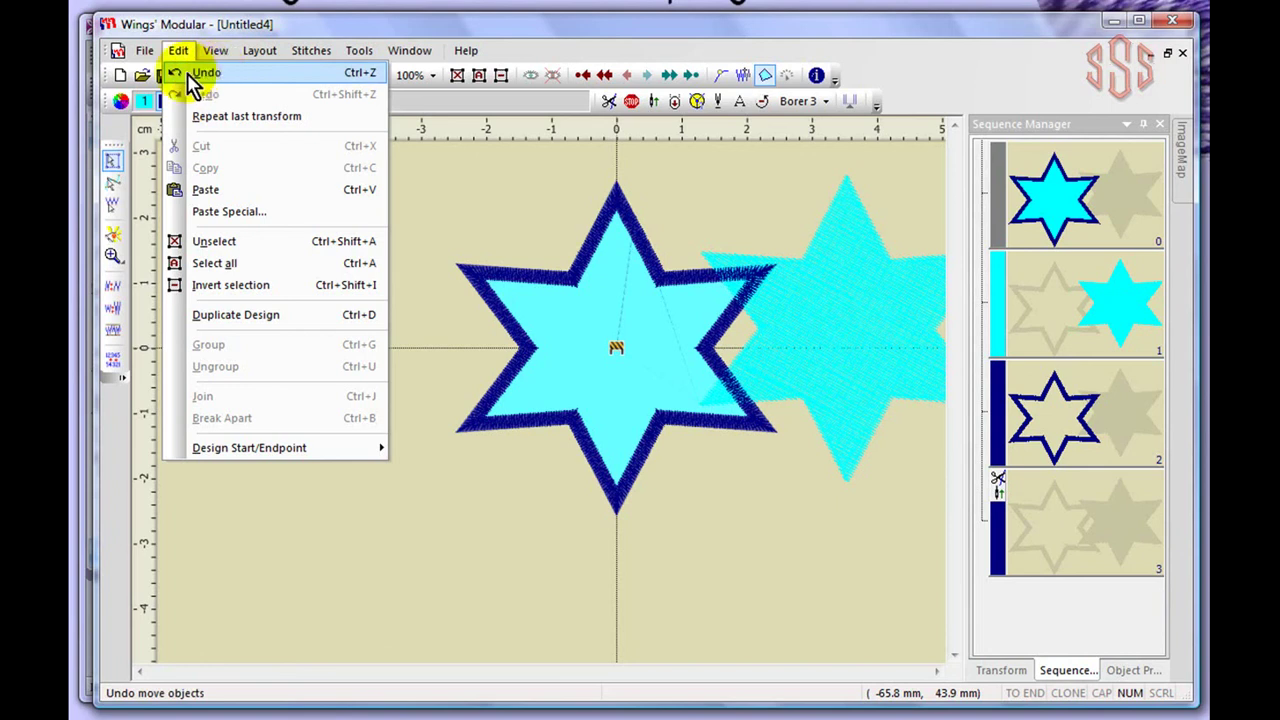
click(207, 76)
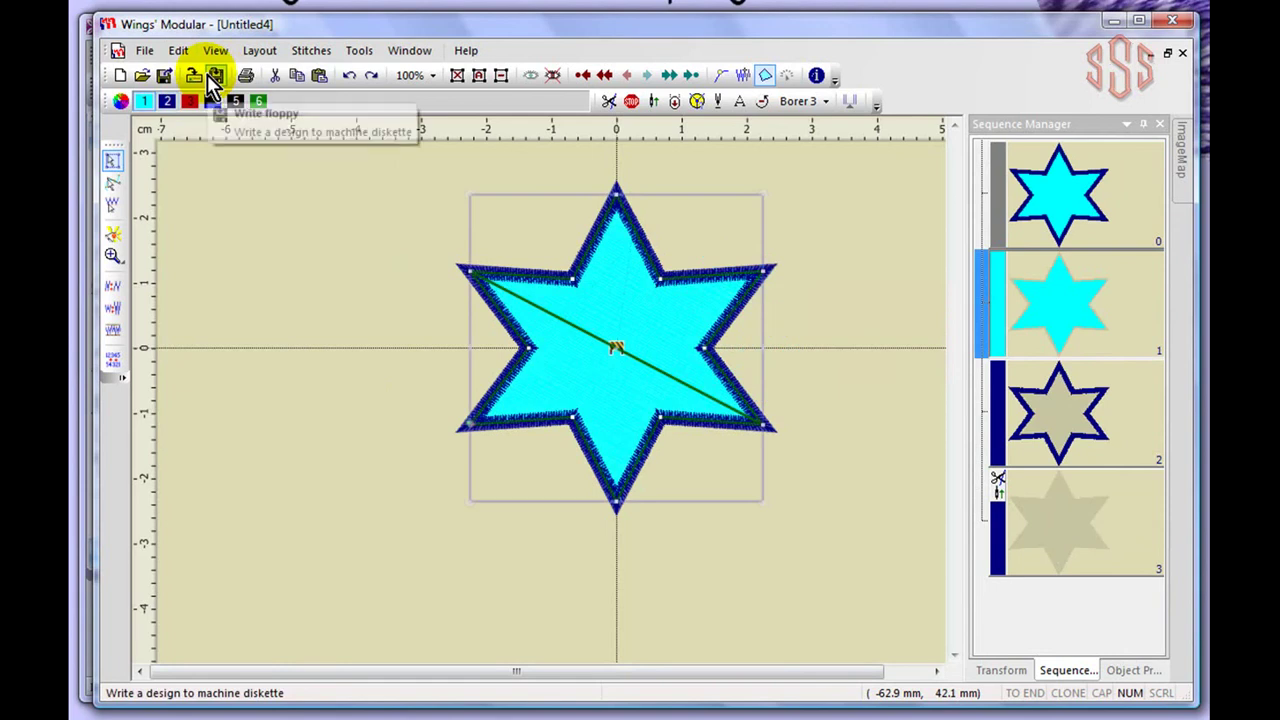
click(640, 300)
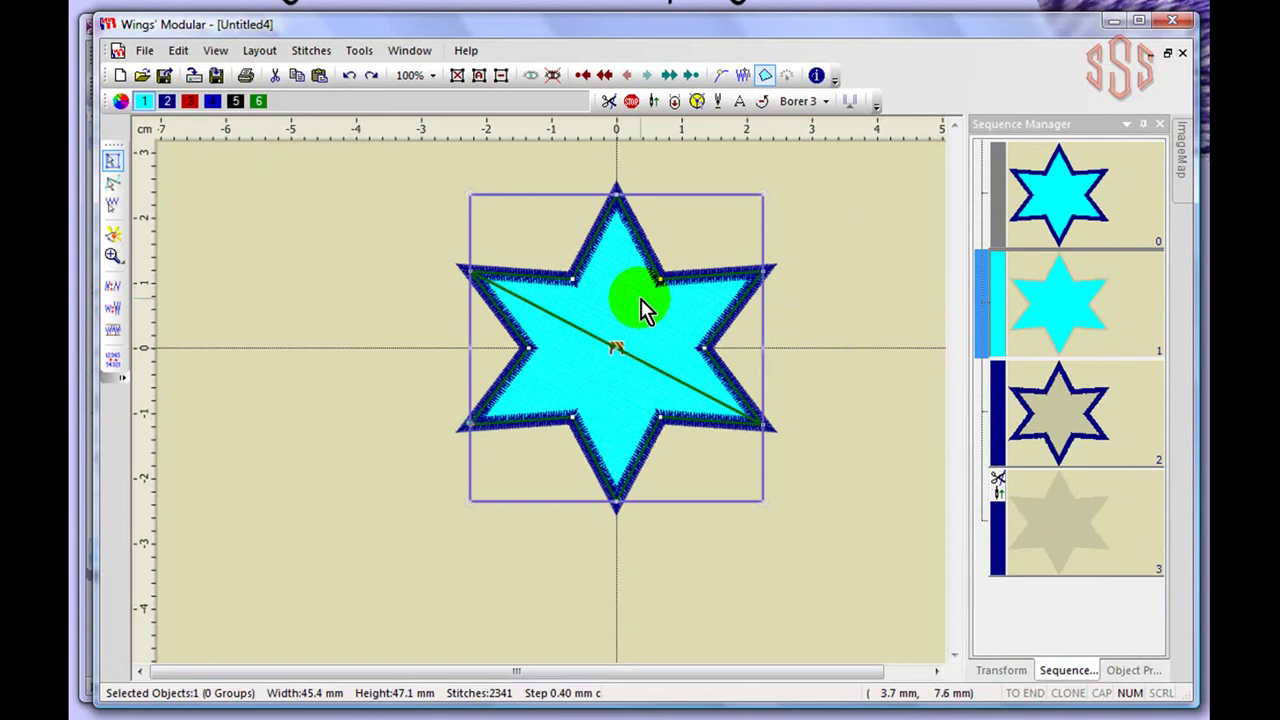
Redo the cyan fill star's move and undo it again.
click(178, 52)
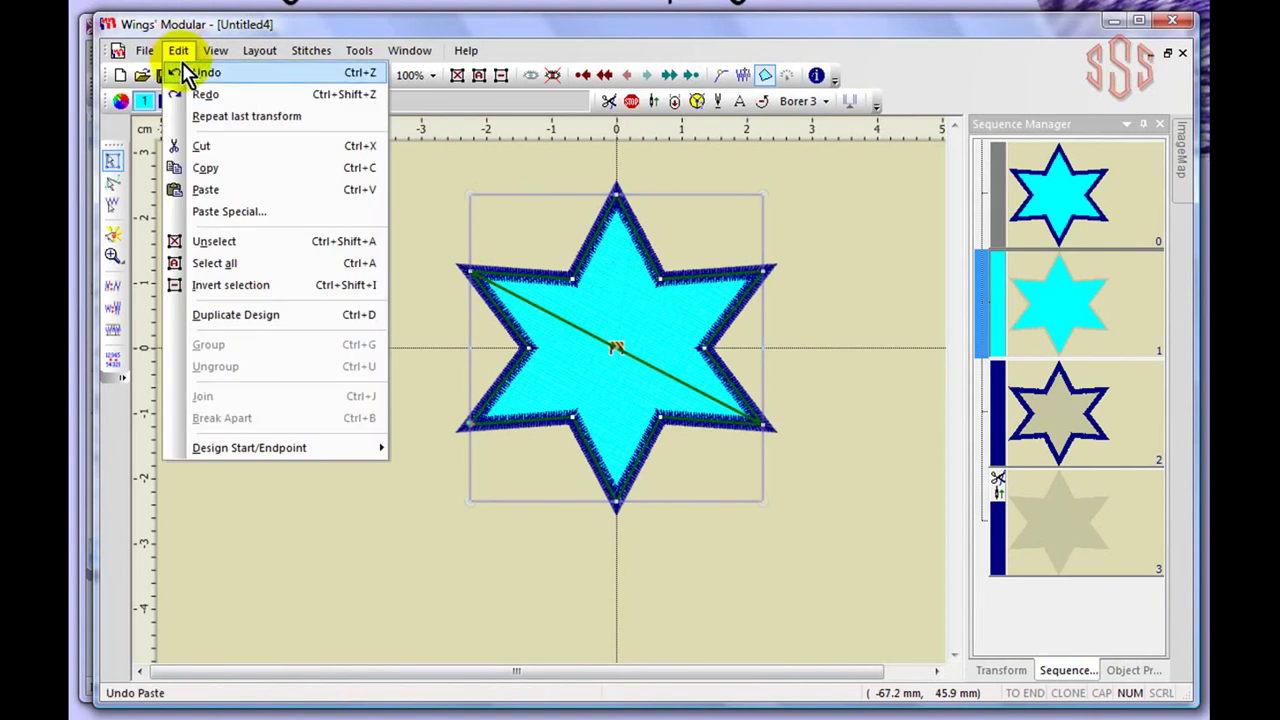
click(205, 95)
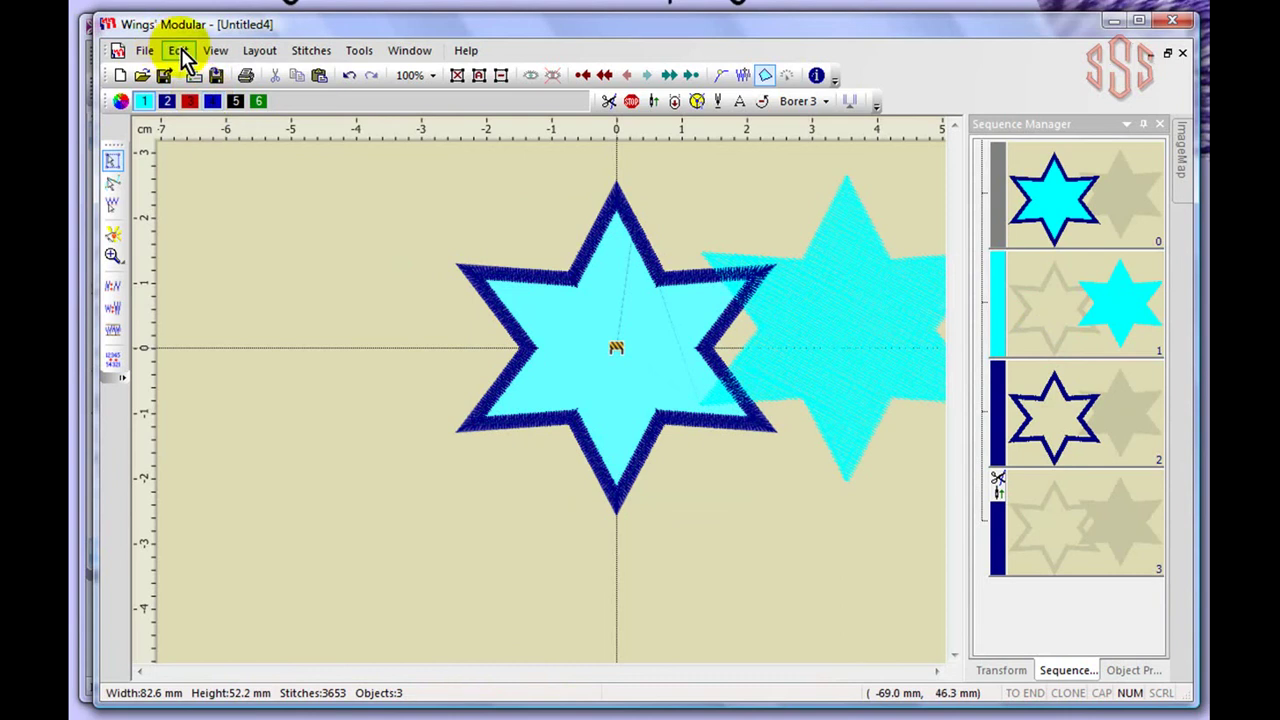
click(349, 80)
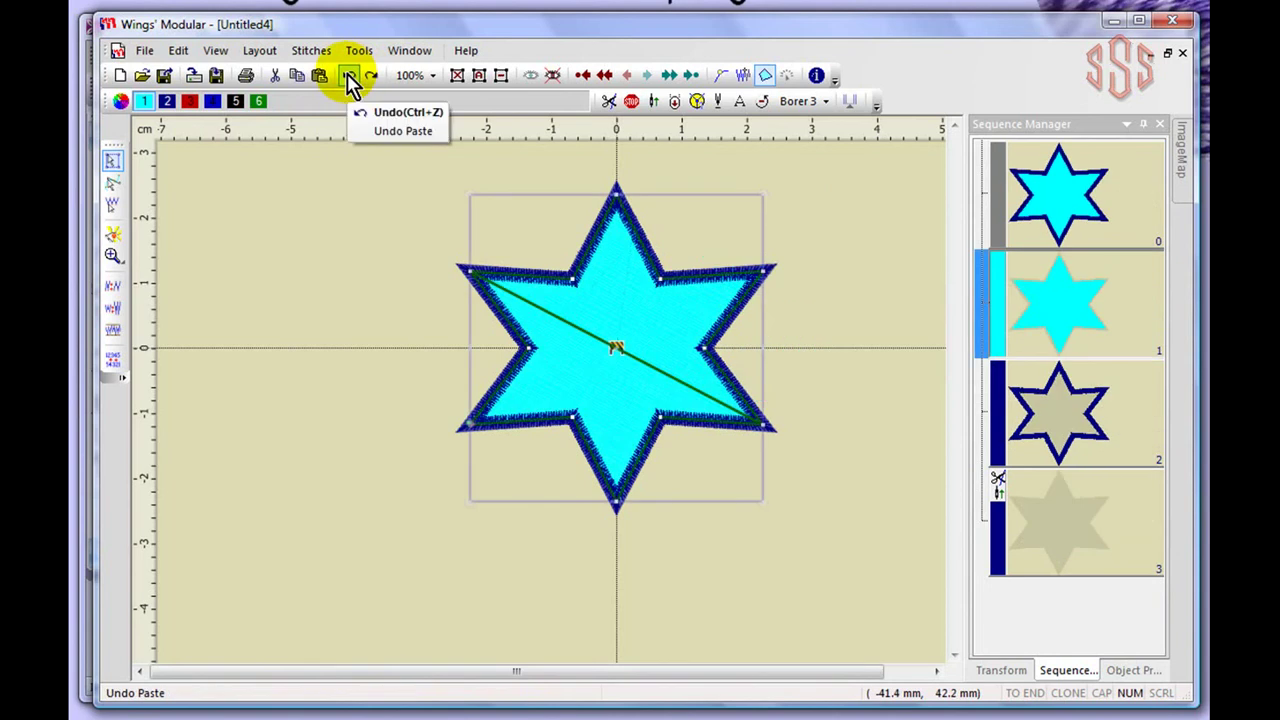
click(675, 286)
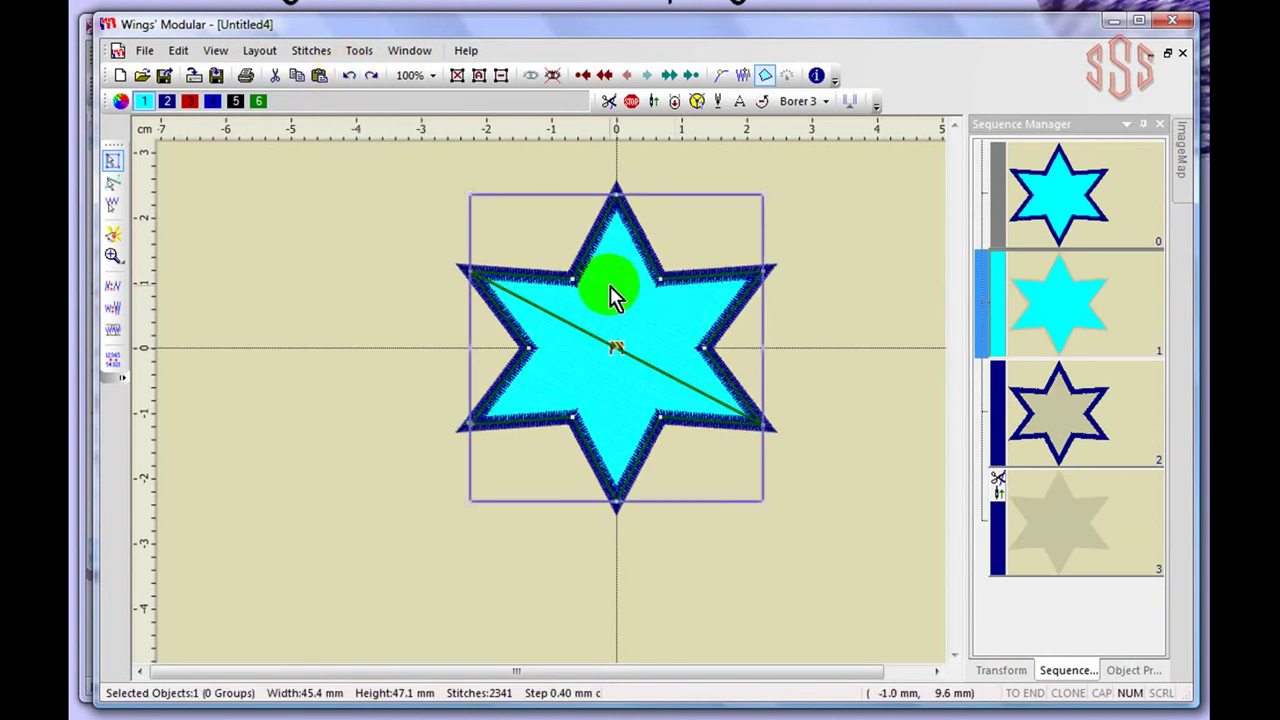
Cut the cyan fill star and paste it back into the design.
click(178, 52)
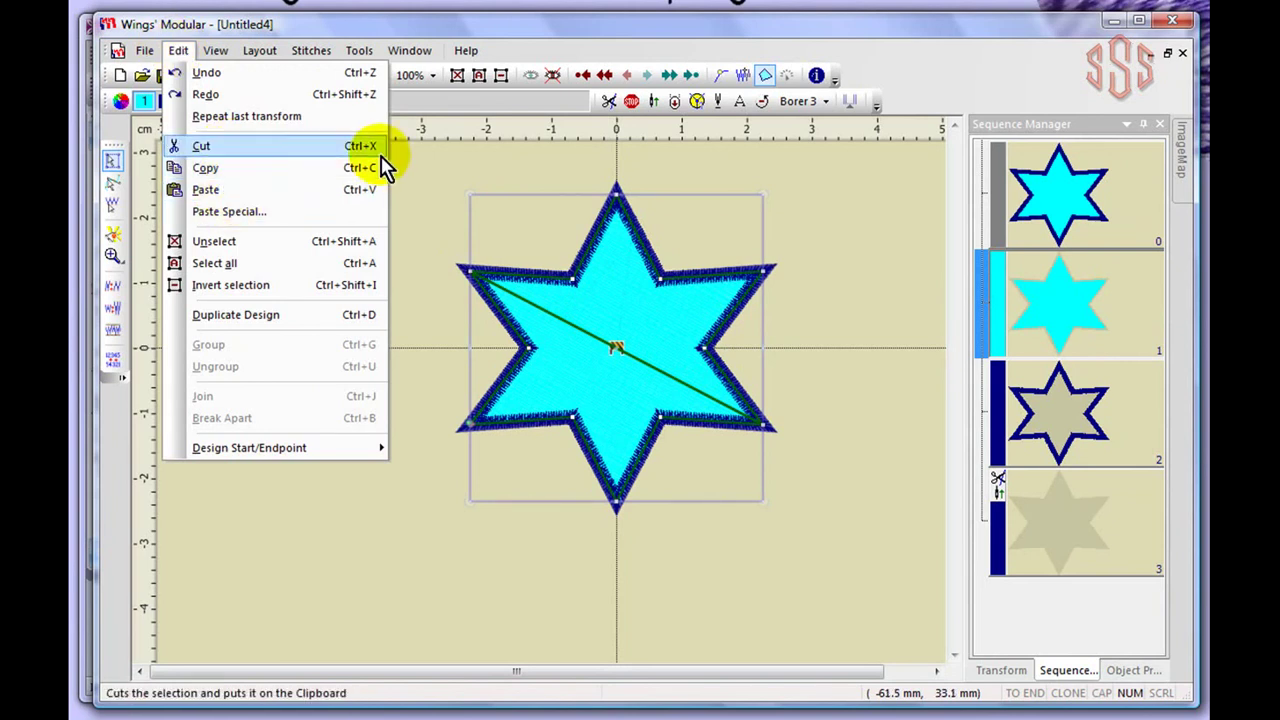
click(427, 177)
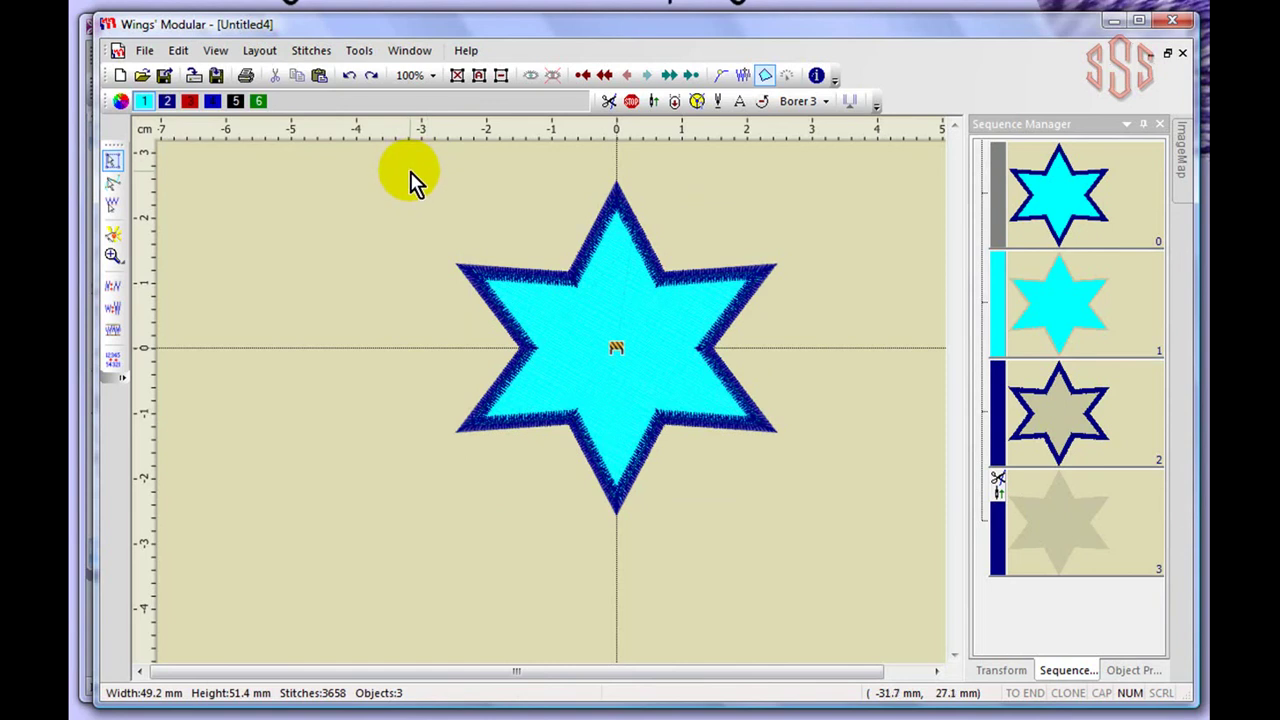
click(632, 290)
click(616, 258)
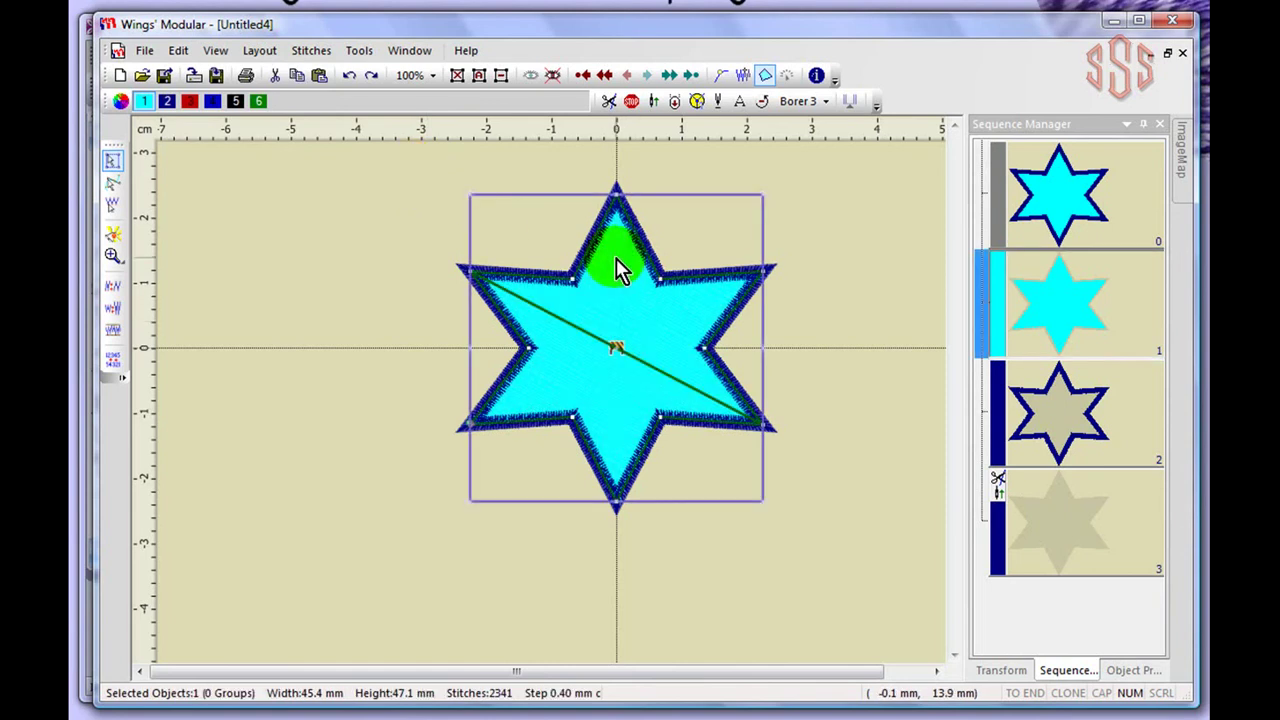
mouse_move(706, 303)
mouse_down()
mouse_move(577, 385)
mouse_move(652, 402)
mouse_up()
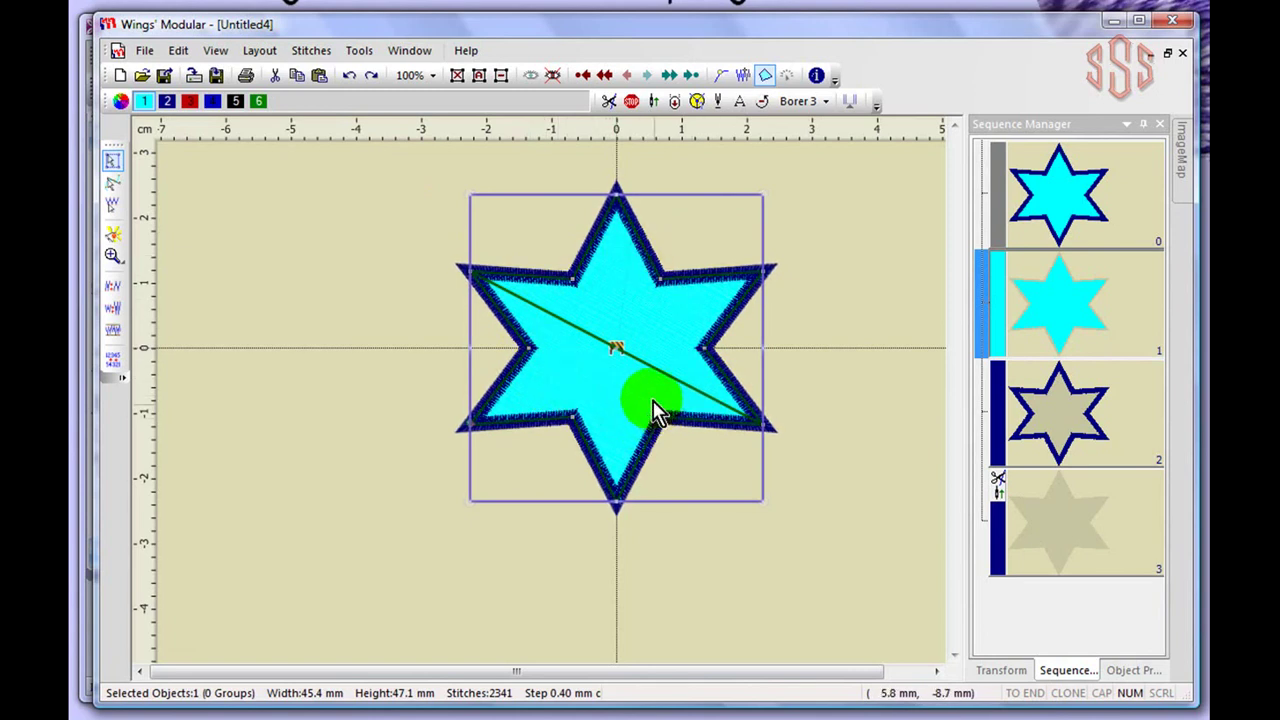
click(276, 80)
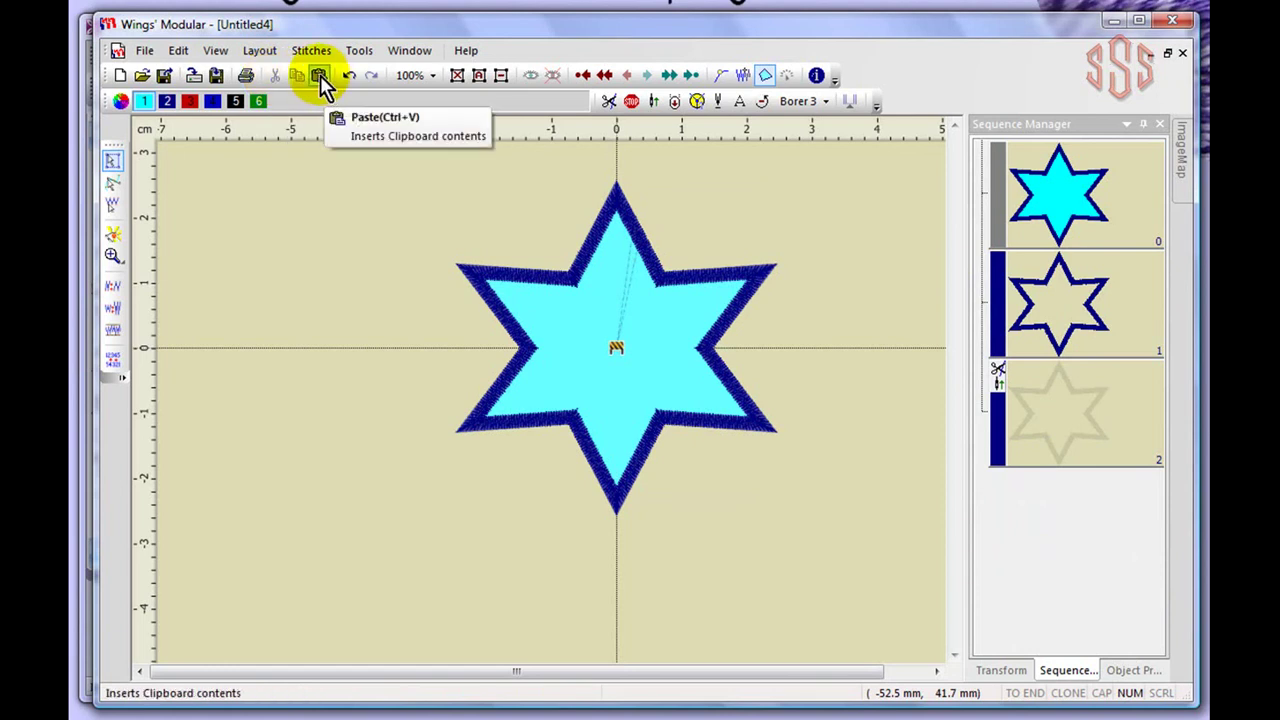
click(320, 83)
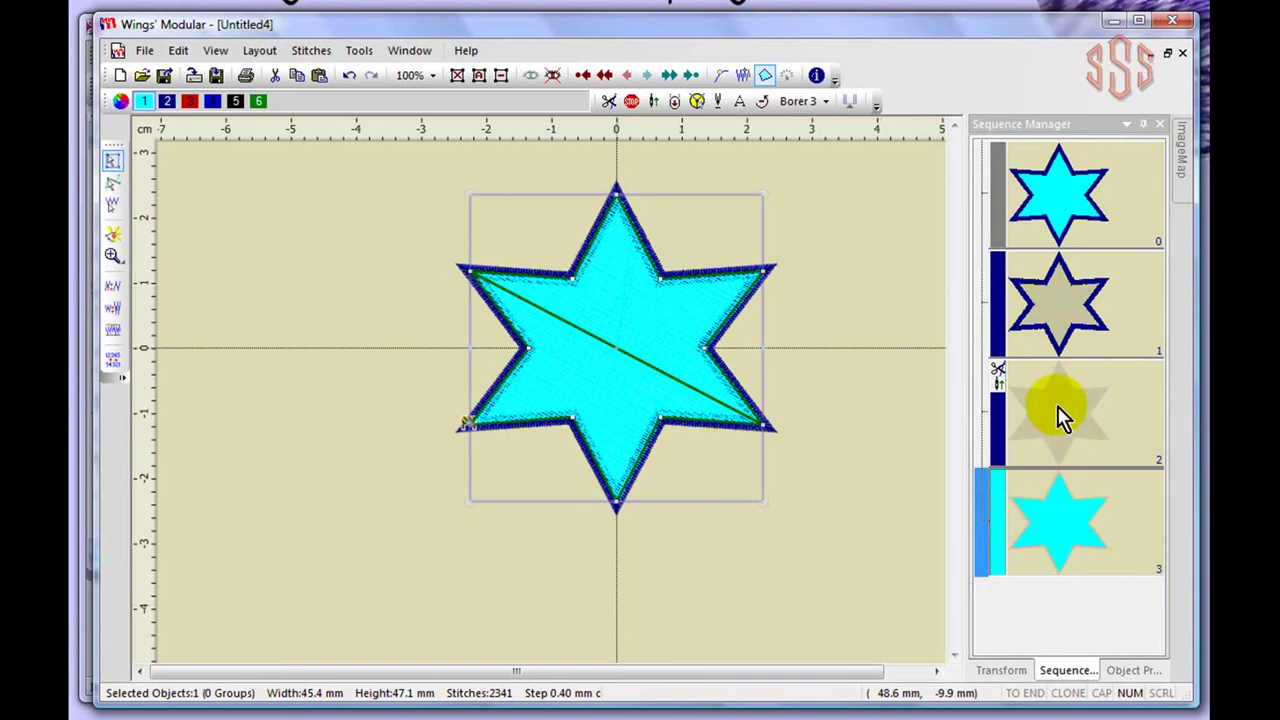
Move the pasted cyan fill star to position 1 in the sequence, before the dark blue outline.
click(1080, 530)
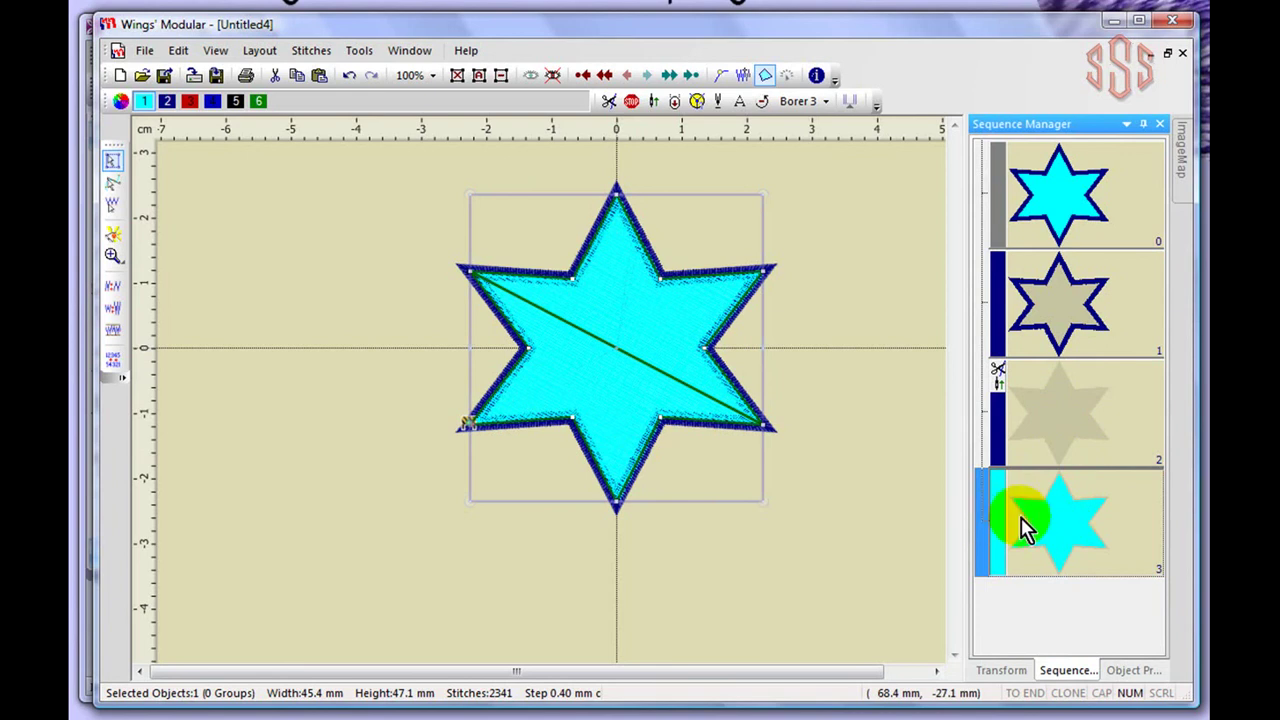
click(1063, 528)
drag(1063, 528, 1051, 282)
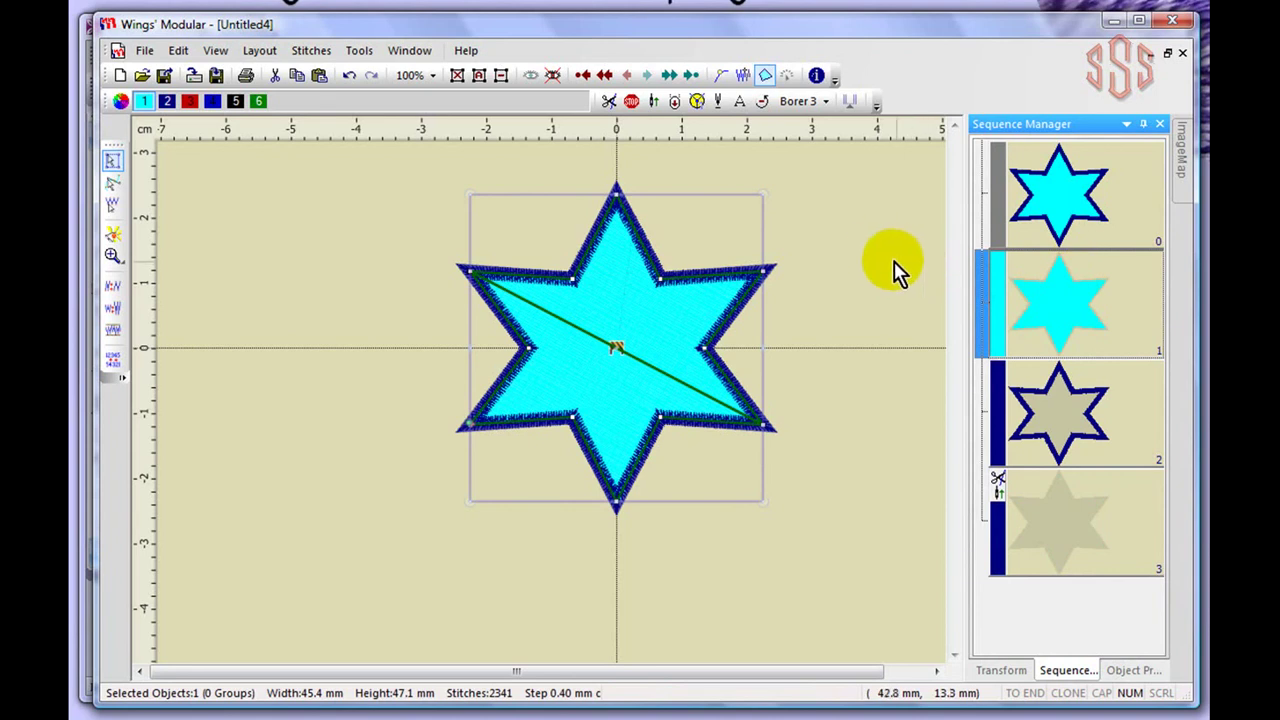
Clear the selection and paste another copy of the cyan fill star into the design.
click(350, 210)
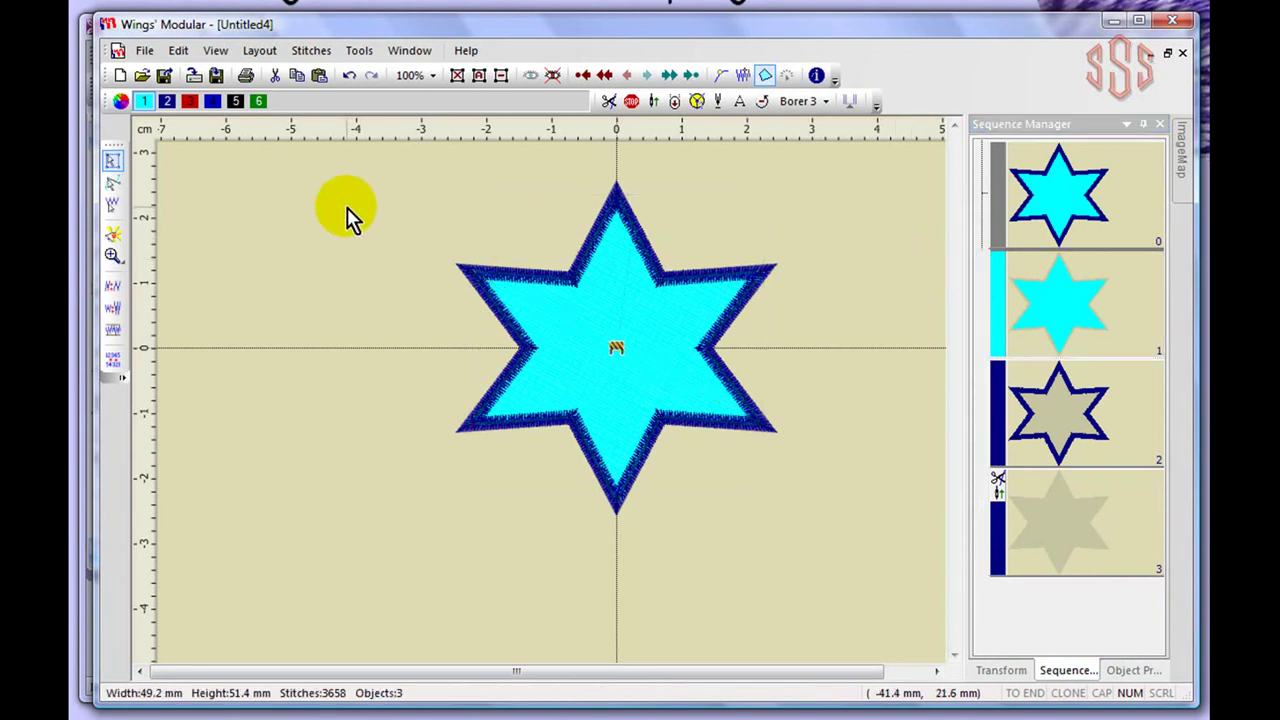
click(320, 80)
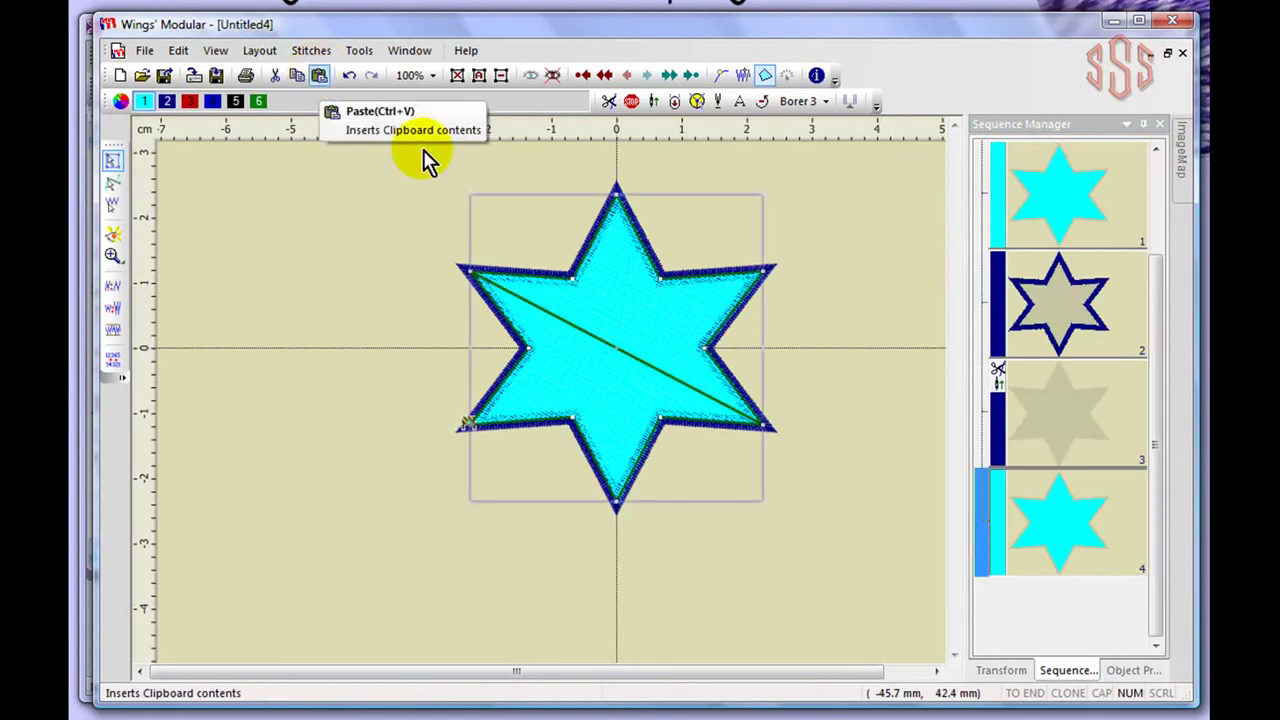
Move the pasted cyan fill star to the upper left of the outlined star and place another pasted copy at its lower left.
drag(675, 298, 377, 254)
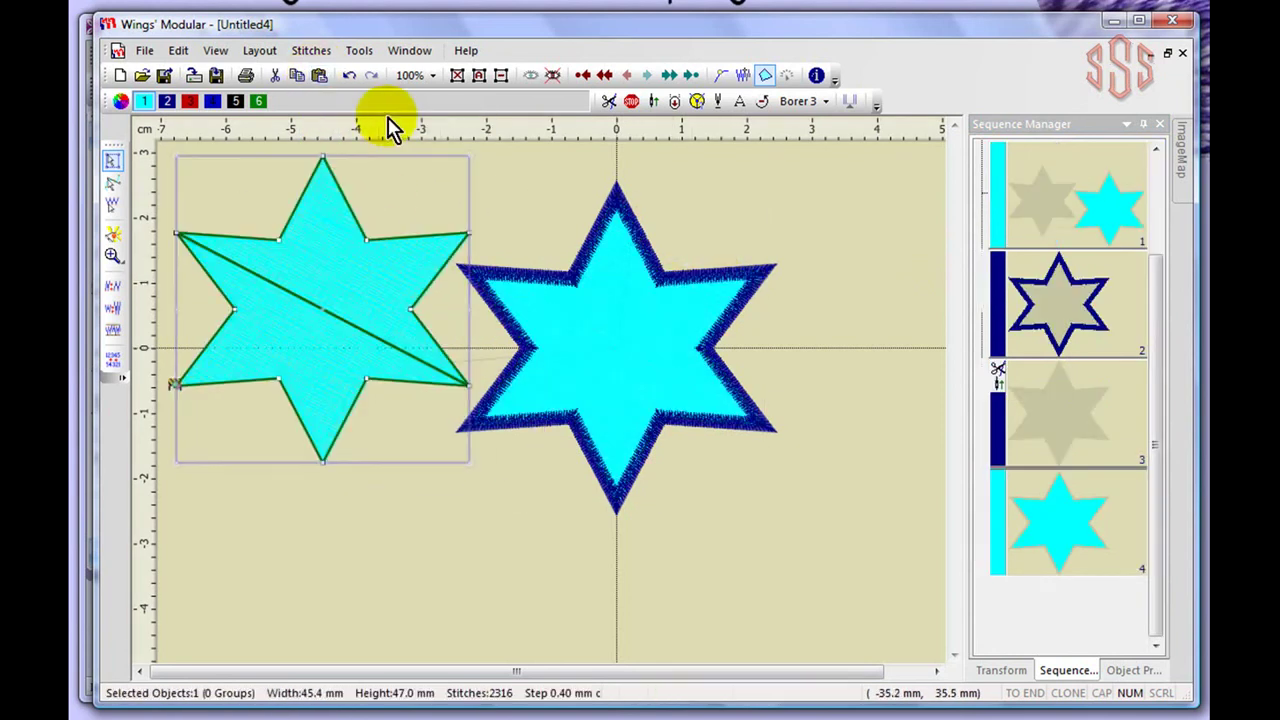
click(320, 80)
drag(634, 334, 462, 453)
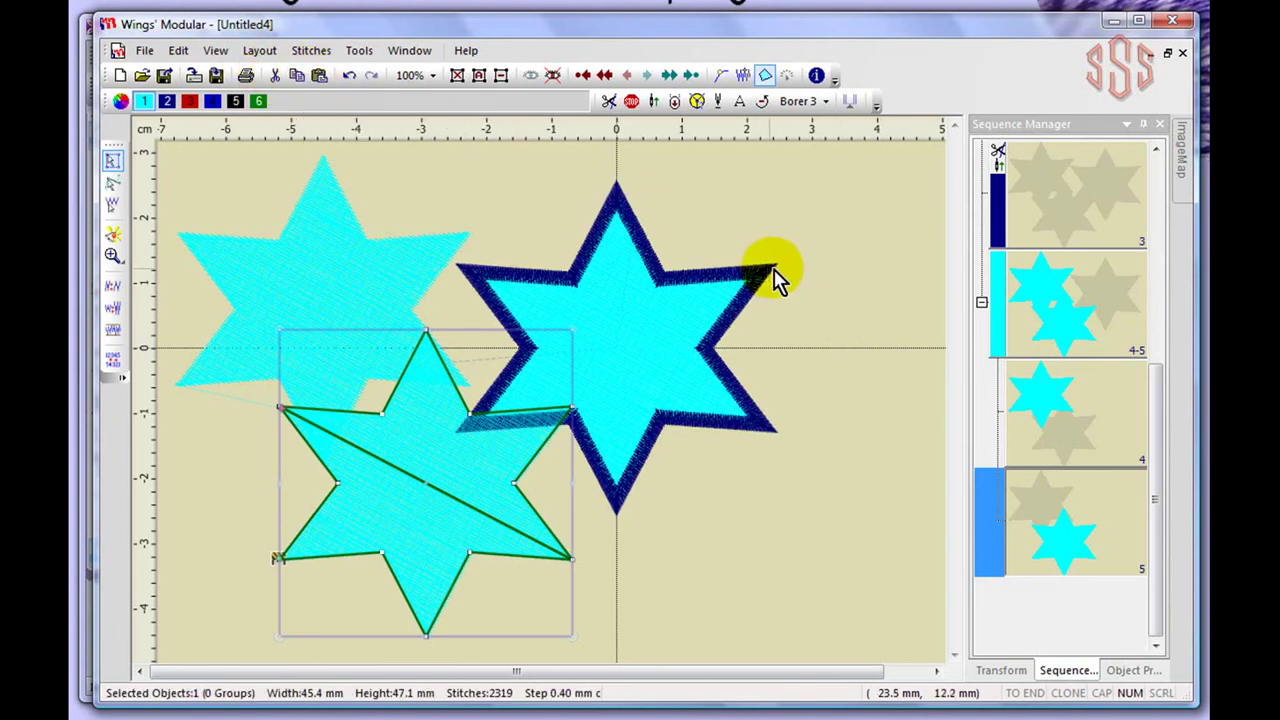
Copy the dark blue outline star at position 2 in the sequence and clear the selection.
drag(1160, 420, 1157, 286)
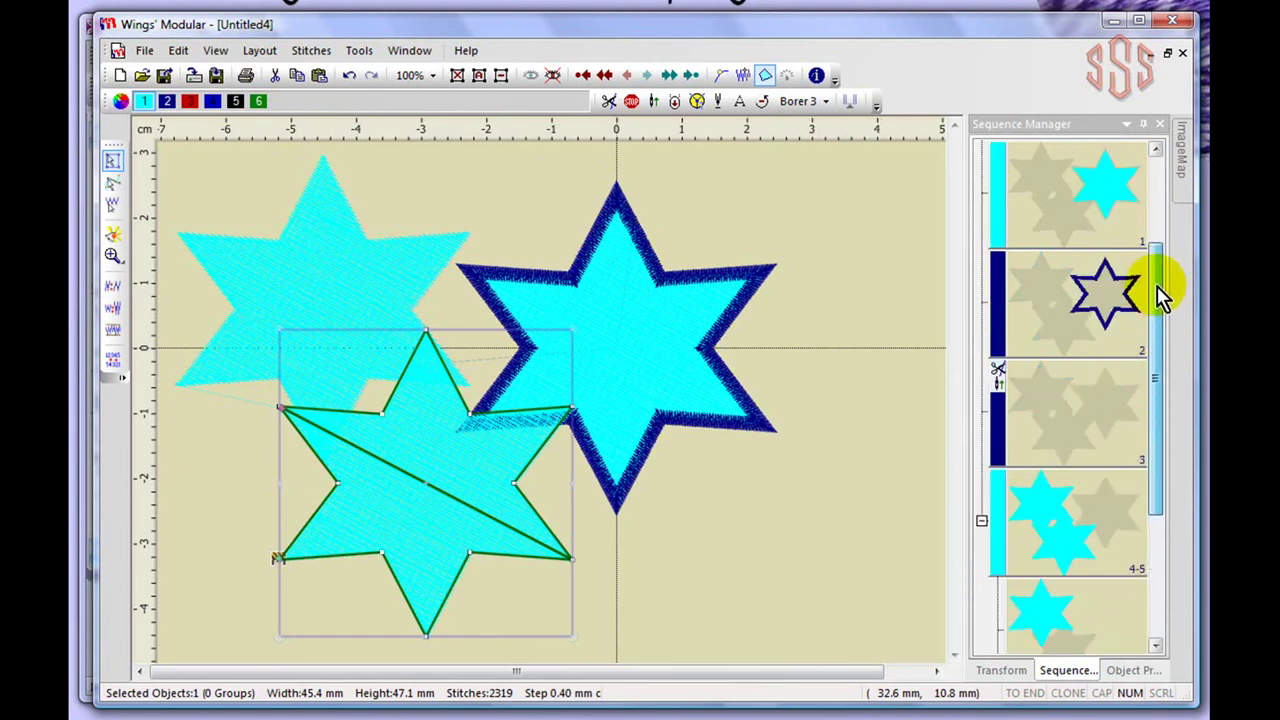
click(1102, 288)
click(614, 274)
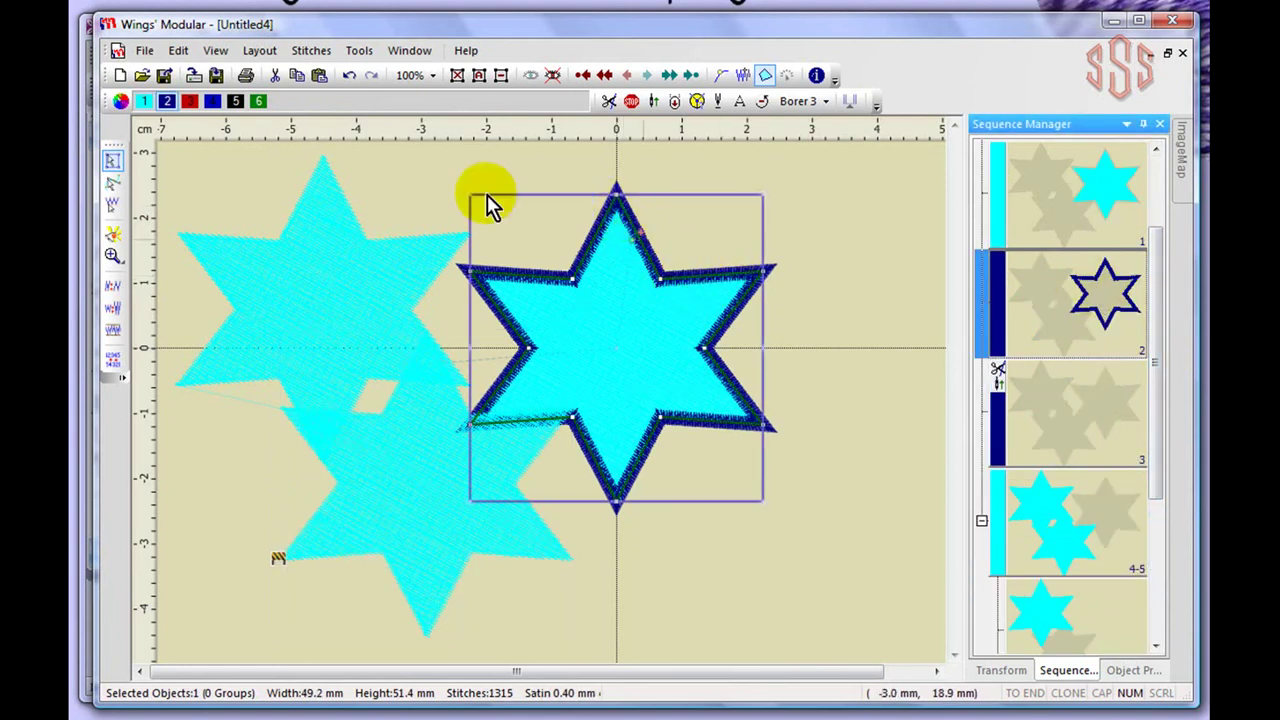
click(298, 77)
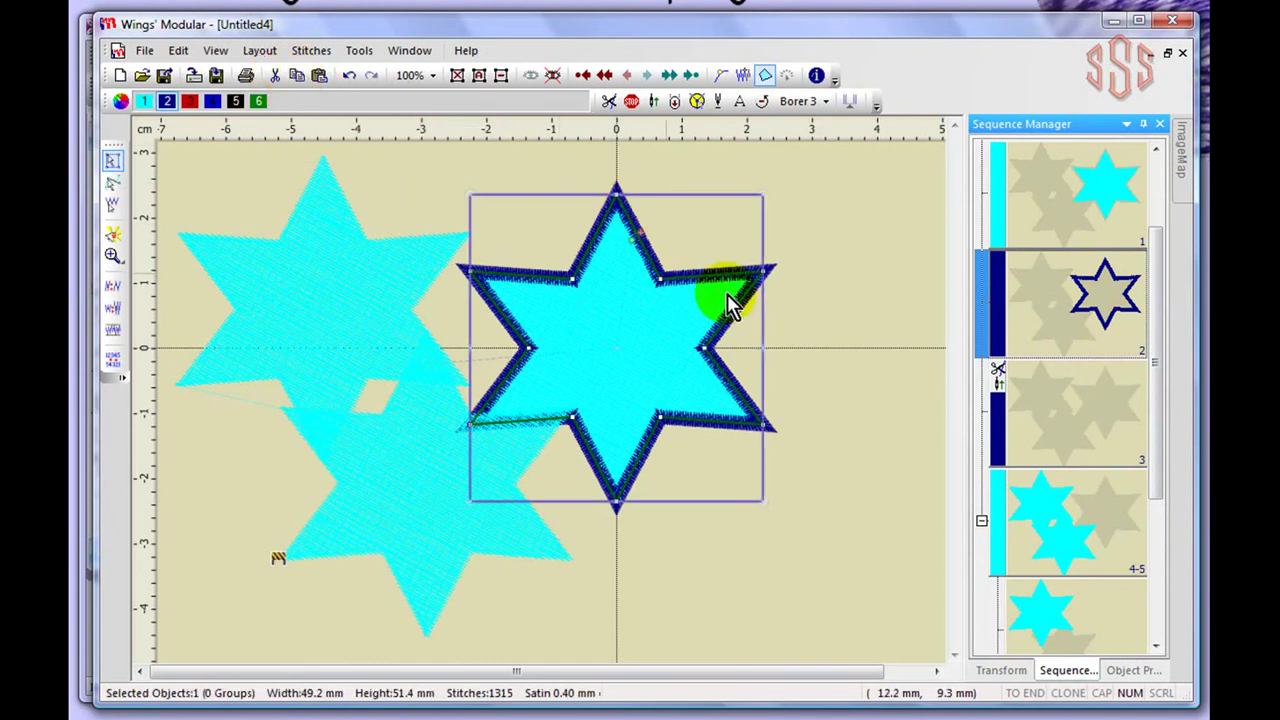
click(863, 213)
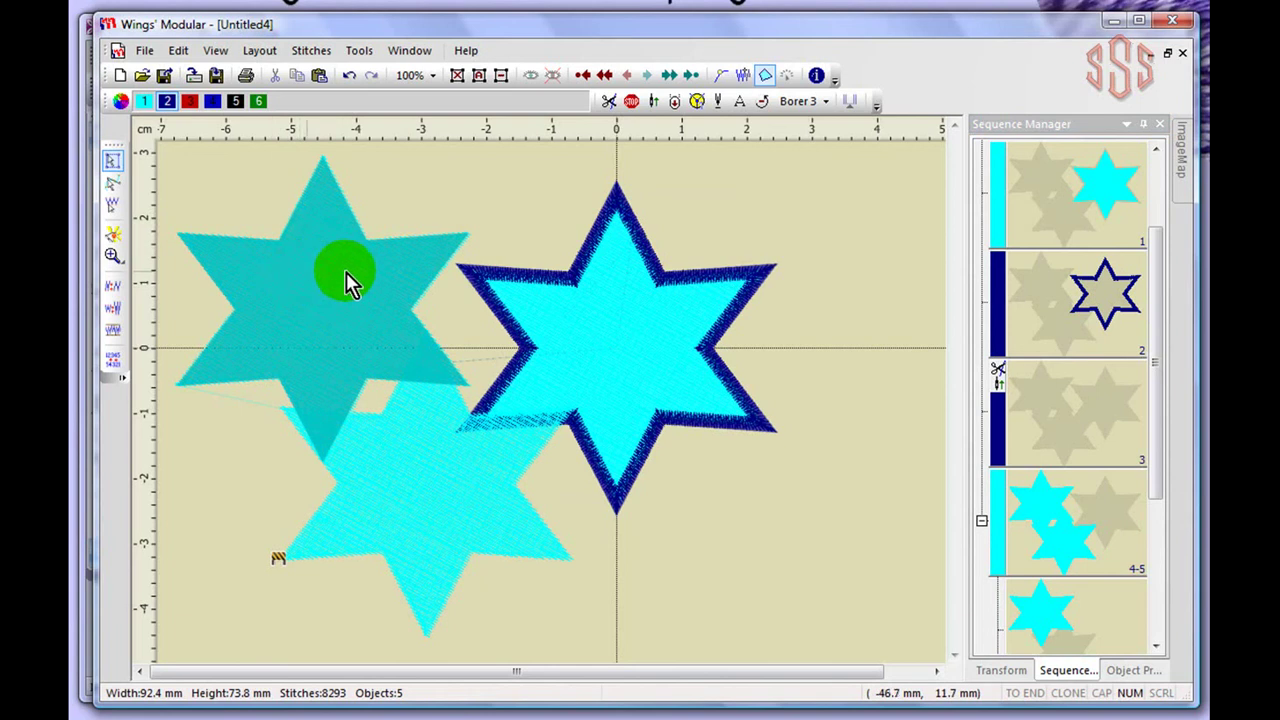
Paste two copies of the dark blue outline, placing one at the upper right and one at the lower right of the central star.
click(319, 76)
drag(718, 295, 789, 254)
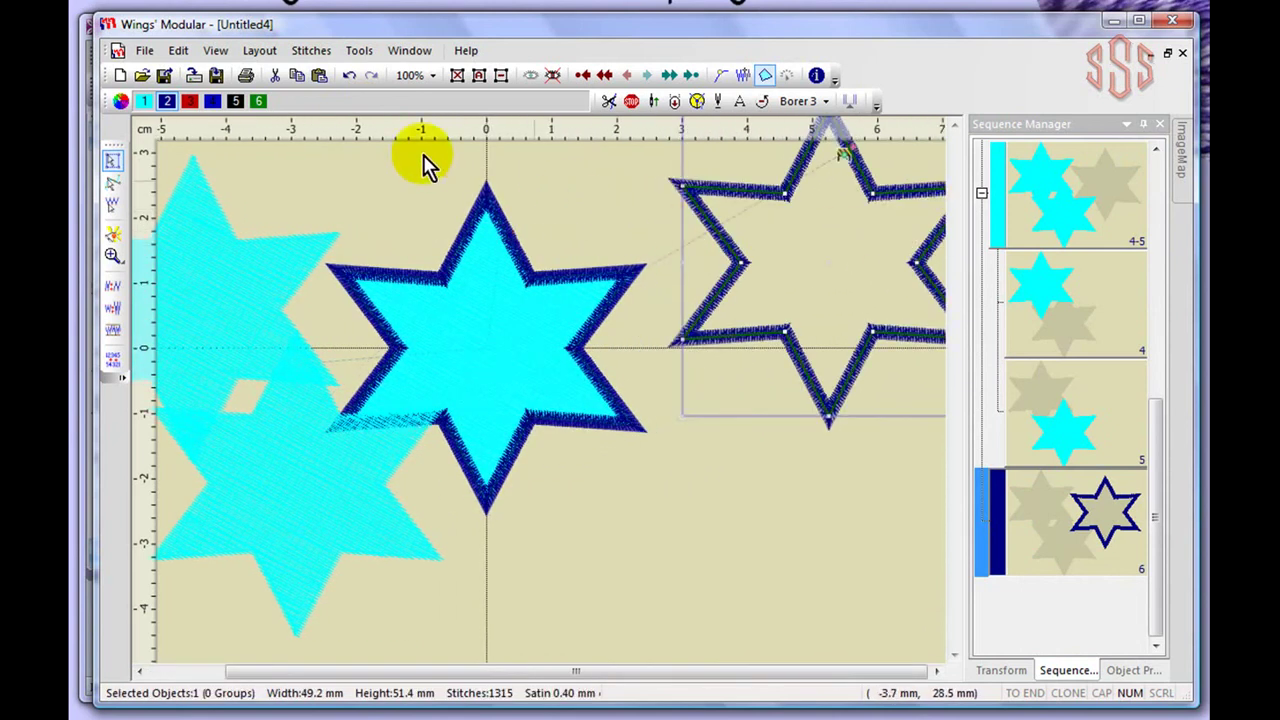
click(319, 76)
drag(530, 344, 795, 535)
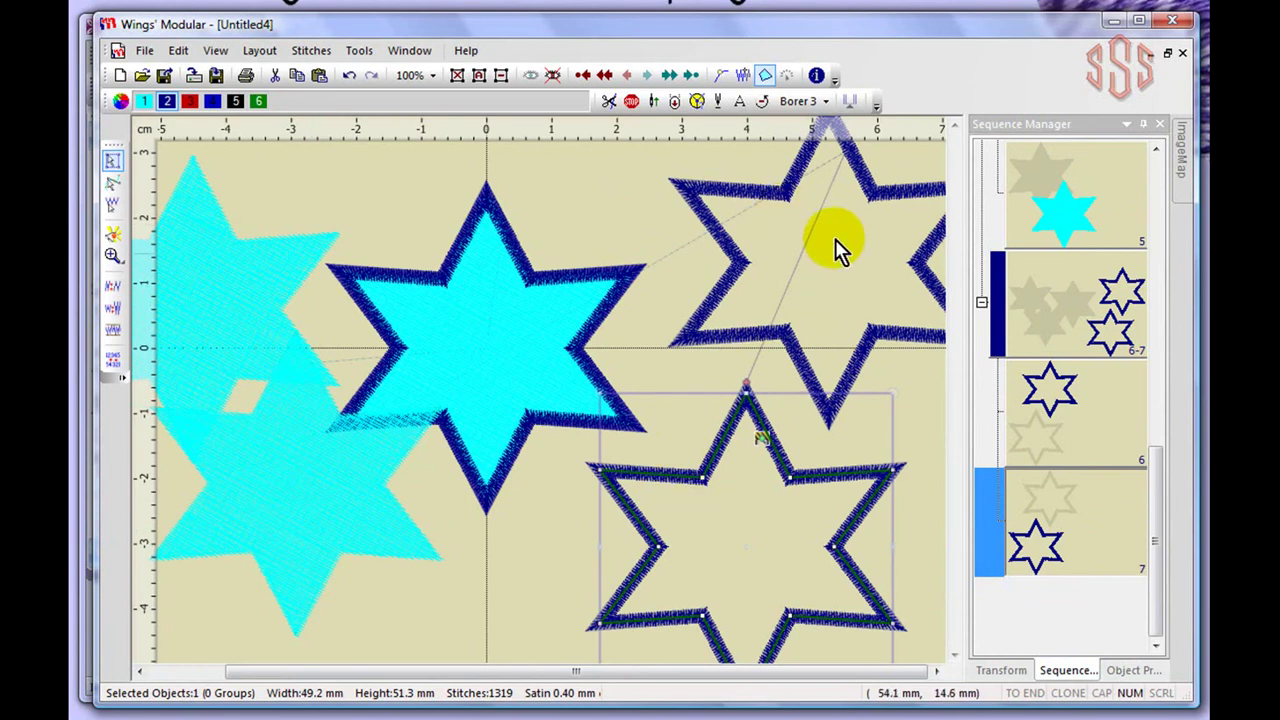
click(512, 568)
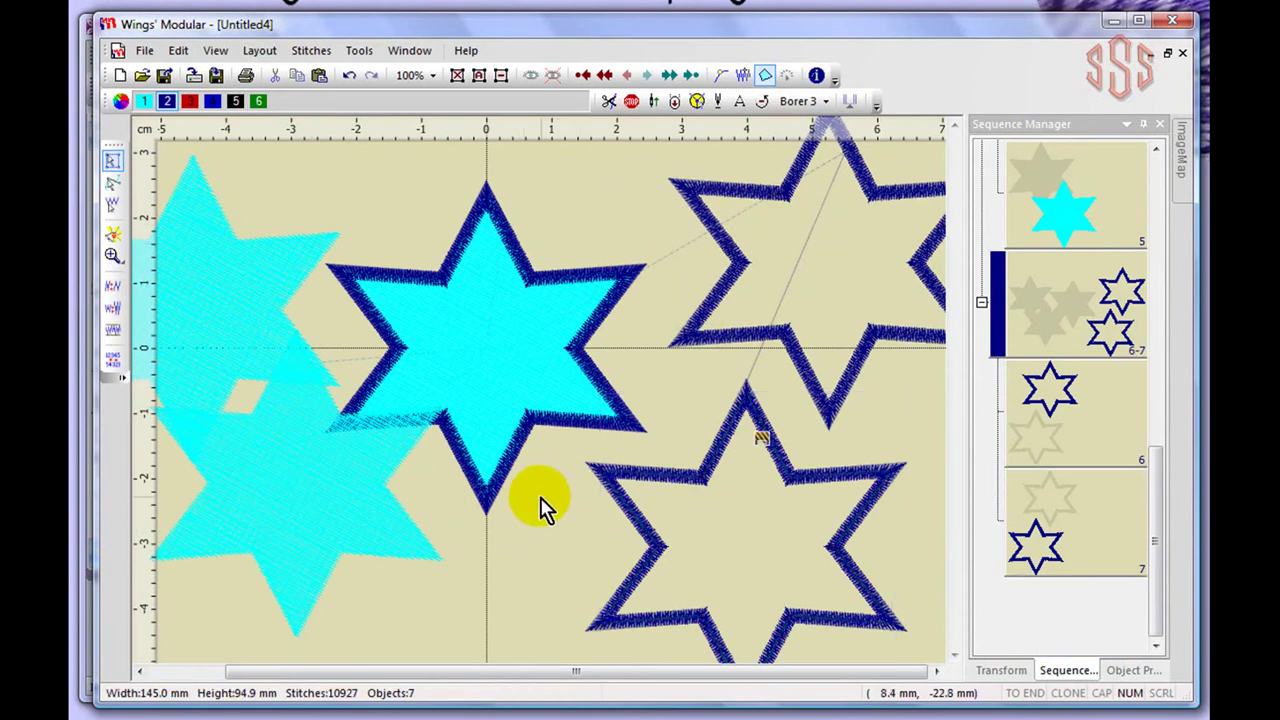
Examine the Paste Special formats for the copied outline star and close the dialog without pasting.
scroll(540, 498, down, 2)
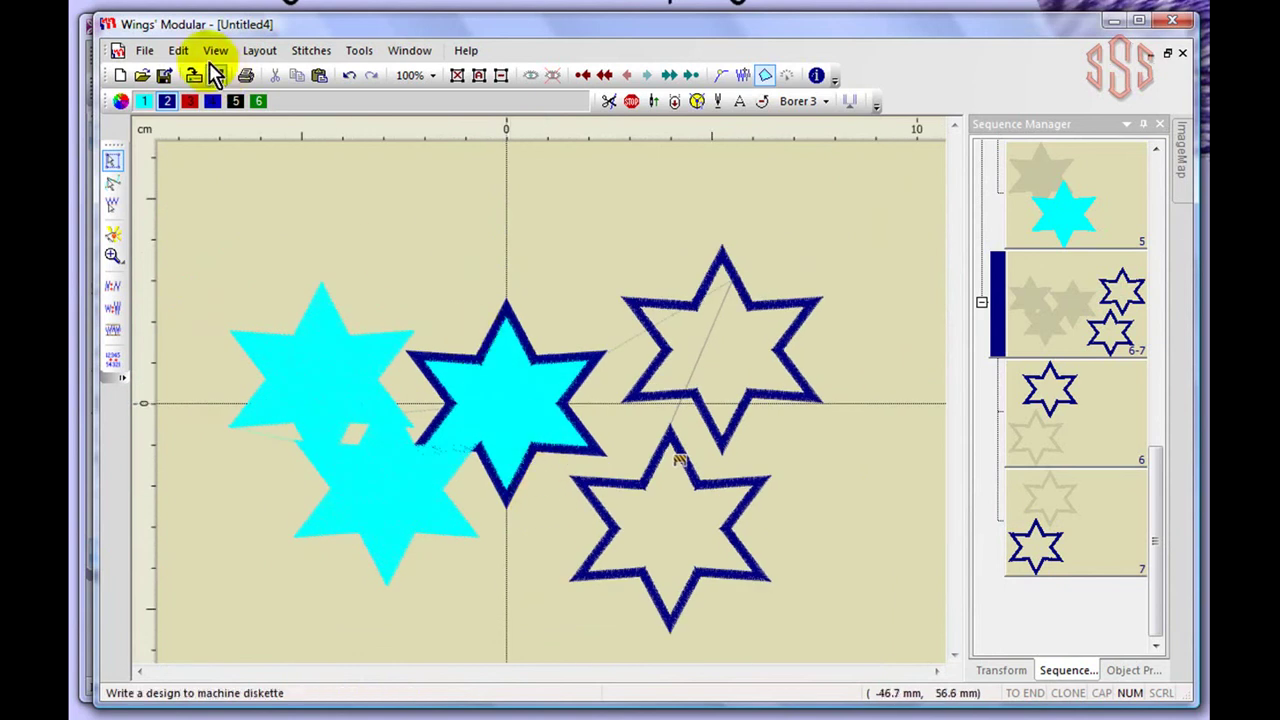
click(178, 50)
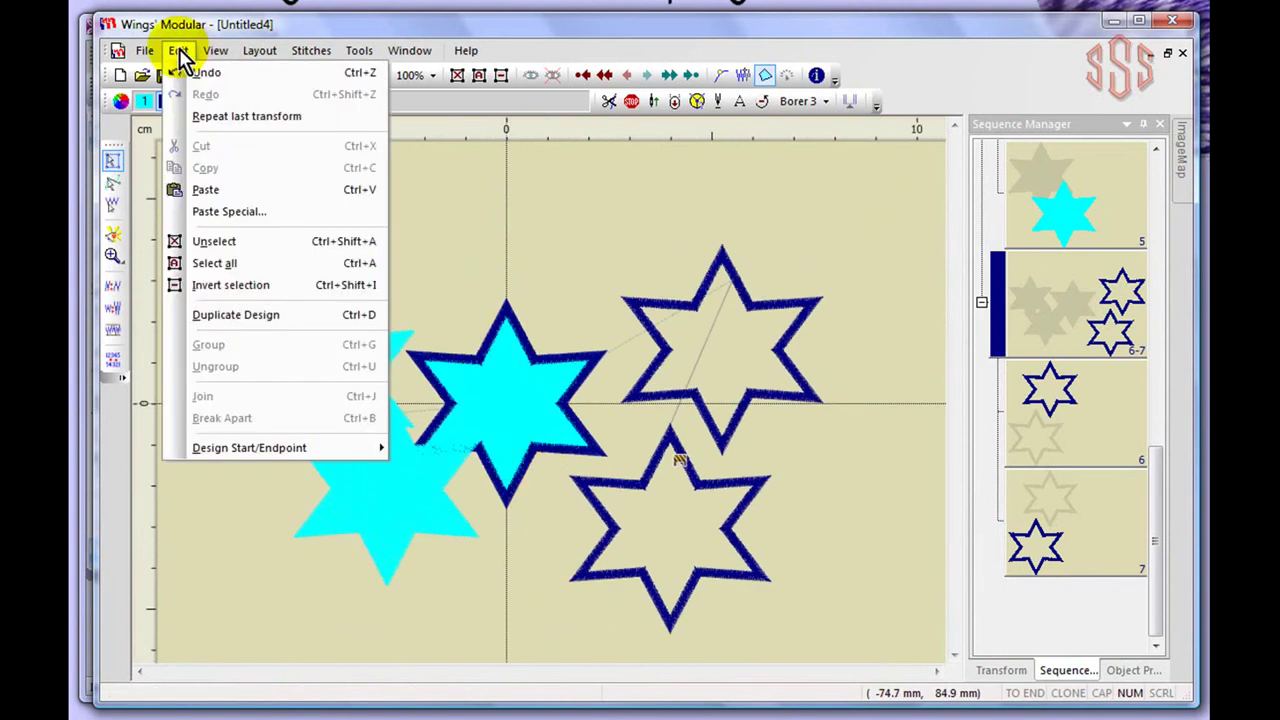
click(247, 222)
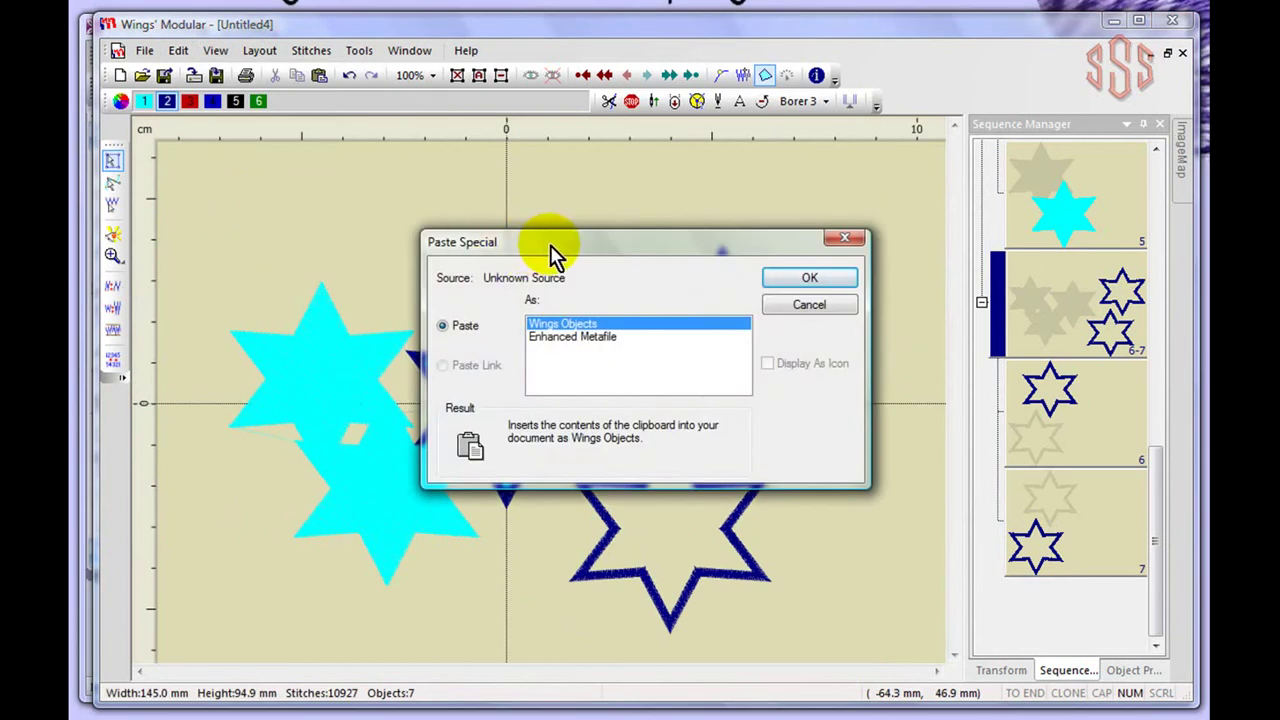
drag(550, 245, 546, 164)
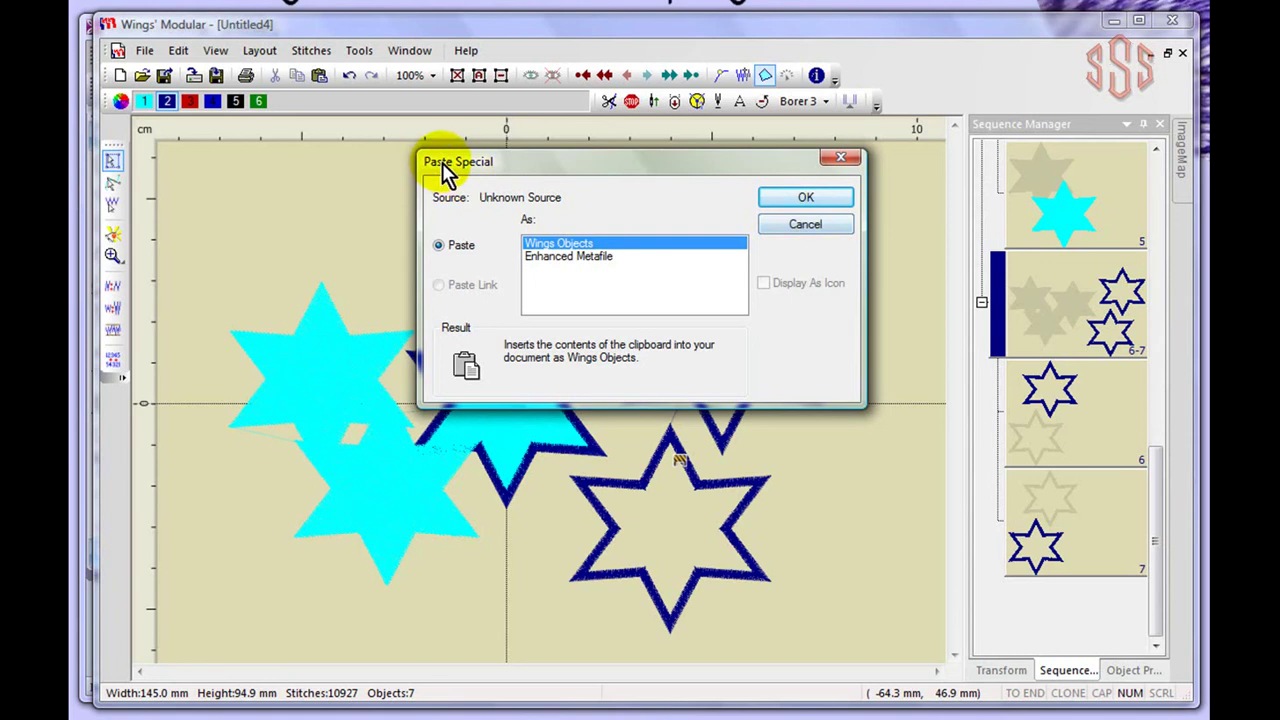
click(816, 228)
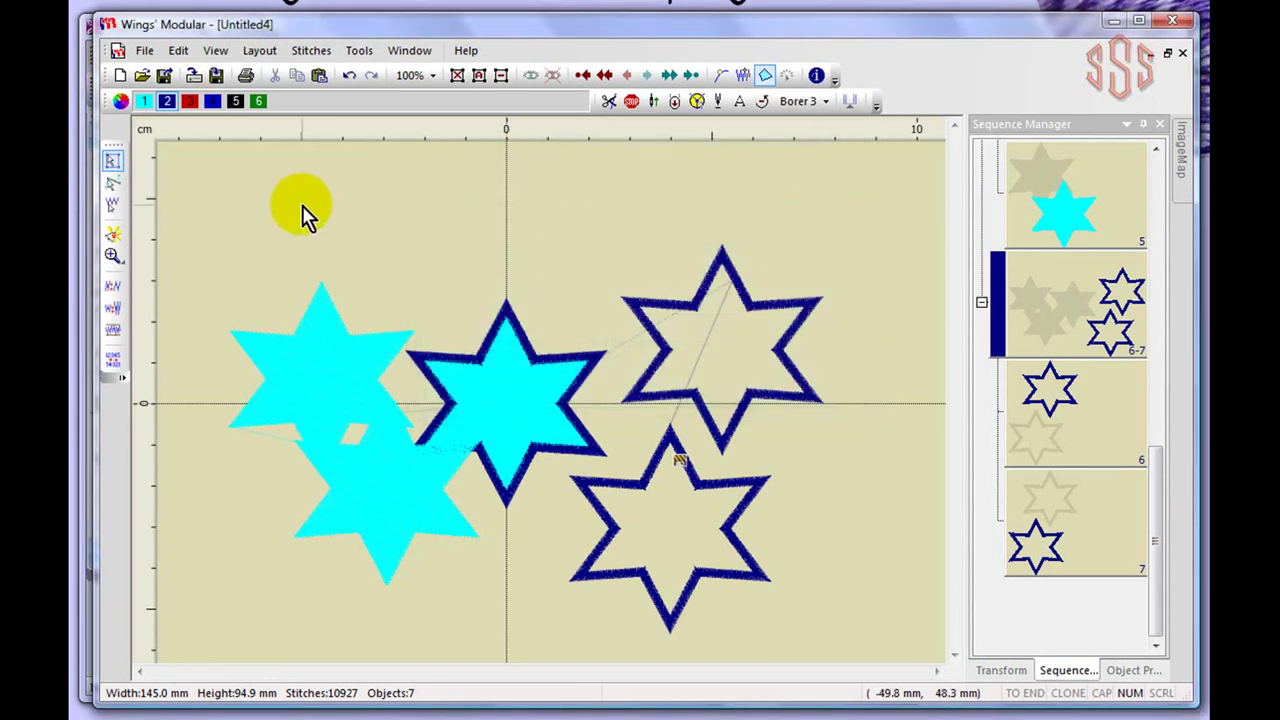
Duplicate the whole design into a new document and return to the Untitled4 design.
click(178, 52)
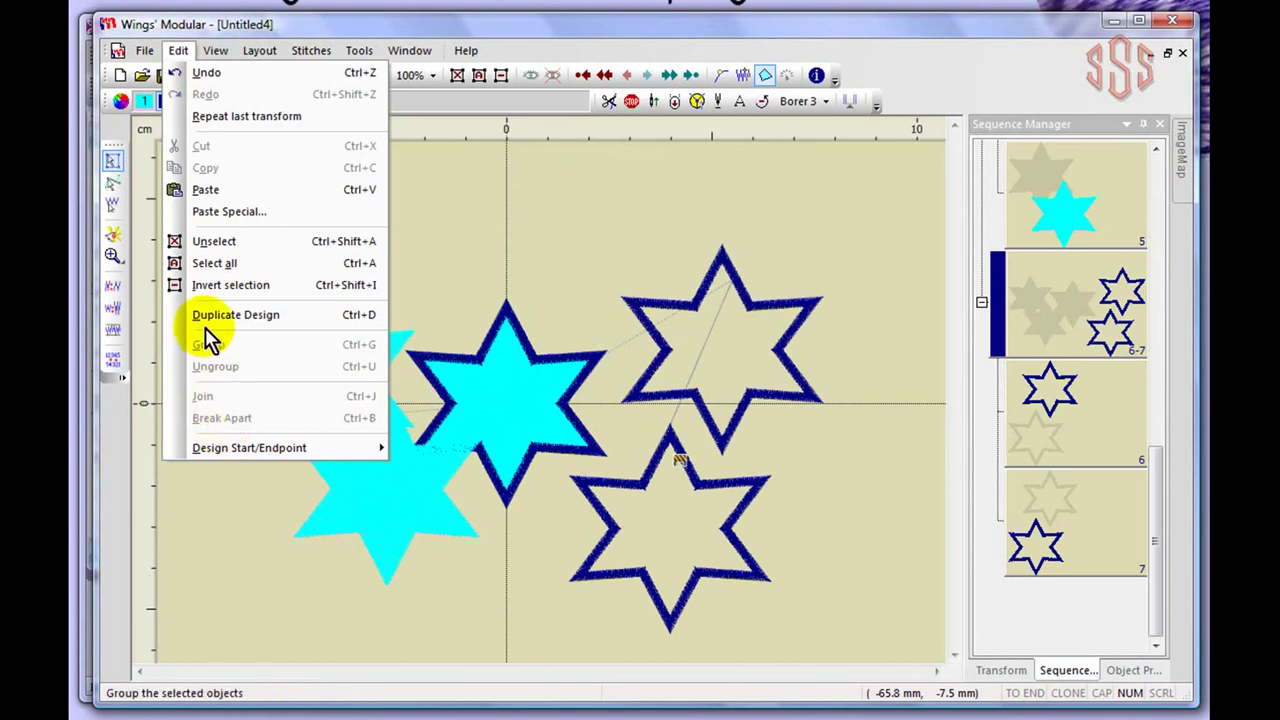
click(266, 314)
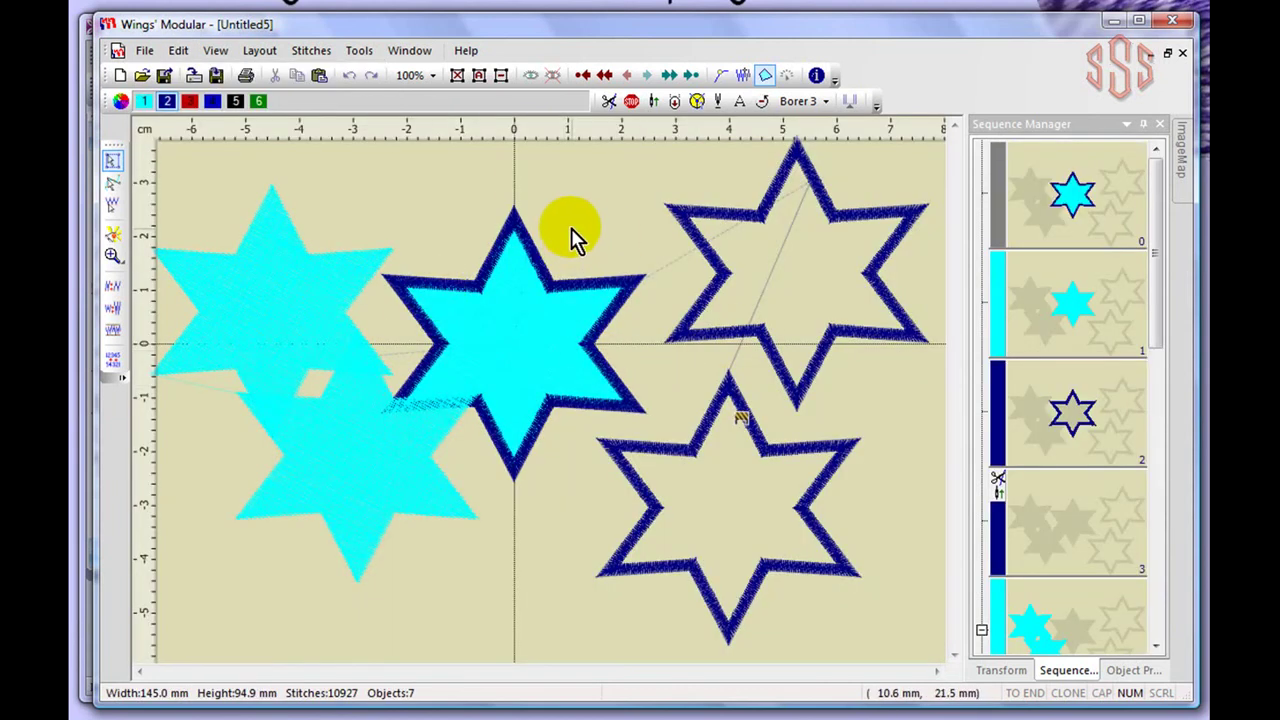
scroll(571, 228, down, 3)
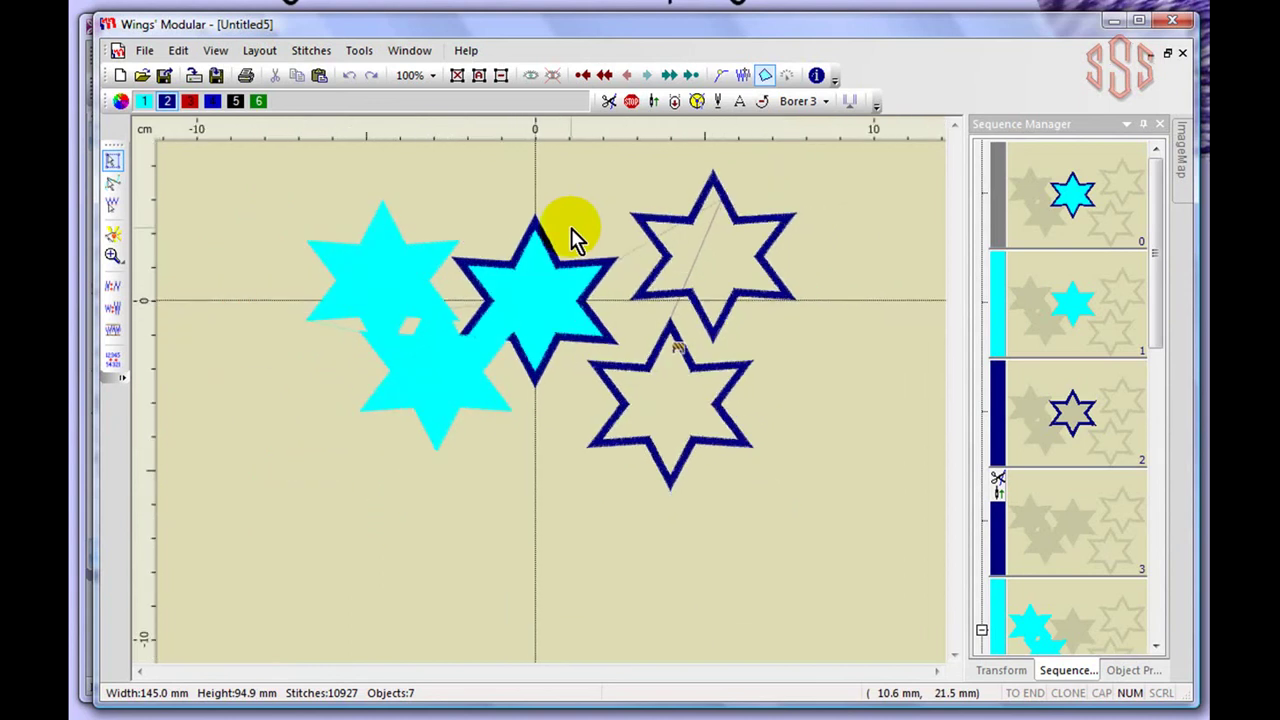
click(412, 50)
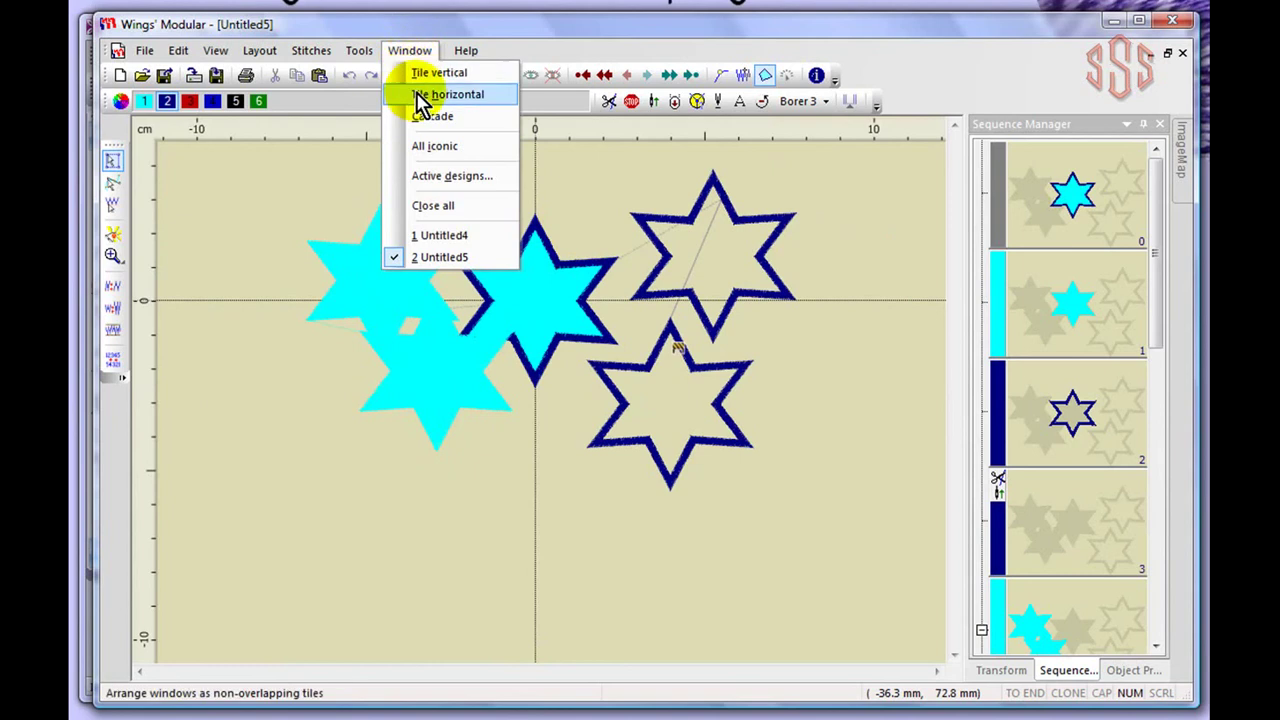
click(445, 237)
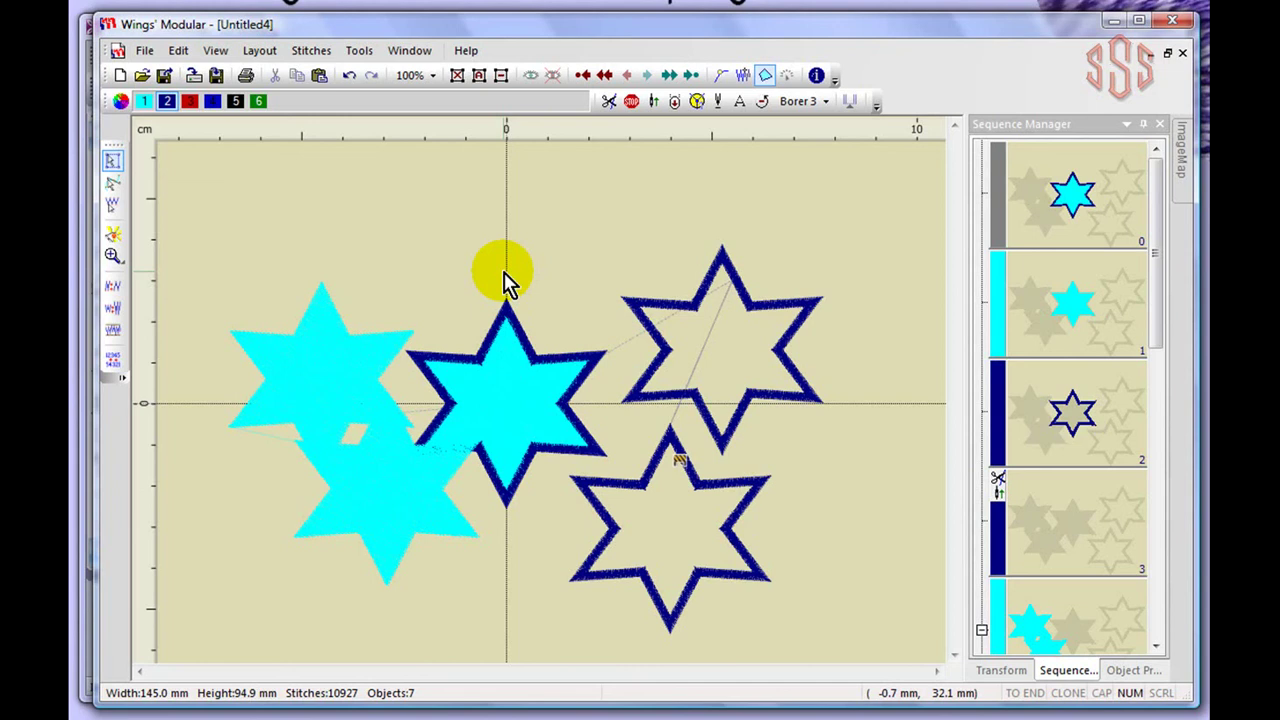
Group the two dark blue outline stars to the right of the central star.
click(180, 52)
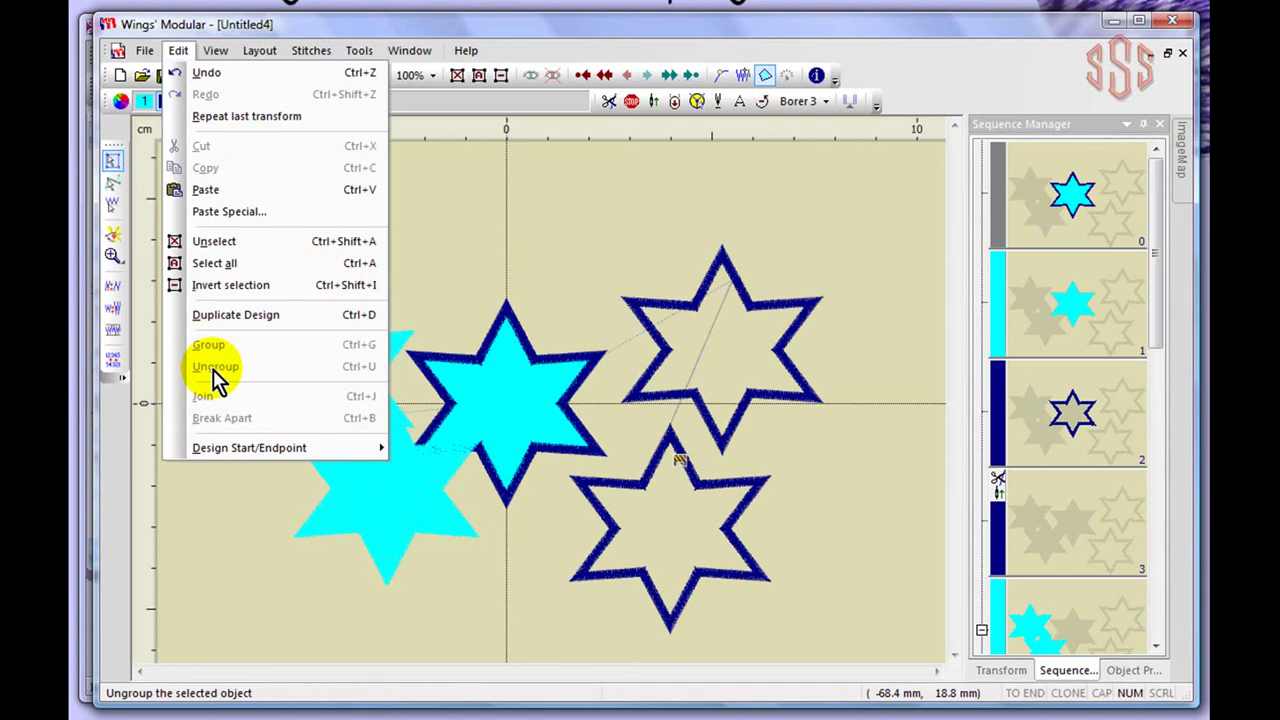
click(831, 221)
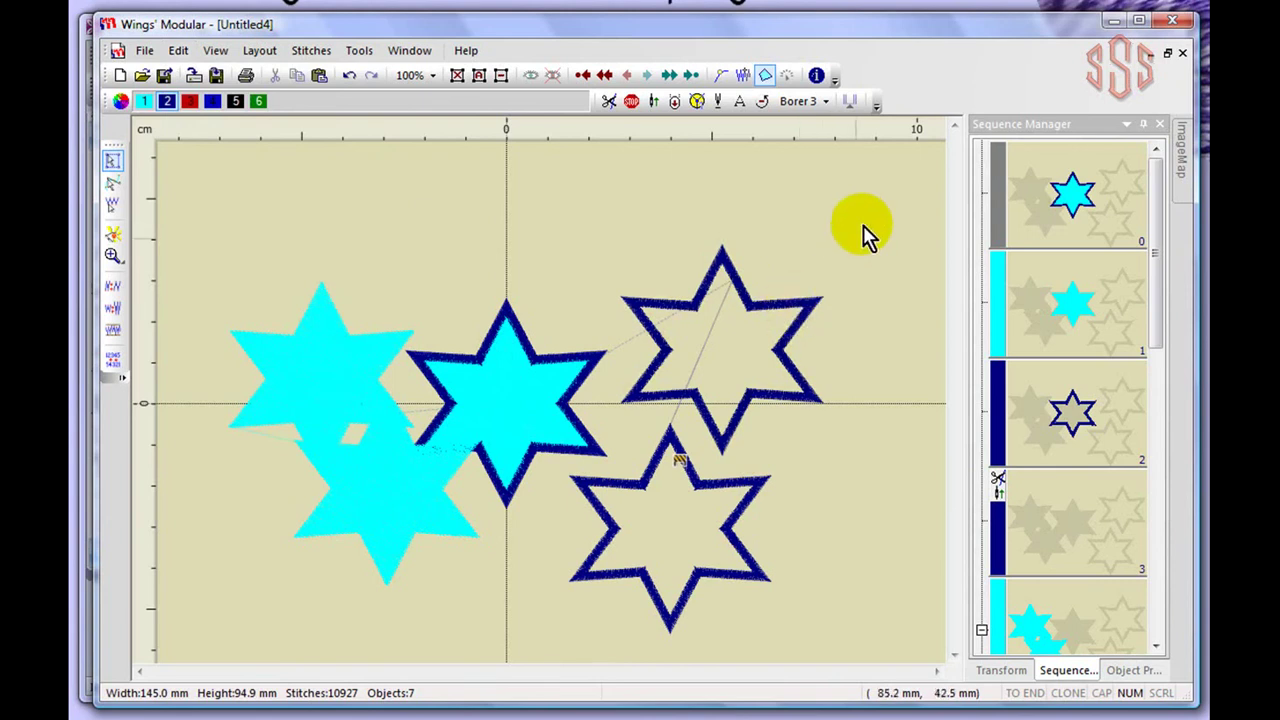
drag(914, 192, 510, 630)
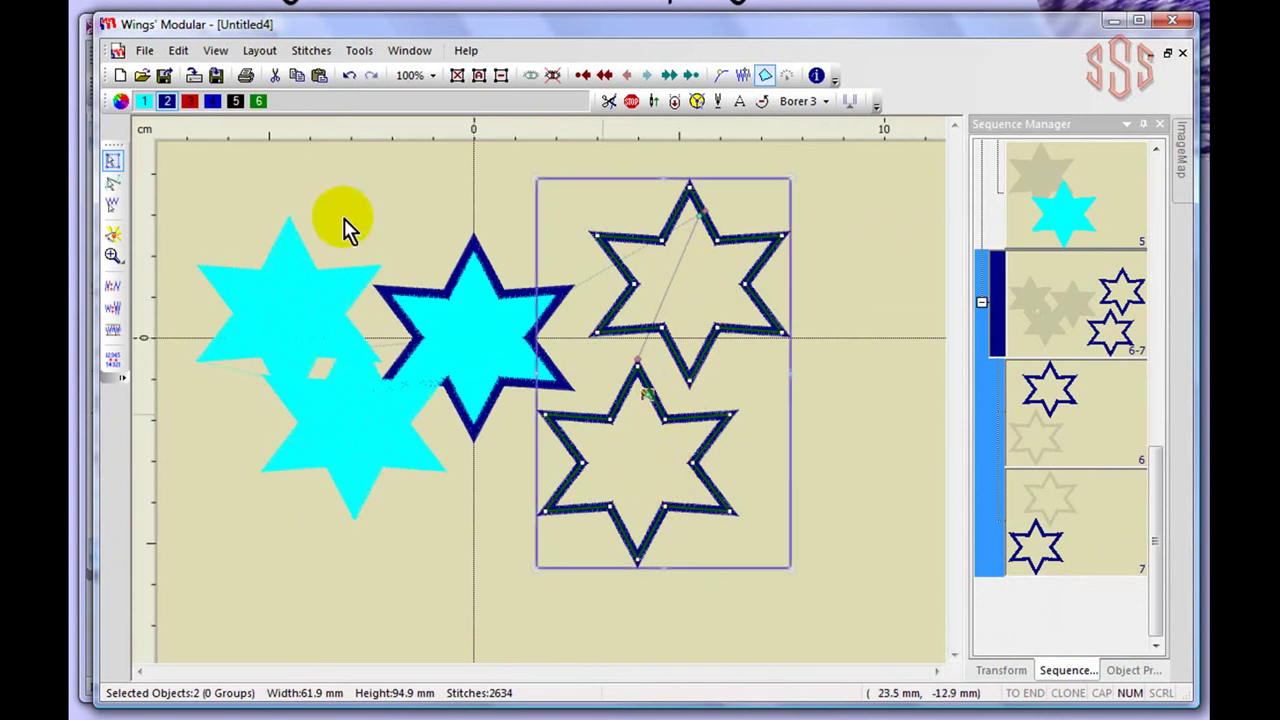
click(178, 51)
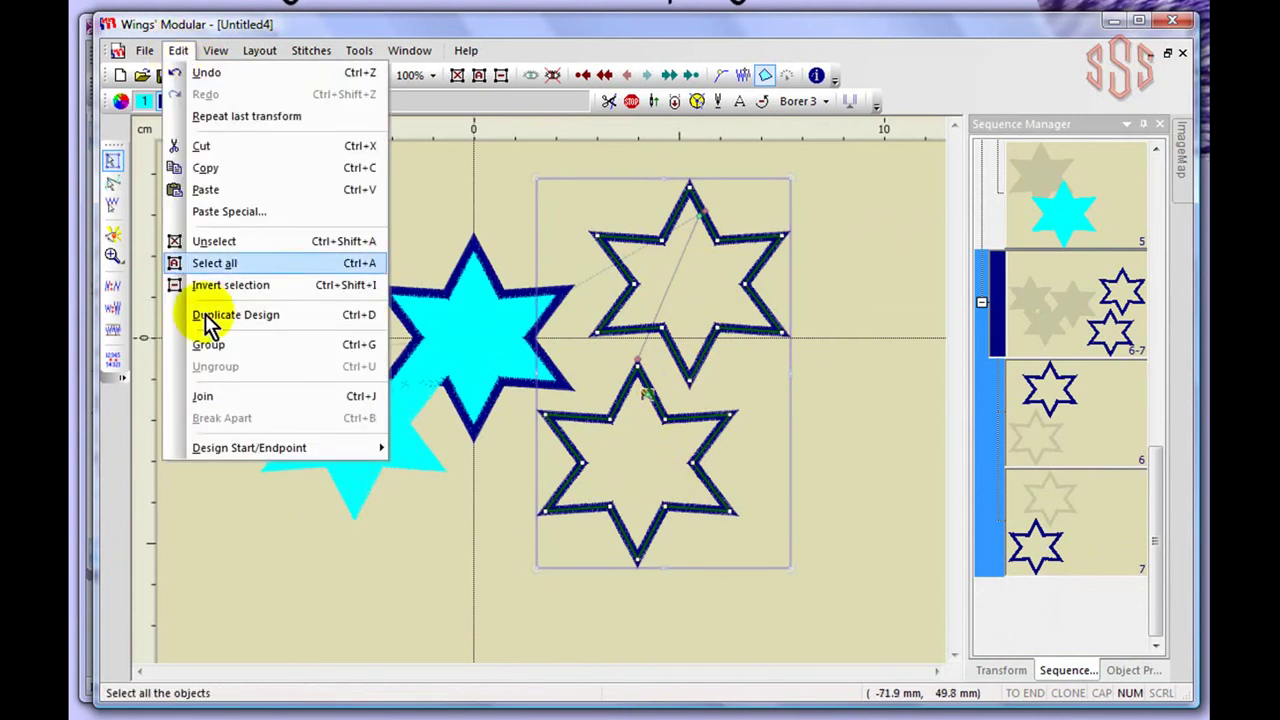
click(218, 344)
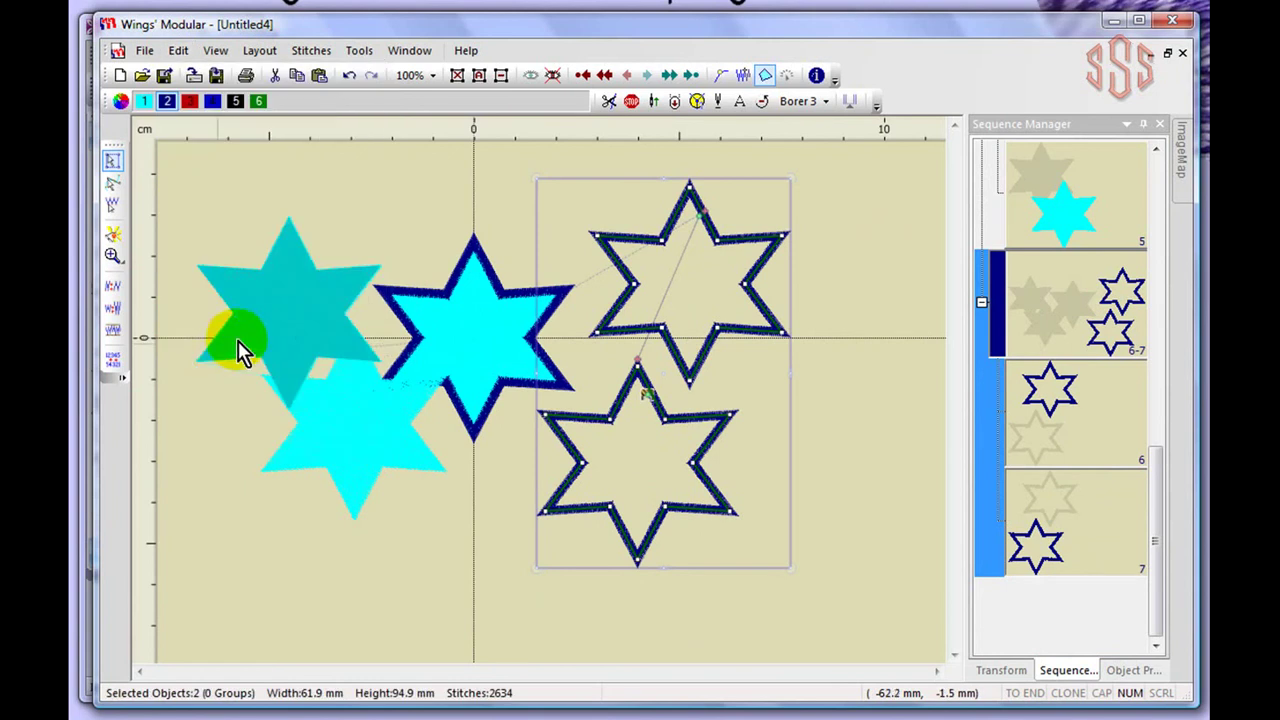
Select the grouped outline stars and move them together farther right of the central star.
click(874, 218)
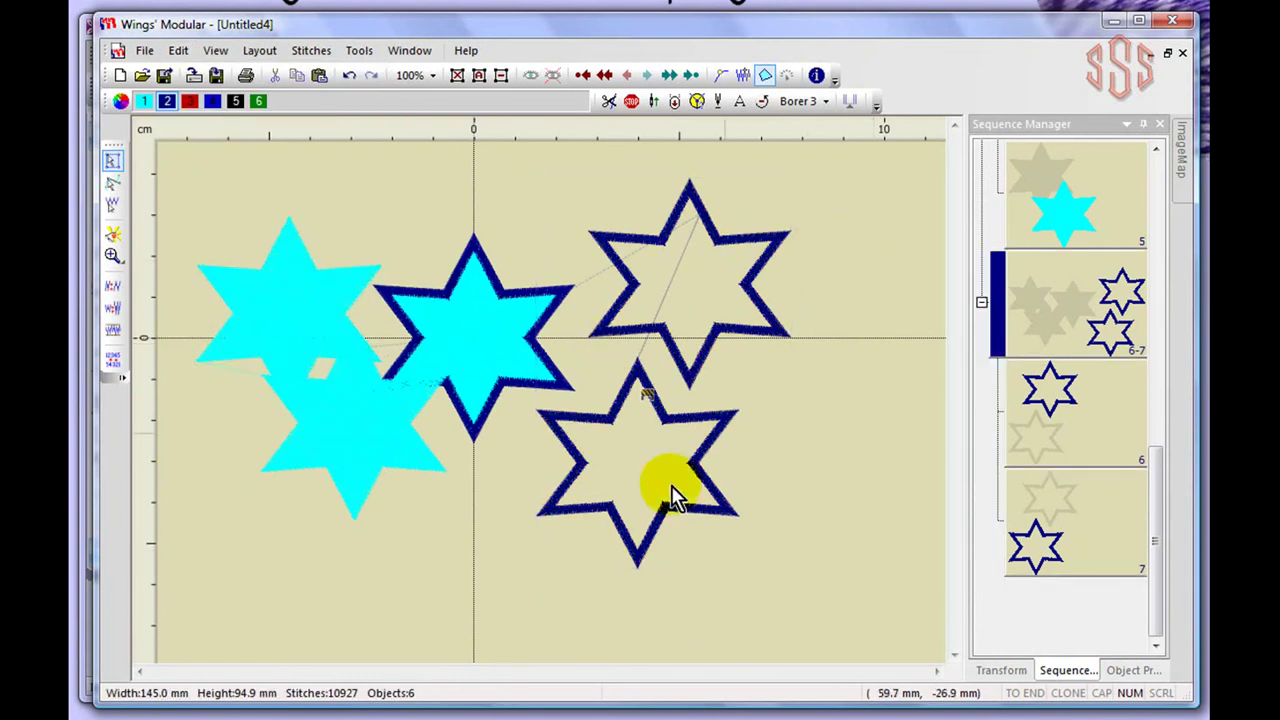
click(715, 230)
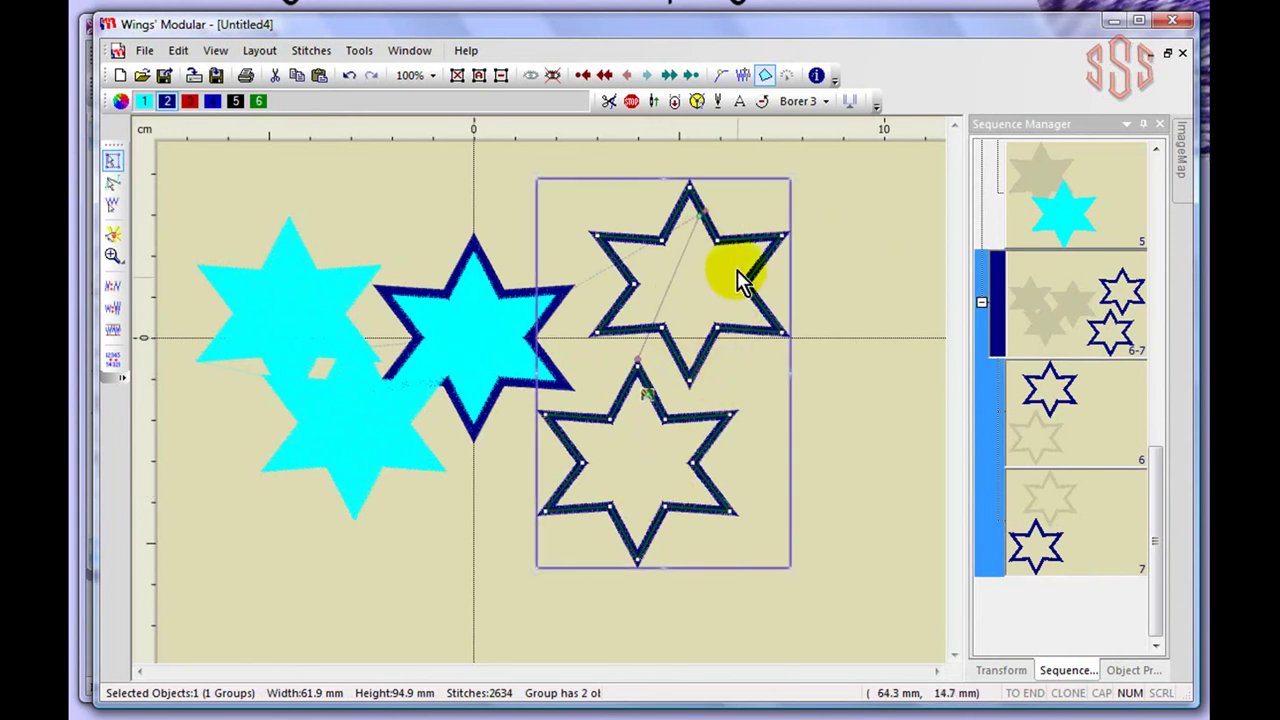
drag(735, 253, 836, 232)
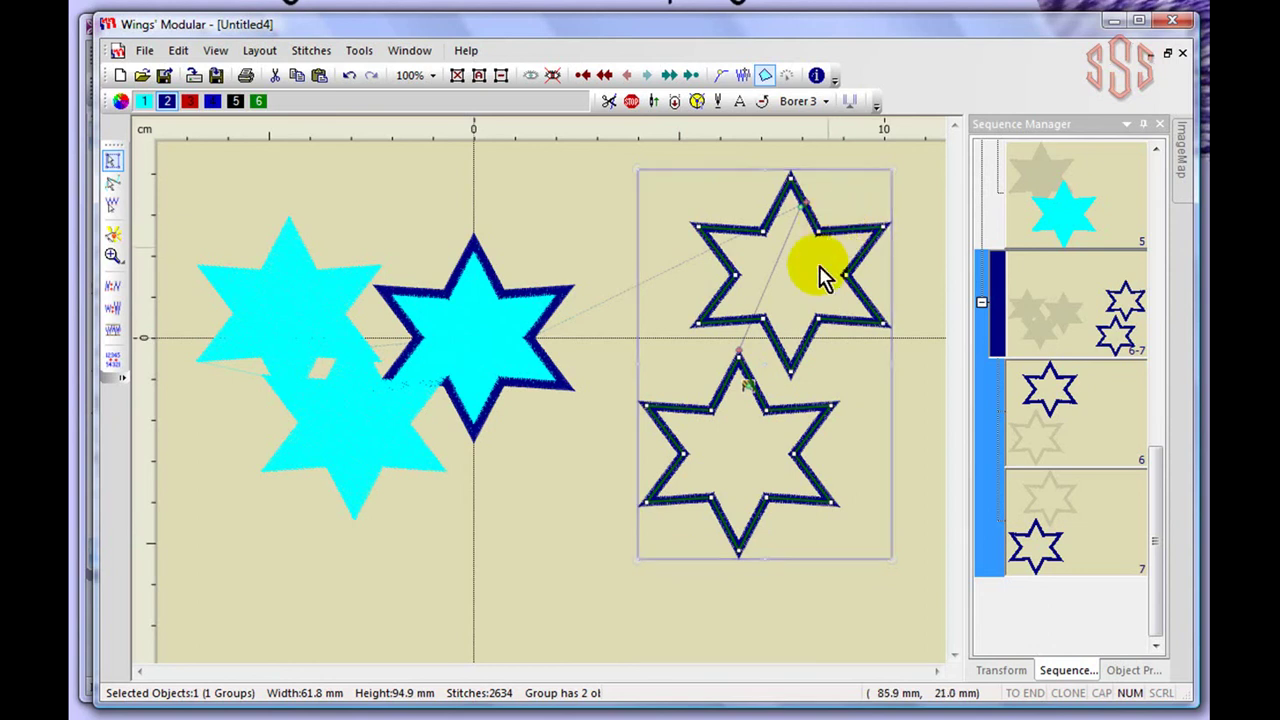
Ungroup the two outline stars and check that each one can be selected separately.
click(177, 52)
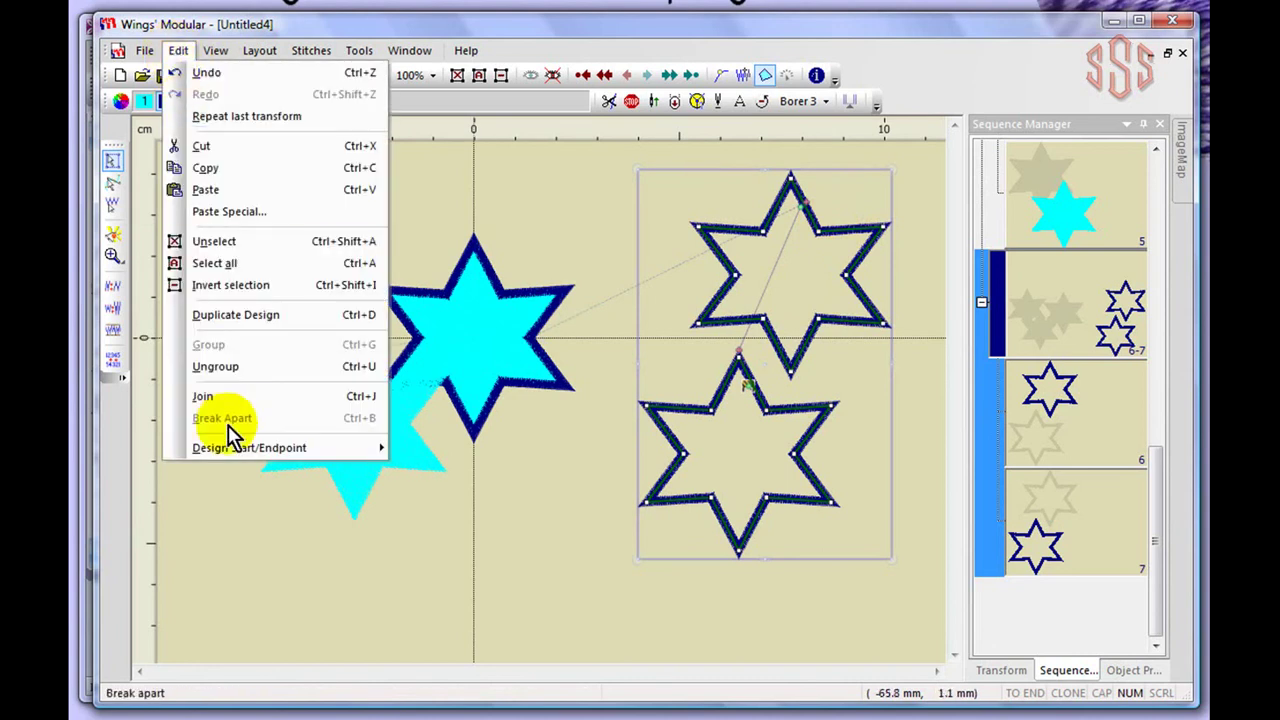
click(216, 366)
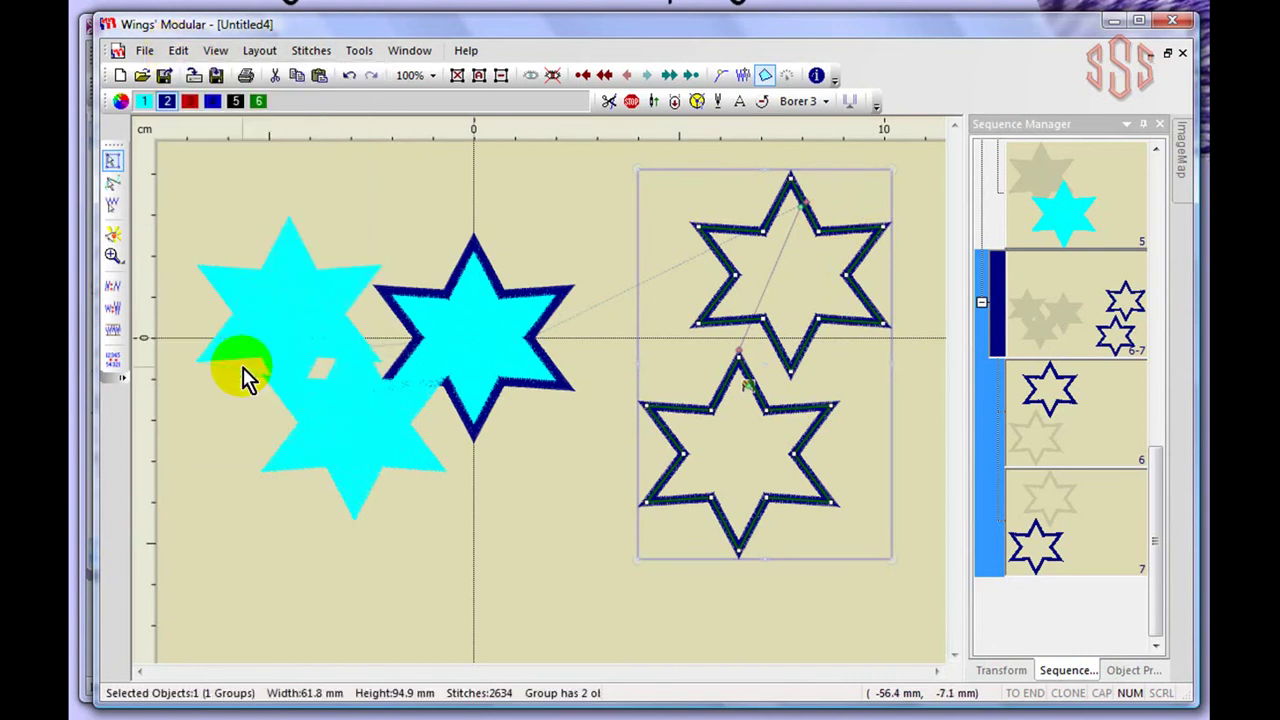
click(534, 543)
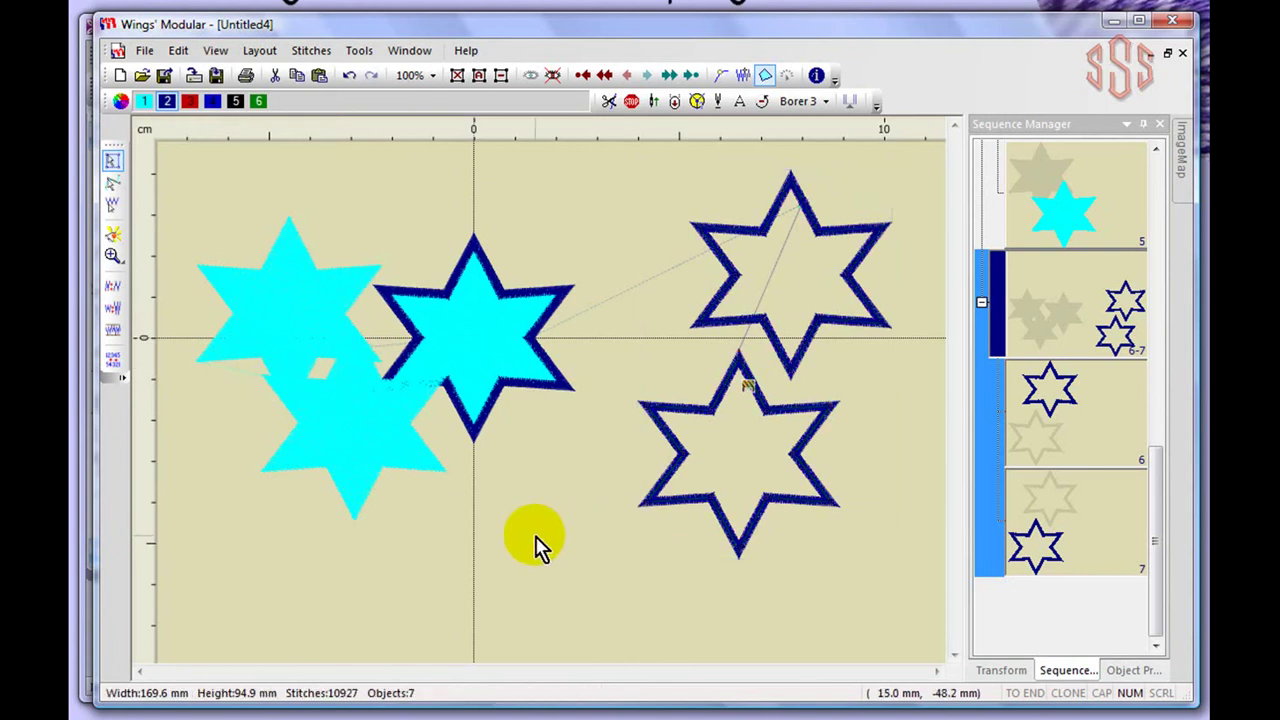
click(735, 322)
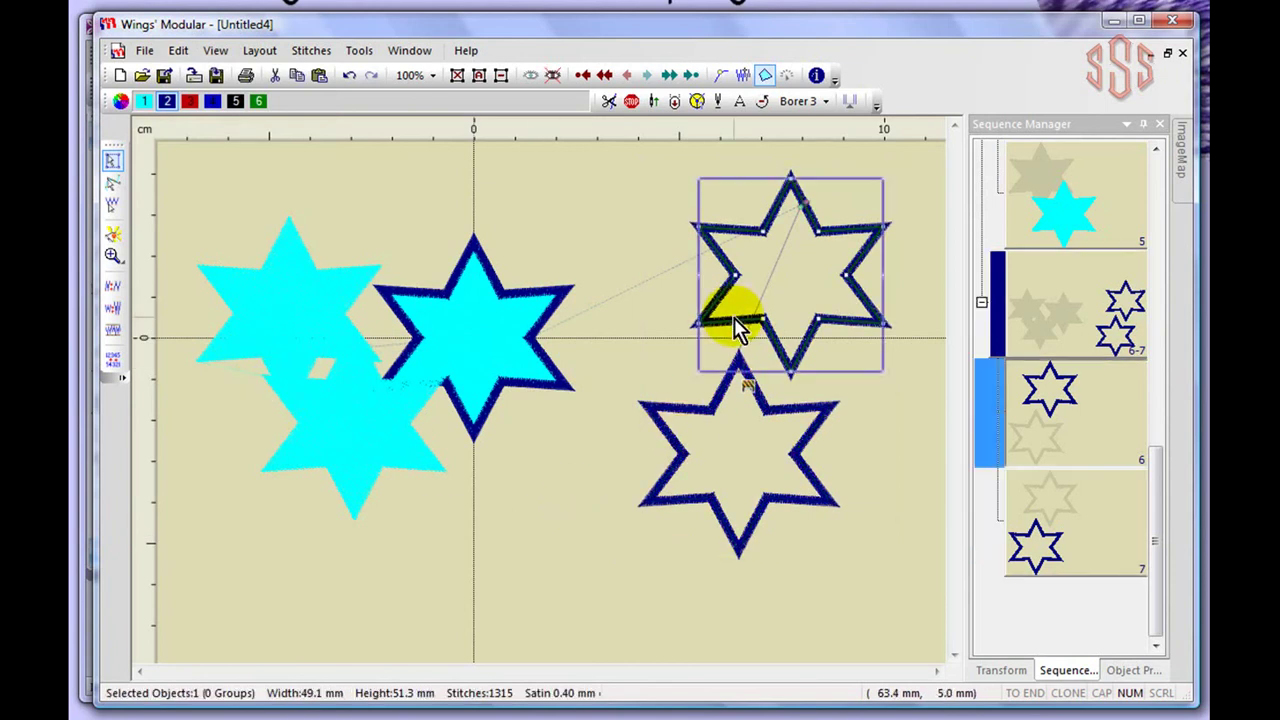
click(713, 412)
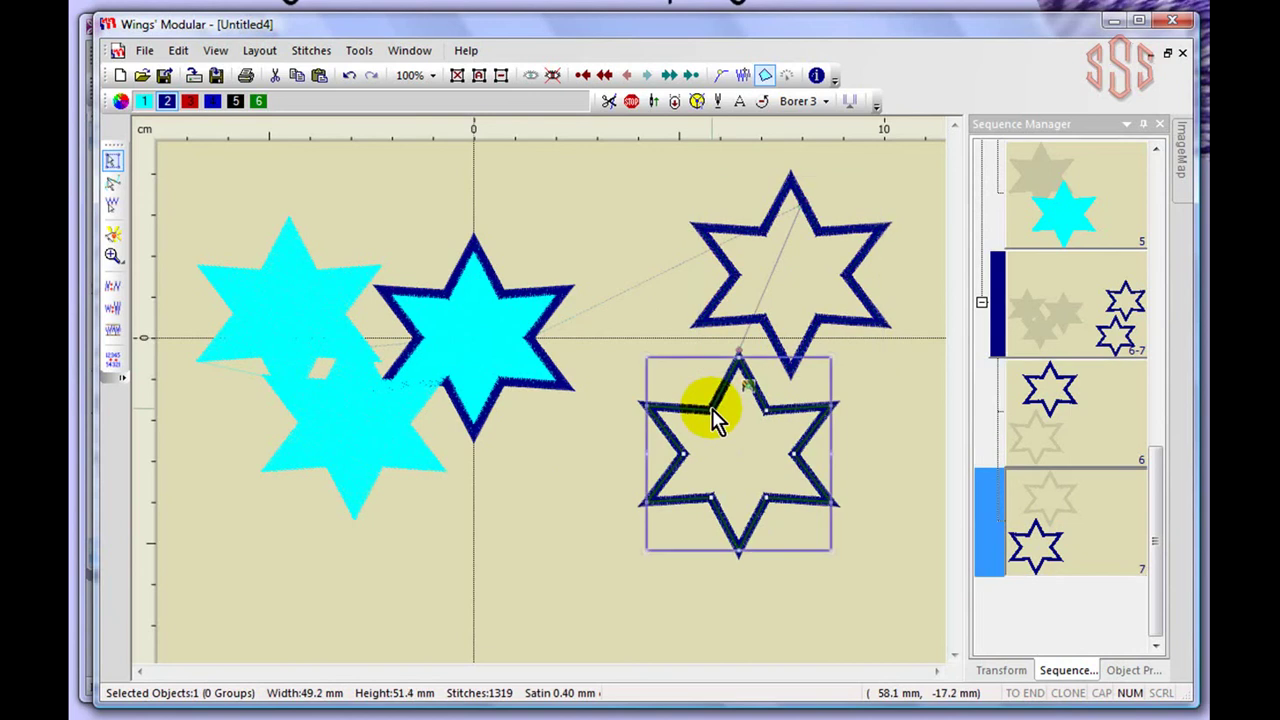
click(569, 205)
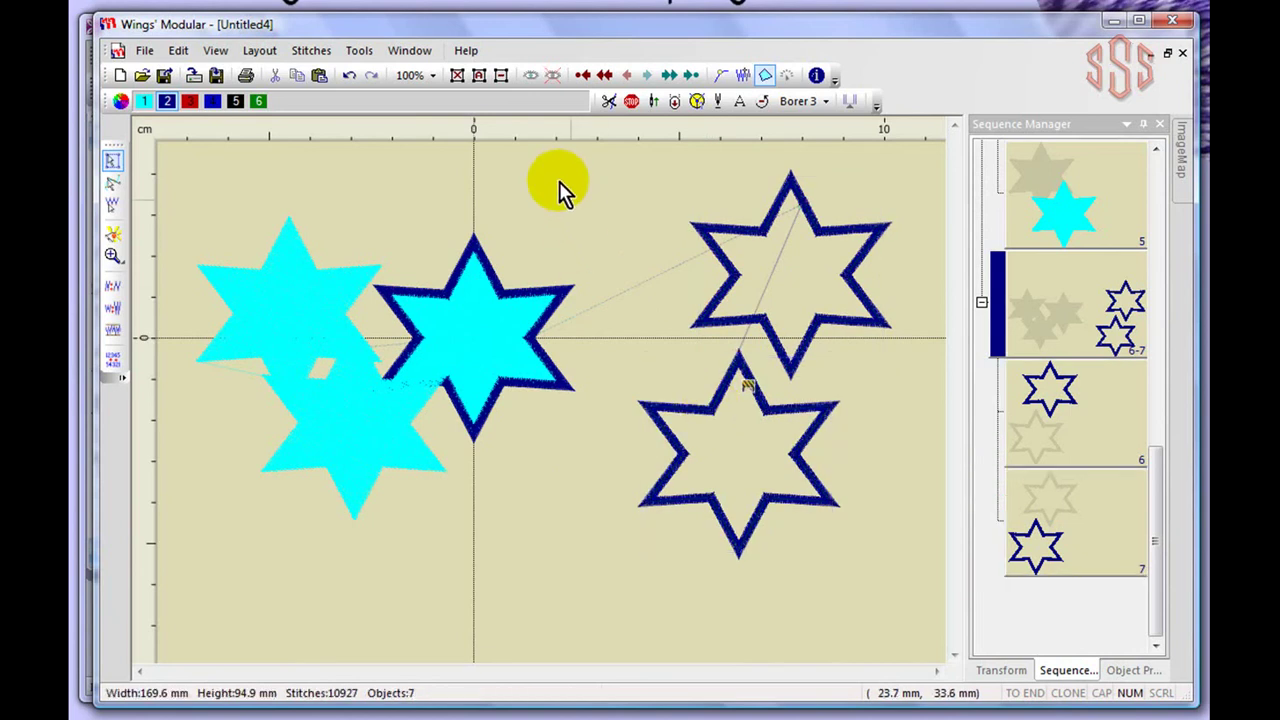
Select all objects in the design and group them.
click(479, 77)
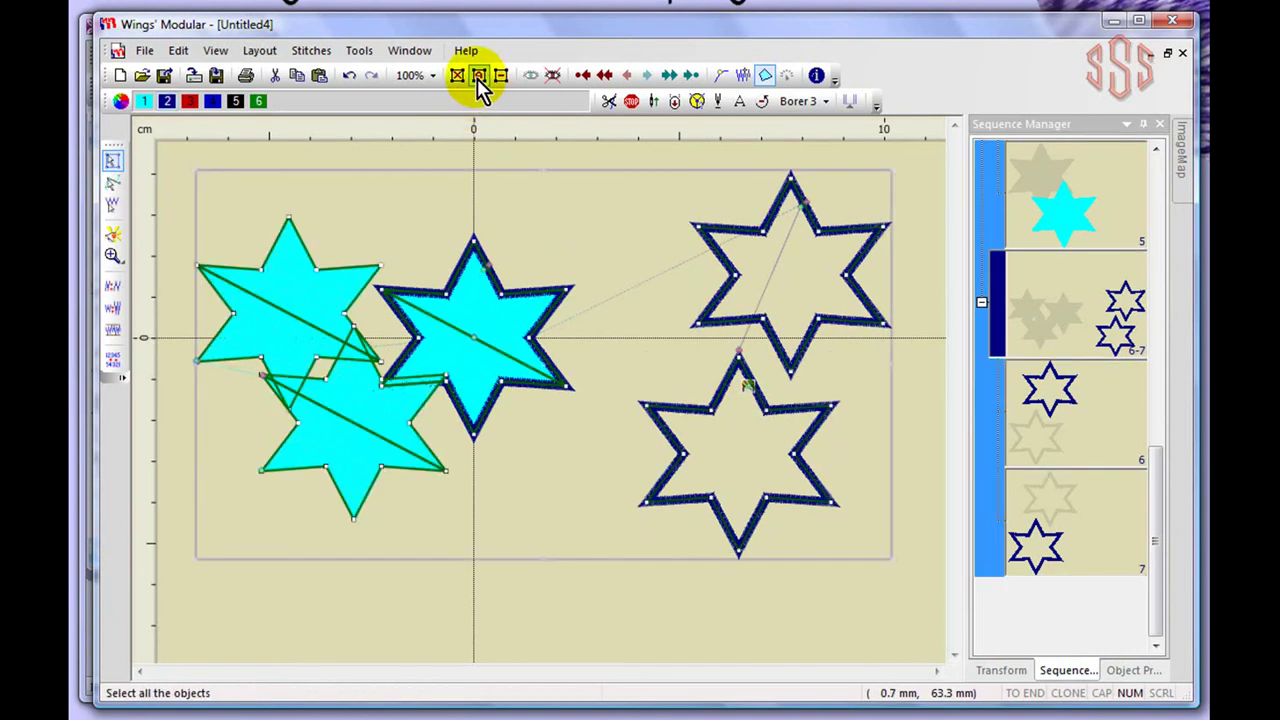
click(179, 51)
click(208, 344)
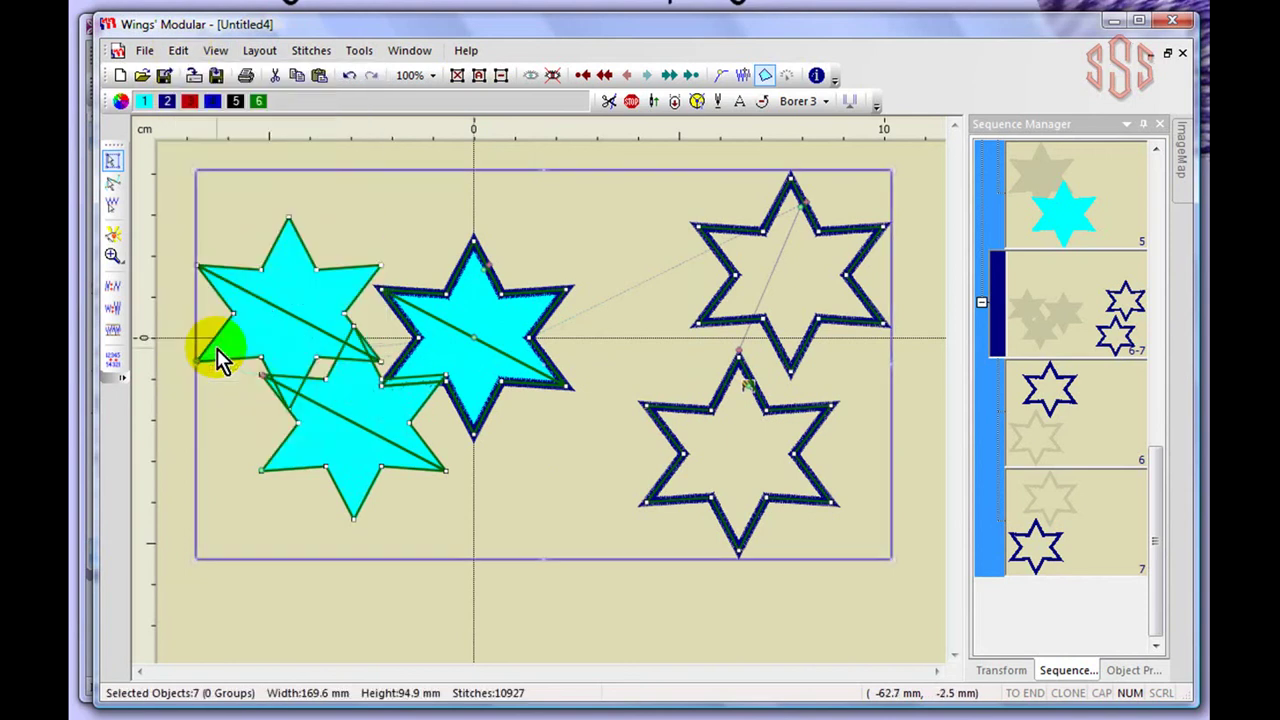
Move the grouped design about 11 mm left and slightly down, and ungroup it.
click(572, 607)
drag(474, 362, 471, 309)
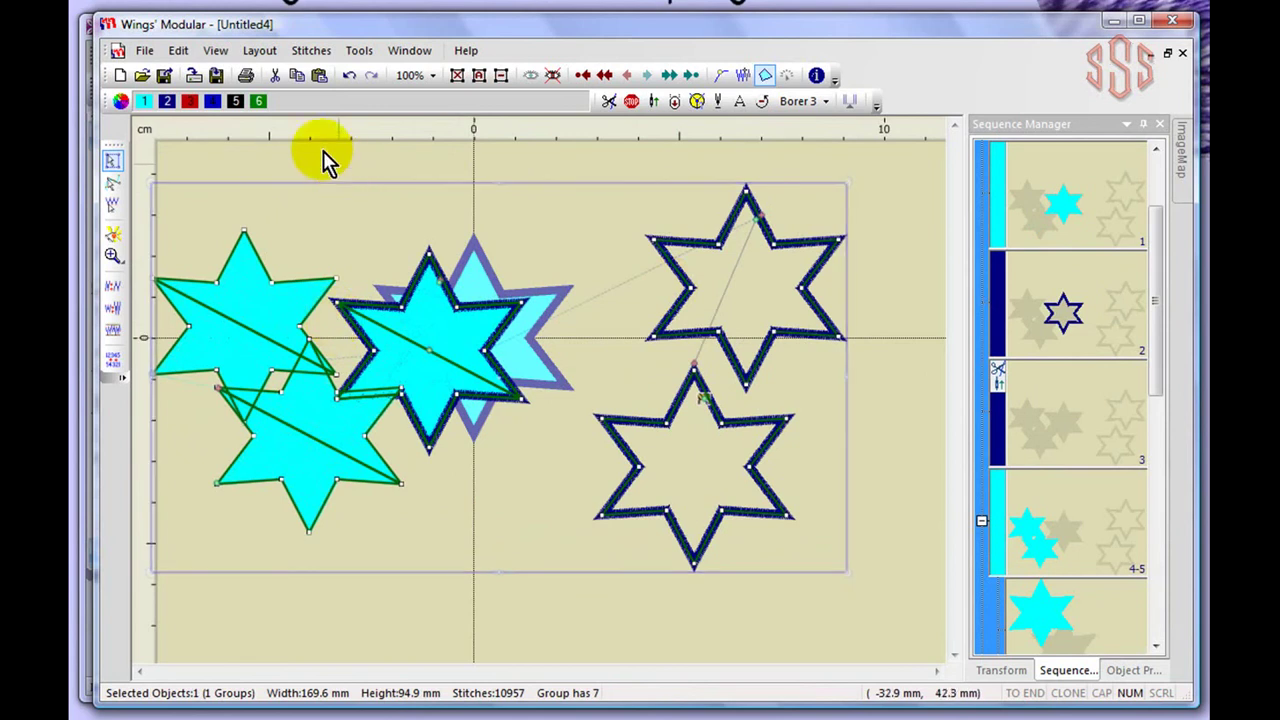
click(180, 52)
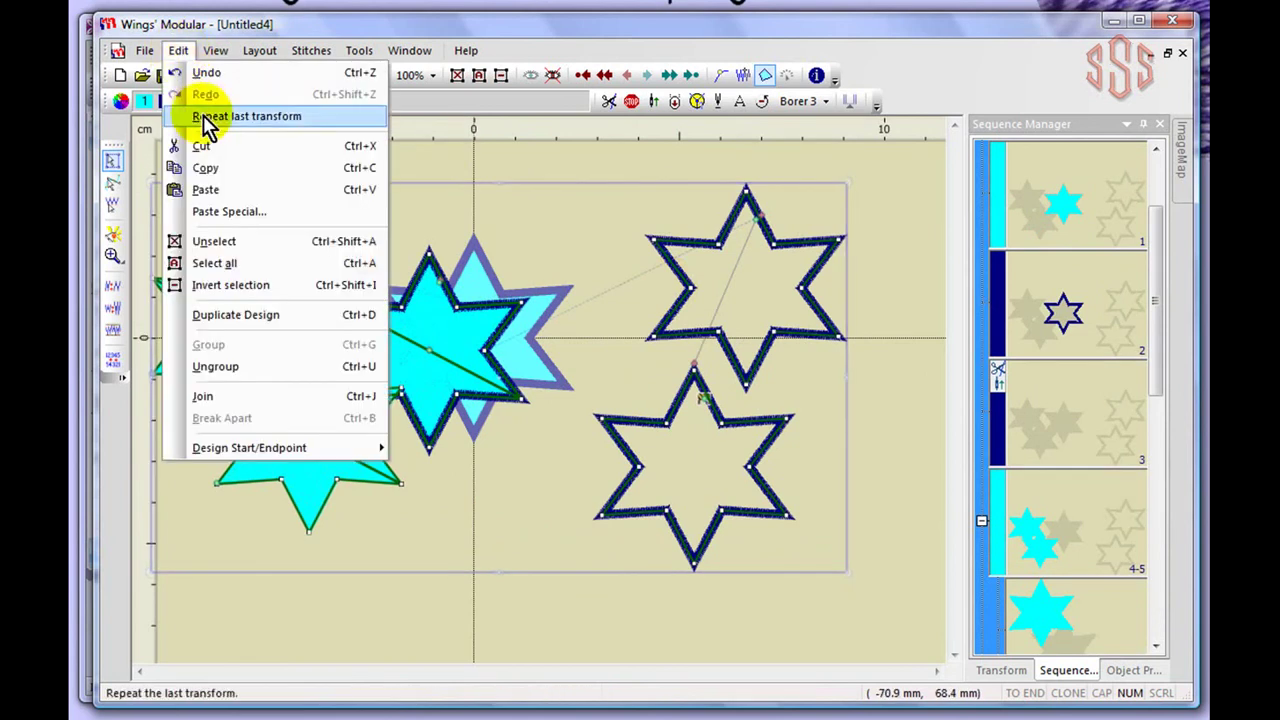
click(216, 367)
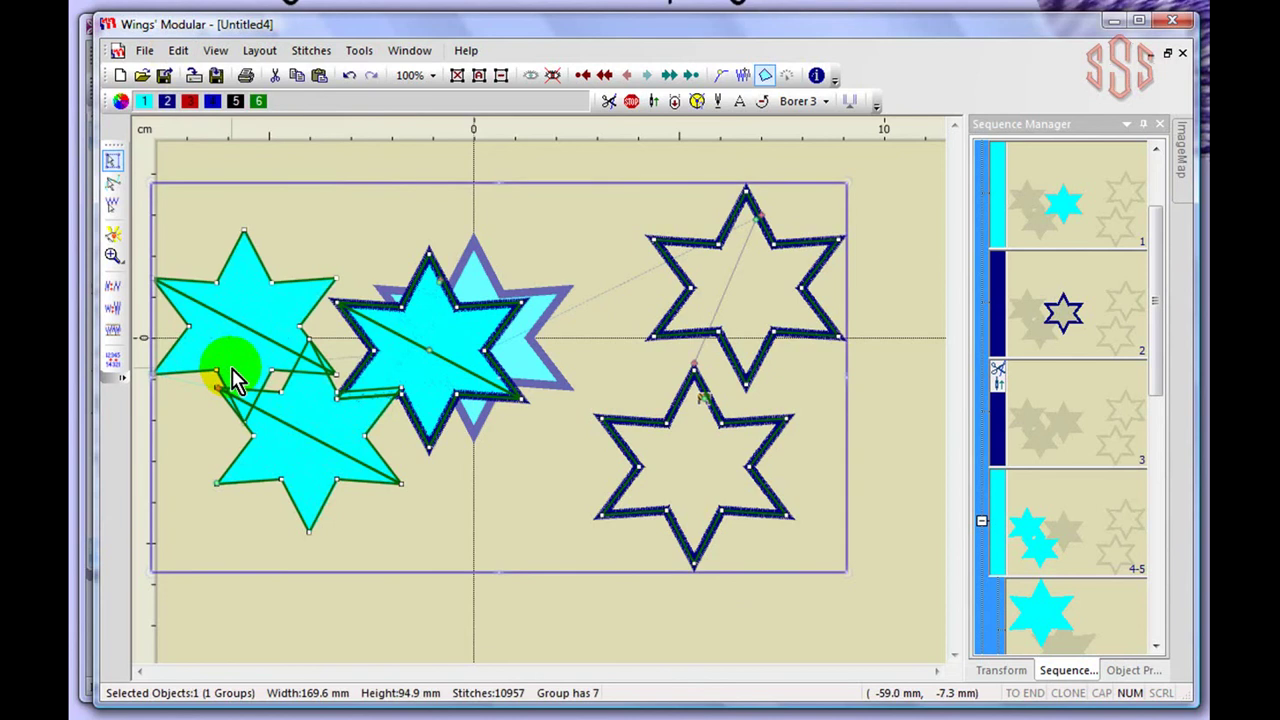
click(420, 611)
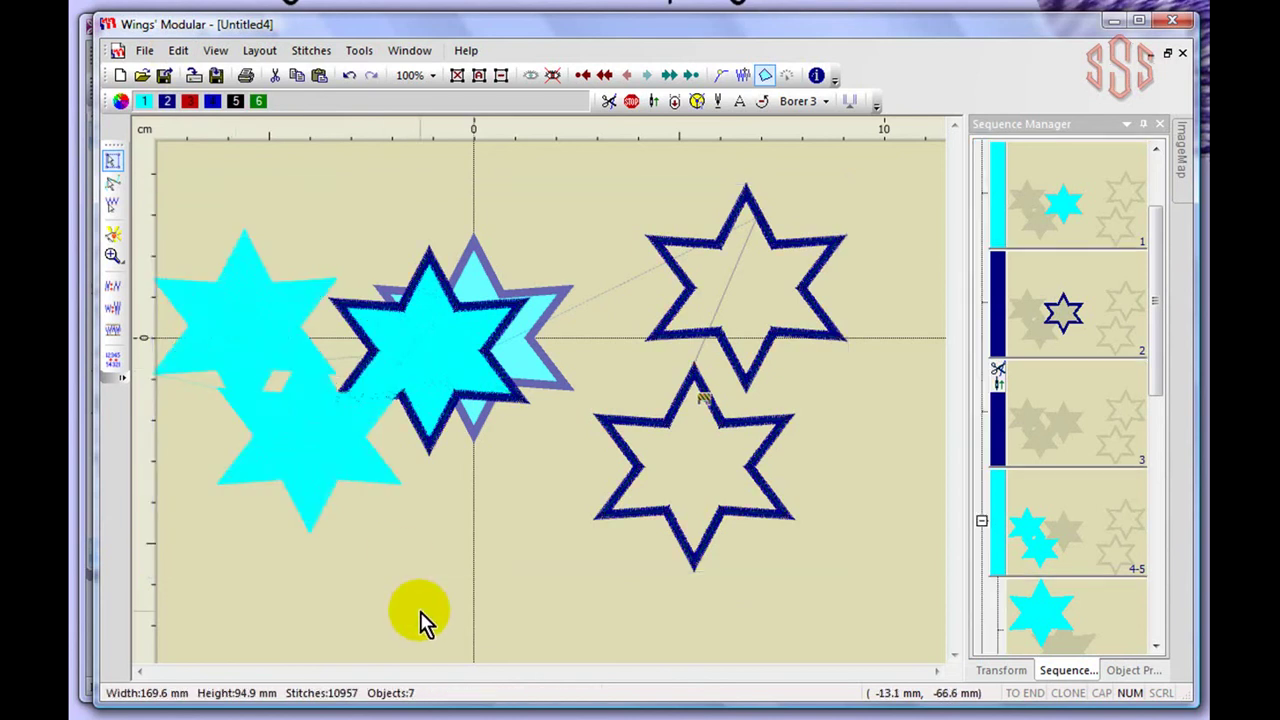
Check that the two dark blue outline stars beside the central star are separate objects before joining.
click(178, 52)
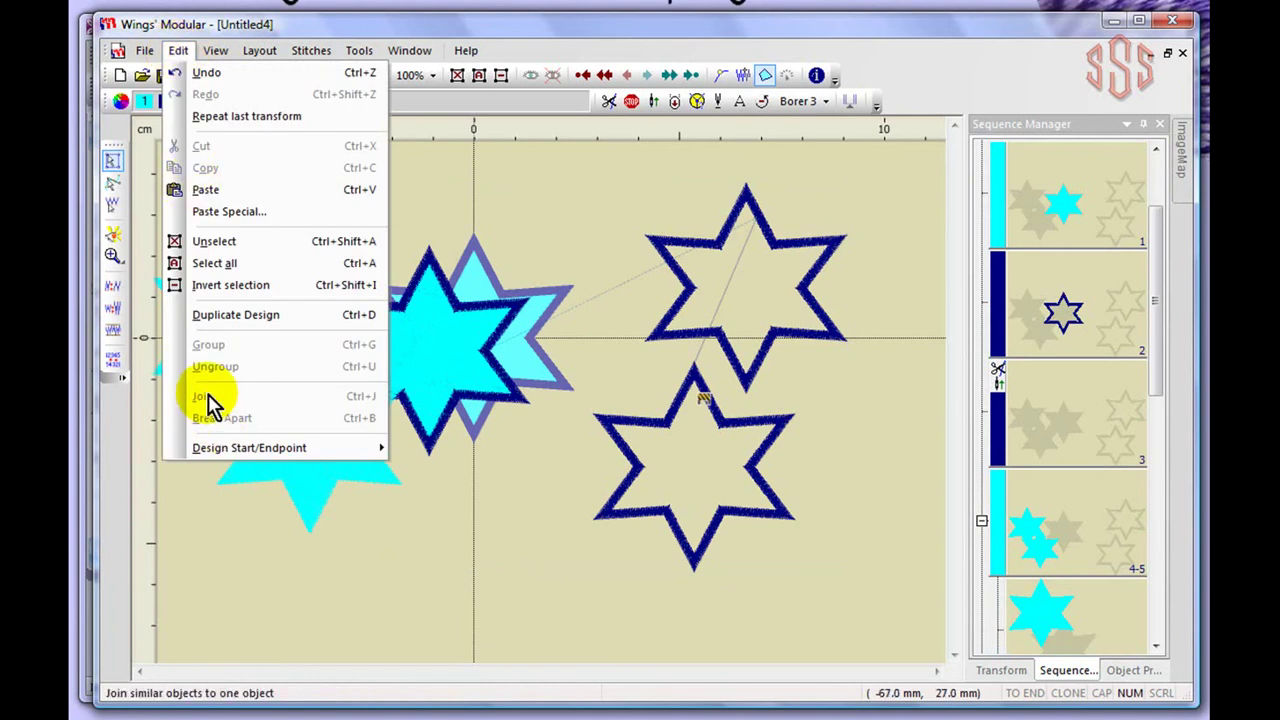
click(892, 208)
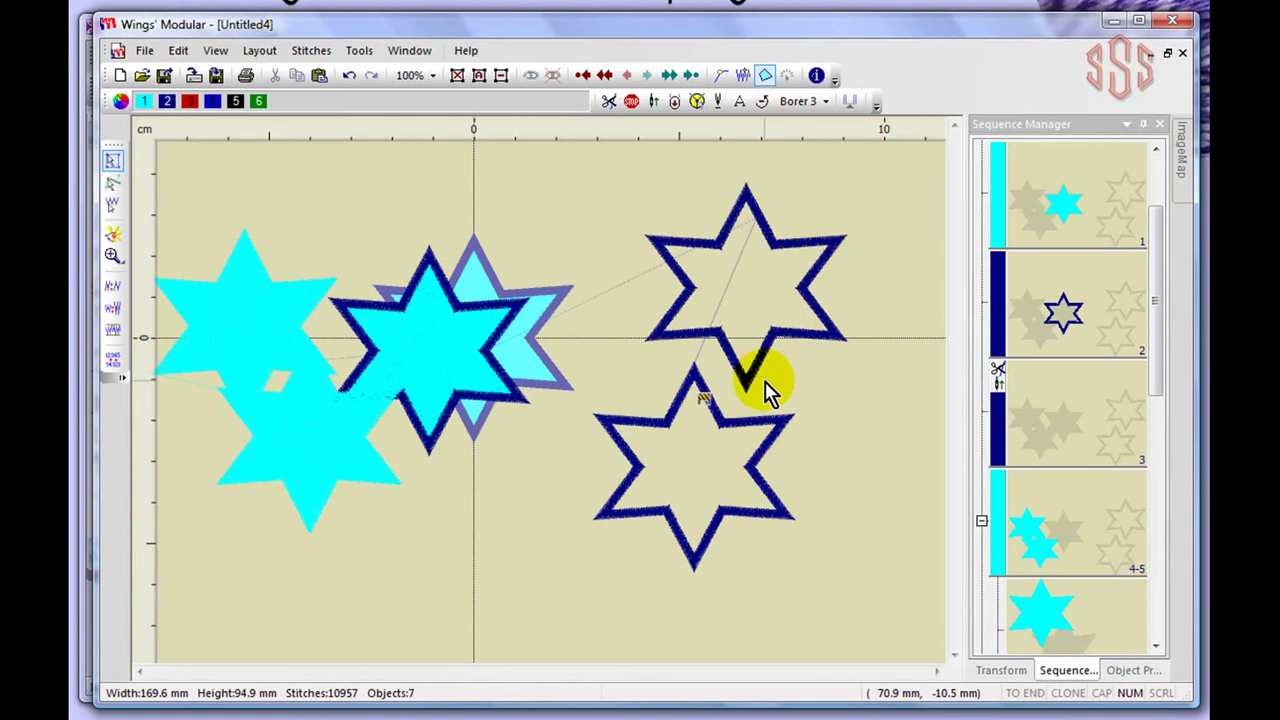
click(674, 250)
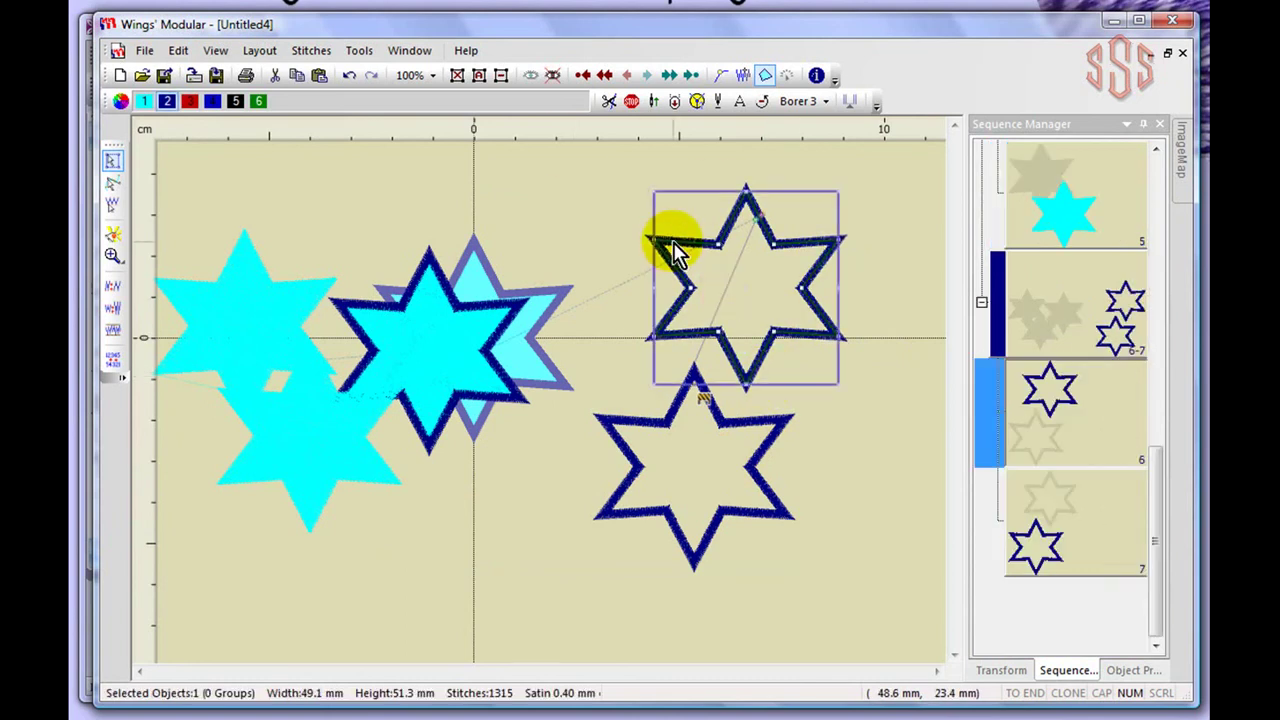
click(768, 430)
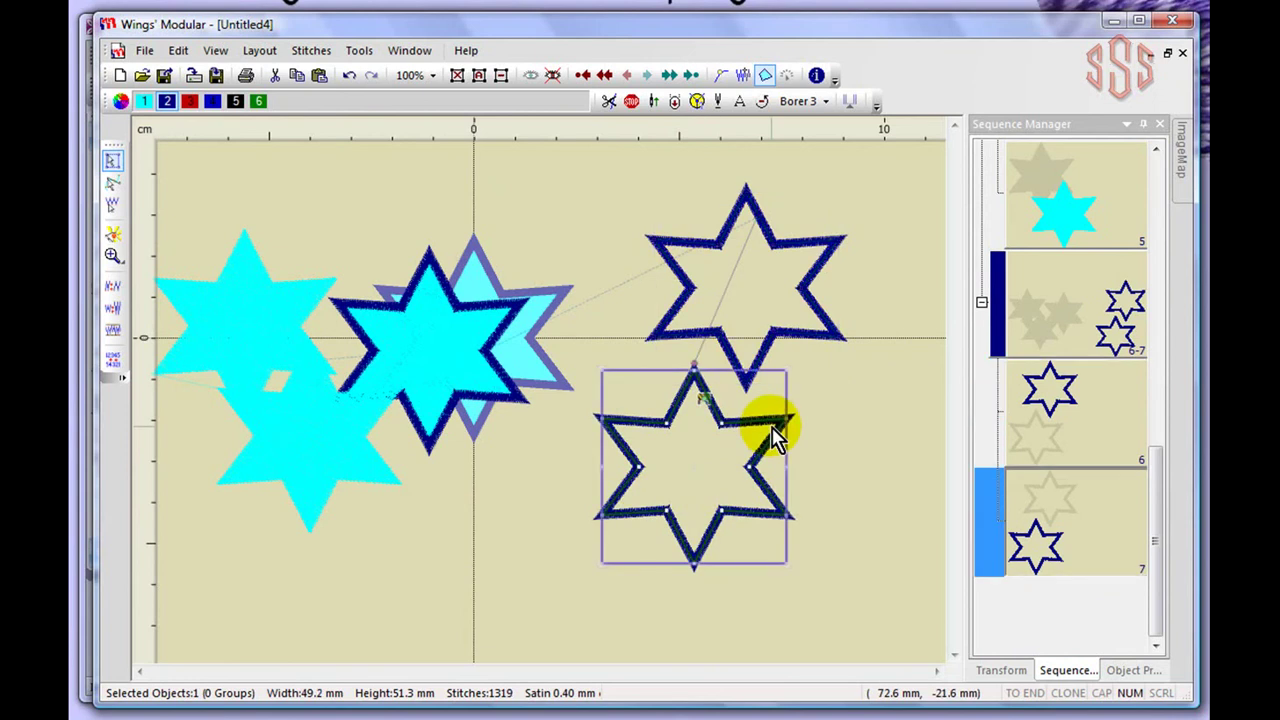
click(902, 242)
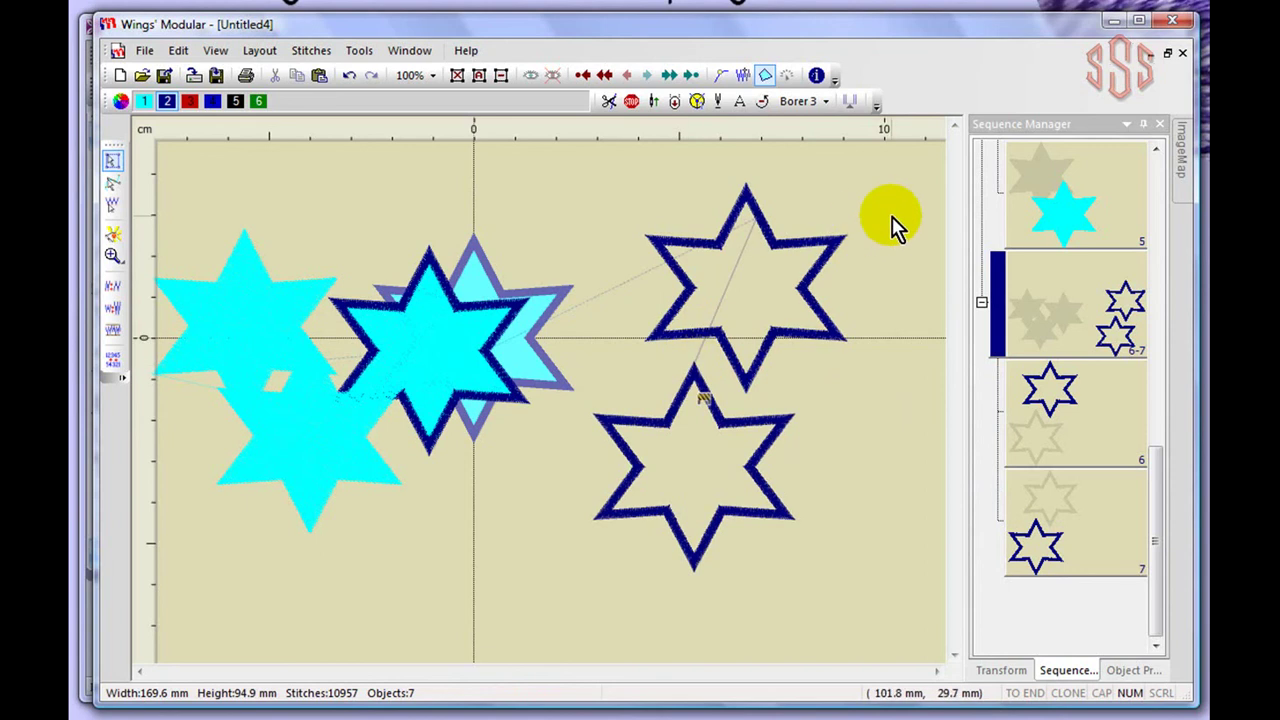
Join the two dark blue outline stars into one object and check that they select together.
drag(916, 158, 566, 603)
click(178, 51)
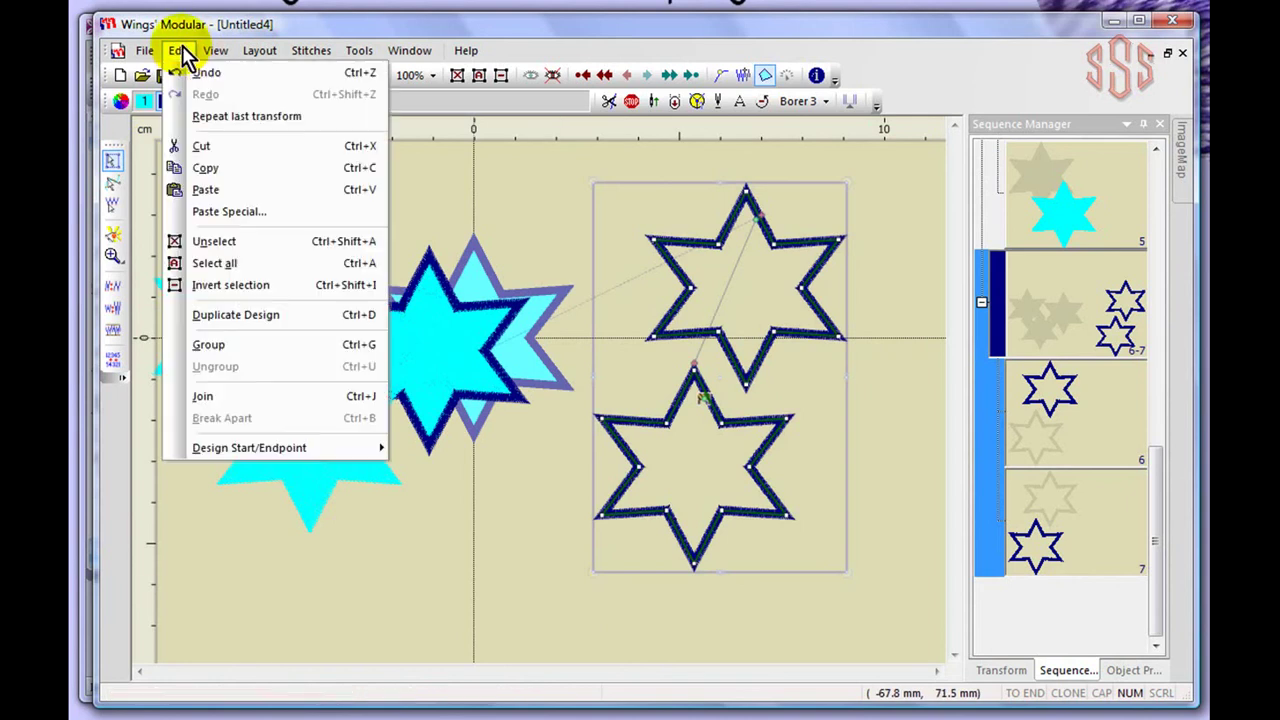
click(228, 399)
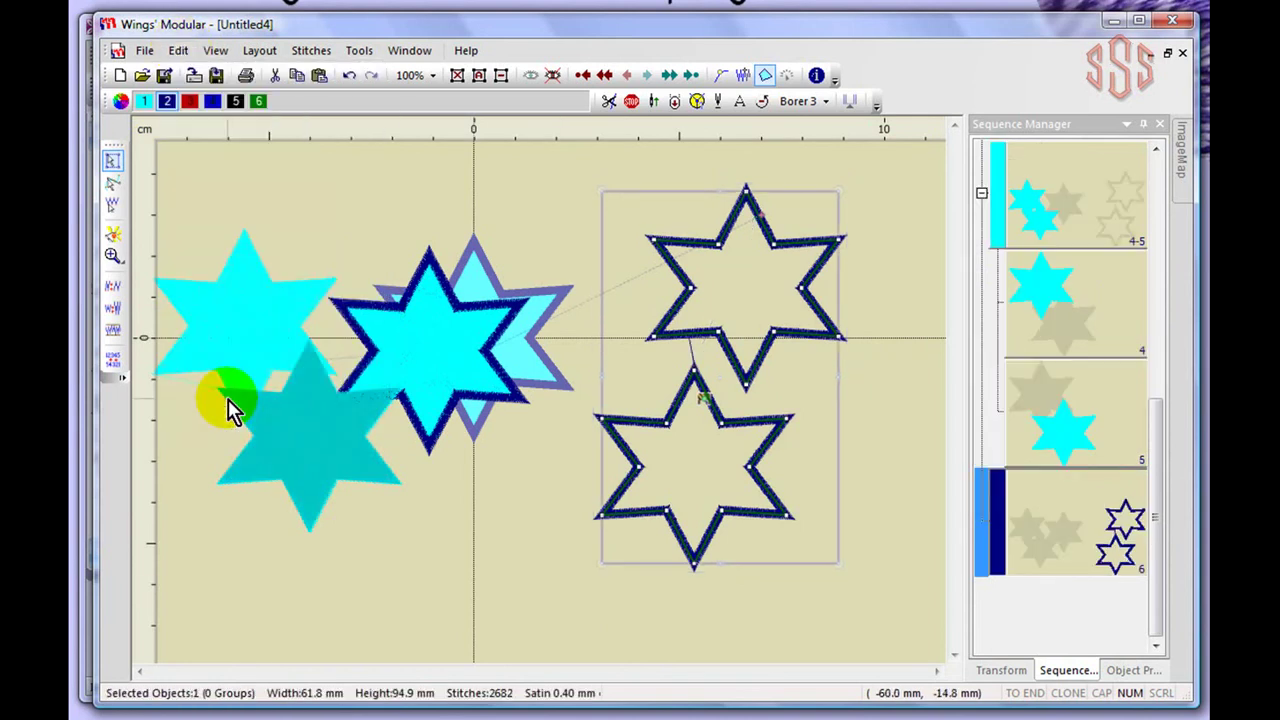
click(900, 212)
click(838, 240)
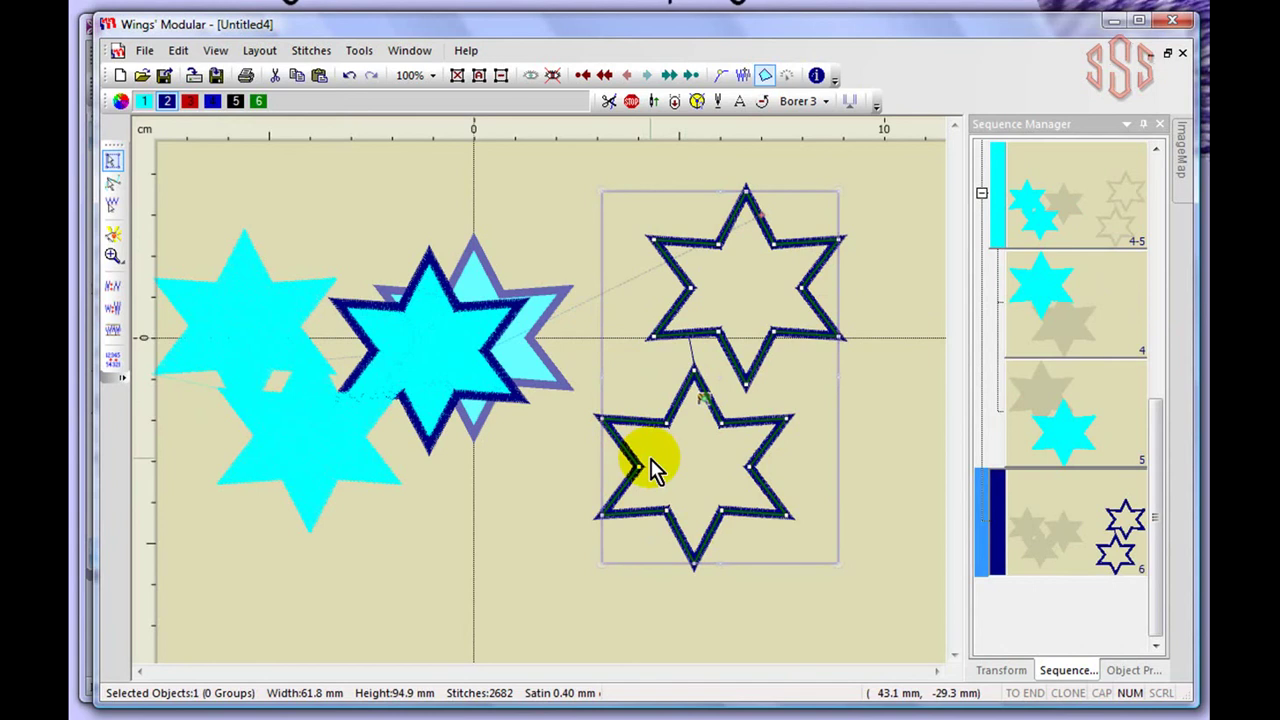
click(904, 193)
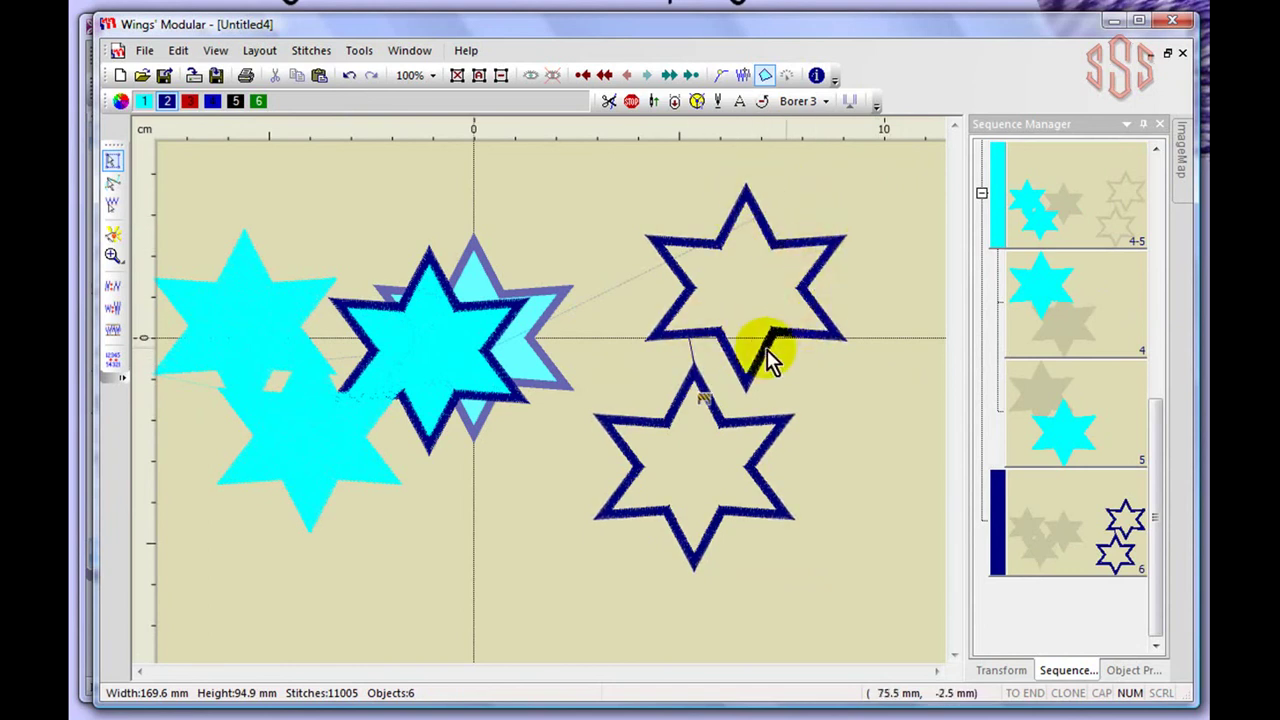
click(693, 350)
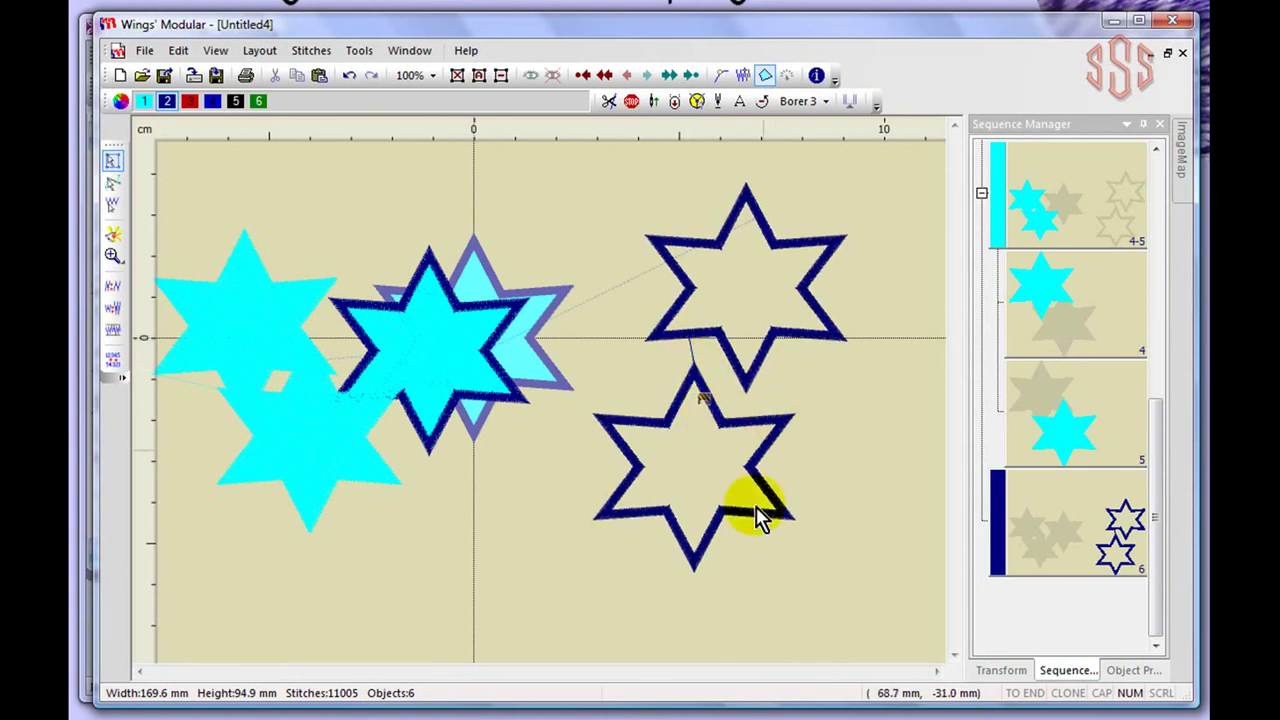
click(677, 400)
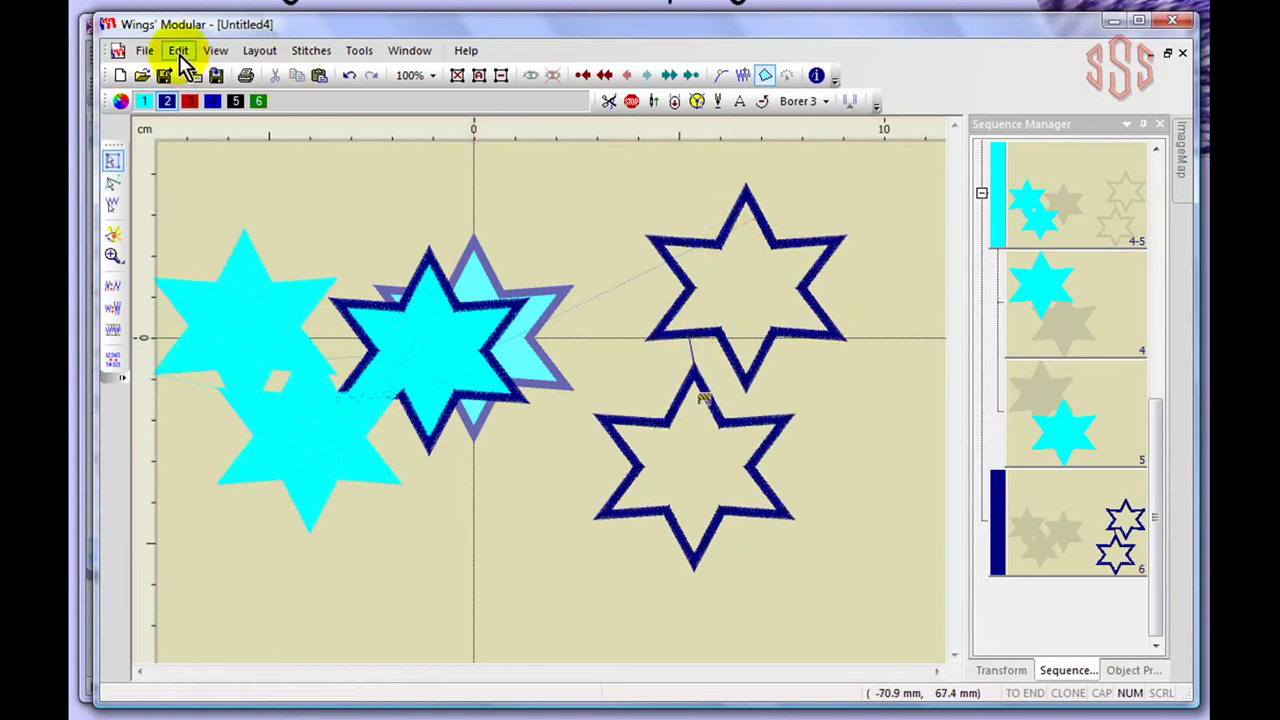
Break apart the joined outline stars and check that each star can be selected on its own.
click(771, 249)
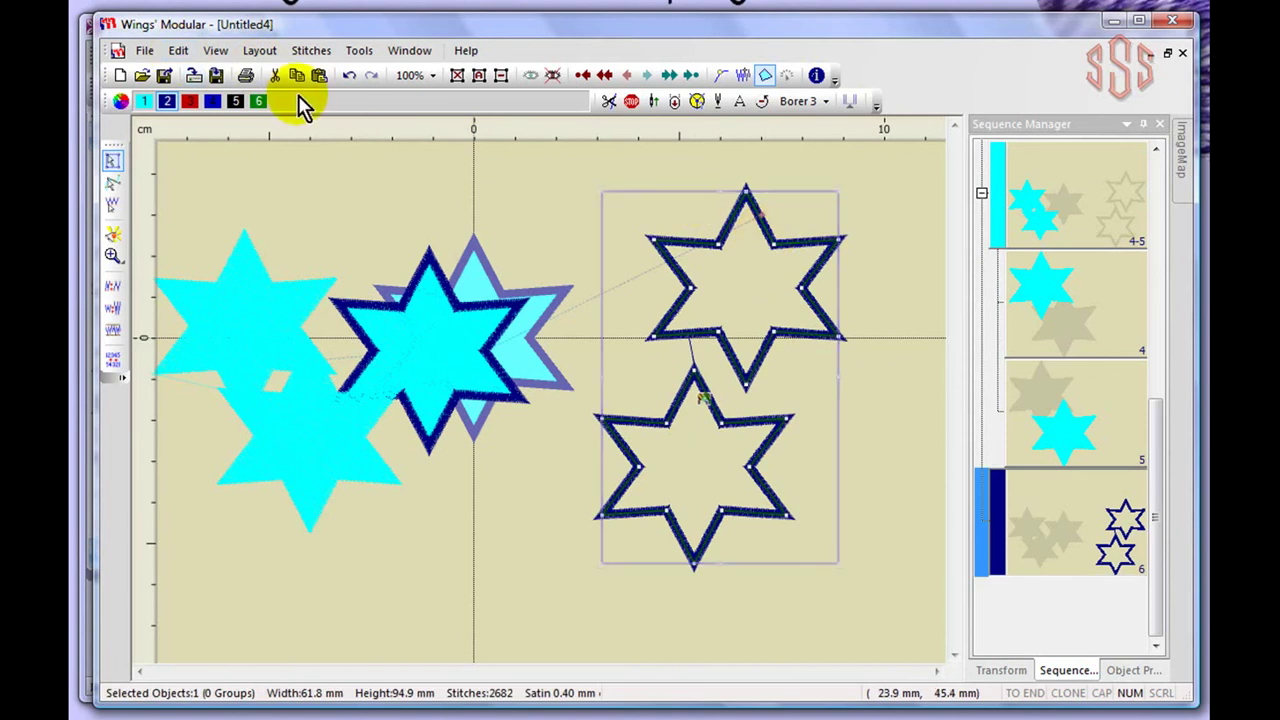
click(178, 50)
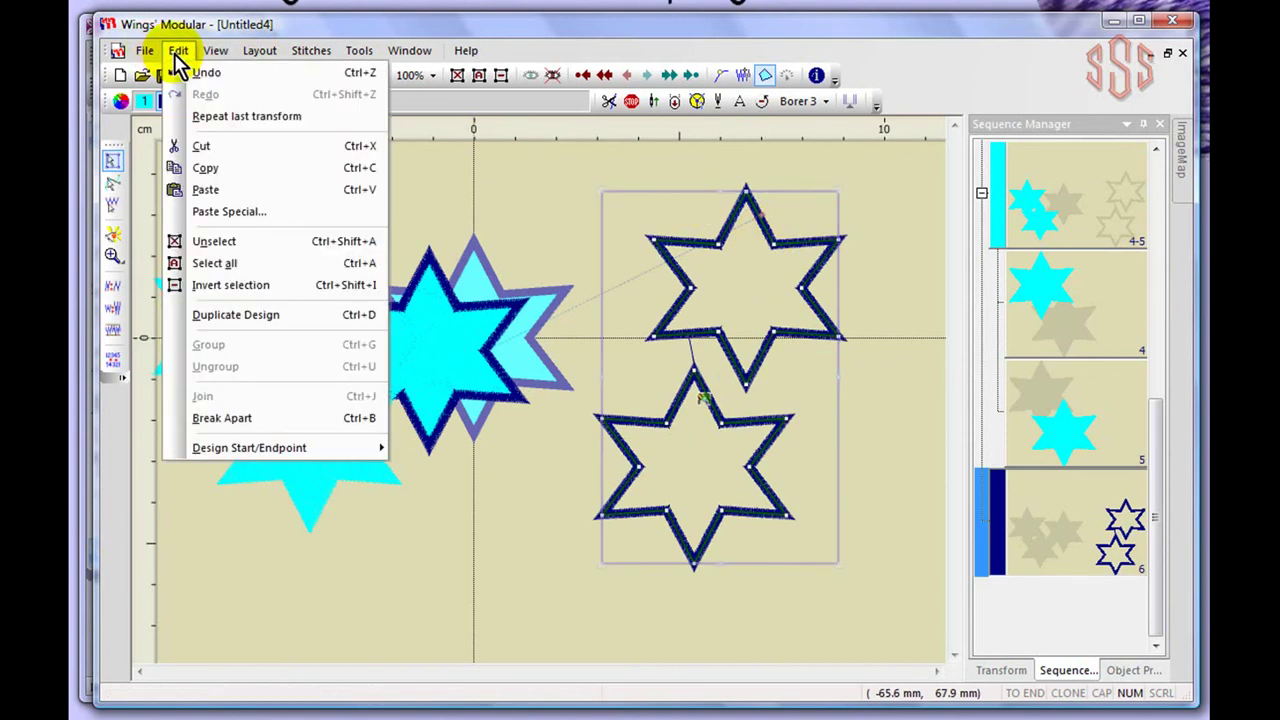
click(222, 418)
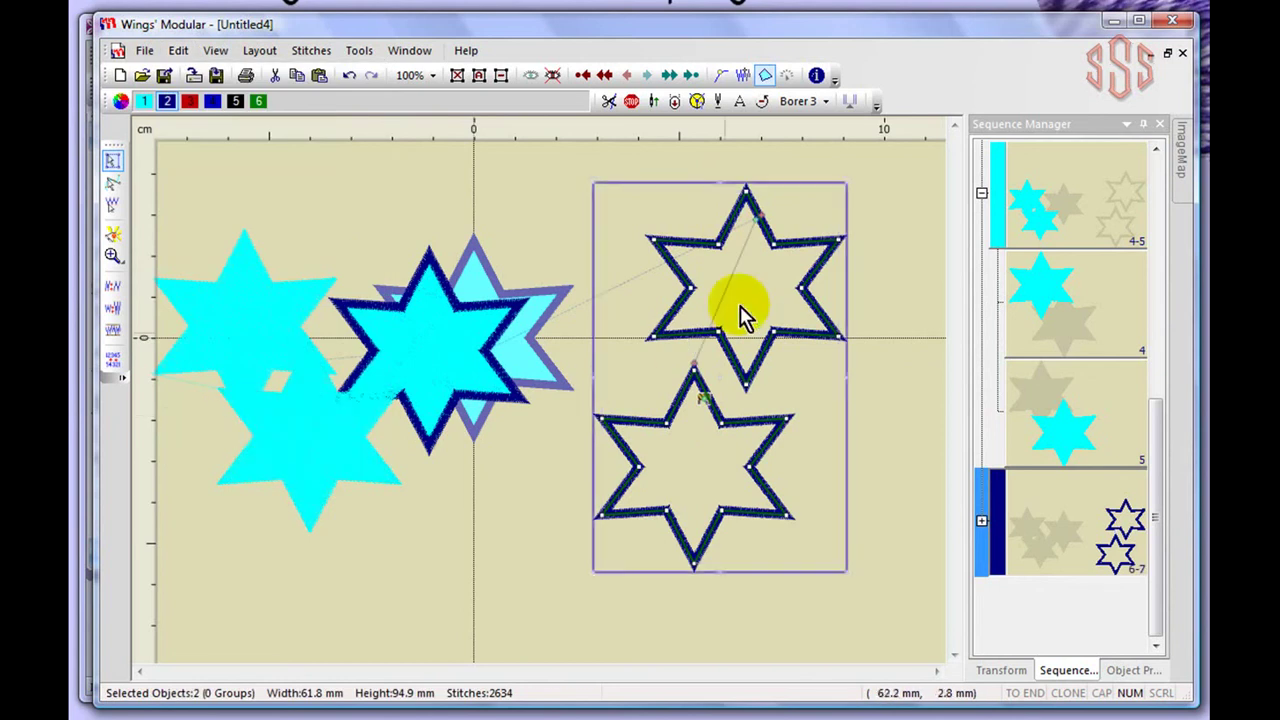
click(893, 233)
click(819, 241)
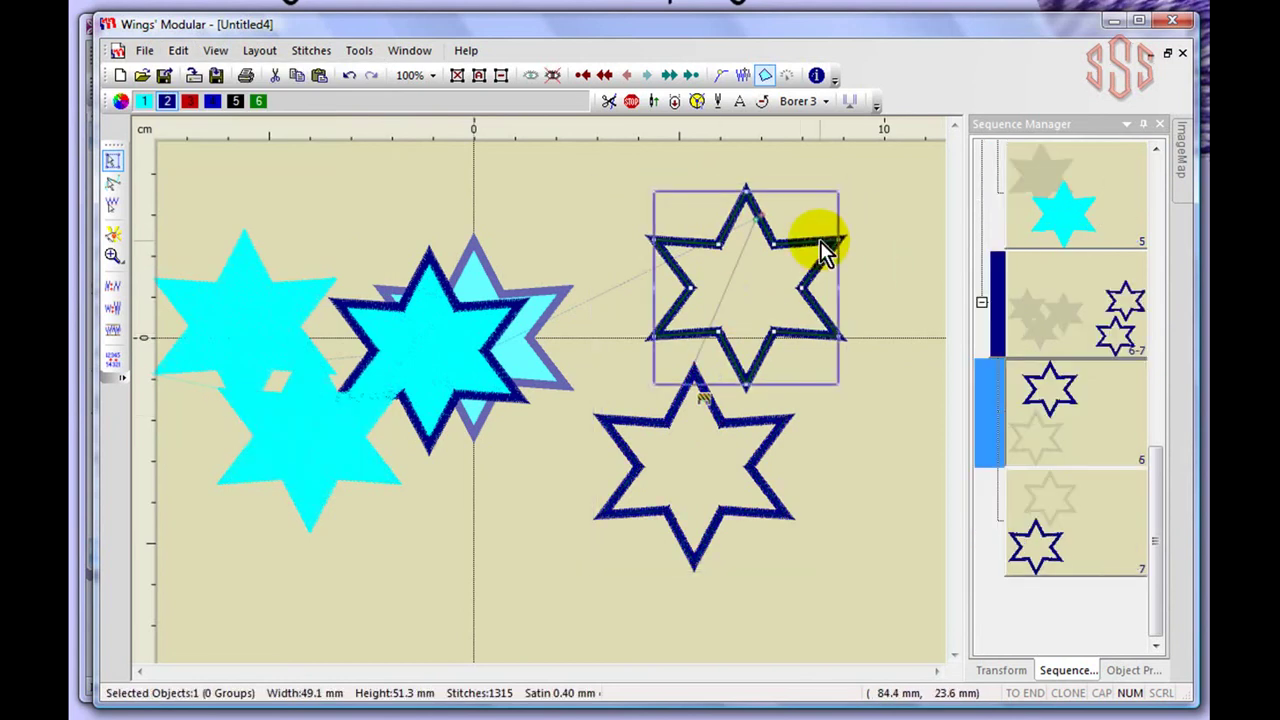
click(778, 512)
click(909, 222)
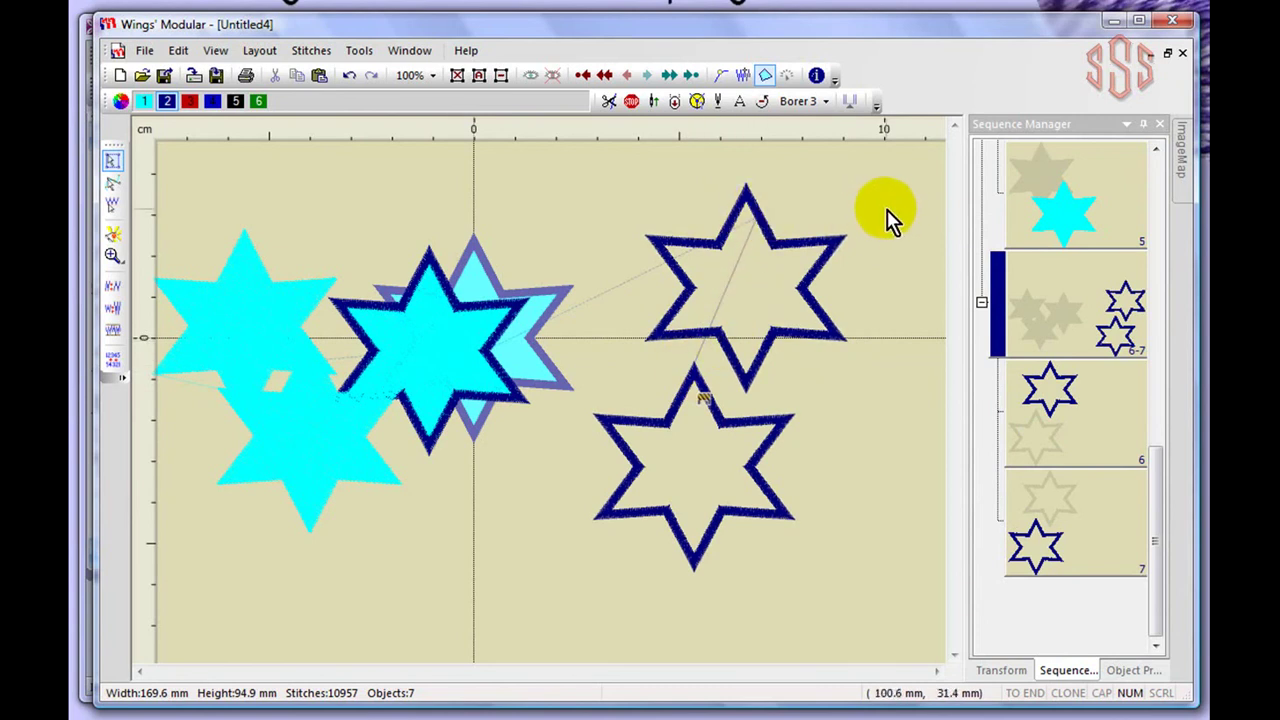
Review the available Design Start/Endpoint commands.
click(178, 52)
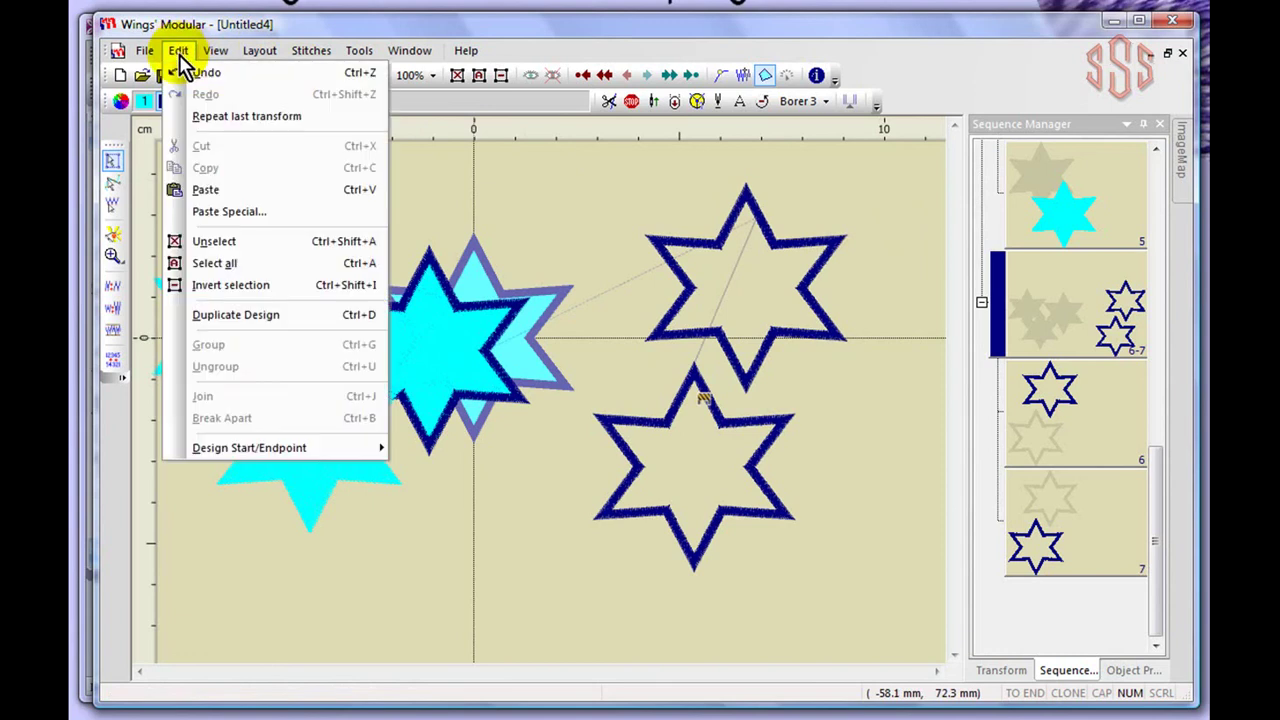
mouse_move(270, 462)
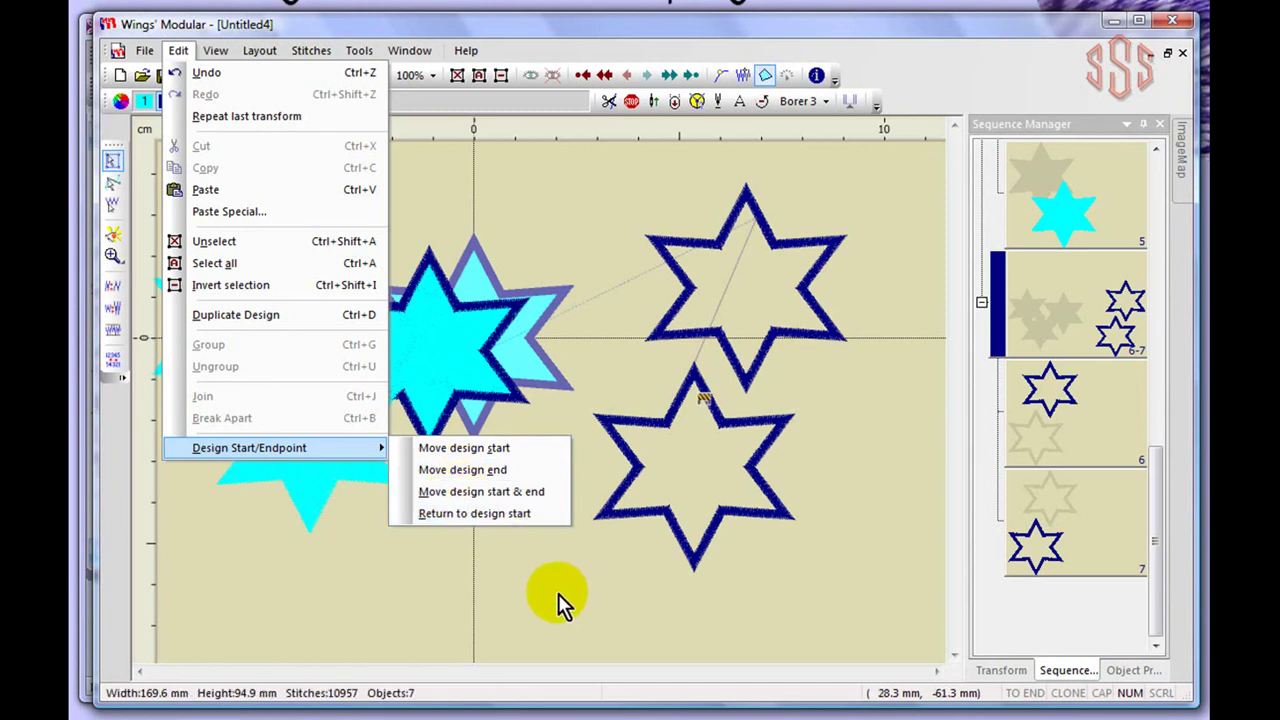
click(532, 619)
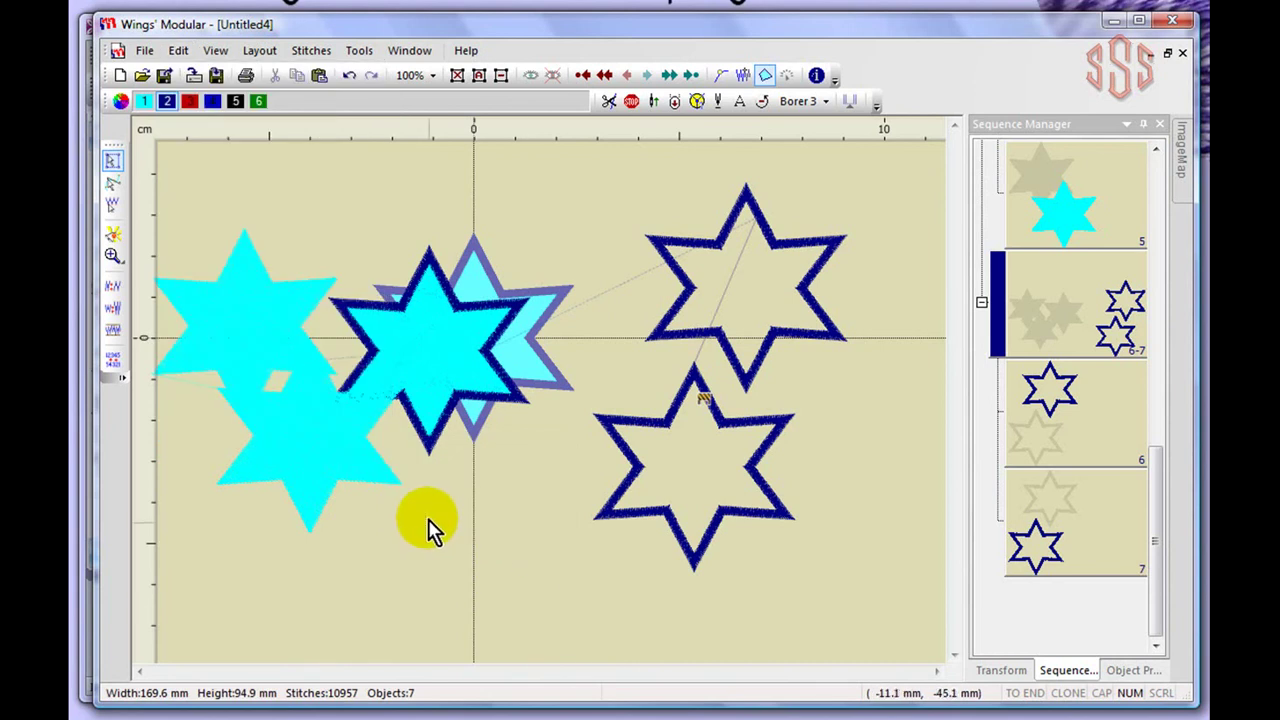
Examine where the design starts and ends by inspecting the first cyan star, the lower outline star and the trim object in the sequence.
scroll(427, 519, down, 1)
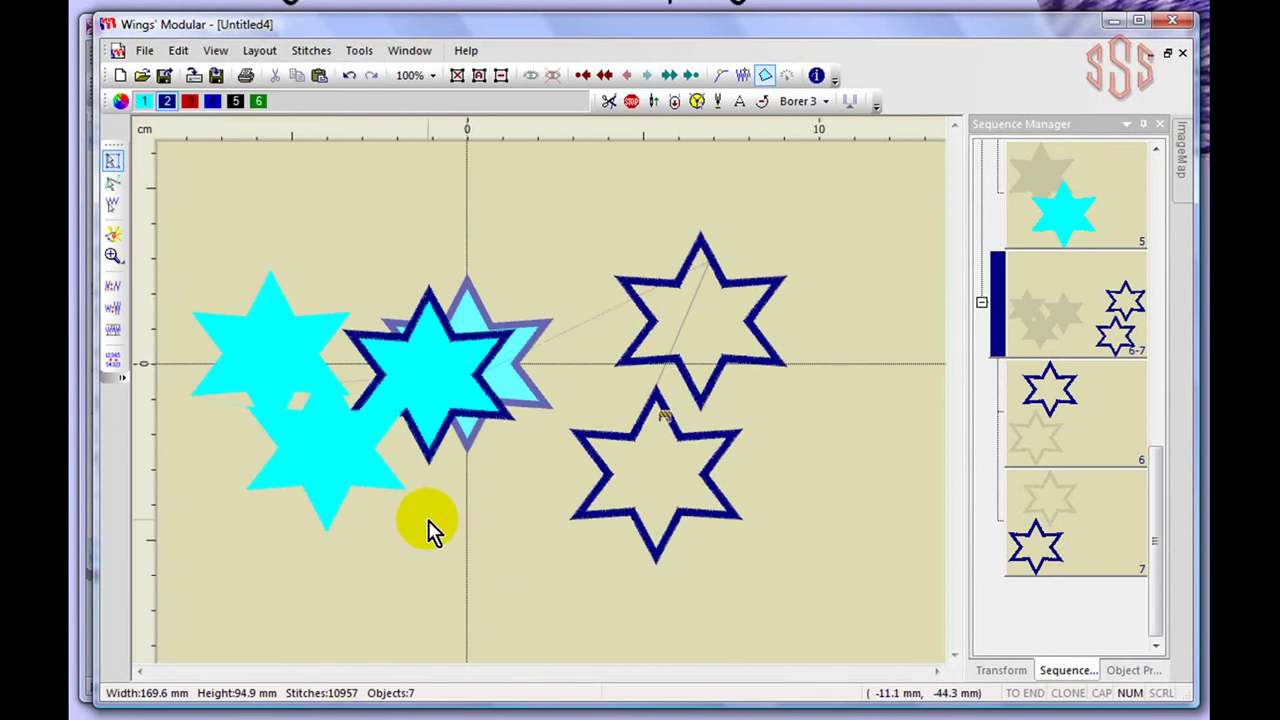
drag(1155, 508, 1171, 200)
click(1070, 314)
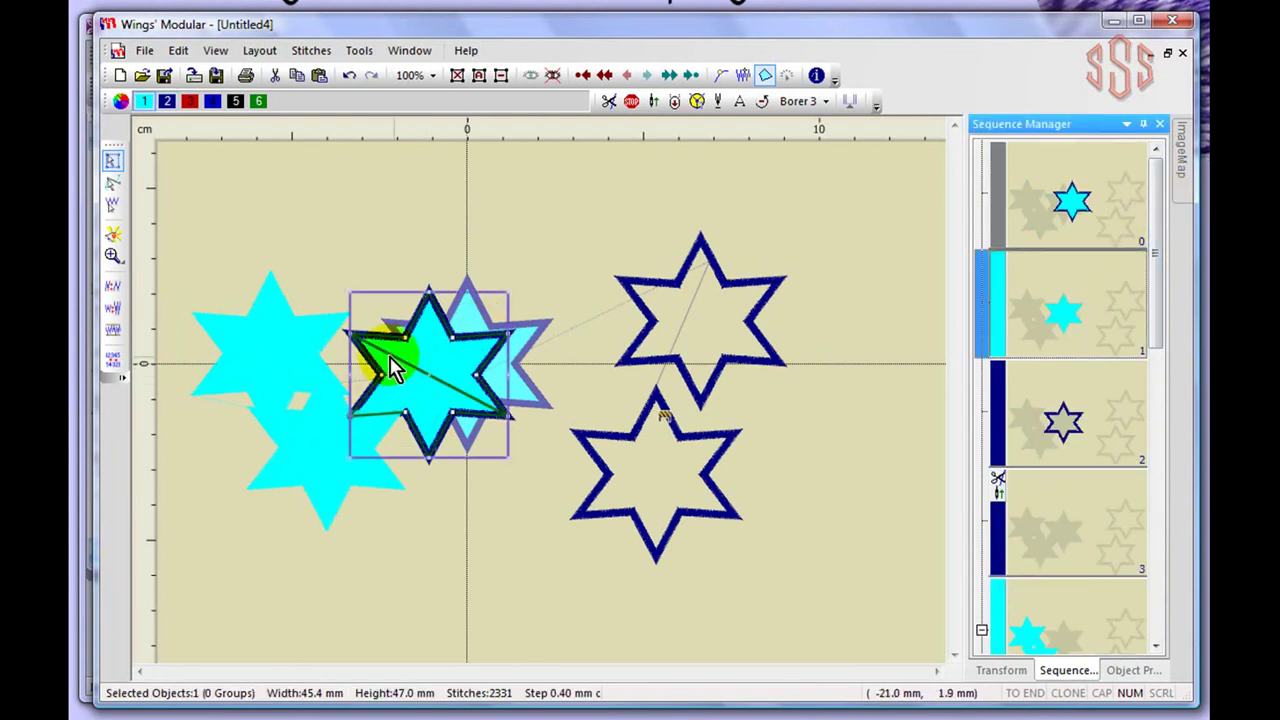
click(520, 193)
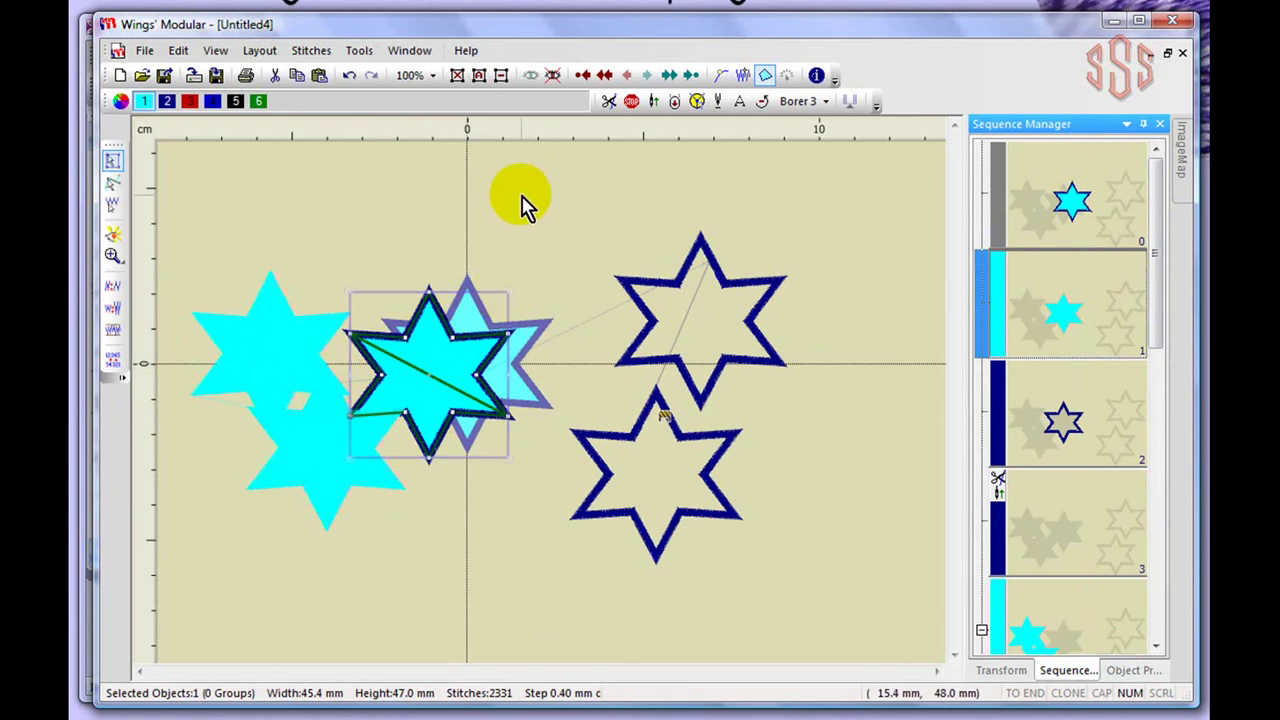
click(654, 414)
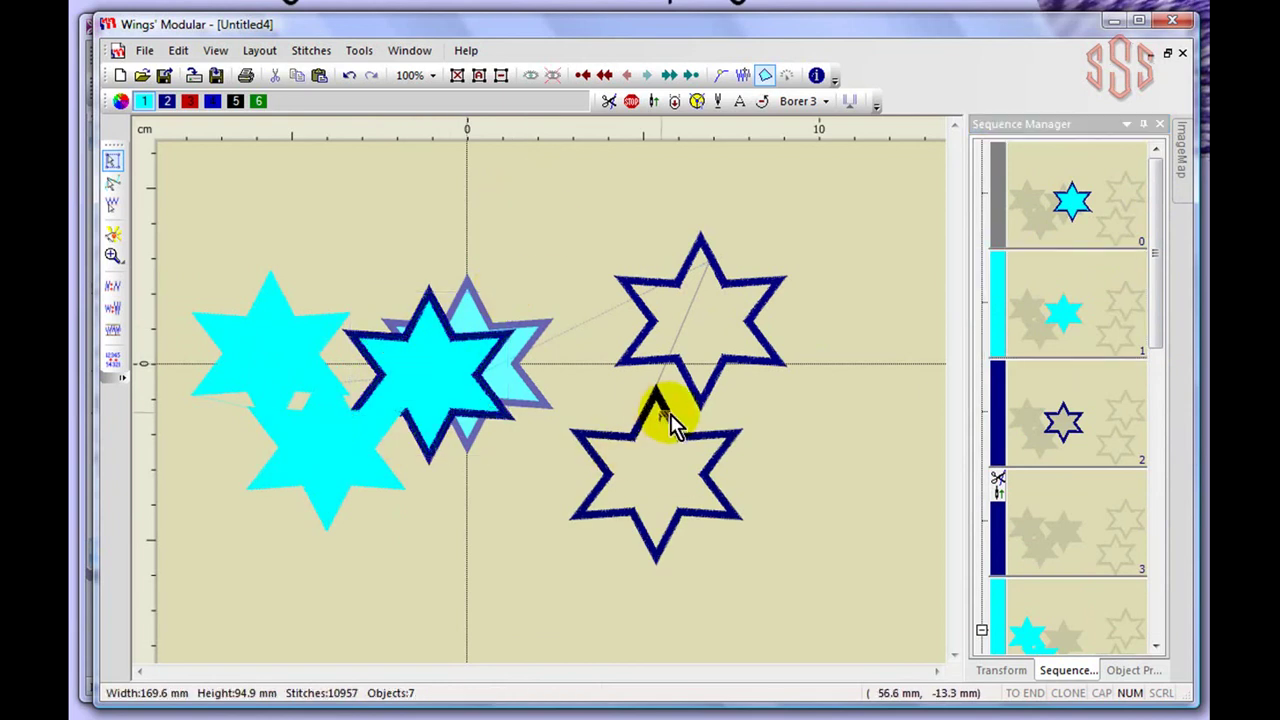
drag(1153, 314, 1128, 345)
click(1061, 306)
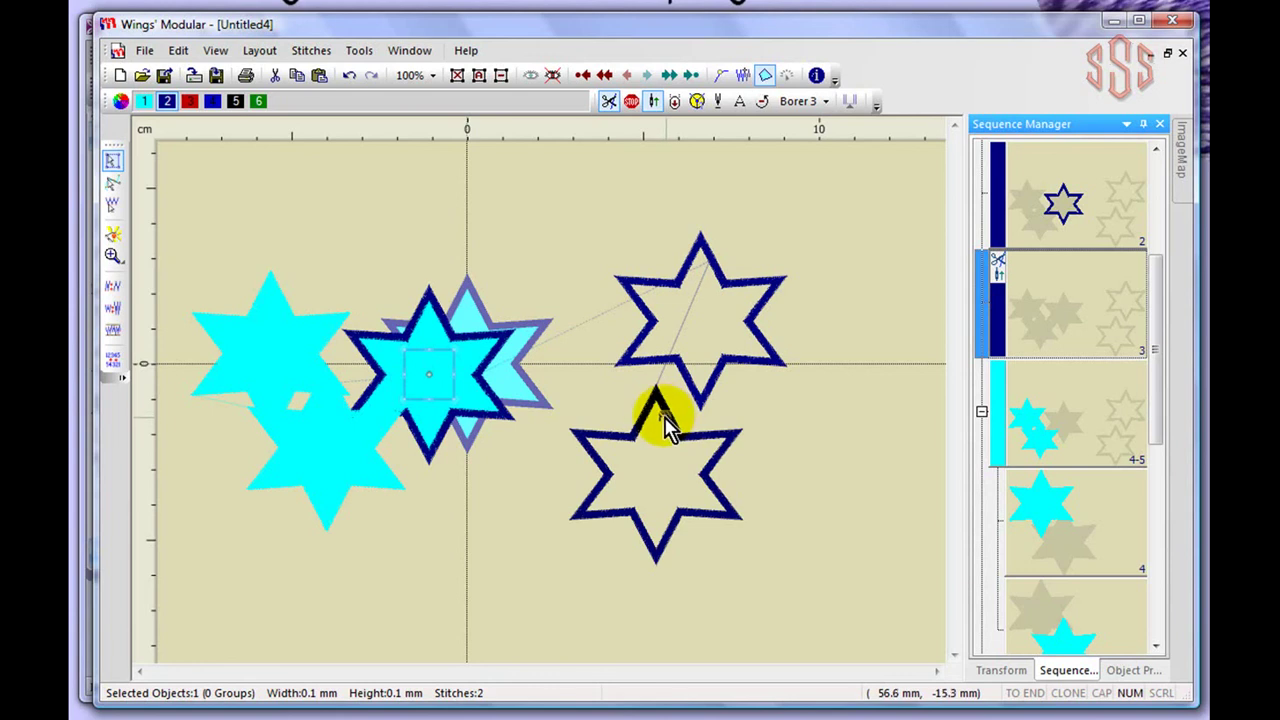
Move the design start and end together to the intersection of the center guidelines.
click(176, 51)
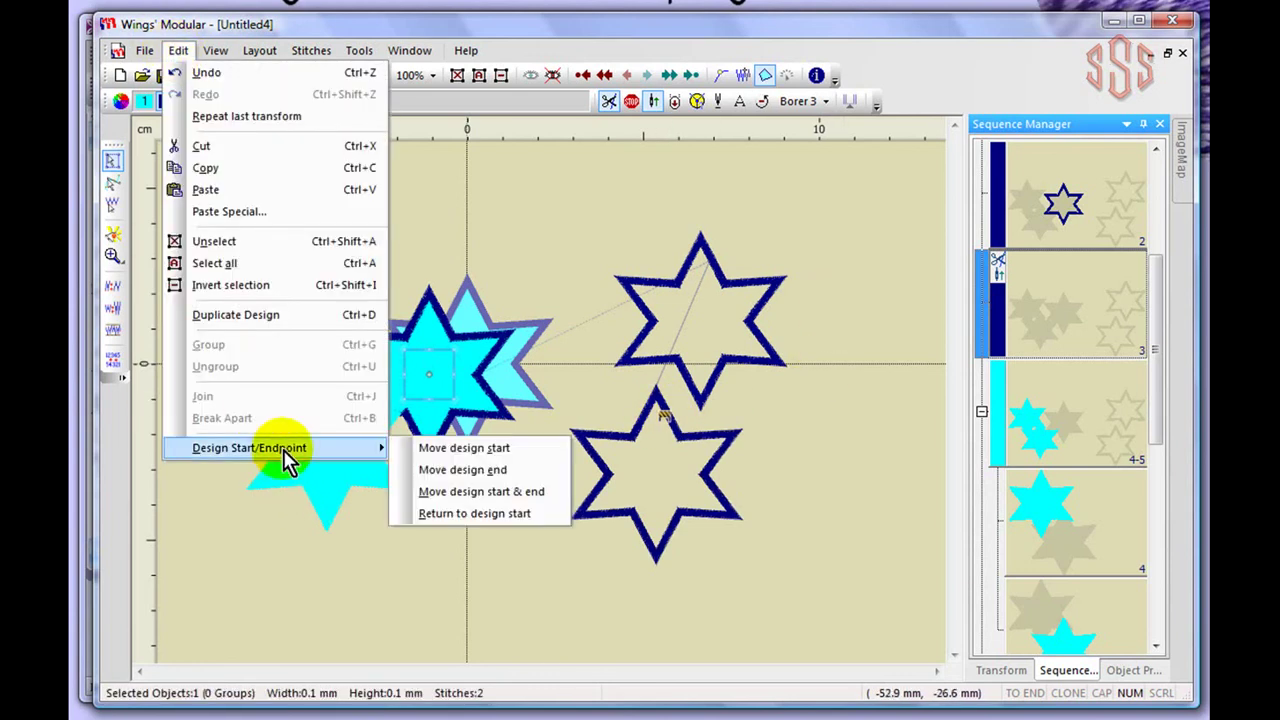
click(481, 491)
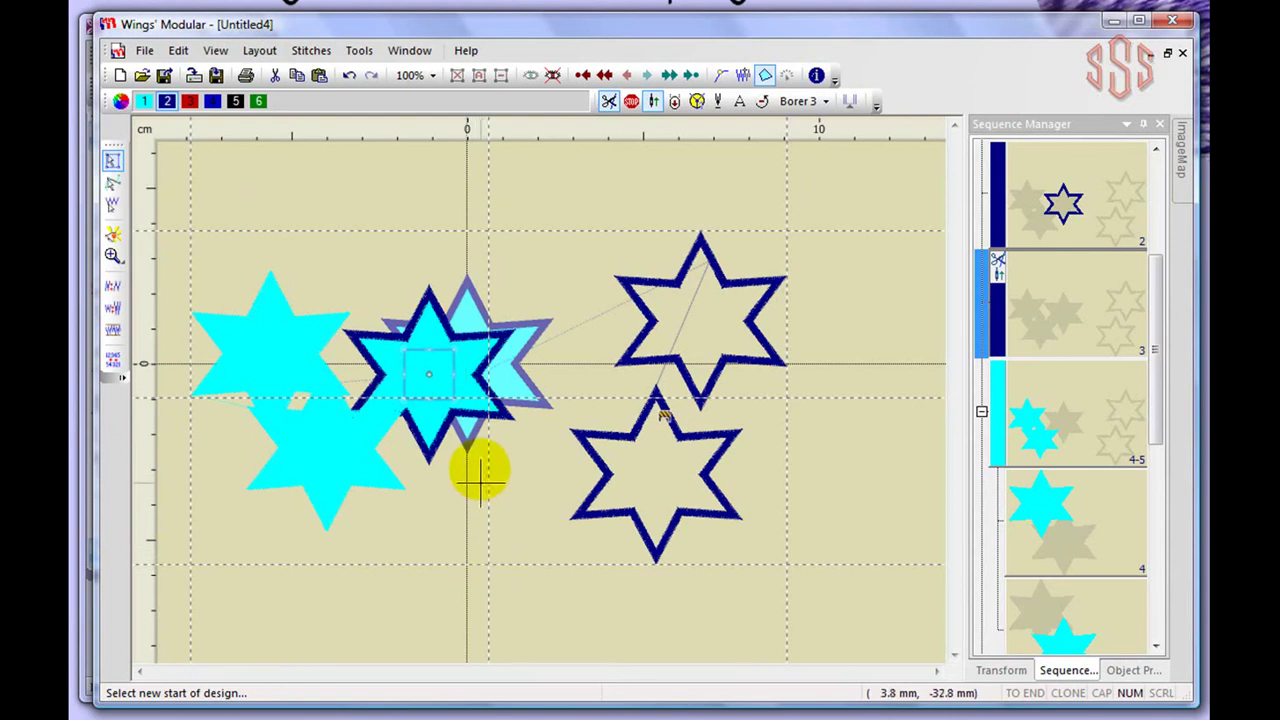
click(489, 386)
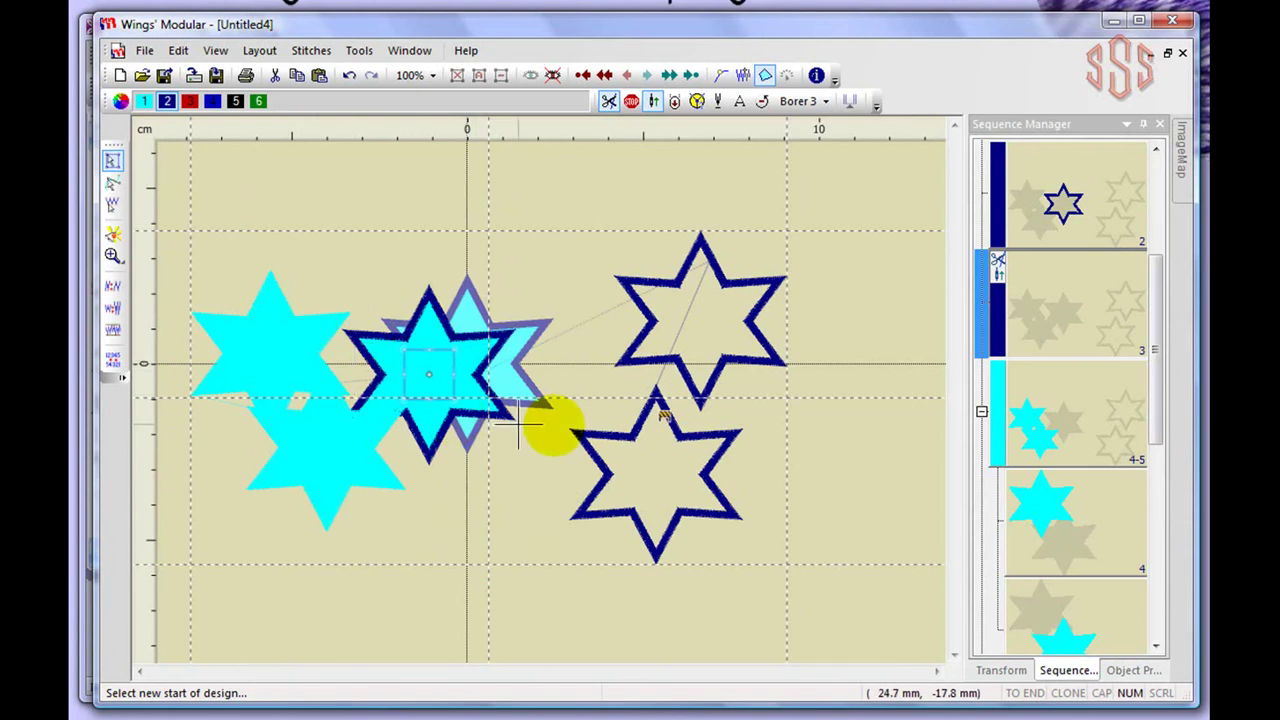
click(486, 365)
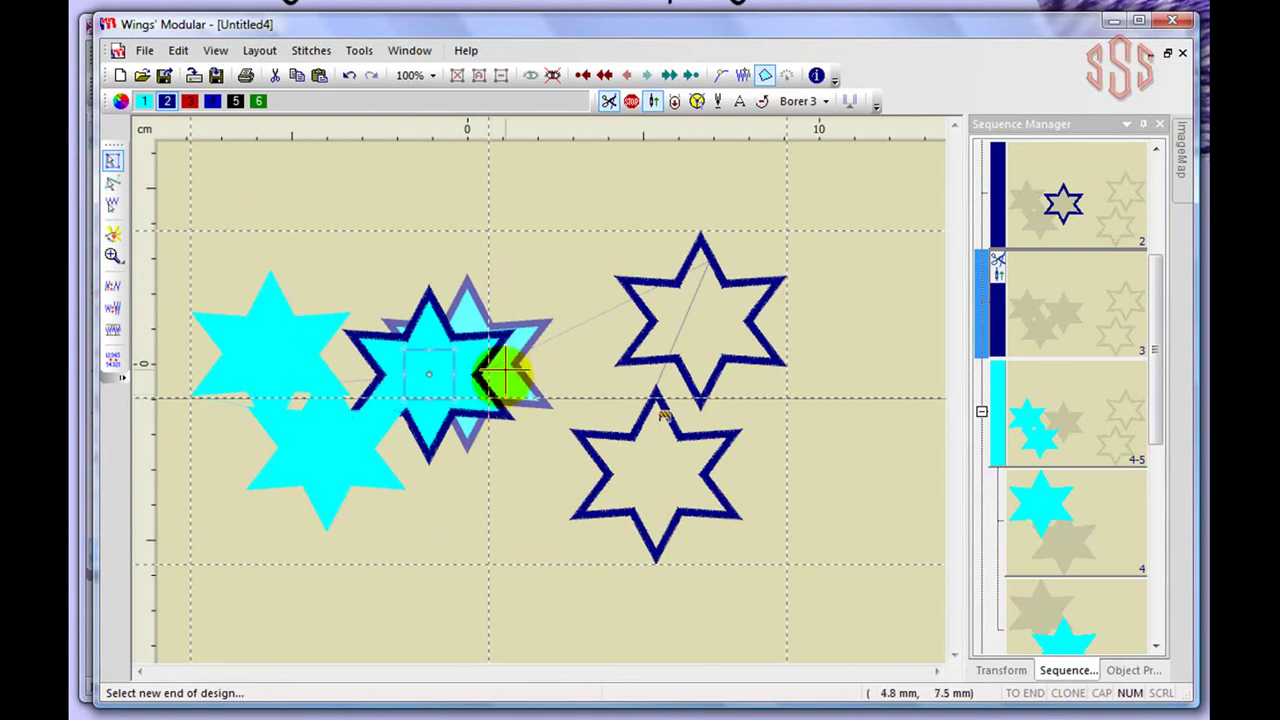
click(487, 399)
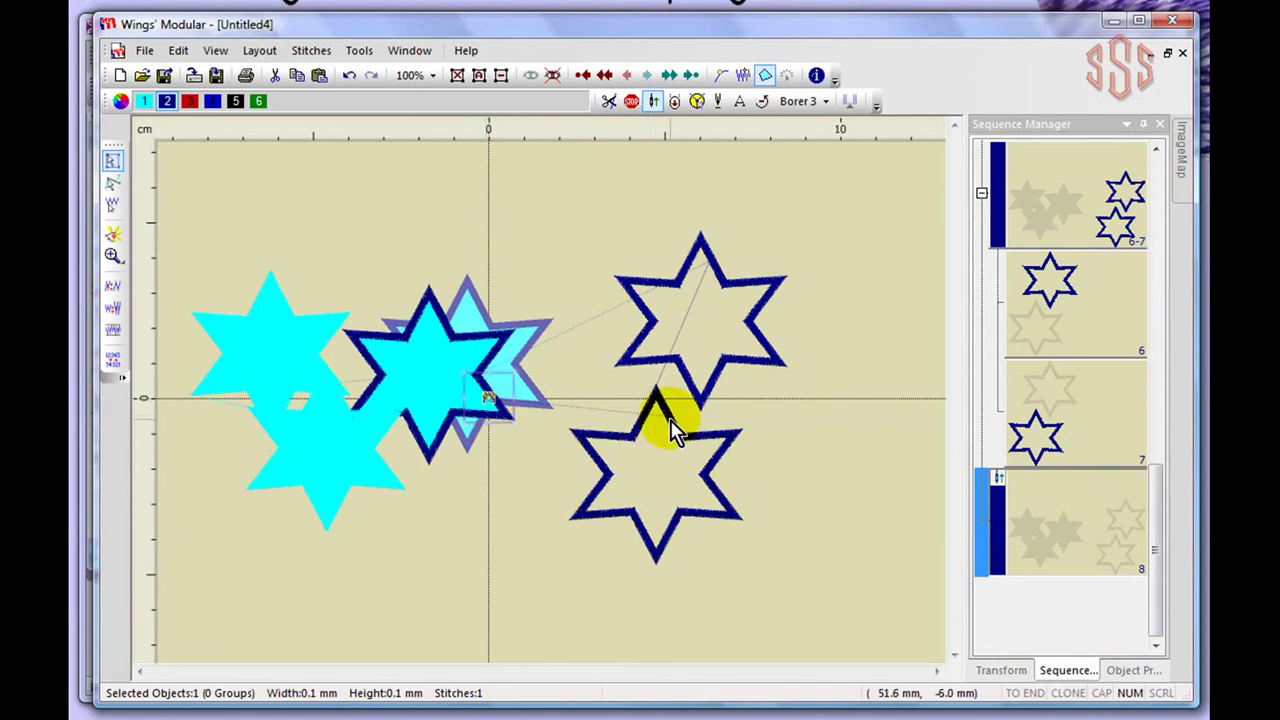
mouse_move(671, 428)
mouse_down()
mouse_move(486, 396)
mouse_move(558, 425)
mouse_up()
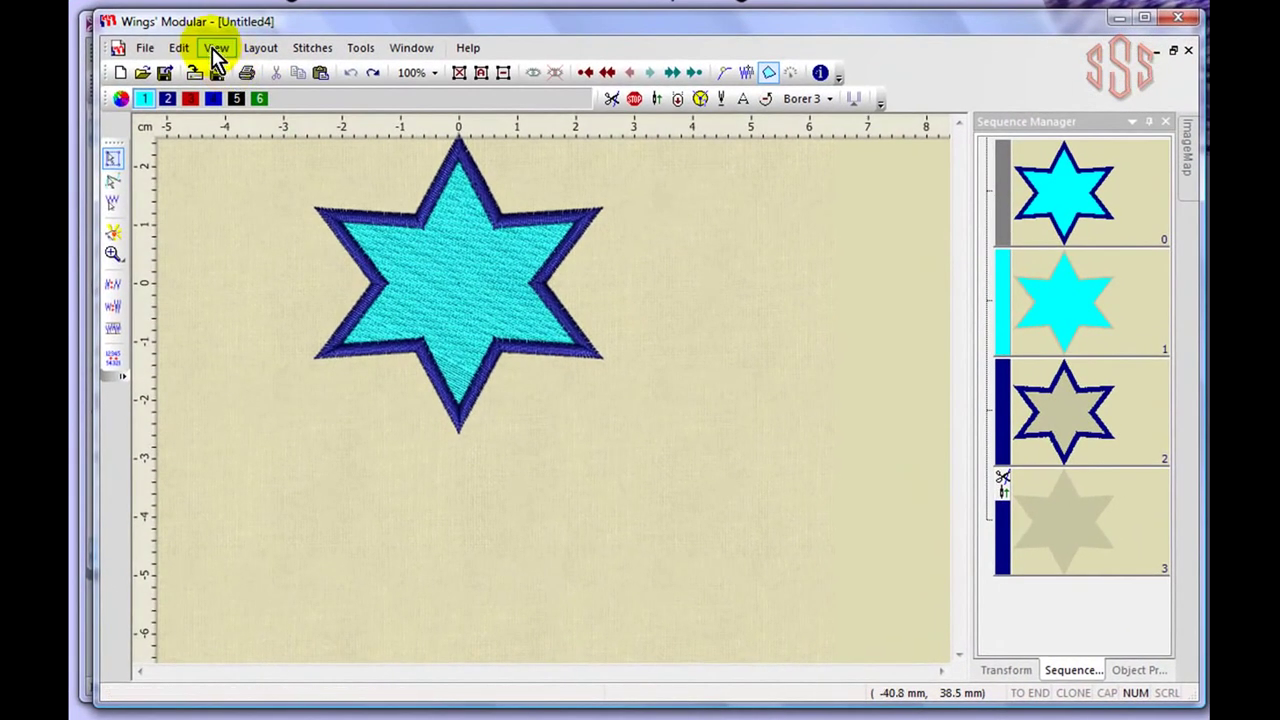
Turn off the 3D preview, inspect the star's flat stitches up close, and turn the 3D preview back on.
click(214, 49)
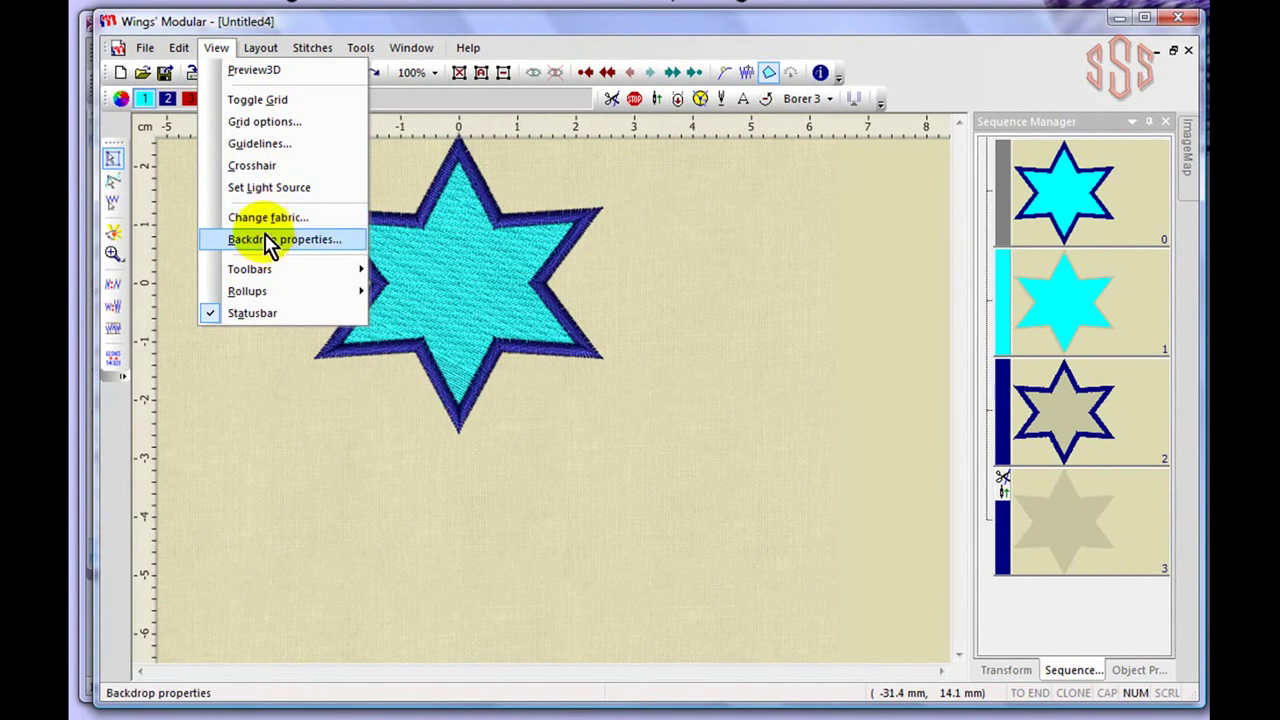
click(234, 77)
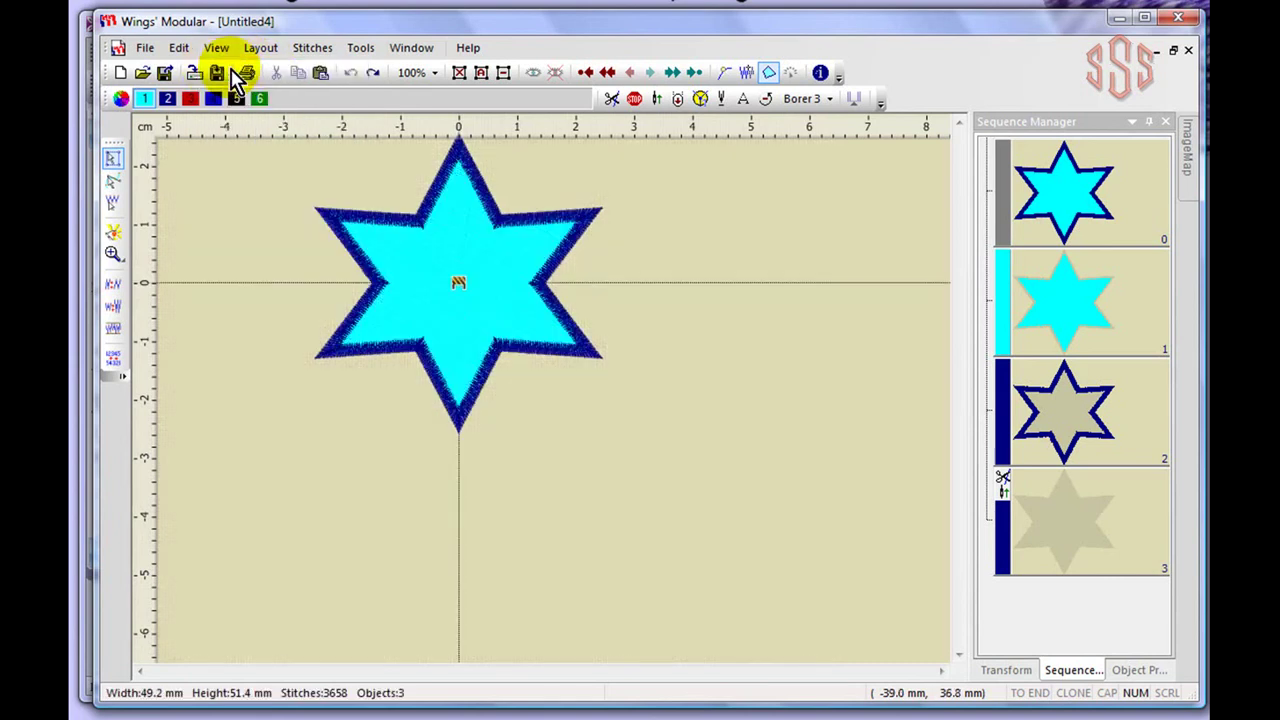
click(416, 246)
scroll(419, 235, up, 3)
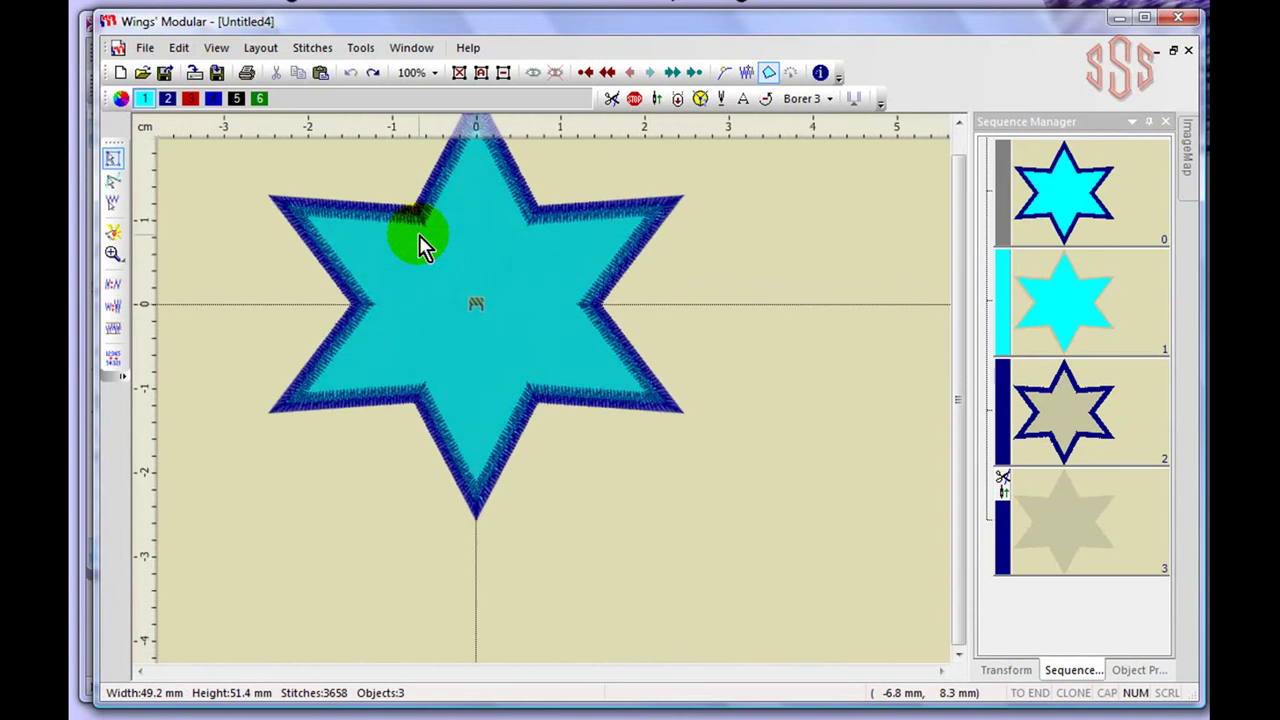
click(186, 206)
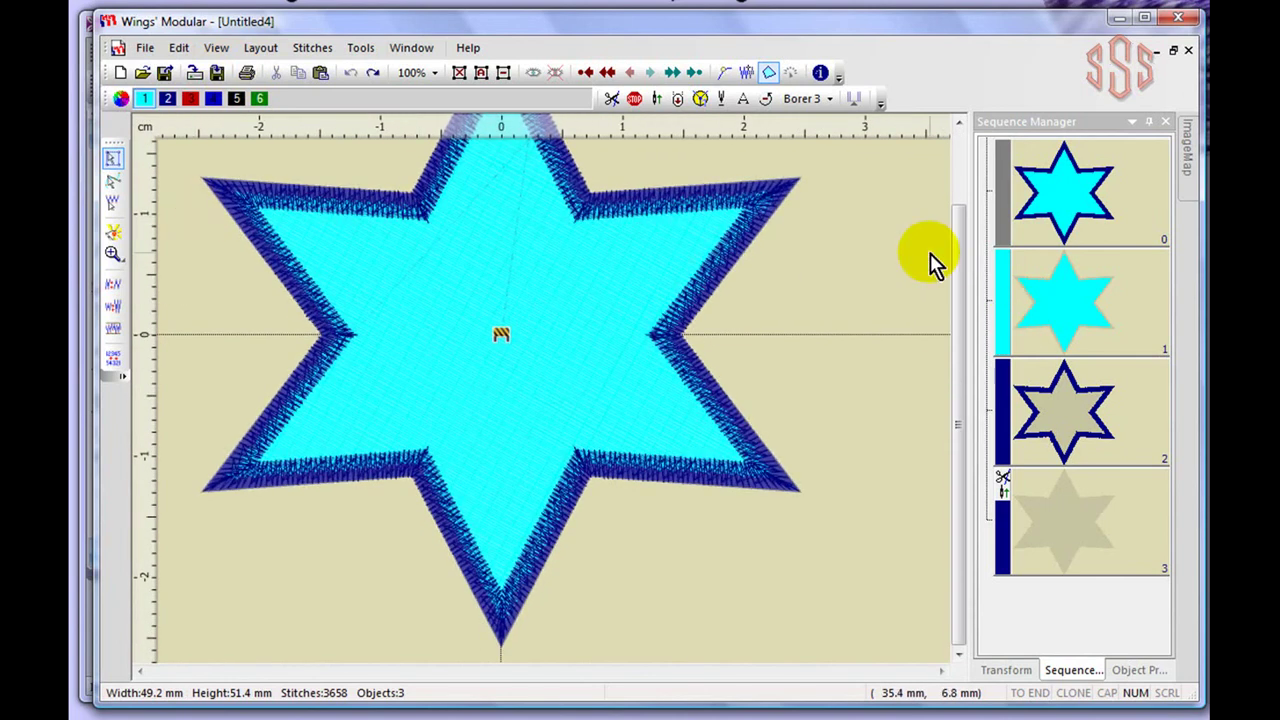
click(219, 50)
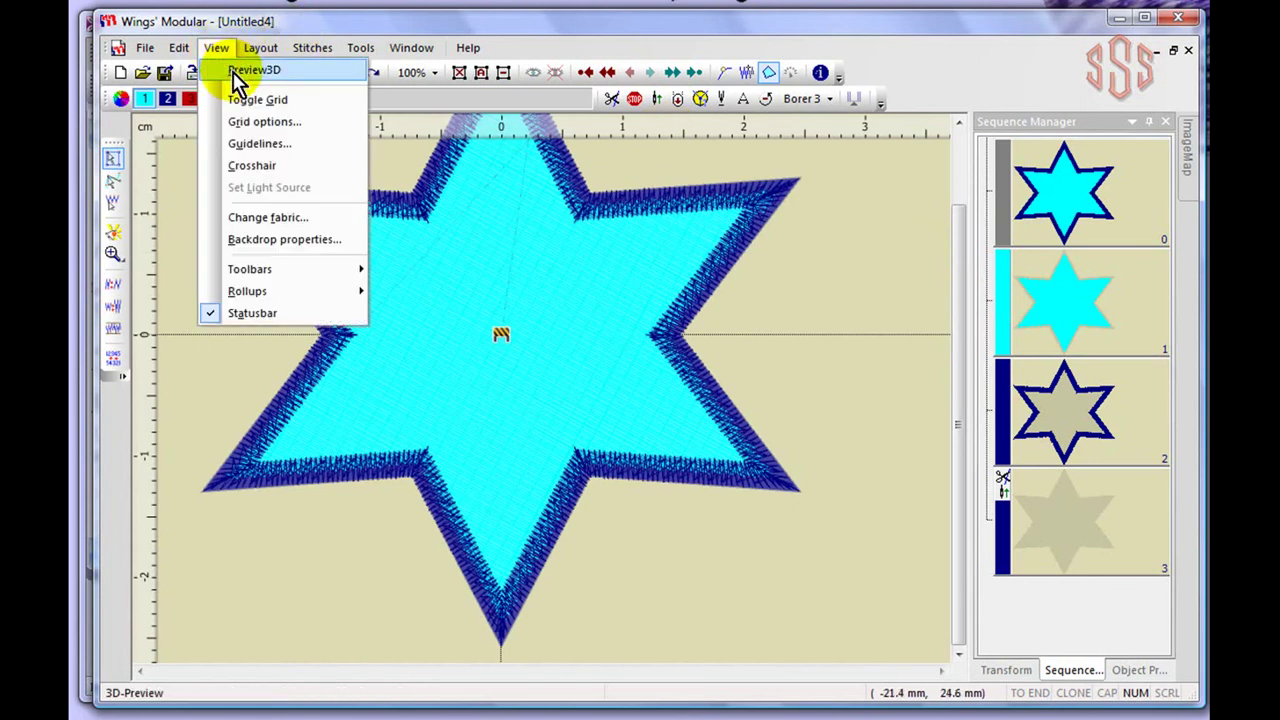
click(237, 74)
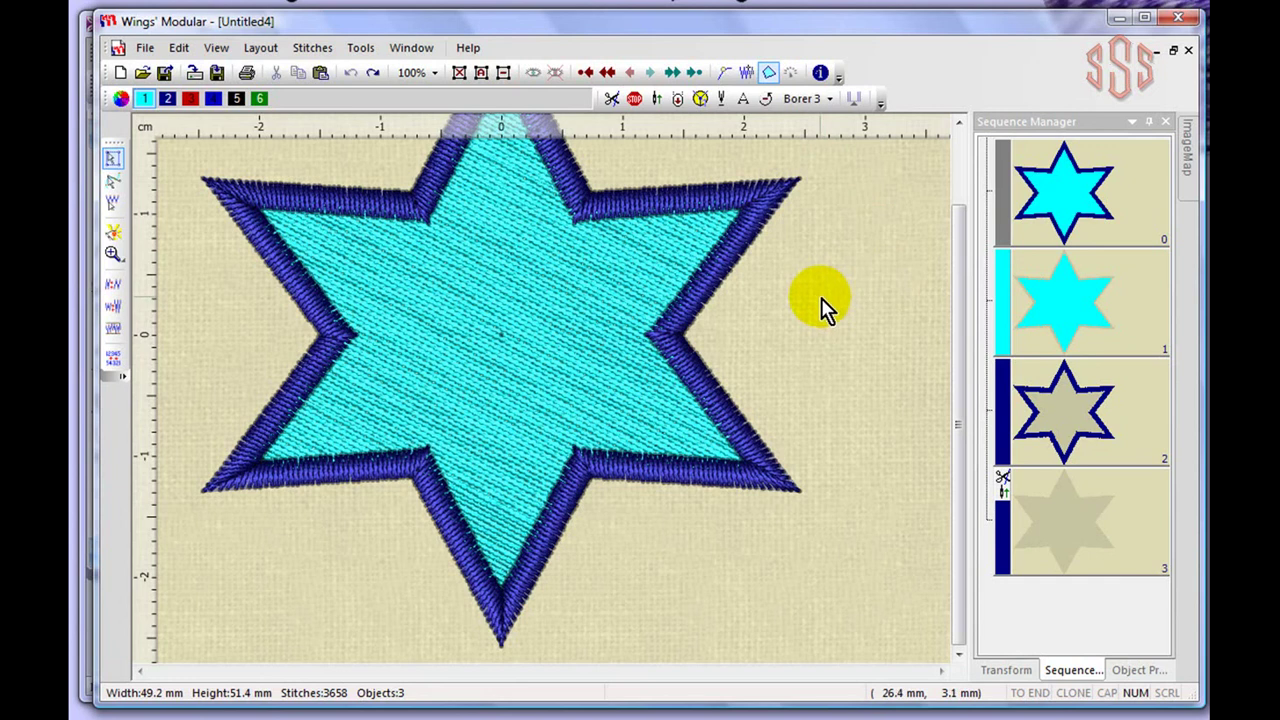
Try different light source directions and the intensity control on the 3D preview, and discard the light changes.
click(217, 48)
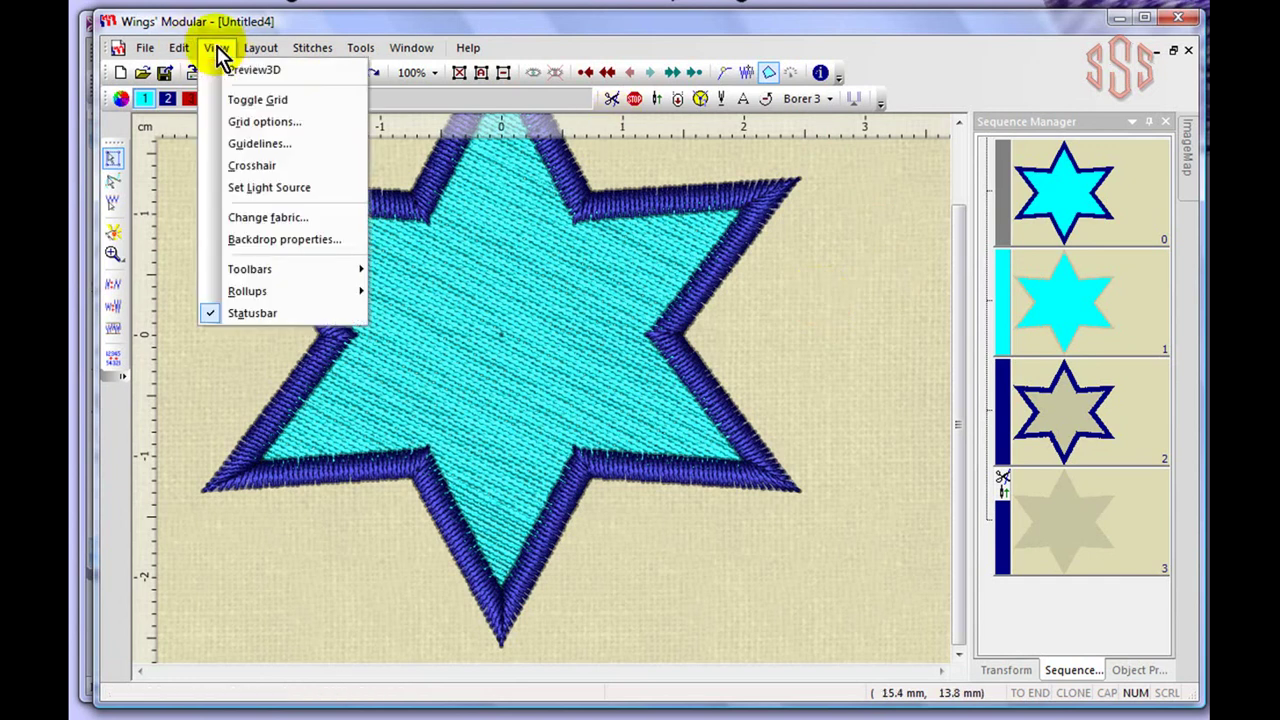
click(260, 188)
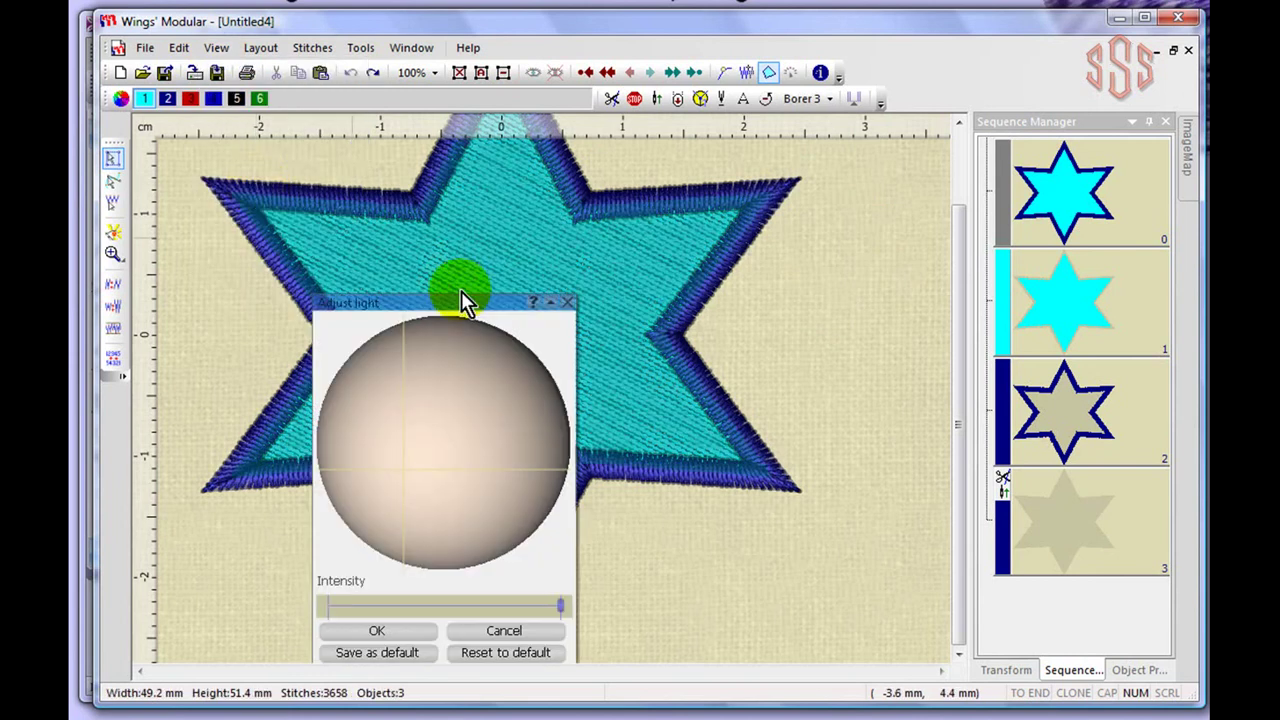
drag(465, 301, 833, 126)
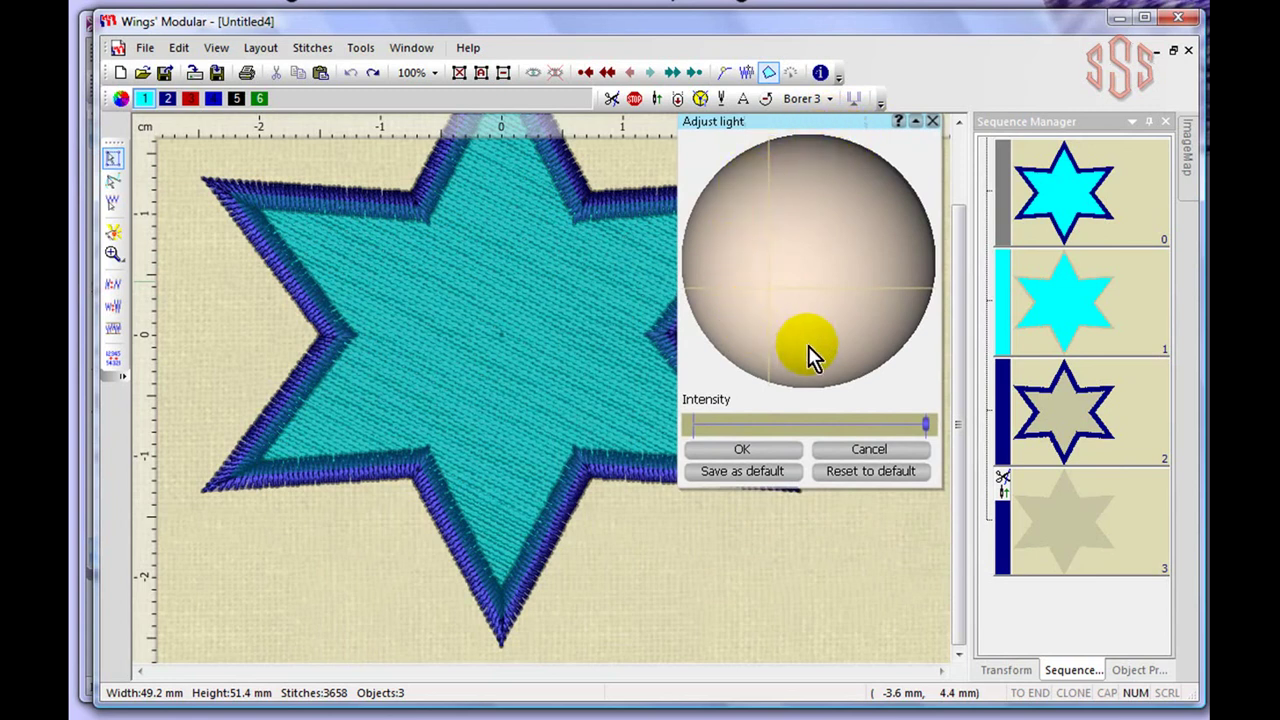
click(863, 175)
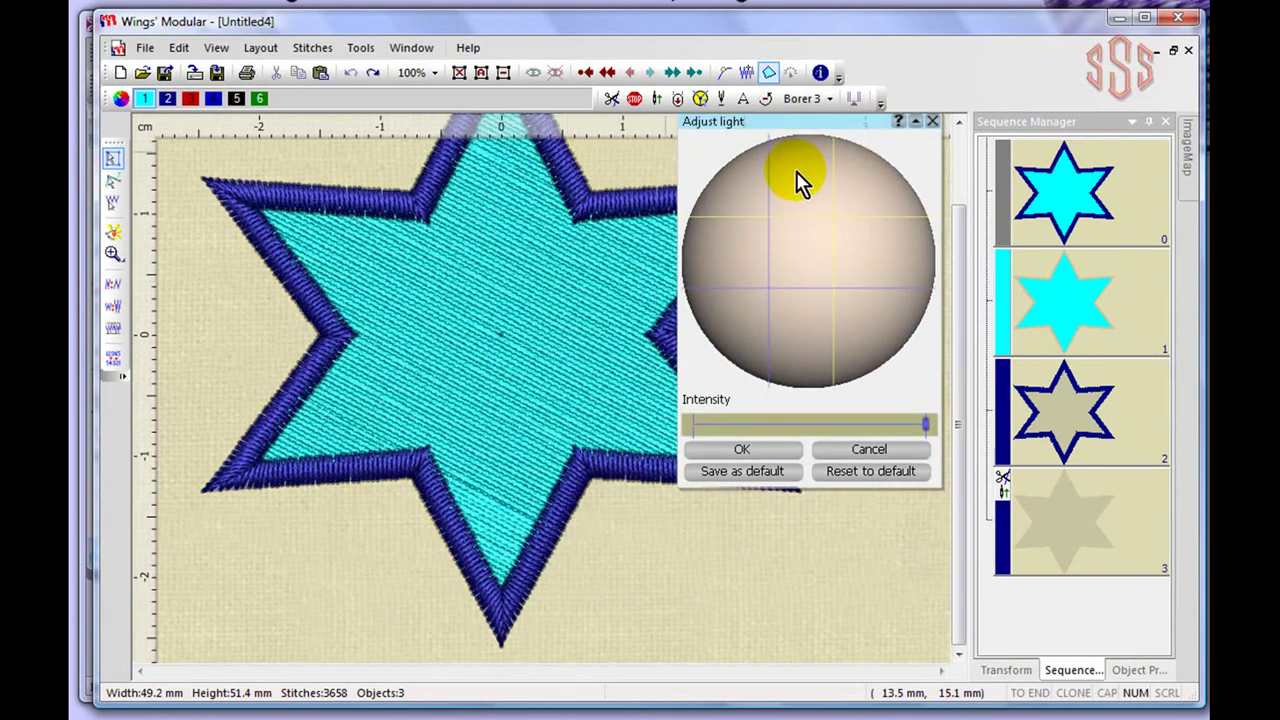
mouse_move(793, 179)
mouse_down()
mouse_move(788, 196)
mouse_move(738, 188)
mouse_move(736, 263)
mouse_move(722, 228)
mouse_move(789, 361)
mouse_move(834, 354)
mouse_up()
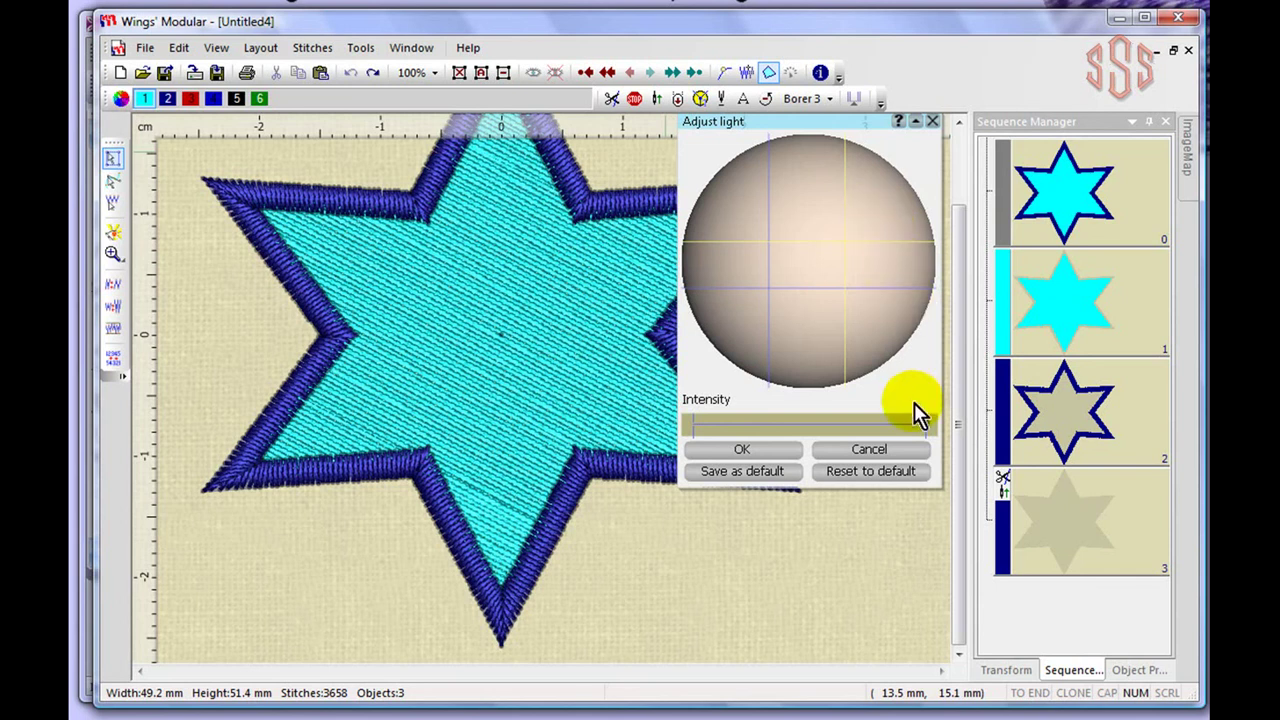
mouse_move(925, 425)
mouse_down()
mouse_move(733, 430)
mouse_move(932, 427)
mouse_up()
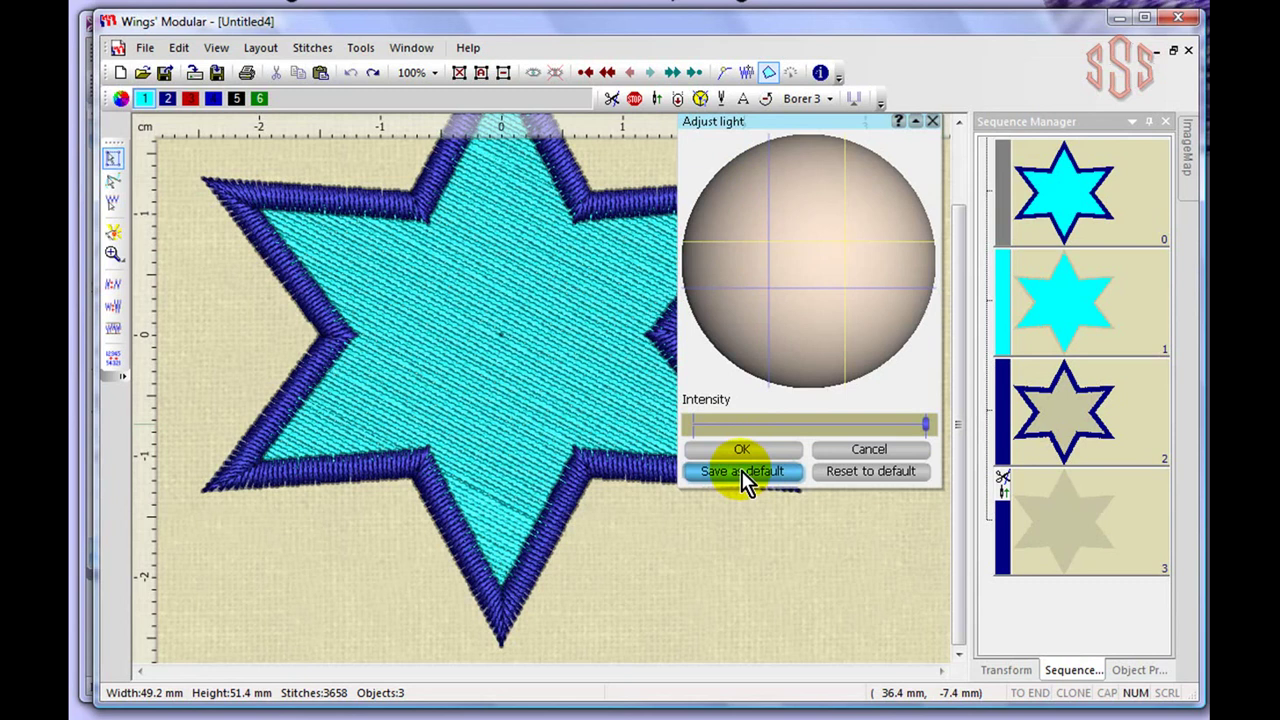
click(870, 450)
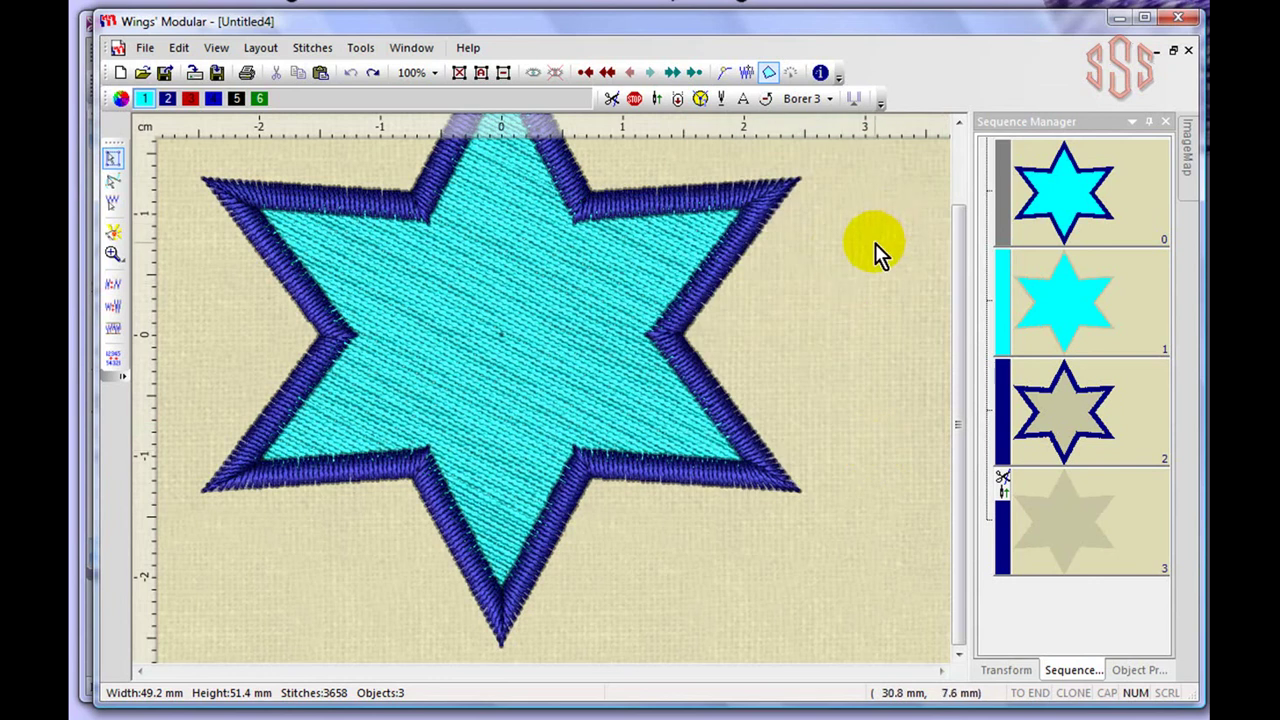
Show the grid over the star design and examine its spacing at several zoom levels.
scroll(875, 243, down, 1)
scroll(875, 243, down, 1)
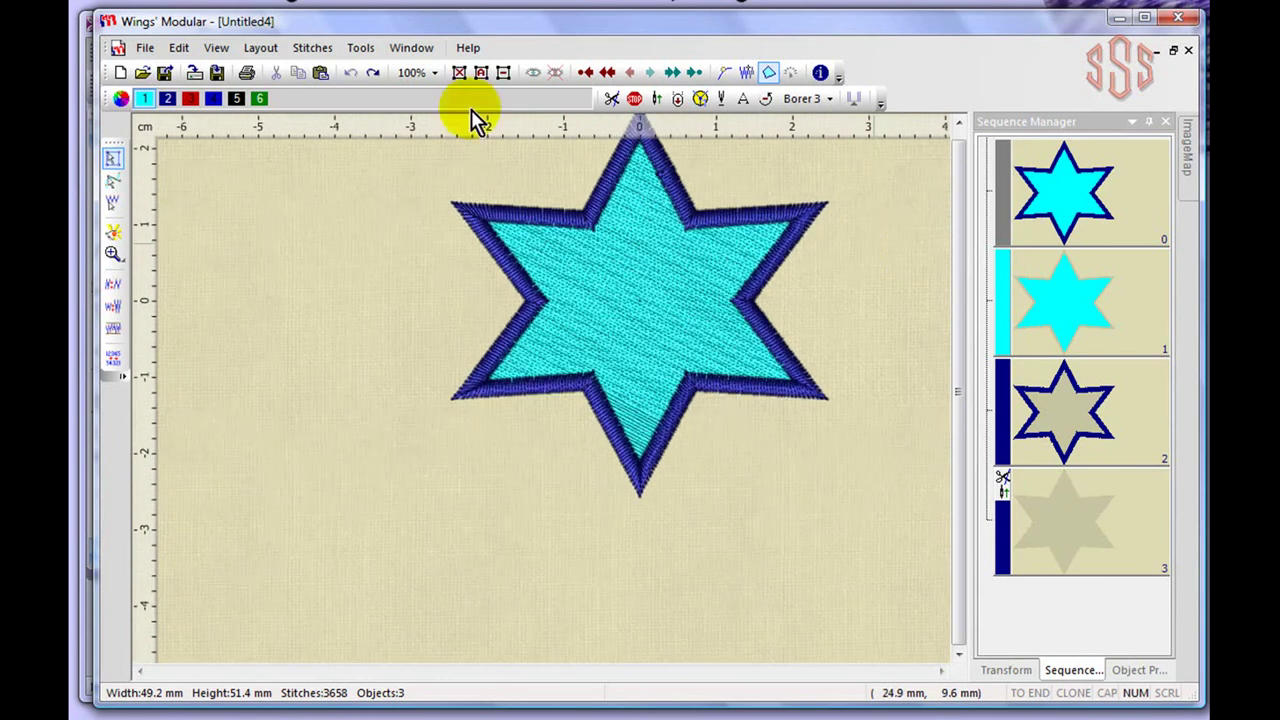
click(216, 50)
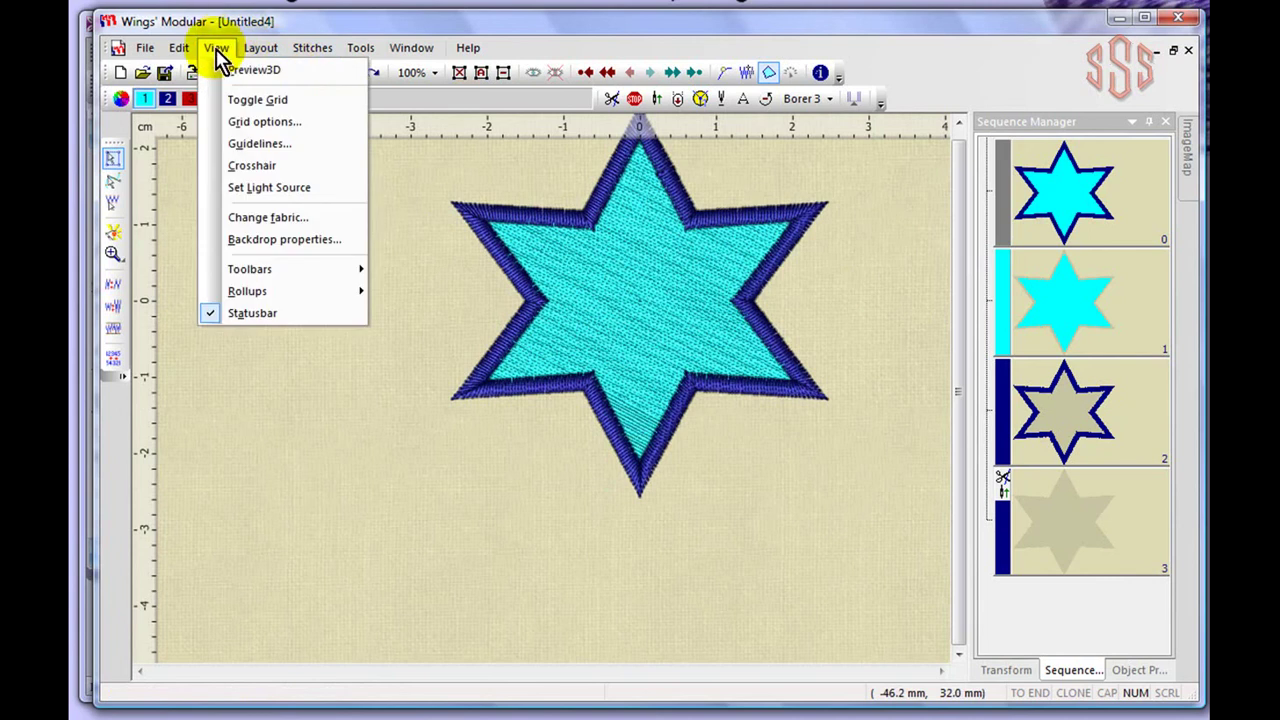
click(218, 104)
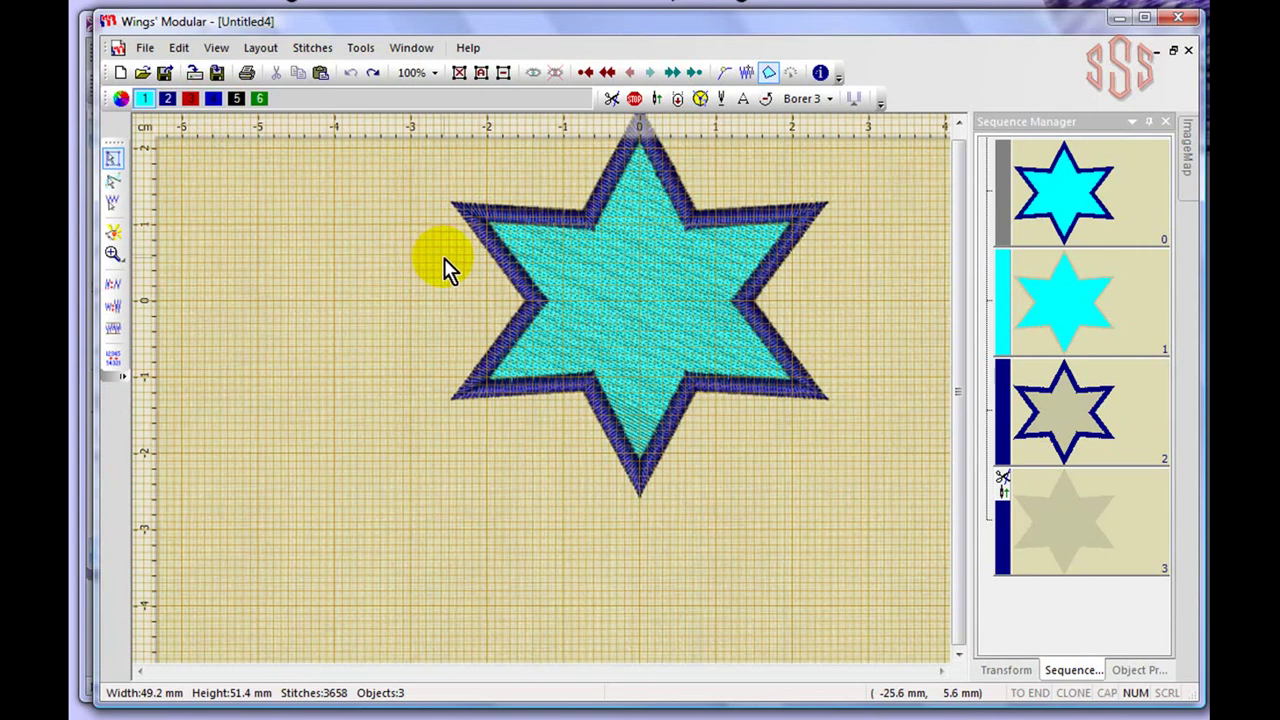
scroll(444, 258, down, 3)
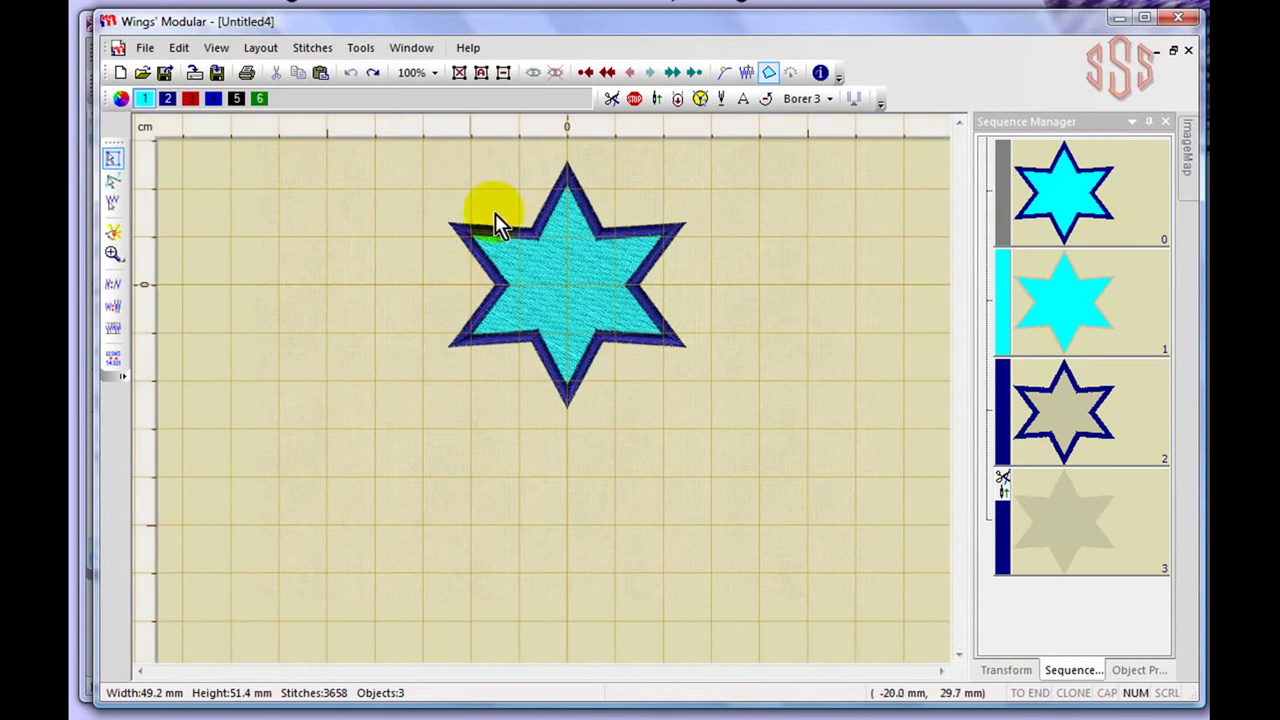
scroll(490, 247, up, 3)
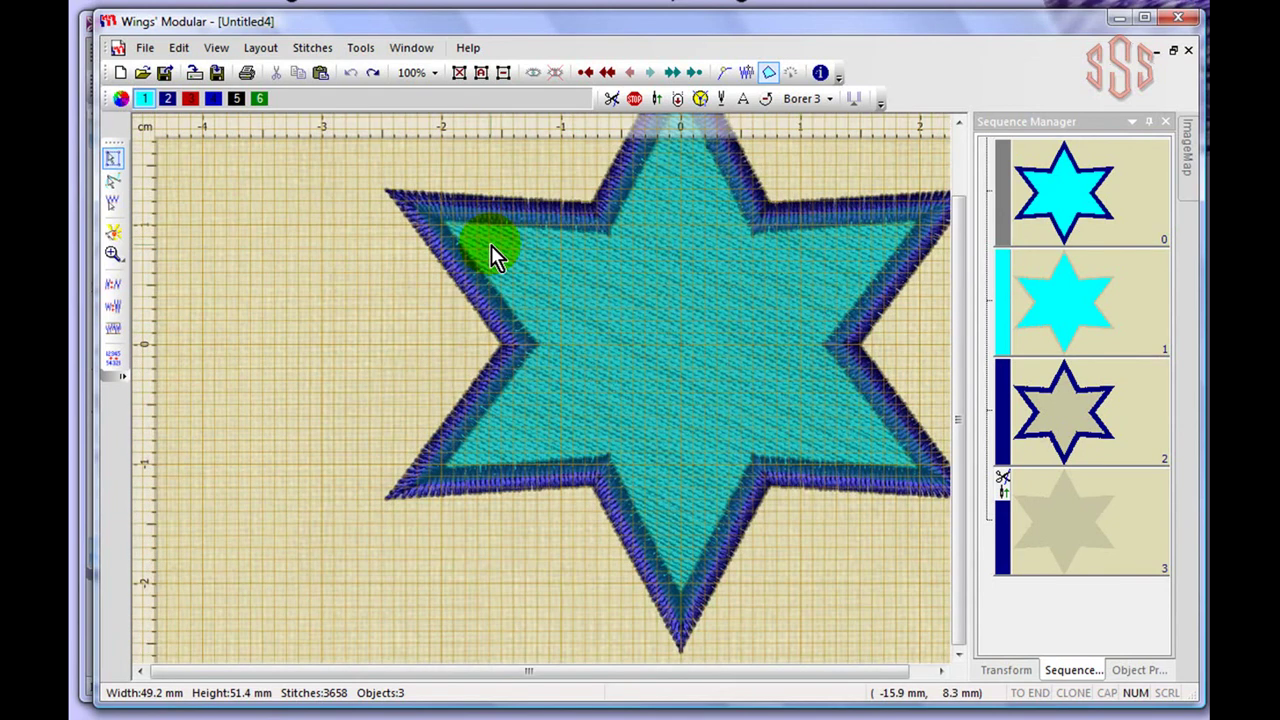
scroll(396, 293, up, 2)
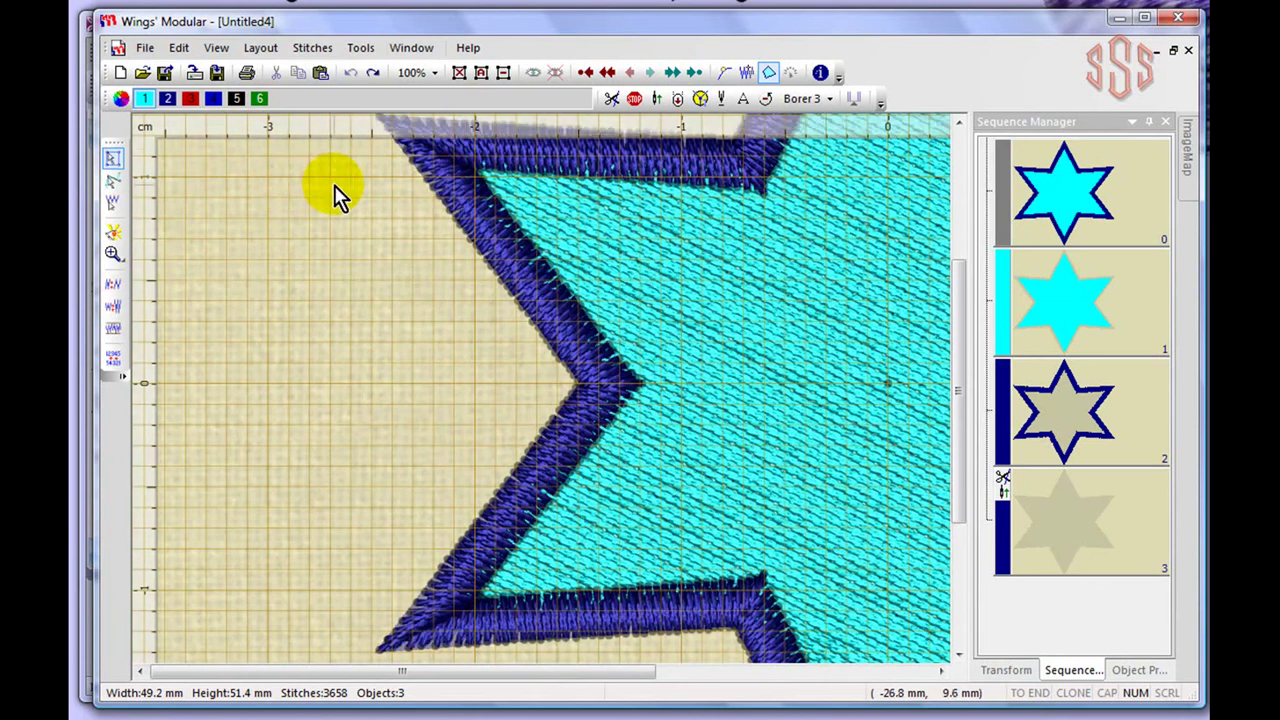
Set the grid's X unit to 2 mm and check the spacing beside the star's outline.
click(218, 50)
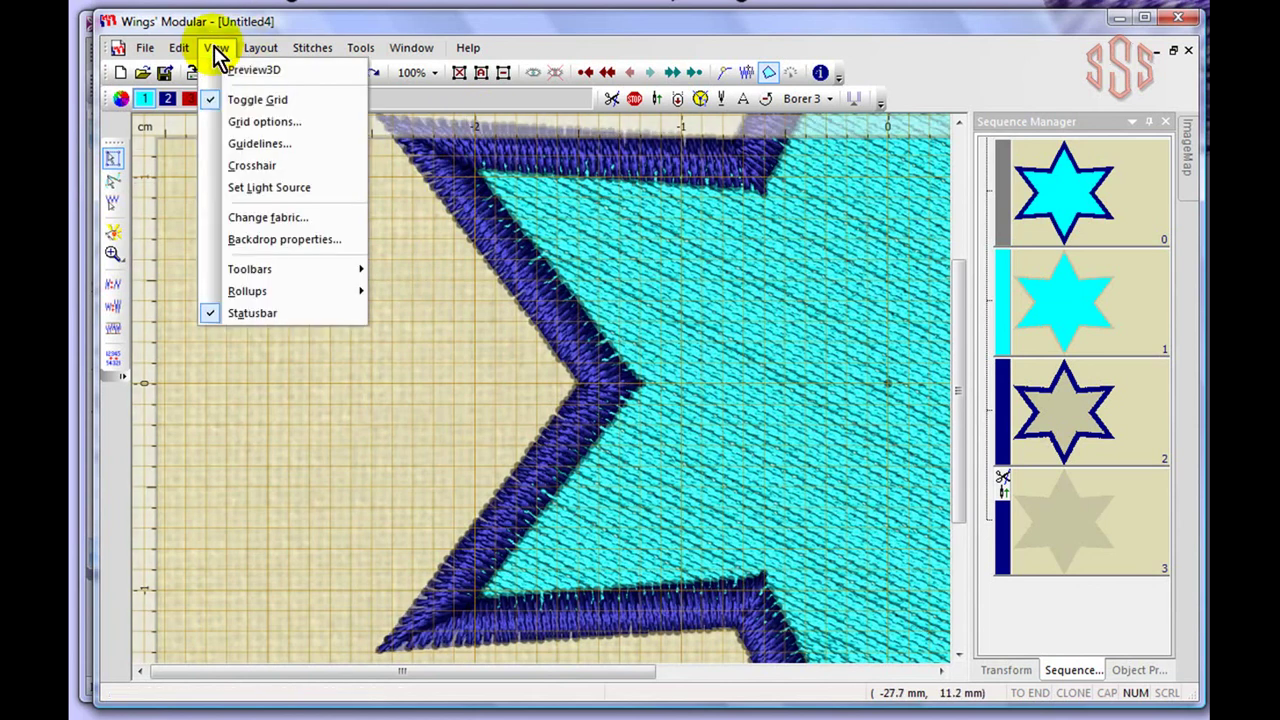
click(250, 122)
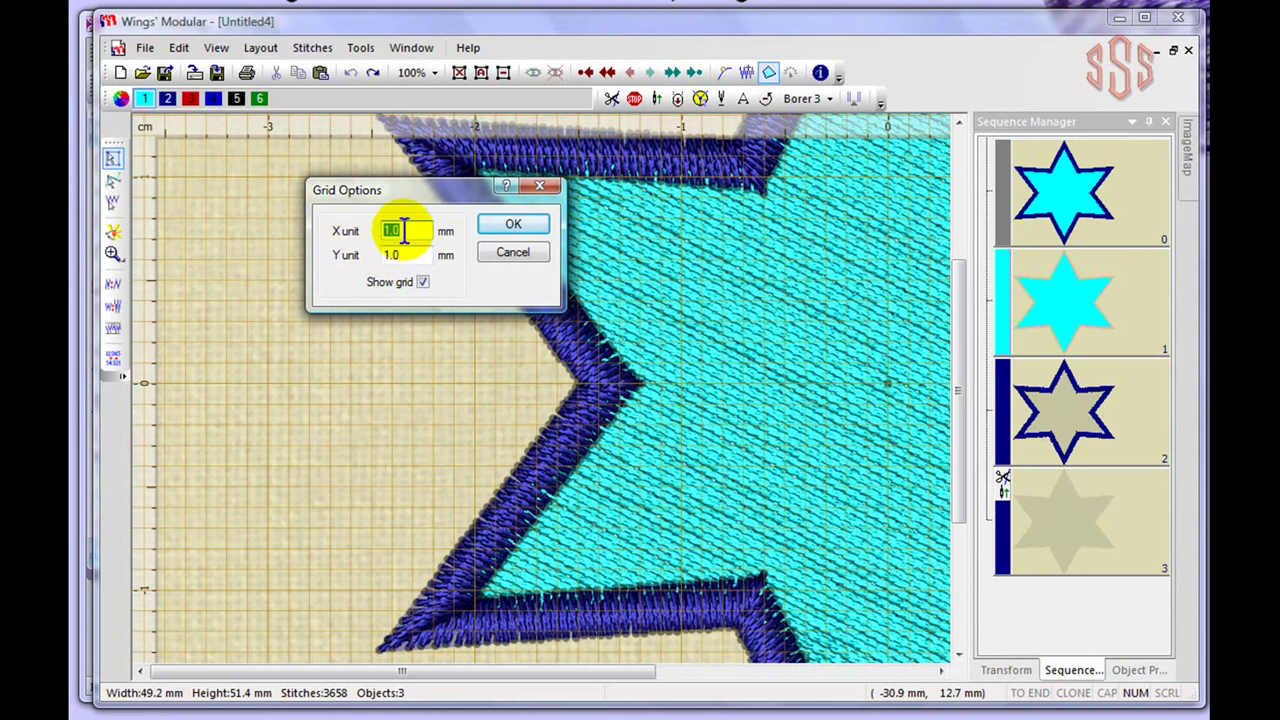
text(2)
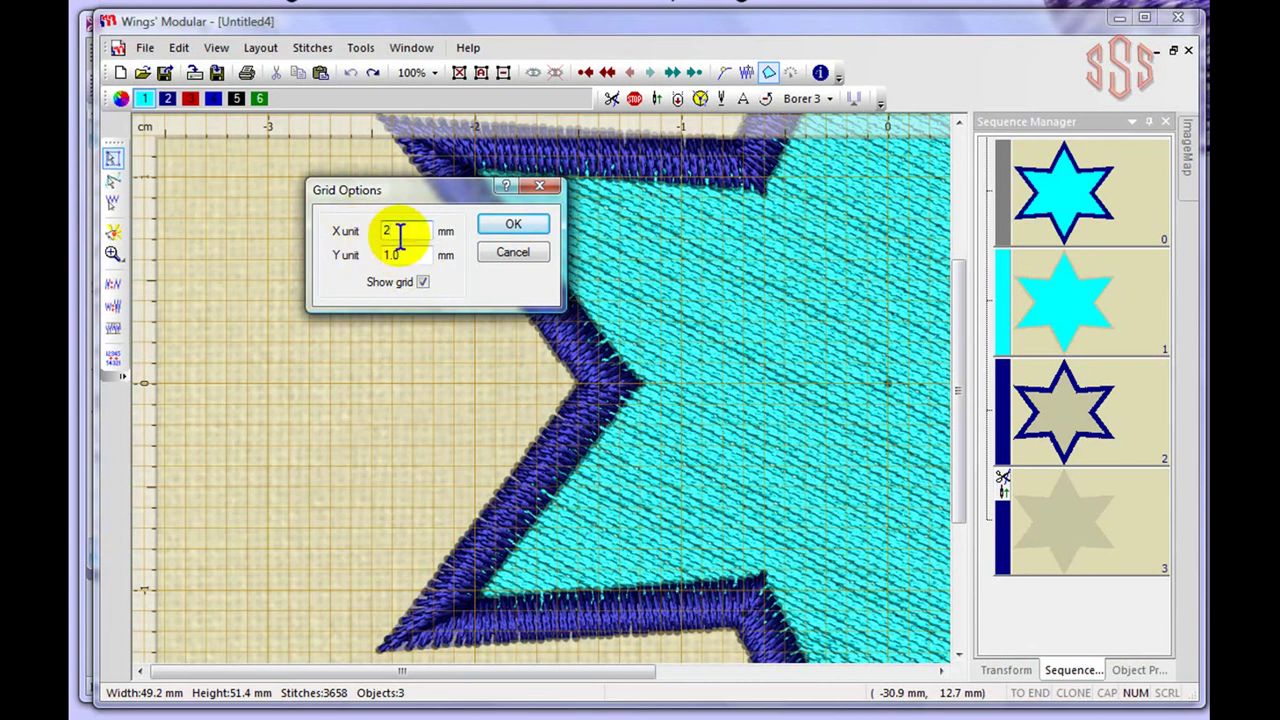
click(515, 225)
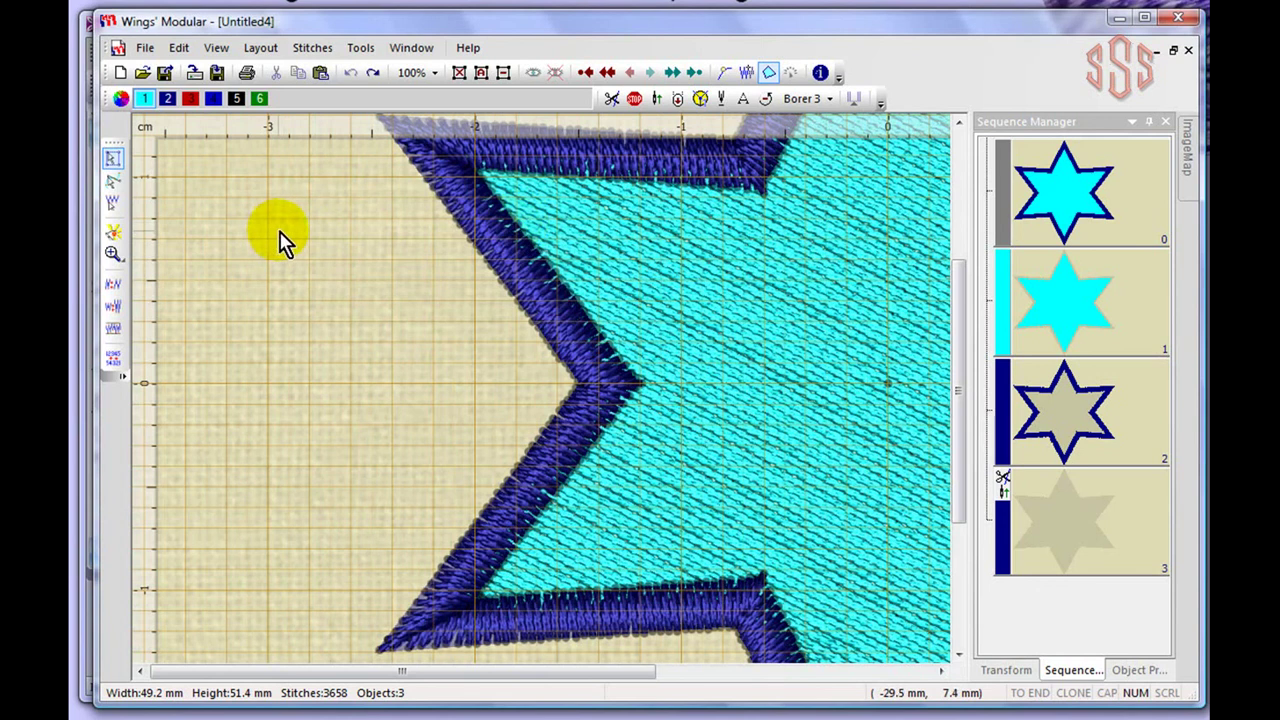
scroll(338, 239, up, 2)
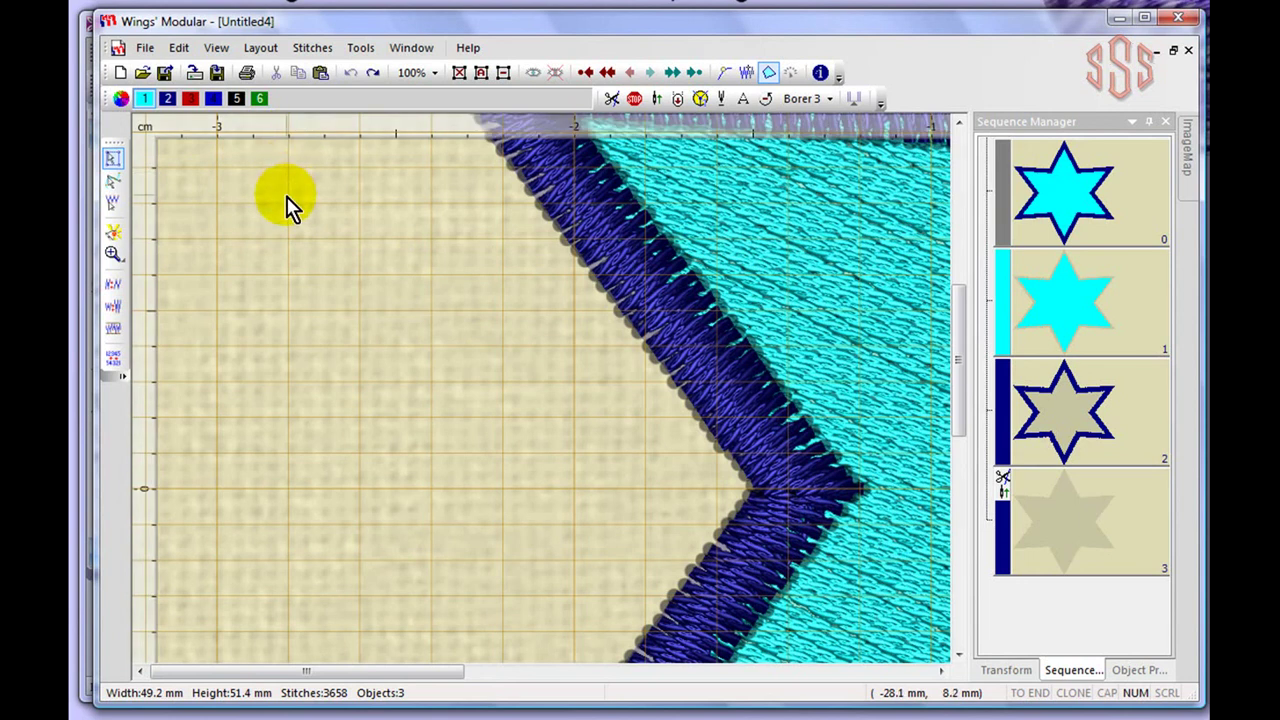
Set both the X and Y grid units to 5 mm and check the spacing across the whole star.
click(179, 50)
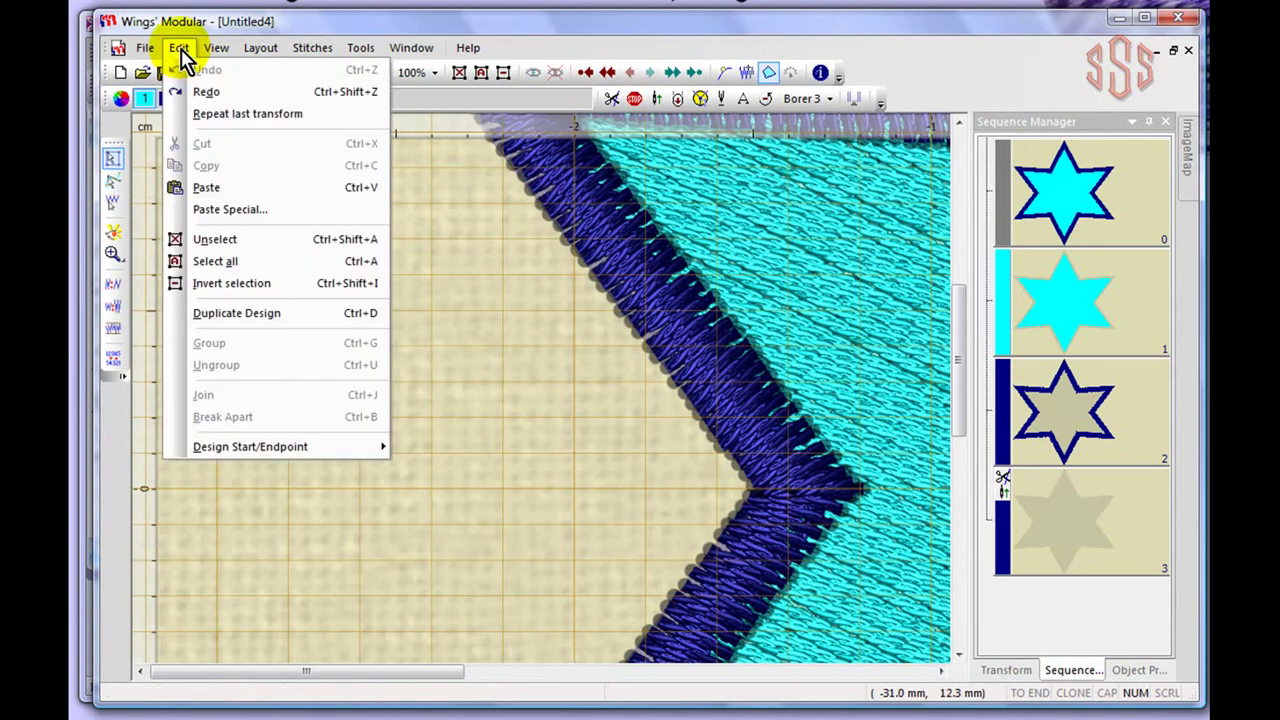
mouse_move(214, 55)
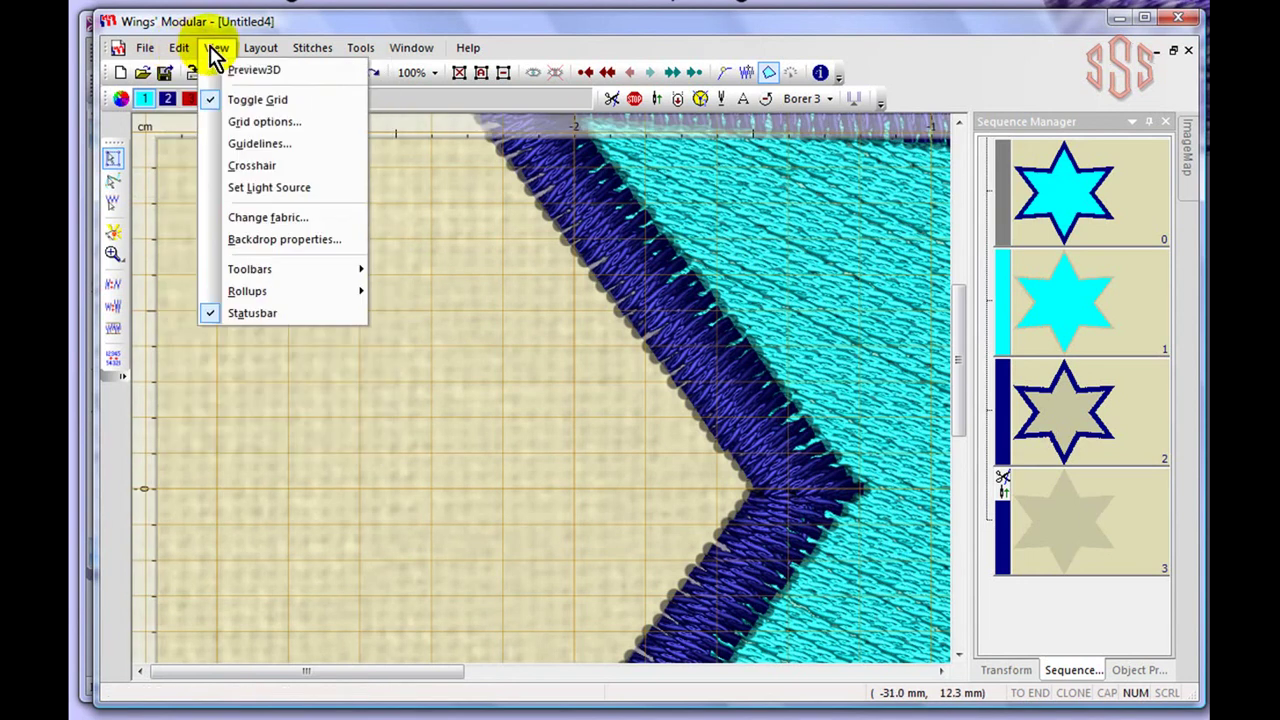
click(263, 122)
text(5)
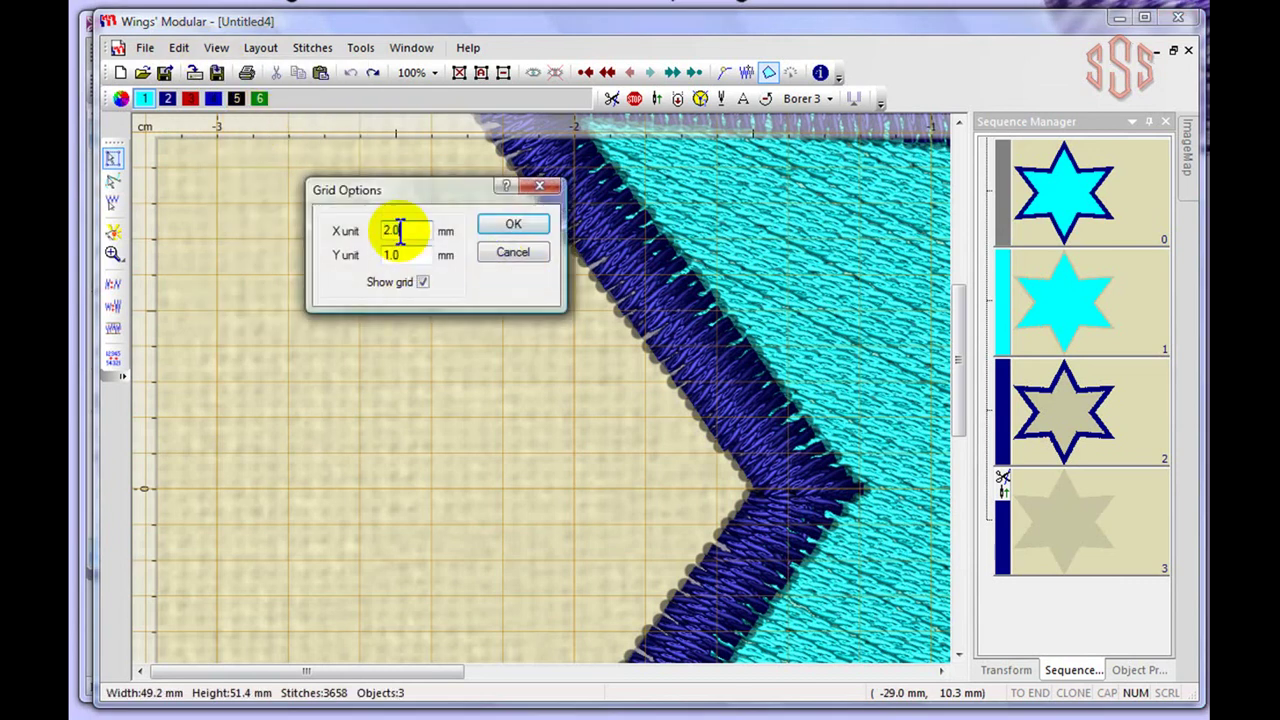
double_click(405, 256)
text(5)
click(514, 226)
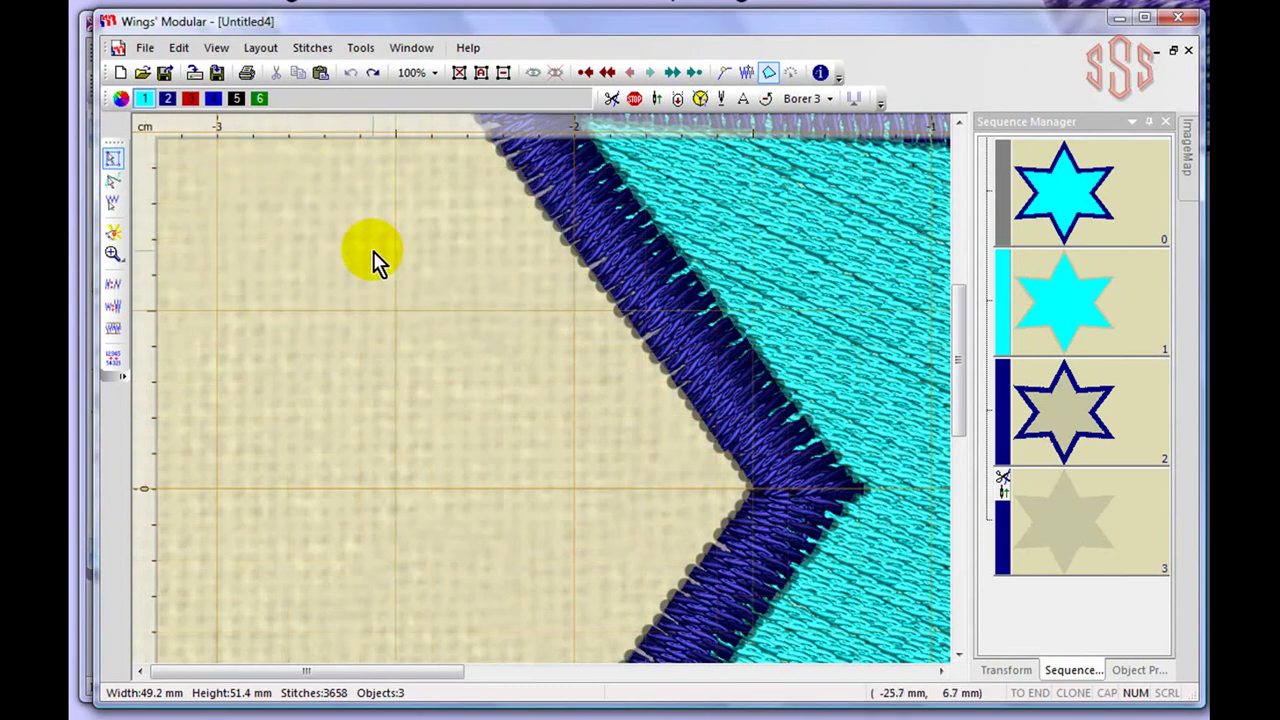
scroll(373, 251, down, 2)
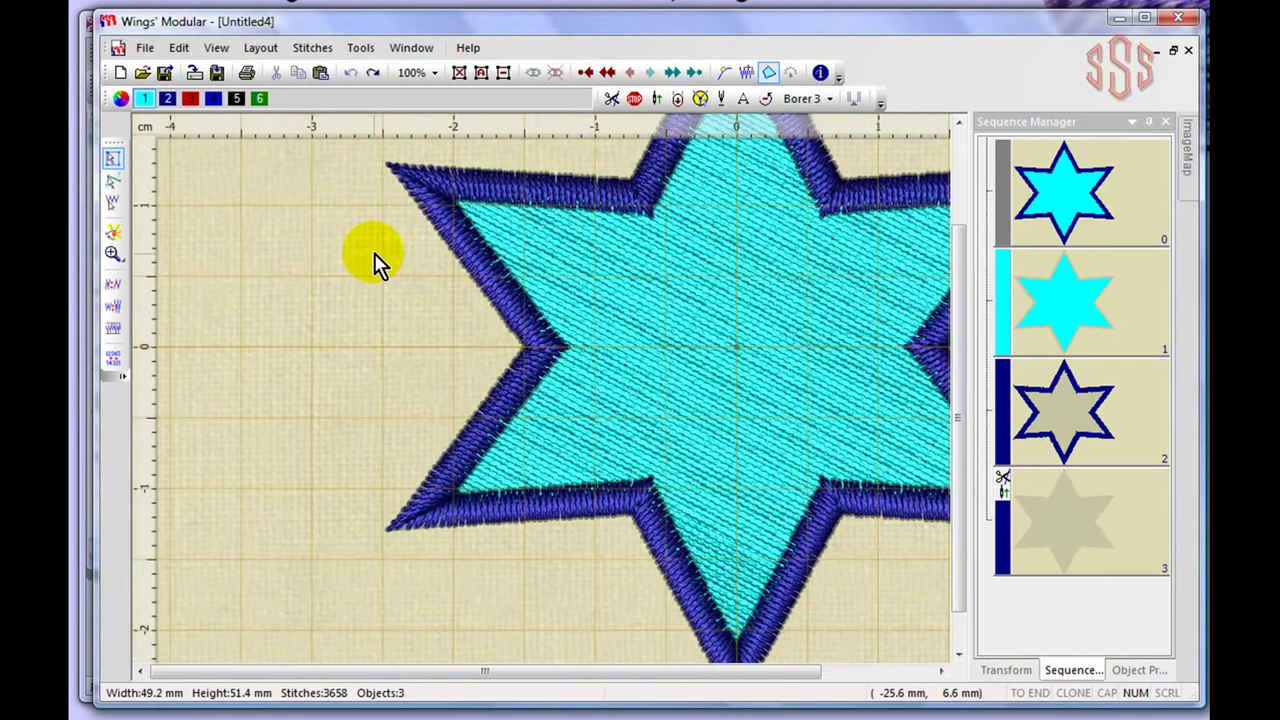
scroll(374, 253, down, 1)
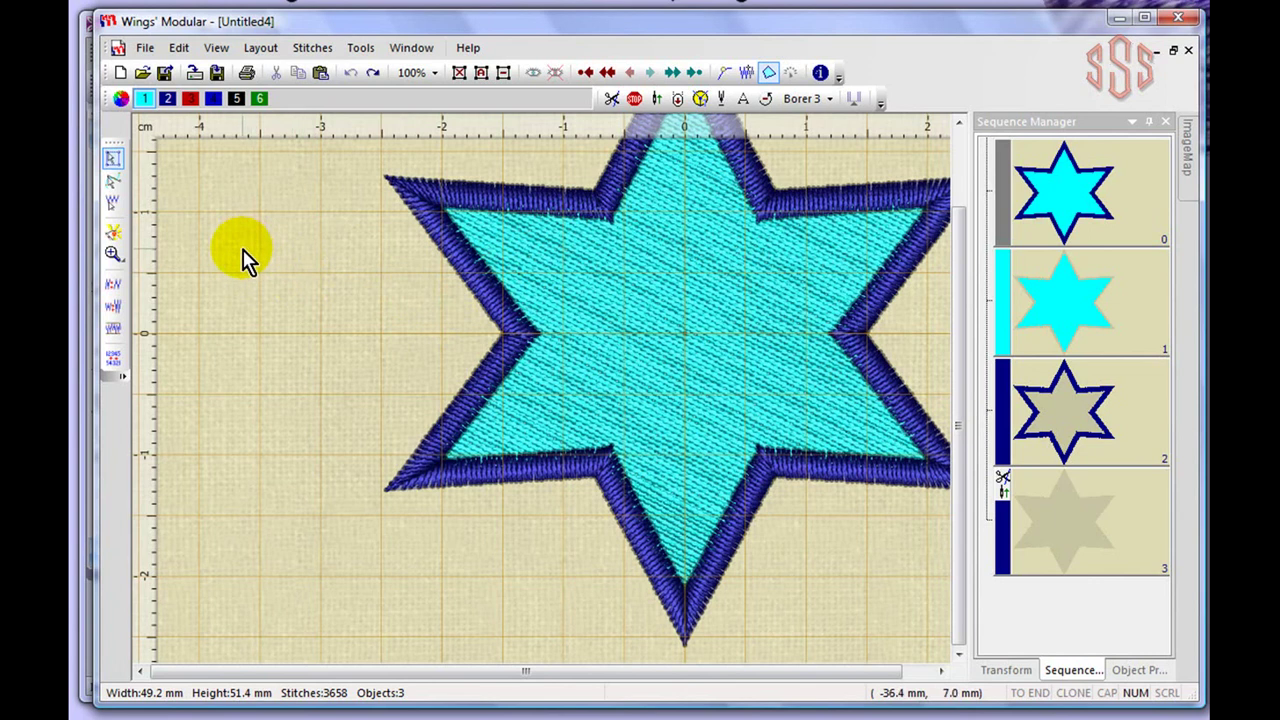
scroll(245, 258, down, 1)
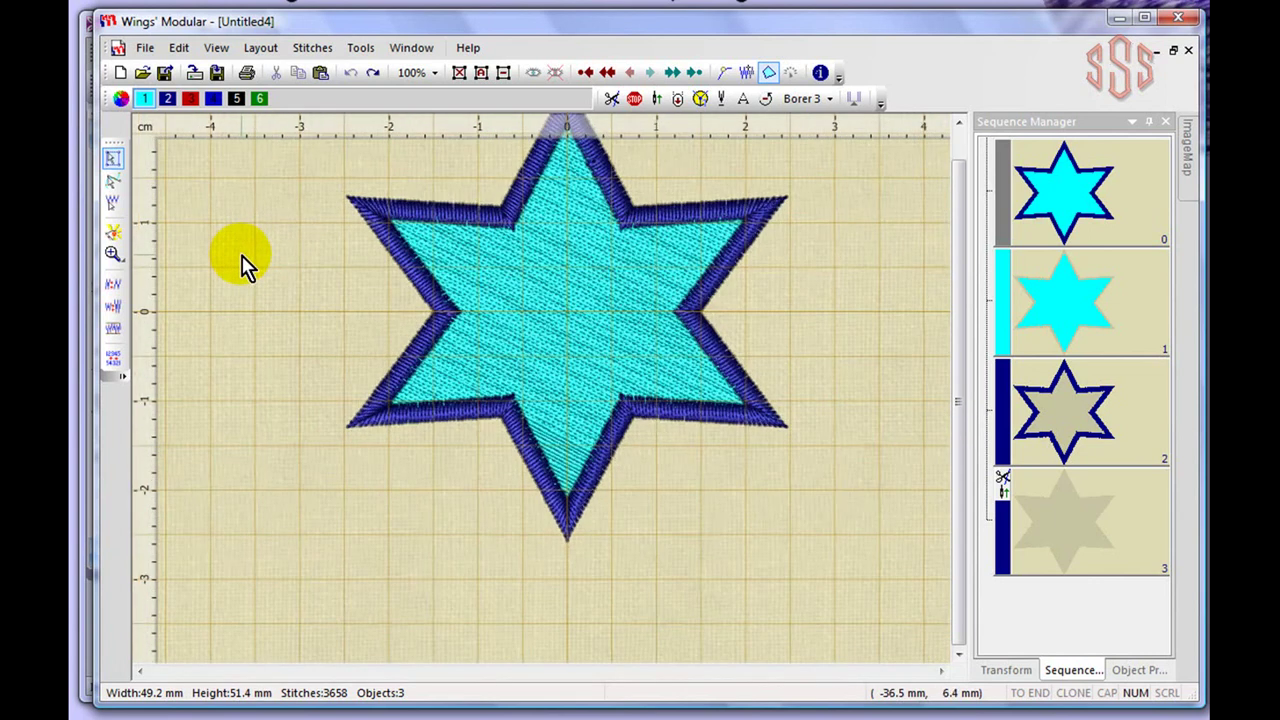
Review the Guidelines settings without changing anything, and hide the grid.
click(220, 50)
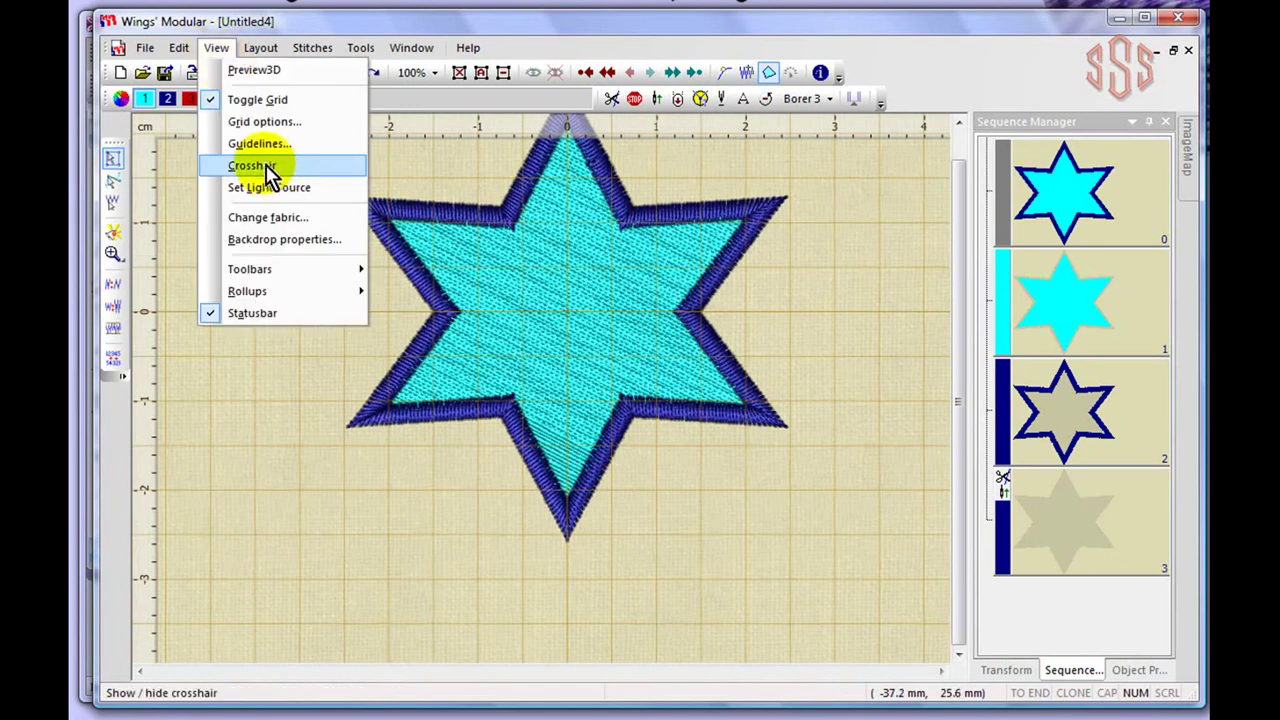
click(262, 146)
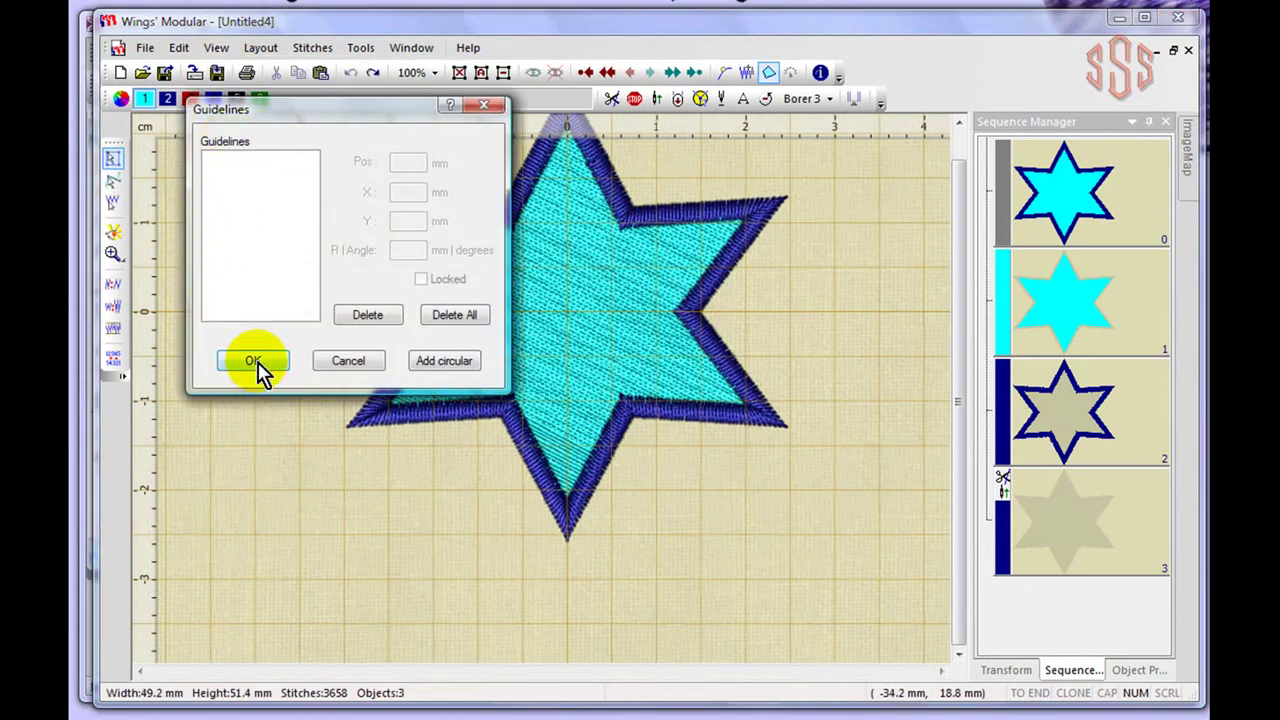
click(490, 107)
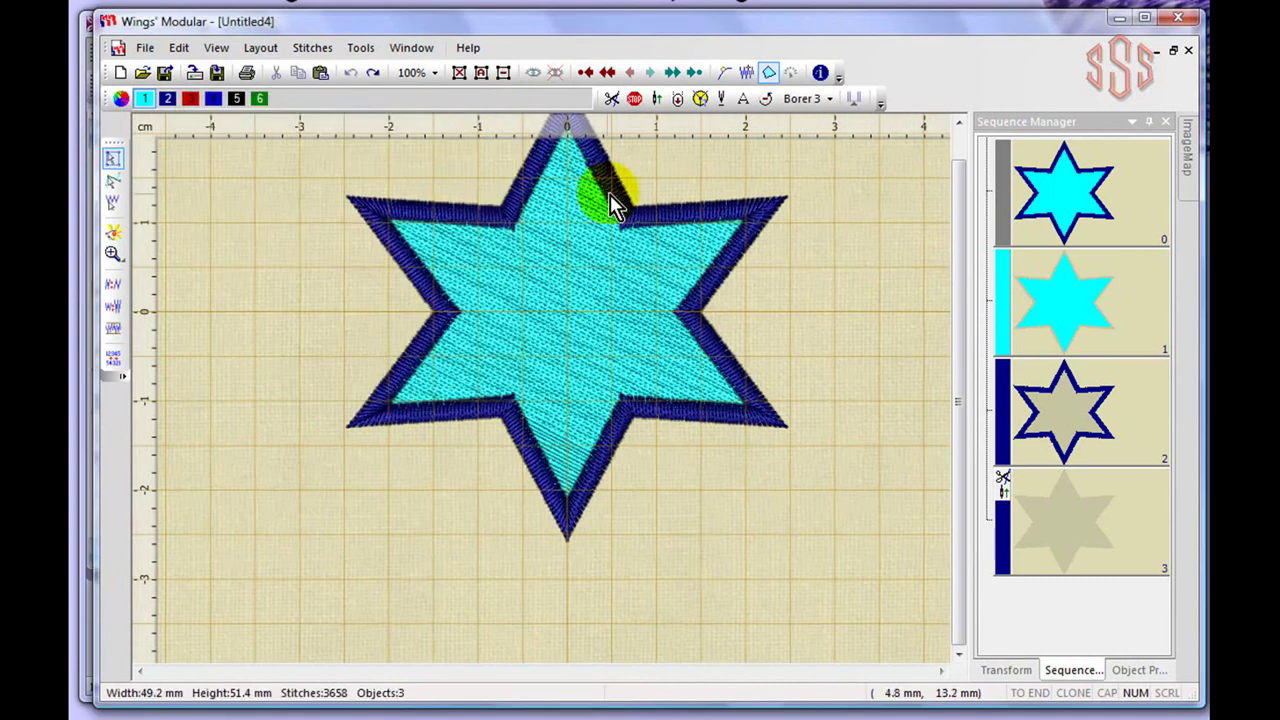
click(219, 58)
click(240, 100)
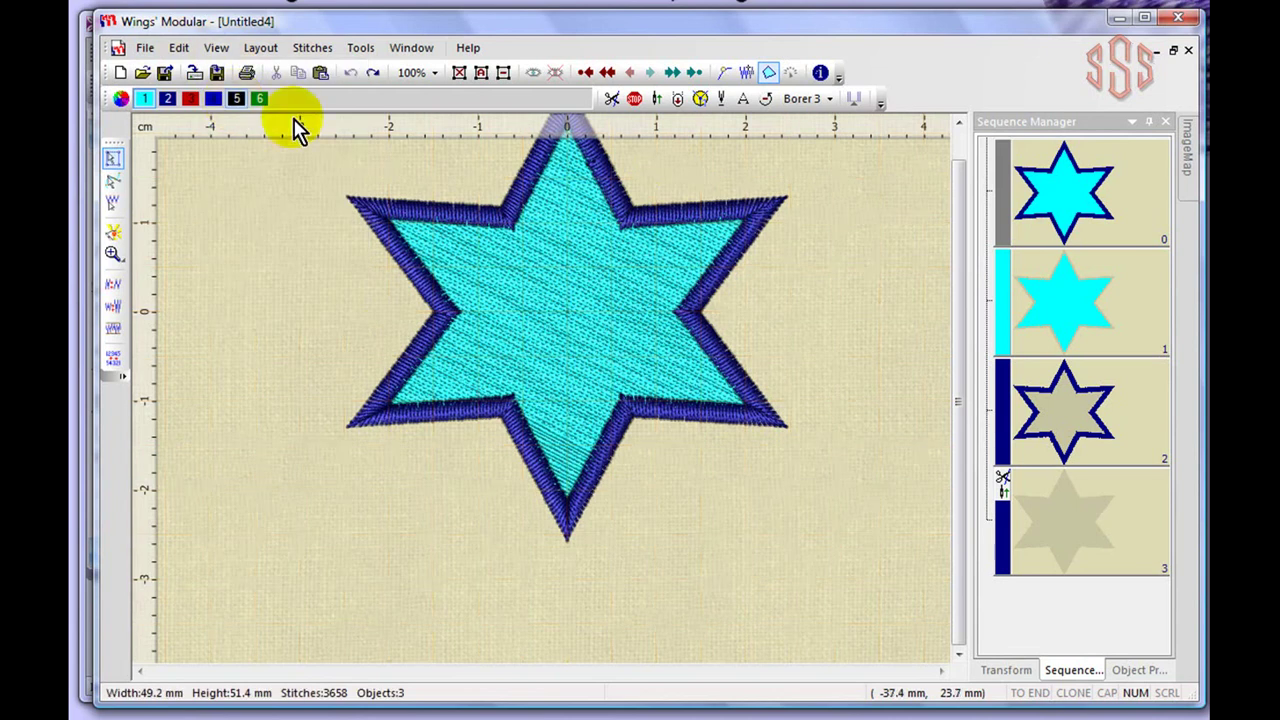
Place a horizontal guideline at about 30 mm above the star and another at about 0 mm through its center.
scroll(843, 339, down, 3)
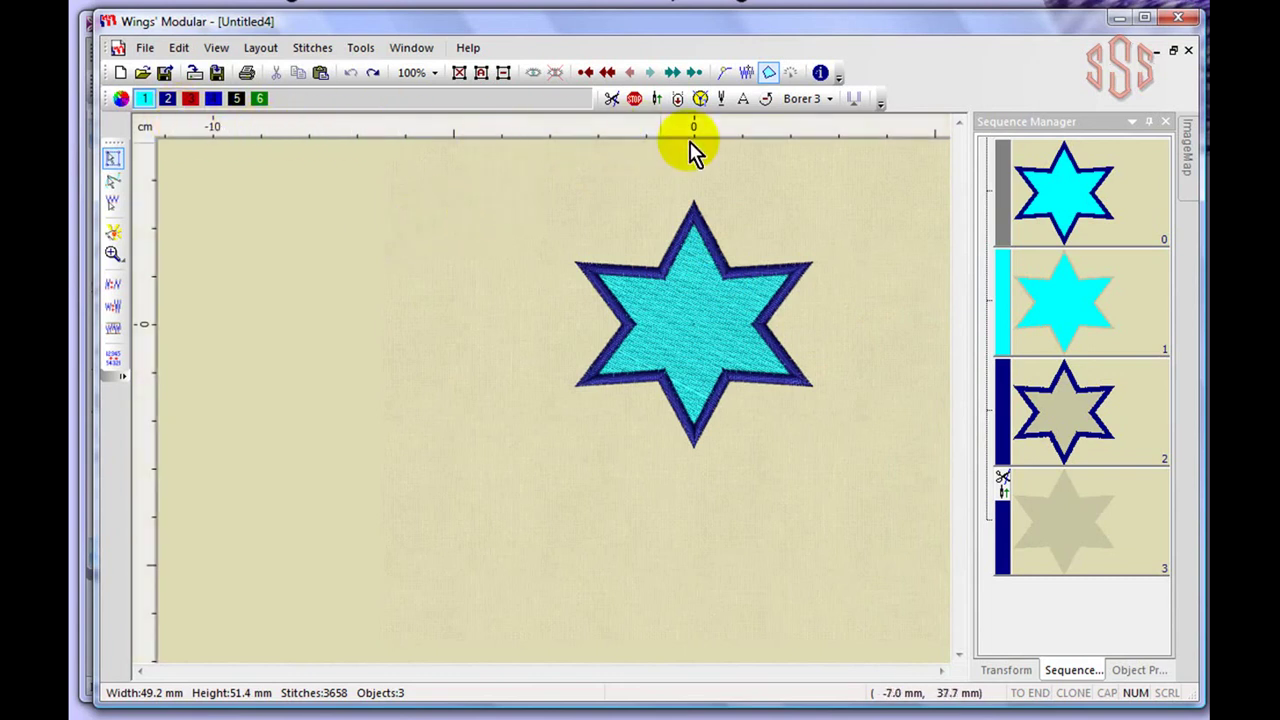
drag(640, 135, 627, 189)
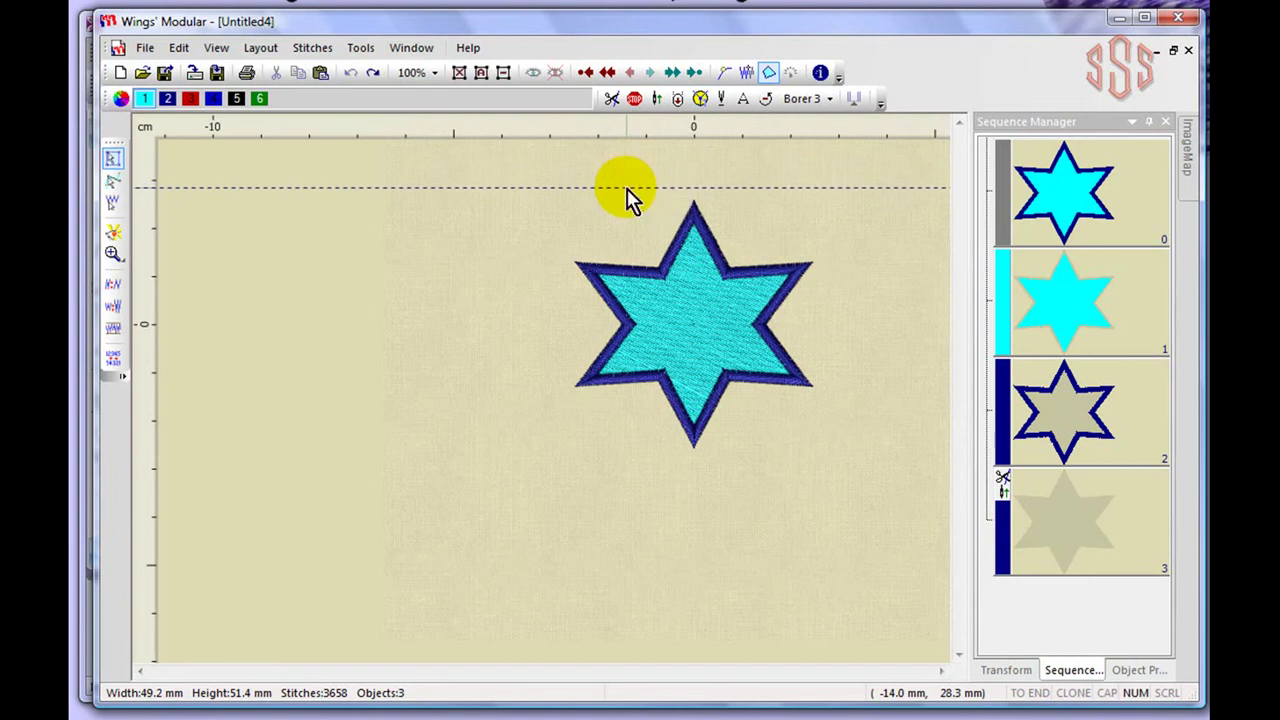
drag(525, 128, 536, 325)
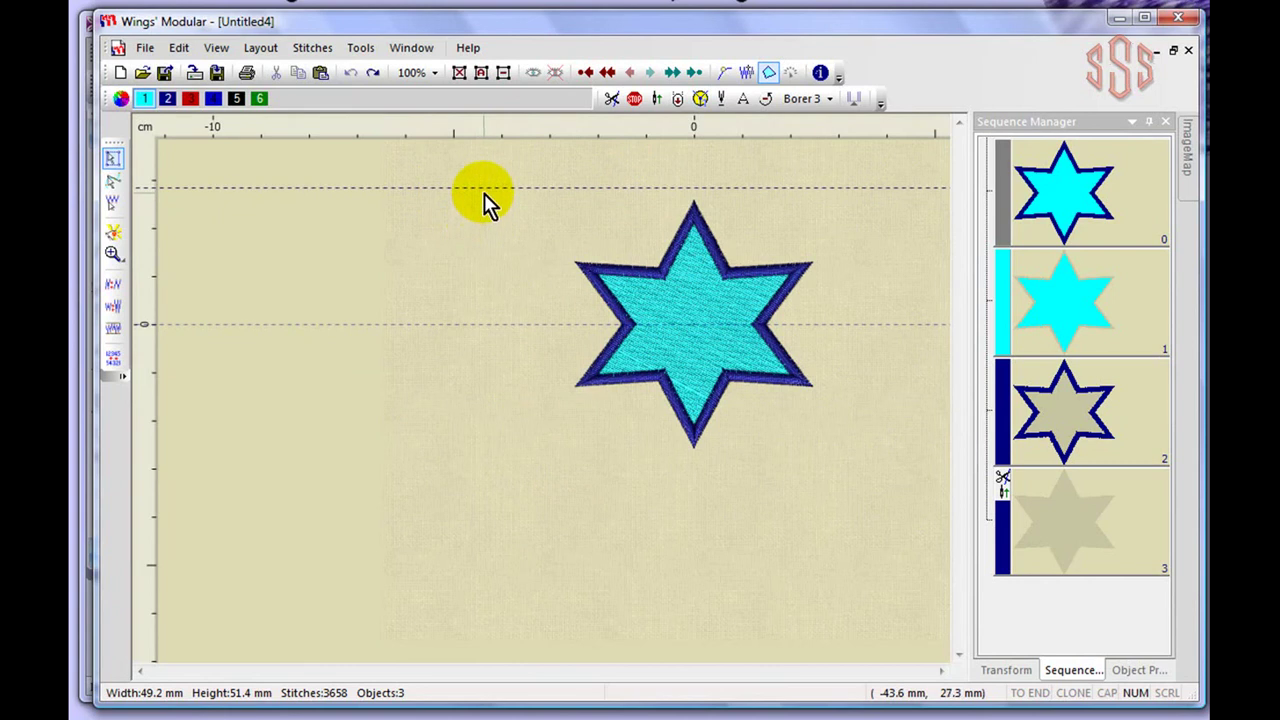
drag(485, 187, 483, 180)
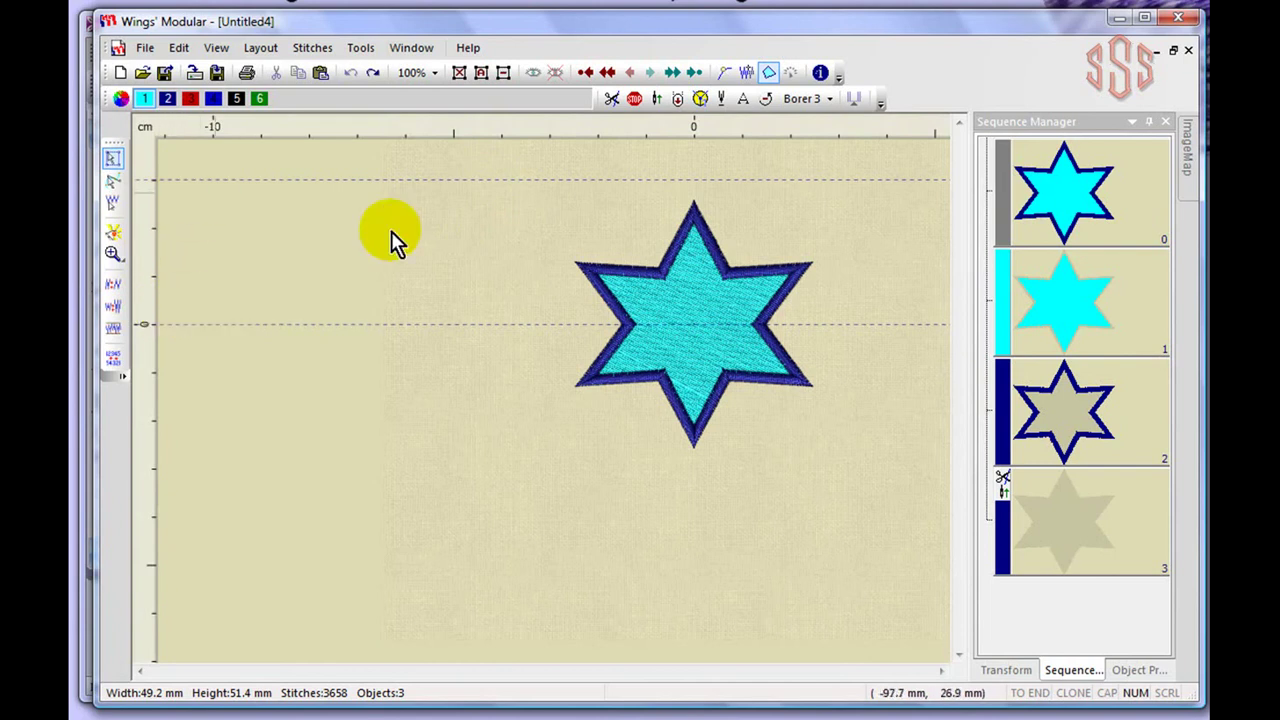
Select the whole star, move it up to the upper guideline and scale it to about 30.5 by 31.9 mm to fit between the guidelines.
click(710, 298)
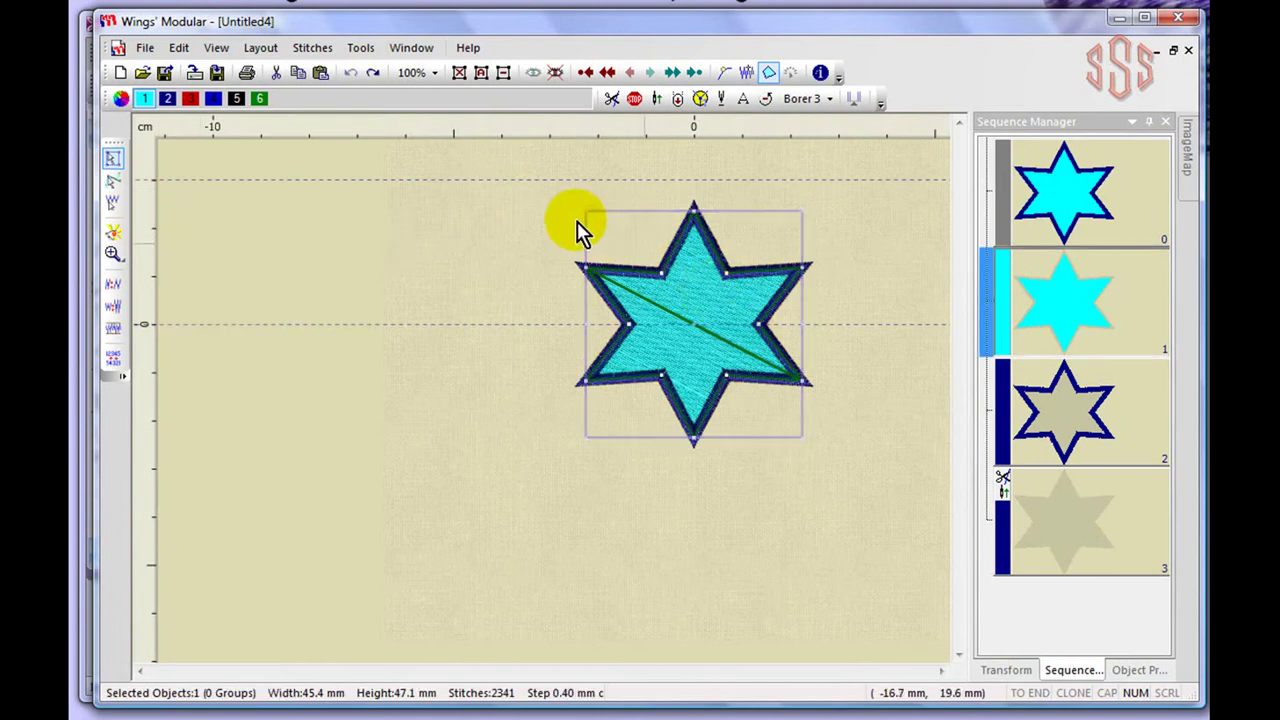
click(514, 188)
drag(497, 164, 840, 505)
drag(726, 317, 711, 287)
drag(554, 428, 652, 325)
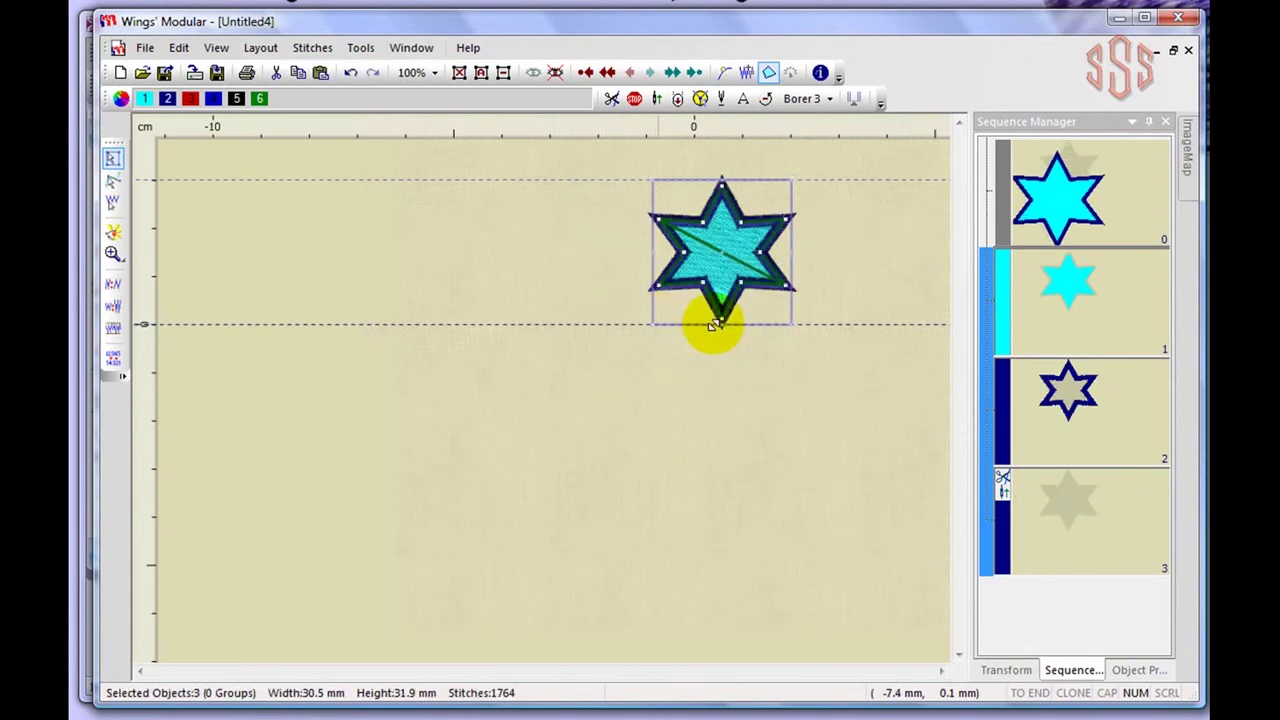
click(889, 217)
Duplicate the whole star and place the copy to the left of the original between the horizontal guidelines.
drag(580, 150, 818, 376)
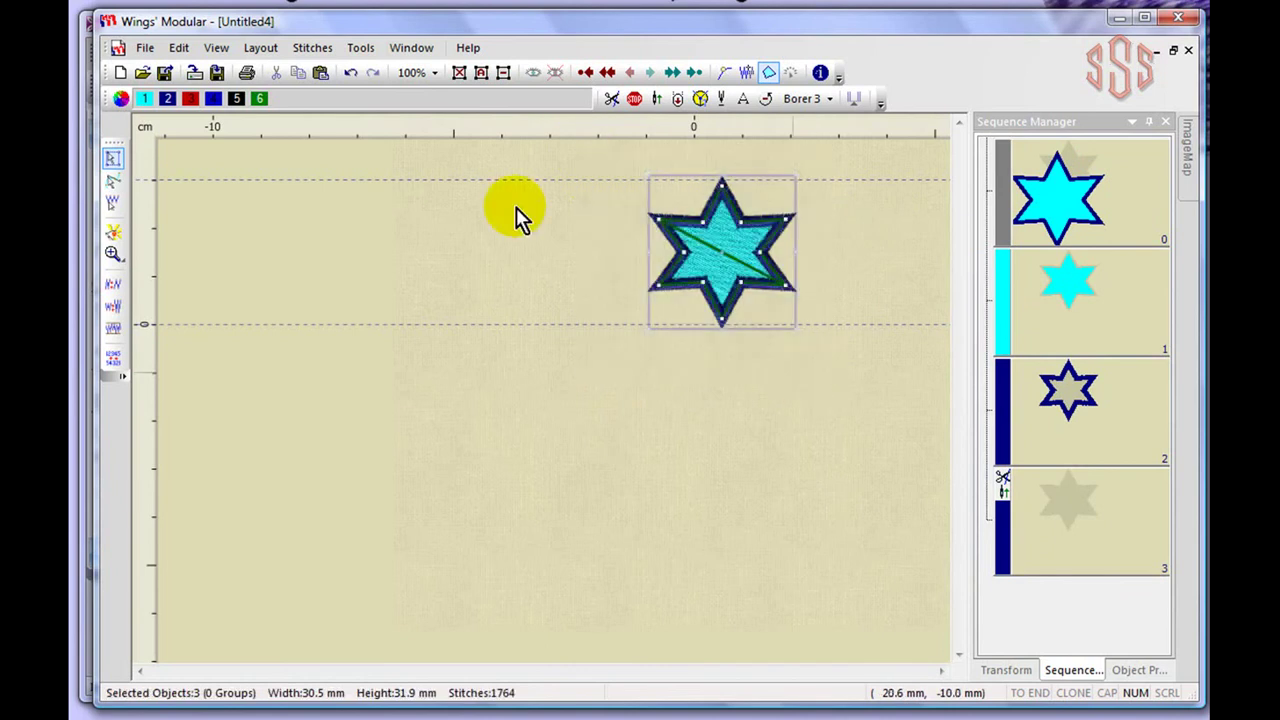
click(318, 75)
drag(741, 243, 556, 238)
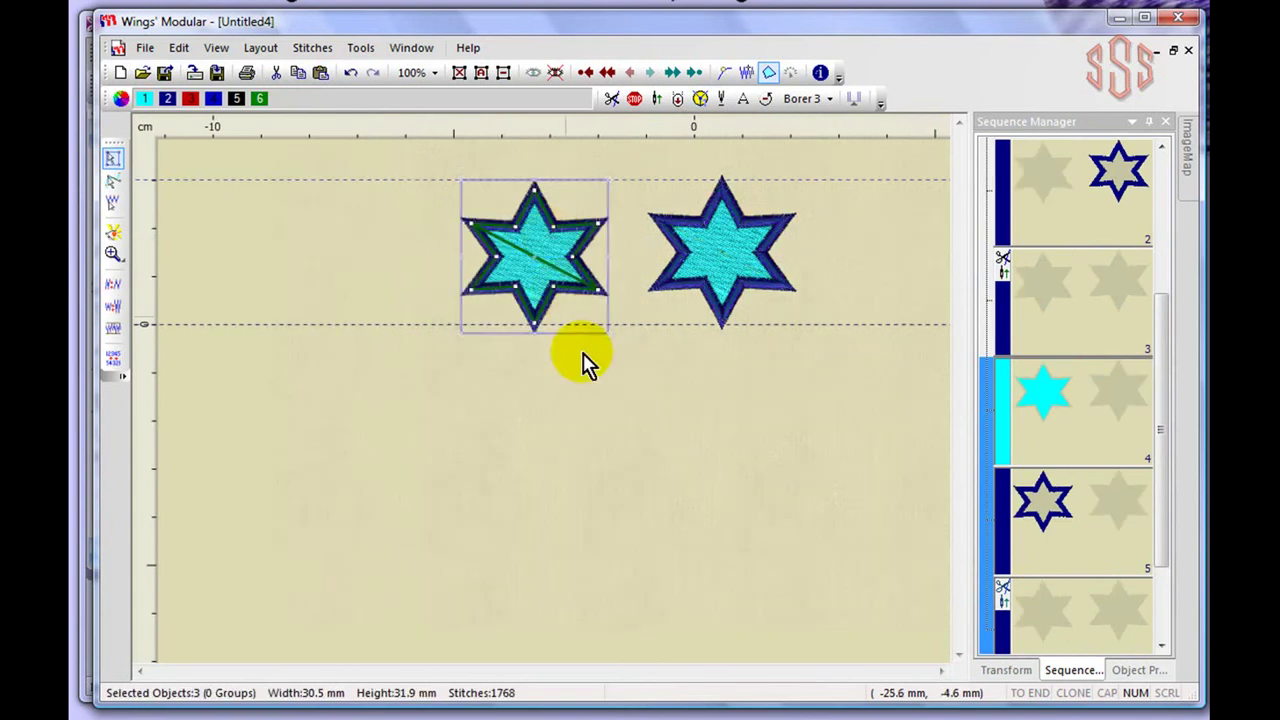
click(705, 417)
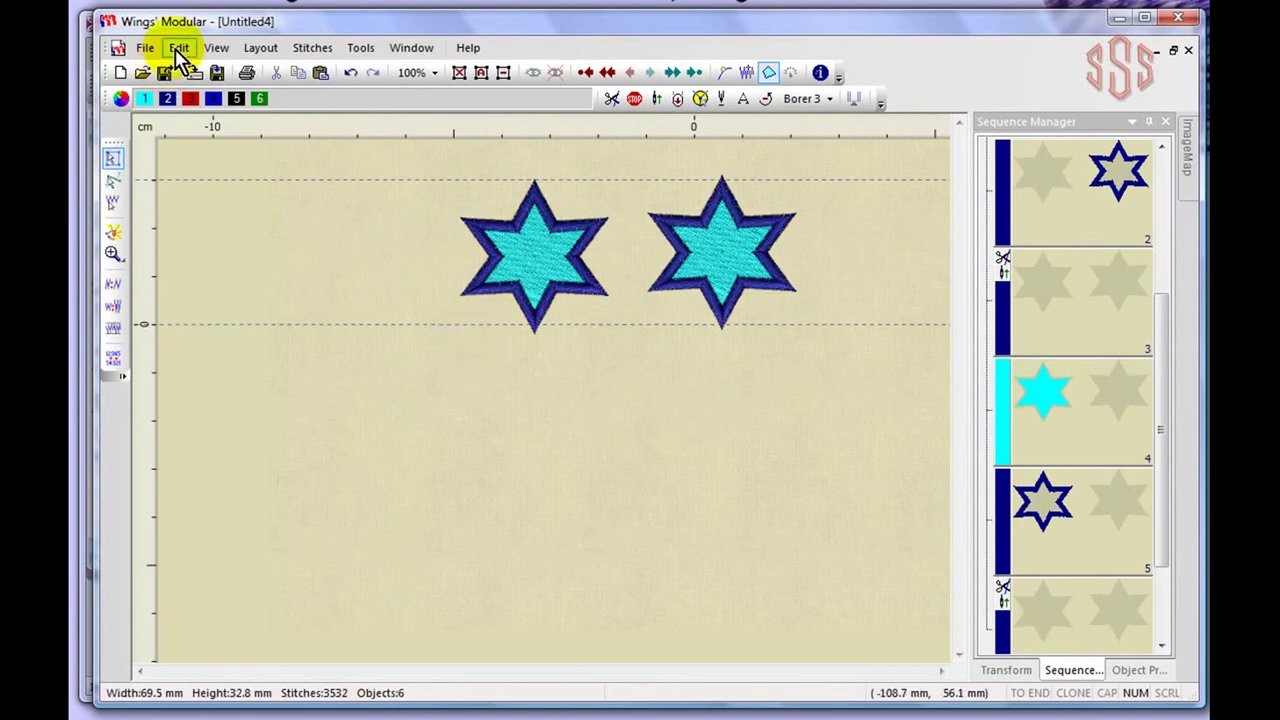
Set the lower horizontal guideline's position to -10 mm.
click(221, 52)
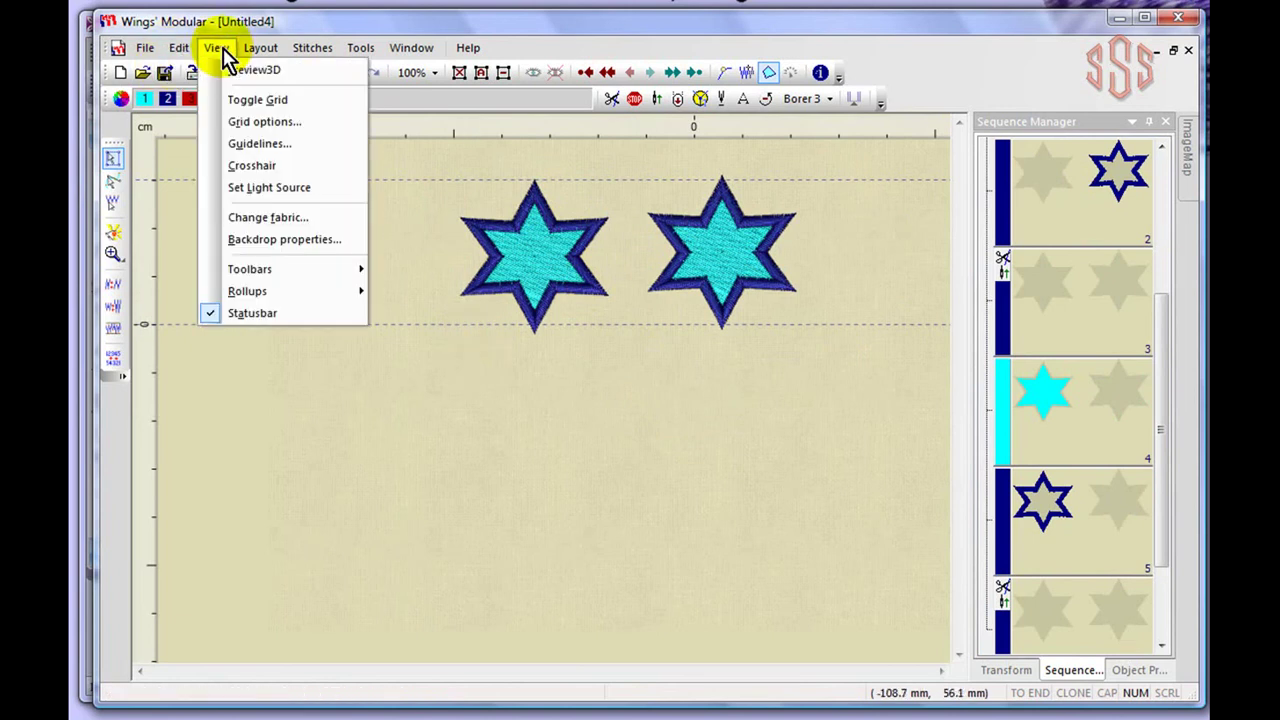
click(279, 146)
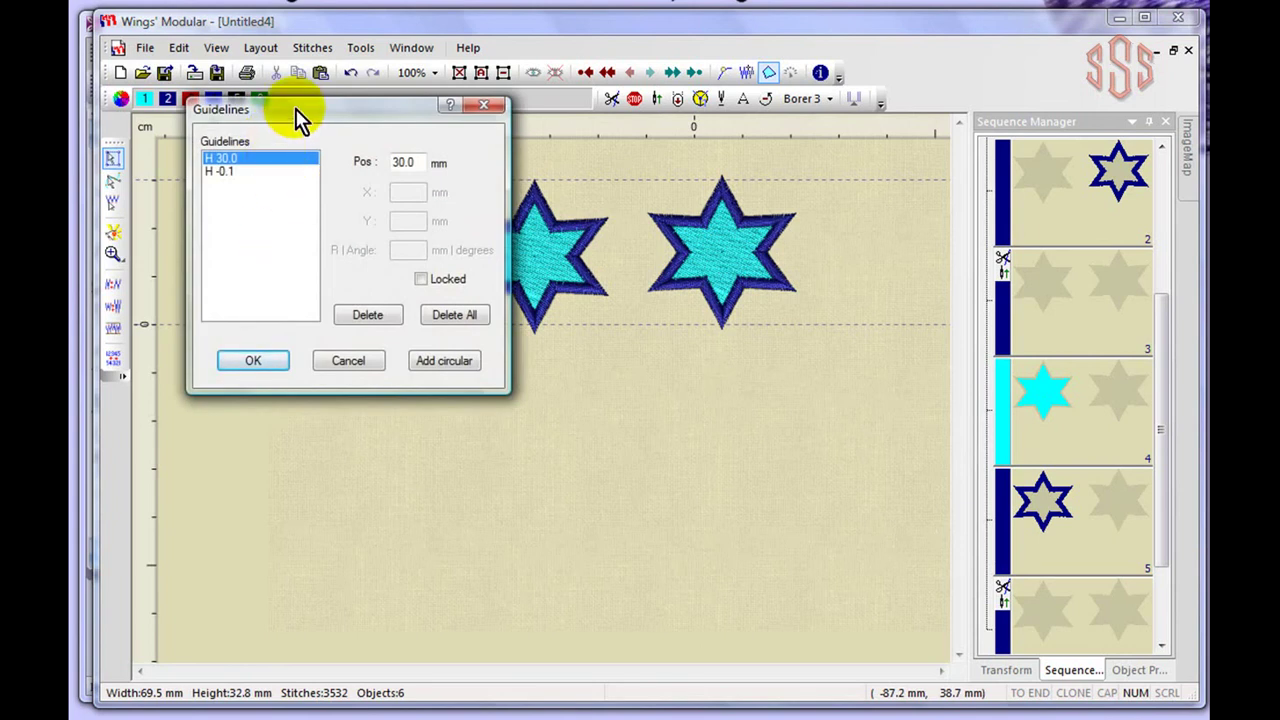
click(220, 174)
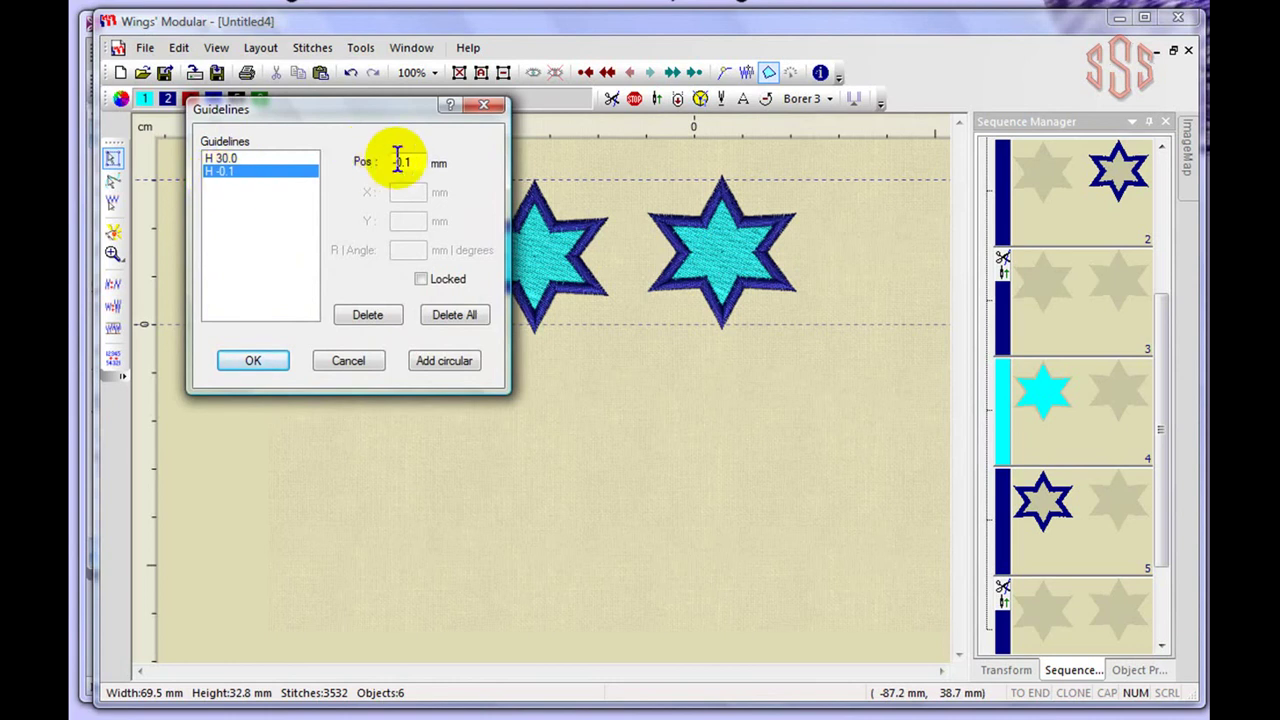
drag(413, 163, 390, 165)
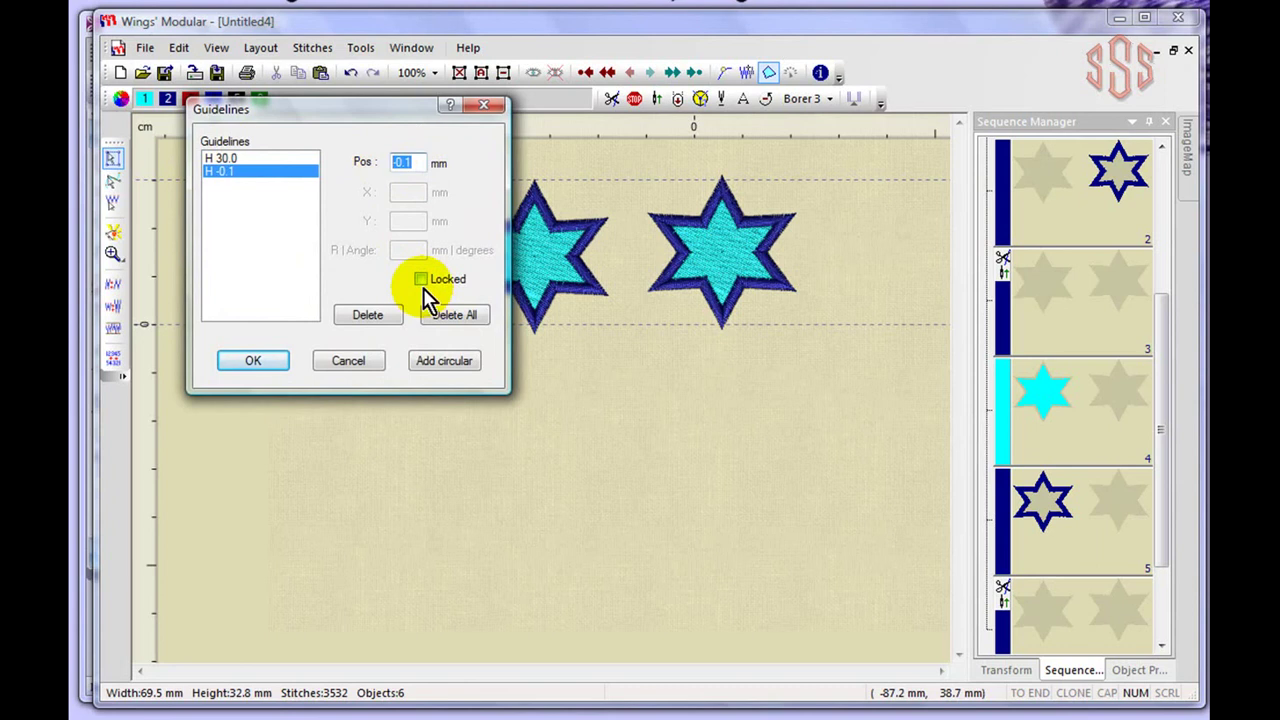
key(BackSpace)
text(-10)
click(264, 364)
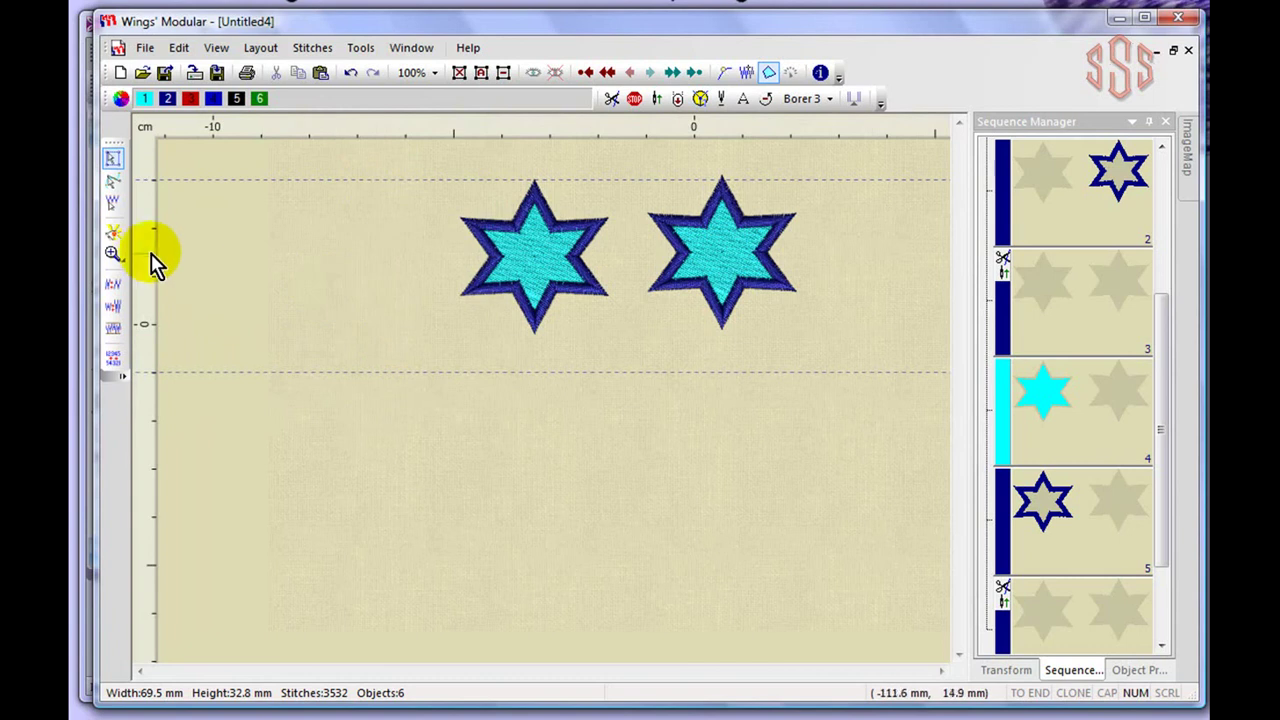
Place vertical guidelines on both sides of the star pair, at about -66 mm and 29 mm.
drag(137, 251, 376, 266)
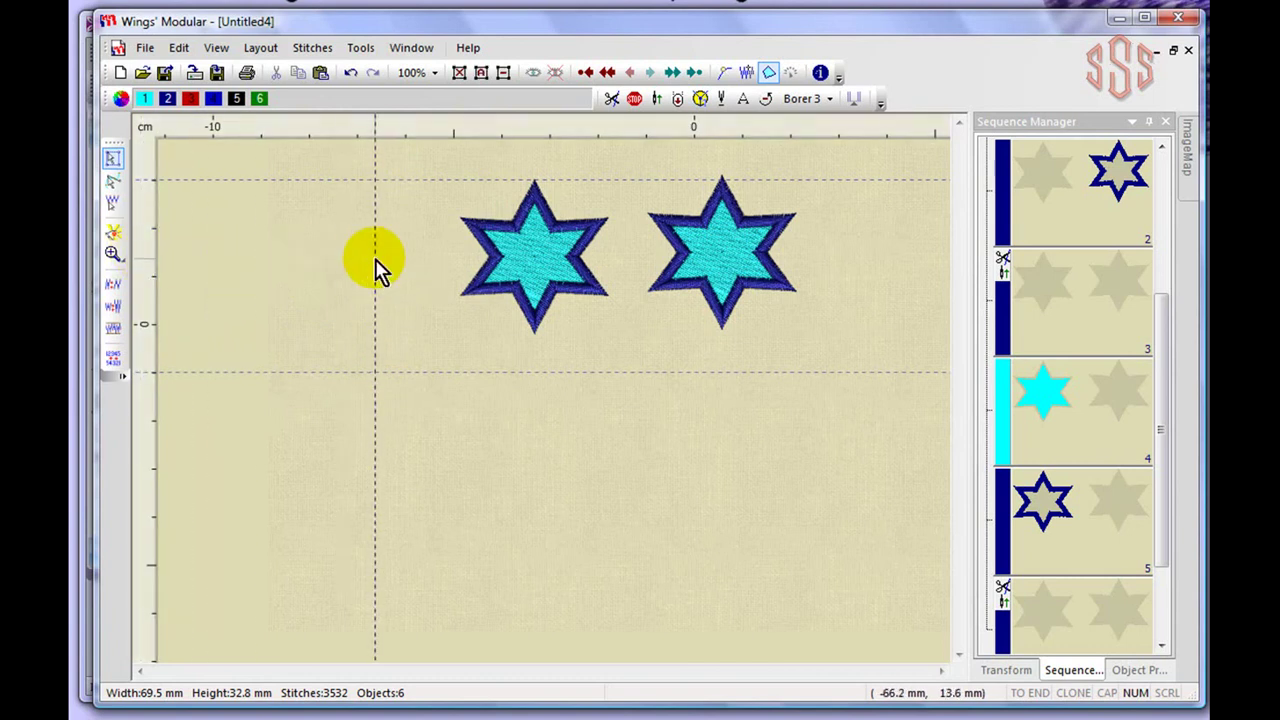
drag(137, 266, 834, 268)
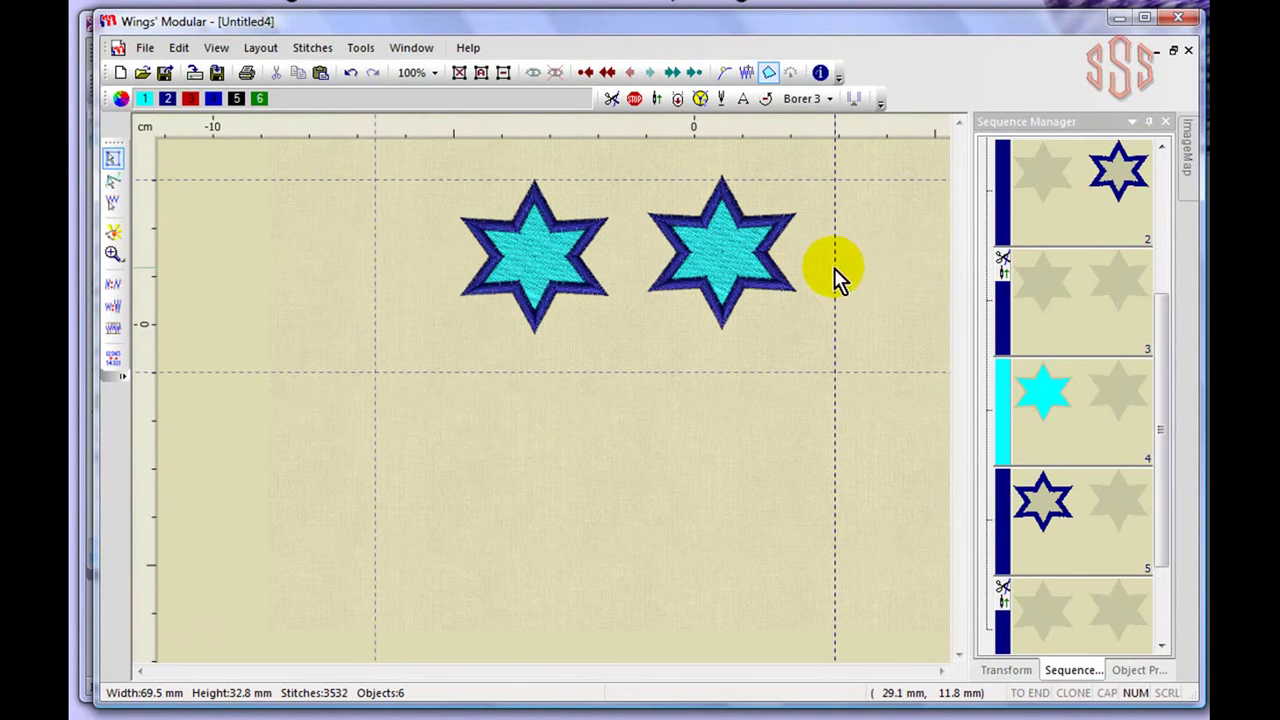
Delete the vertical guideline at -66.2 mm and remove all remaining guidelines from the design.
click(221, 55)
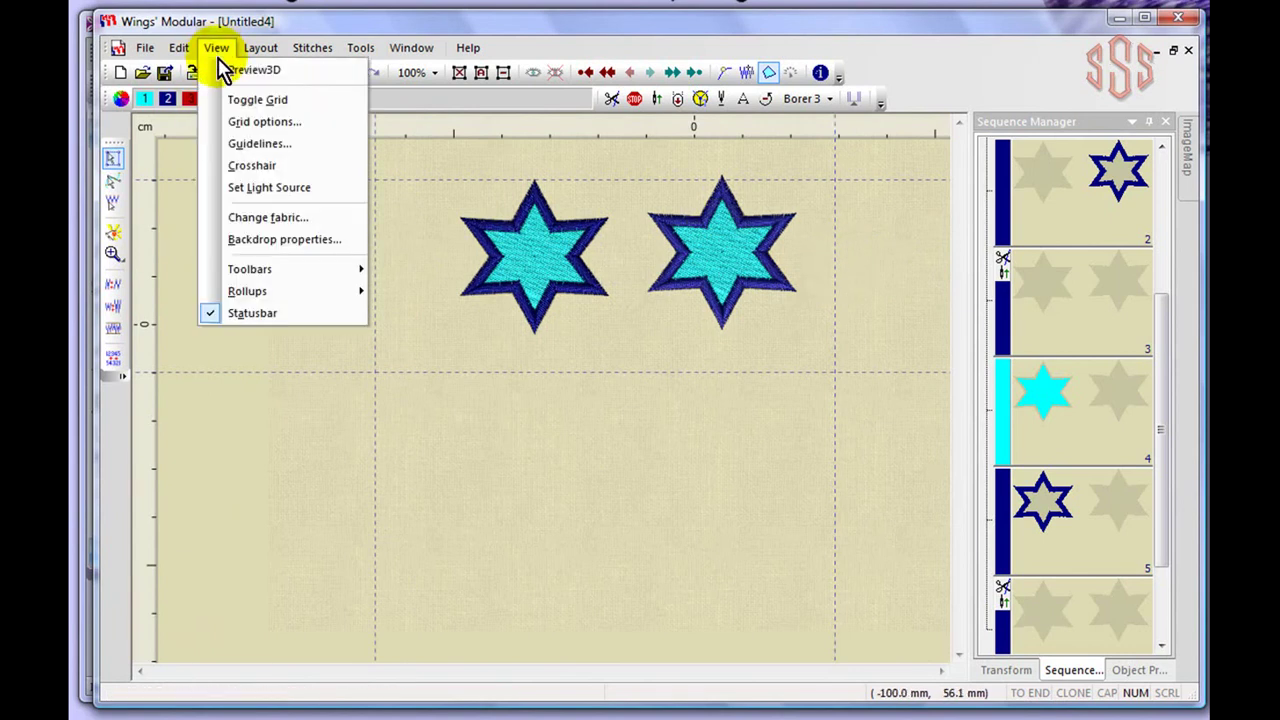
click(262, 146)
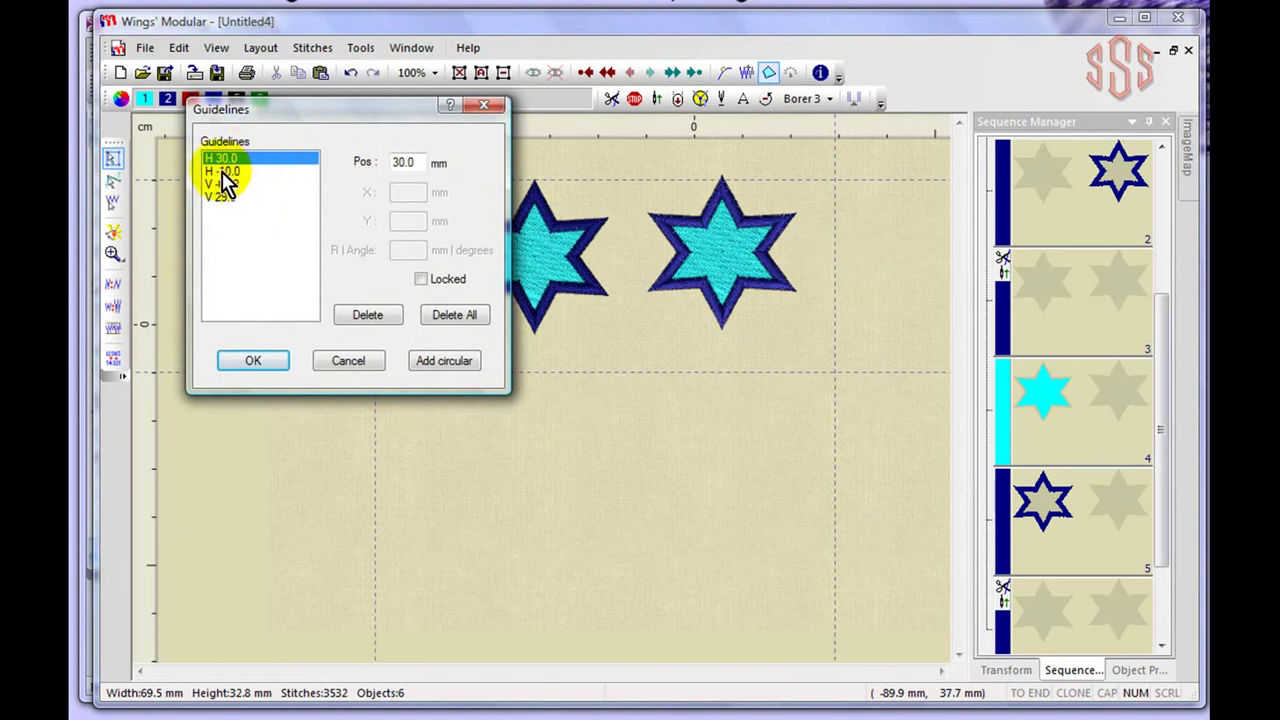
click(221, 172)
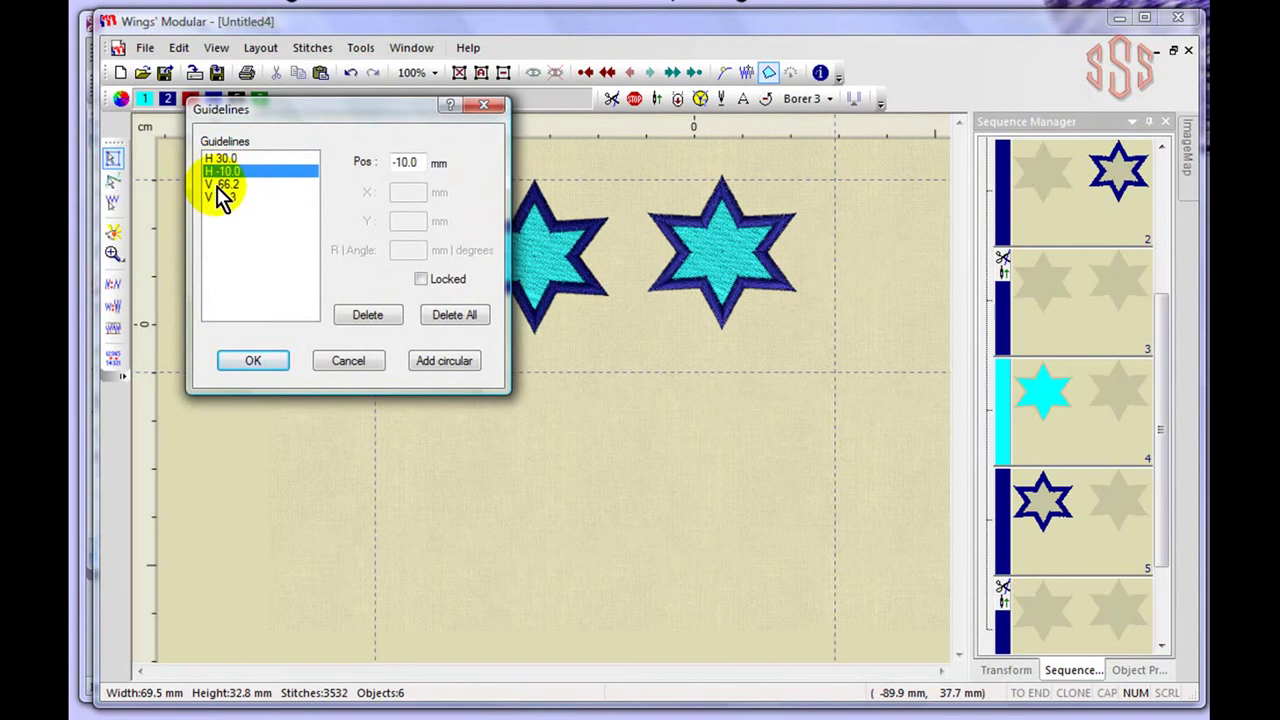
click(219, 185)
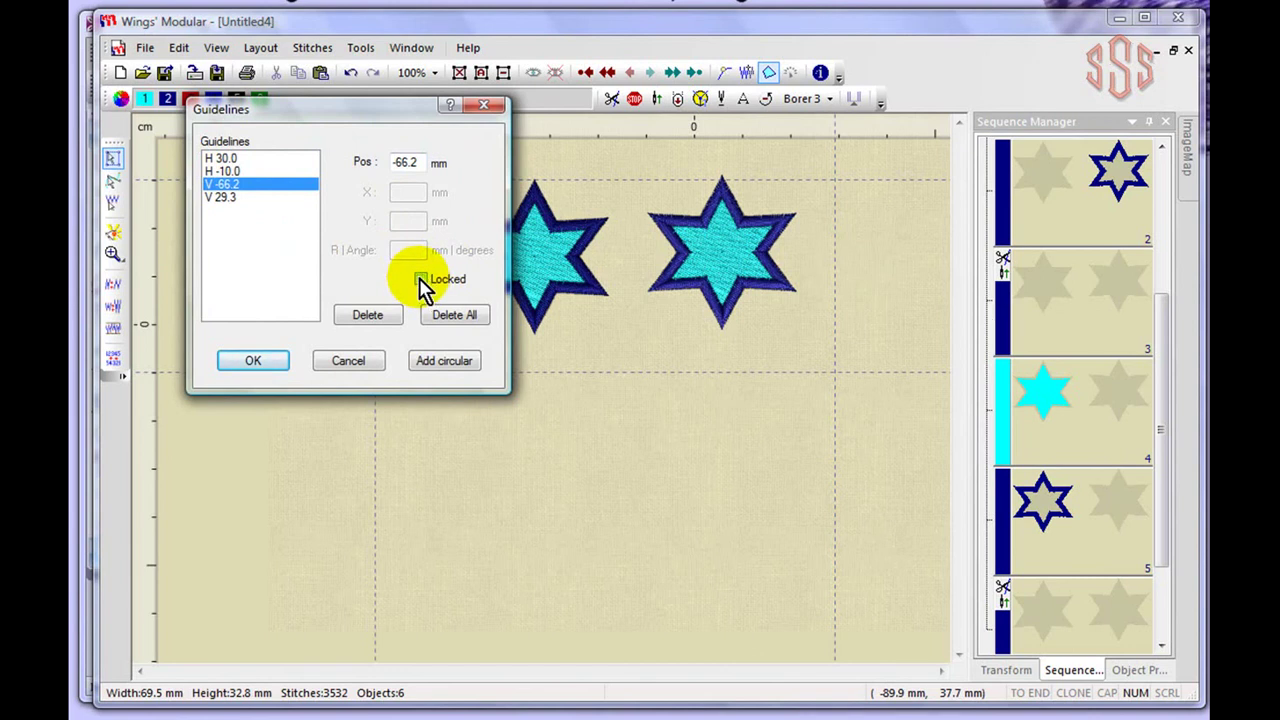
click(369, 316)
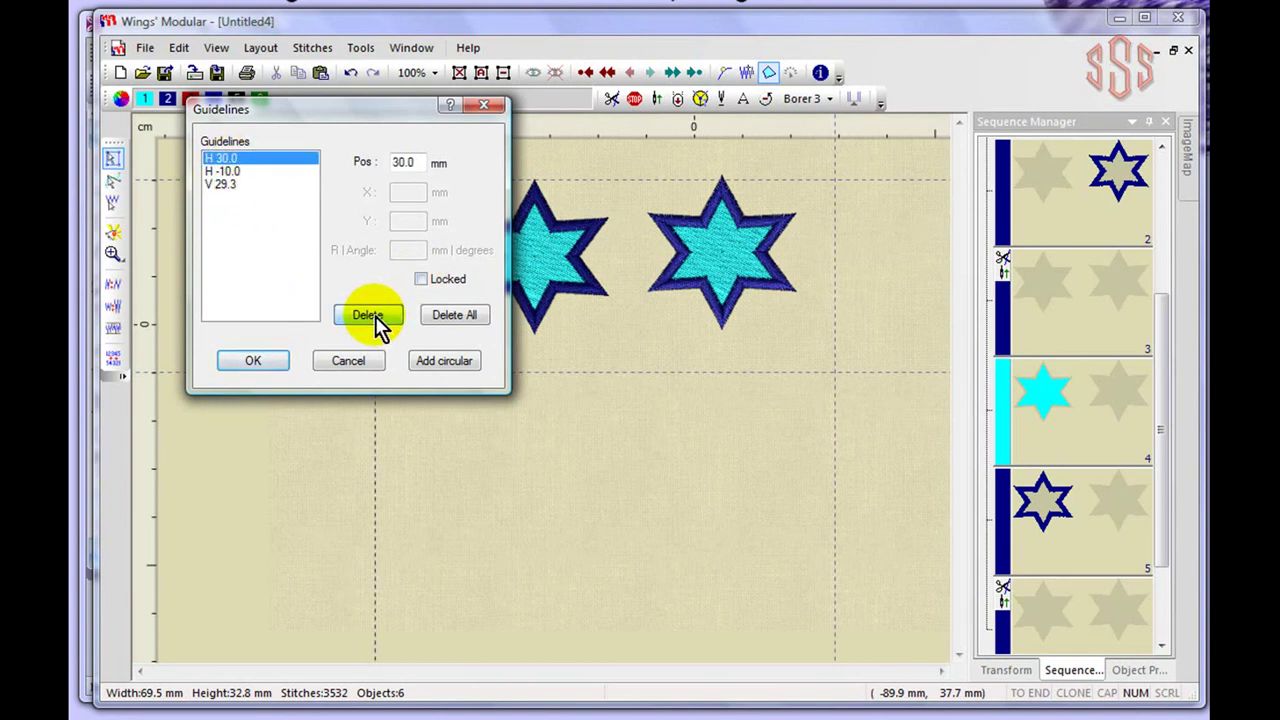
click(462, 318)
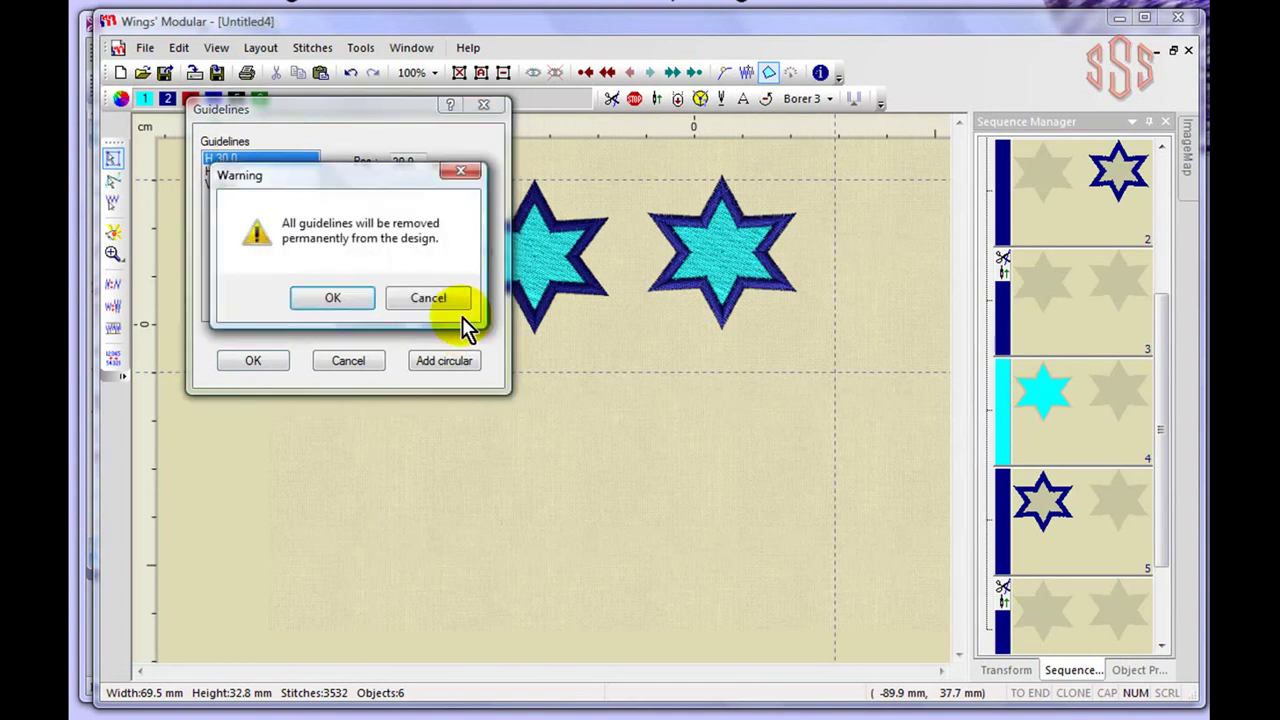
click(335, 300)
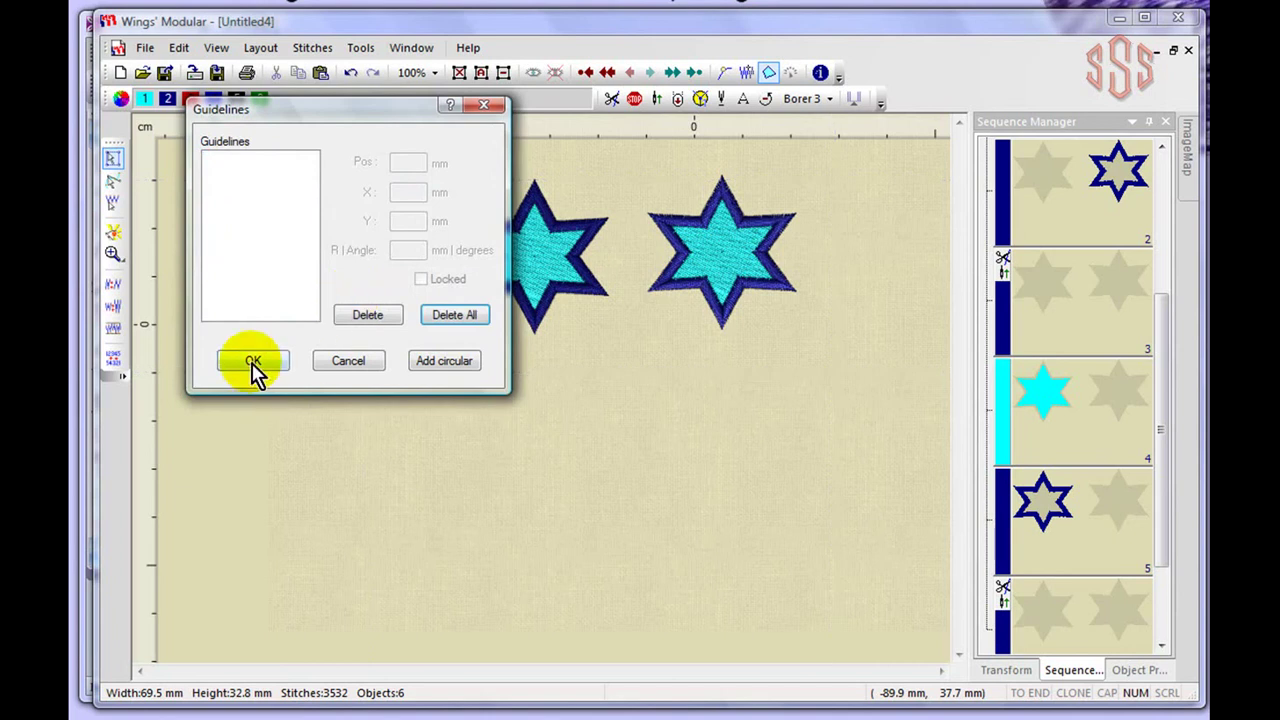
Add a large circular guideline centered below the two stars and overlapping their lower parts.
click(445, 362)
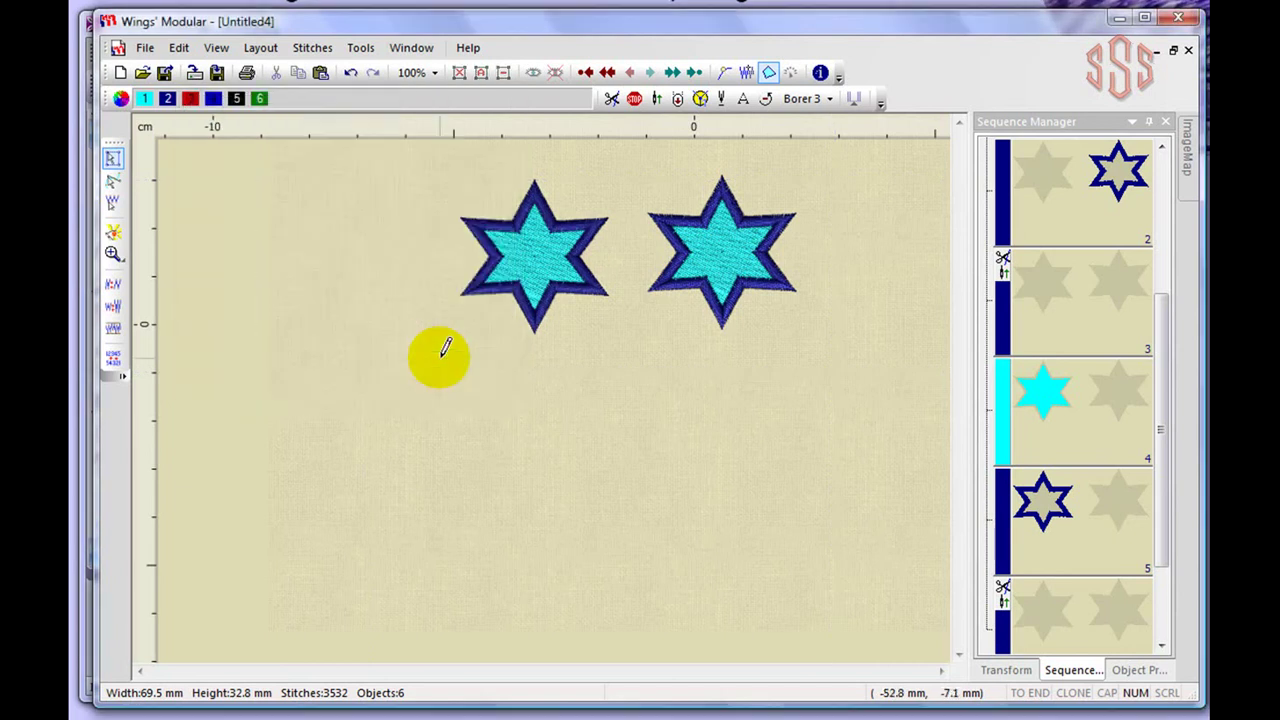
mouse_move(330, 231)
mouse_down()
mouse_move(452, 320)
mouse_move(717, 451)
mouse_move(740, 480)
mouse_move(767, 447)
mouse_move(718, 517)
mouse_up()
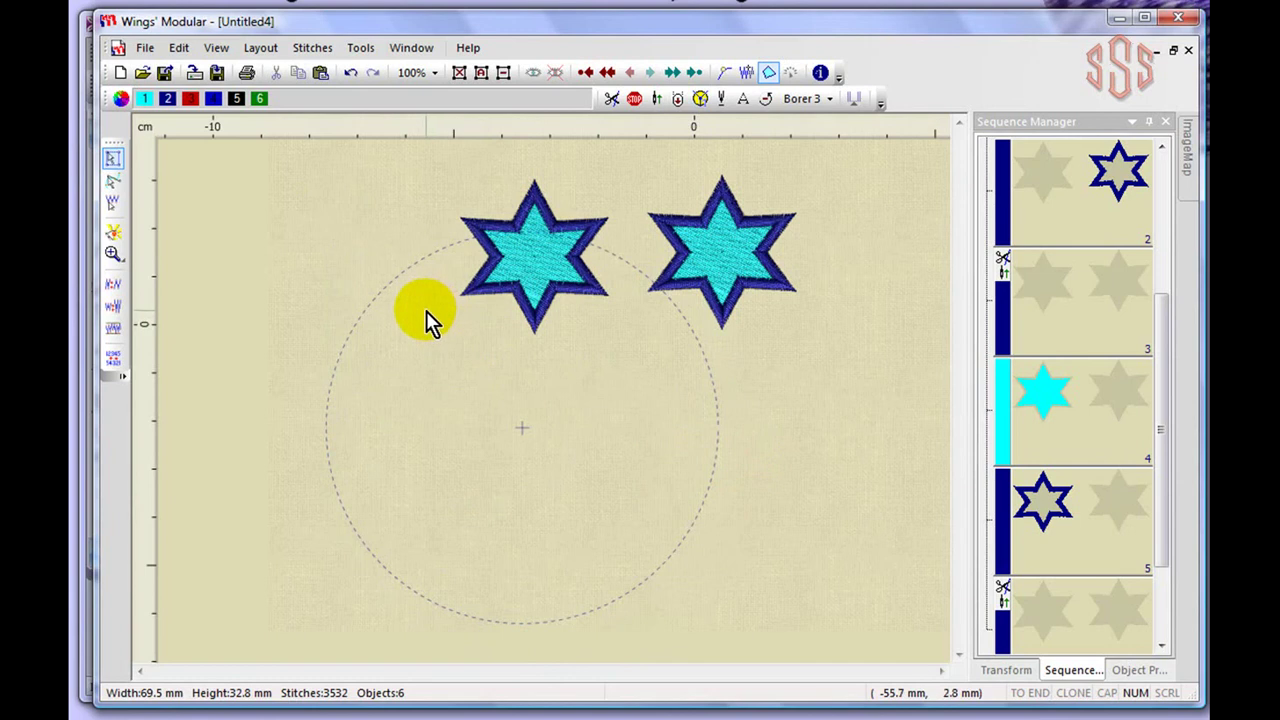
Add a horizontal guideline at about 23 mm across the stars and a vertical guideline to the left of the circular one.
click(222, 50)
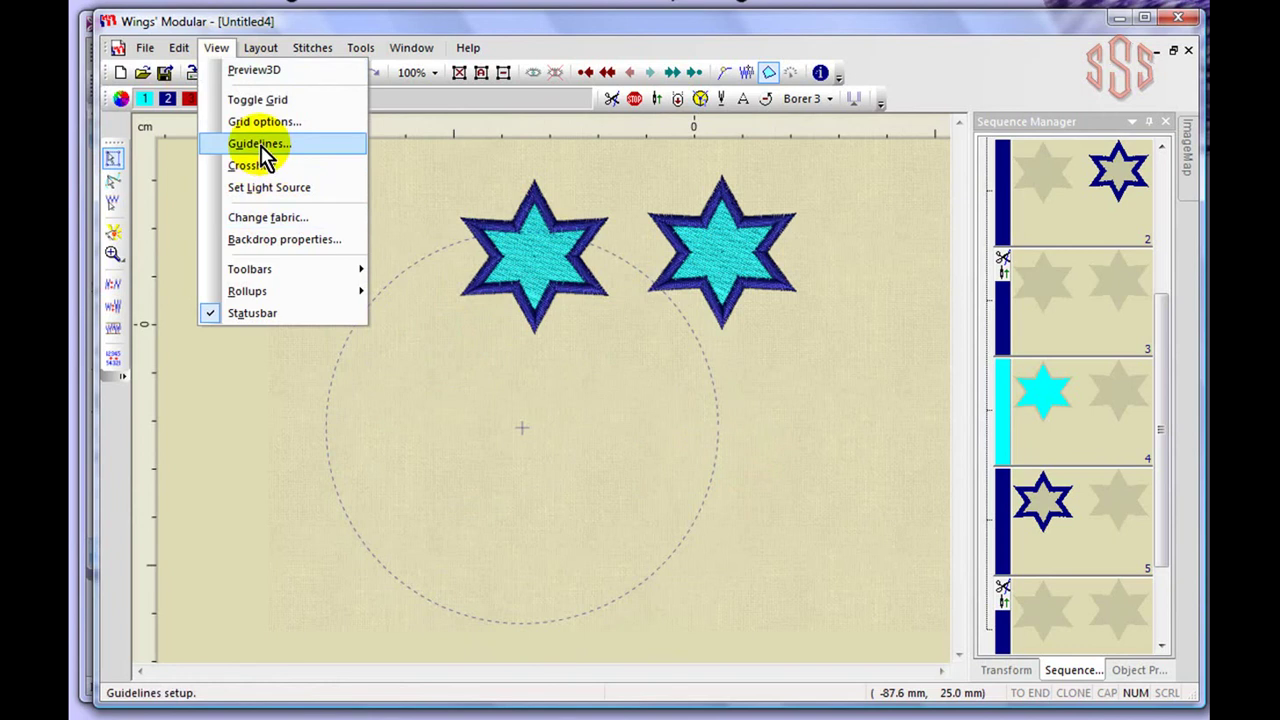
click(468, 48)
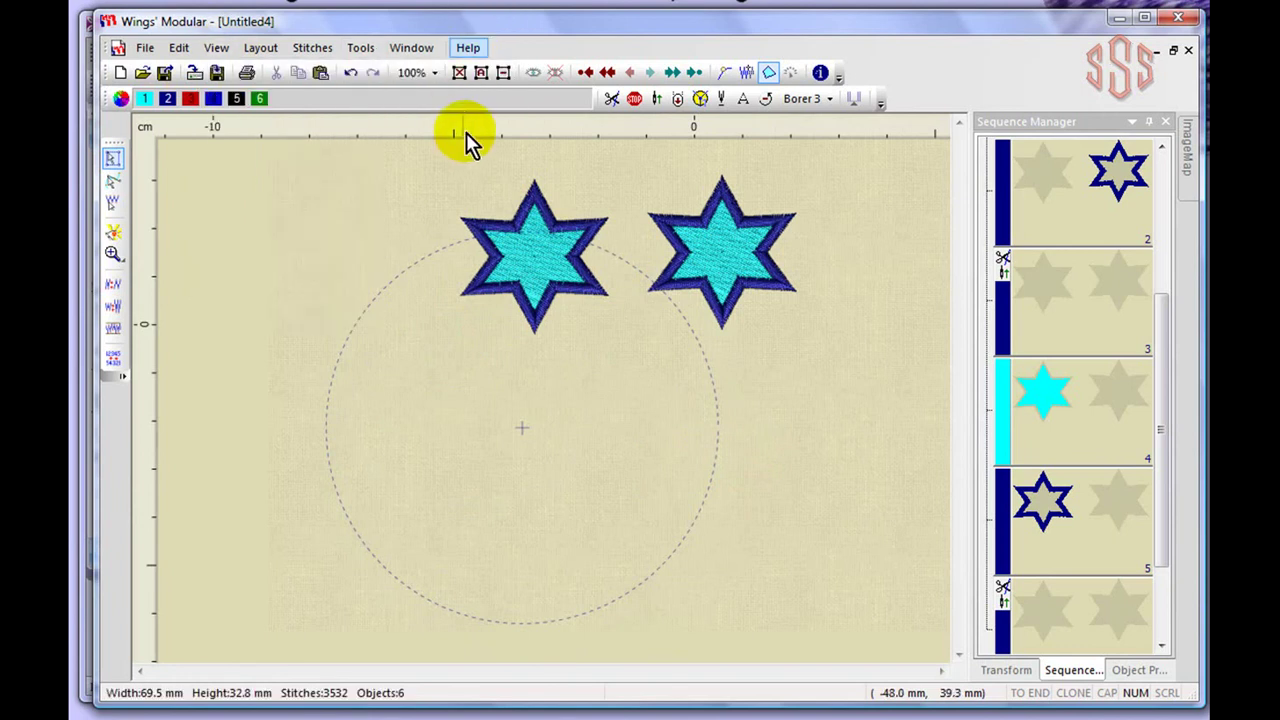
drag(497, 133, 501, 214)
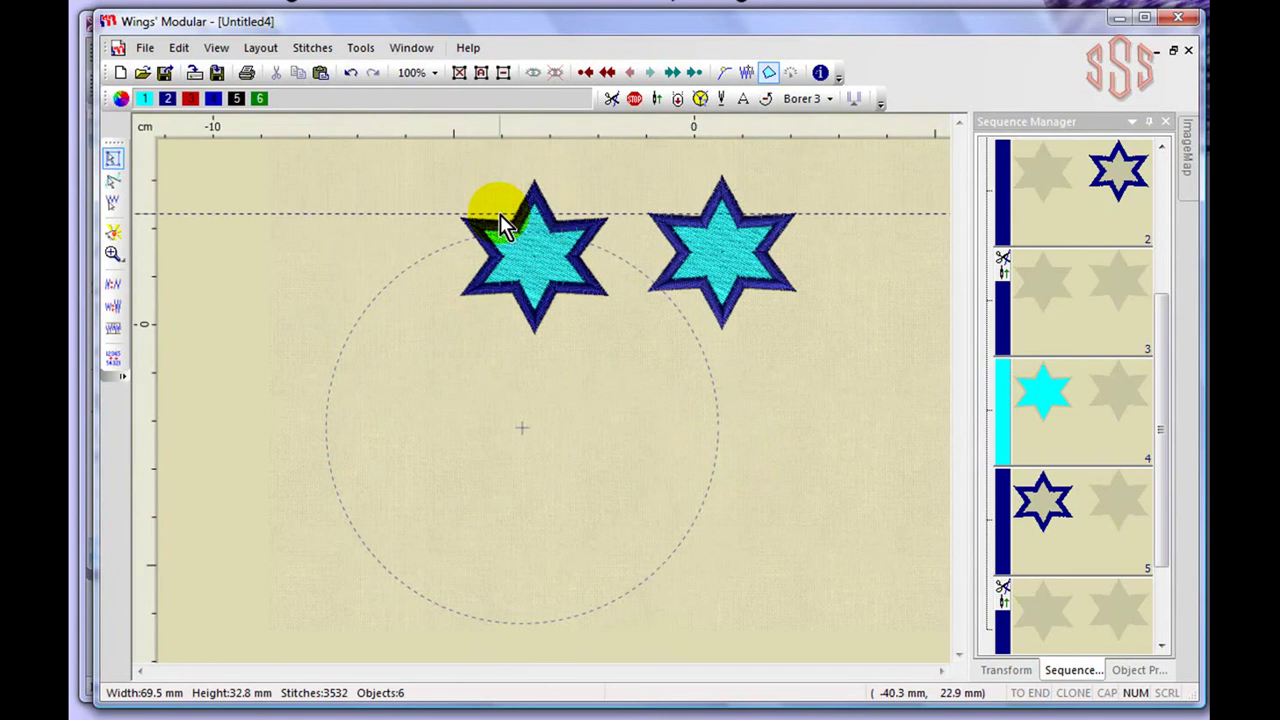
drag(149, 320, 289, 320)
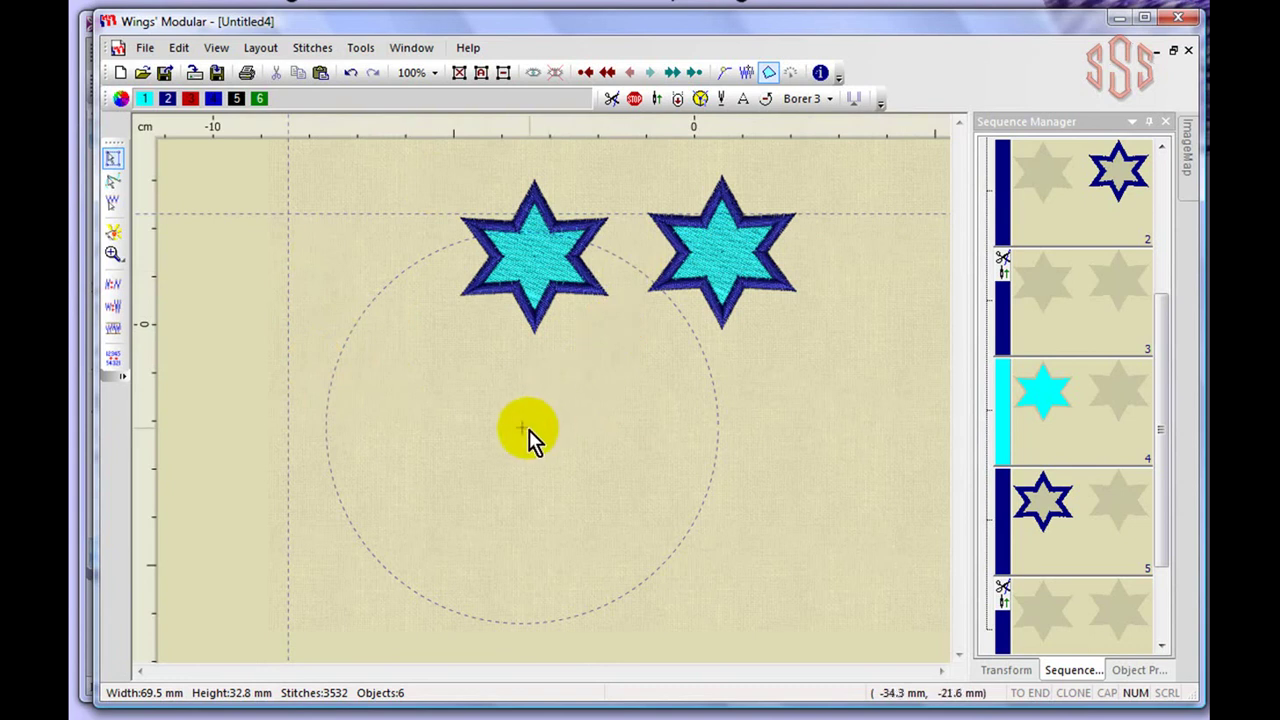
Show the crosshair to check alignment around the stars and guidelines, and hide it again.
click(216, 48)
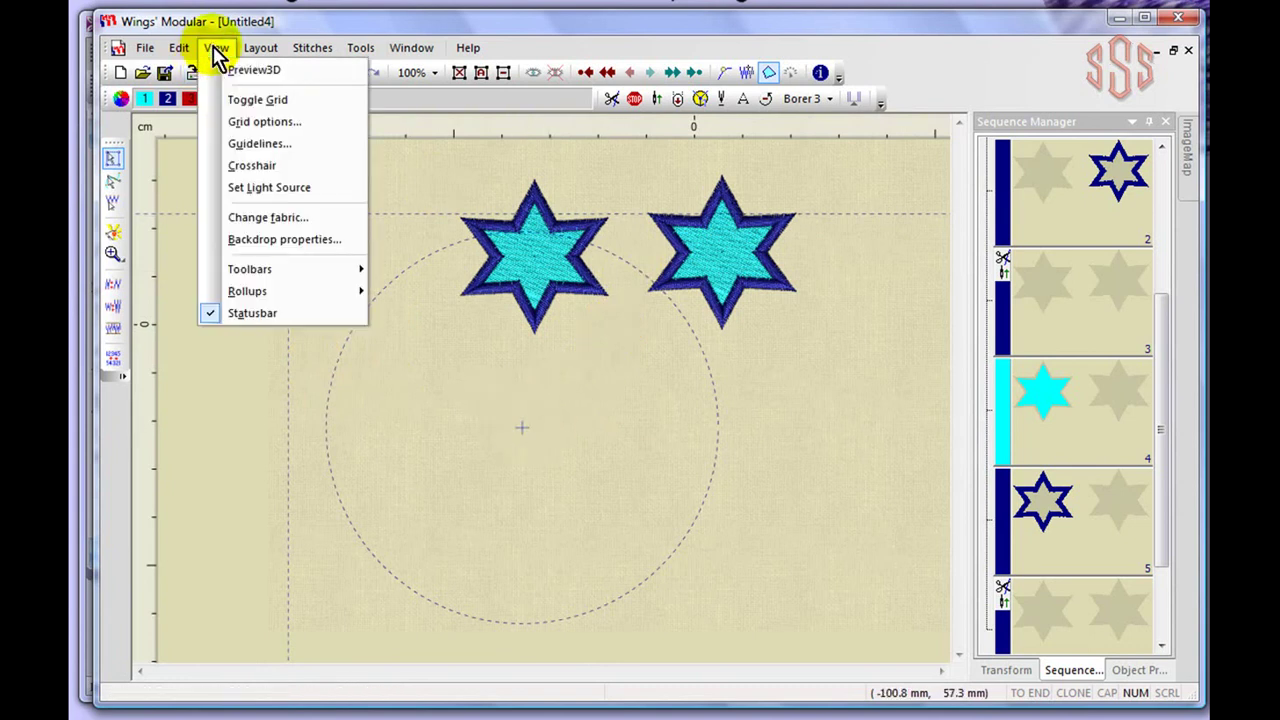
click(272, 165)
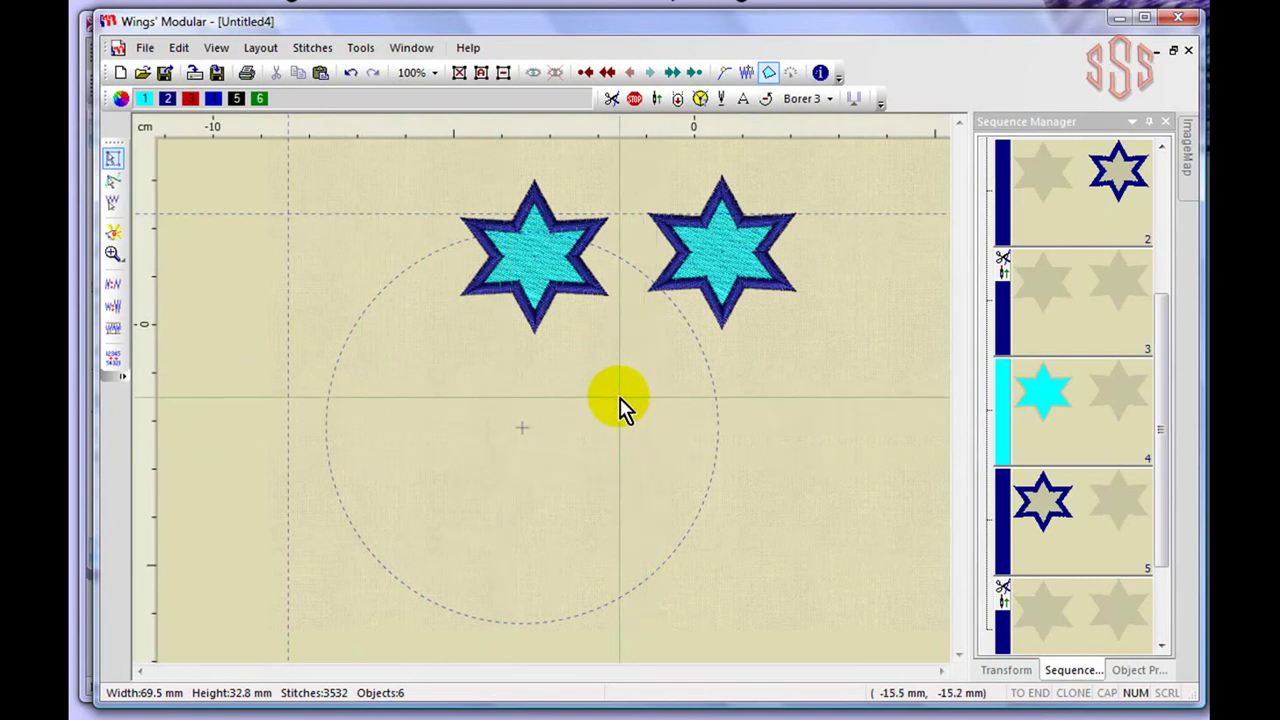
scroll(618, 396, down, 3)
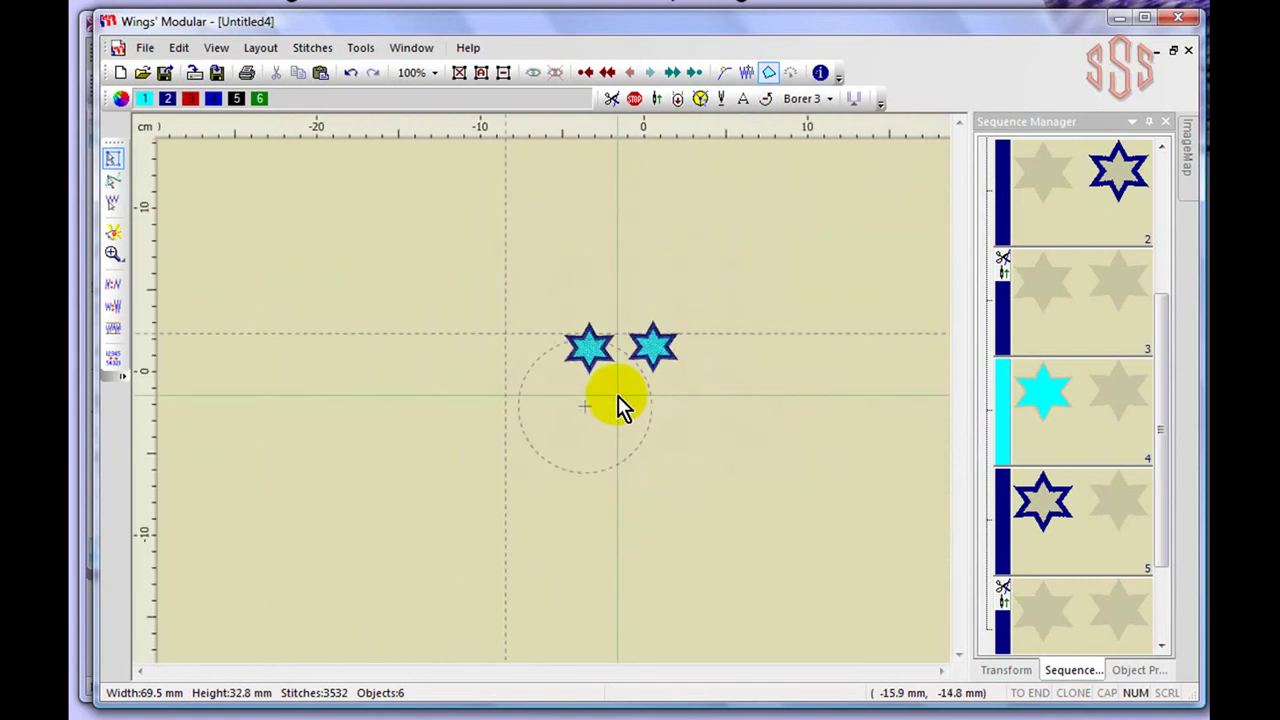
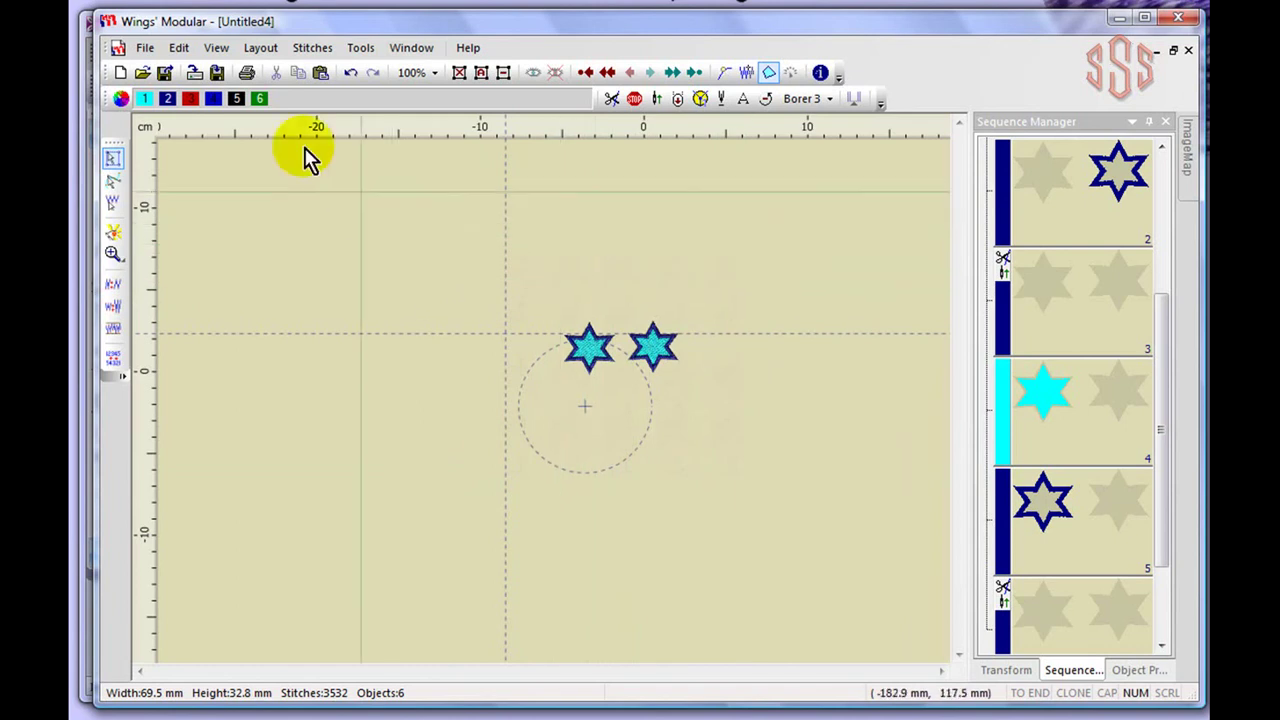
click(216, 48)
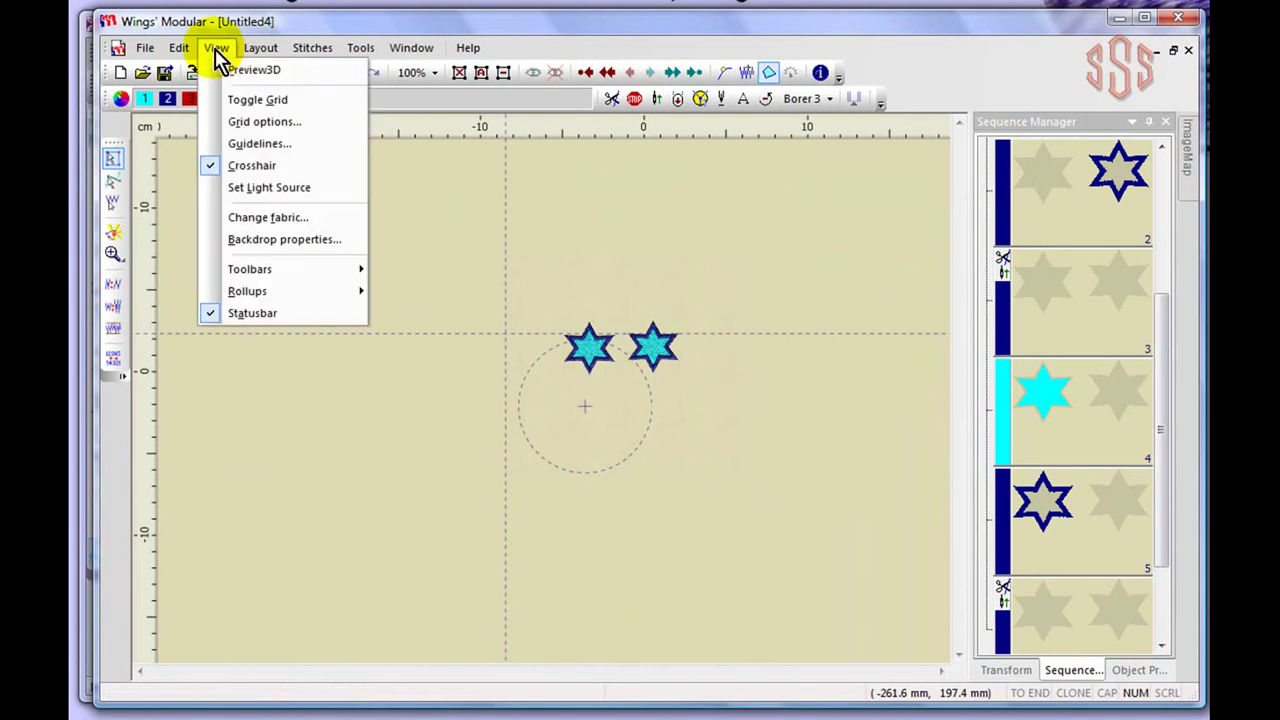
click(245, 166)
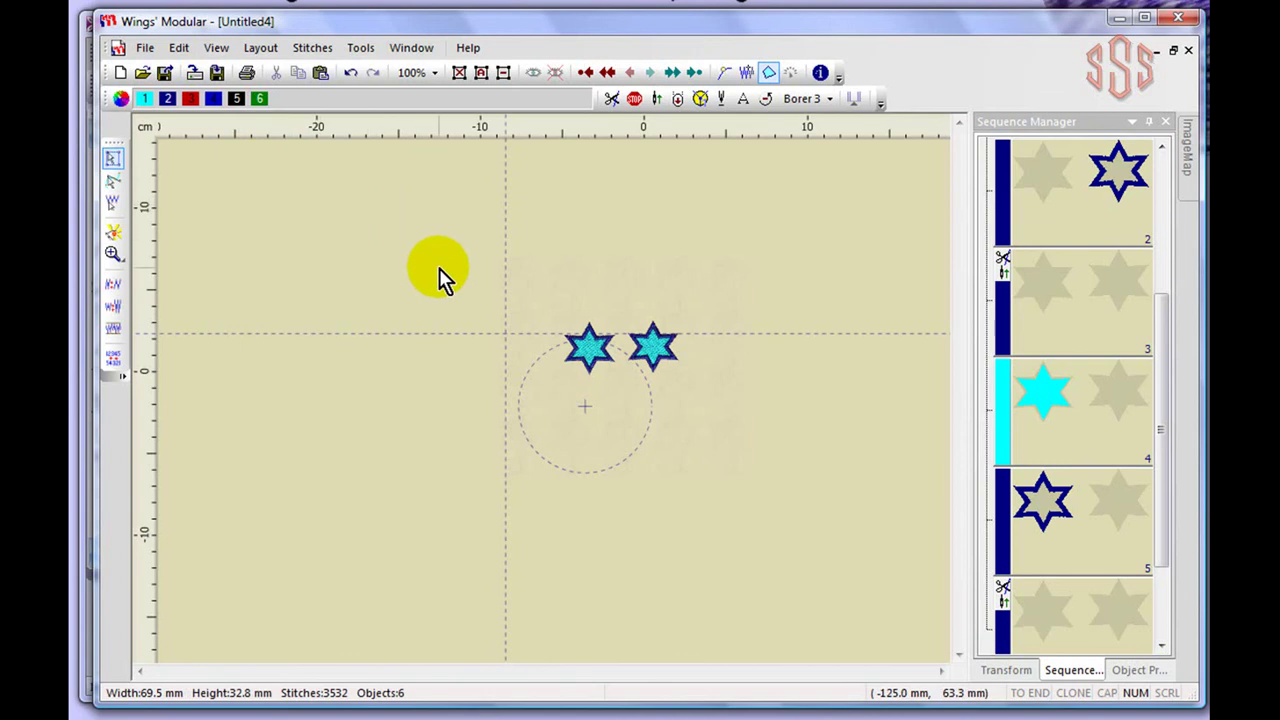
Change the fabric to Burlap 2 from the Embroidery Smooth group and inspect its weave around the stars.
click(217, 48)
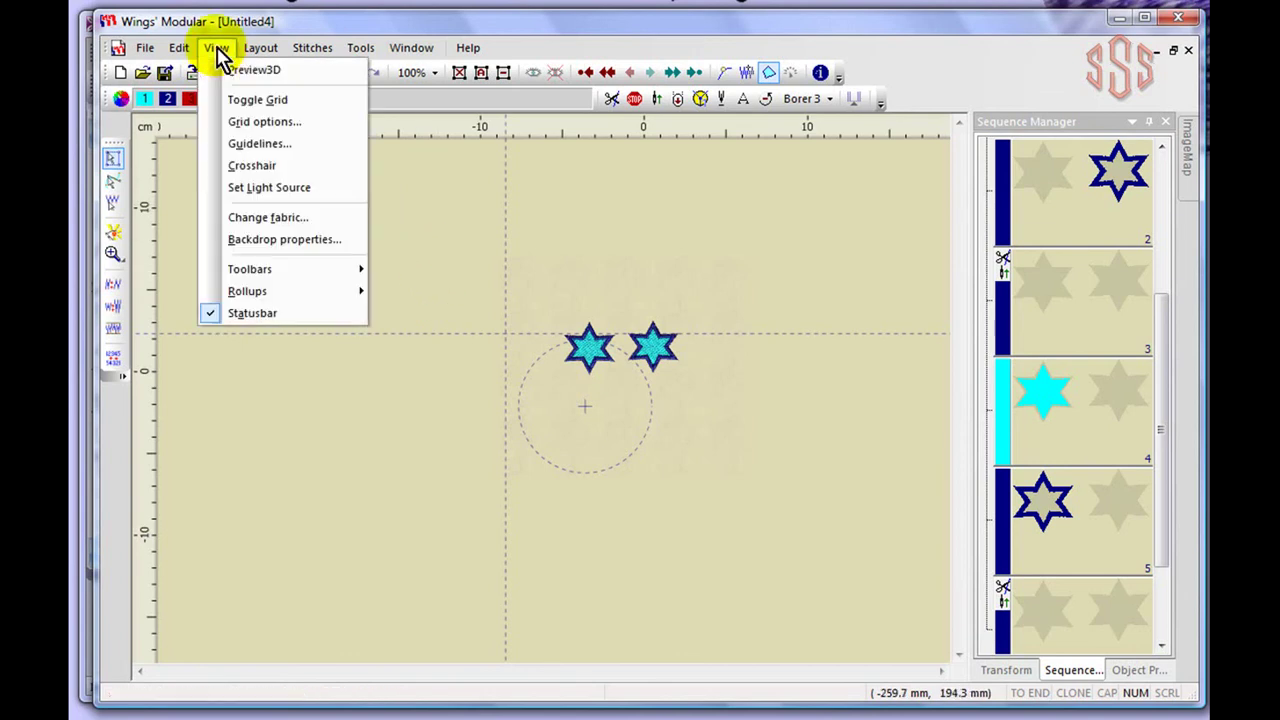
click(283, 228)
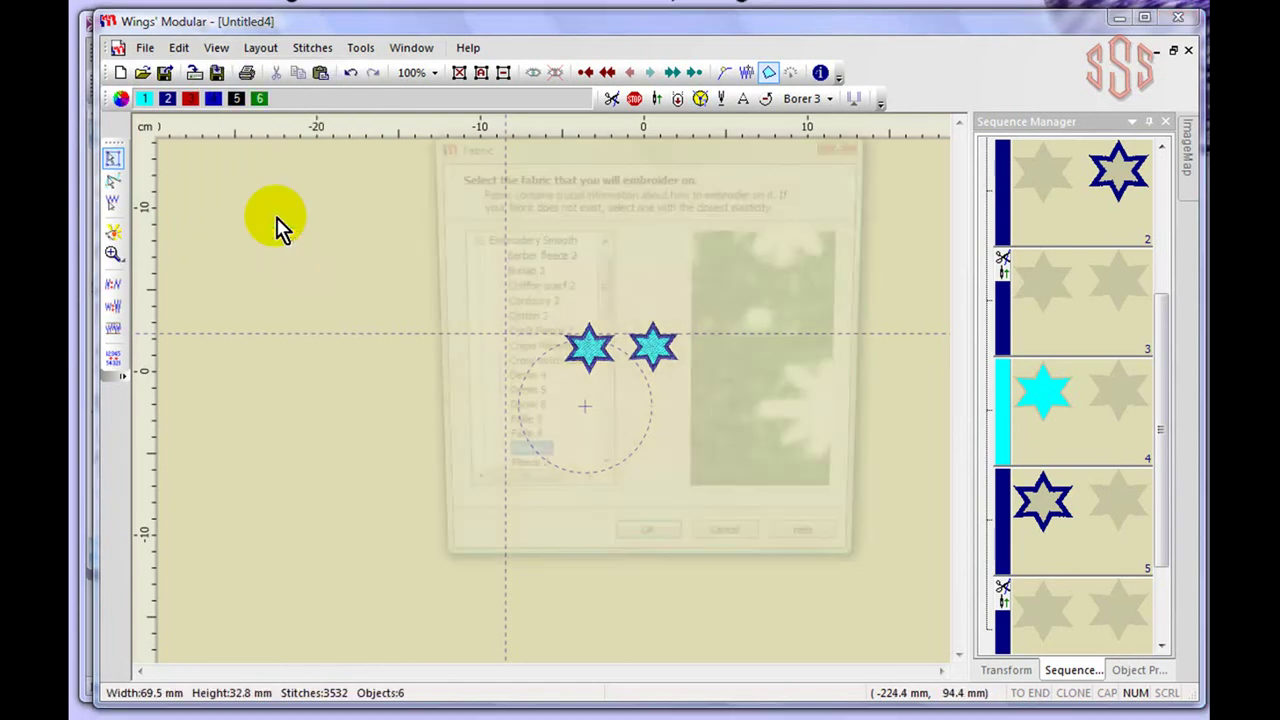
drag(625, 155, 517, 112)
mouse_move(491, 239)
mouse_down()
mouse_move(495, 293)
mouse_move(495, 240)
mouse_up()
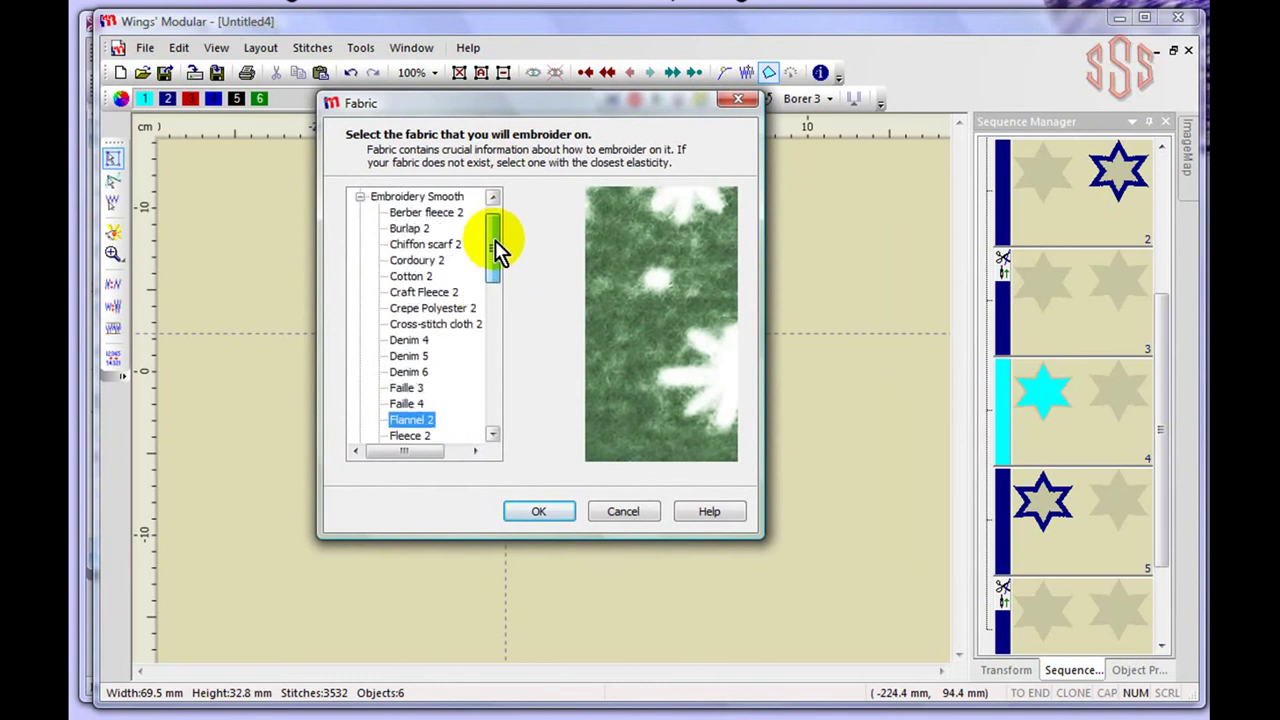
click(407, 229)
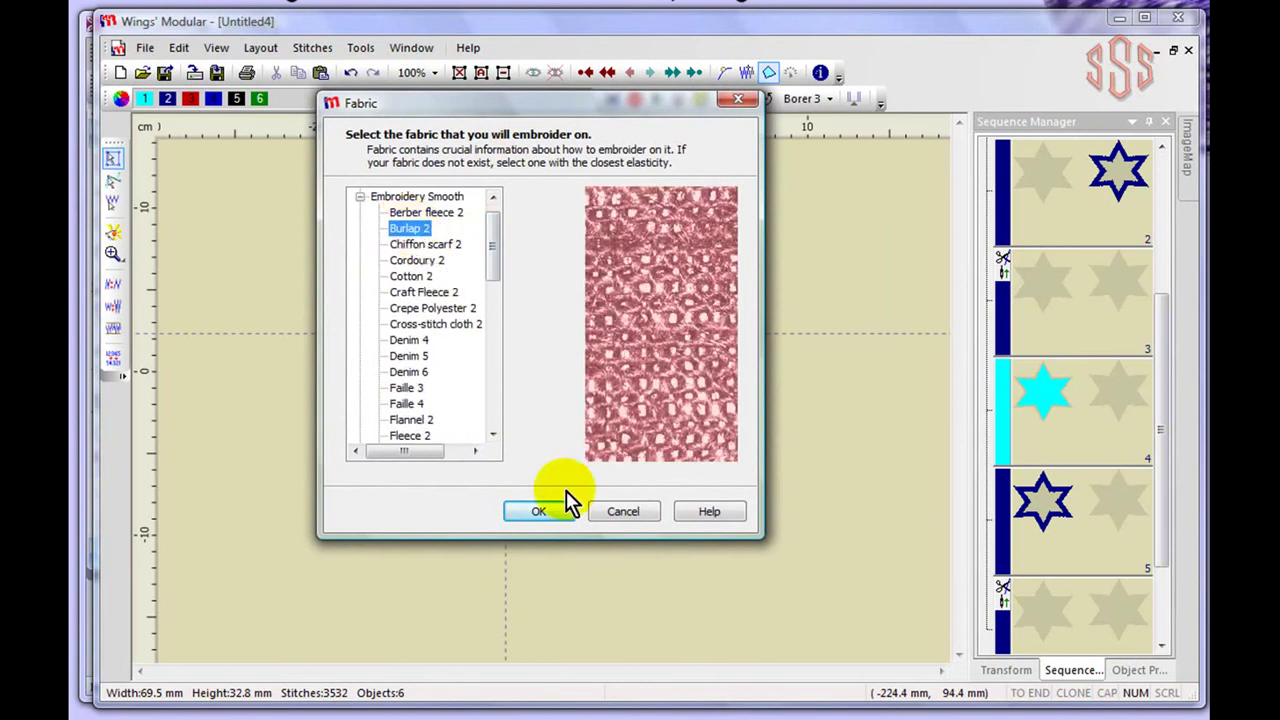
click(541, 514)
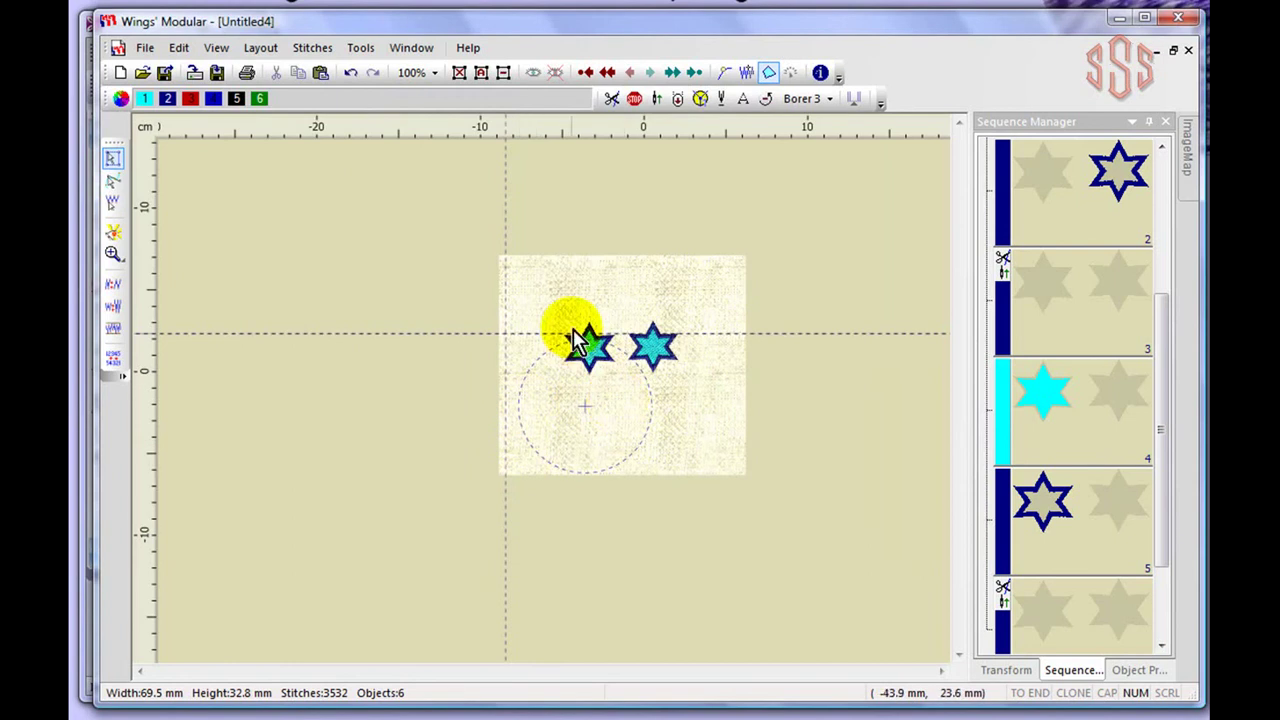
scroll(615, 345, up, 3)
scroll(601, 353, up, 2)
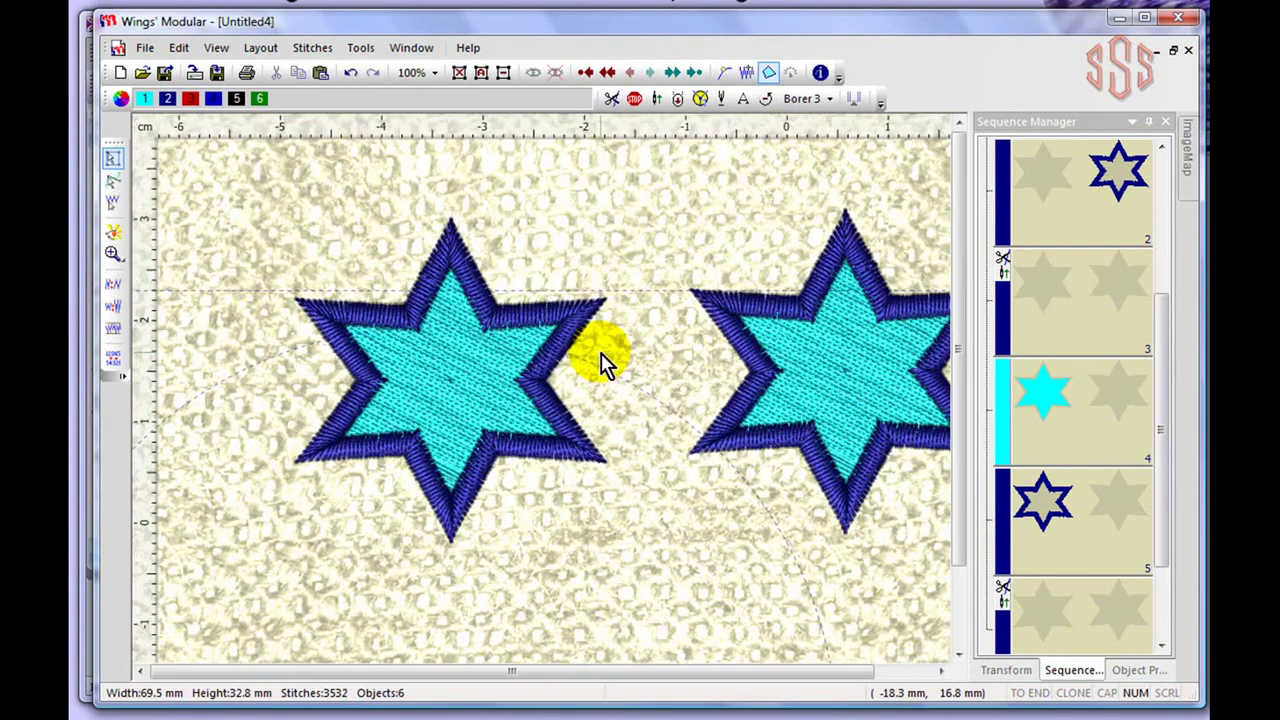
scroll(601, 353, down, 5)
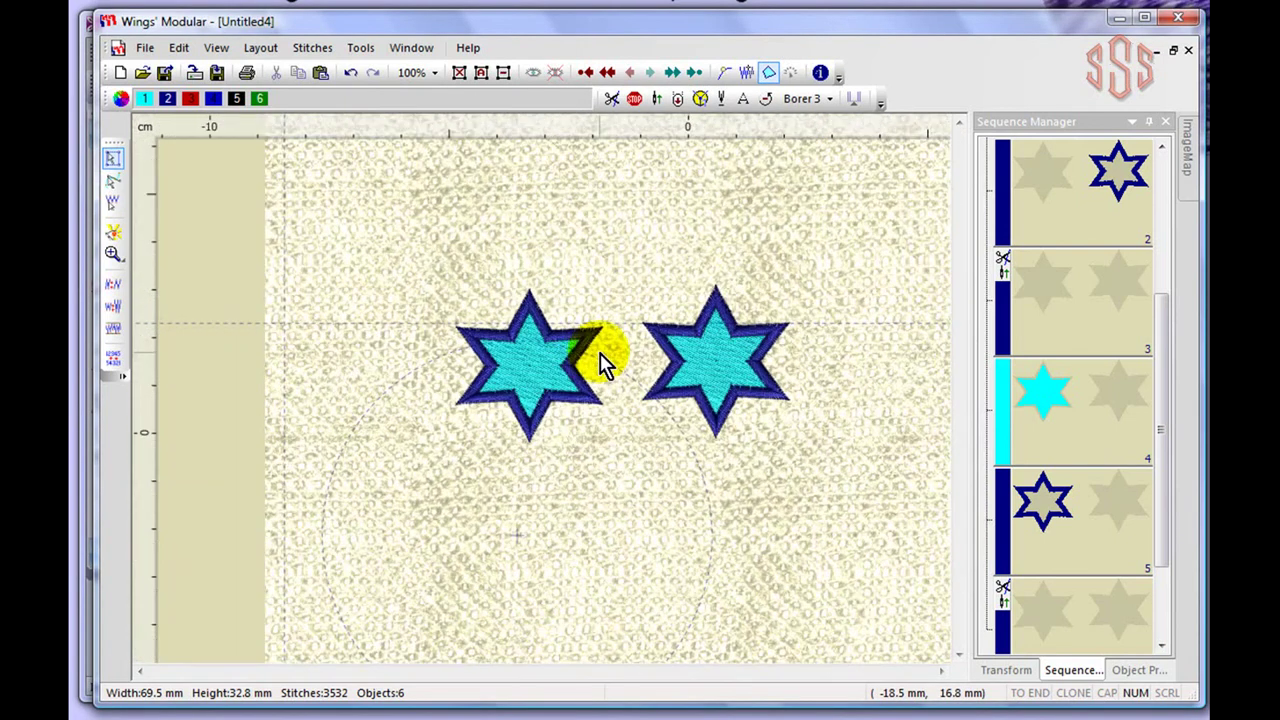
Browse the Embroidery Smooth and Embroidery Ultra Light fabrics and change the fabric to Flannel 2.
click(216, 48)
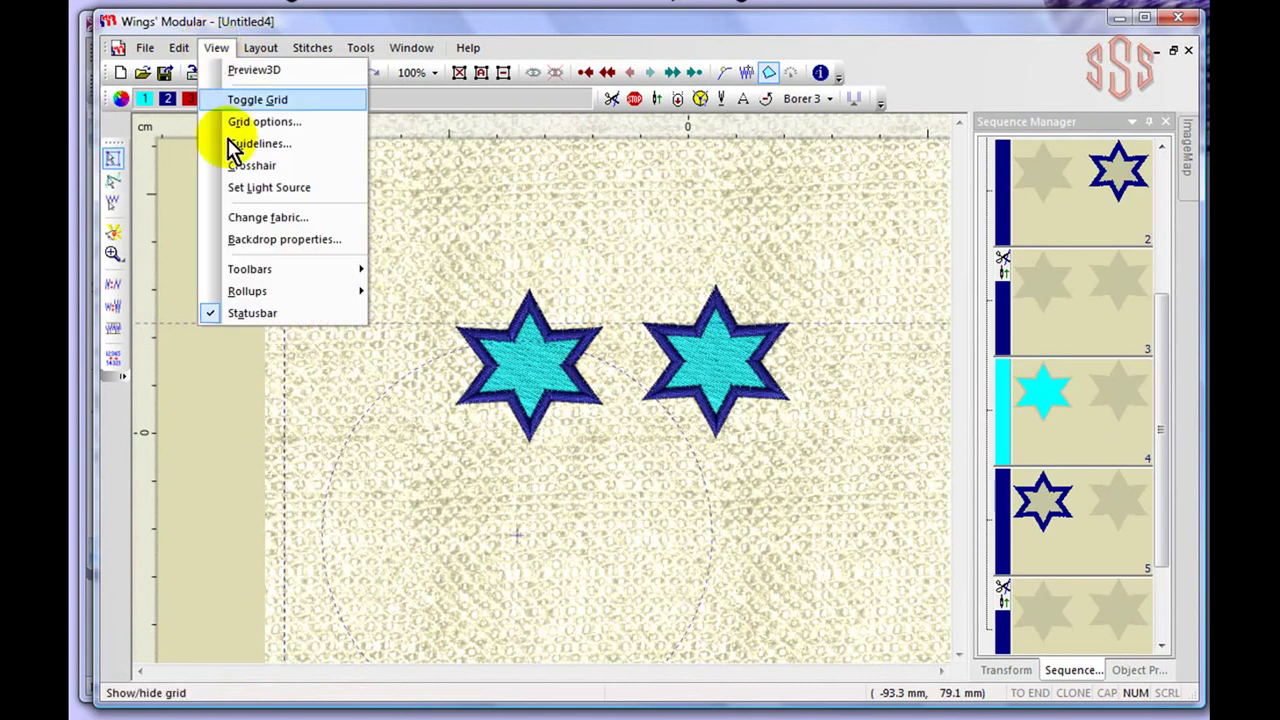
click(264, 218)
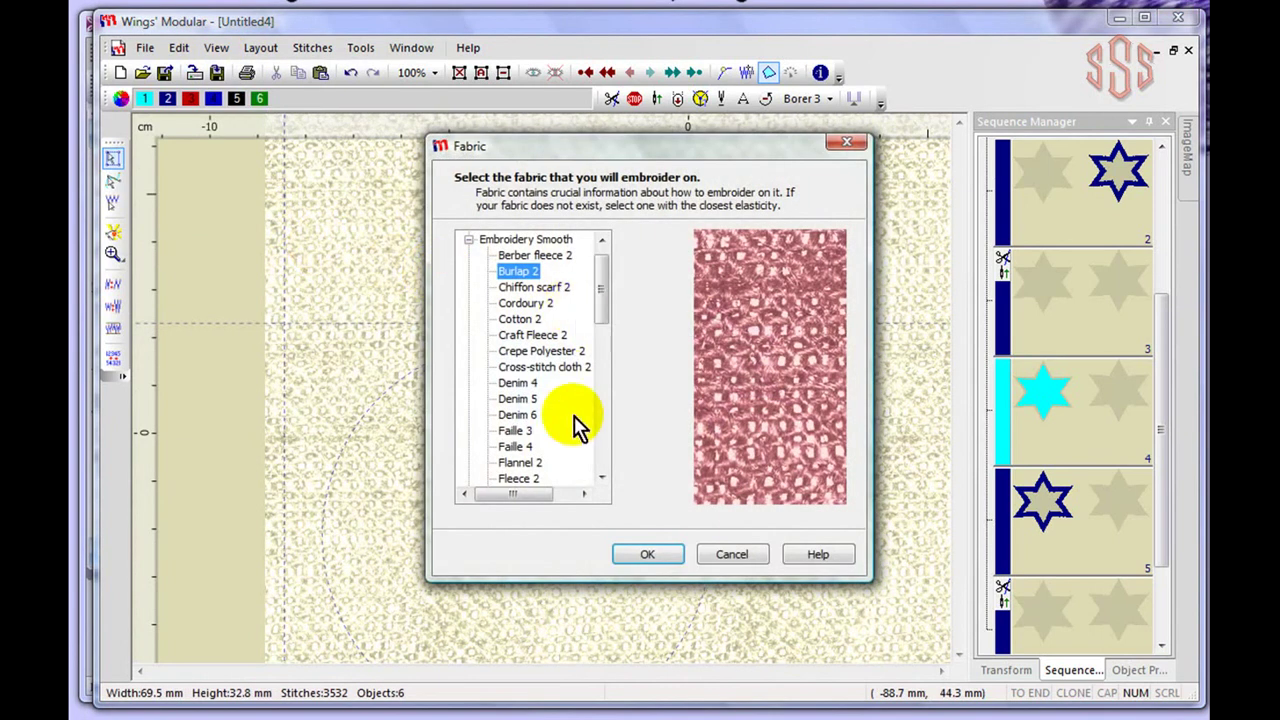
drag(601, 290, 603, 445)
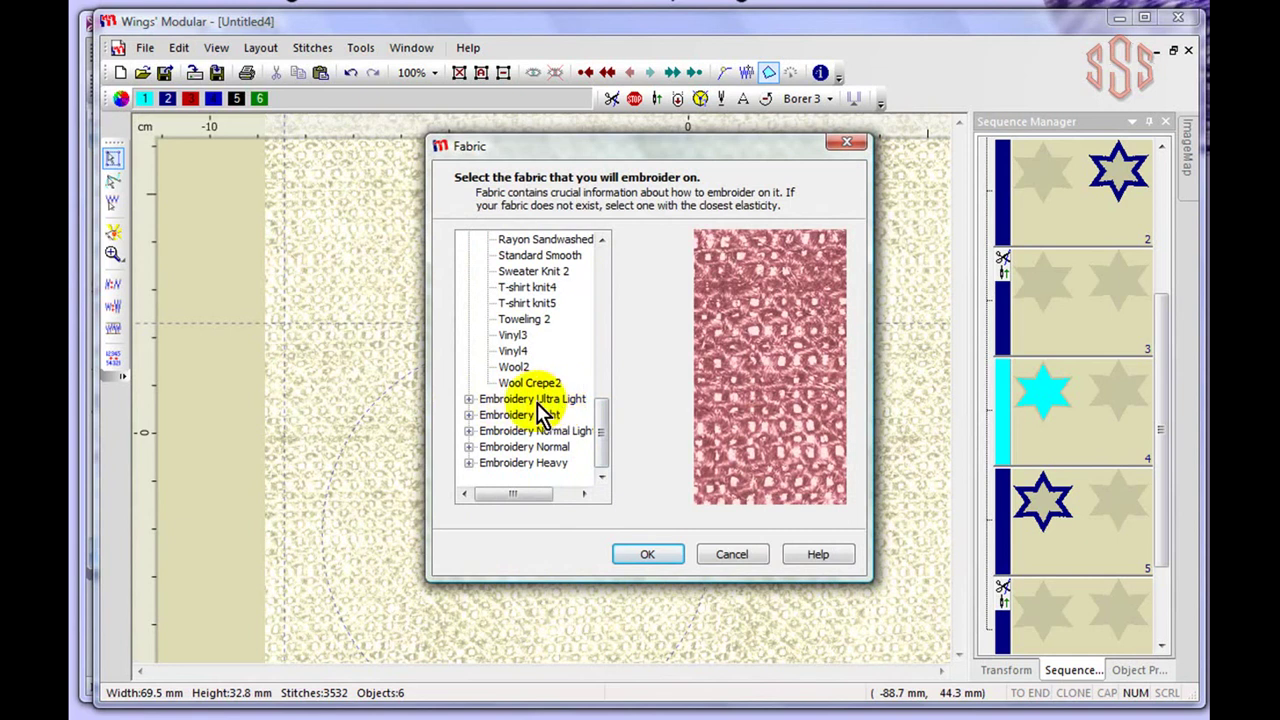
click(468, 400)
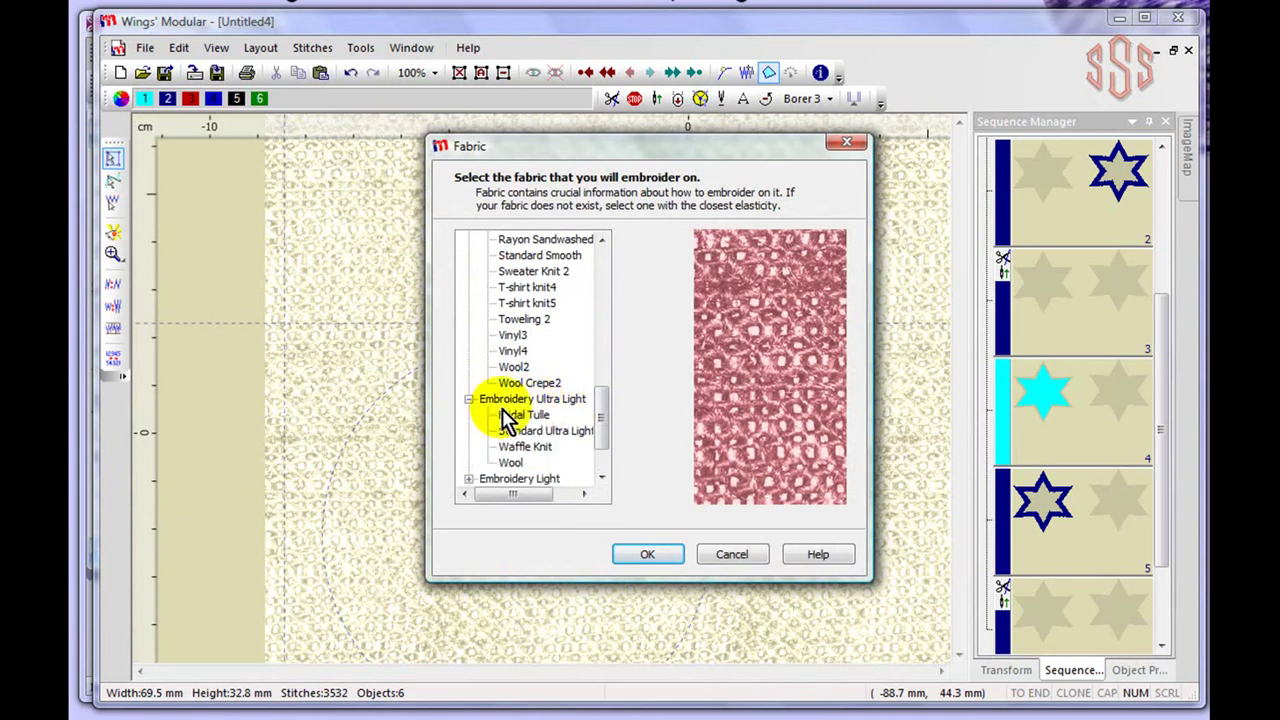
drag(604, 411, 607, 251)
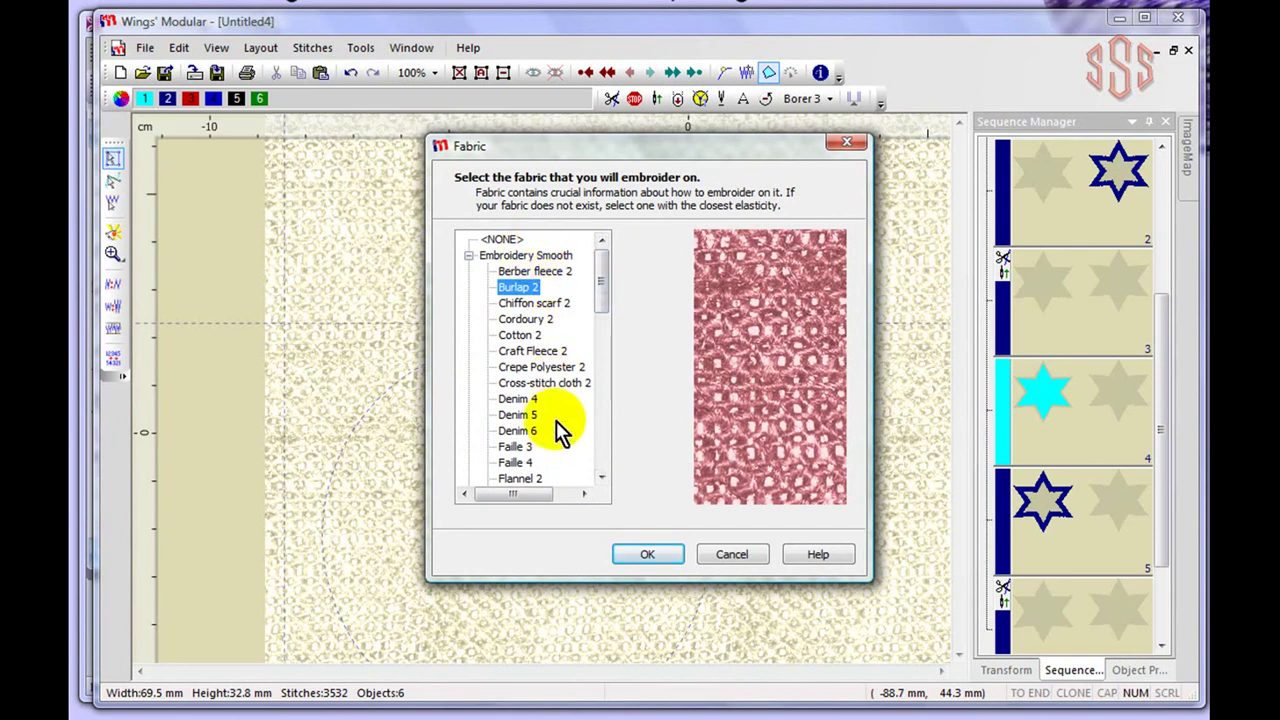
click(515, 400)
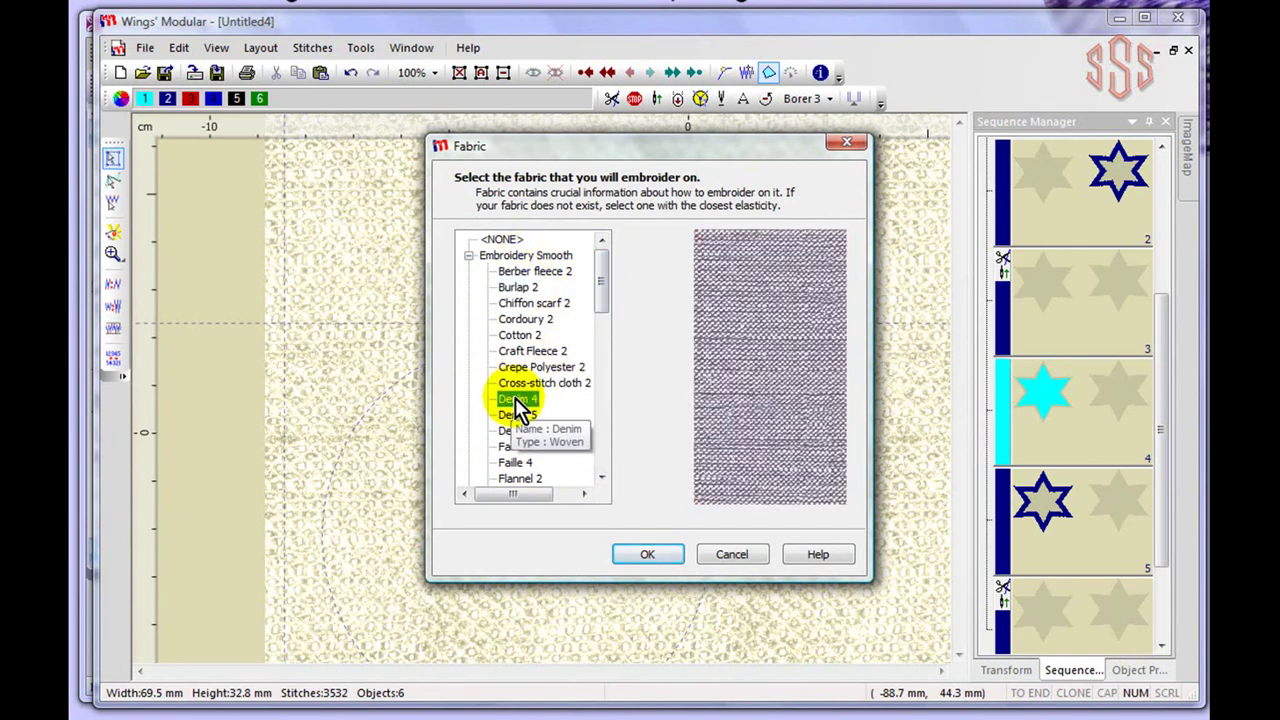
drag(606, 294, 600, 334)
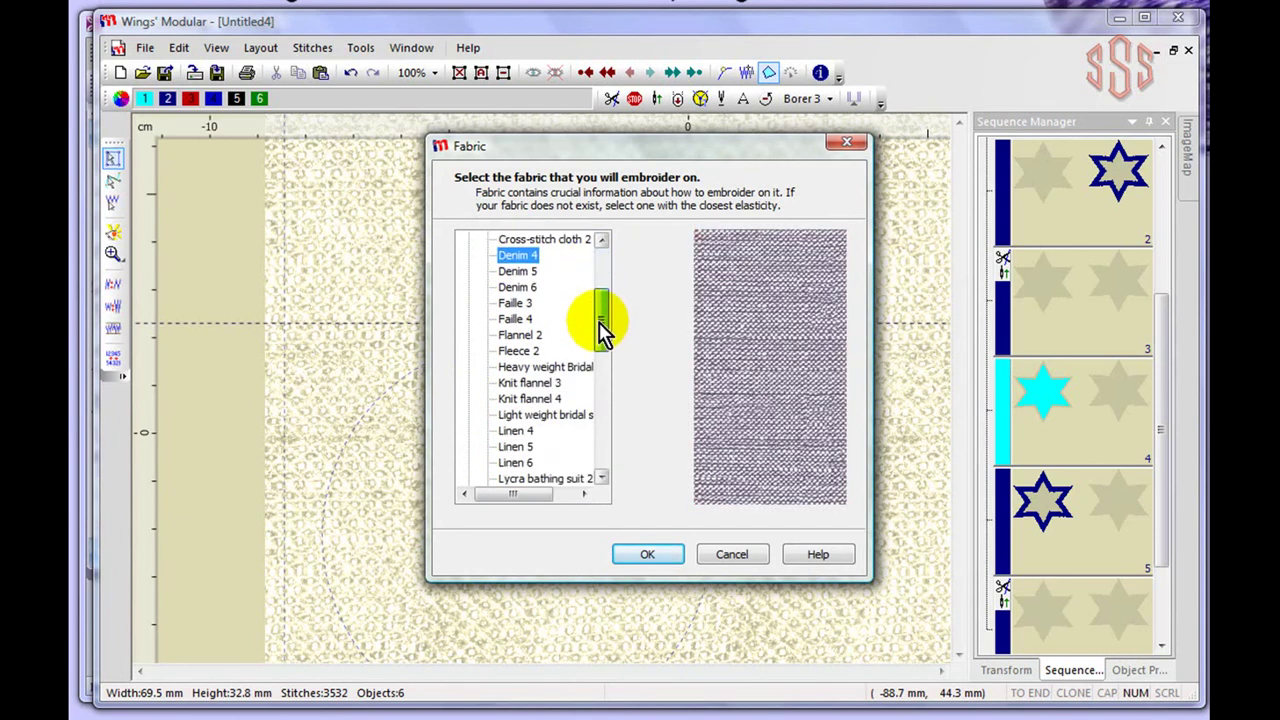
click(522, 354)
click(520, 336)
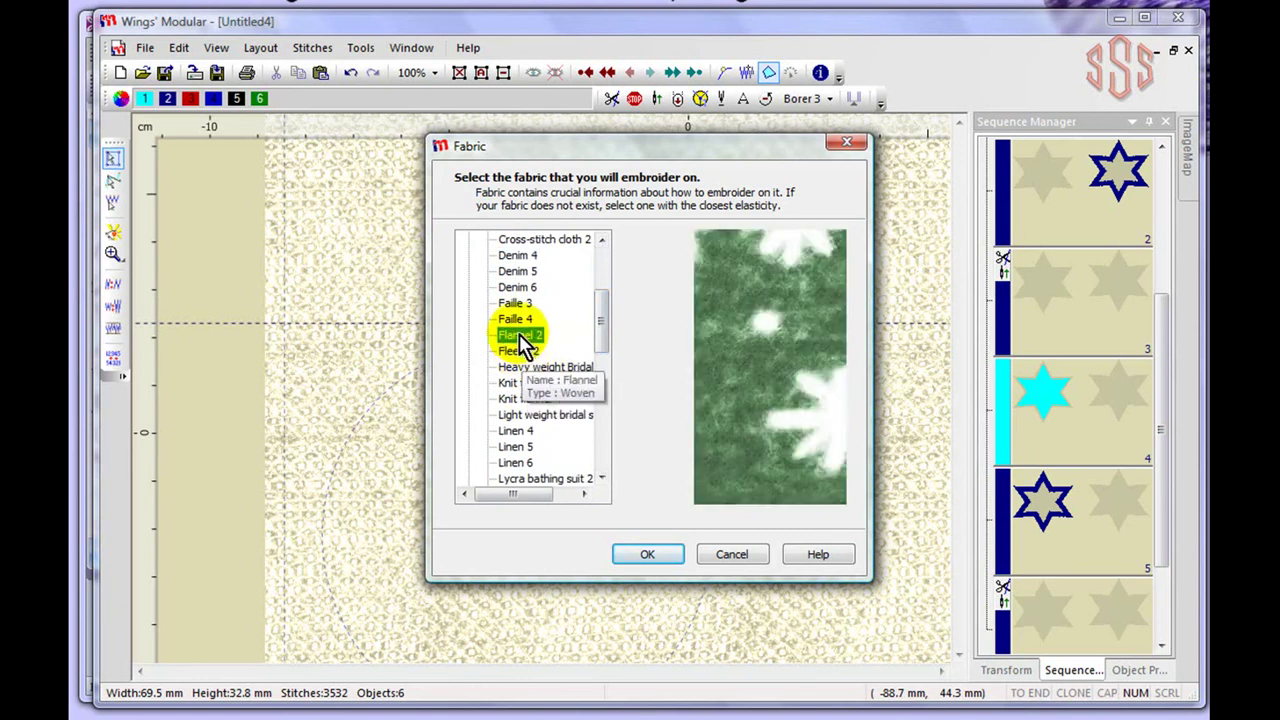
click(648, 555)
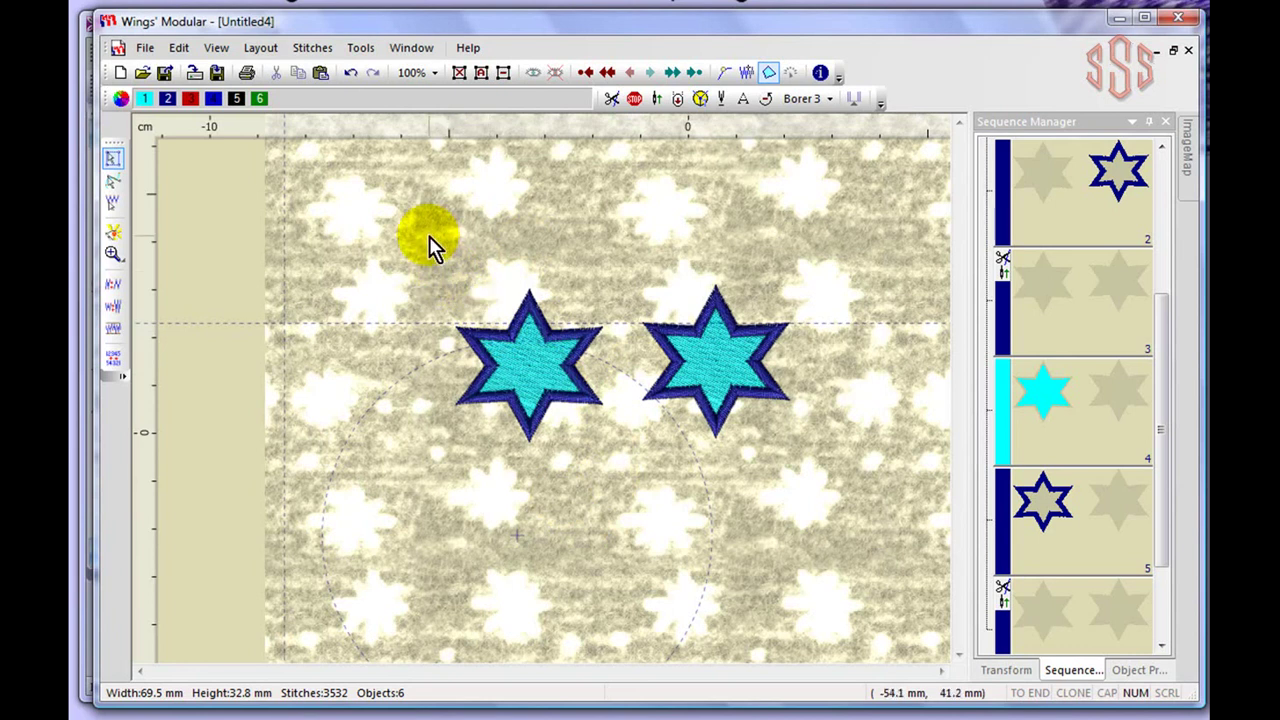
Review the star backdrop's properties, switching Auto snap off and back on and keeping the other settings.
click(217, 49)
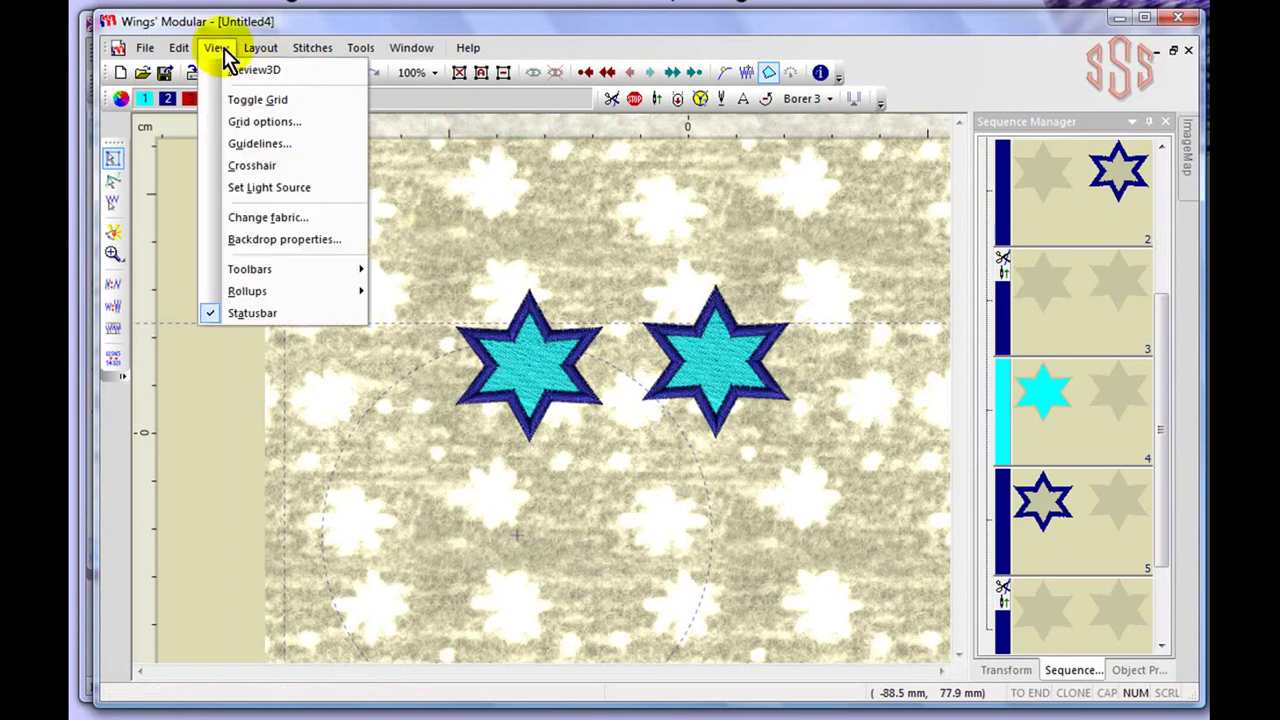
click(283, 252)
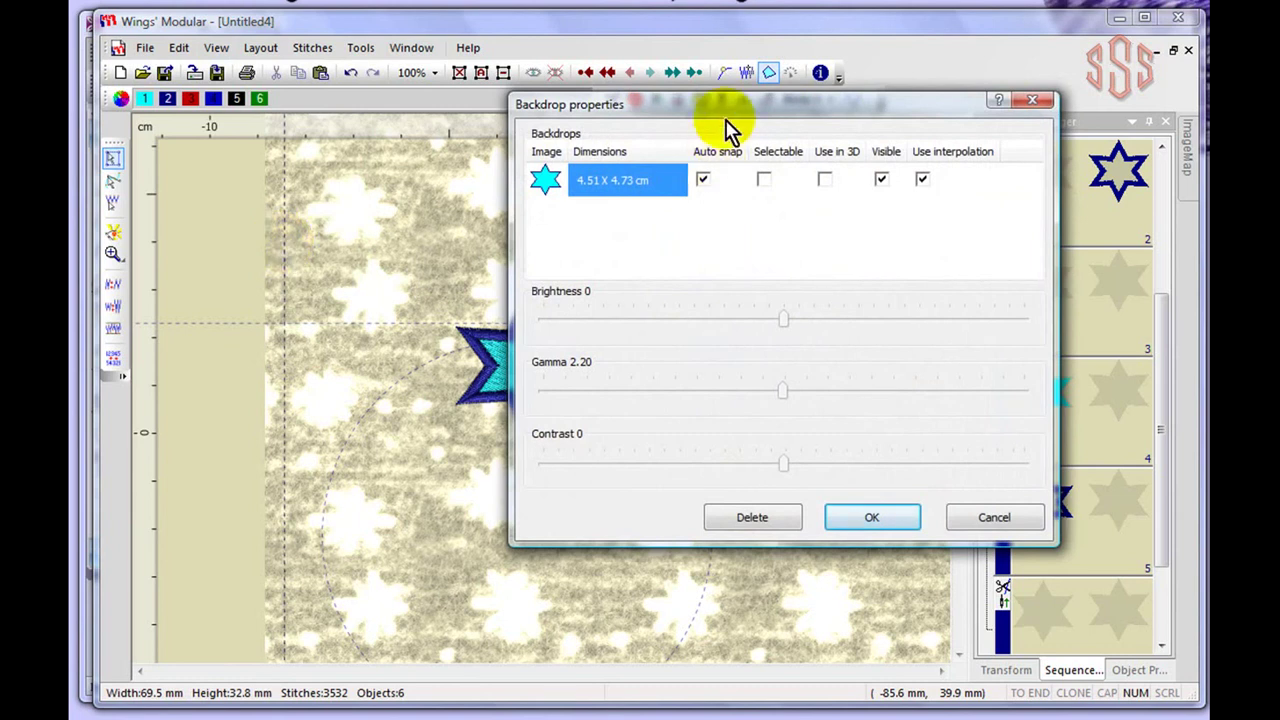
drag(727, 104, 598, 100)
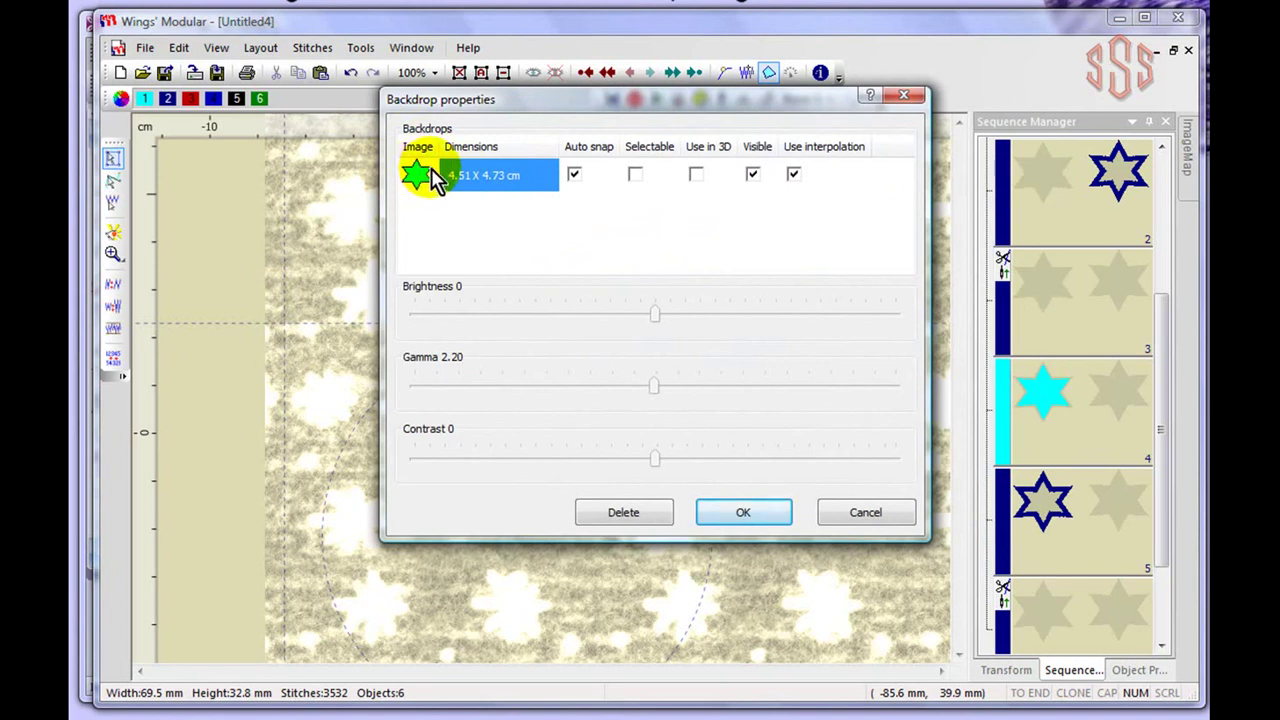
click(575, 176)
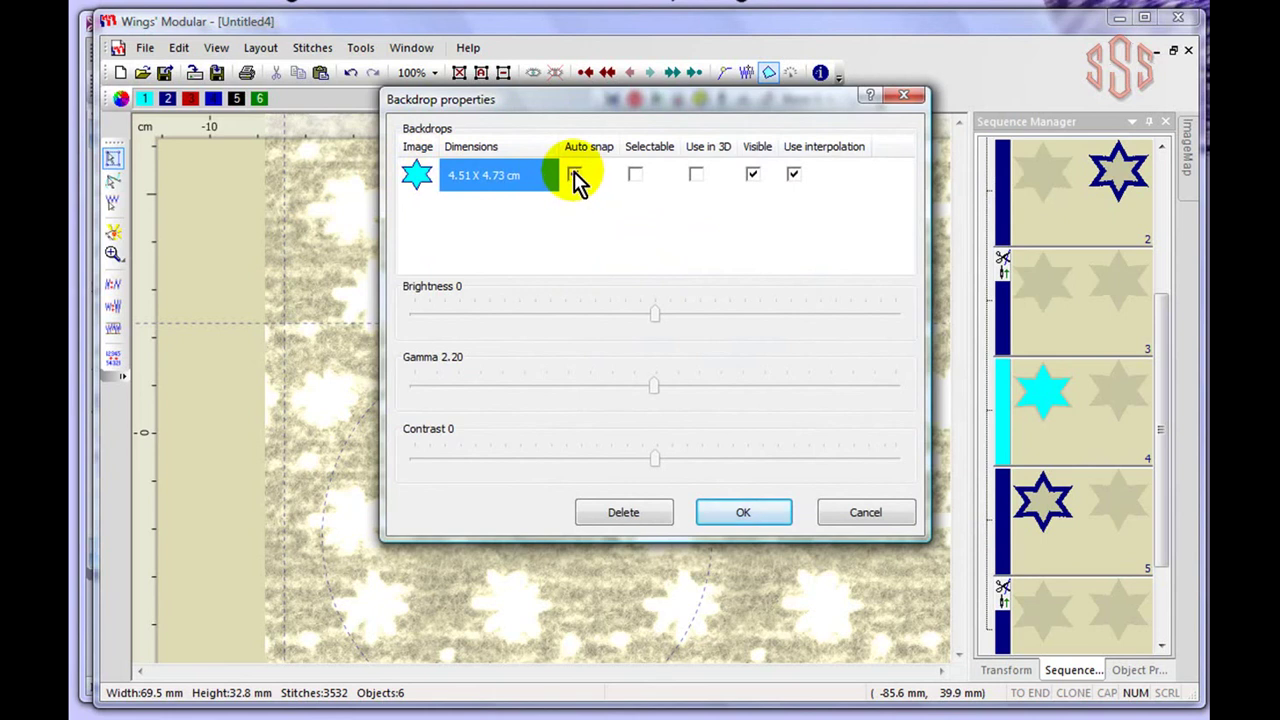
click(575, 176)
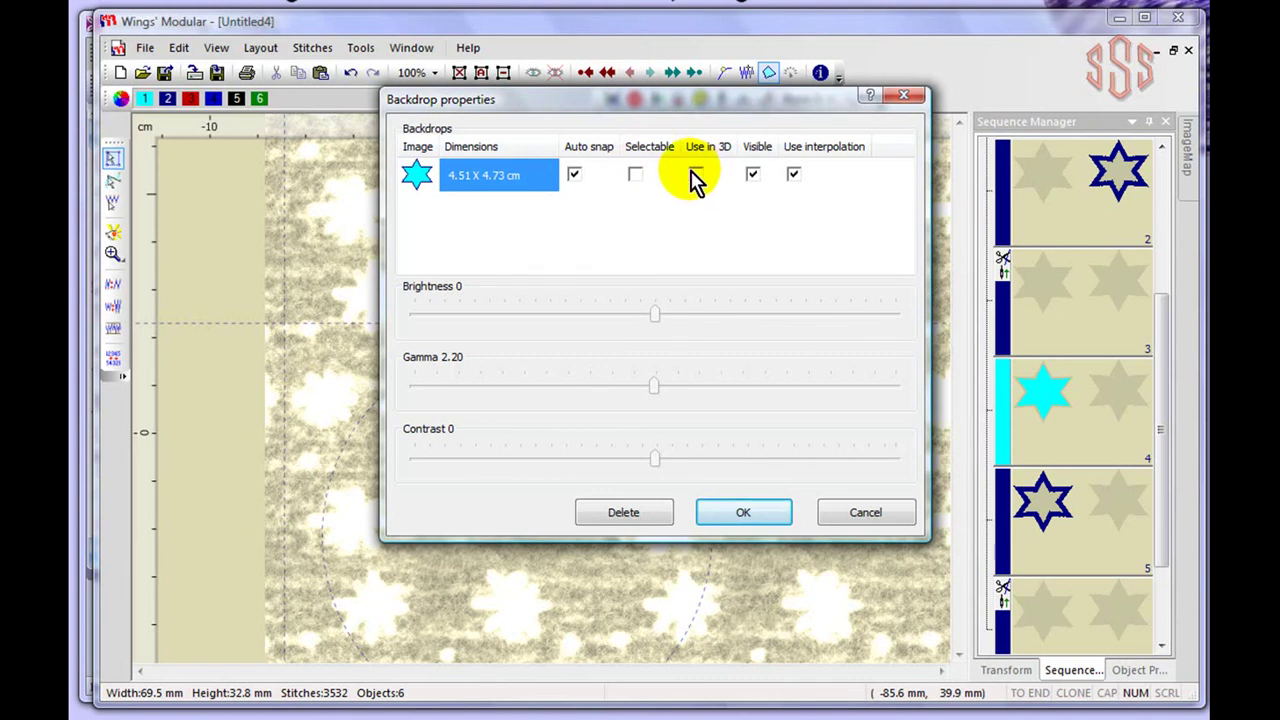
click(752, 175)
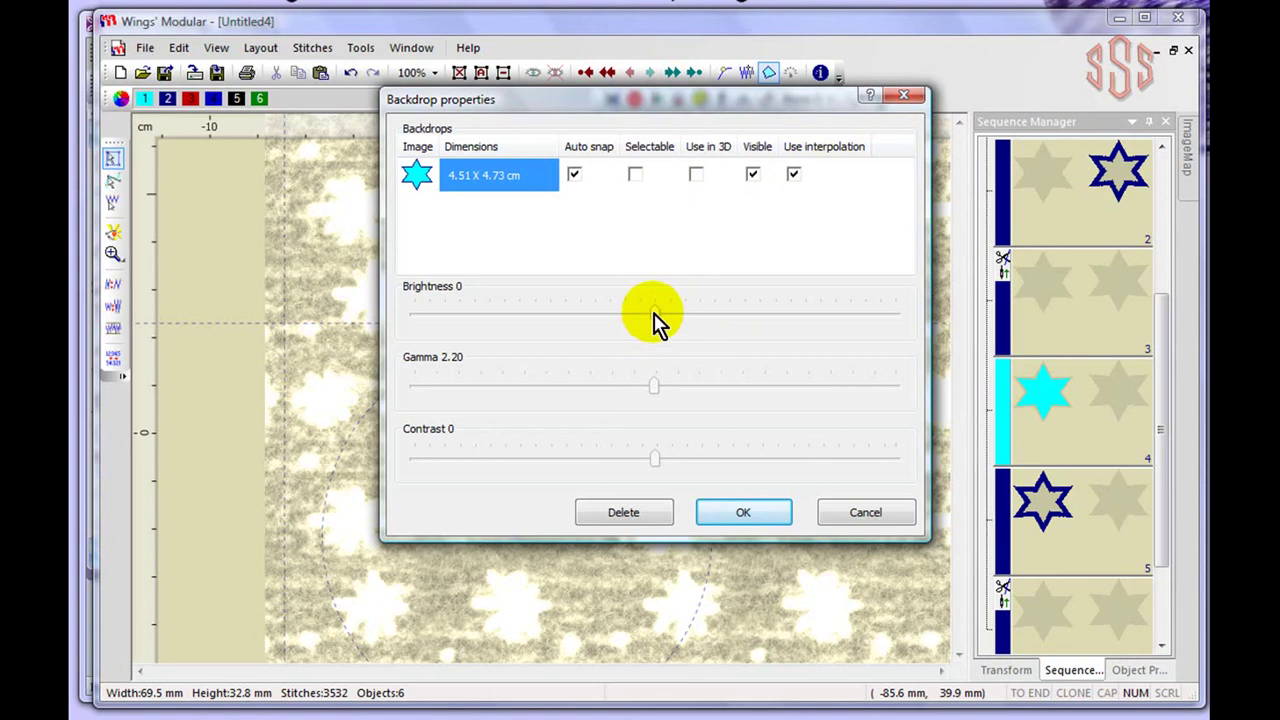
click(748, 511)
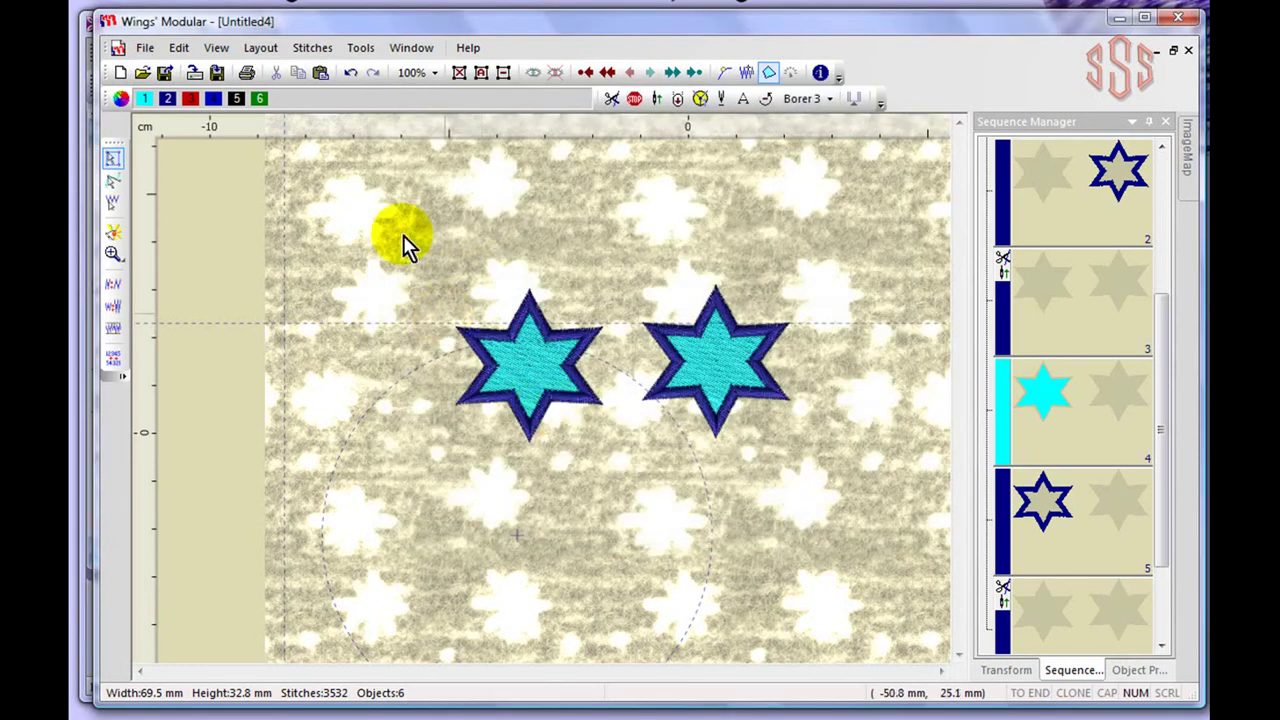
Turn off the 3D preview to show the flat design with its large backdrop star.
click(215, 48)
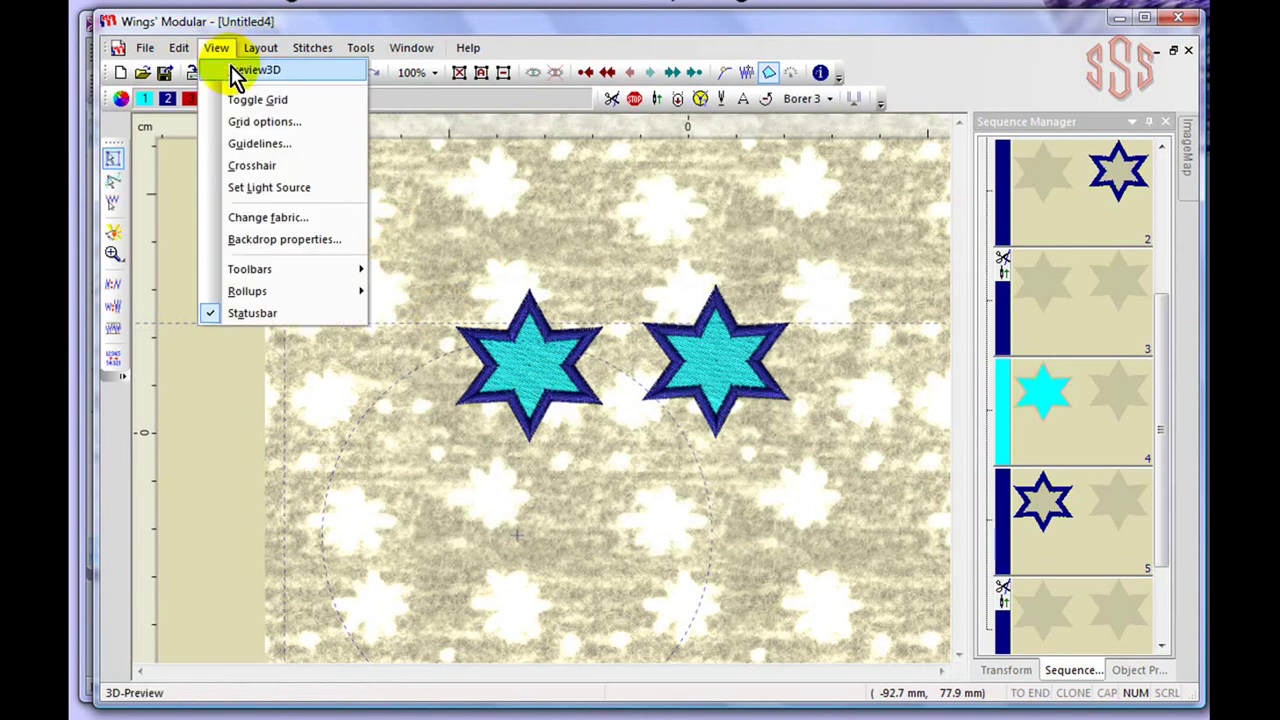
click(237, 72)
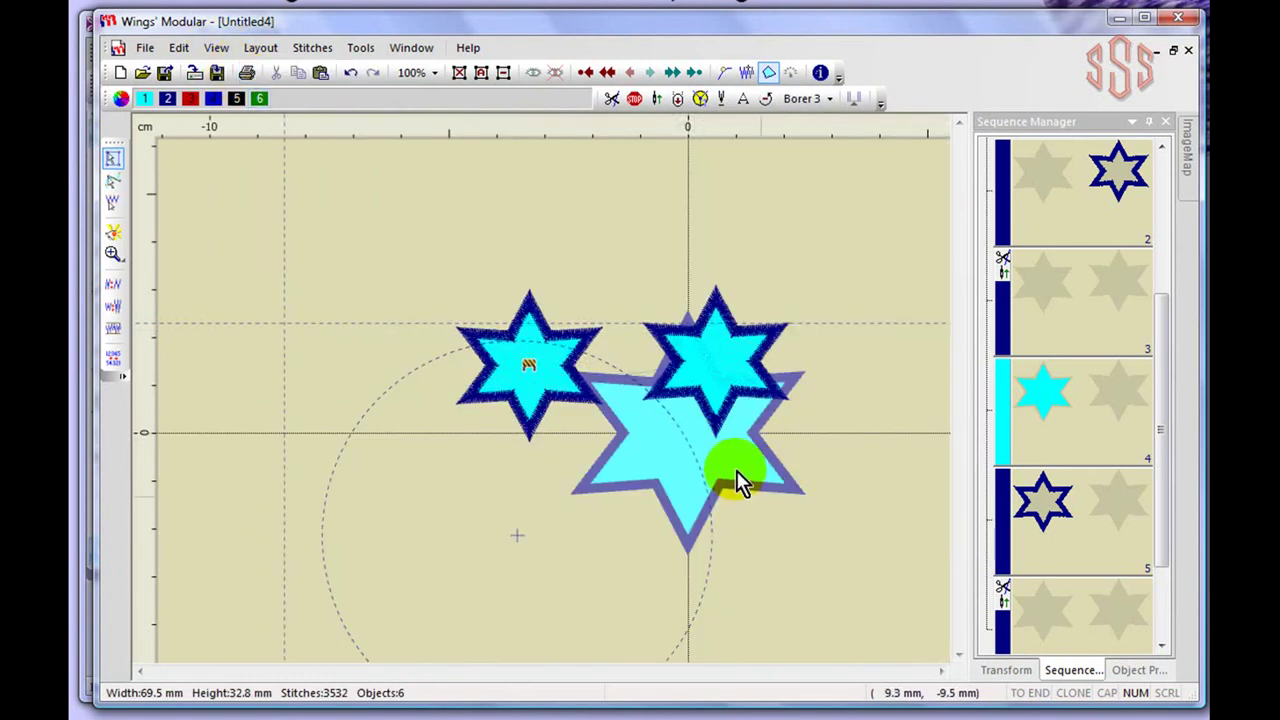
scroll(844, 407, down, 1)
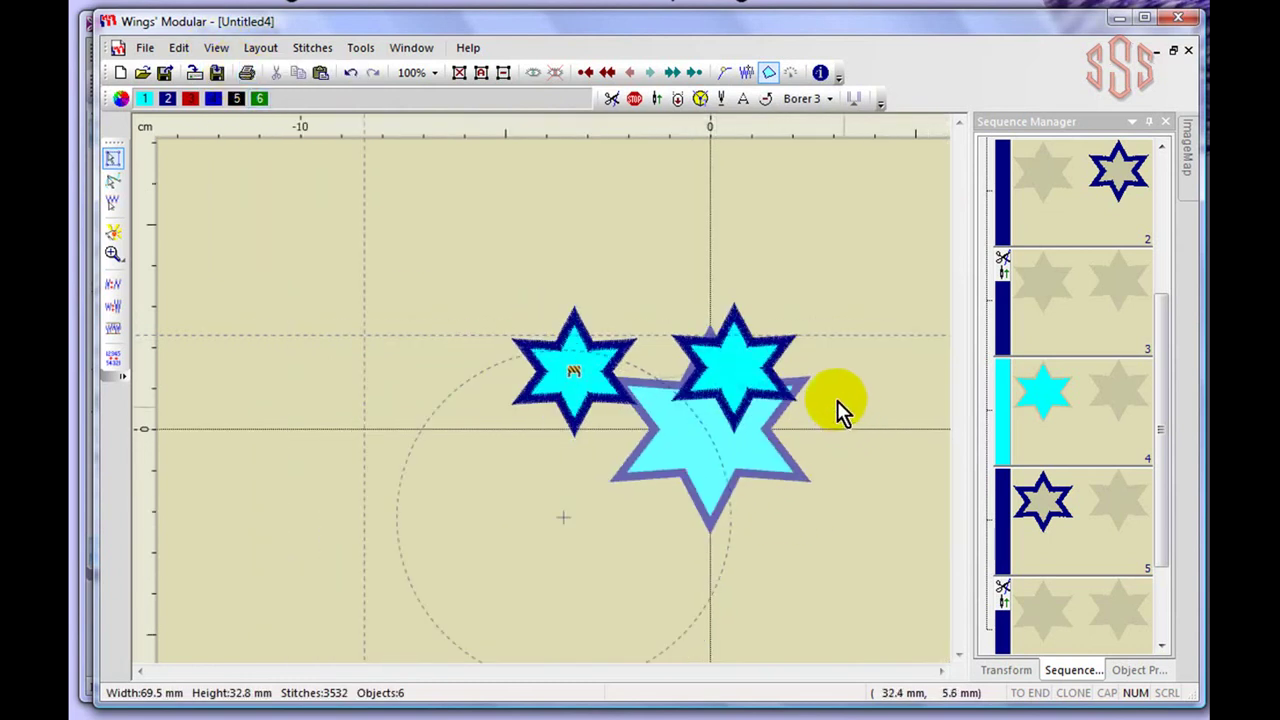
Select each of the small stars' fills in turn, try to select the large backdrop star, and find the backdrop in the sequence.
click(734, 365)
click(584, 361)
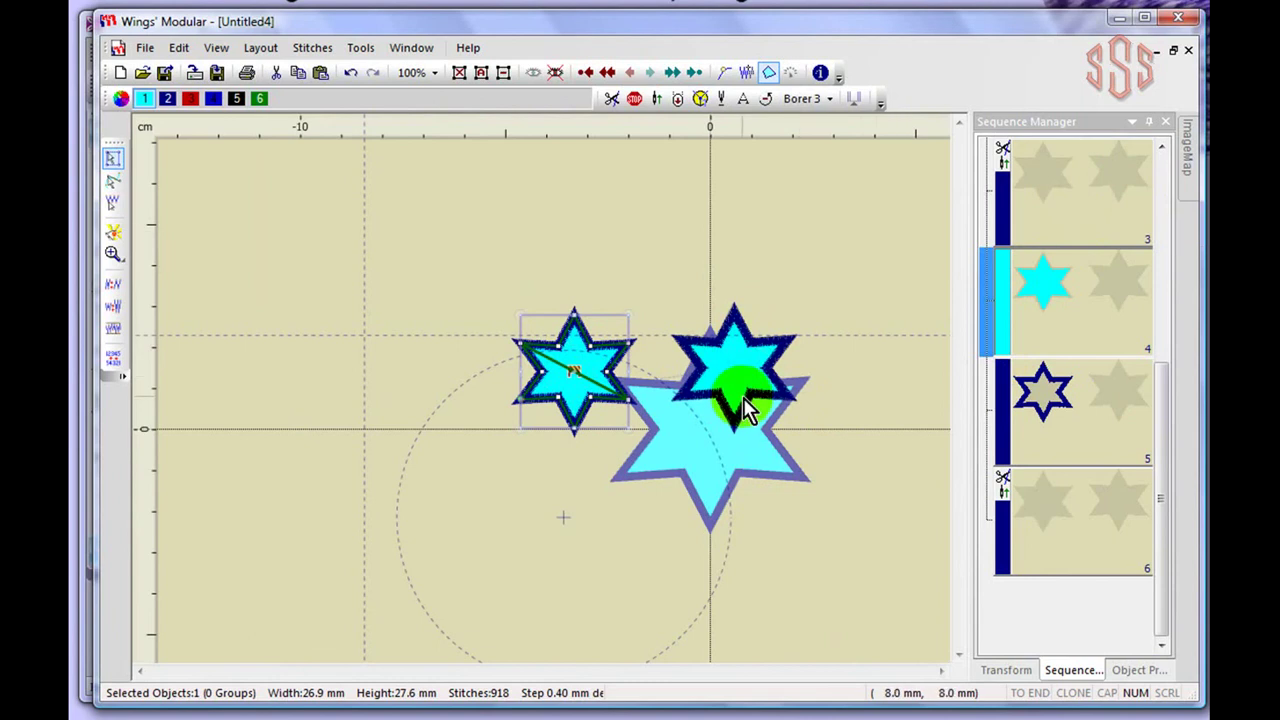
click(797, 476)
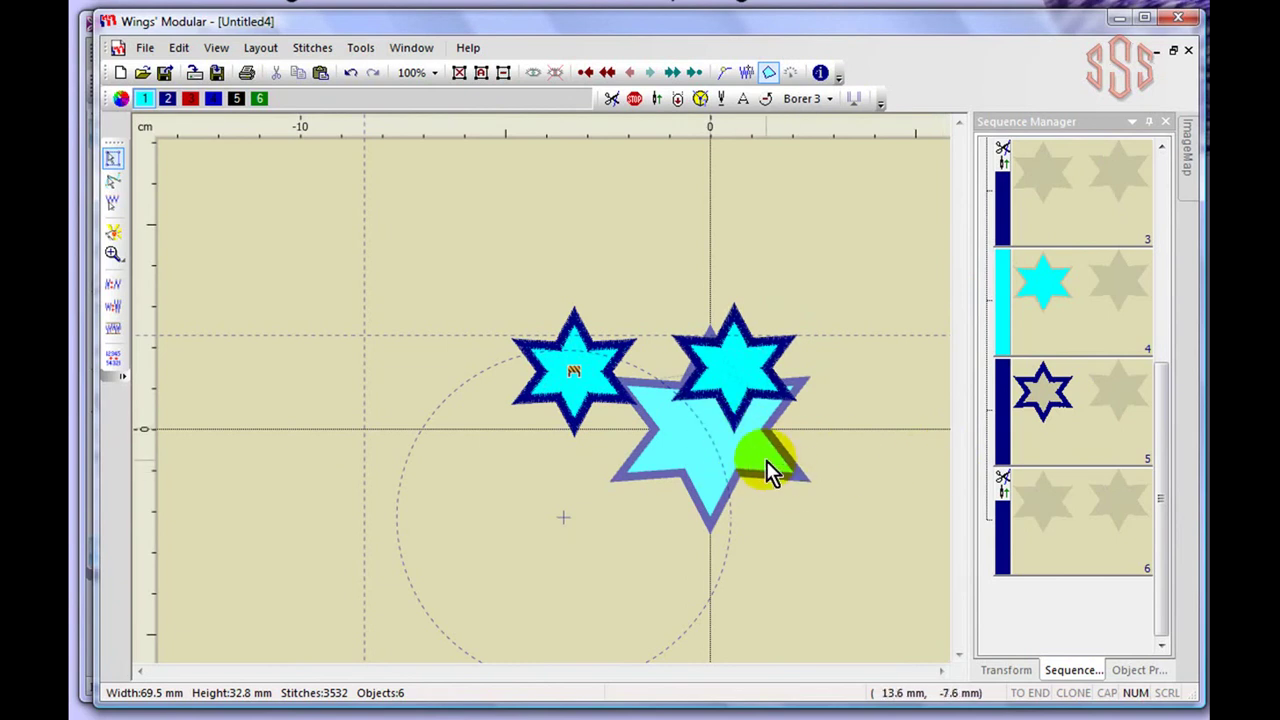
drag(1158, 452, 1156, 191)
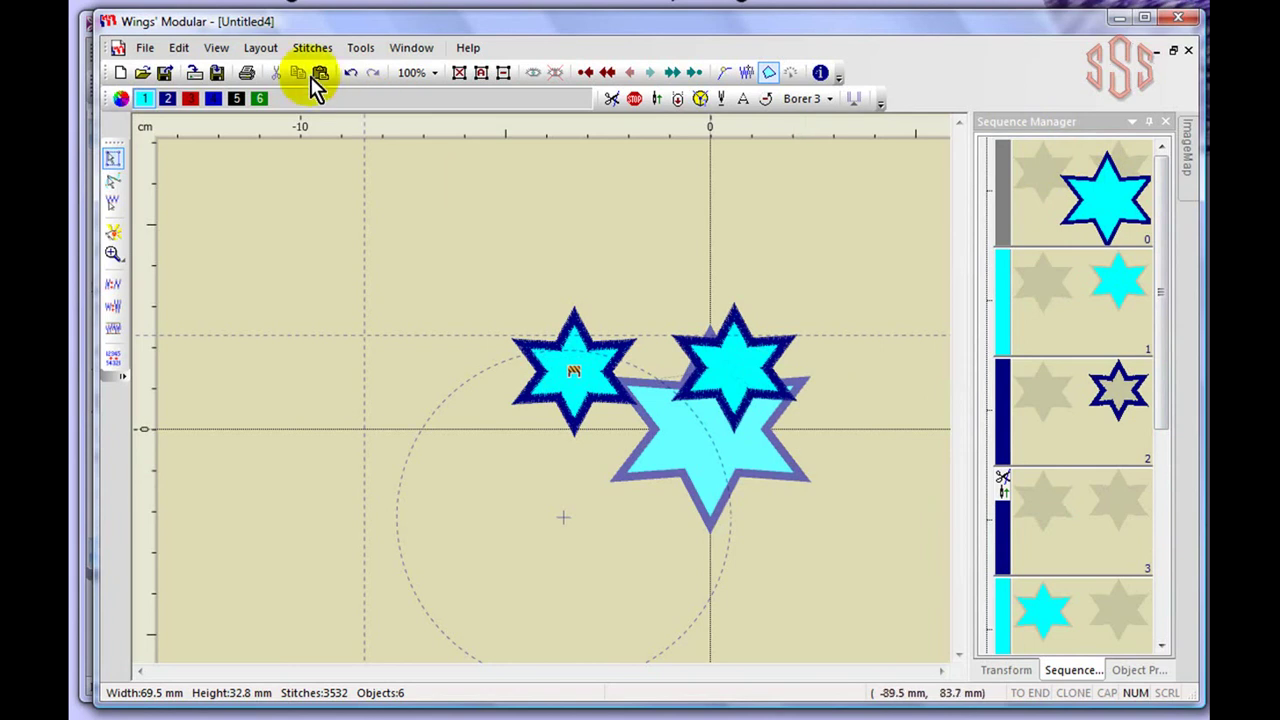
Make the star backdrop selectable in its backdrop properties.
click(216, 50)
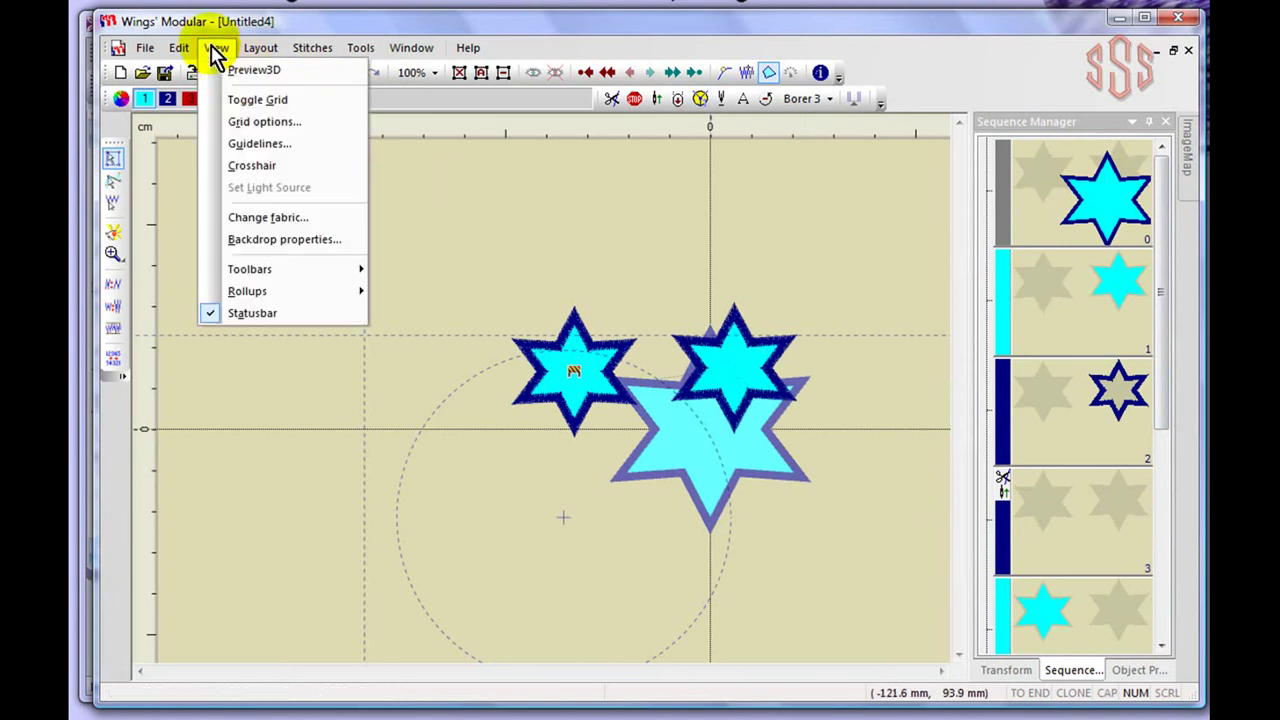
click(297, 241)
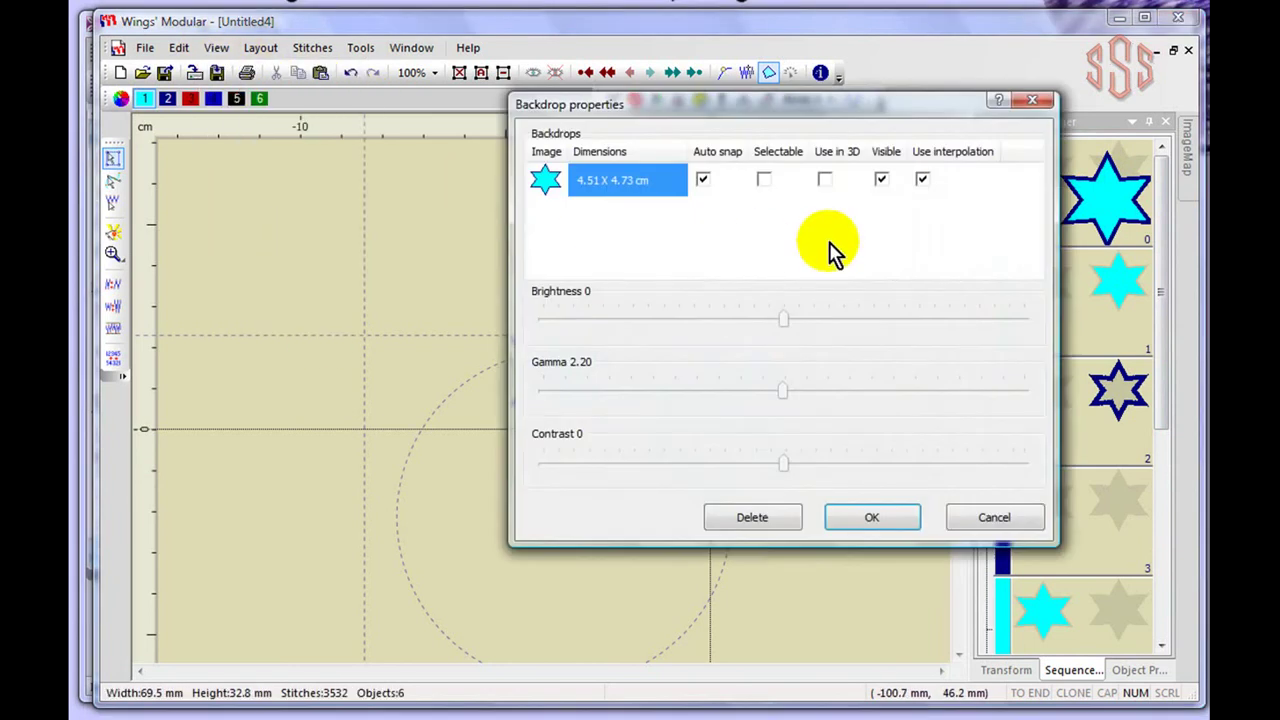
click(765, 182)
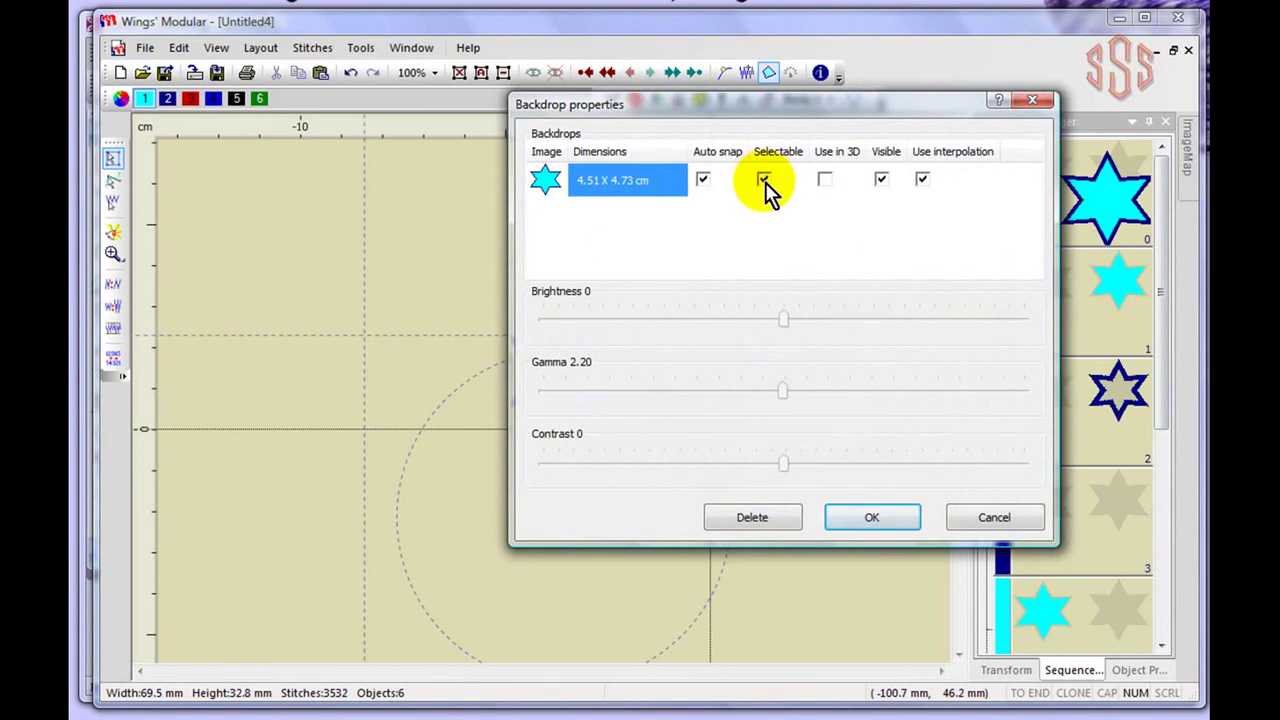
click(876, 521)
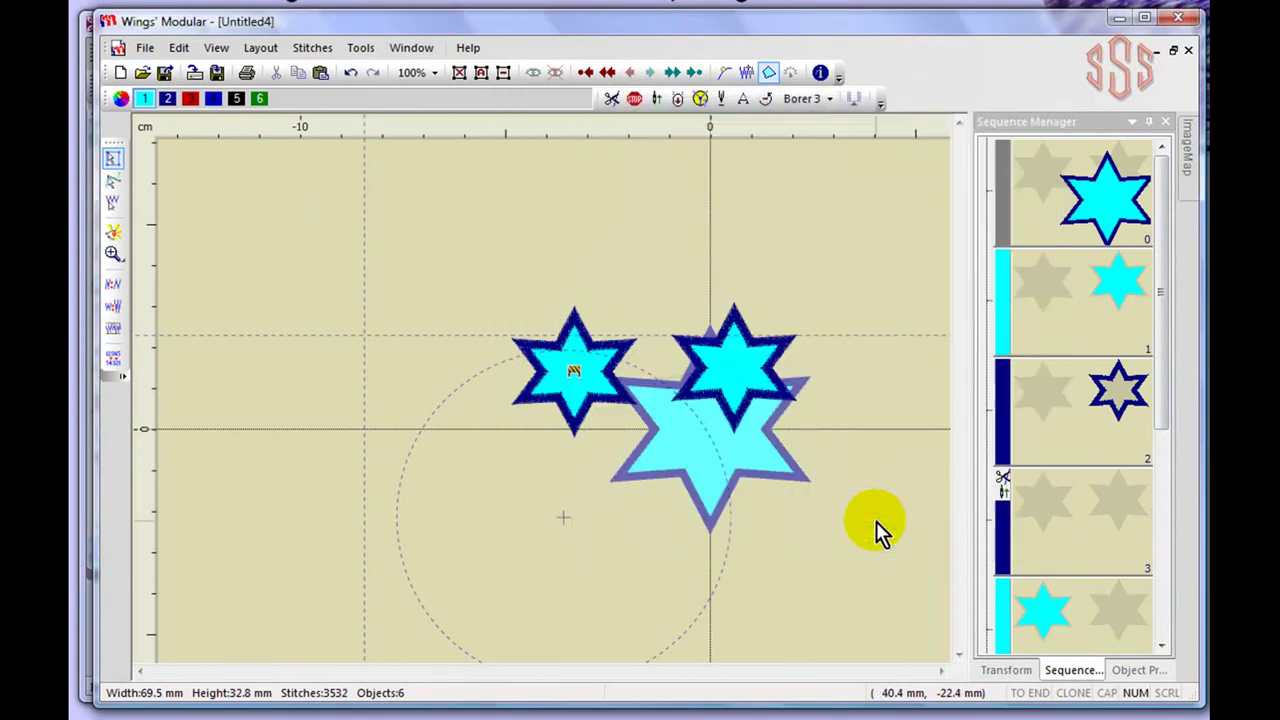
Move the backdrop star up and to the left of the small stars and enlarge it to about 70.4 by 73.7 mm.
click(794, 474)
drag(794, 474, 450, 316)
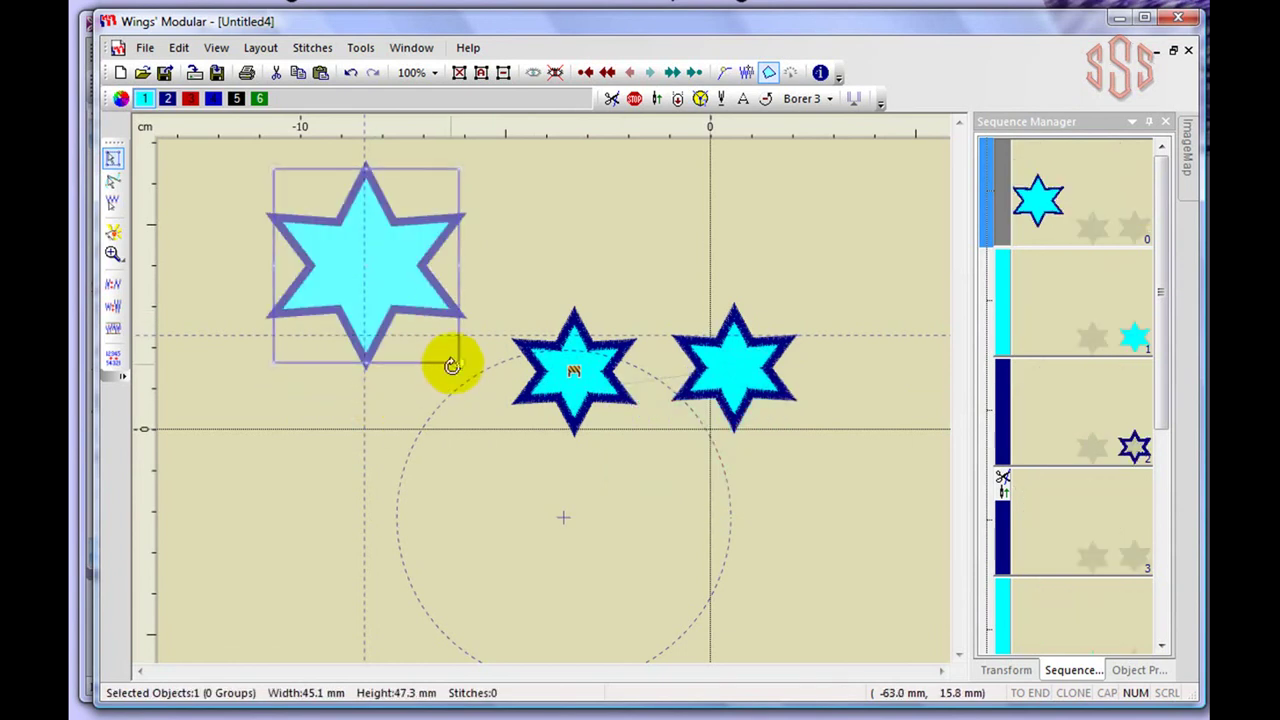
drag(453, 360, 572, 461)
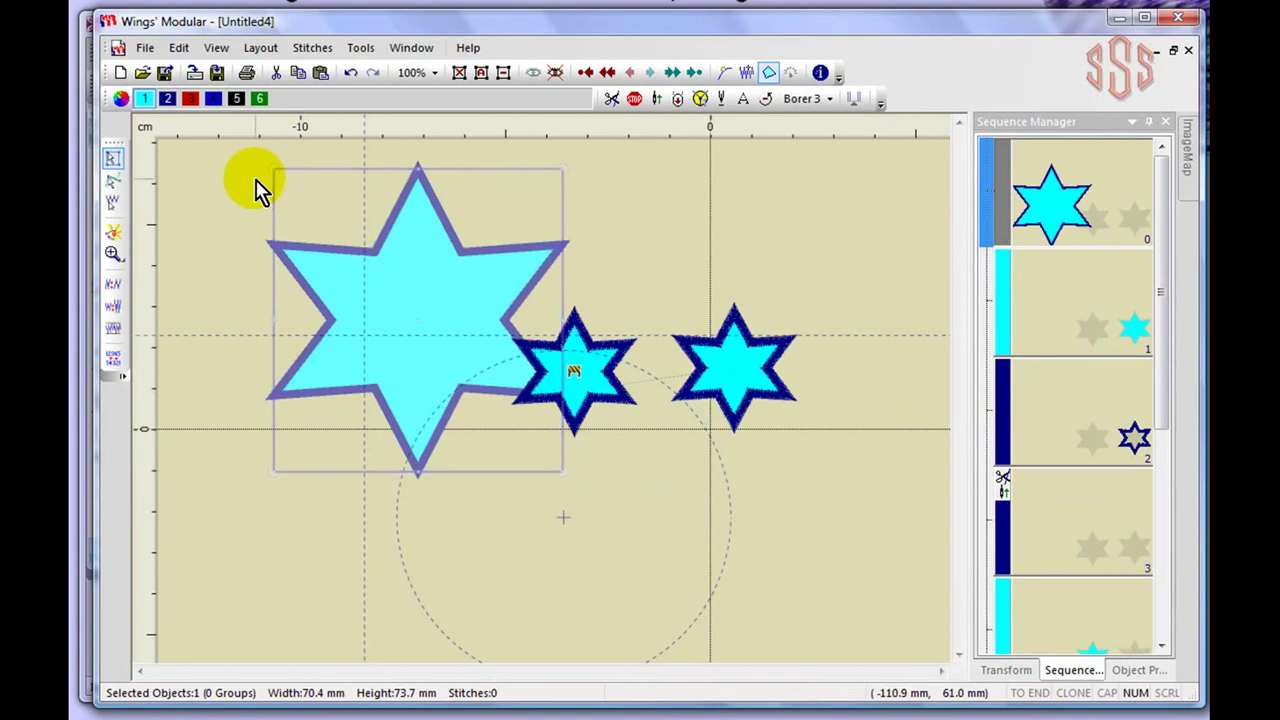
Review the backdrop's properties, including brightness, gamma and contrast, and close them without changes.
click(217, 48)
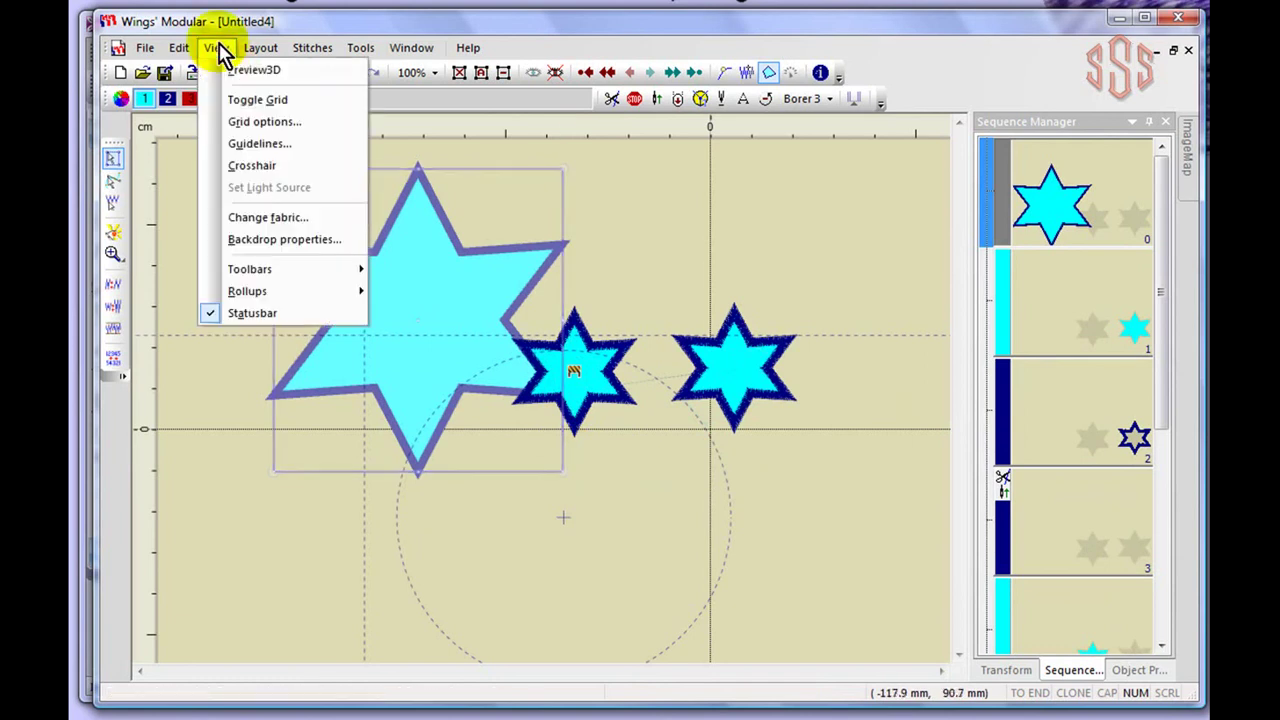
click(290, 240)
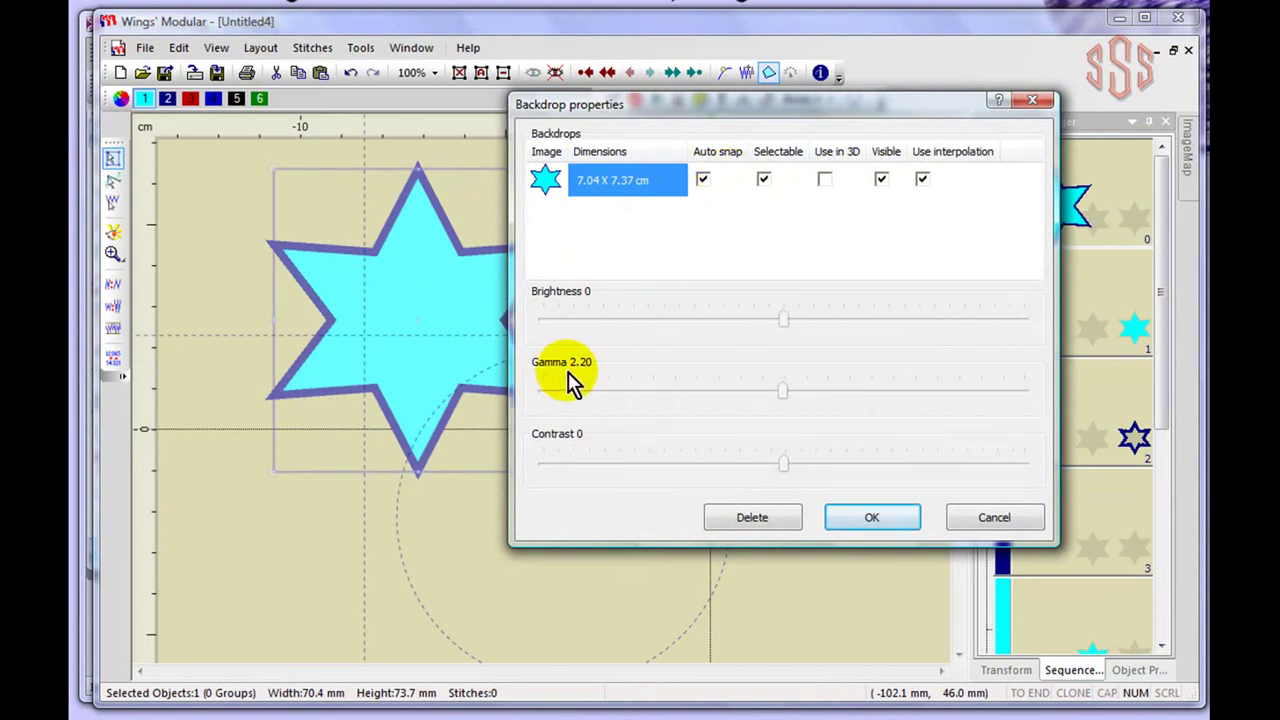
click(872, 517)
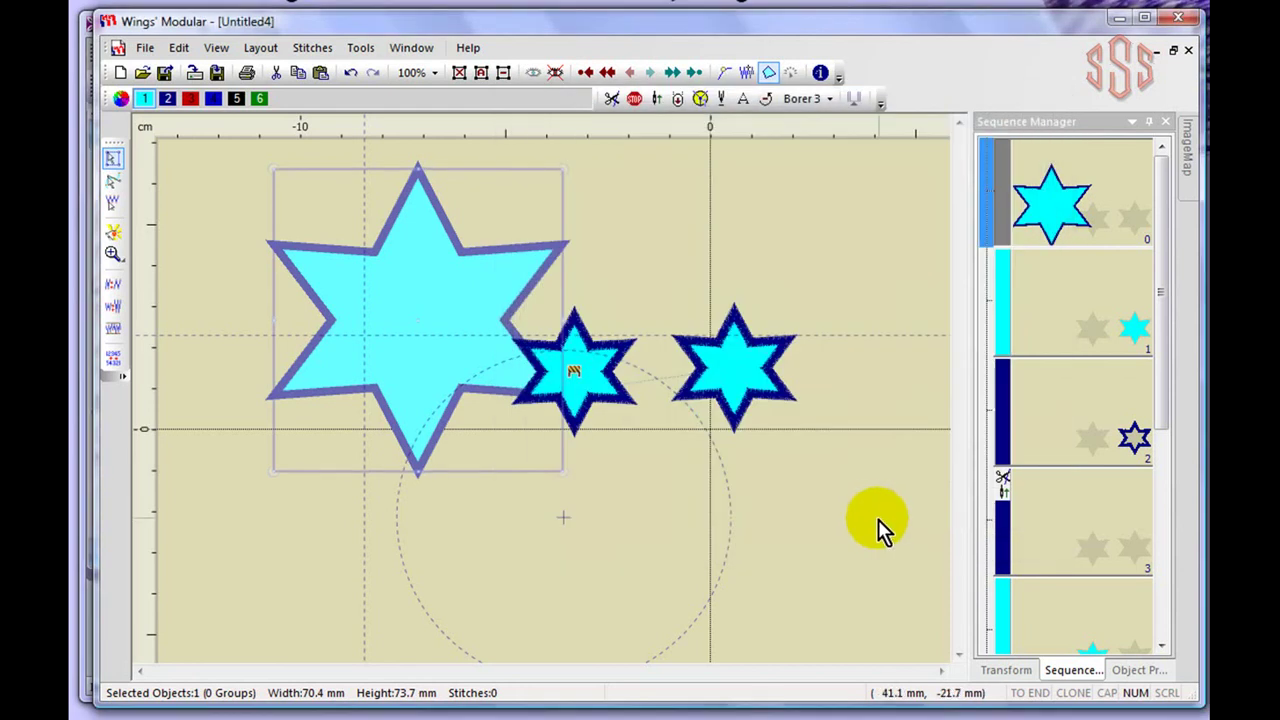
Hide the Standard toolbar and show it again.
click(217, 50)
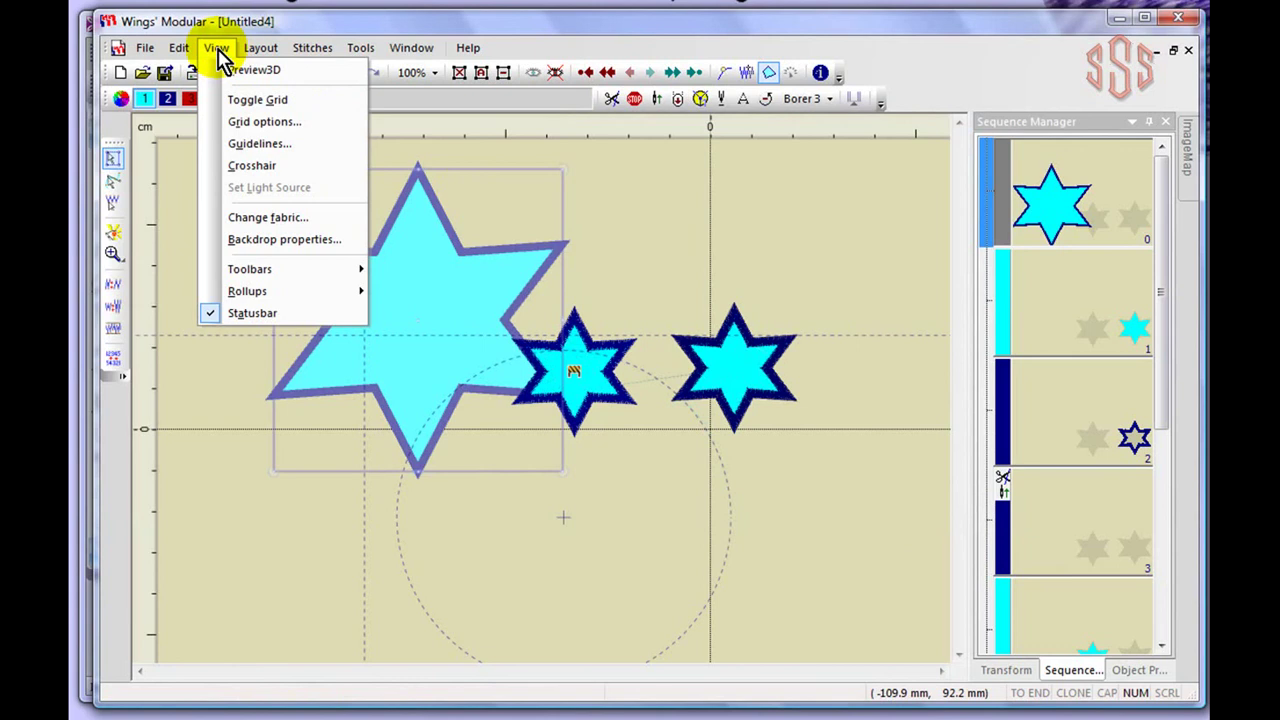
mouse_move(253, 275)
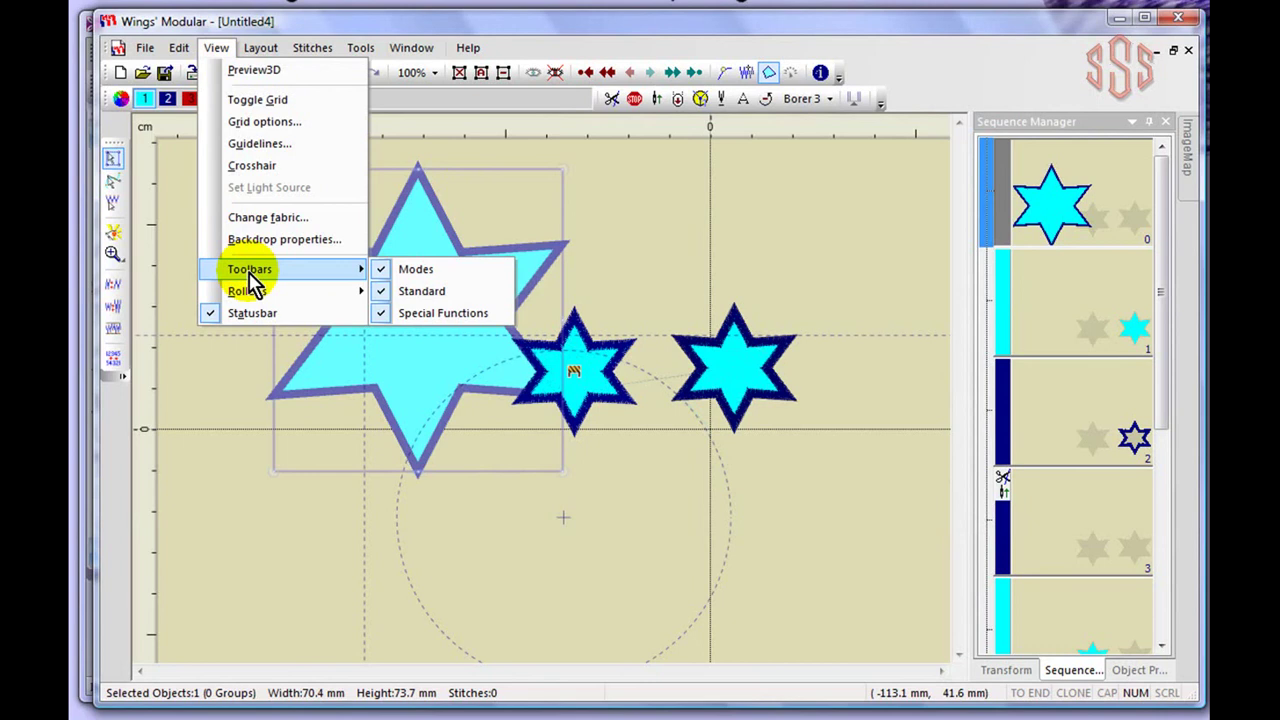
click(383, 291)
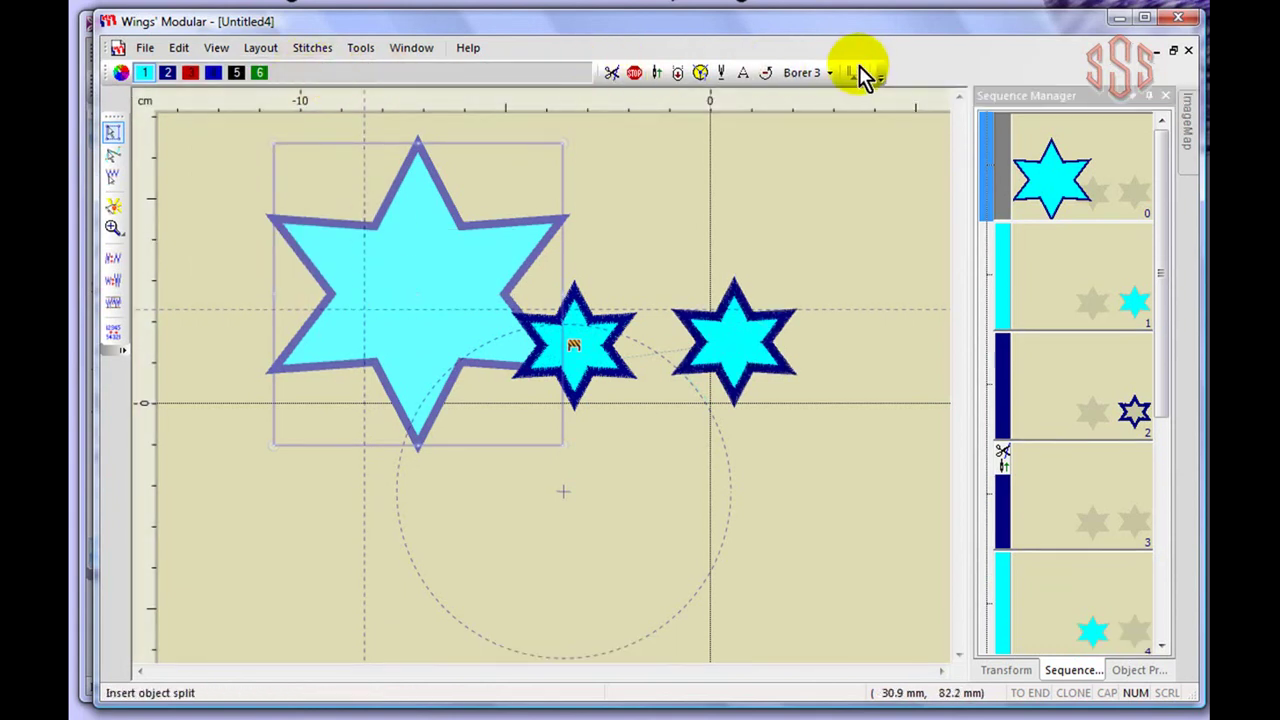
click(216, 50)
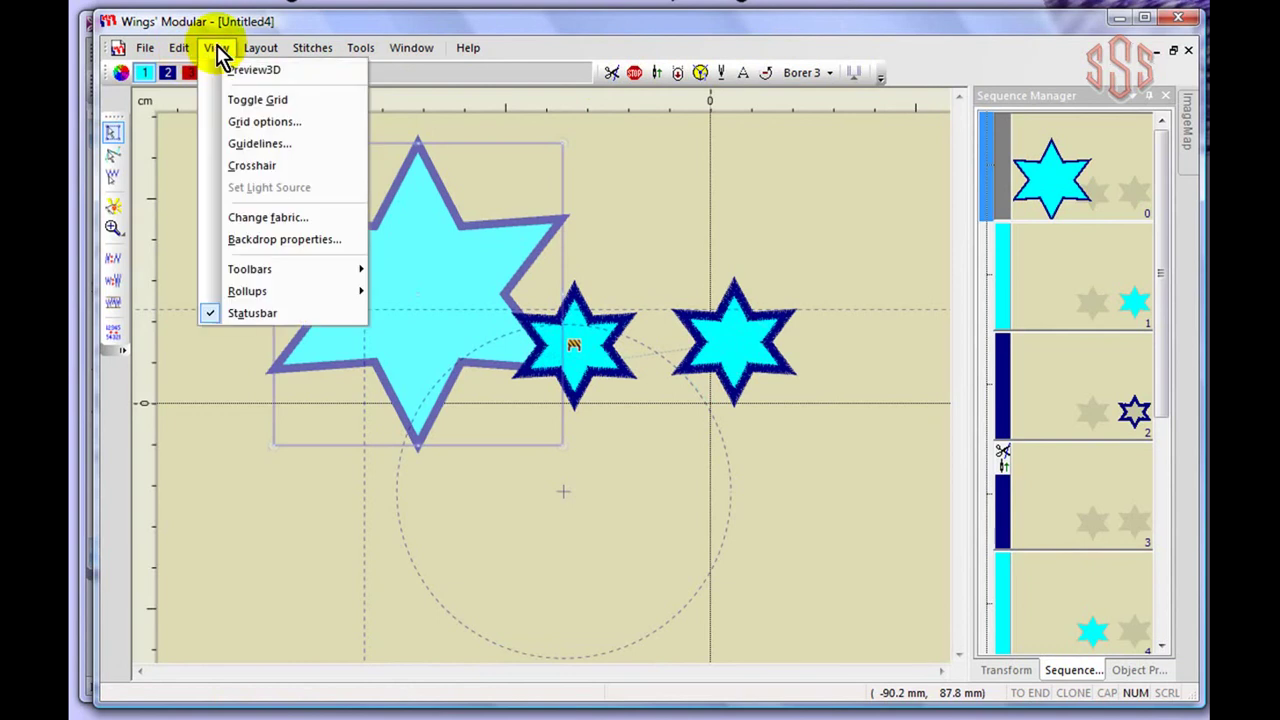
mouse_move(288, 276)
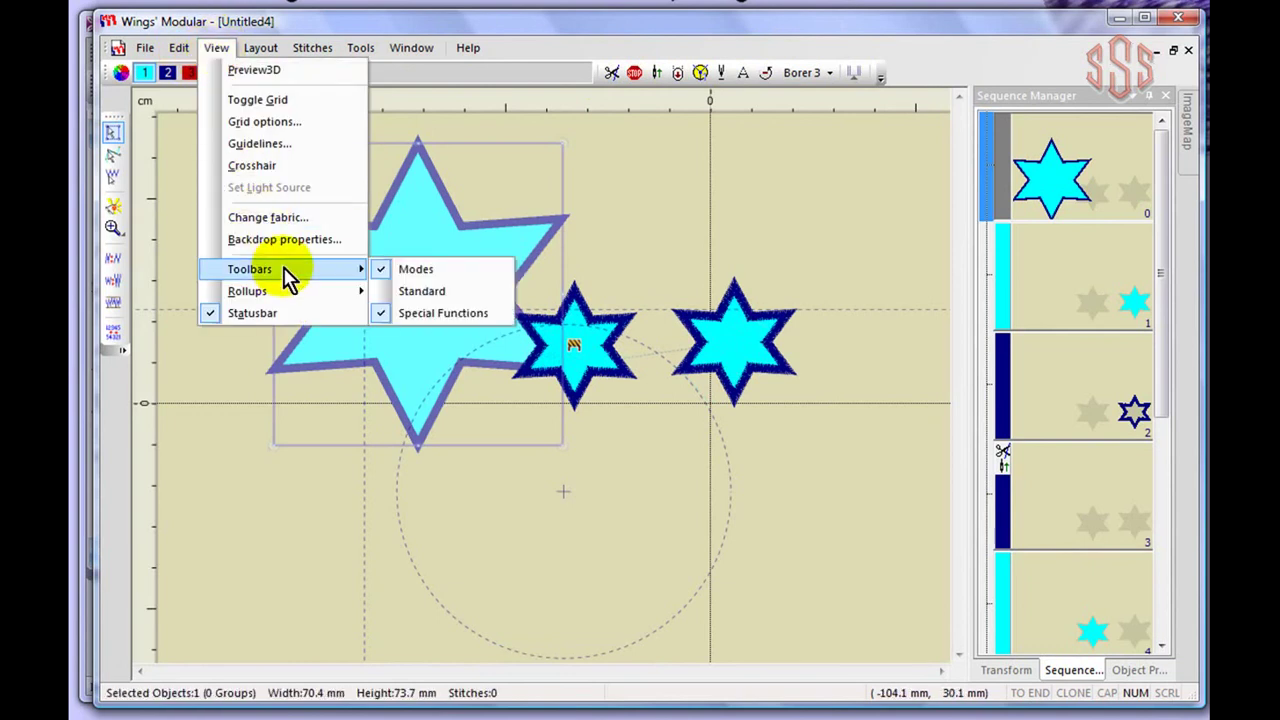
click(381, 293)
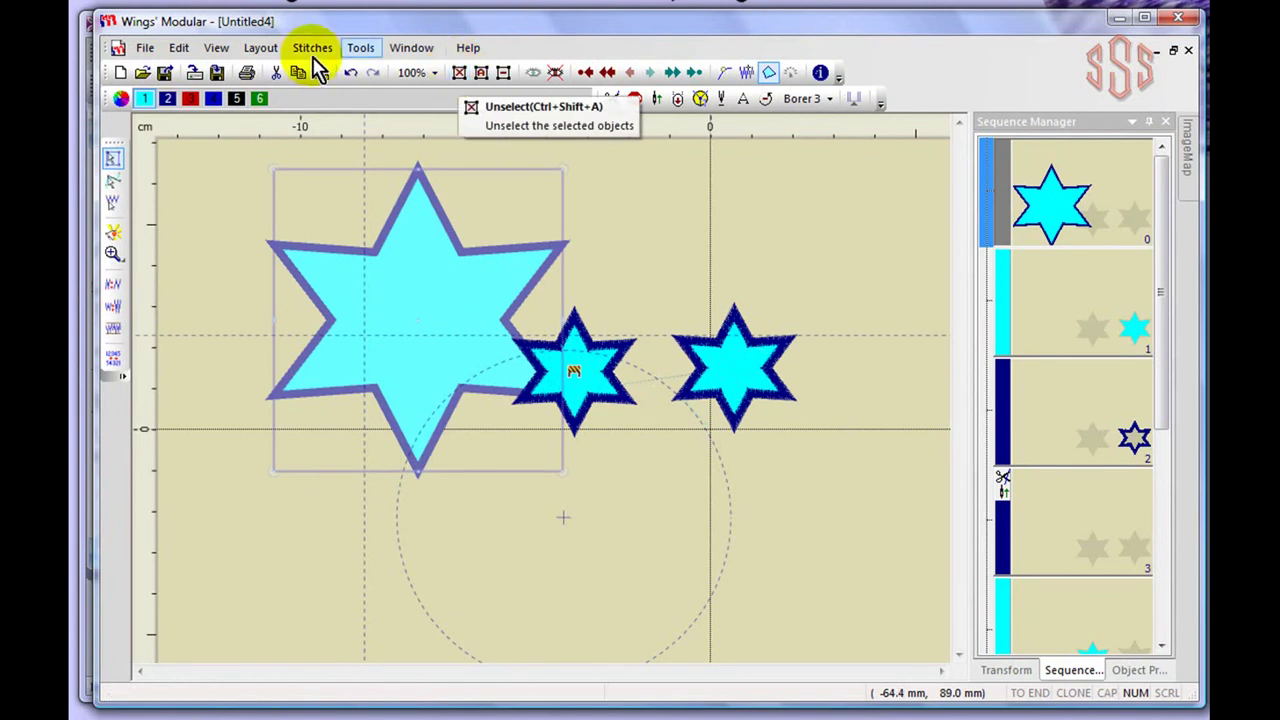
Display the ImageMap palette from the available rollups to view the design overview.
click(216, 48)
mouse_move(272, 285)
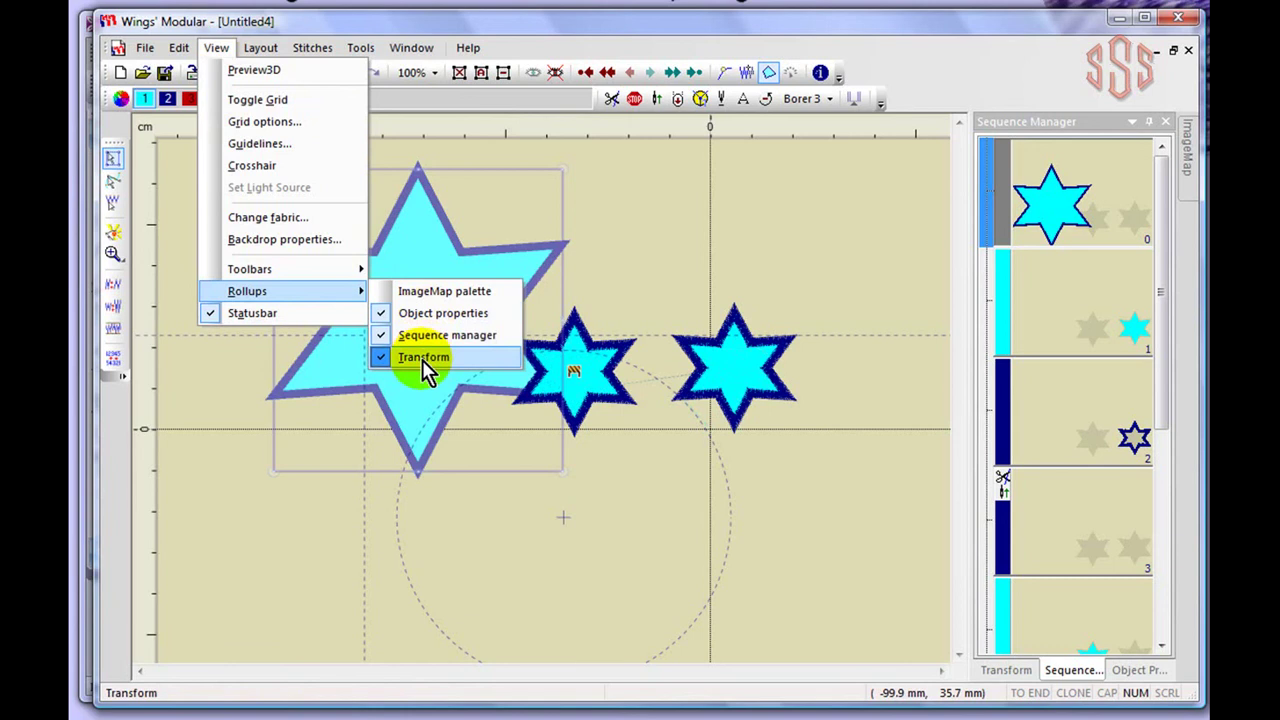
click(410, 292)
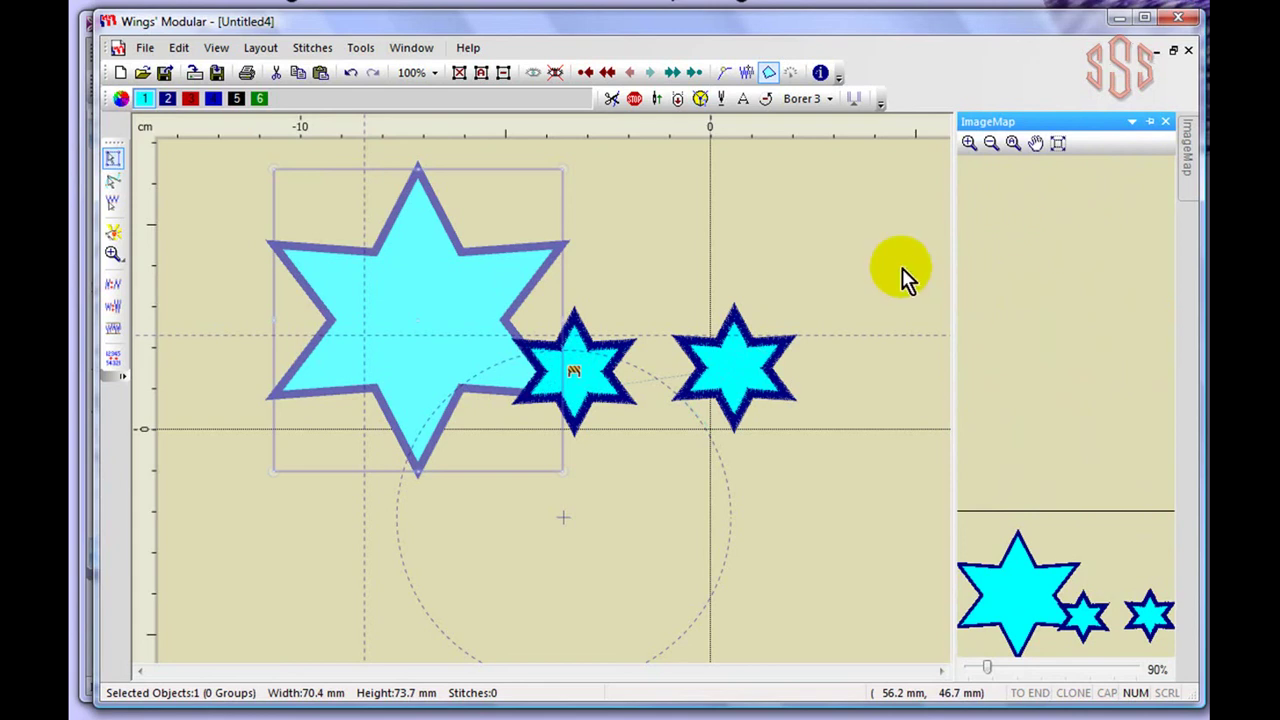
Hide the status bar and show it again.
click(215, 49)
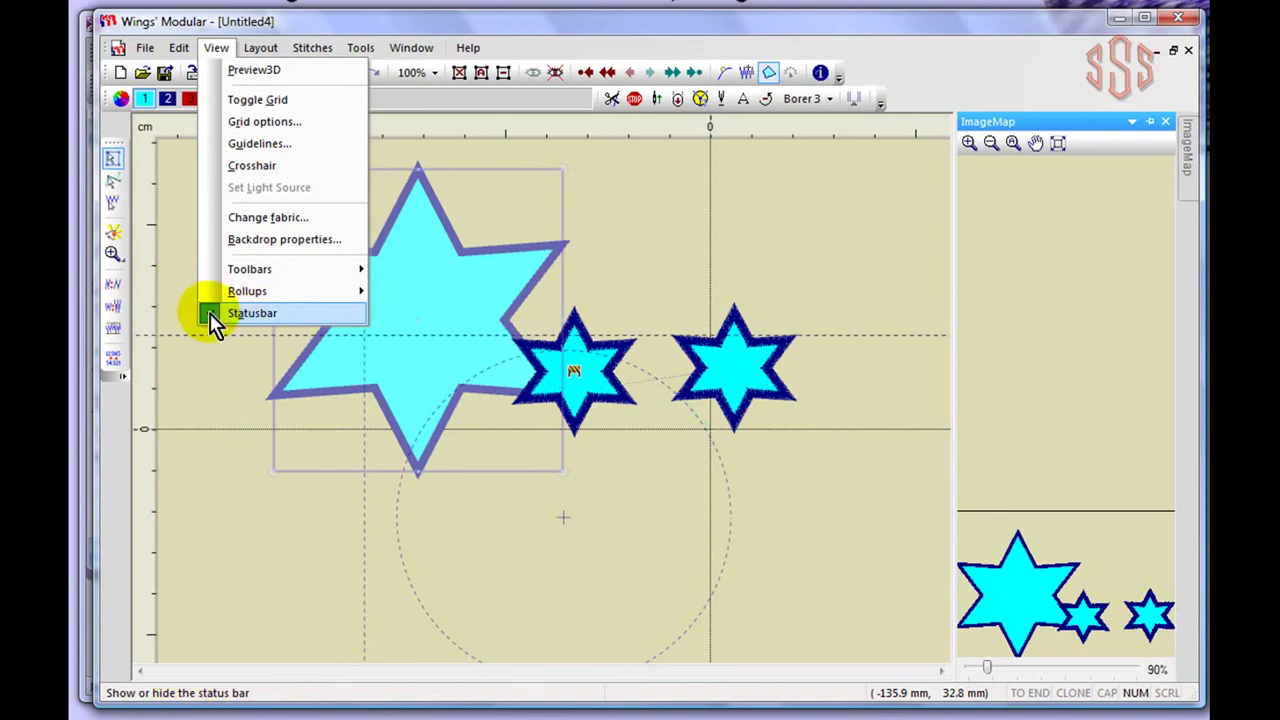
click(250, 313)
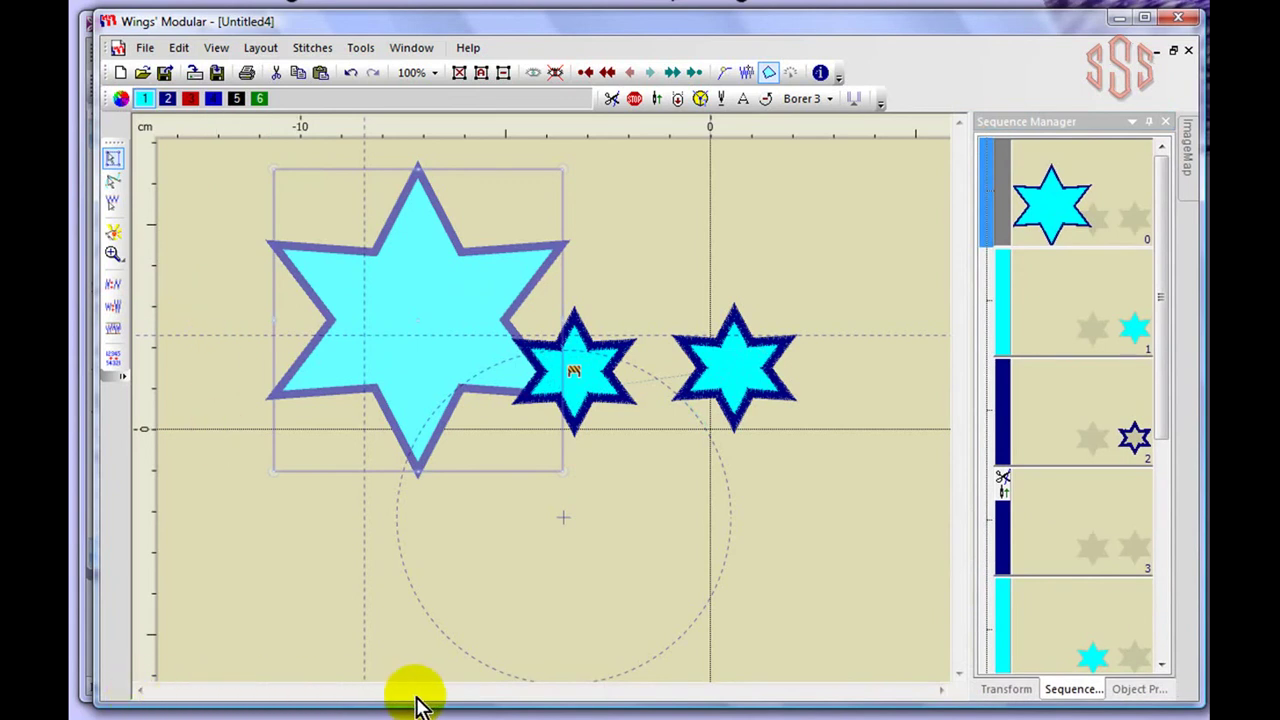
click(216, 47)
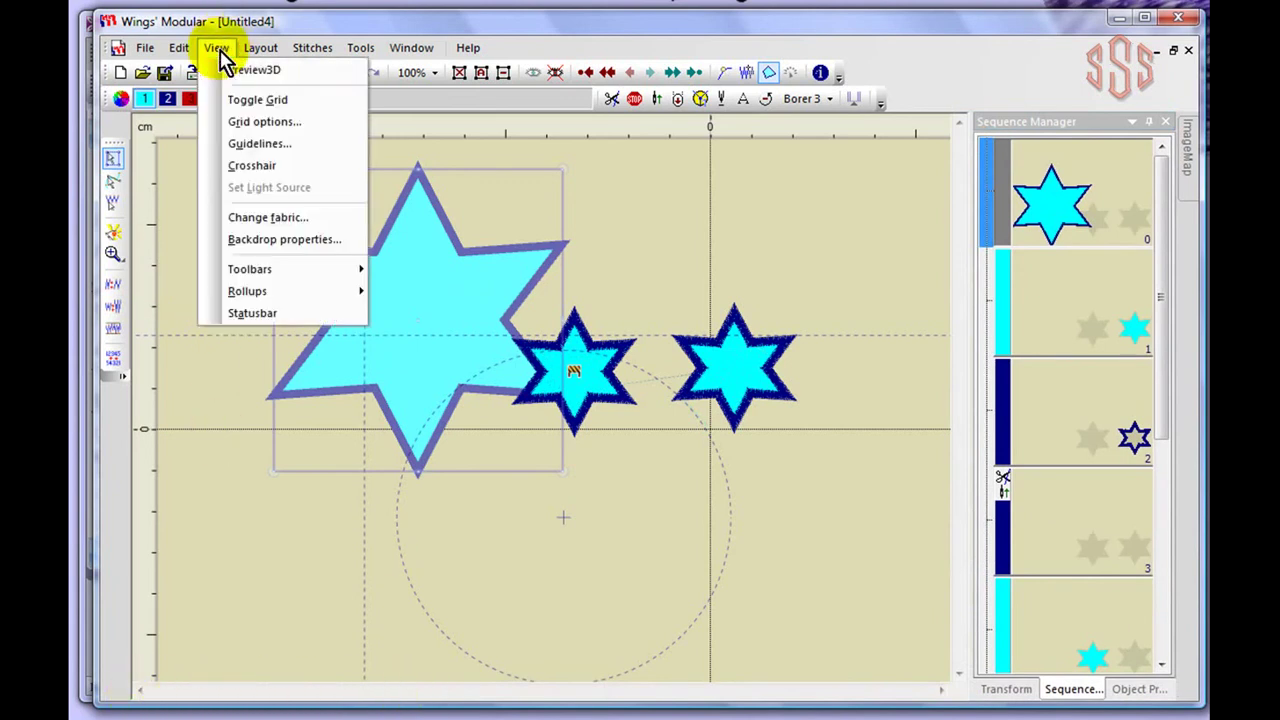
click(252, 313)
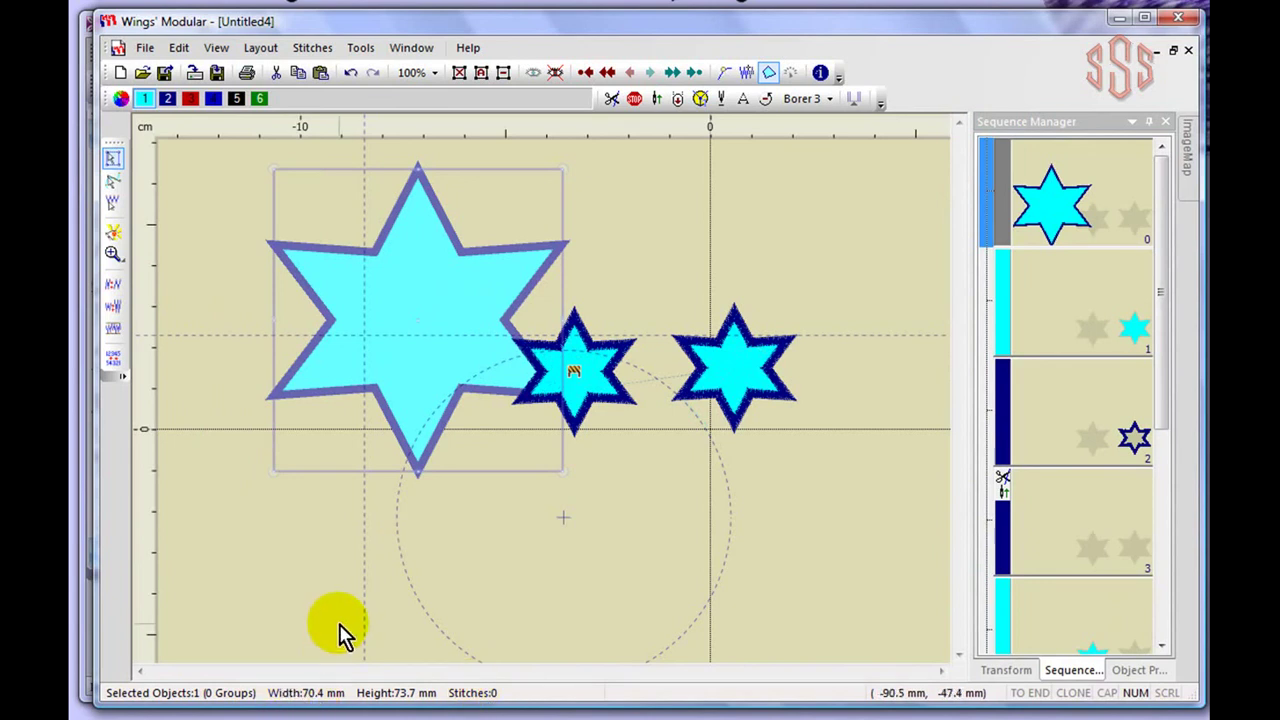
Create a rectangular array of the star with 3 horizontal and 2 vertical copies, spaced 2.0 mm horizontally and 0.0 mm vertically.
click(203, 232)
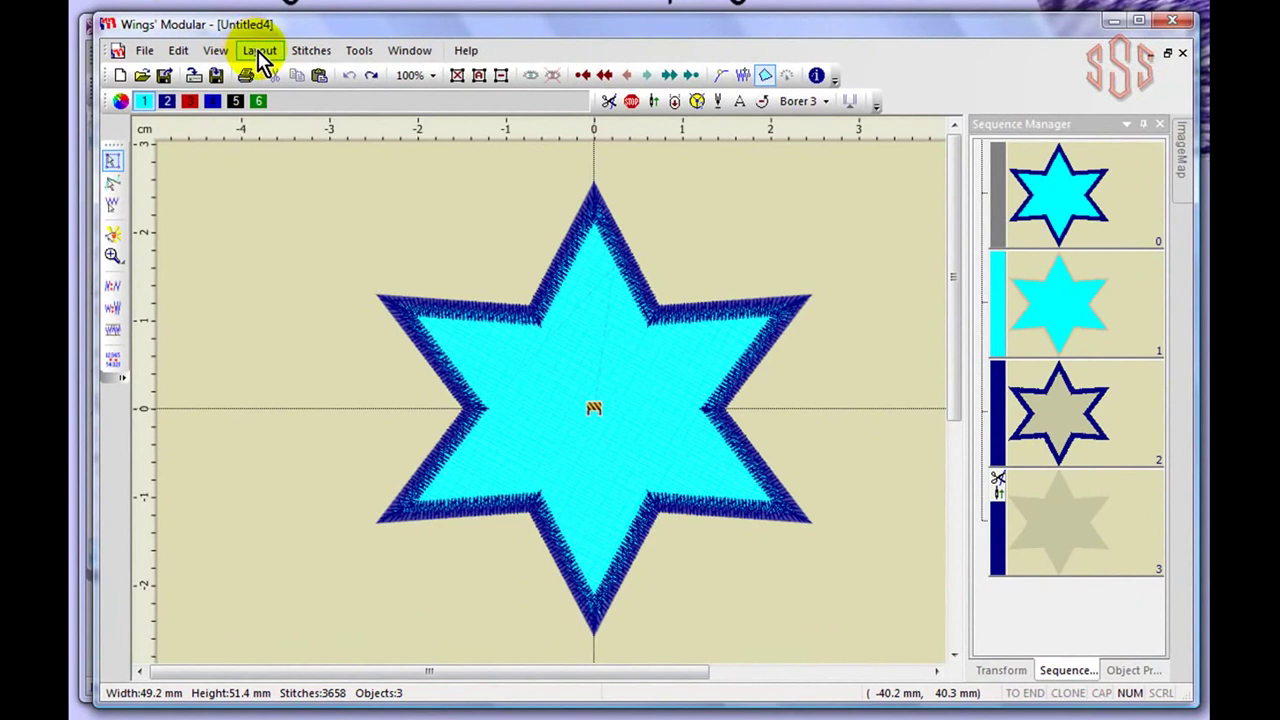
click(260, 52)
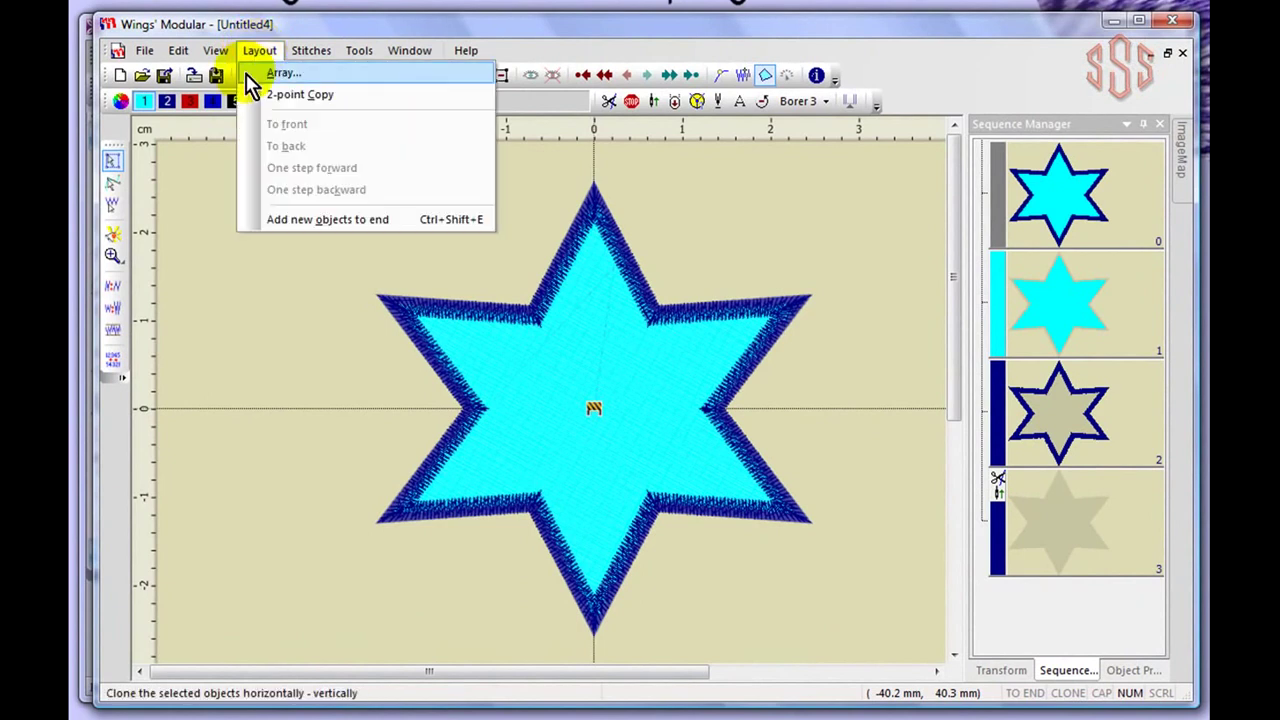
click(338, 71)
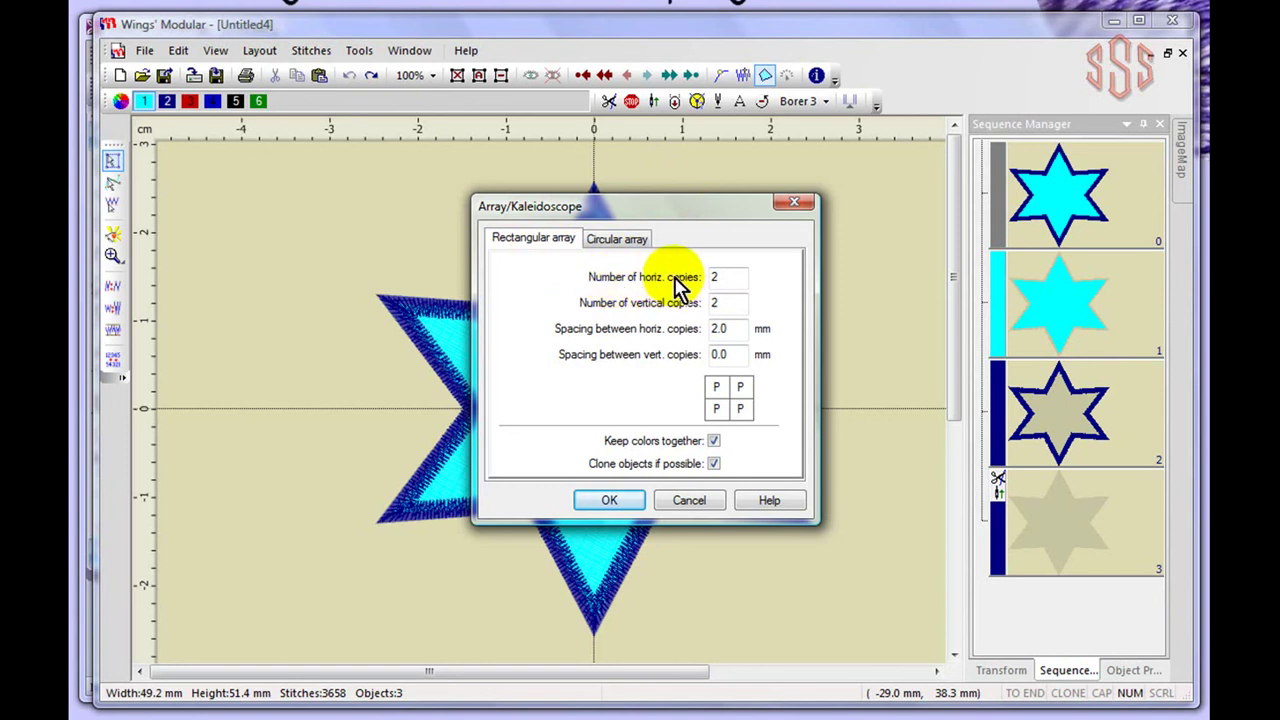
double_click(714, 277)
text(3)
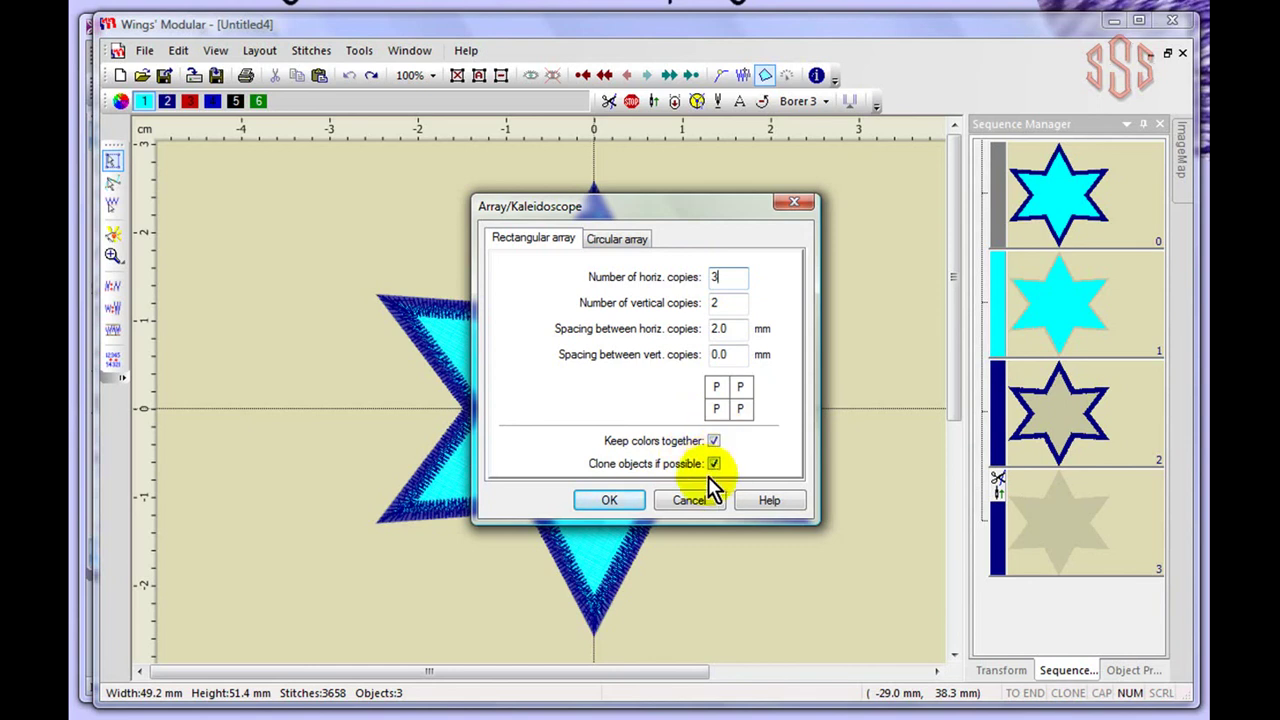
click(614, 500)
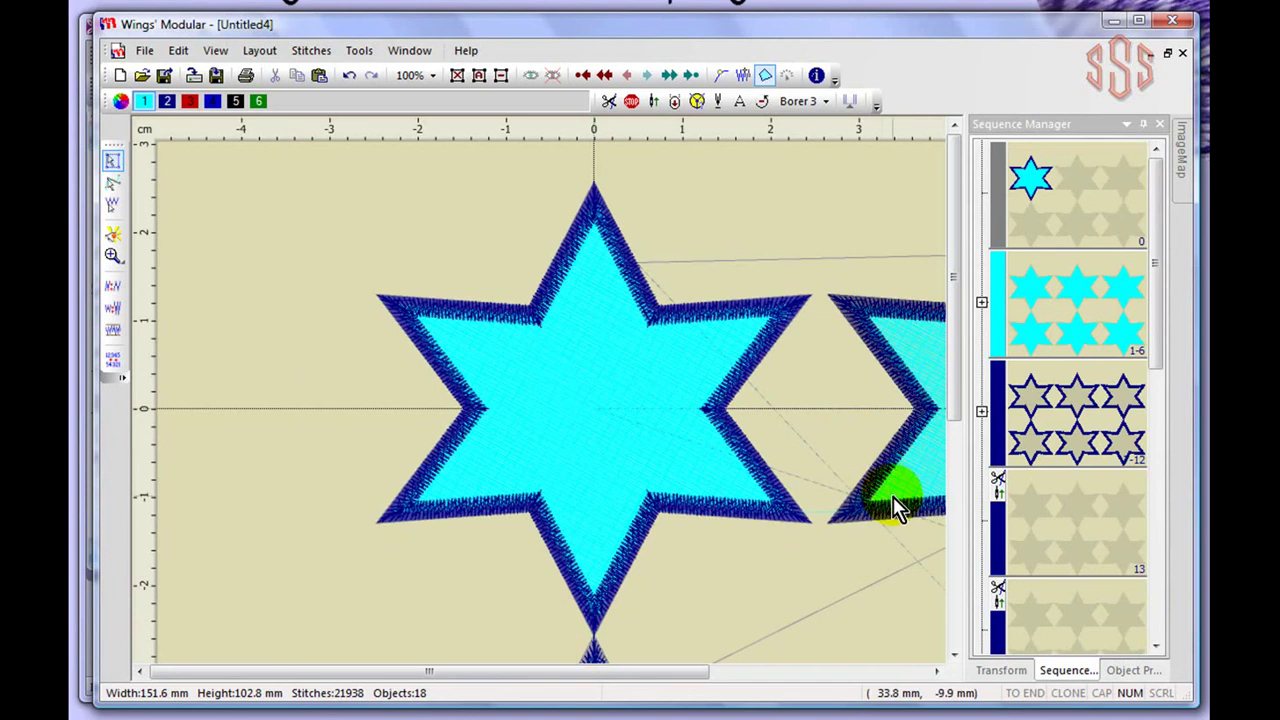
scroll(895, 505, down, 6)
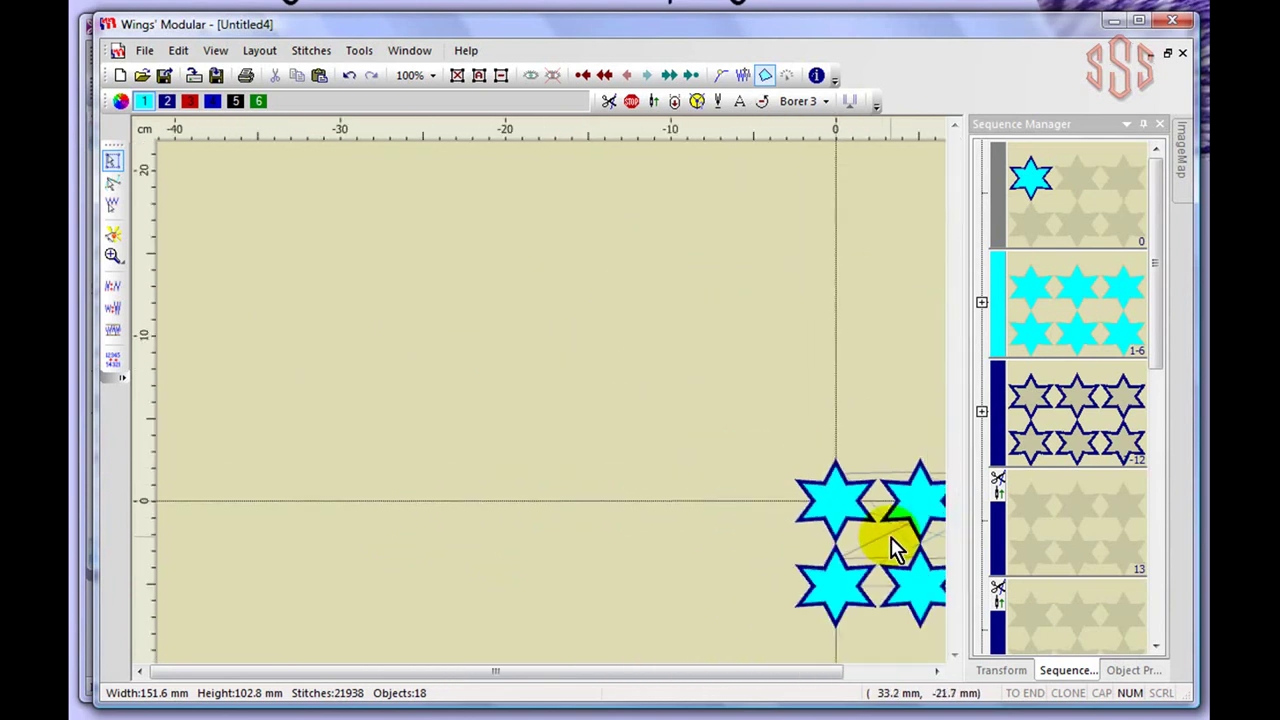
drag(820, 674, 935, 678)
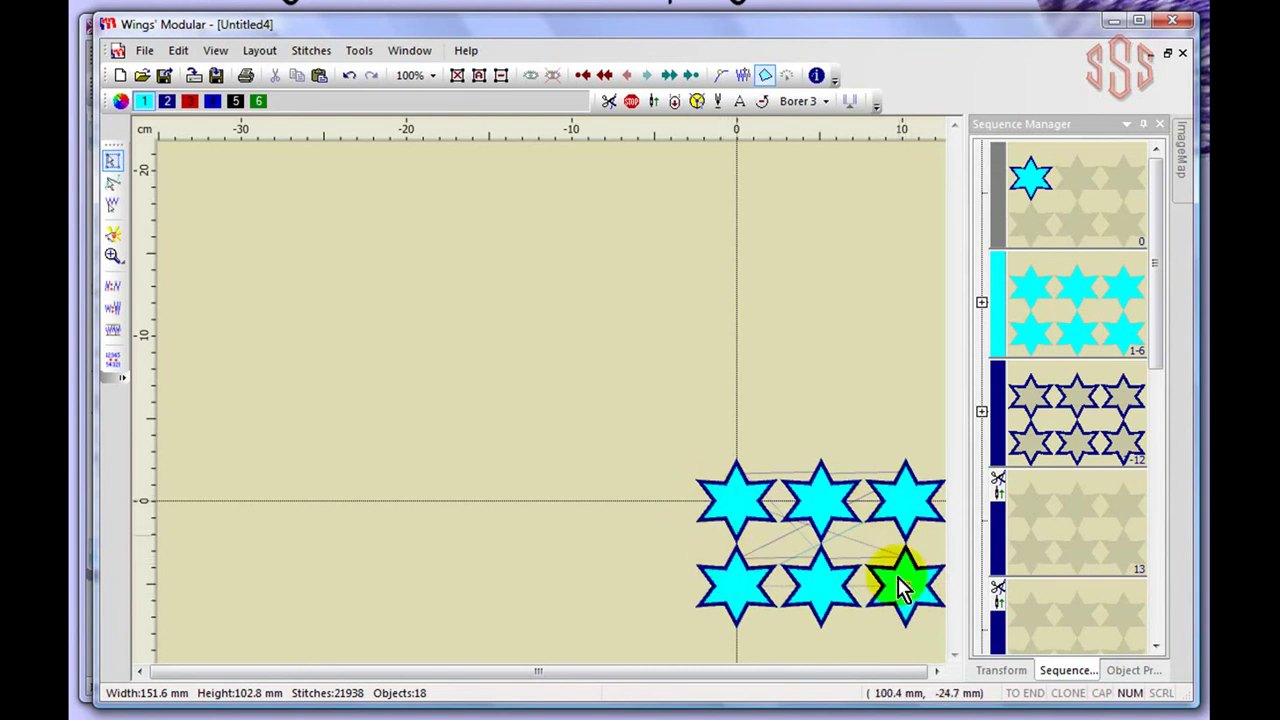
Array the whole group of six stars again with 3 horizontal and 2 vertical copies, keeping colors together and cloning objects.
click(257, 50)
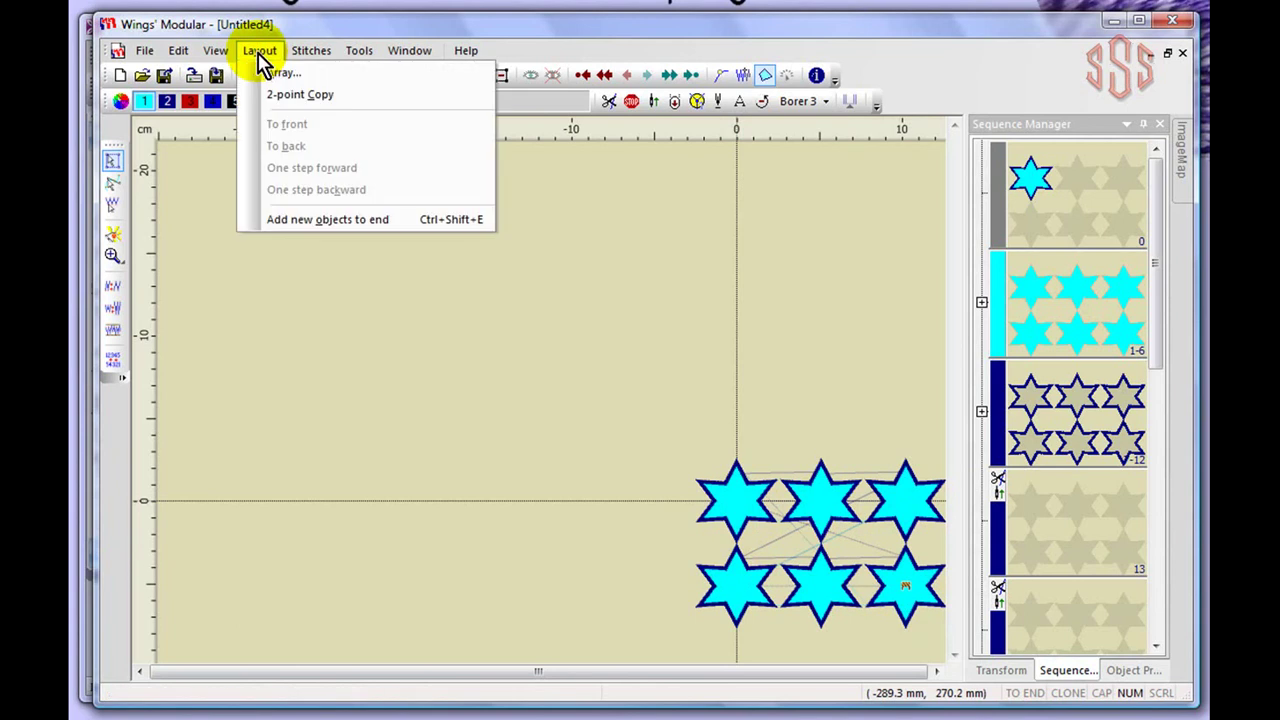
click(281, 84)
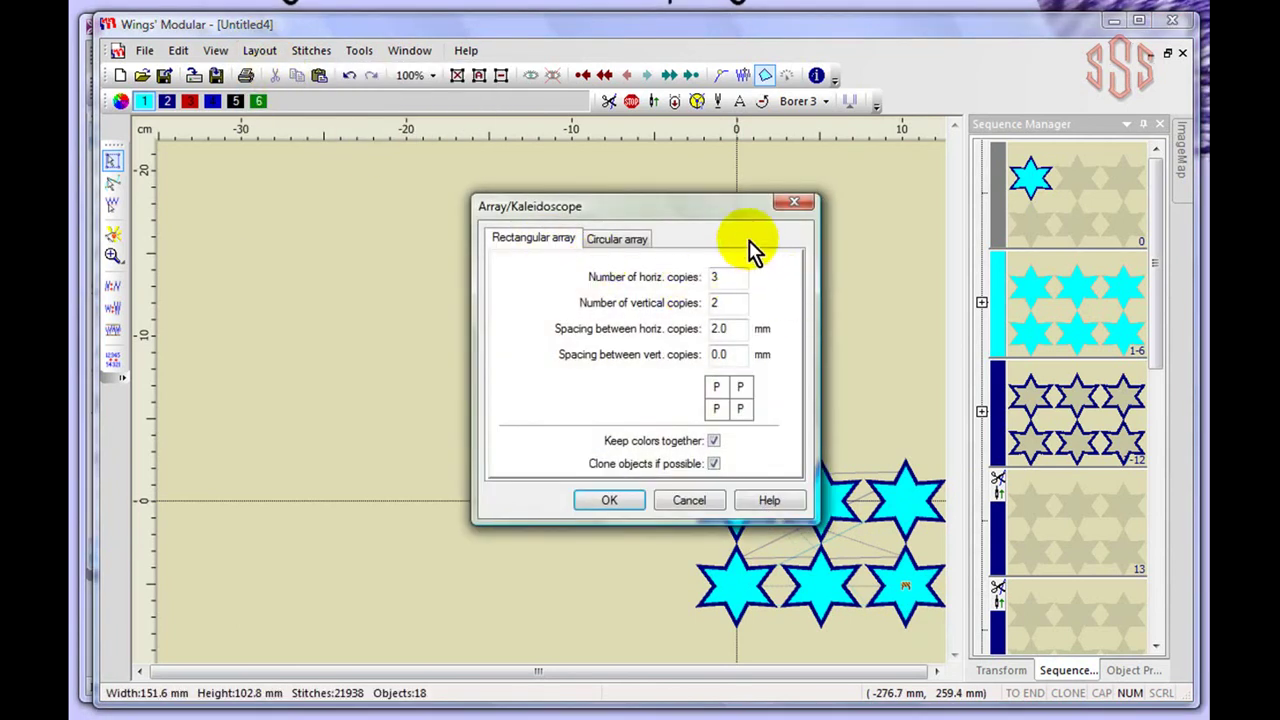
drag(737, 213, 520, 172)
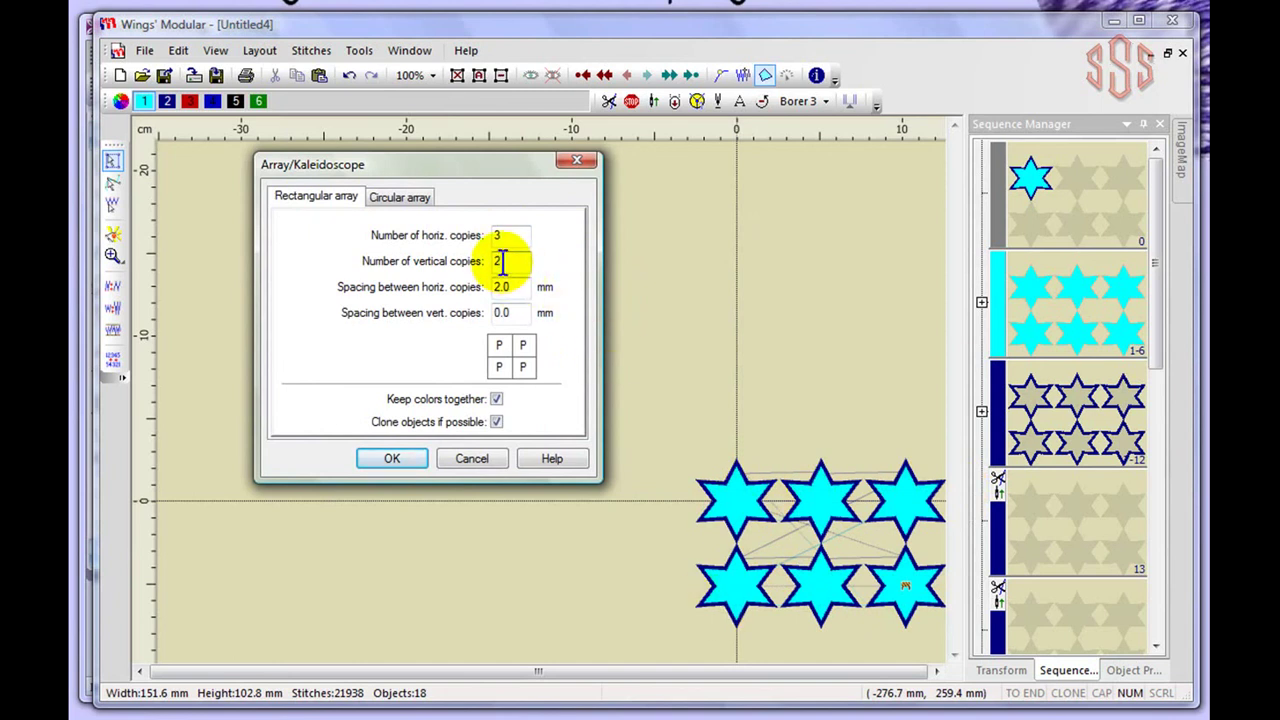
click(405, 461)
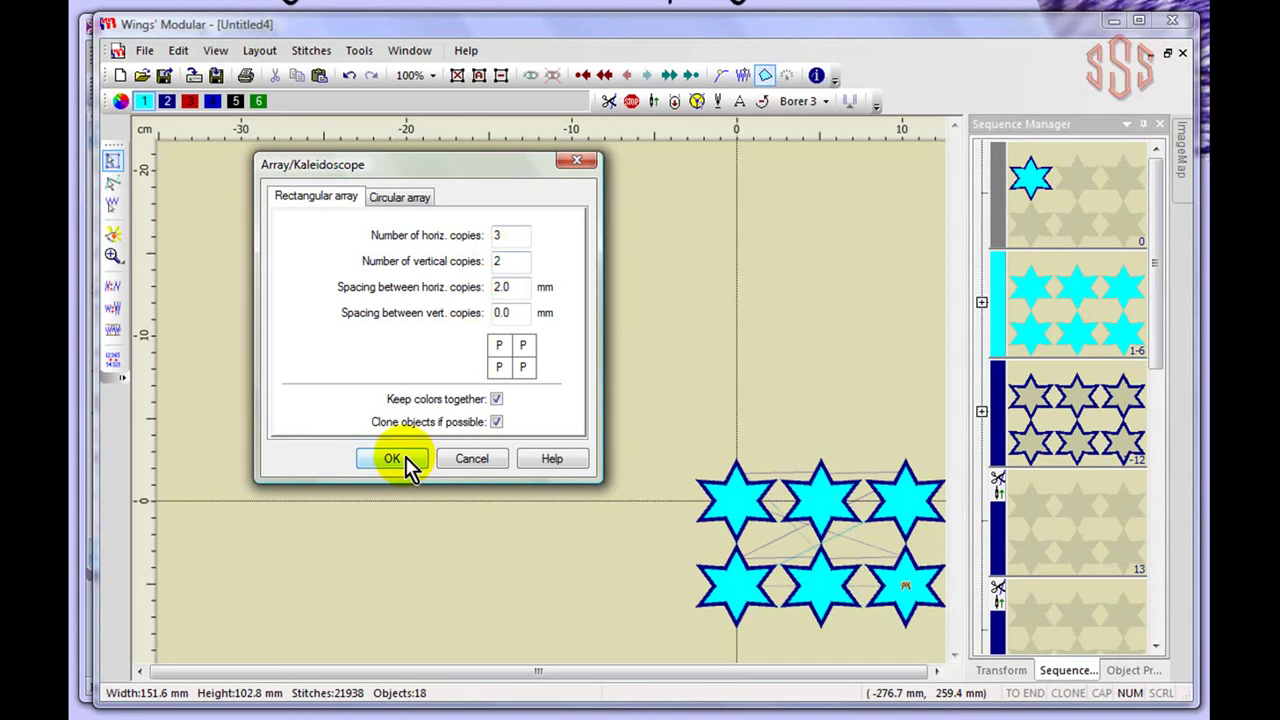
scroll(871, 530, down, 4)
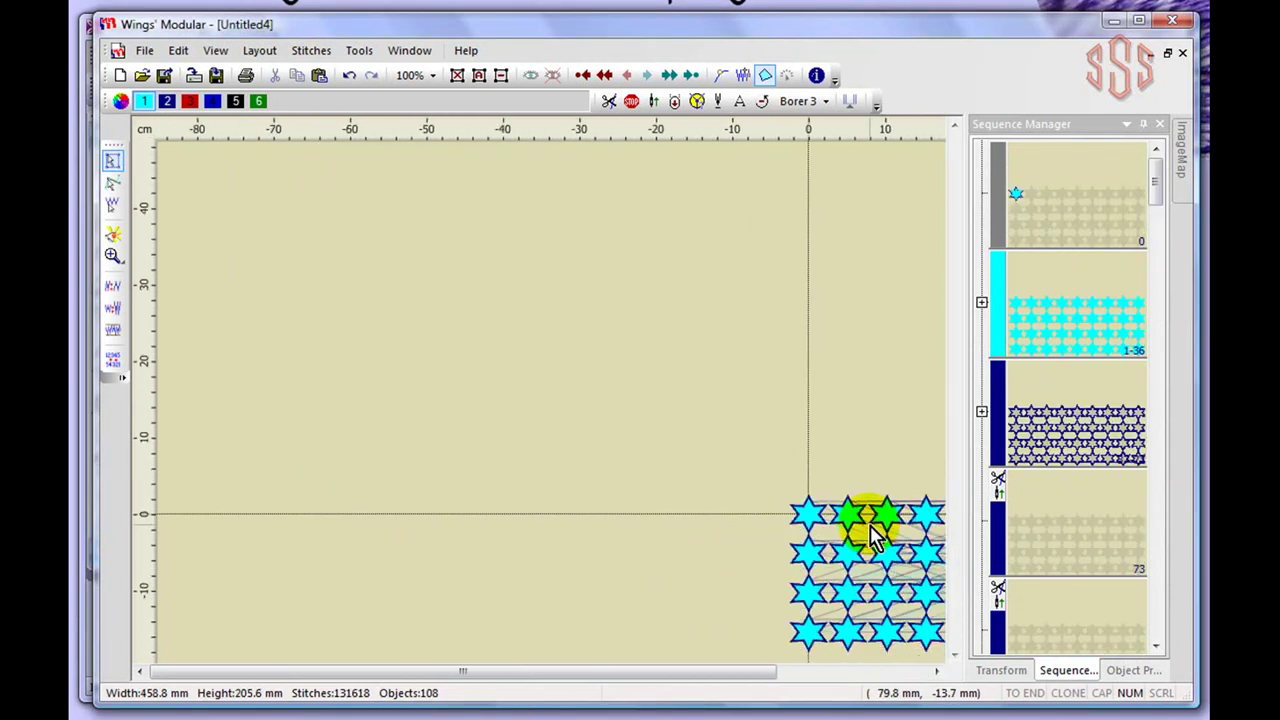
drag(811, 676, 994, 663)
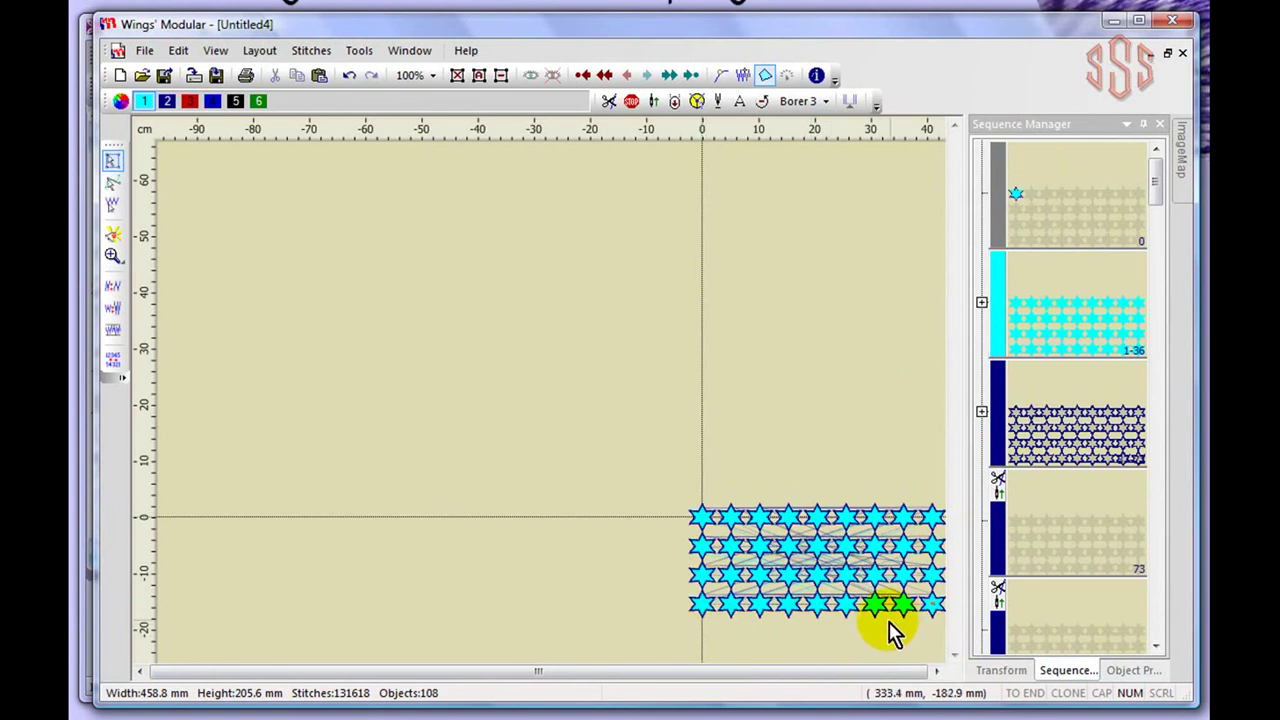
scroll(830, 565, up, 3)
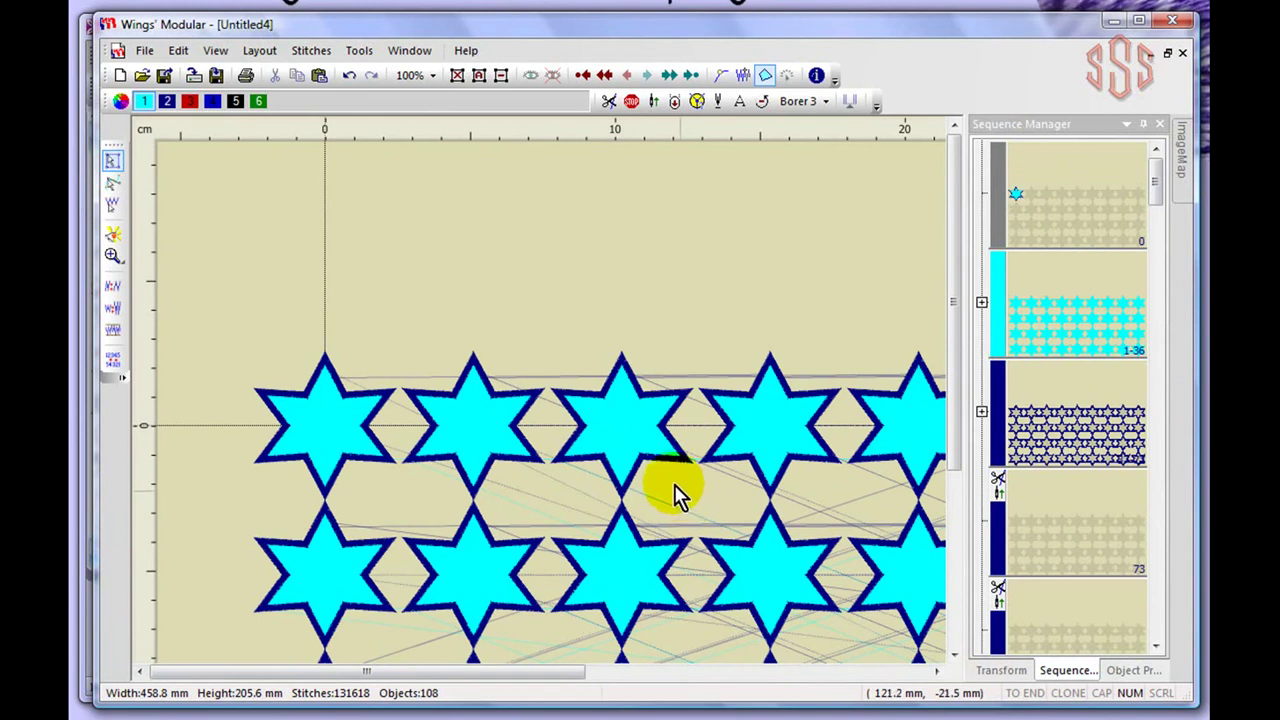
Undo the rectangular array so that only the original star remains.
click(348, 75)
click(348, 75)
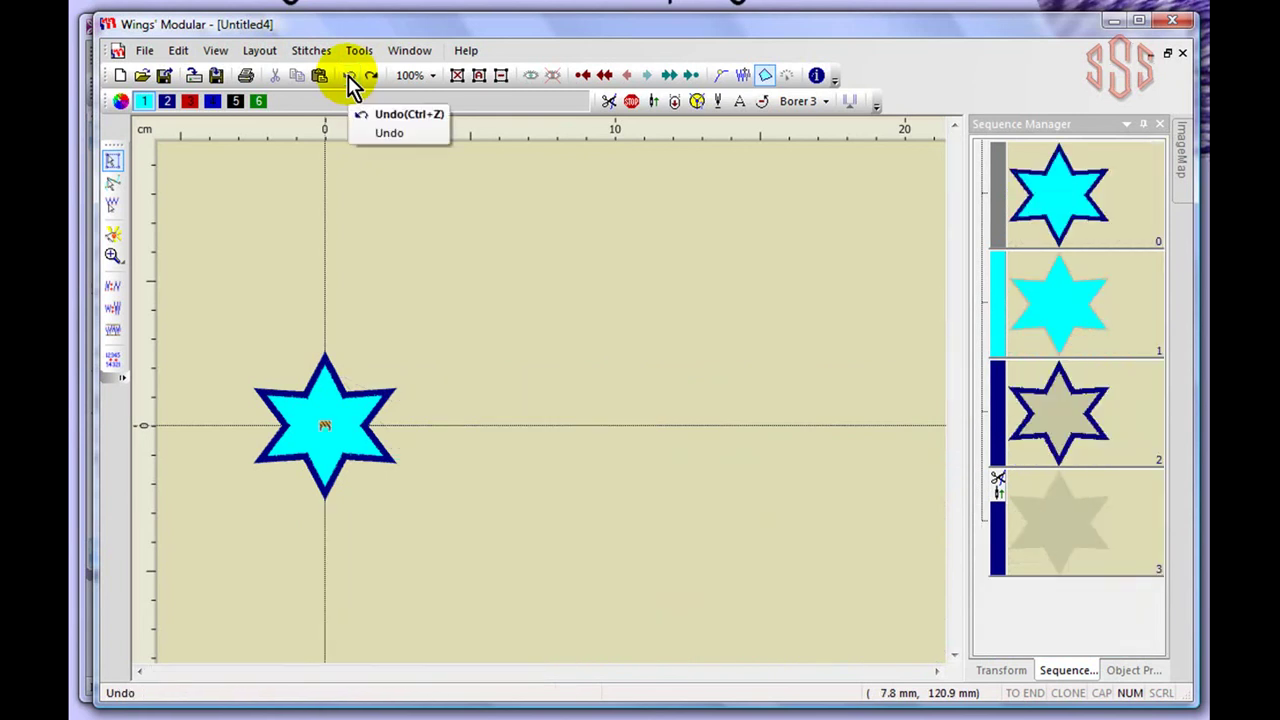
click(259, 52)
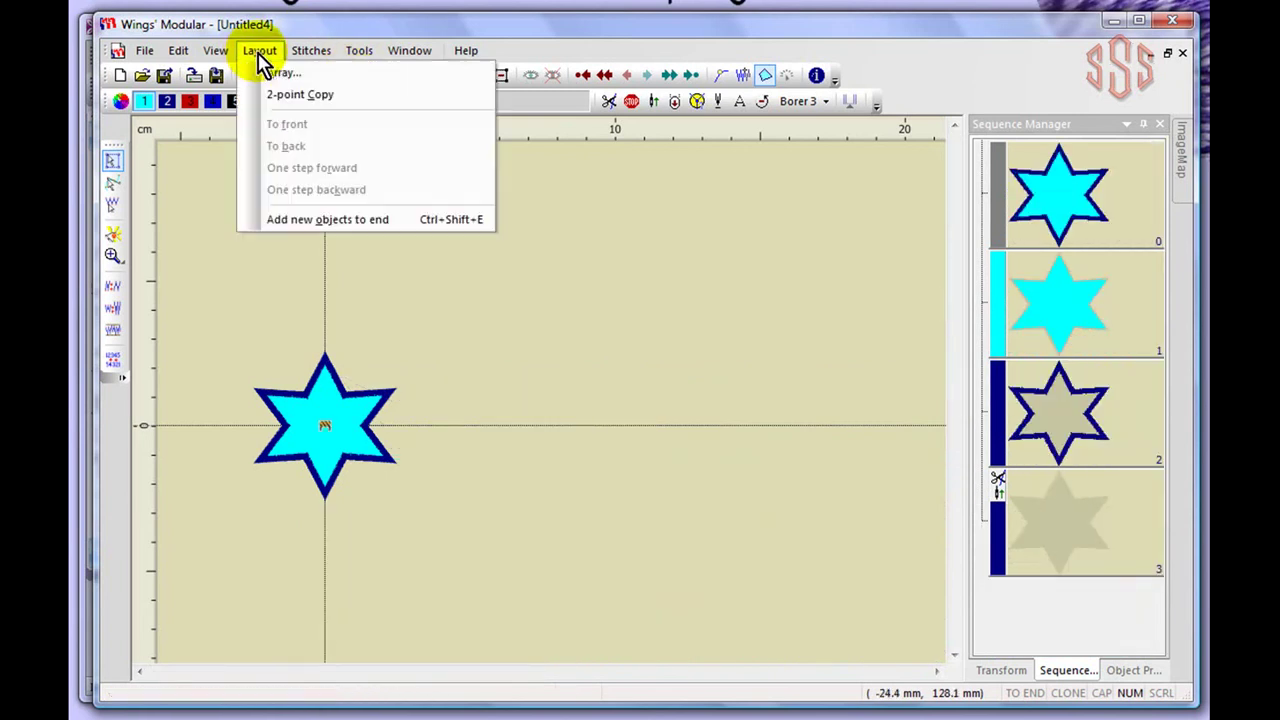
click(277, 72)
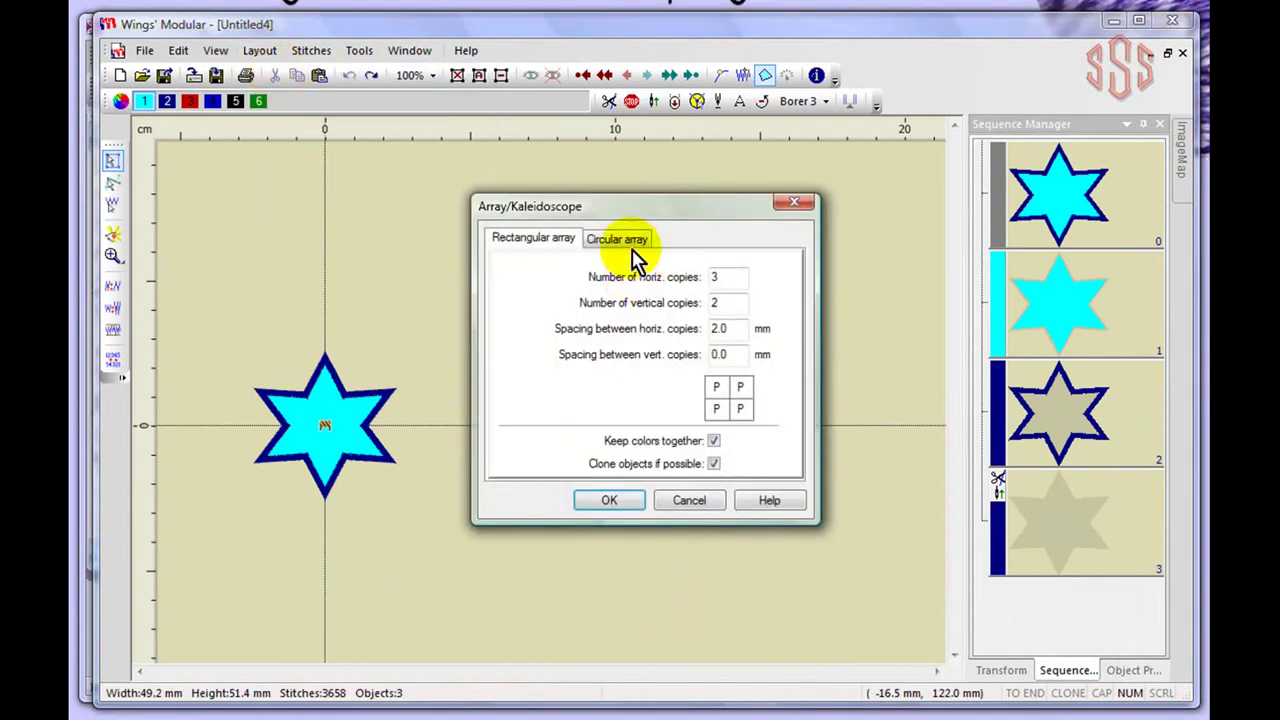
click(627, 242)
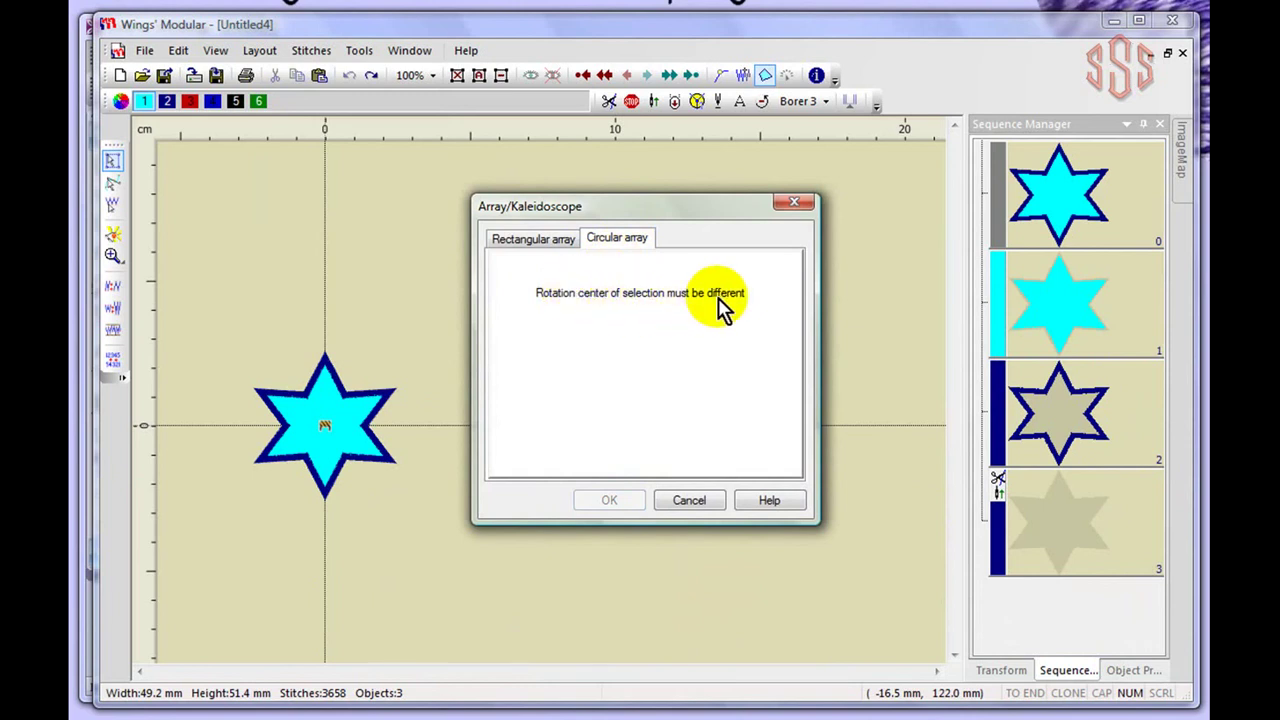
click(690, 500)
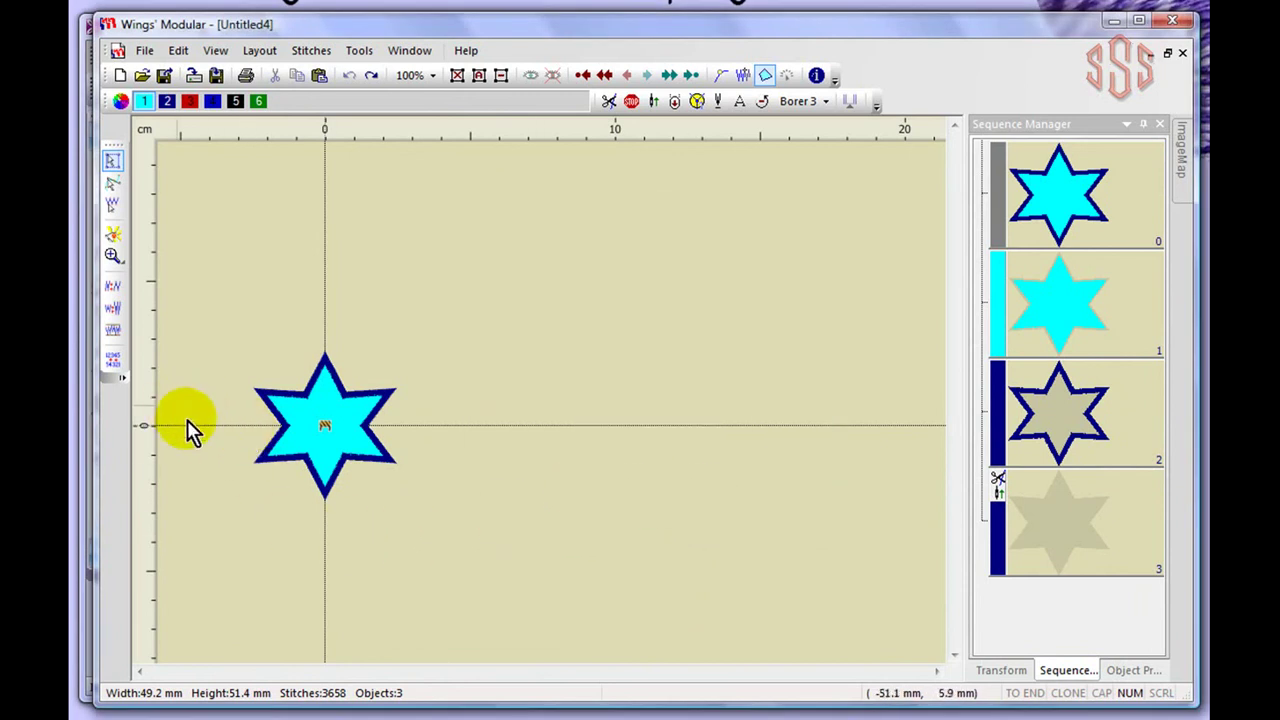
Select all objects of the star, try rotating them about the star's own centre, and undo the rotation.
click(283, 463)
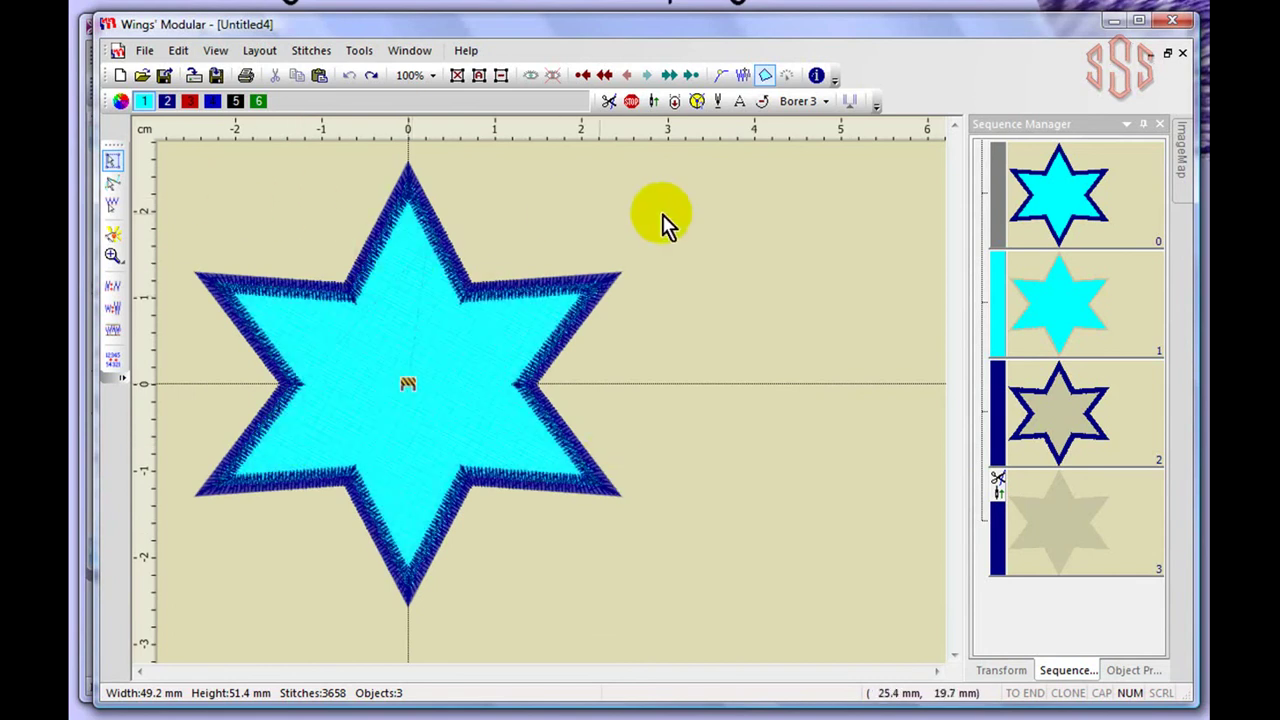
click(480, 74)
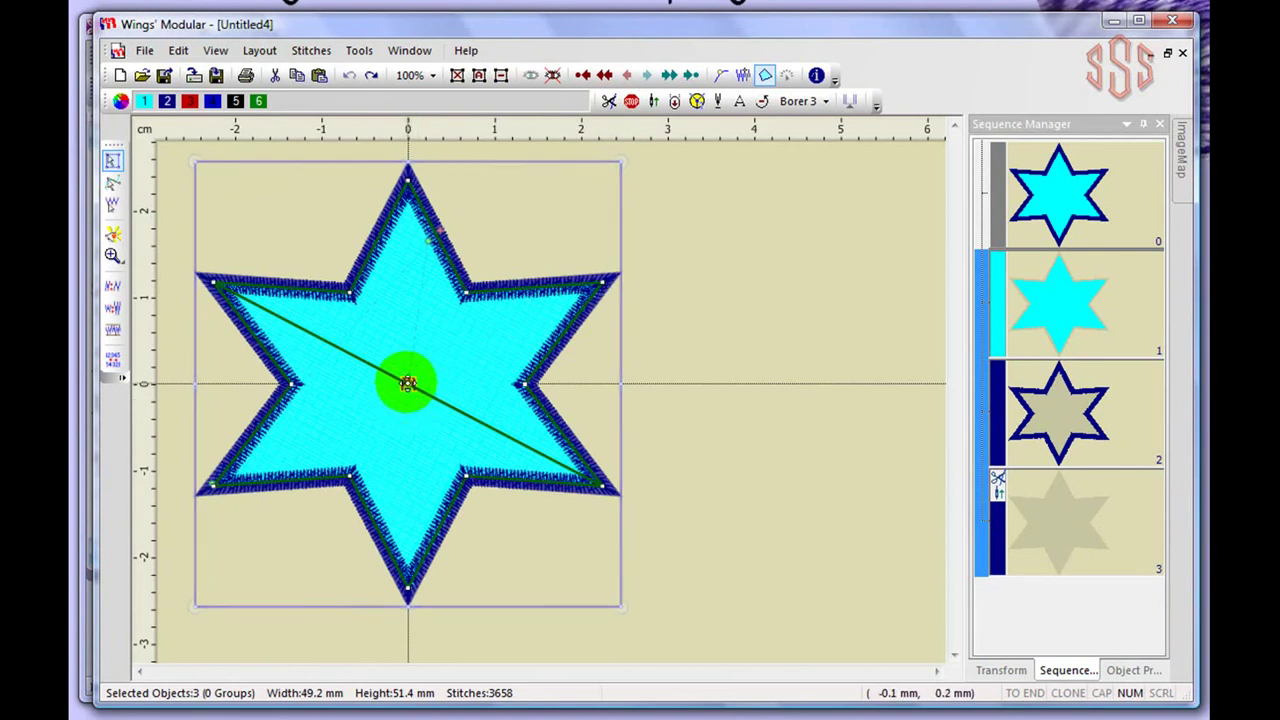
drag(624, 160, 728, 310)
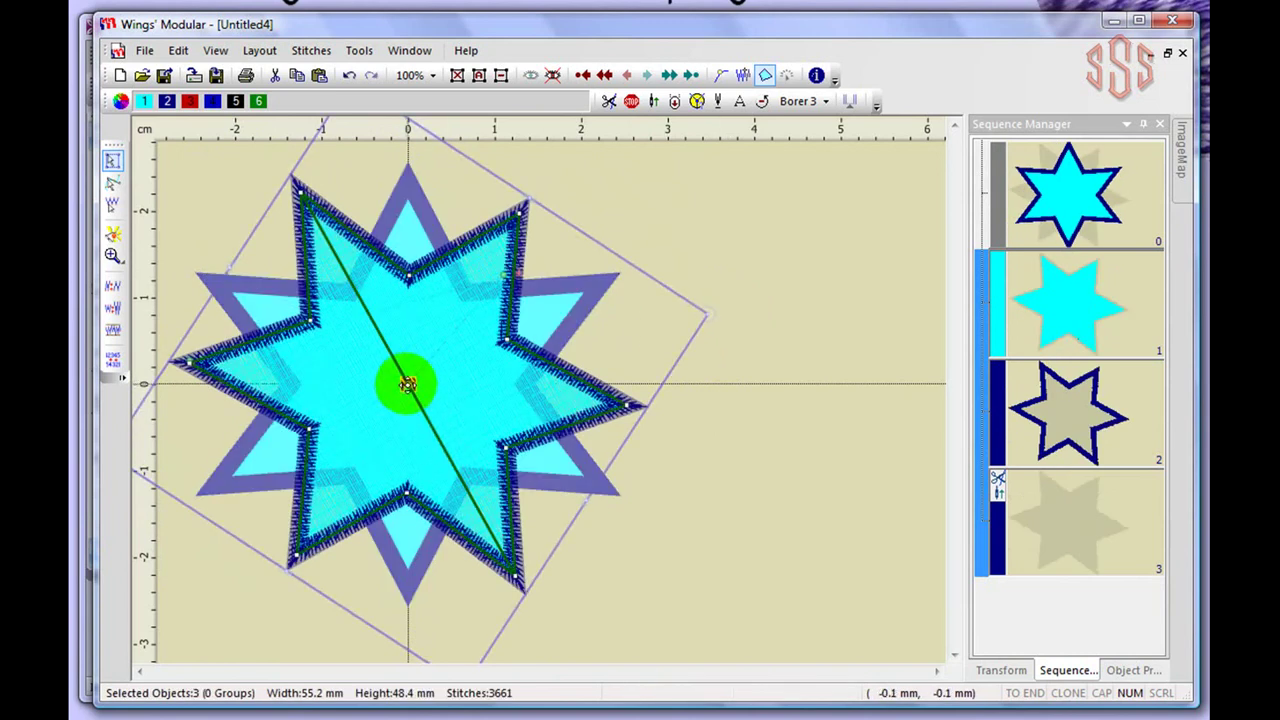
click(347, 76)
Move the rotation centre to the star's bottom tip, try rotating the star about it, undo the rotation and deselect.
click(406, 386)
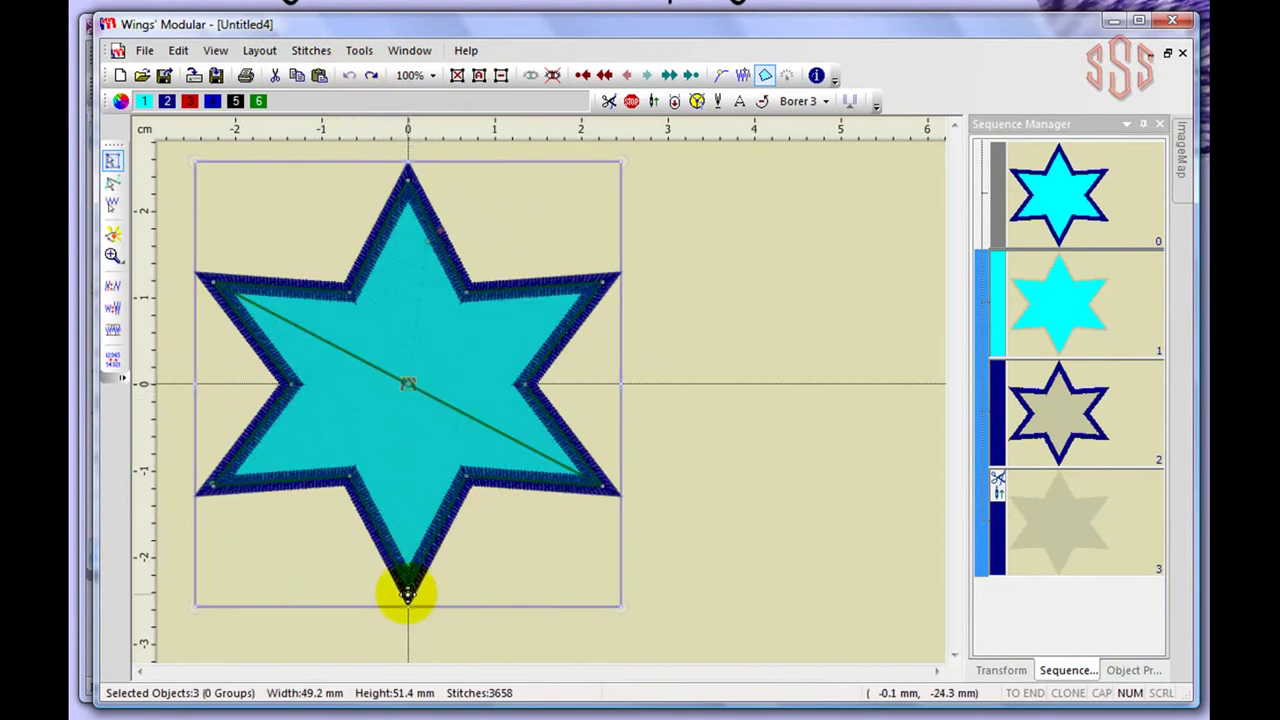
drag(625, 160, 513, 251)
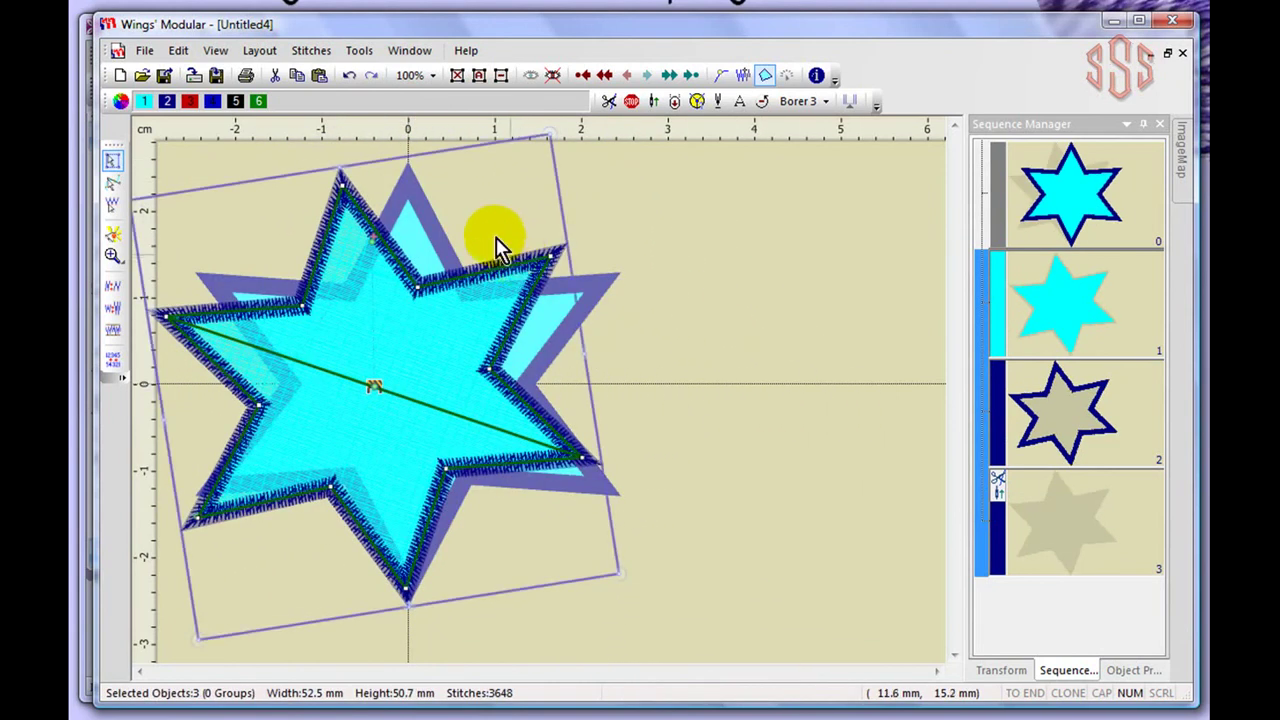
click(349, 77)
click(763, 285)
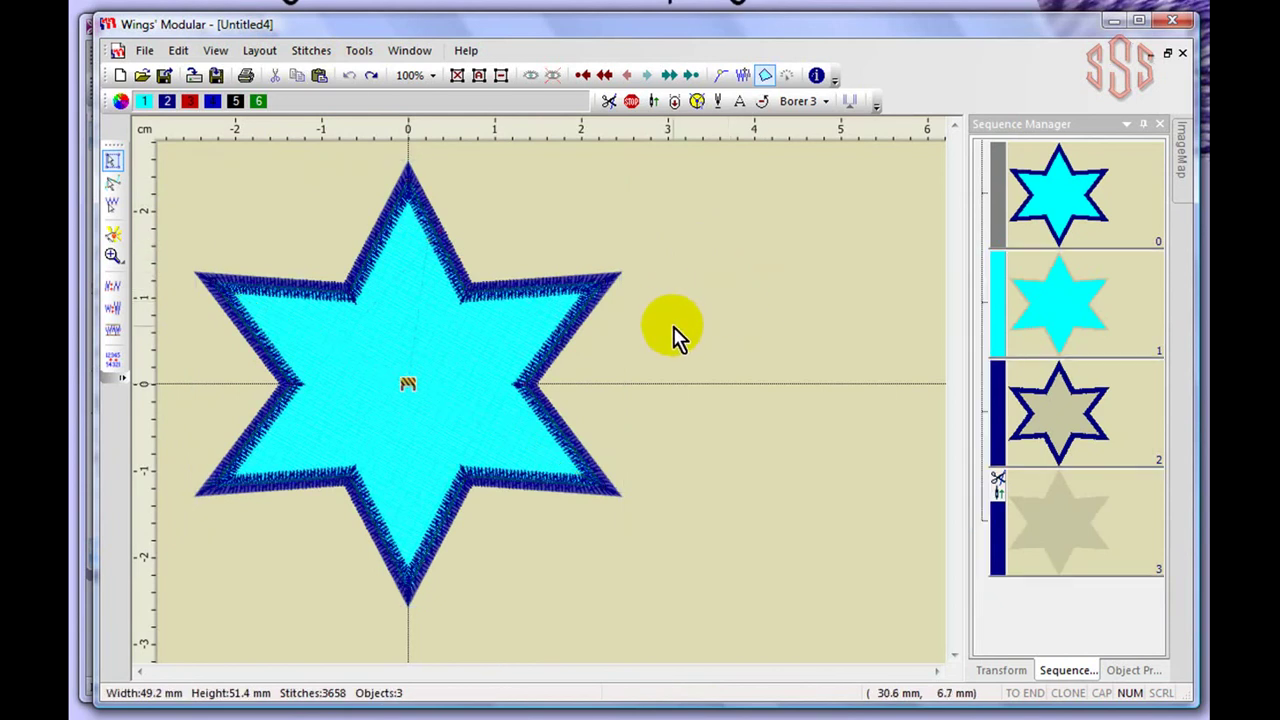
Select only the star's cyan fill and move its rotation centre straight down to about 41 mm below the origin.
click(470, 285)
click(510, 355)
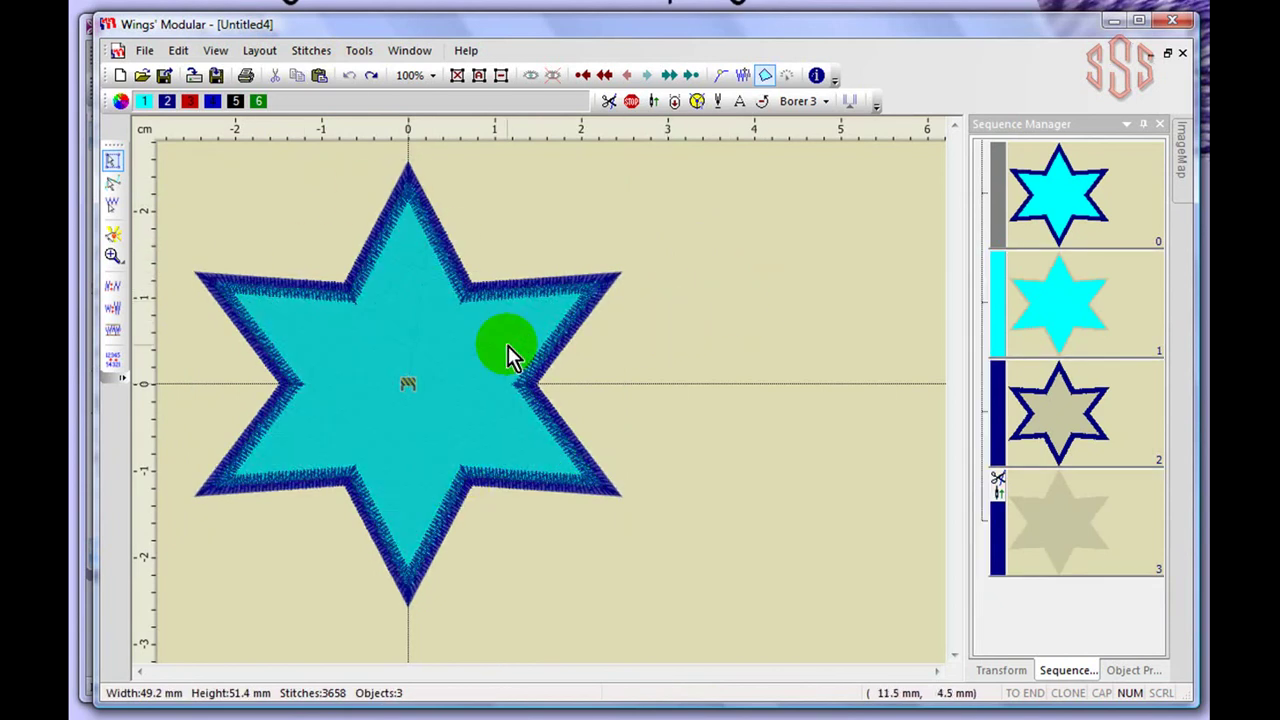
click(387, 290)
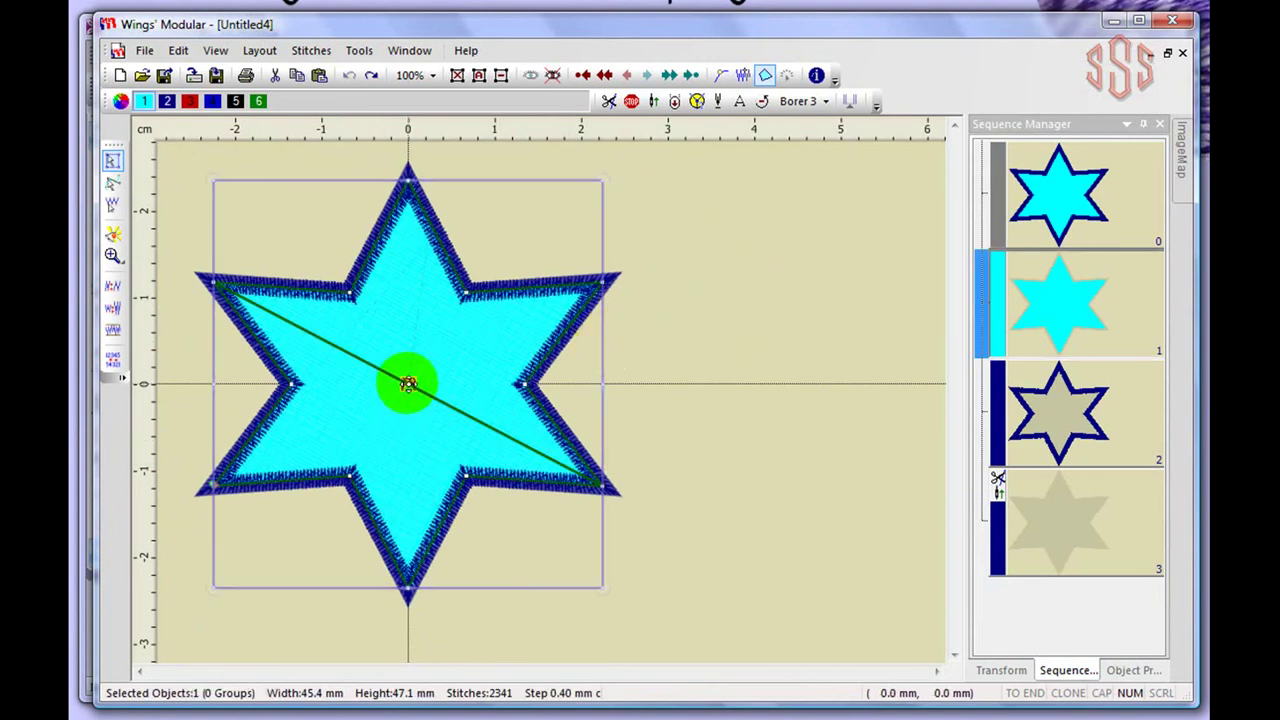
scroll(409, 640, down, 3)
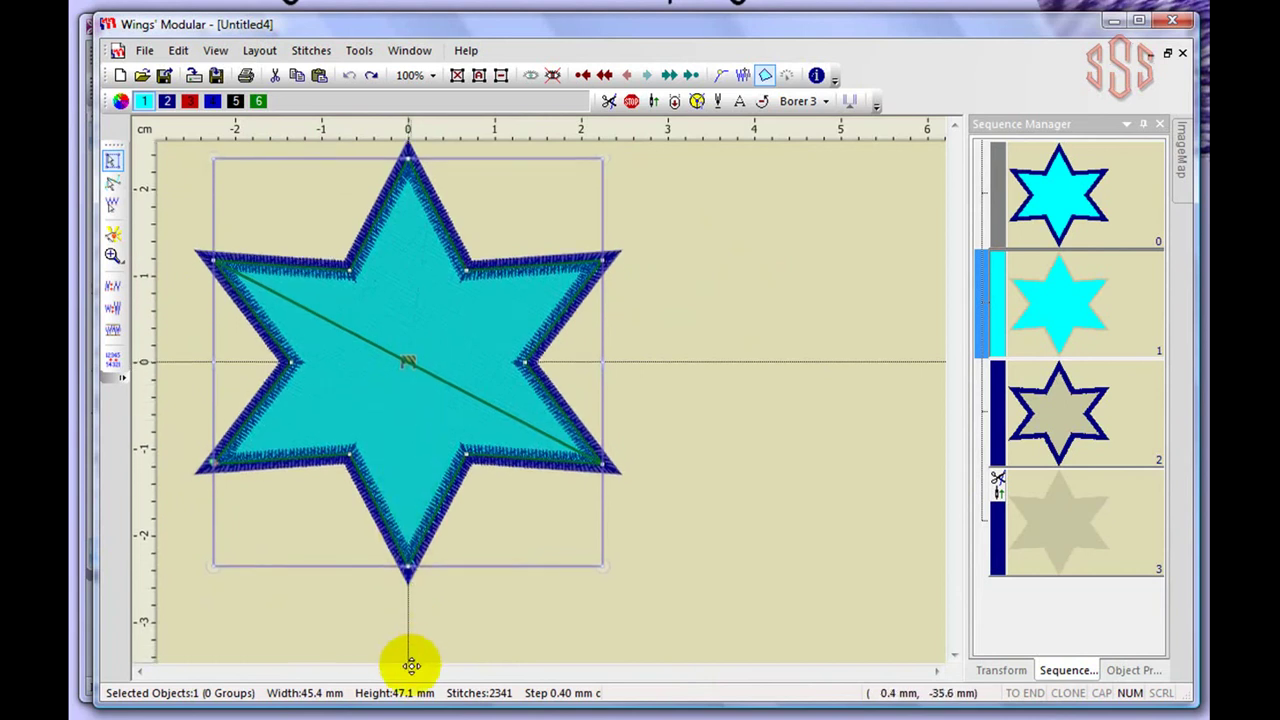
scroll(409, 663, down, 2)
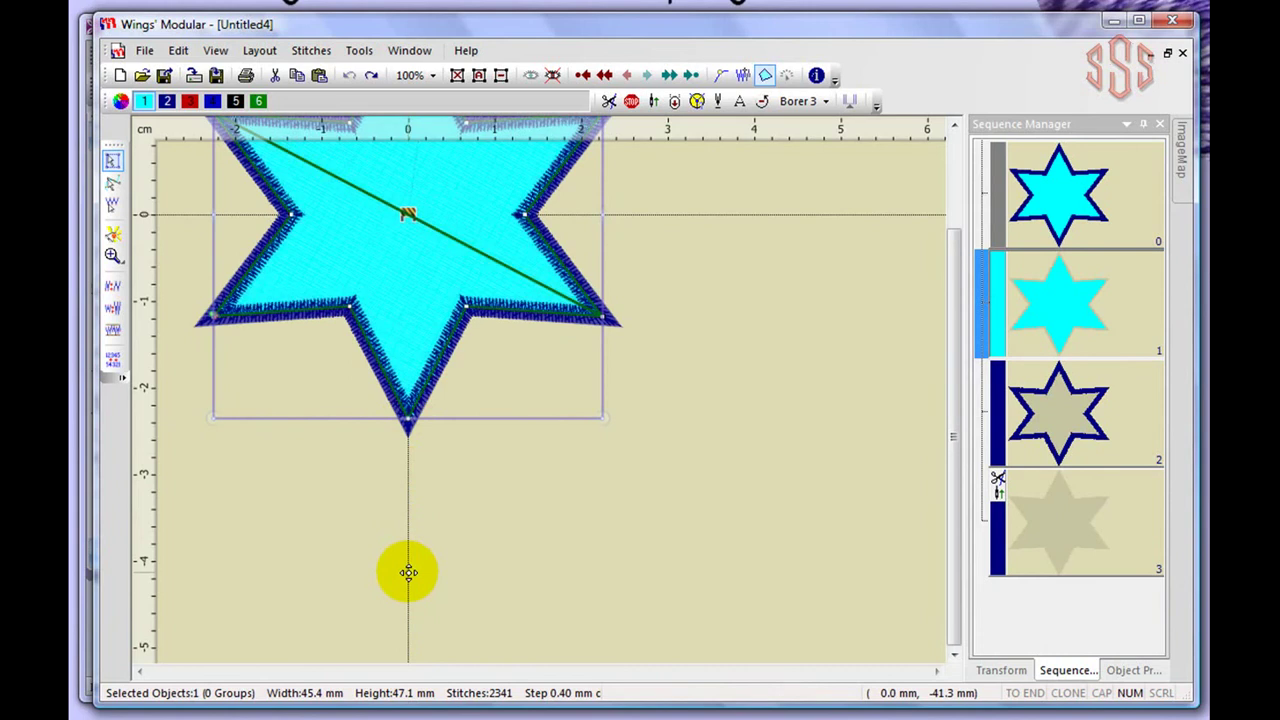
click(443, 300)
click(410, 228)
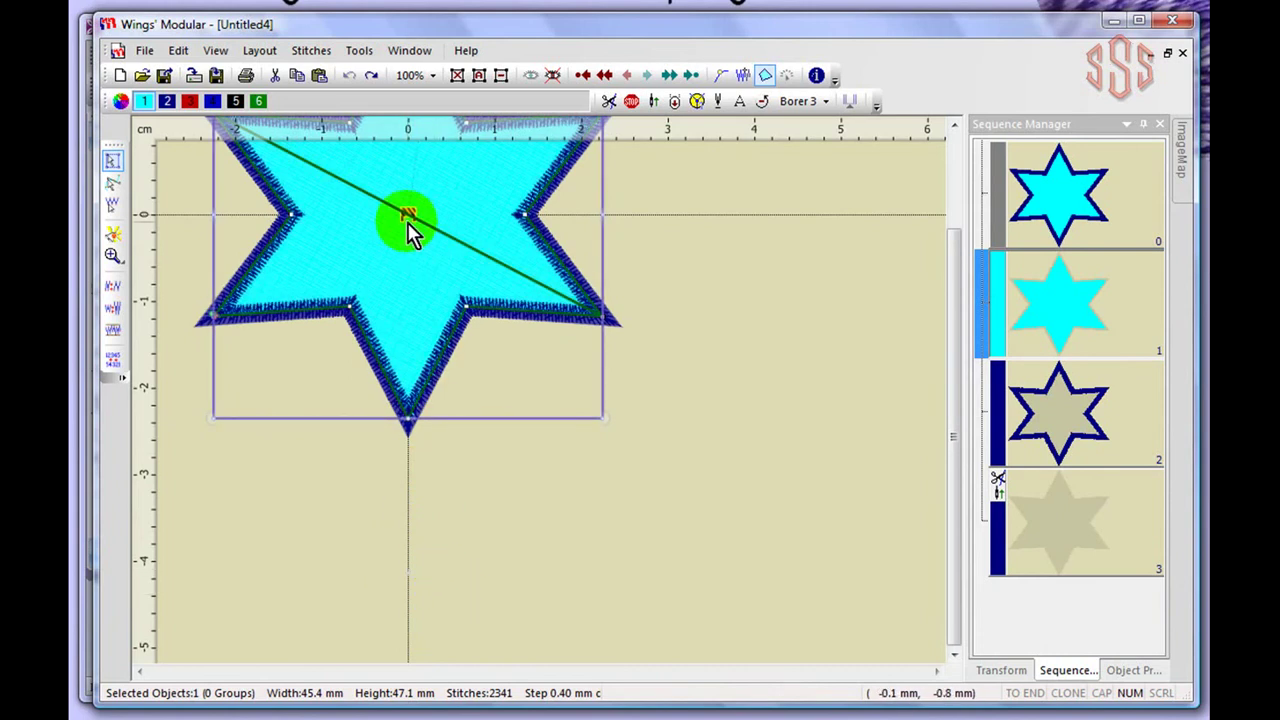
Start a circular array of the cyan fill and set its end angle to 271 degrees.
click(260, 50)
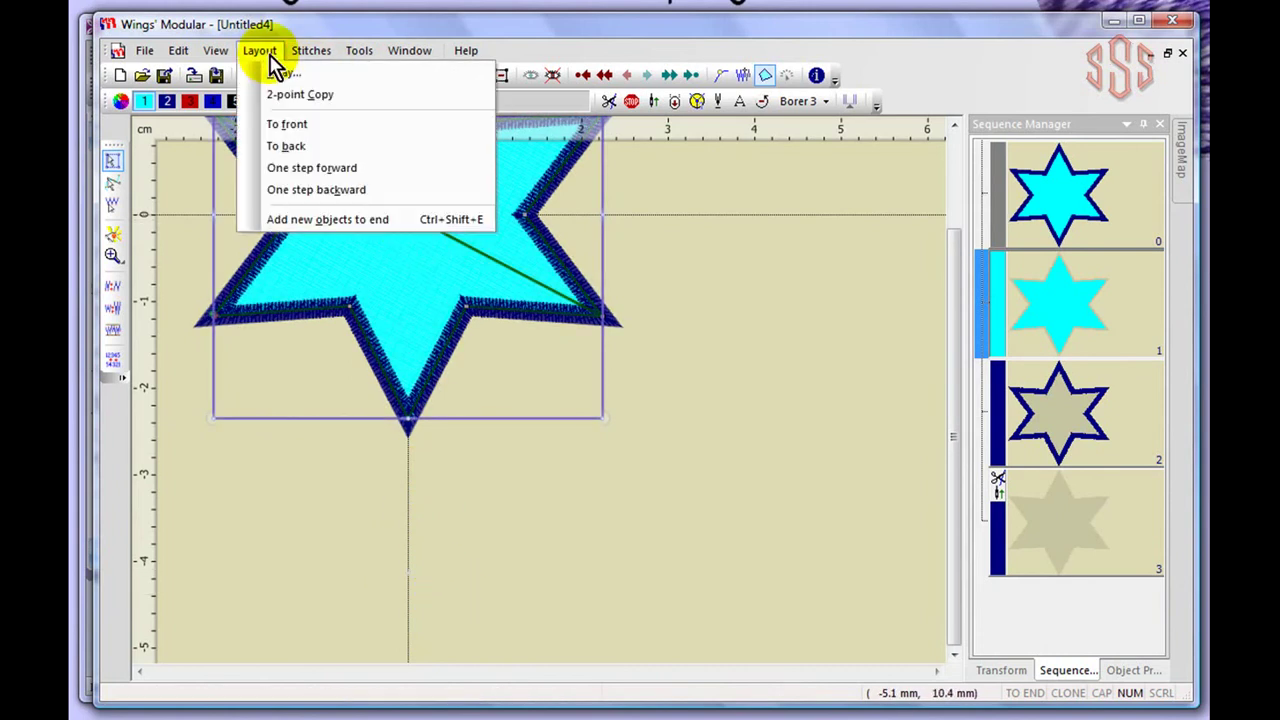
click(280, 74)
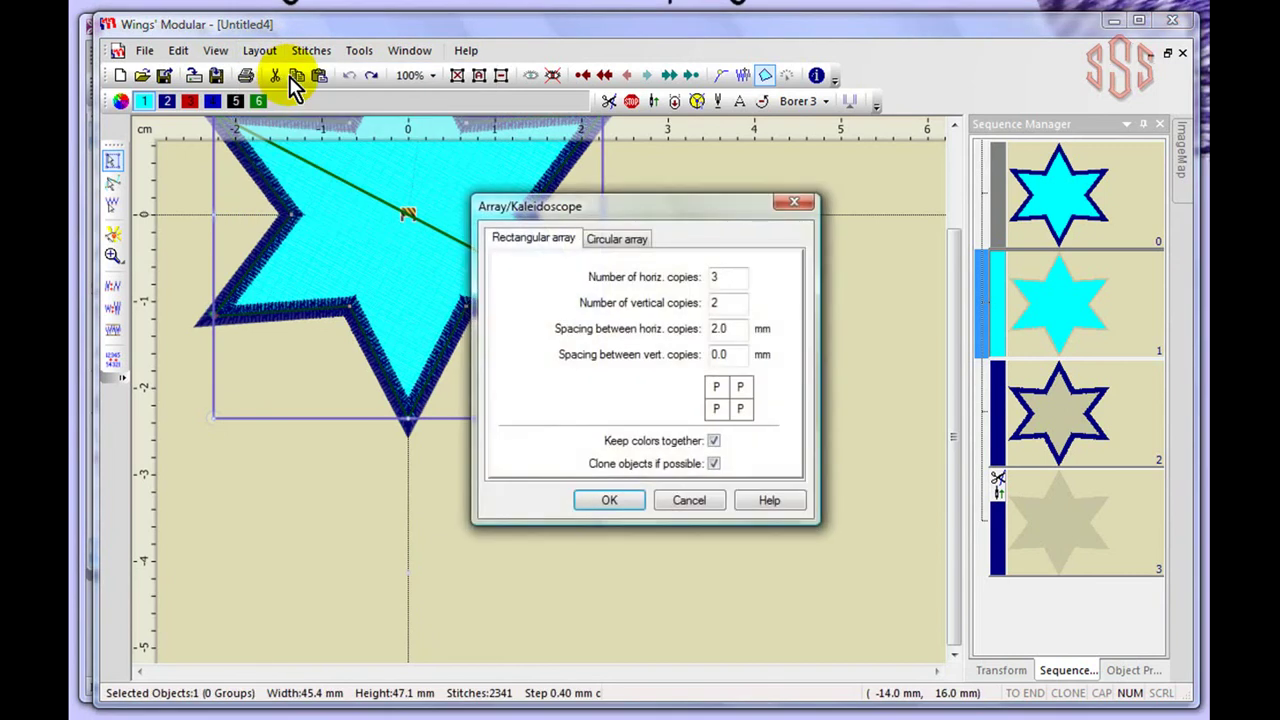
click(618, 240)
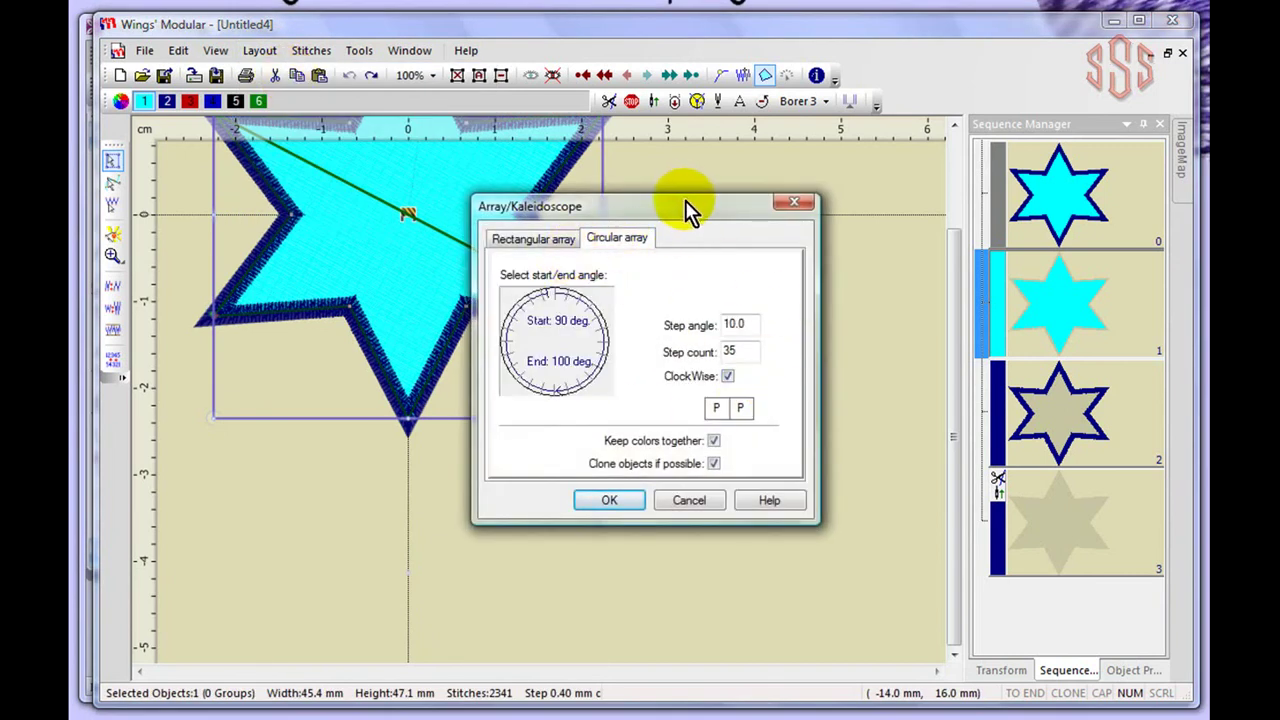
drag(688, 208, 828, 123)
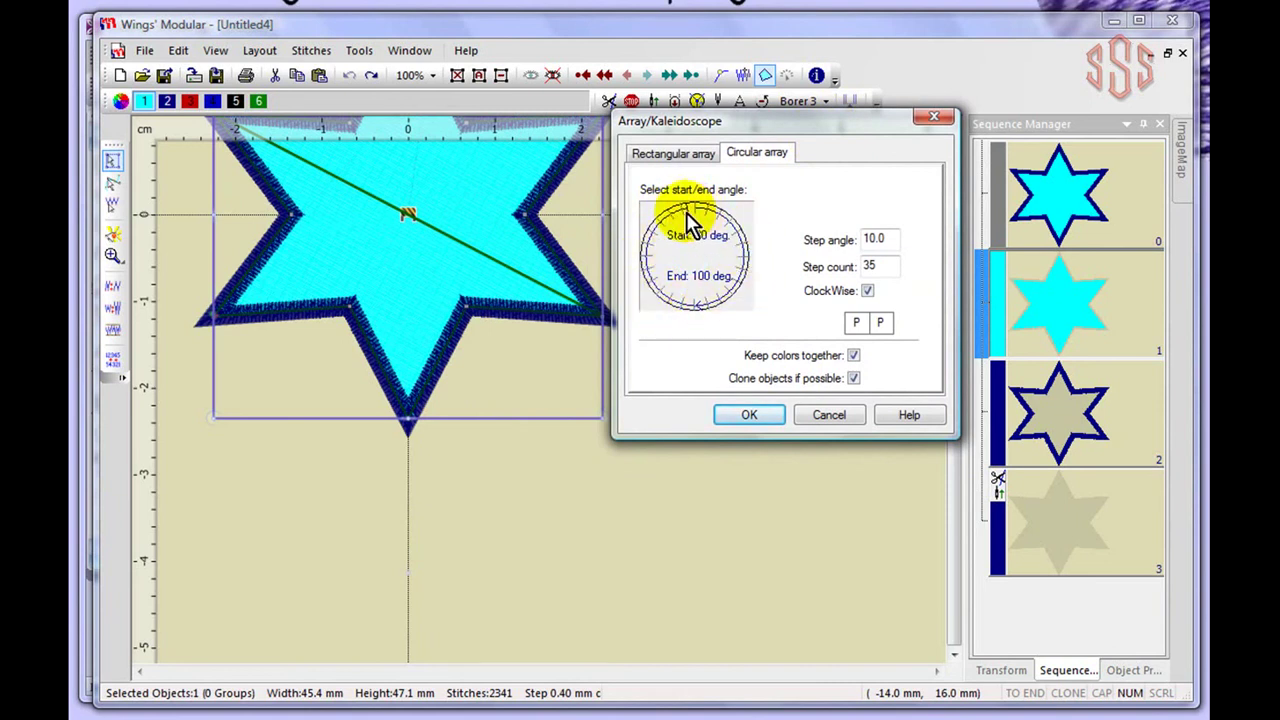
drag(686, 223, 700, 307)
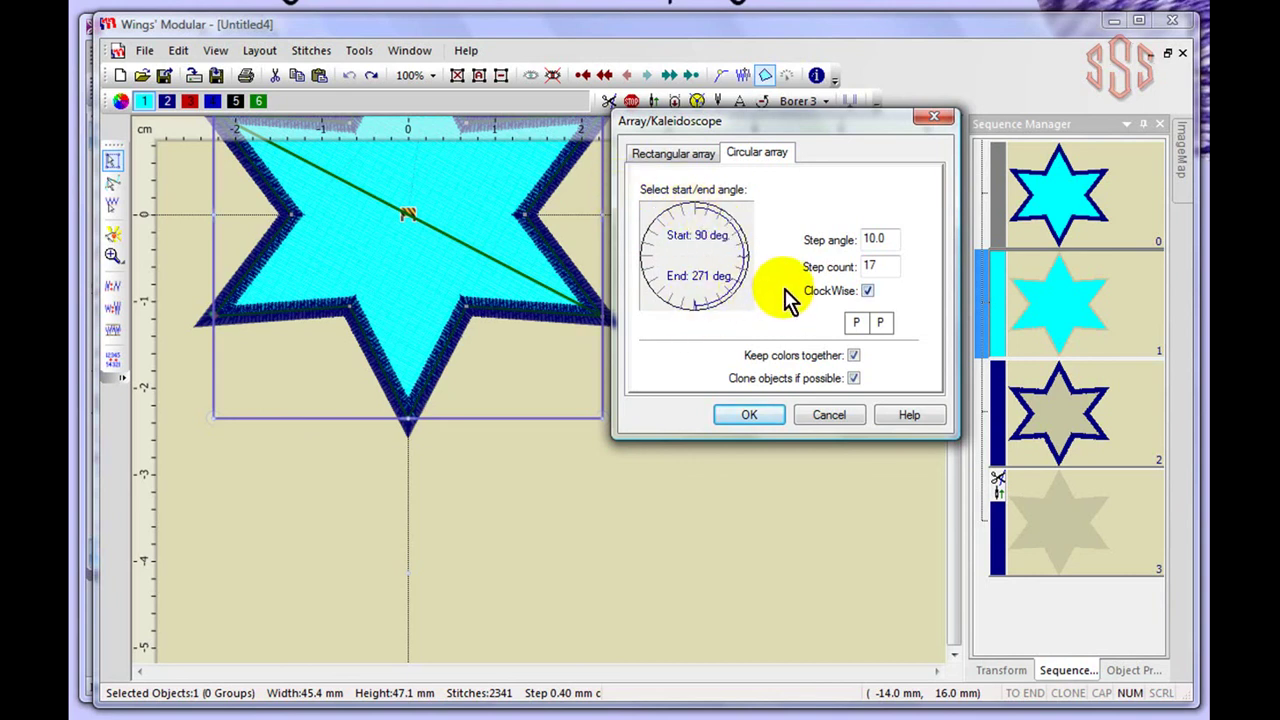
Set the step angle to 20 degrees, create the partial circular array of the fill, and undo it.
double_click(874, 238)
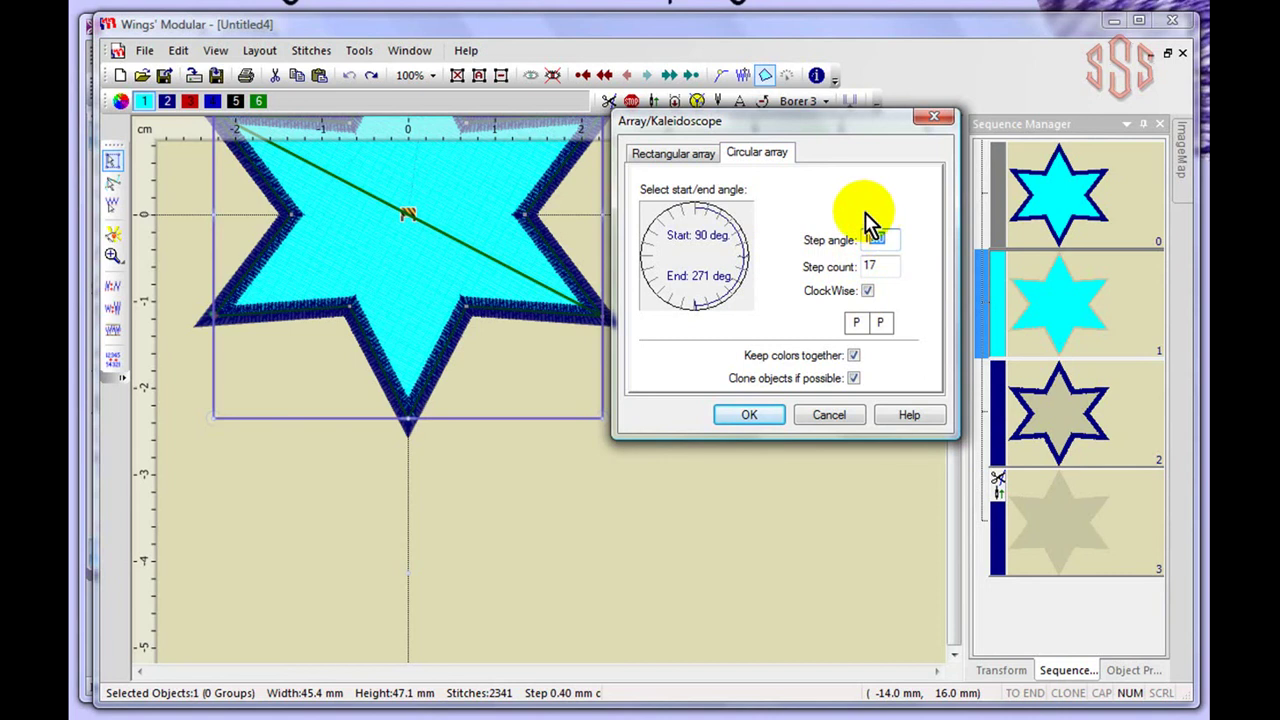
text(21)
key(Tab)
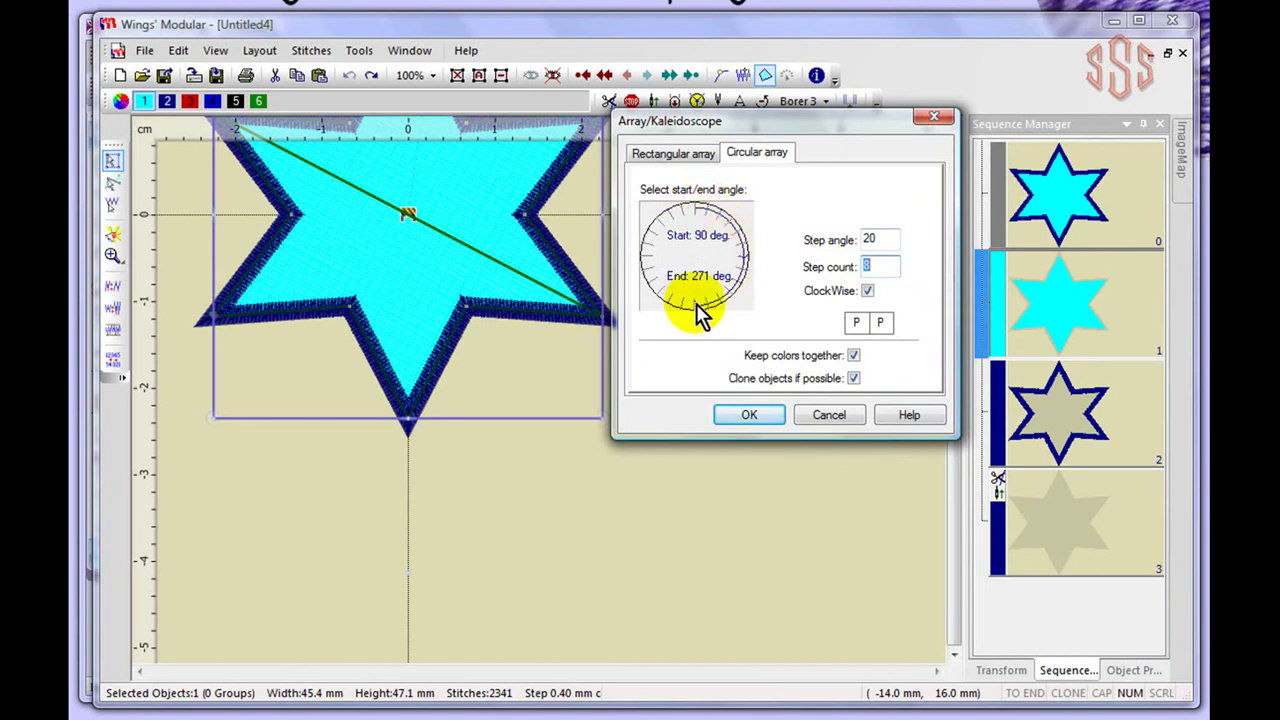
click(745, 414)
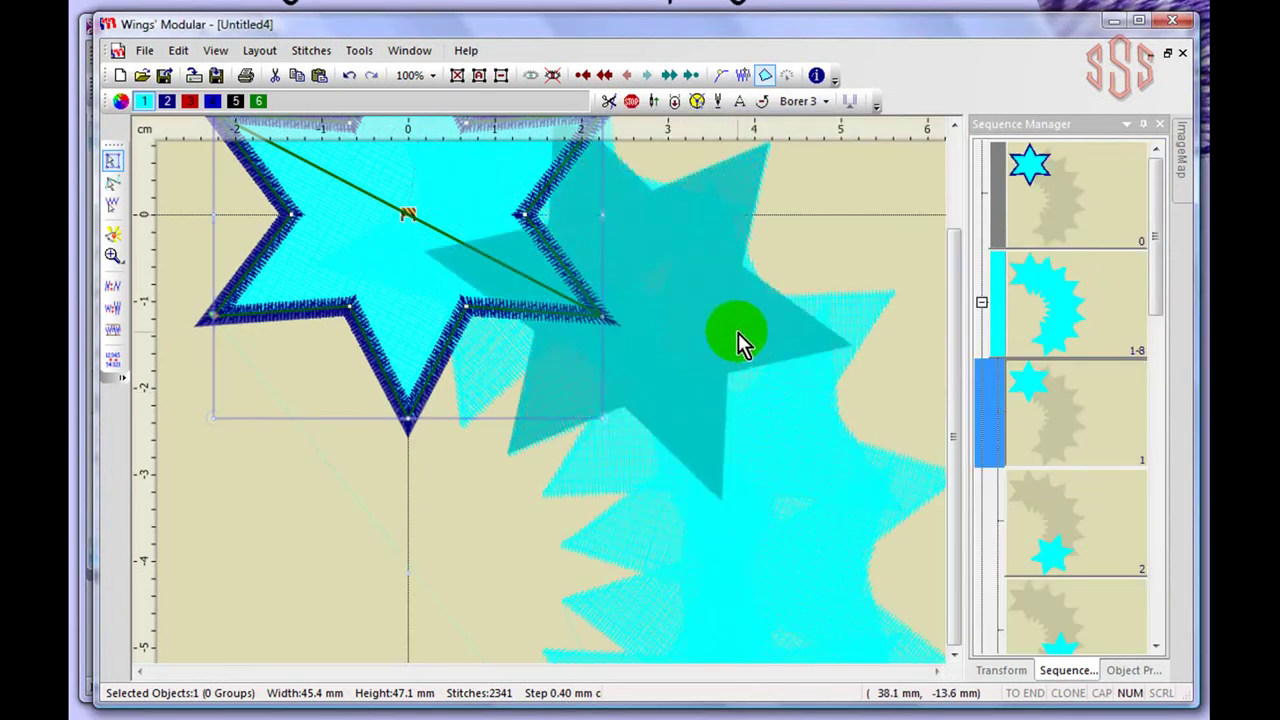
scroll(867, 307, down, 2)
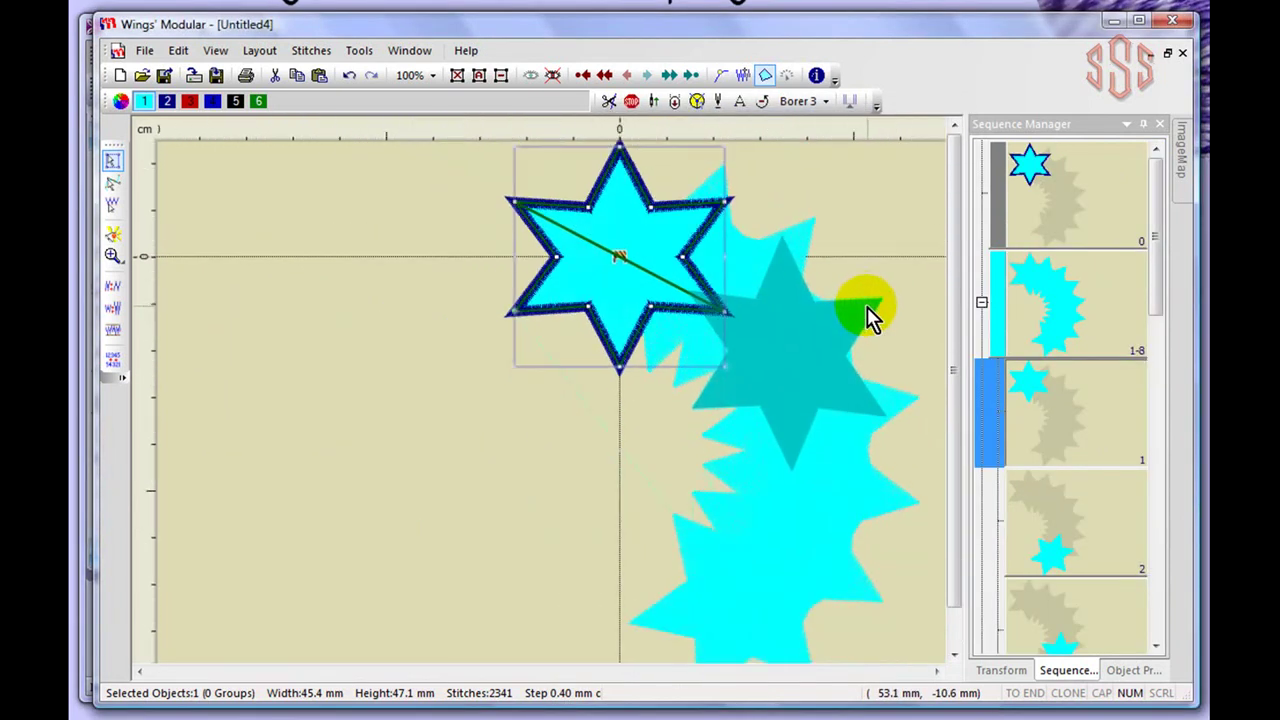
scroll(866, 304, down, 1)
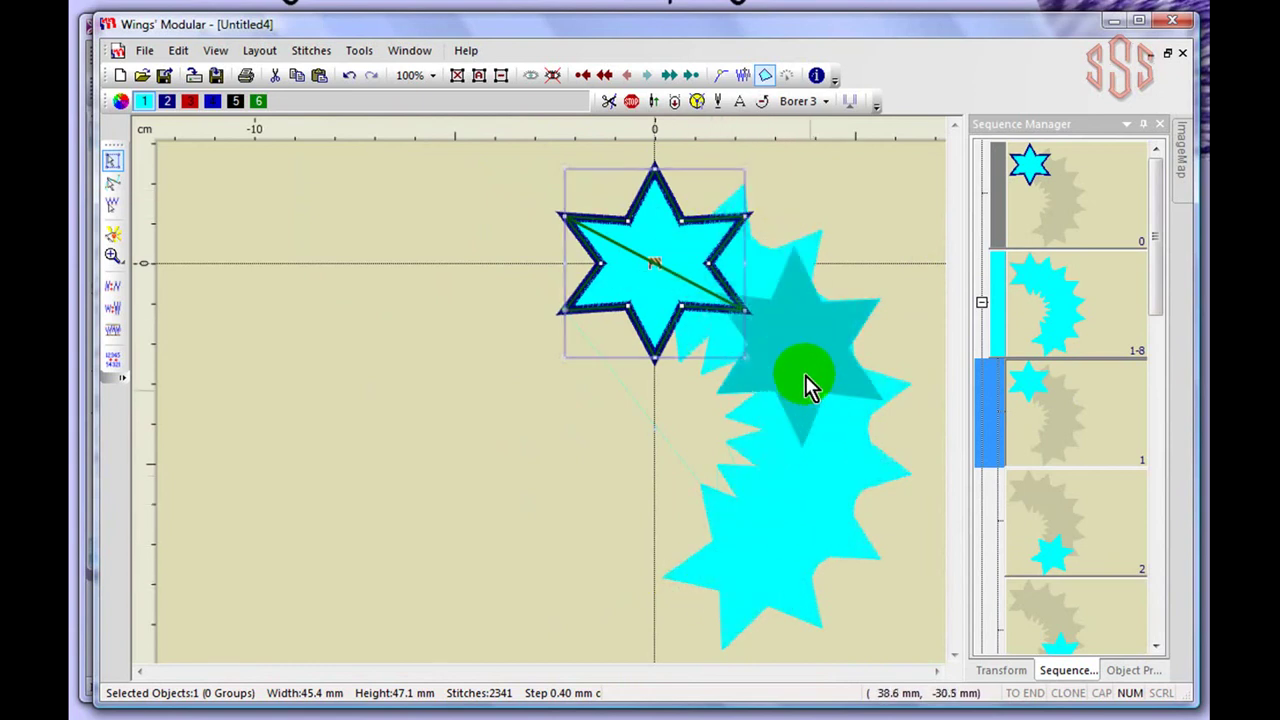
click(349, 76)
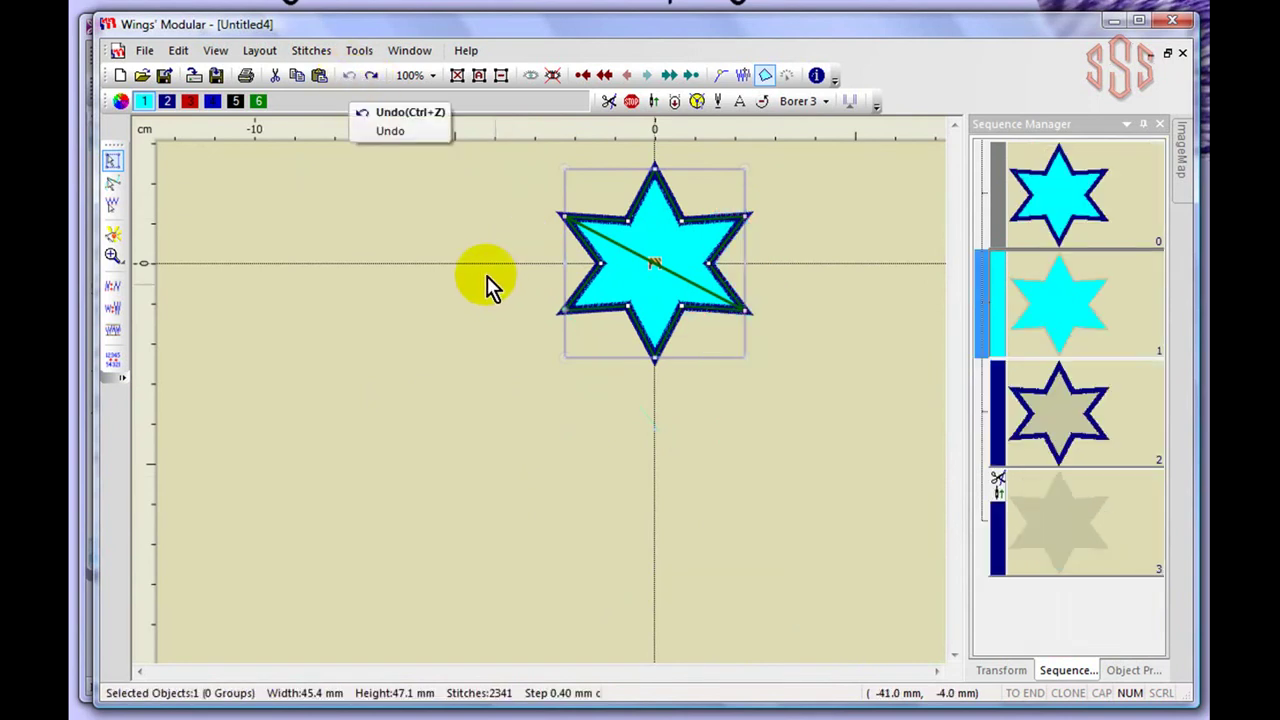
Select all objects of the star and move their rotation centre straight down to about 65 mm below the origin.
click(480, 78)
drag(655, 266, 654, 264)
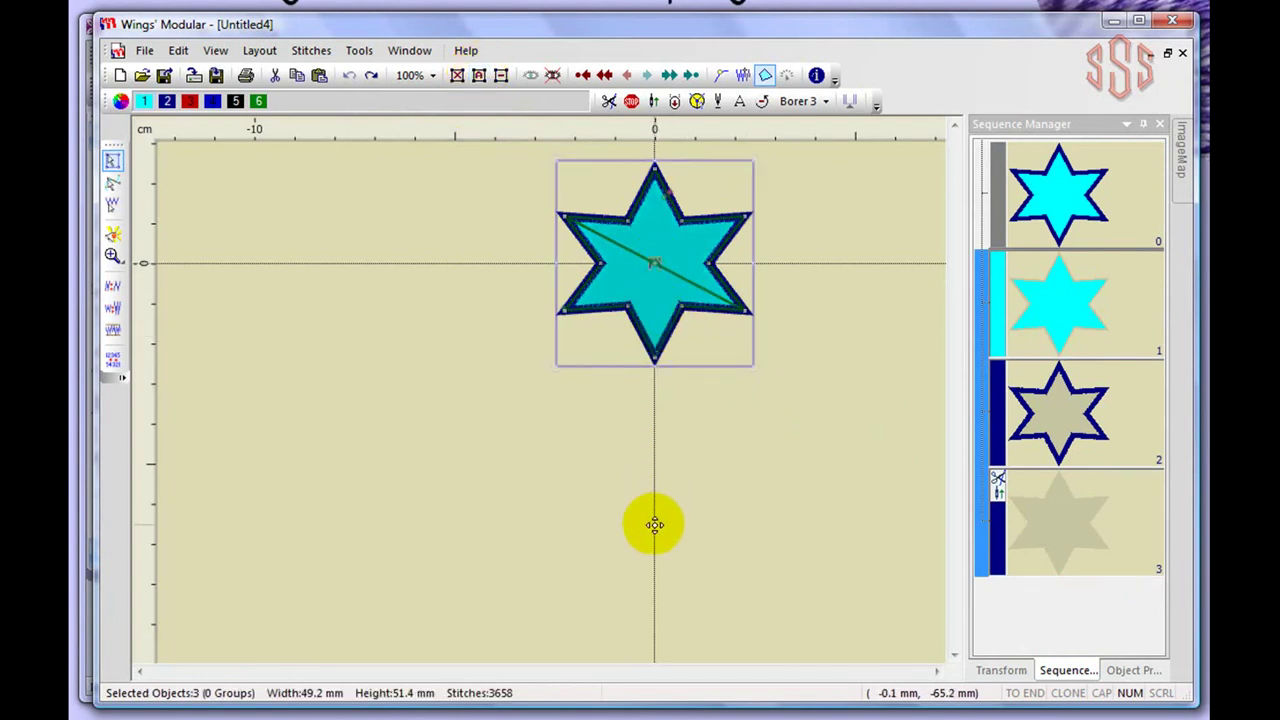
Create a full-circle circular array of the whole star, with the end angle at 90 degrees and a step angle of 30 degrees.
click(259, 51)
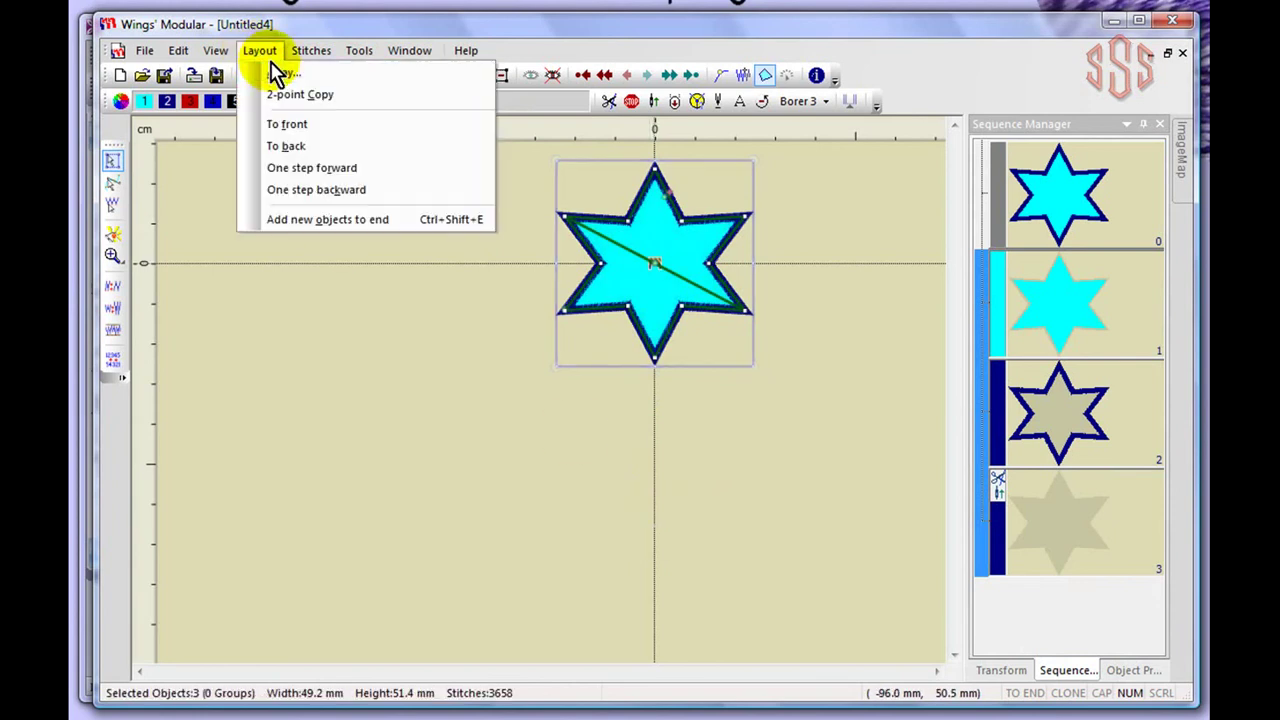
click(277, 74)
click(617, 239)
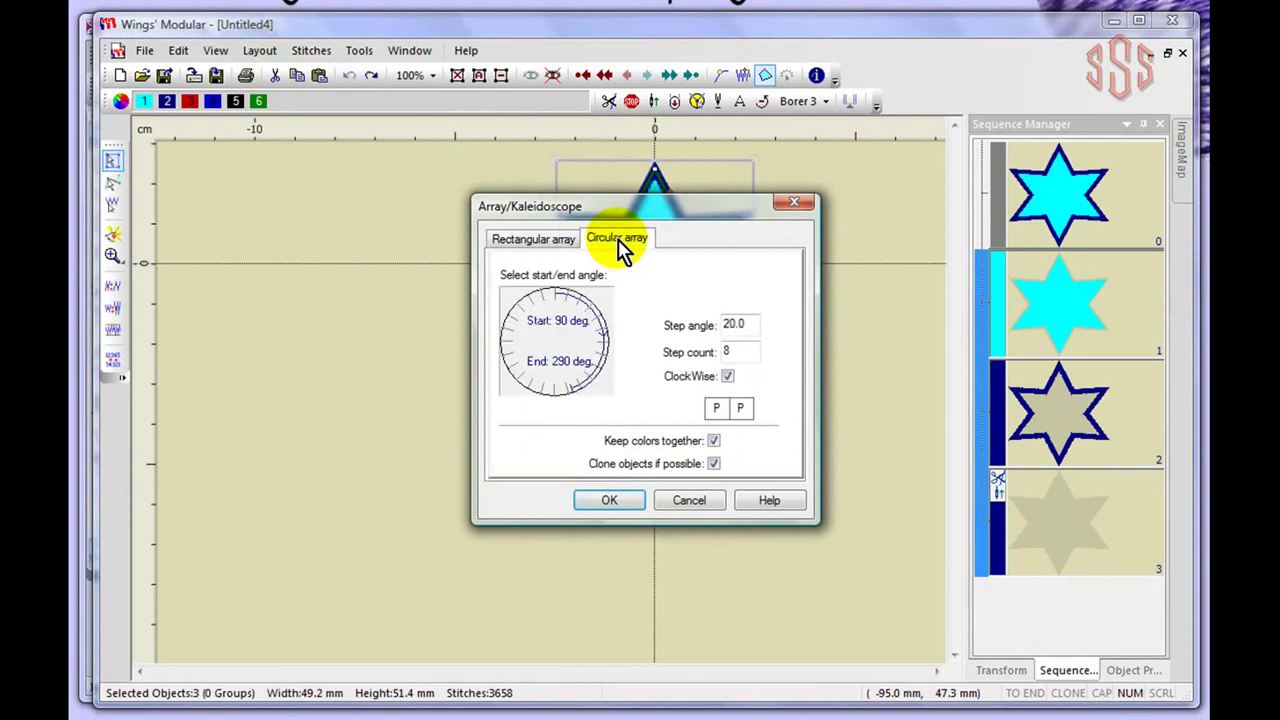
drag(568, 389, 557, 308)
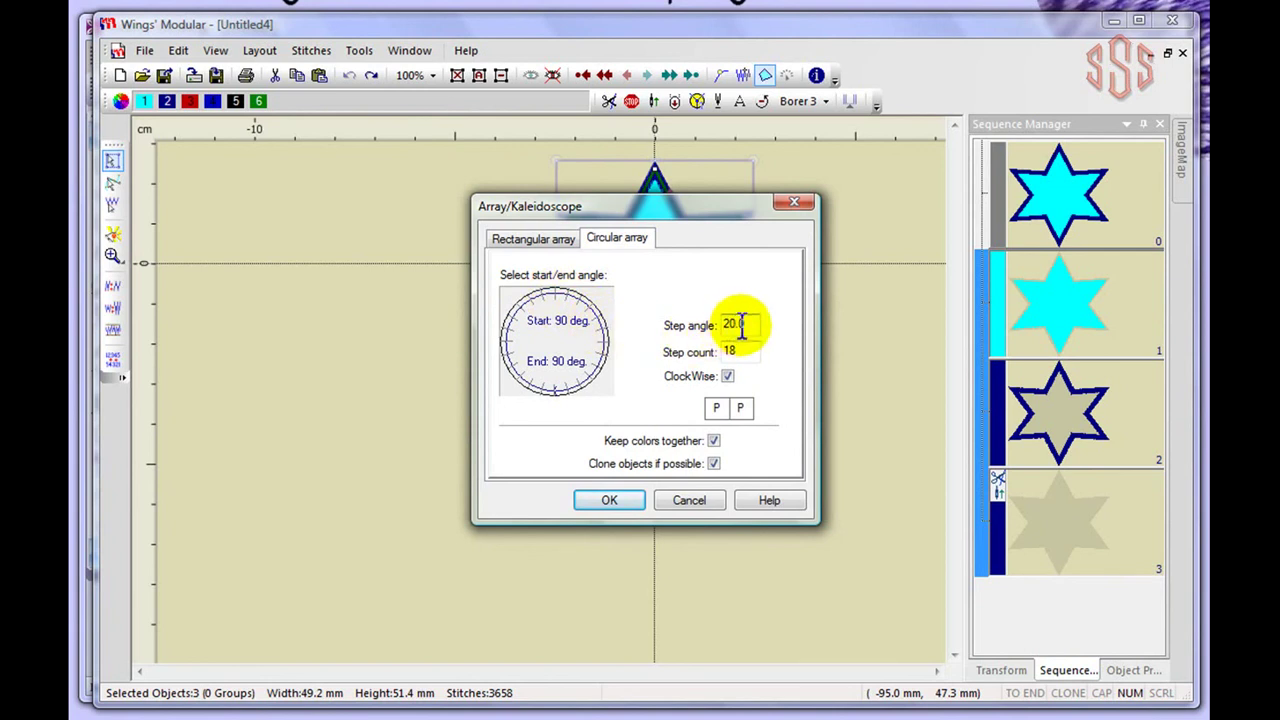
drag(746, 325, 686, 329)
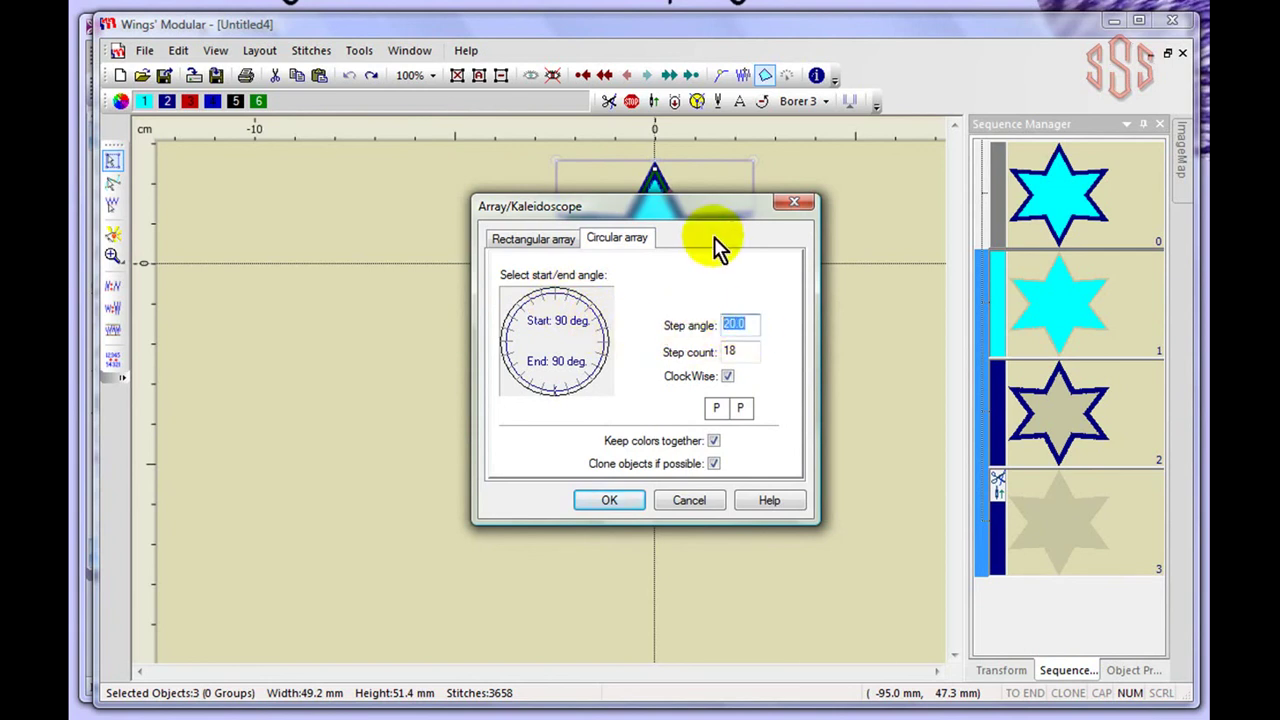
text(30)
key(Tab)
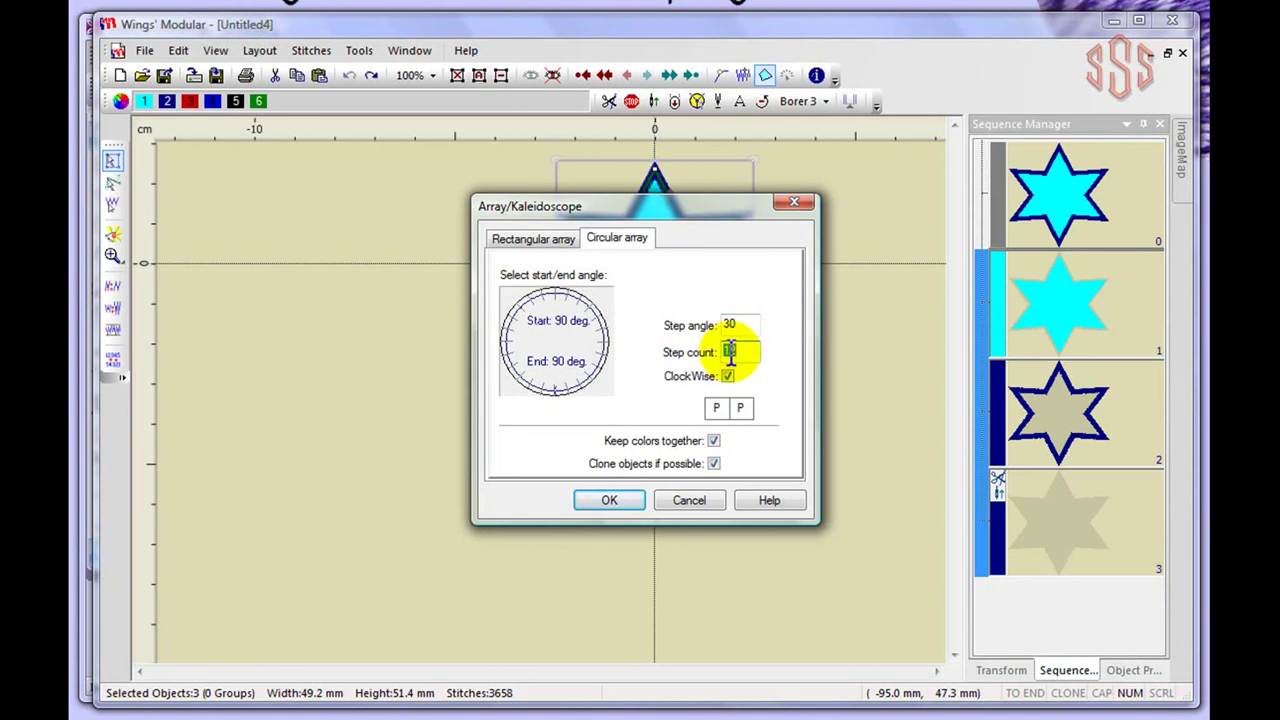
click(609, 501)
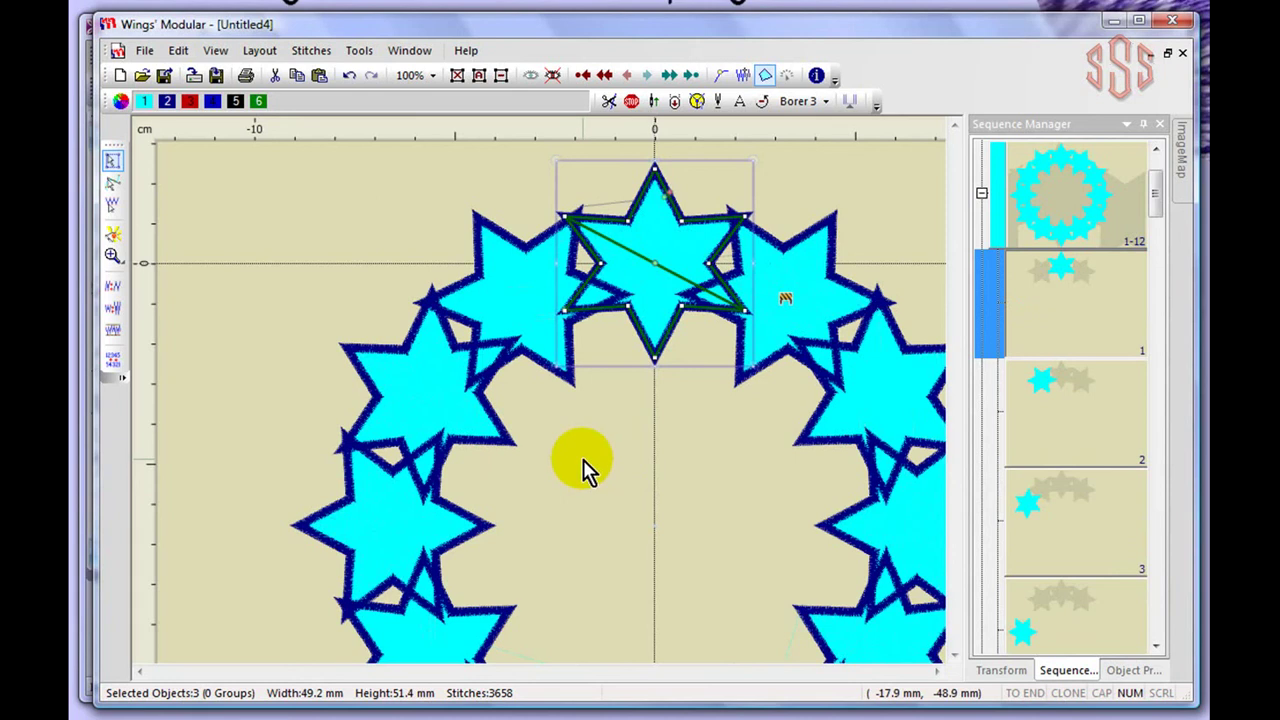
scroll(583, 459, down, 2)
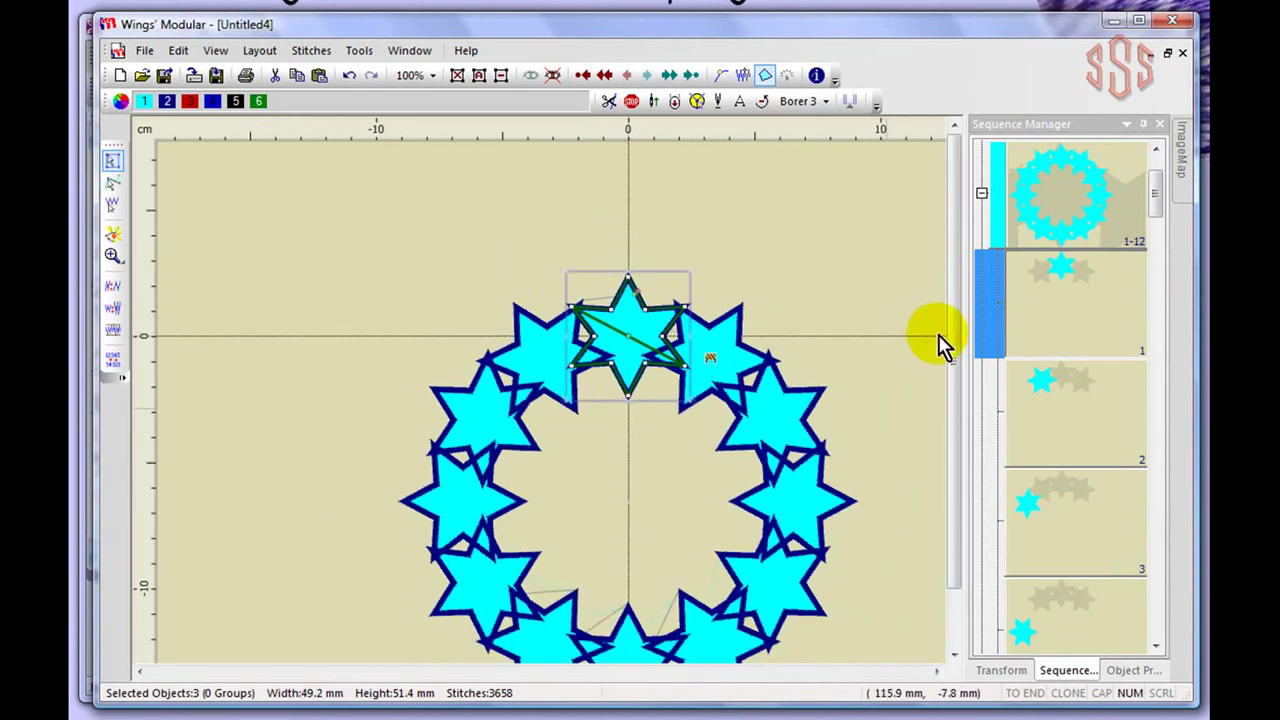
Undo the full-circle array of the star and clear the selection.
drag(953, 328, 950, 435)
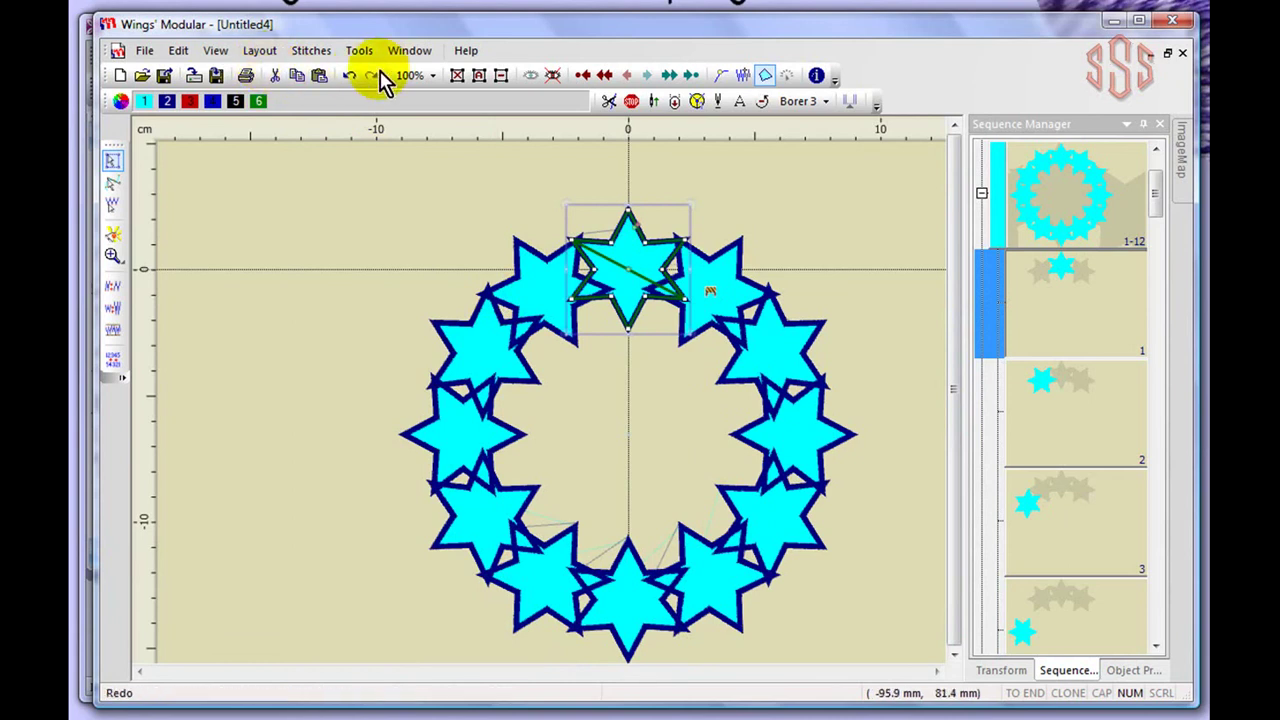
click(349, 75)
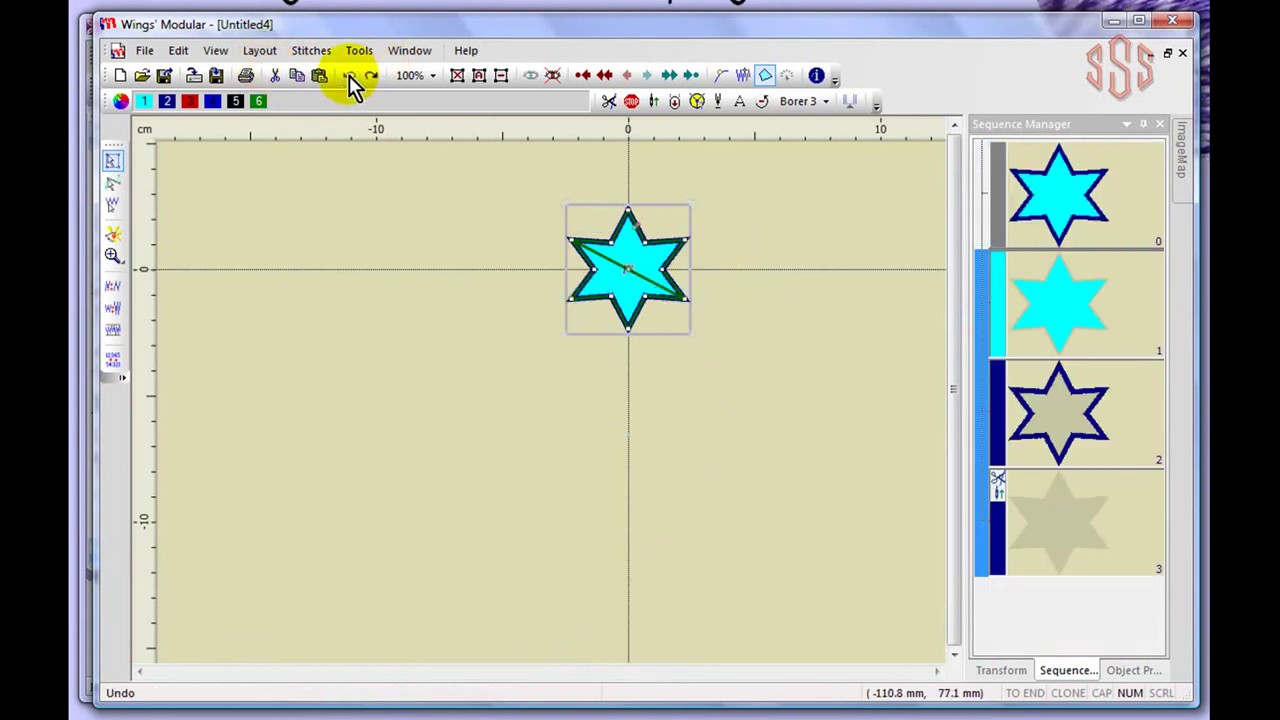
click(455, 239)
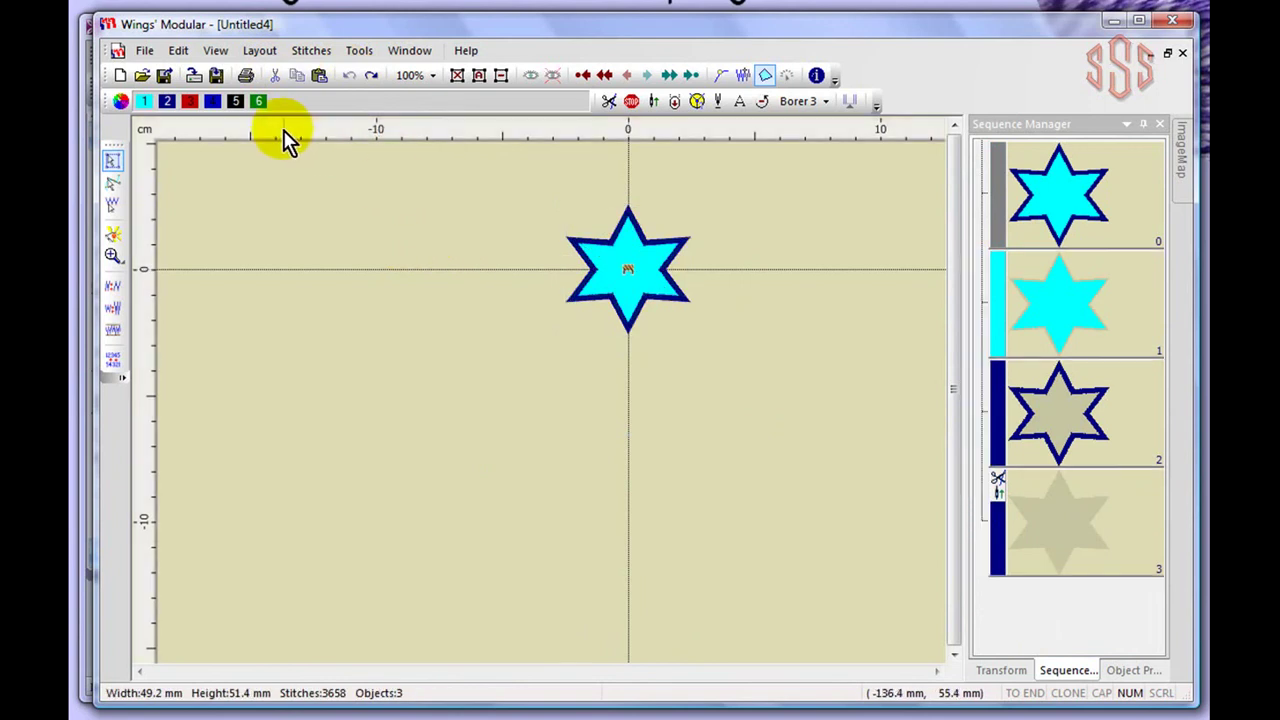
click(262, 60)
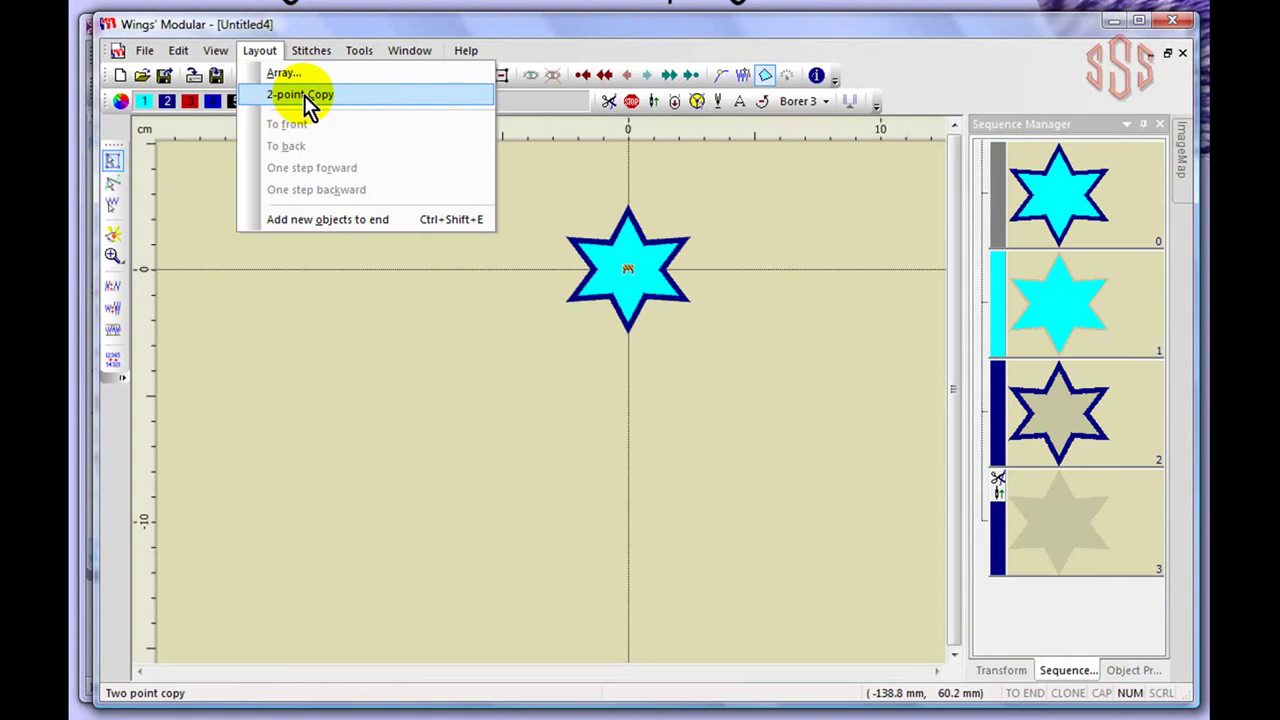
click(310, 100)
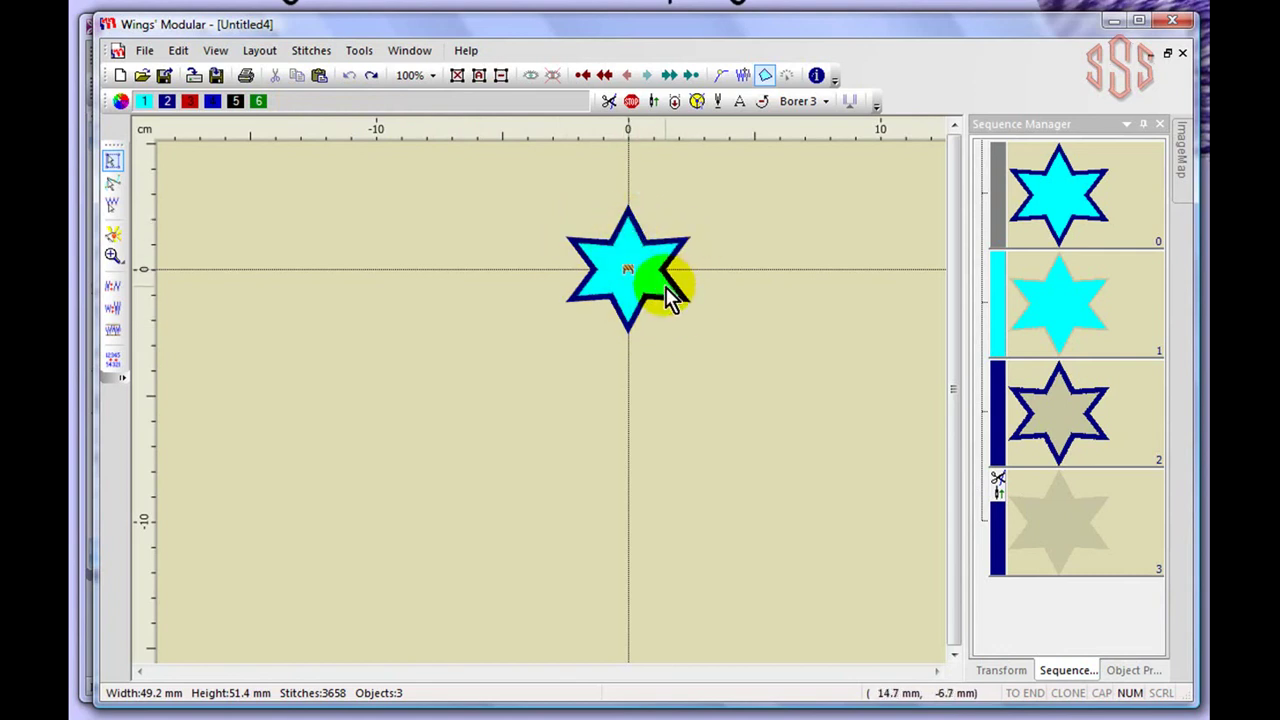
click(260, 52)
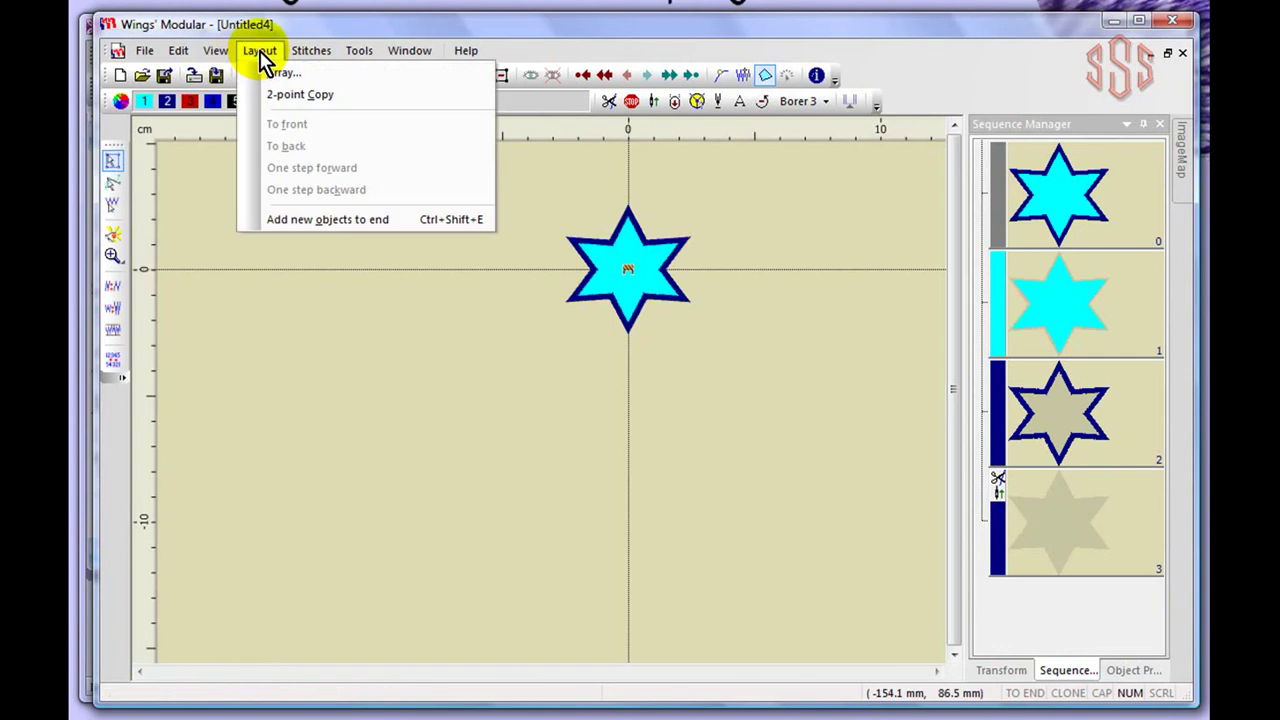
click(298, 96)
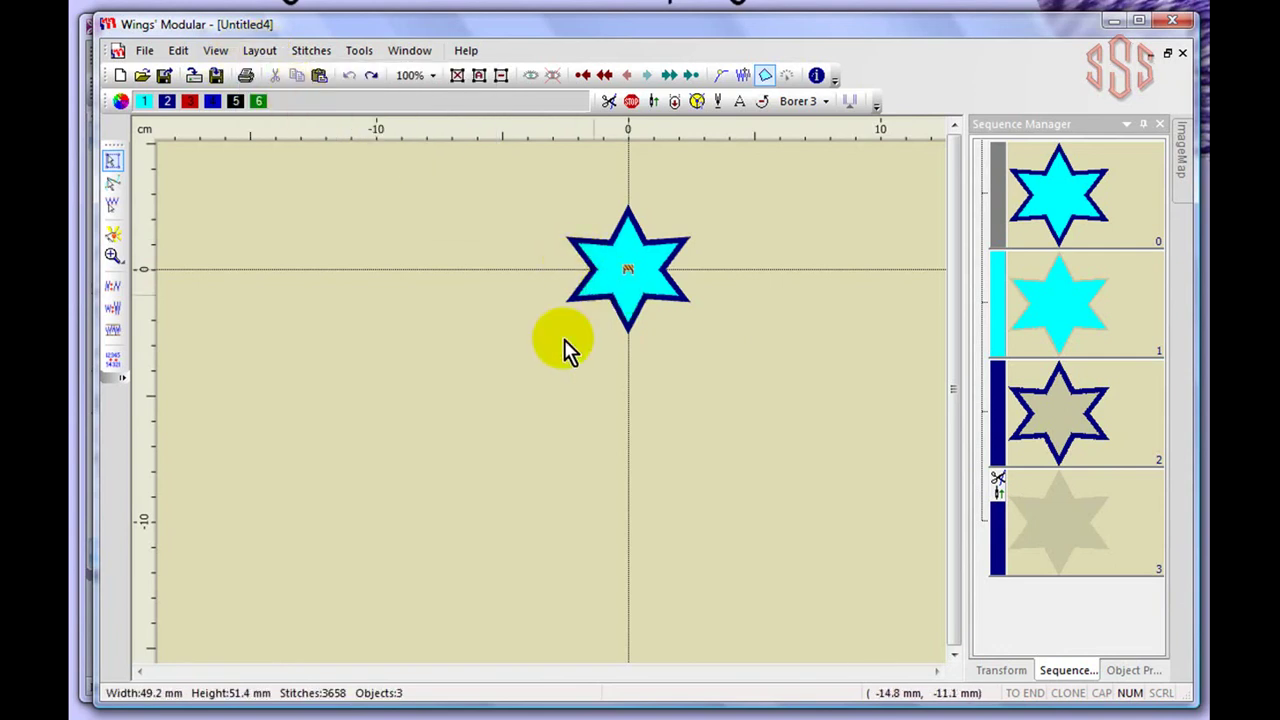
Select the whole star and make an enlarged 2-point copy to its right, using a short reference line above the star.
scroll(580, 308, up, 1)
drag(470, 172, 778, 395)
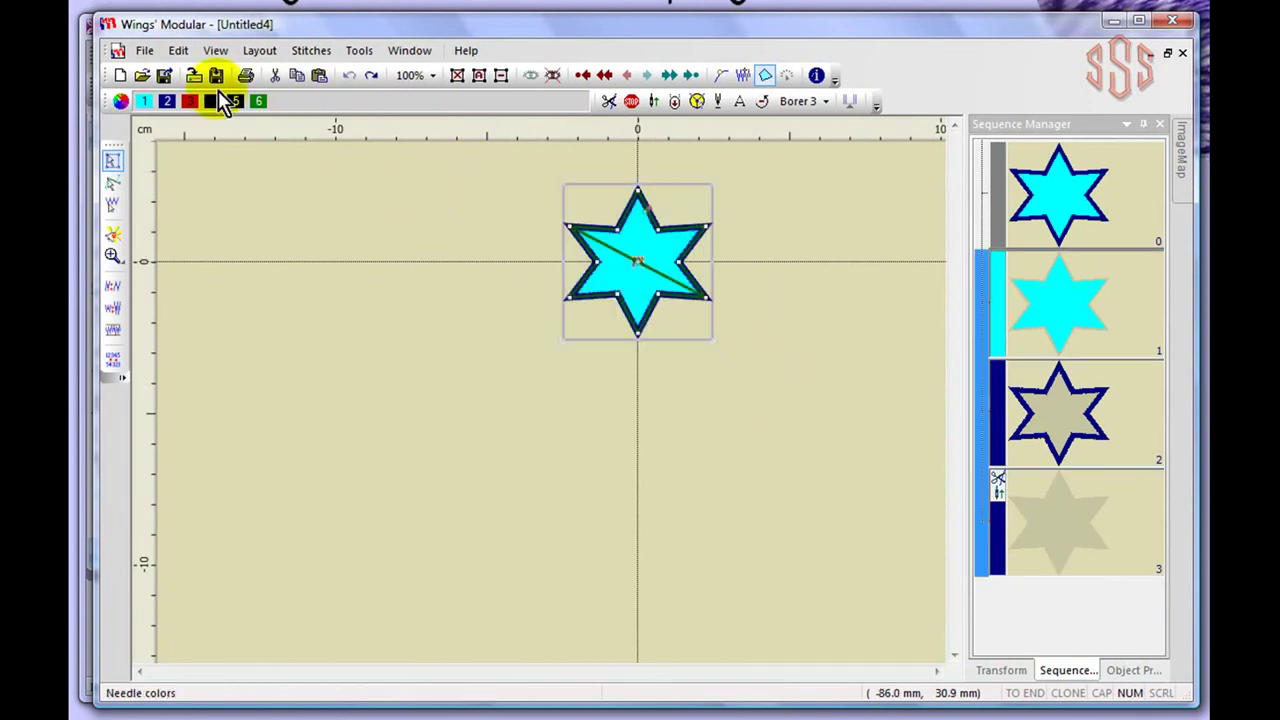
click(258, 52)
click(295, 96)
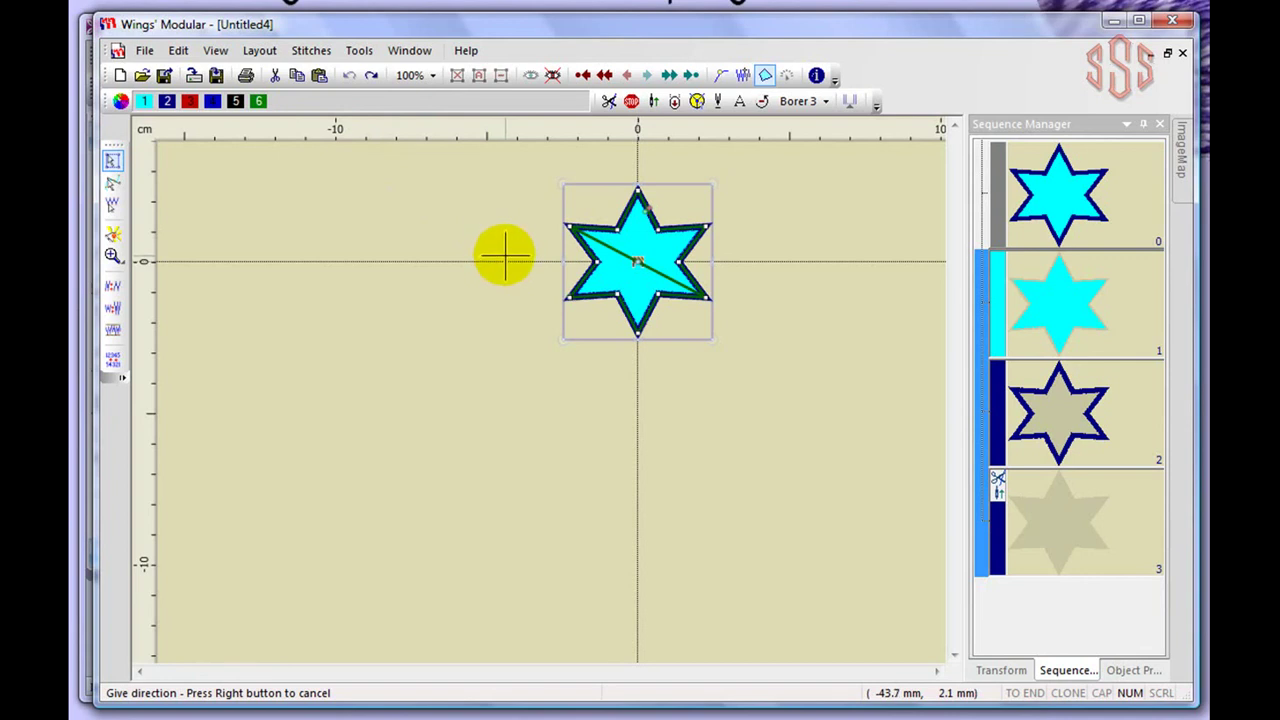
click(592, 184)
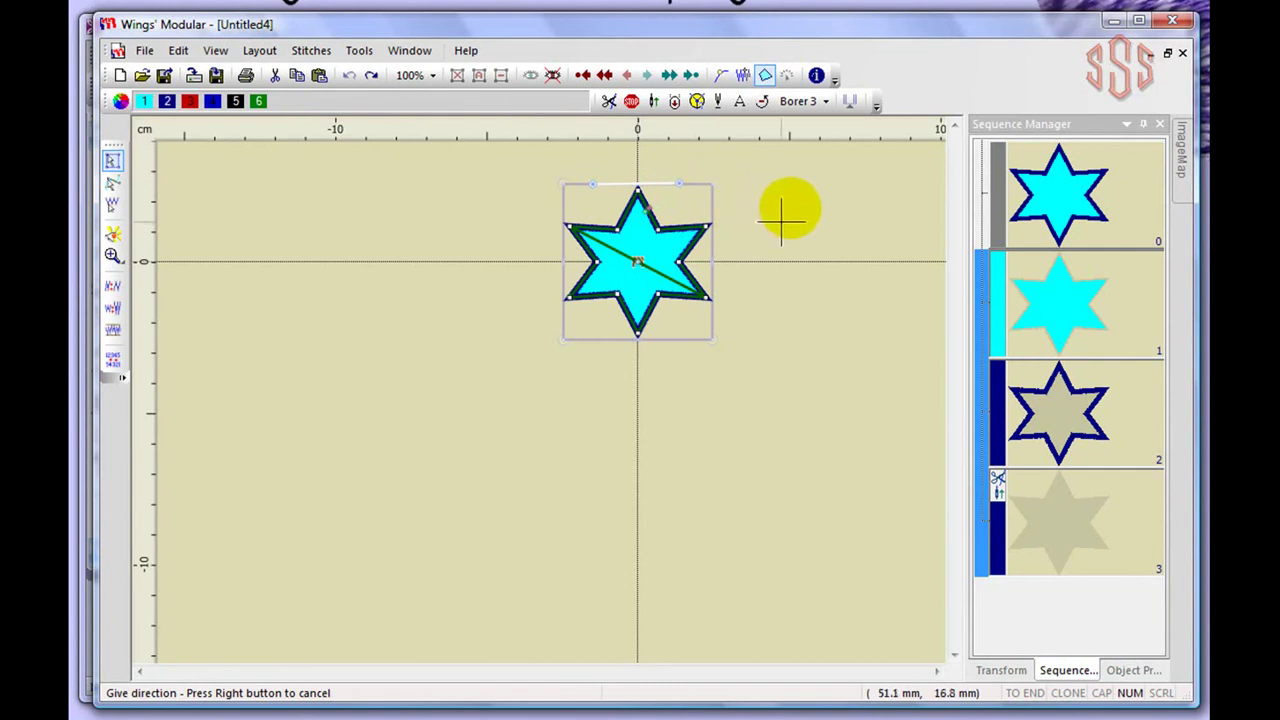
click(766, 177)
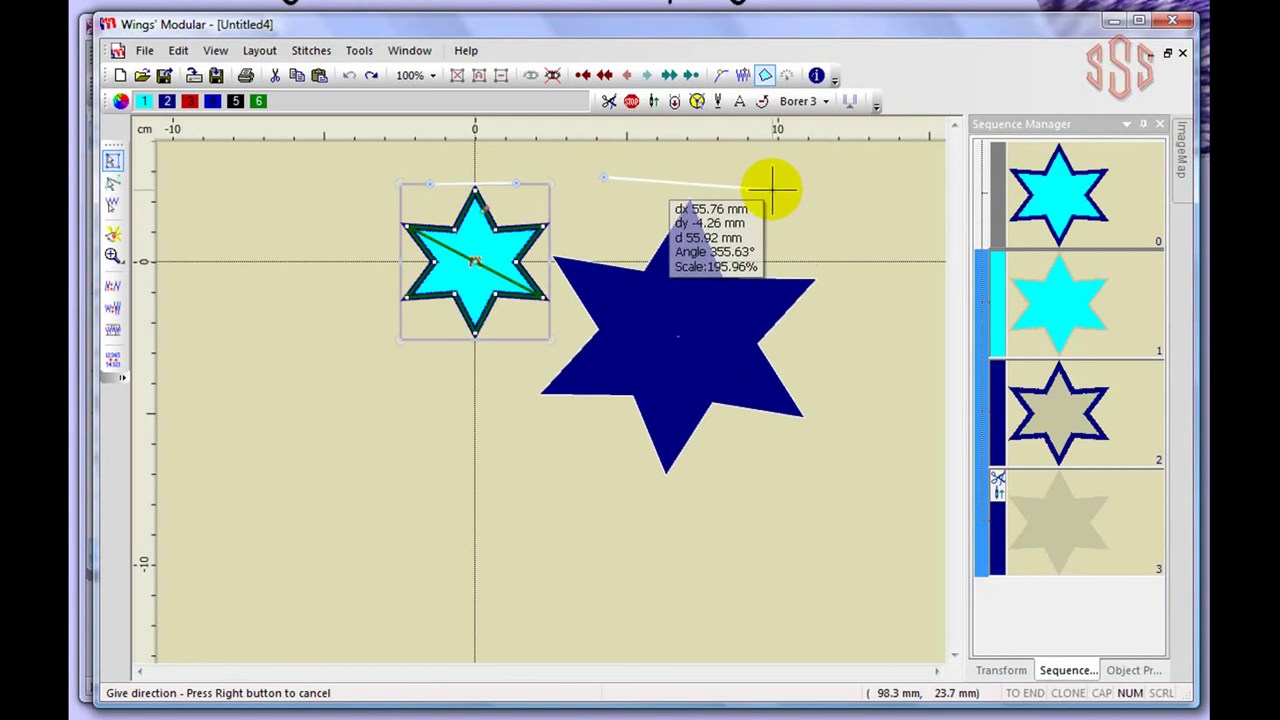
click(727, 170)
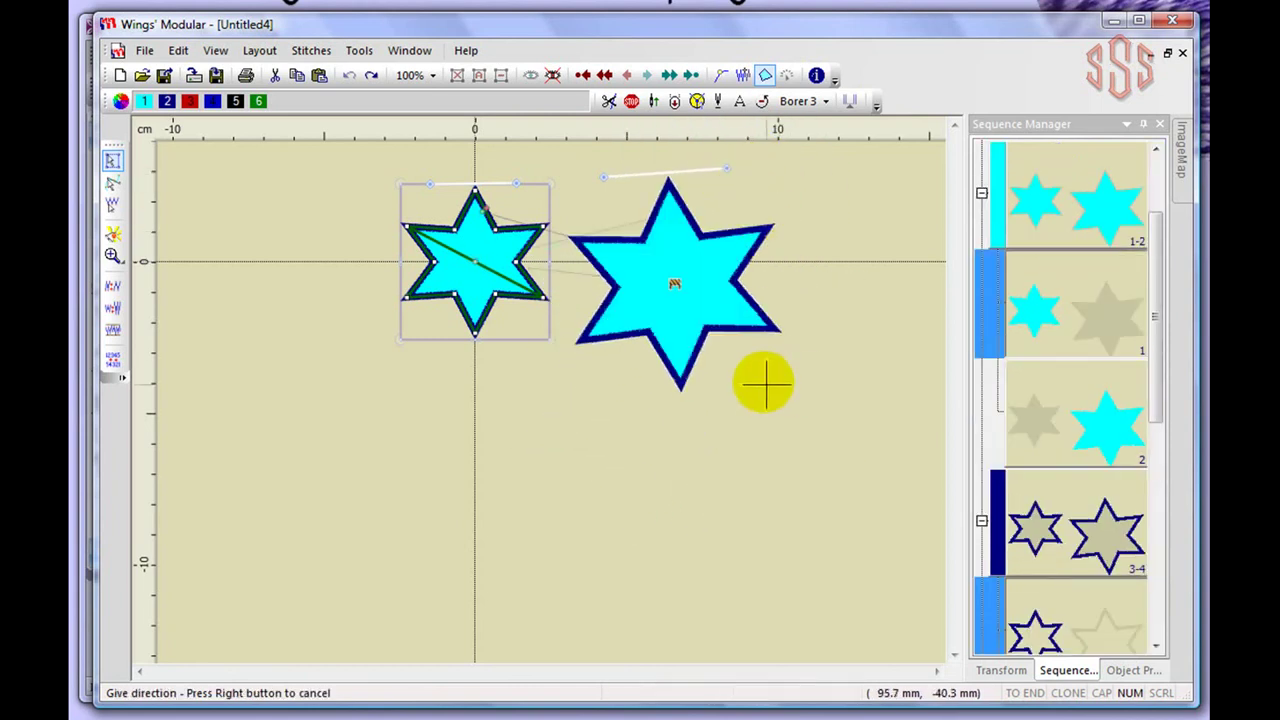
Place three more enlarged, rotated 2-point copies below, to the lower right and to the left of the original star, and finish the command.
click(344, 470)
click(459, 403)
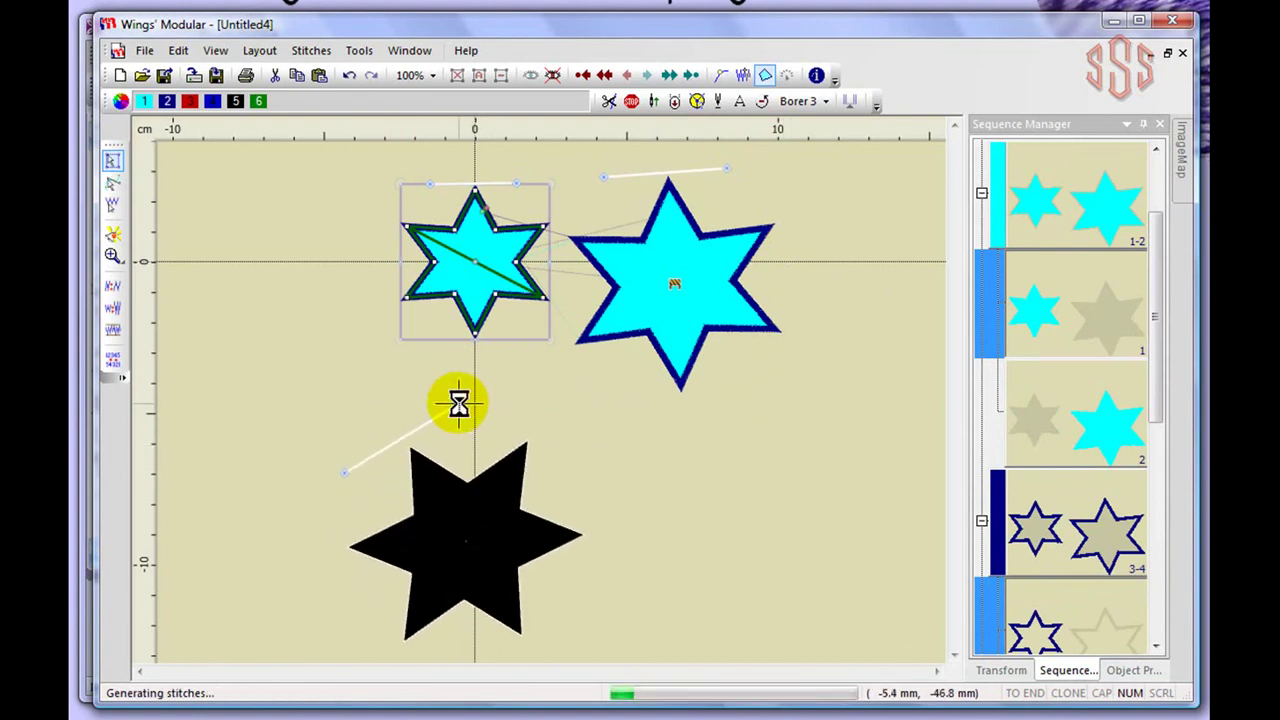
click(680, 543)
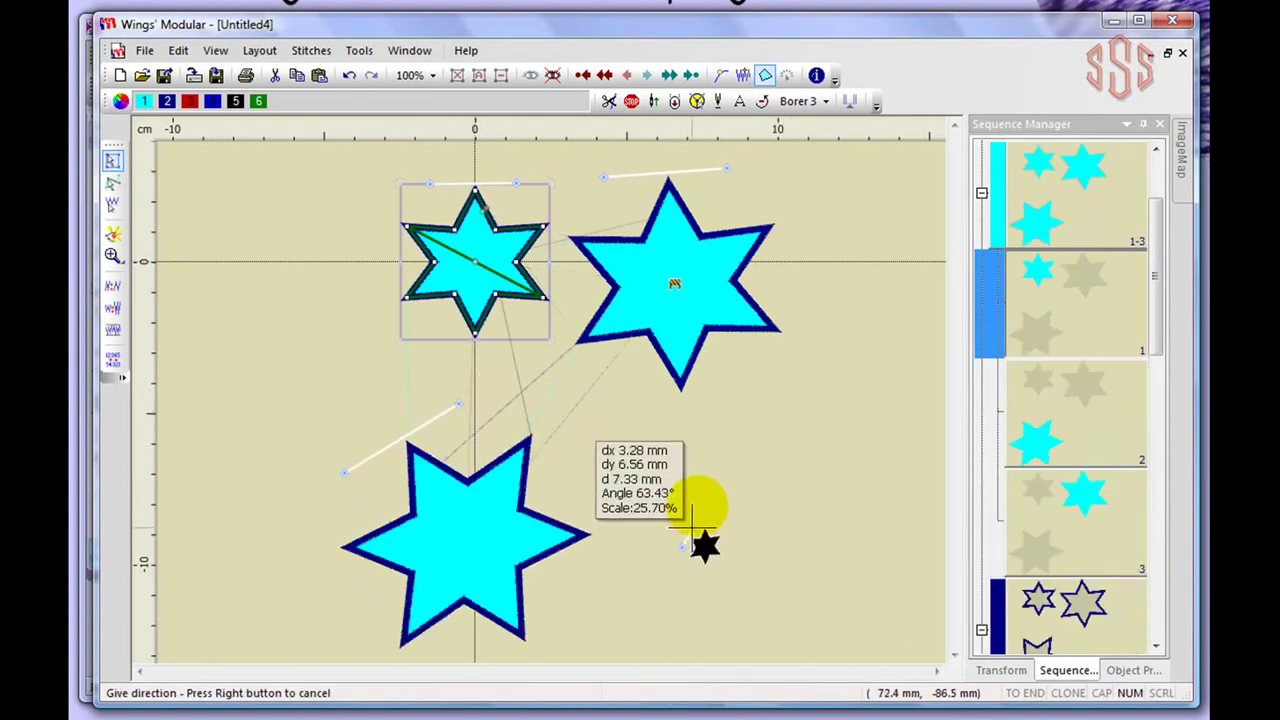
click(741, 405)
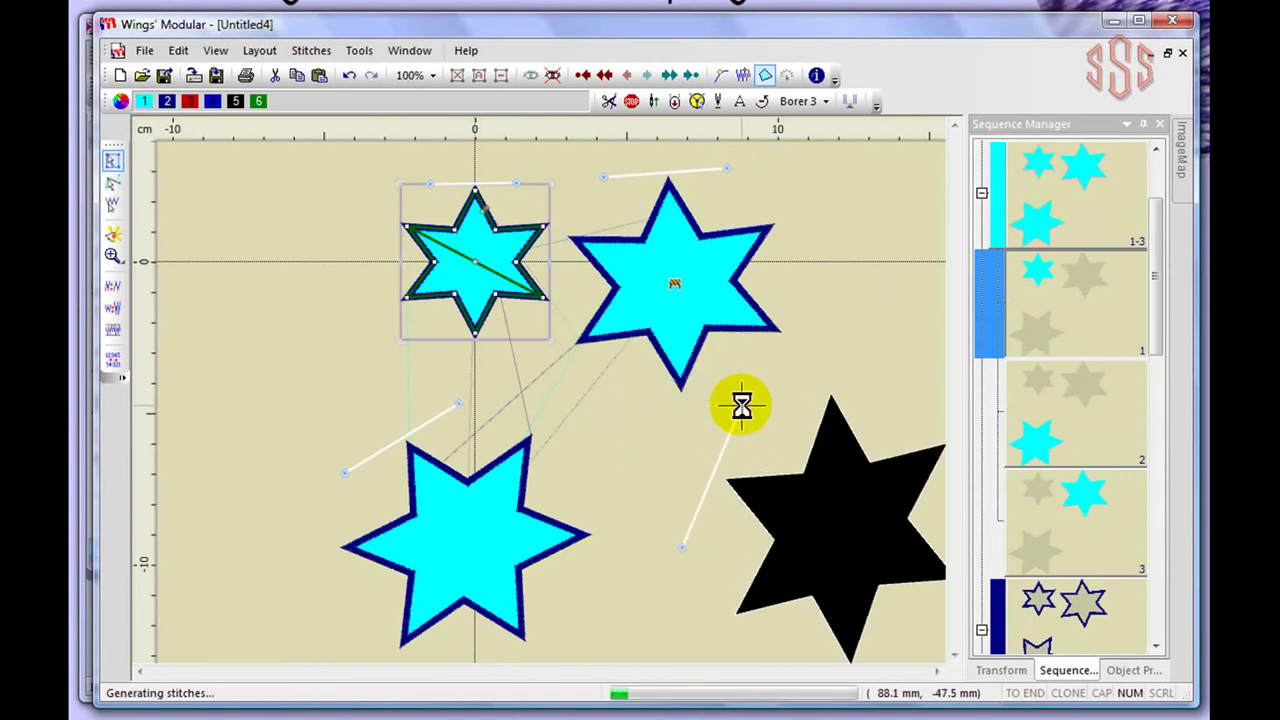
click(229, 206)
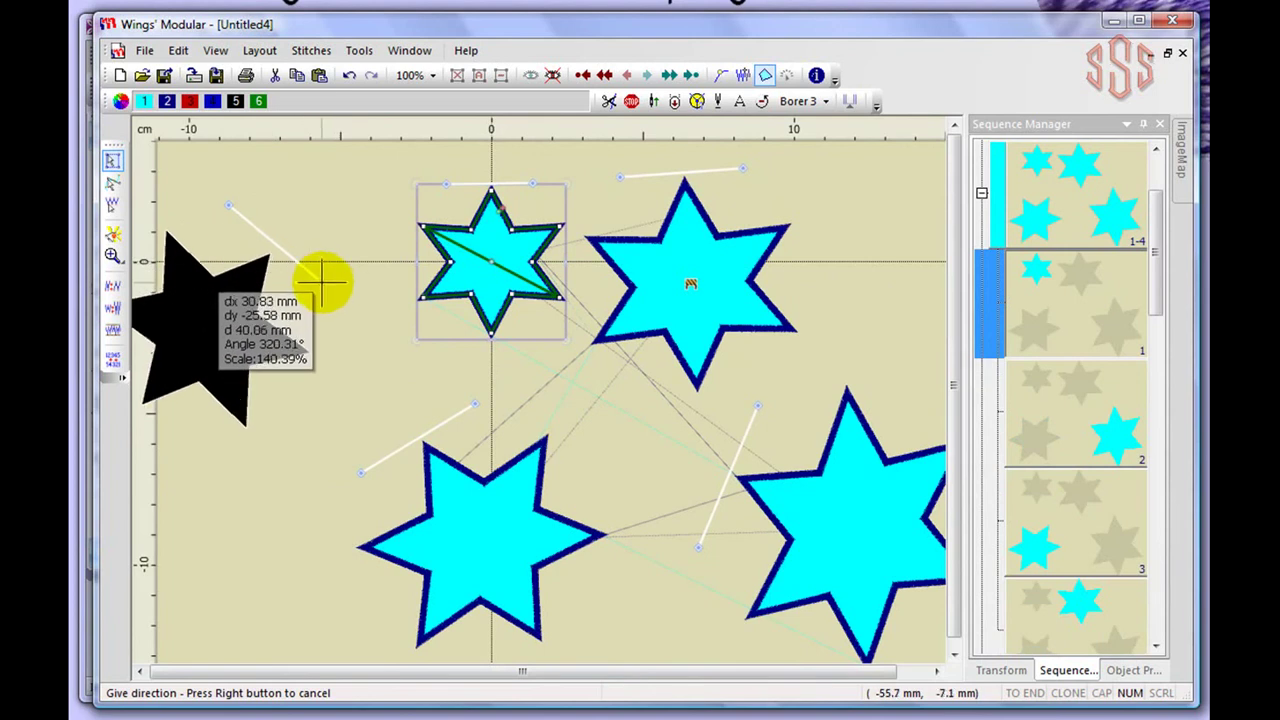
click(360, 225)
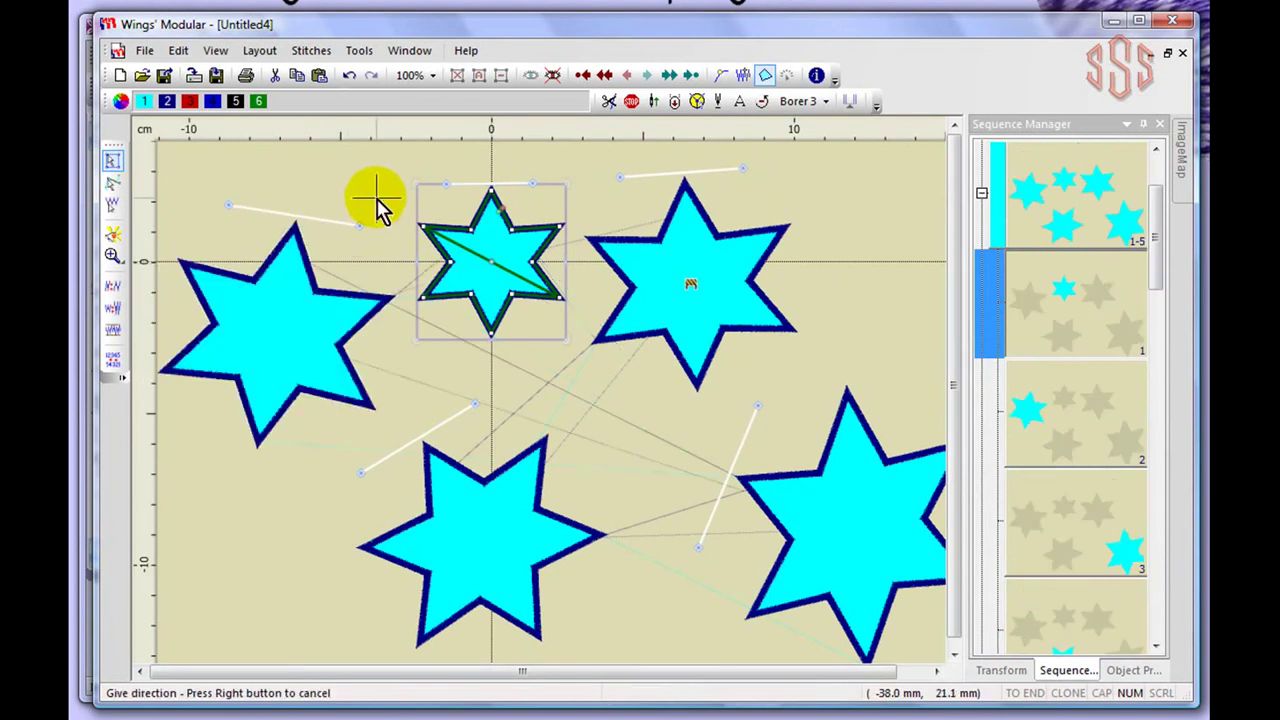
right_click(377, 199)
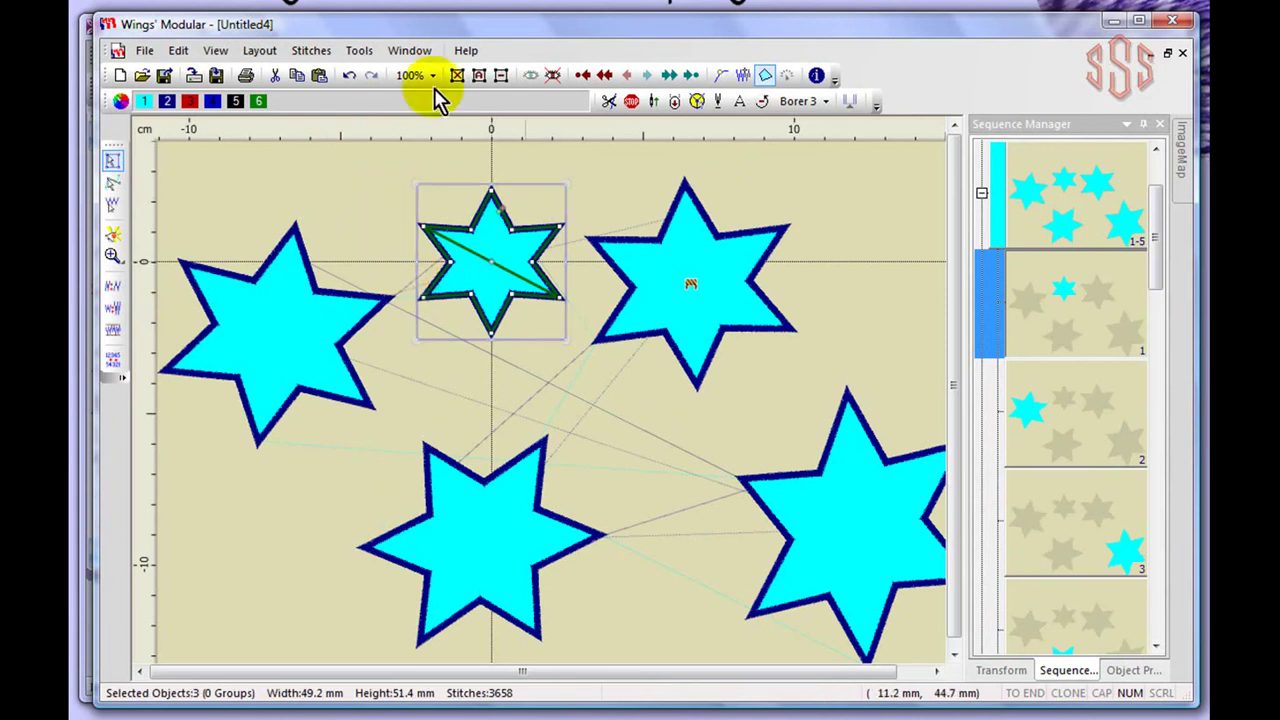
Undo all the 2-point copies so only the original star is left.
click(349, 77)
click(352, 77)
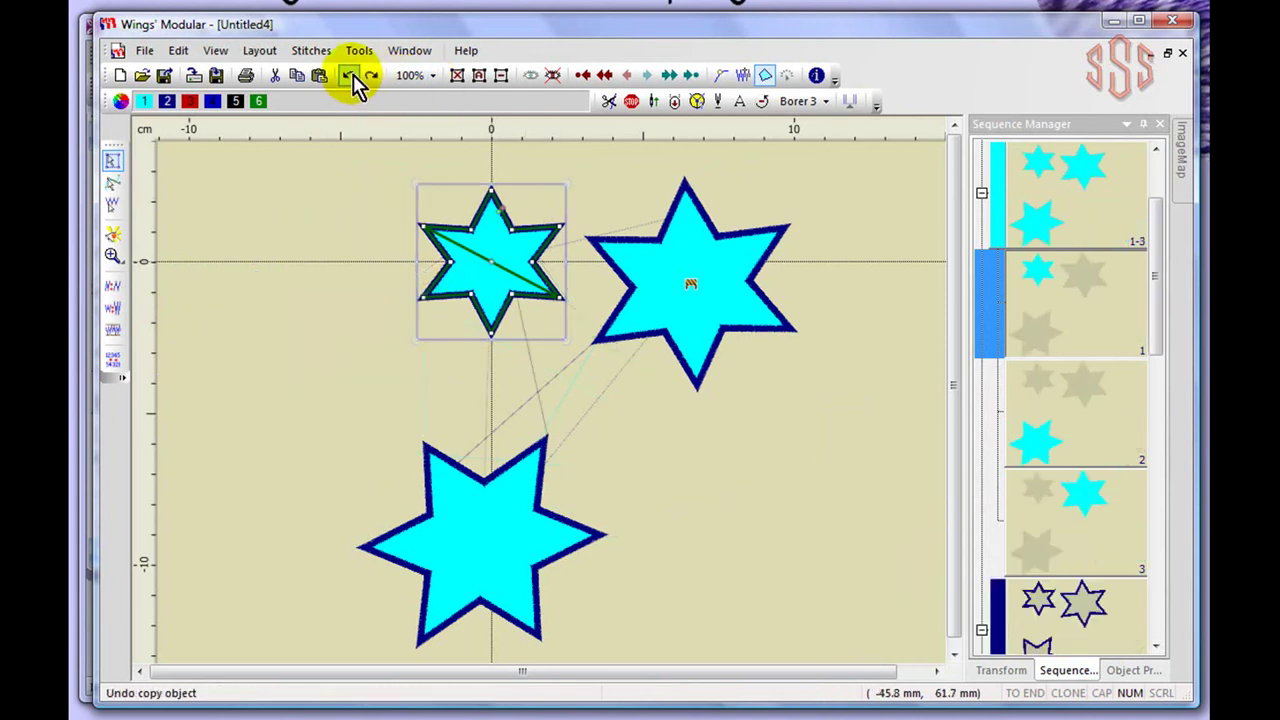
click(352, 77)
click(352, 77)
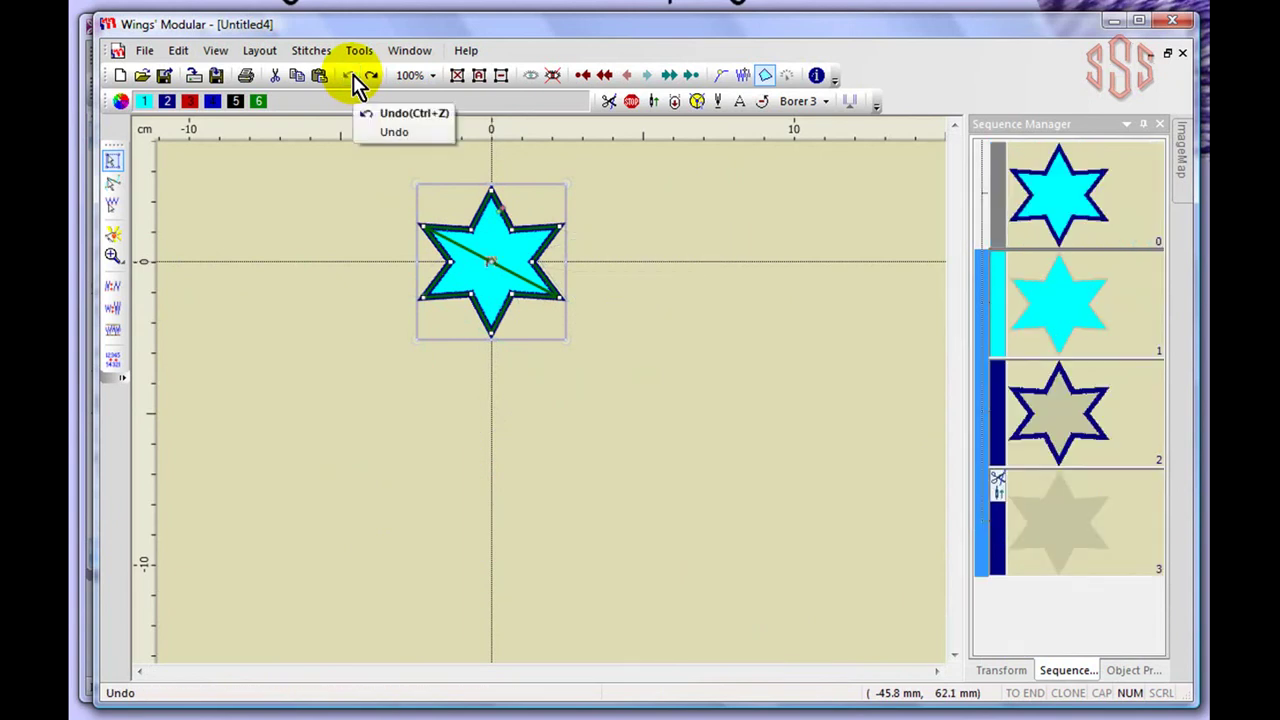
Make a 2-point copy to the star's right, with the reference line running horizontally across the star's full width.
click(260, 52)
click(288, 94)
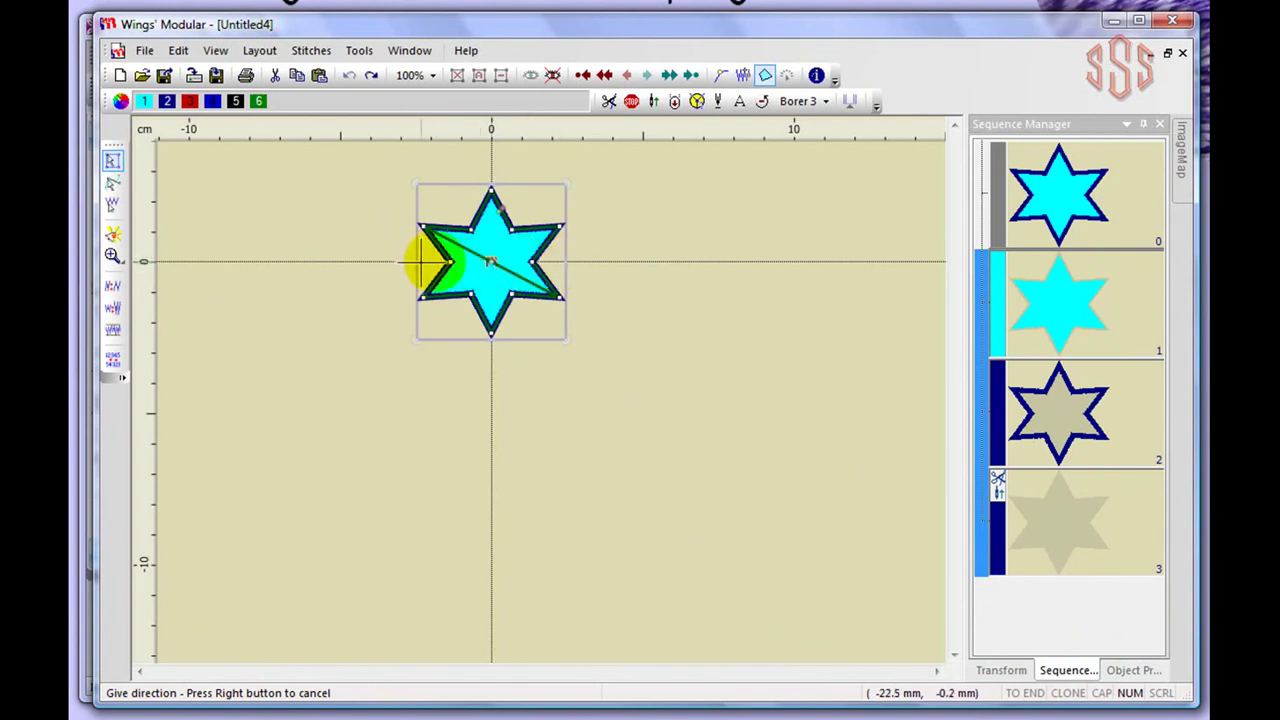
click(421, 262)
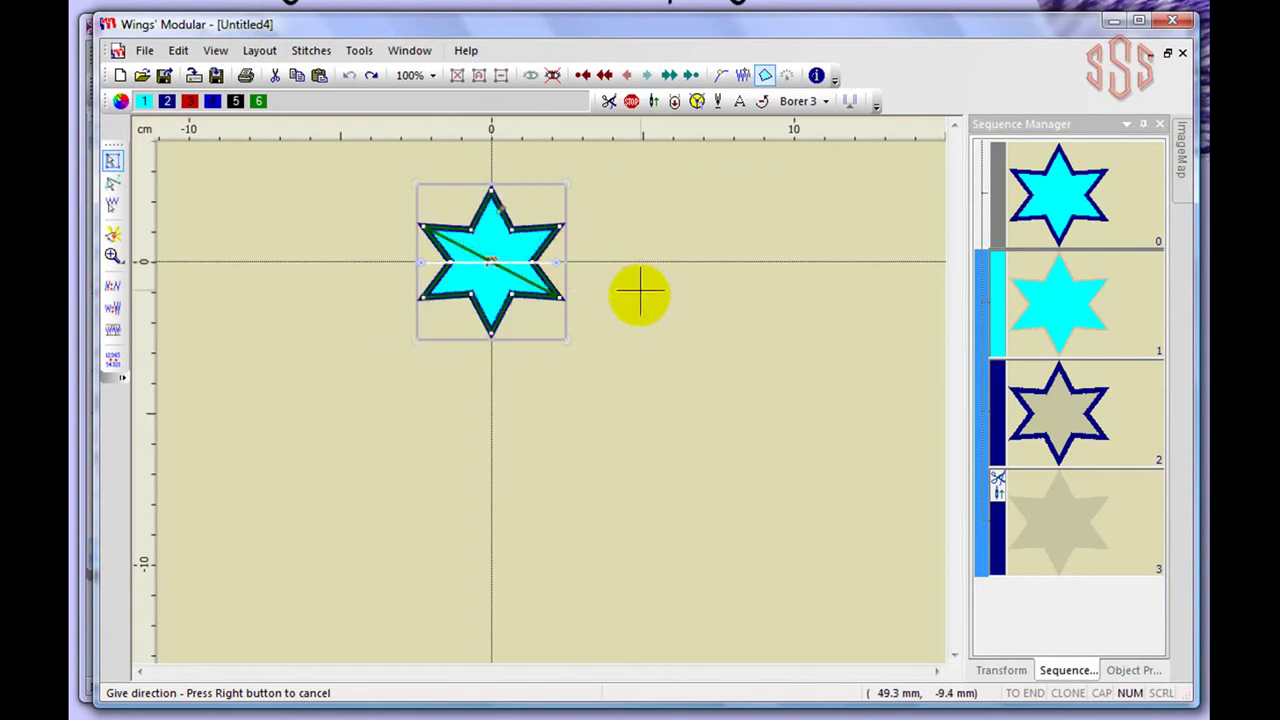
click(669, 202)
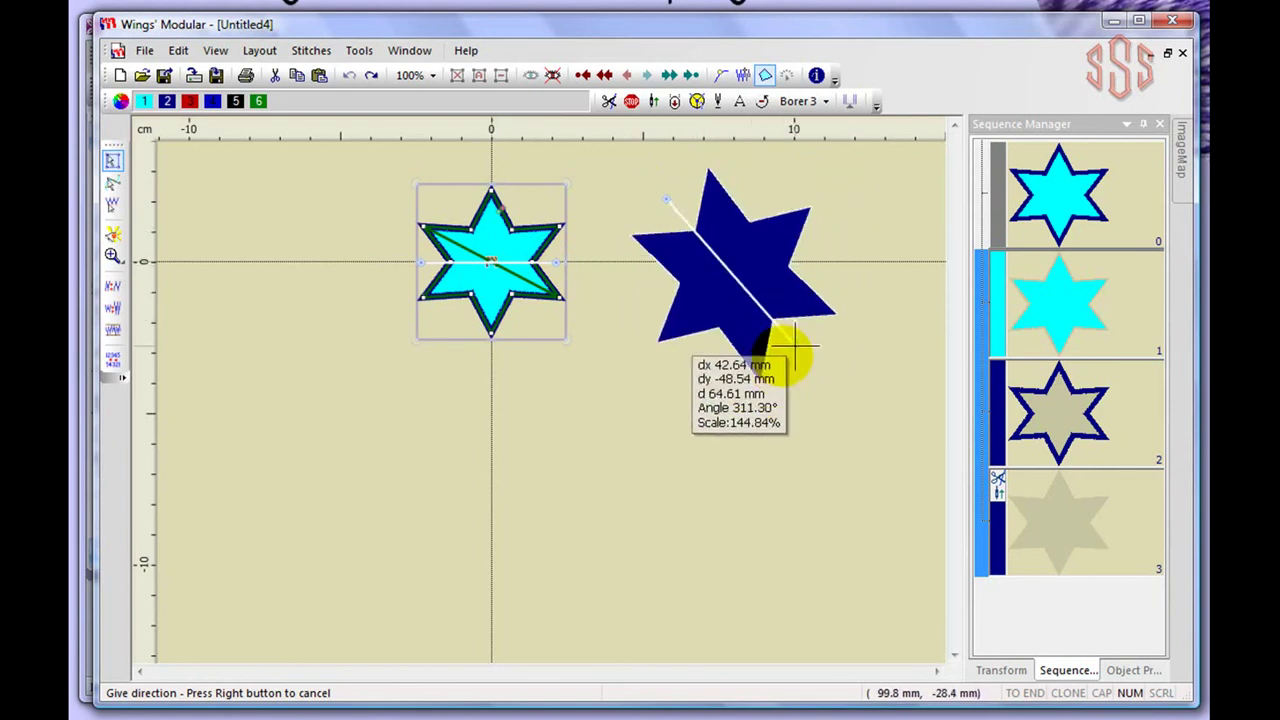
click(766, 368)
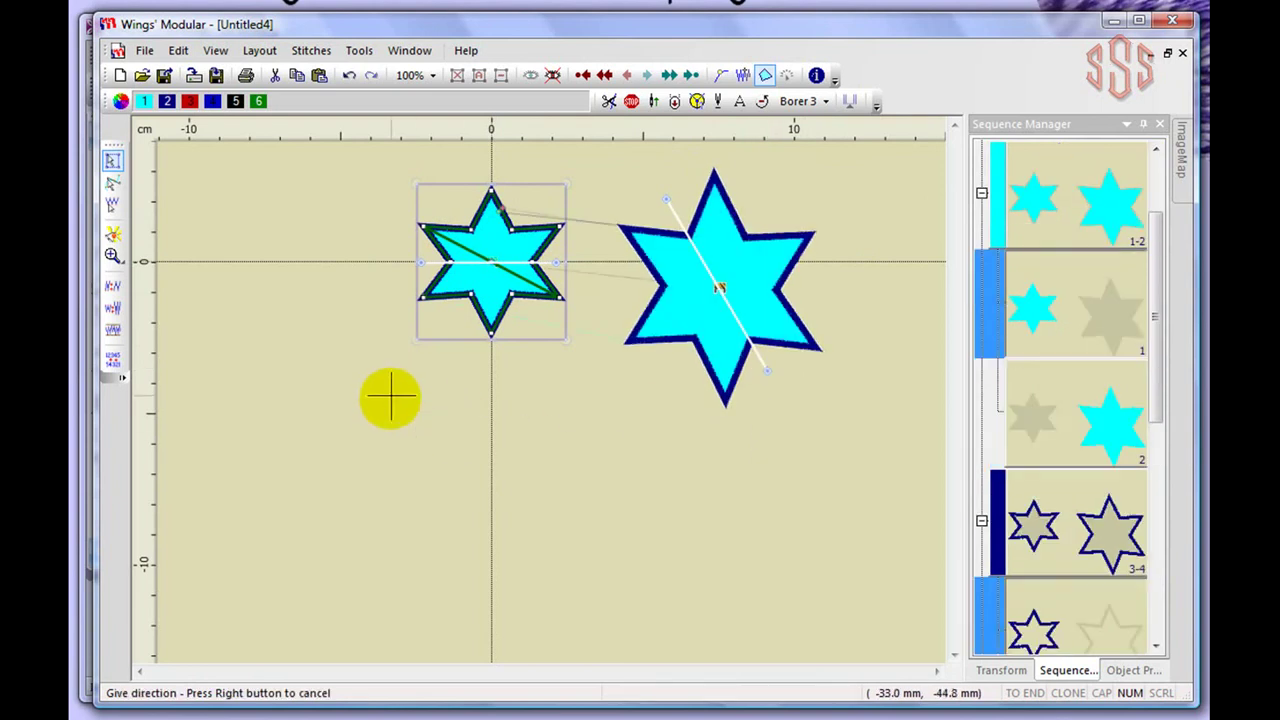
Add two more enlarged 2-point copies of the star, one below and one to the left of the original, and finish the command.
click(384, 429)
click(626, 441)
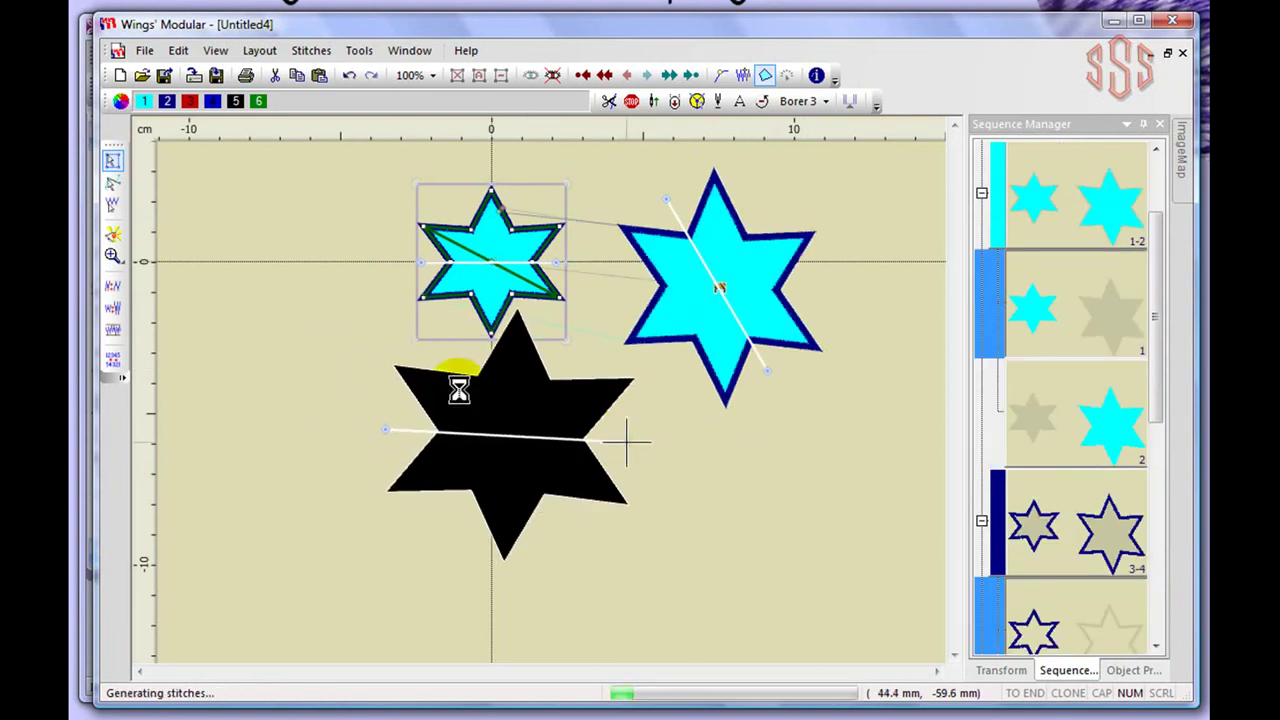
click(175, 205)
click(327, 342)
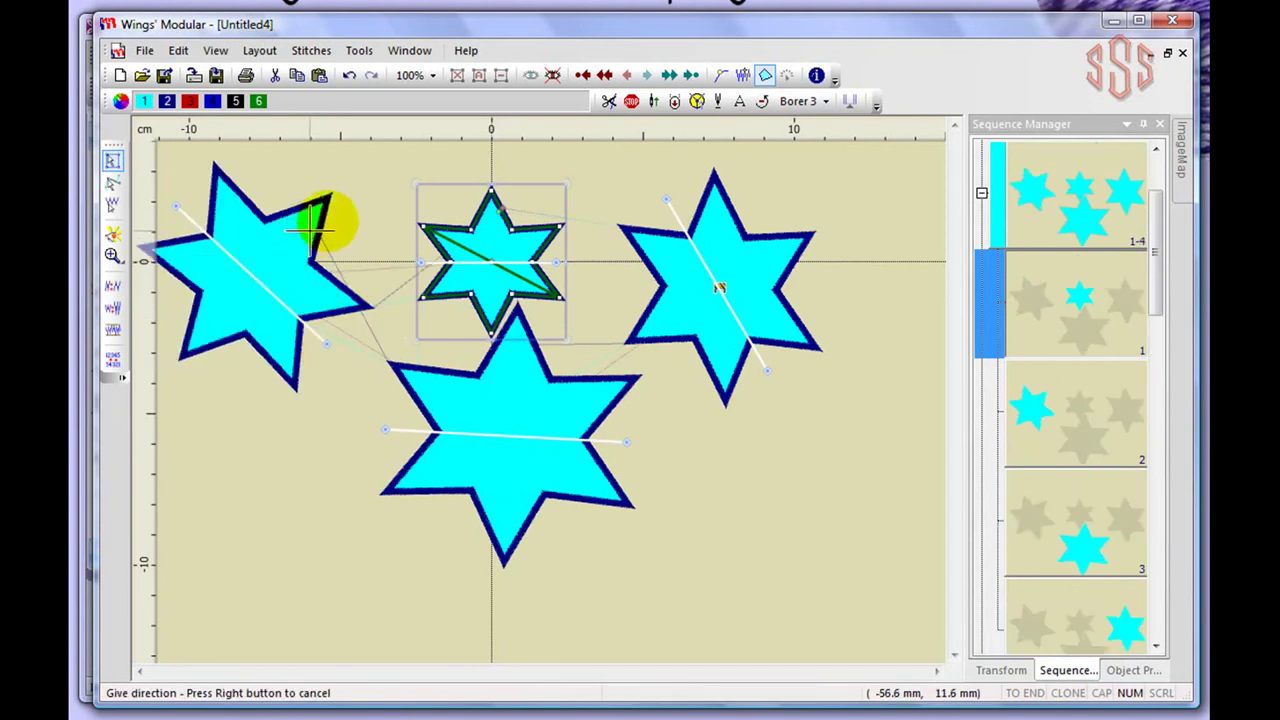
right_click(379, 203)
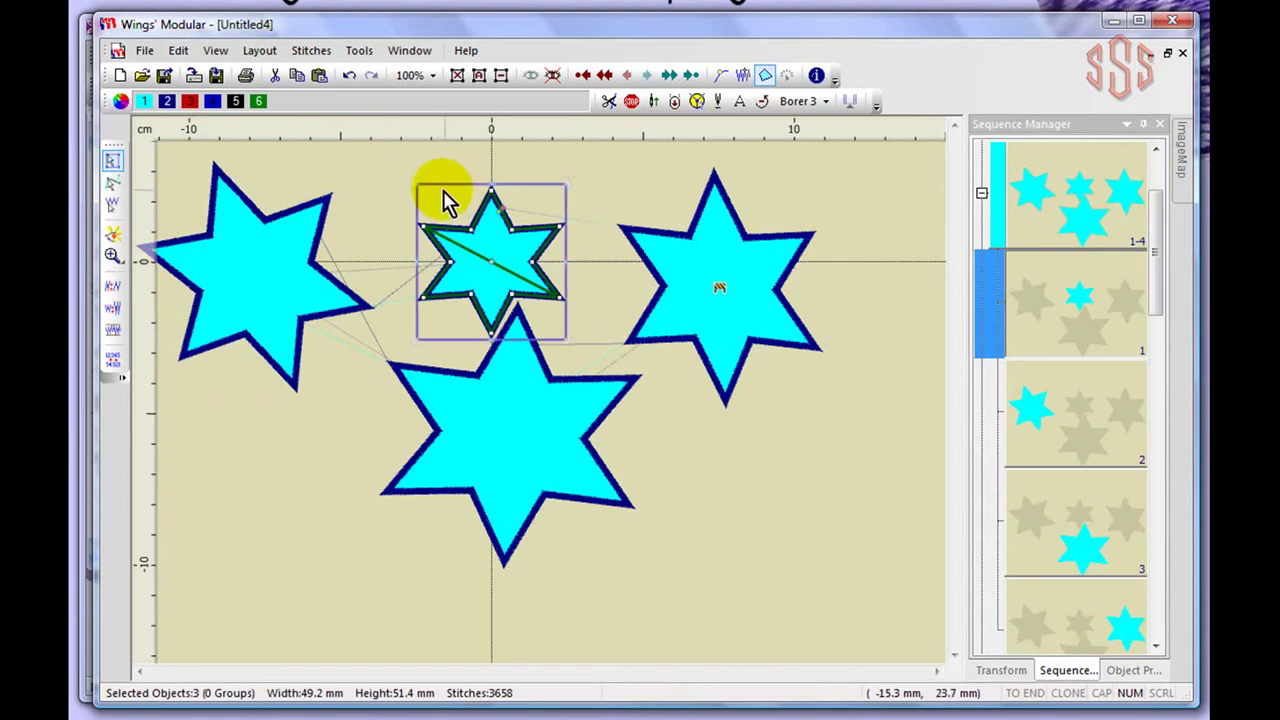
Select the cyan fill of the left star copy and examine its place in the stitching sequence.
click(265, 55)
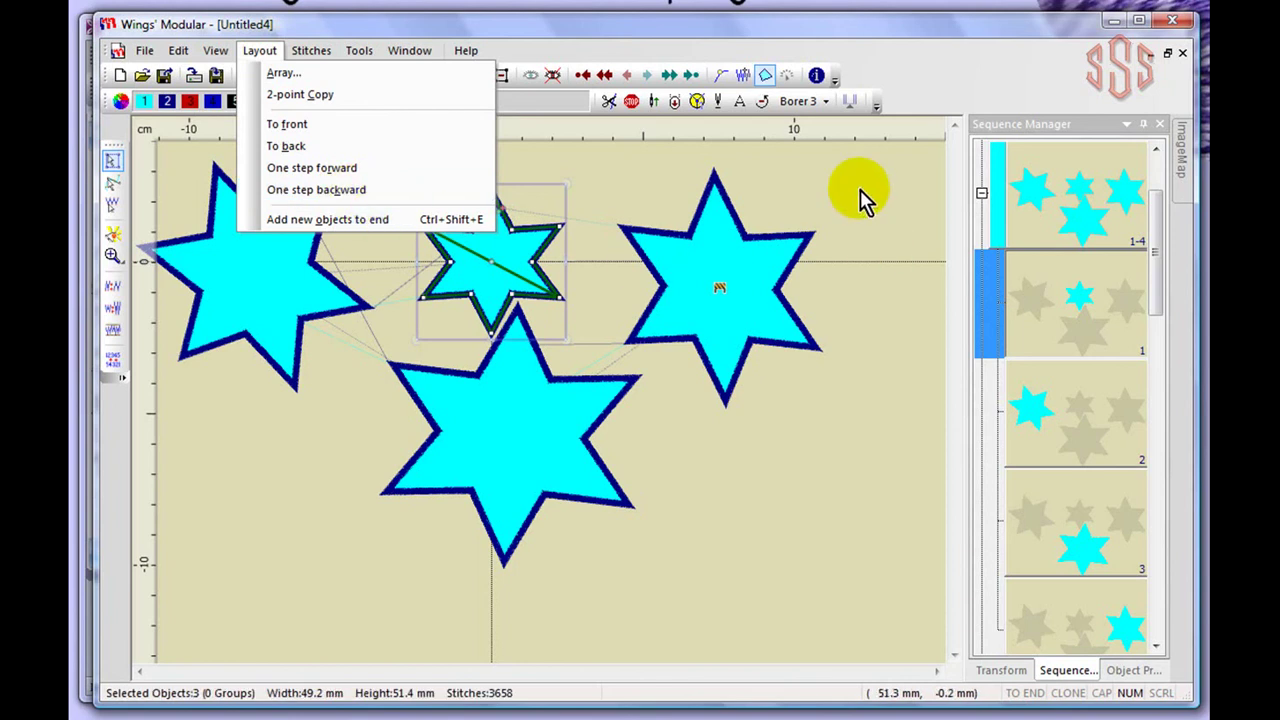
key(Escape)
click(300, 322)
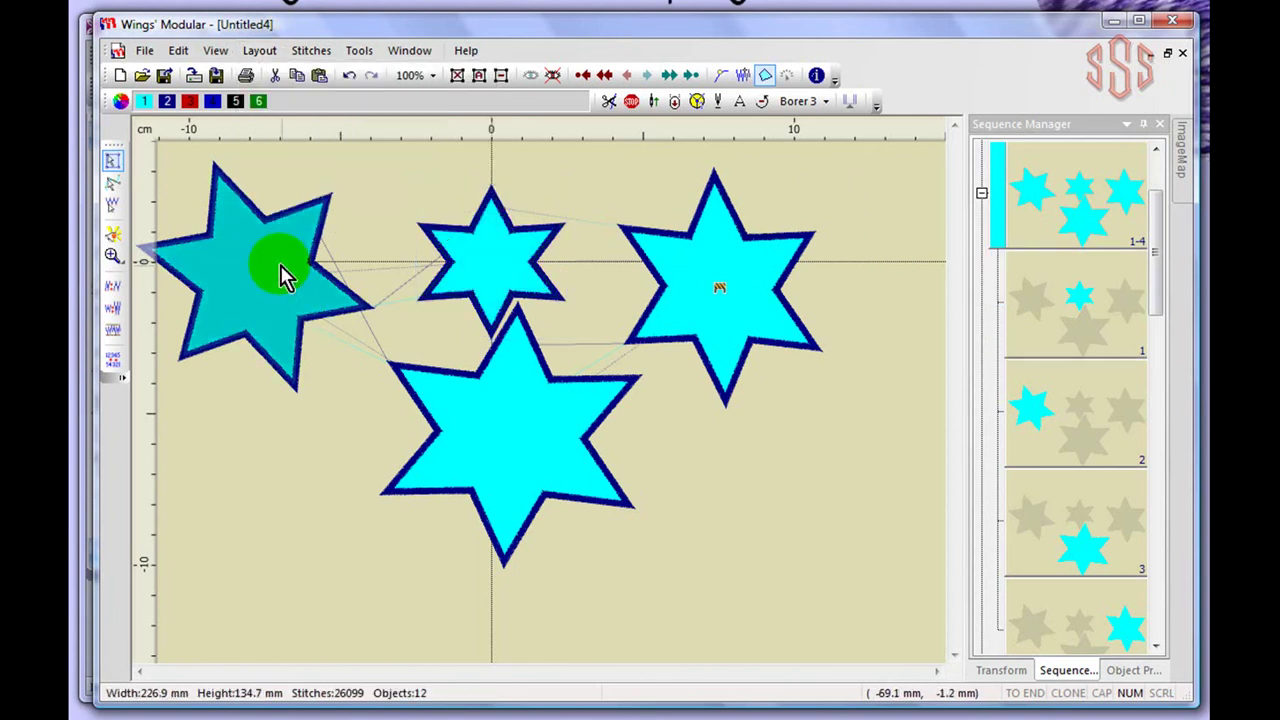
click(285, 278)
drag(1157, 229, 1160, 408)
drag(1165, 395, 1159, 319)
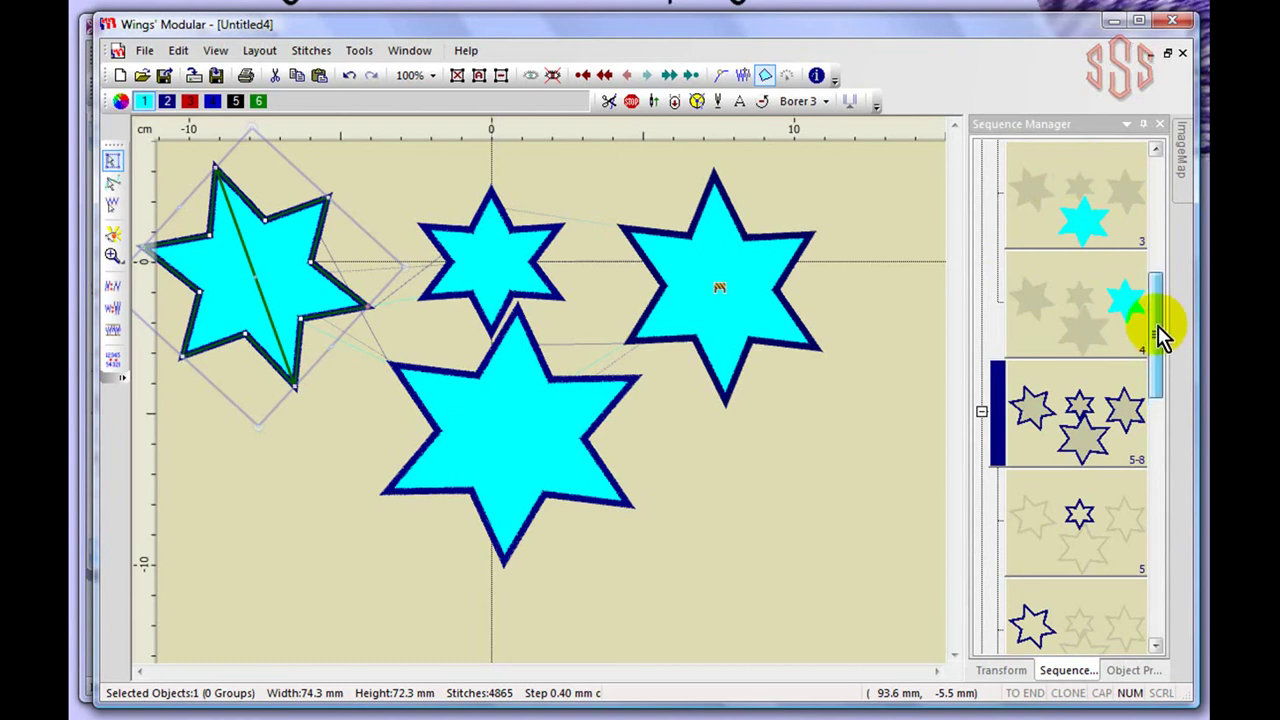
drag(1162, 336, 1154, 251)
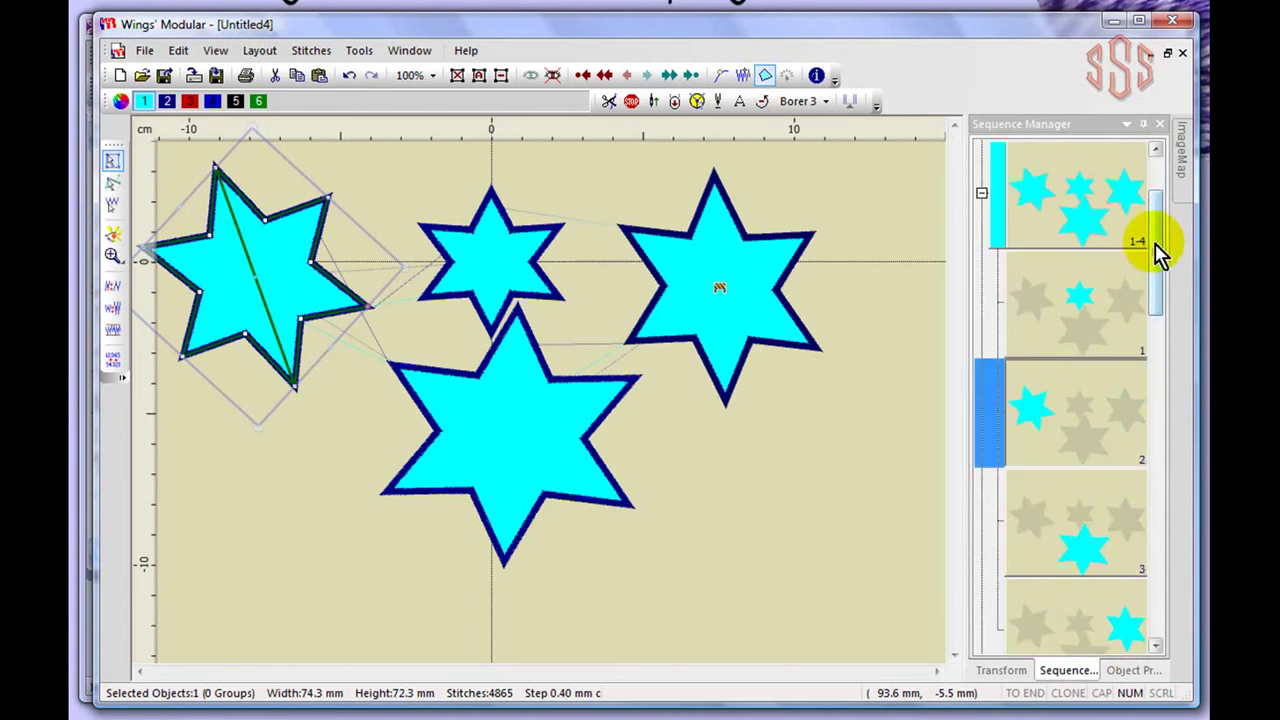
drag(1157, 263, 1166, 286)
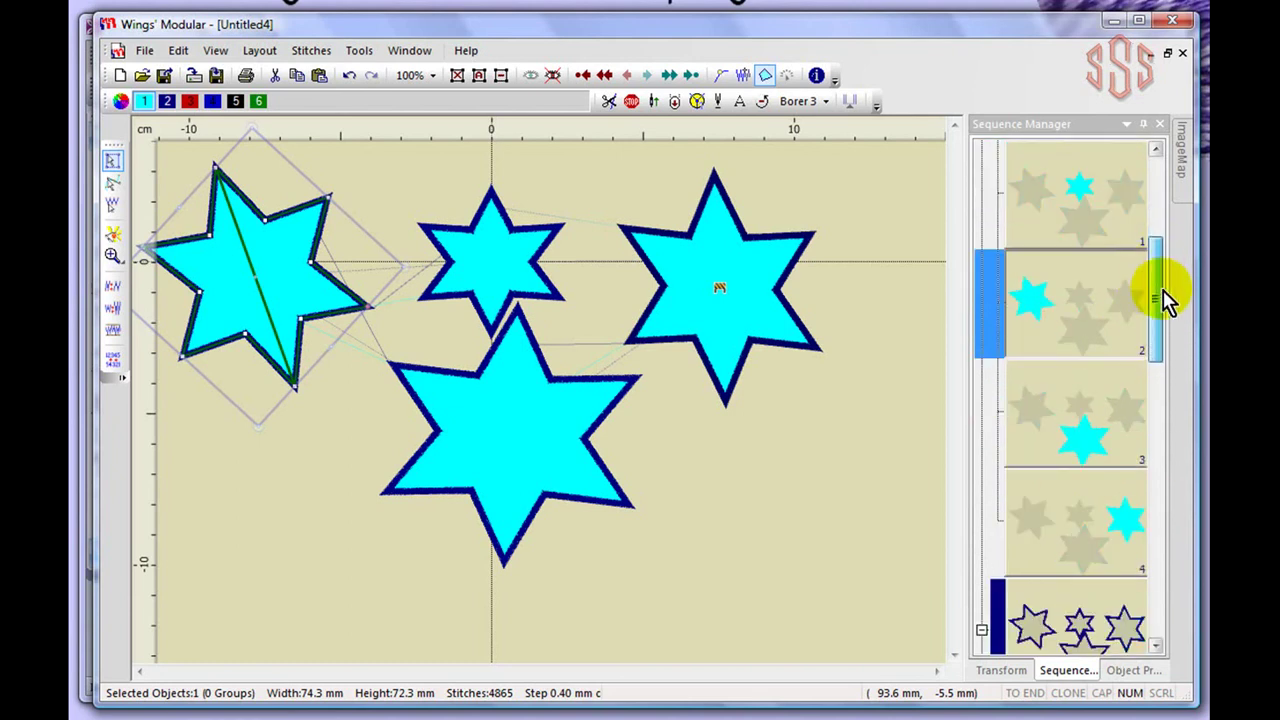
Move the cyan fill of the right star copy to the front of the stitching order.
click(1120, 528)
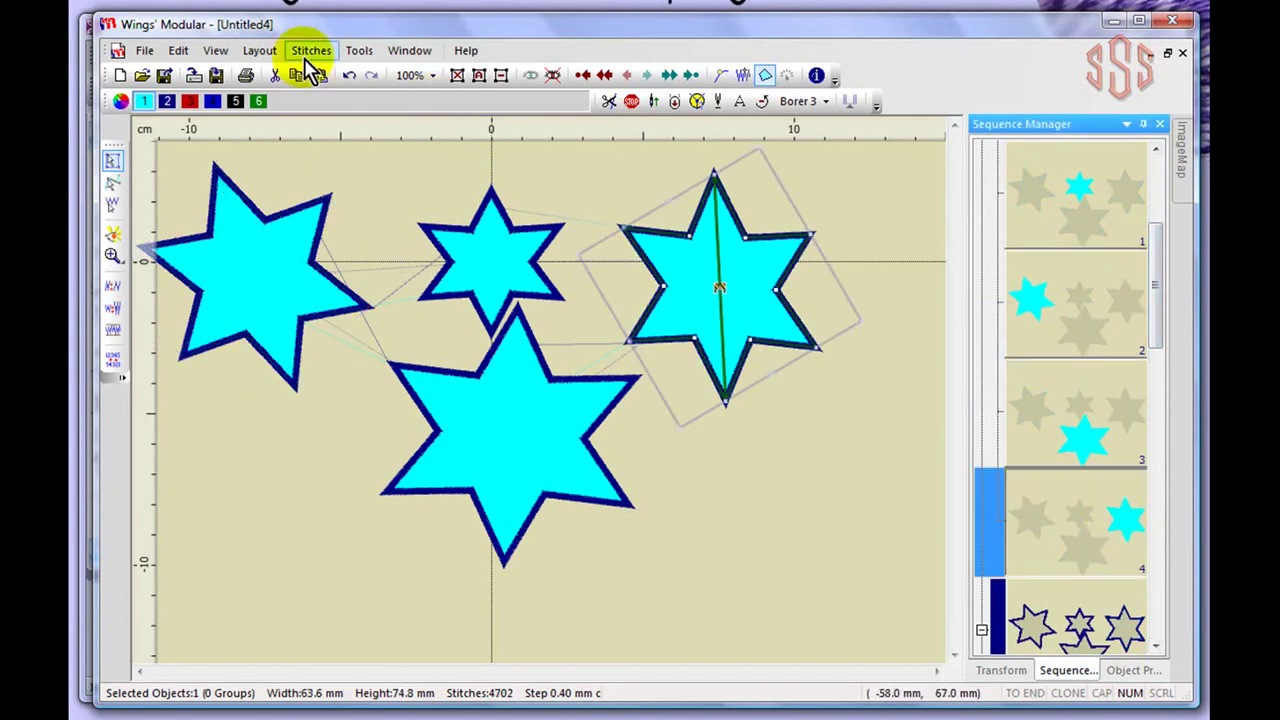
click(258, 50)
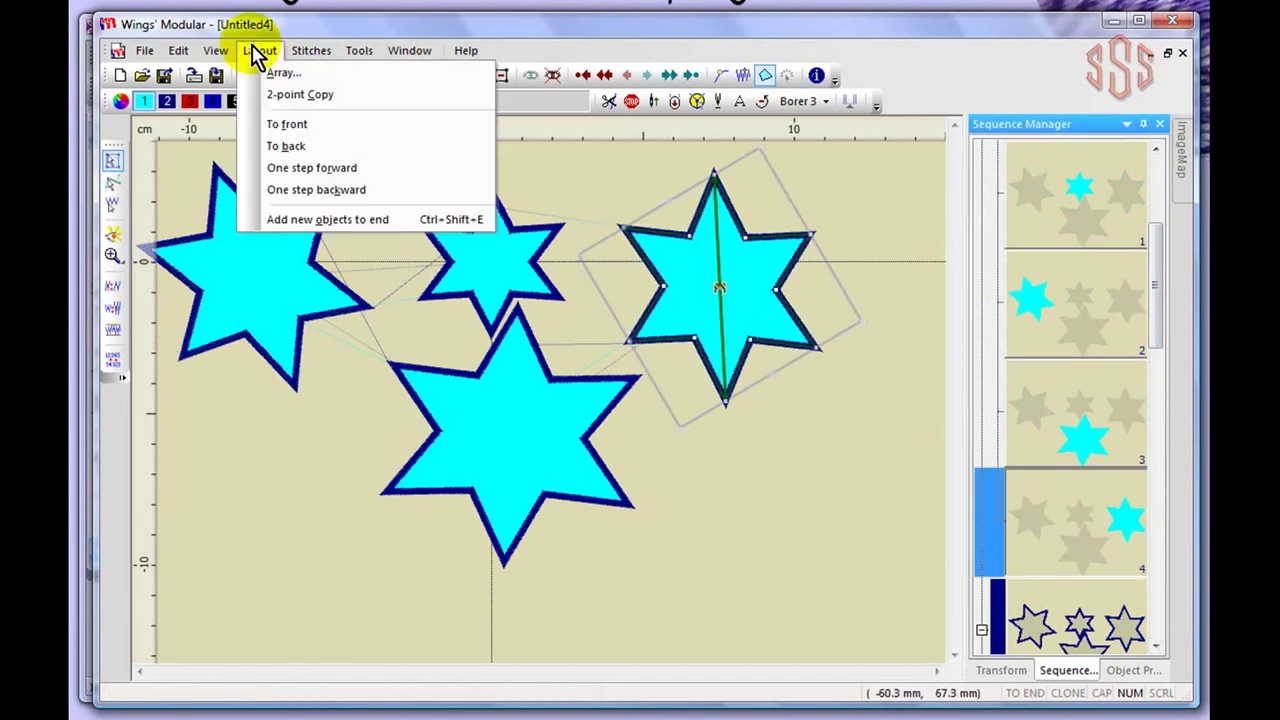
click(290, 124)
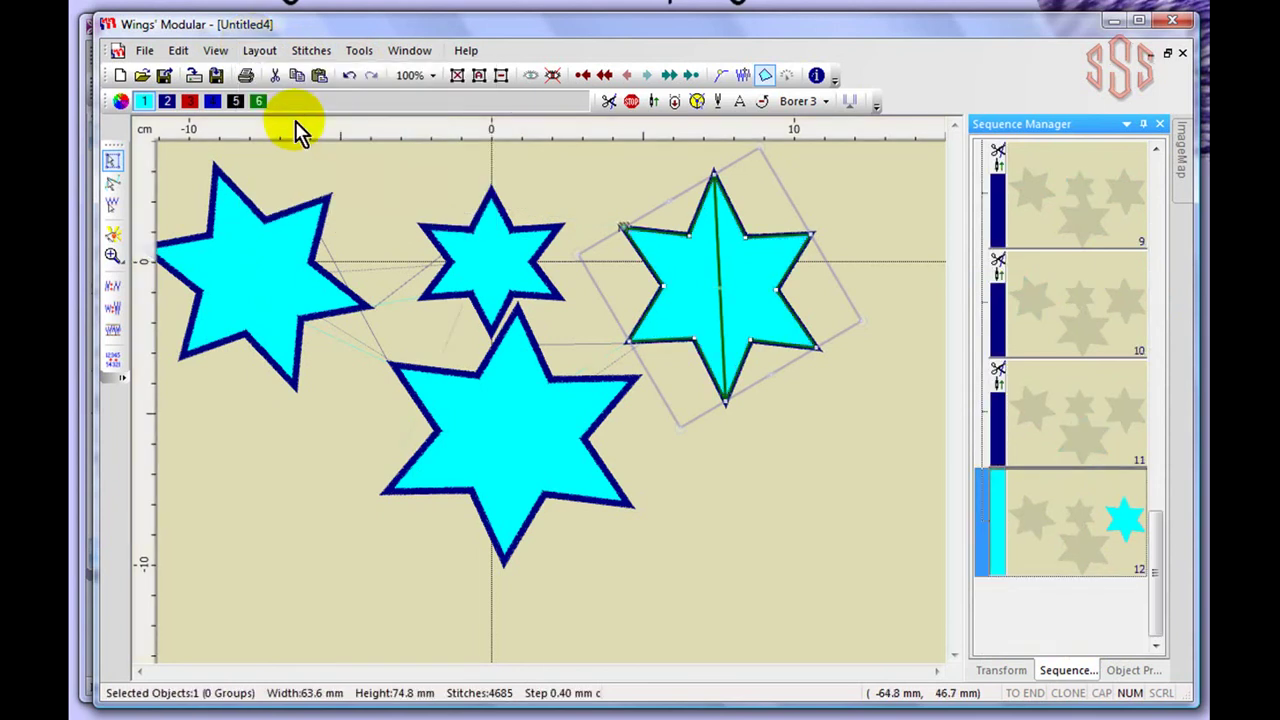
Select the right star's cyan fill and examine its place in the stitching sequence relative to the first objects.
click(884, 488)
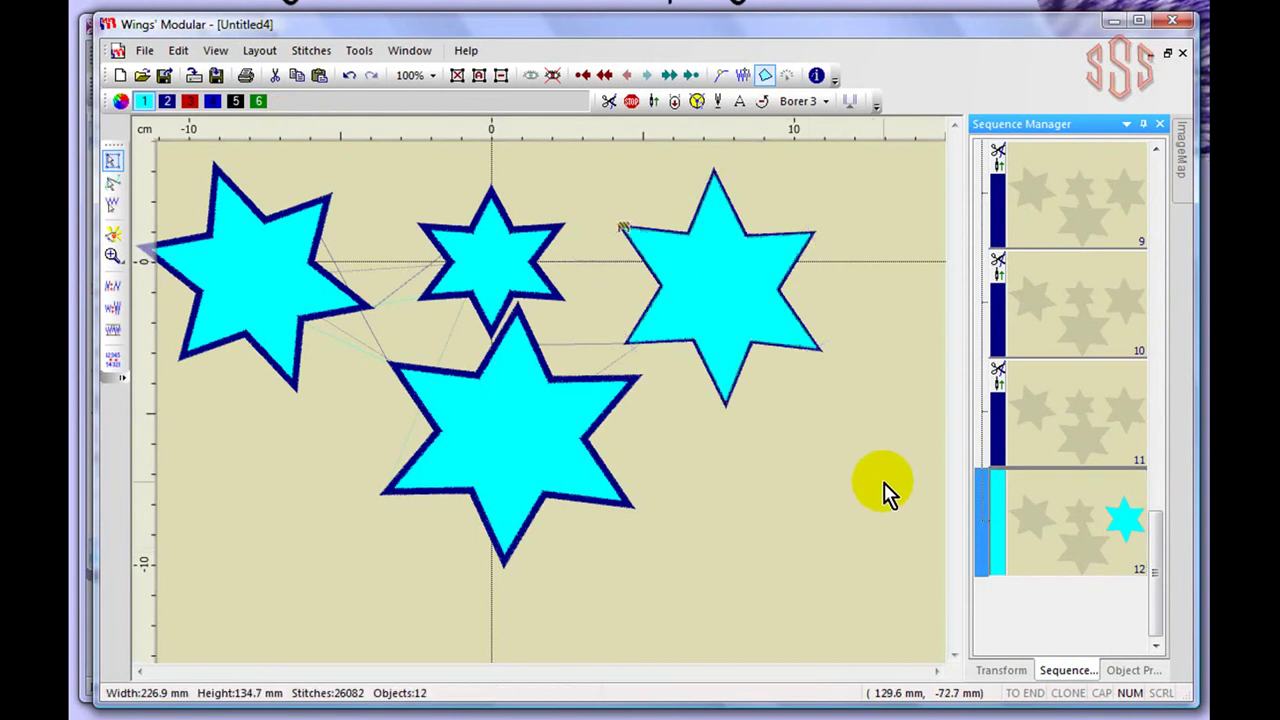
click(1126, 517)
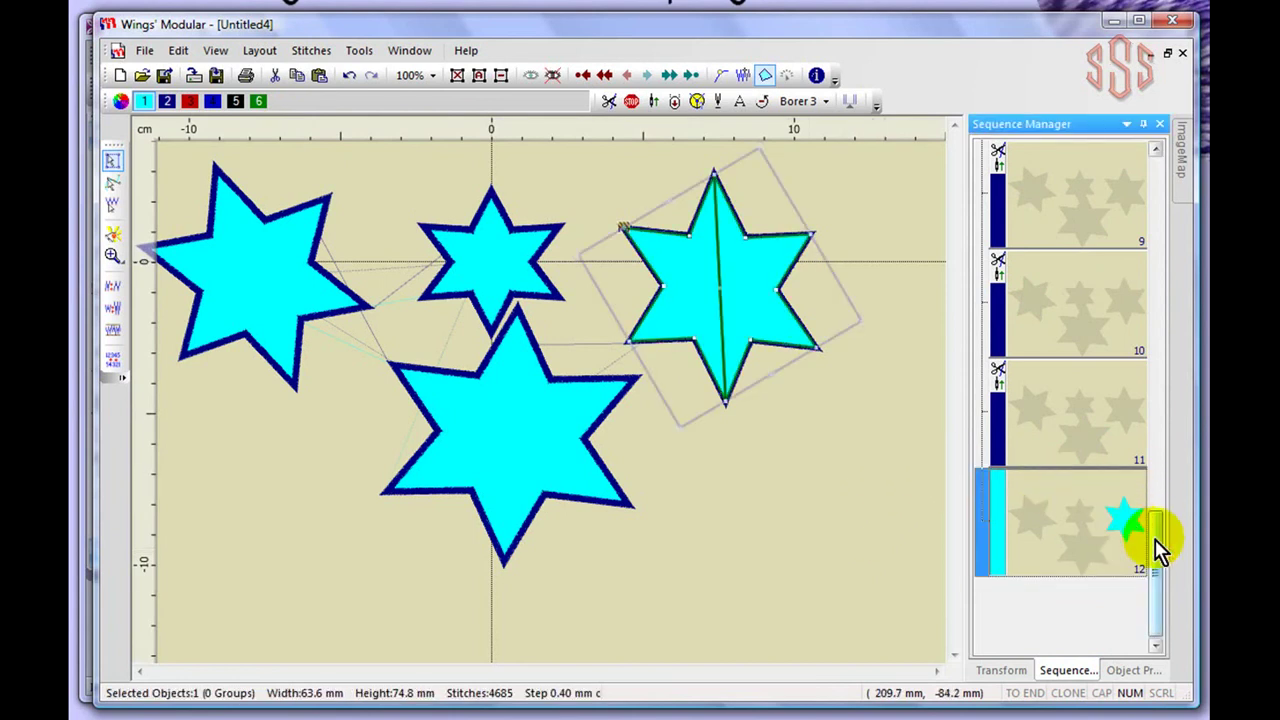
drag(1157, 549, 1160, 606)
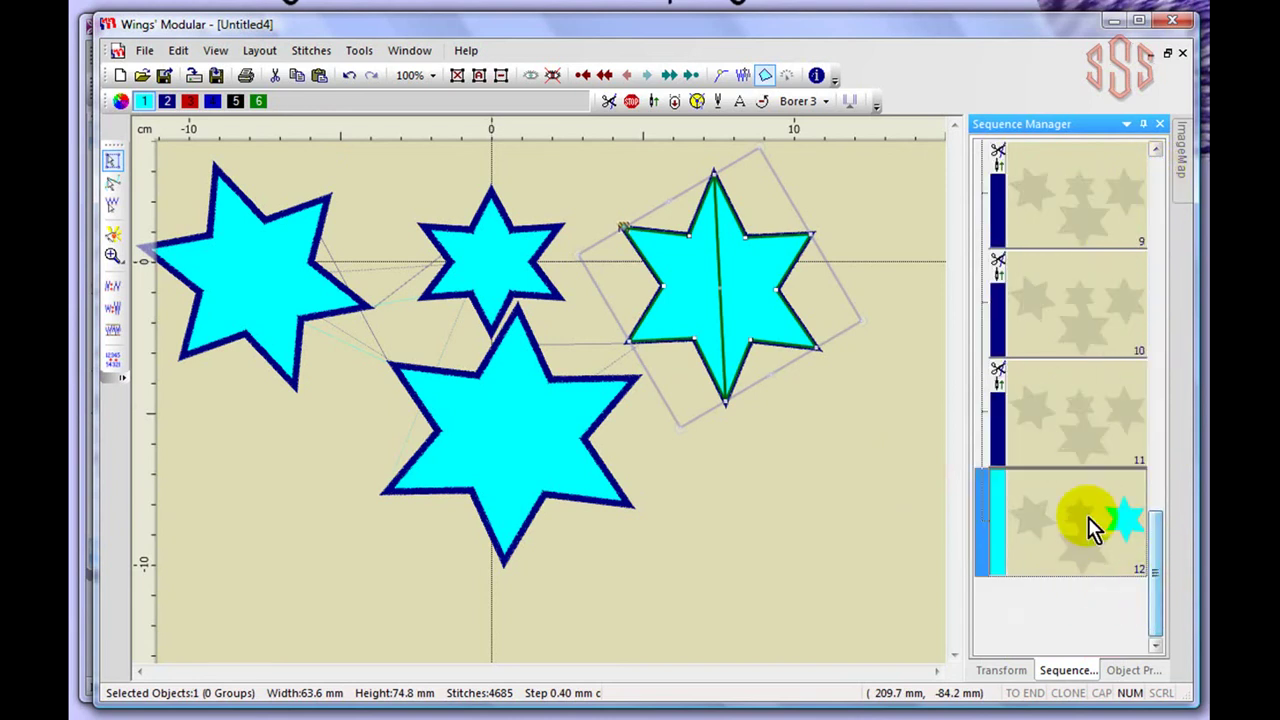
drag(1163, 546, 1135, 180)
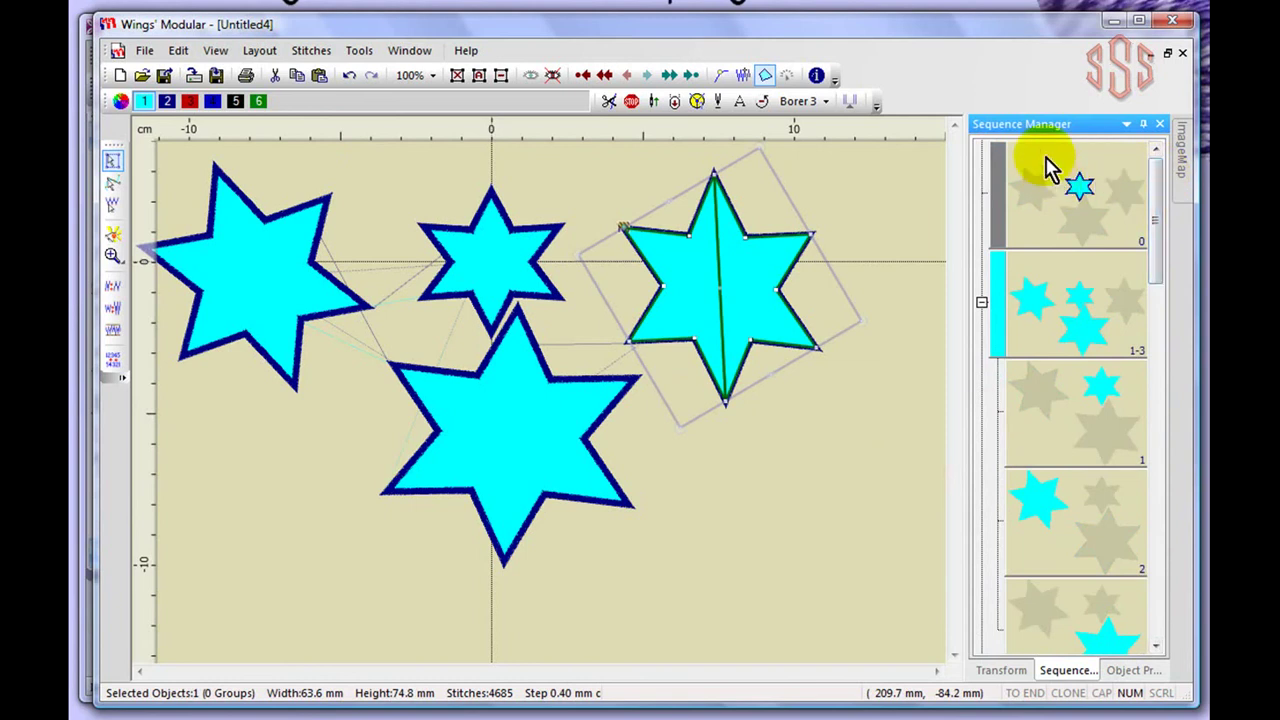
click(840, 475)
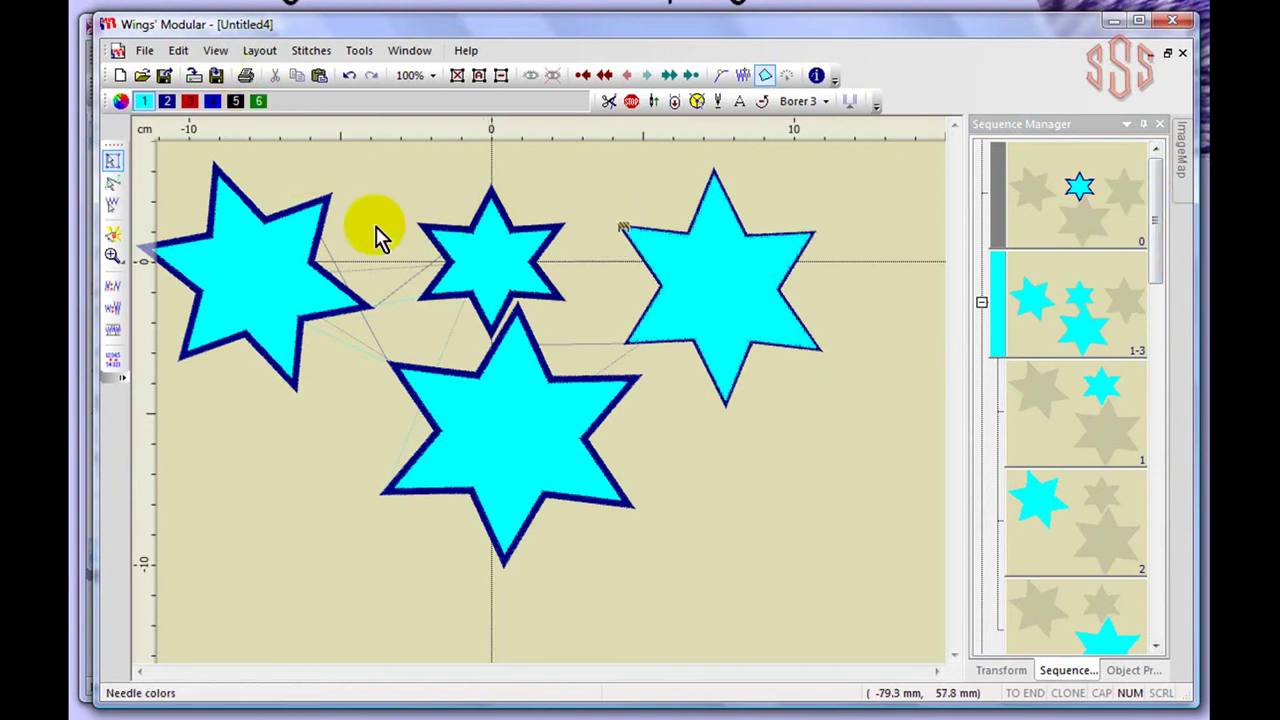
click(483, 250)
click(259, 52)
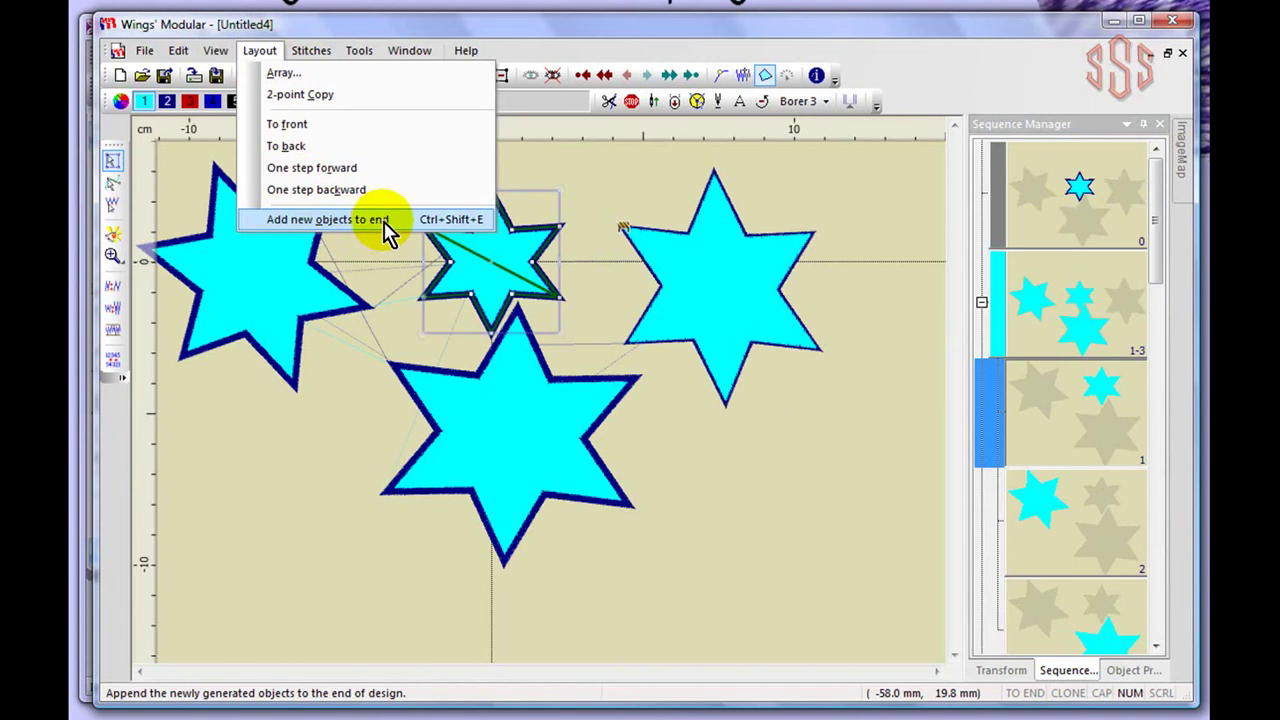
click(841, 213)
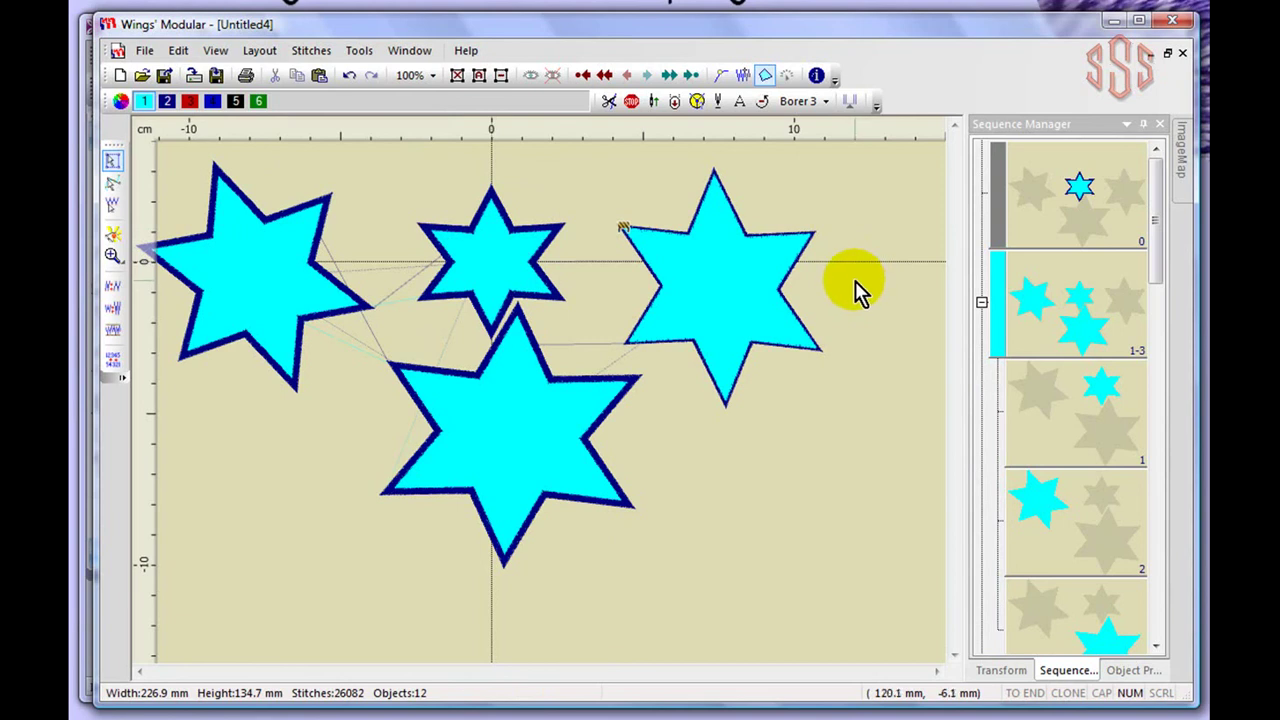
click(259, 51)
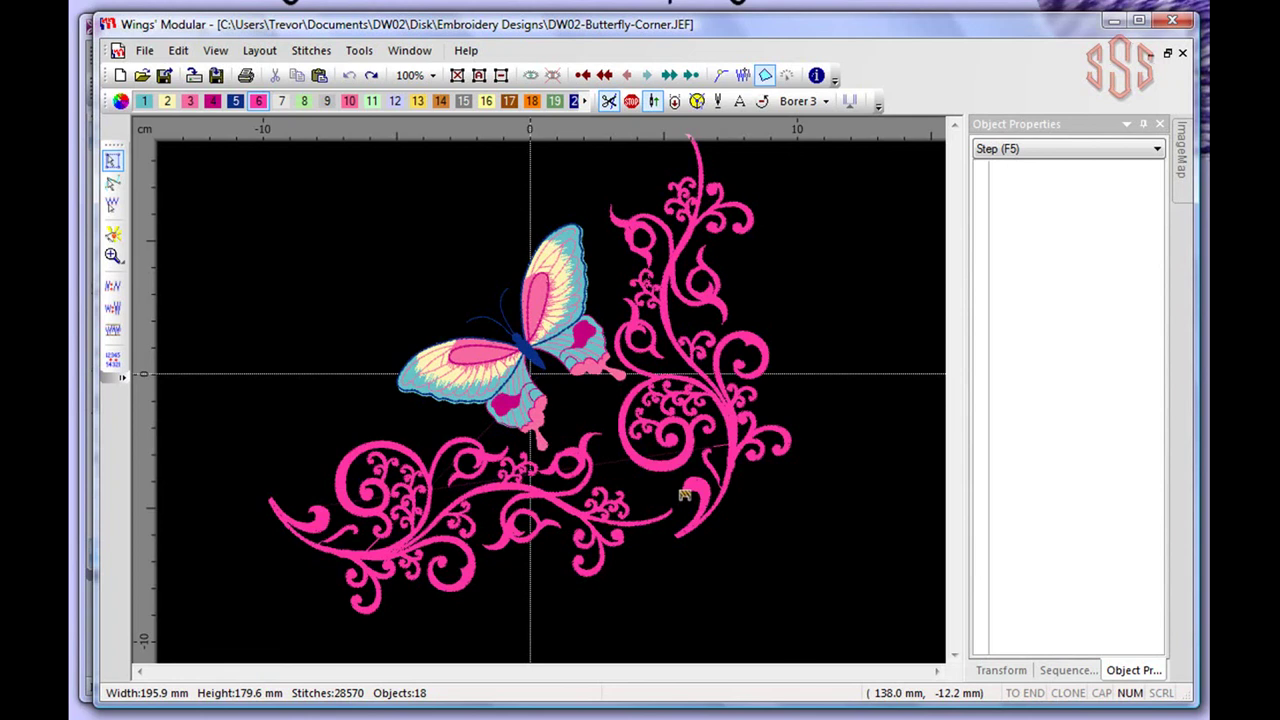
Remove all small stitches from 0.0 to 0.4 mm across the whole butterfly design.
click(310, 50)
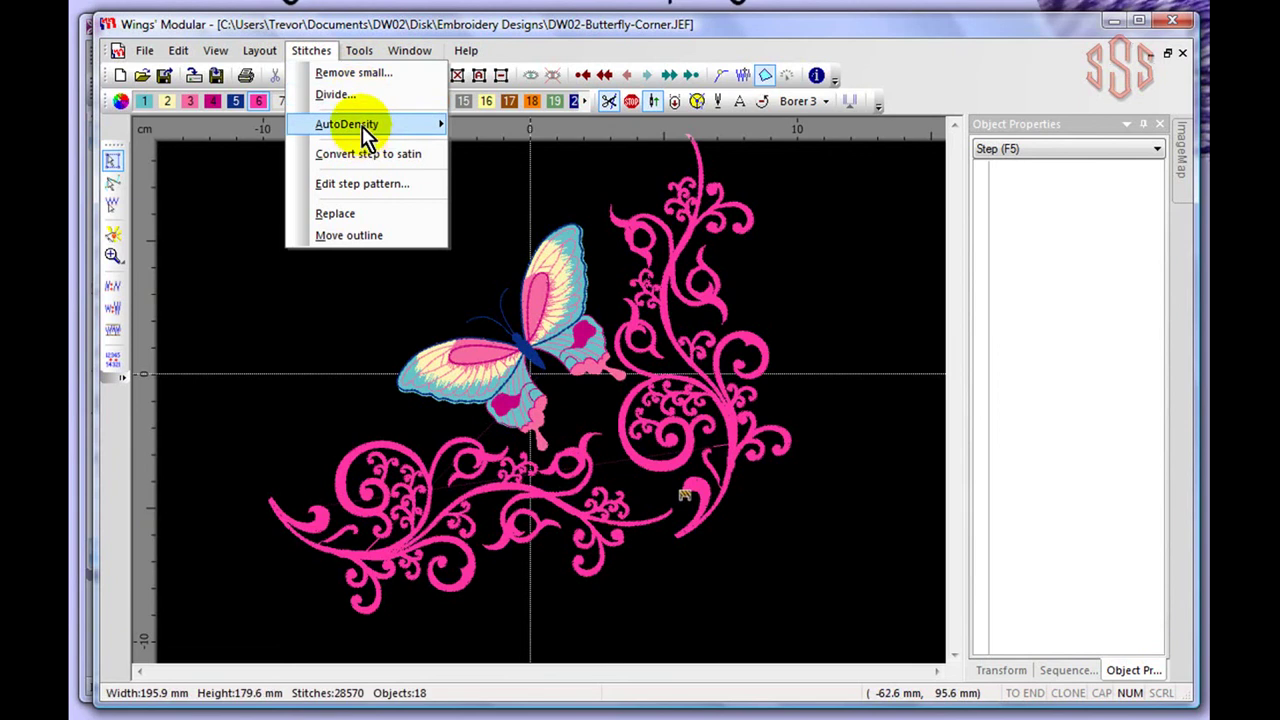
mouse_move(363, 130)
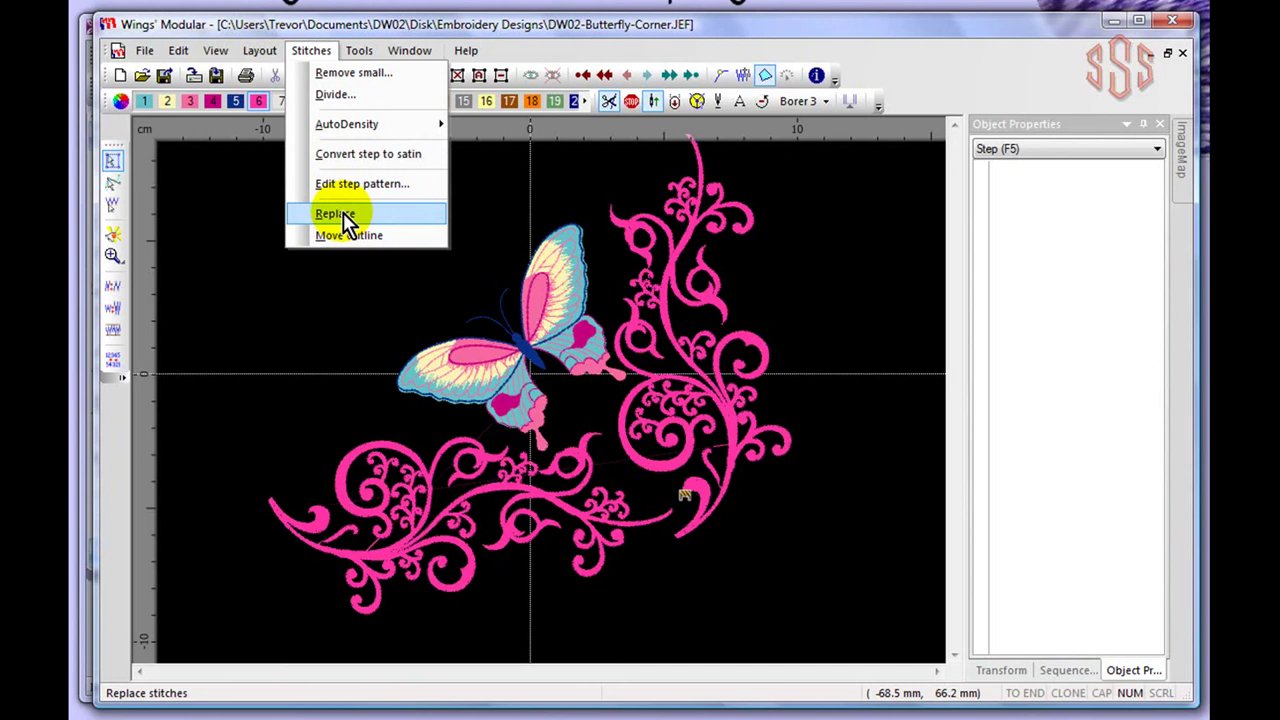
click(330, 72)
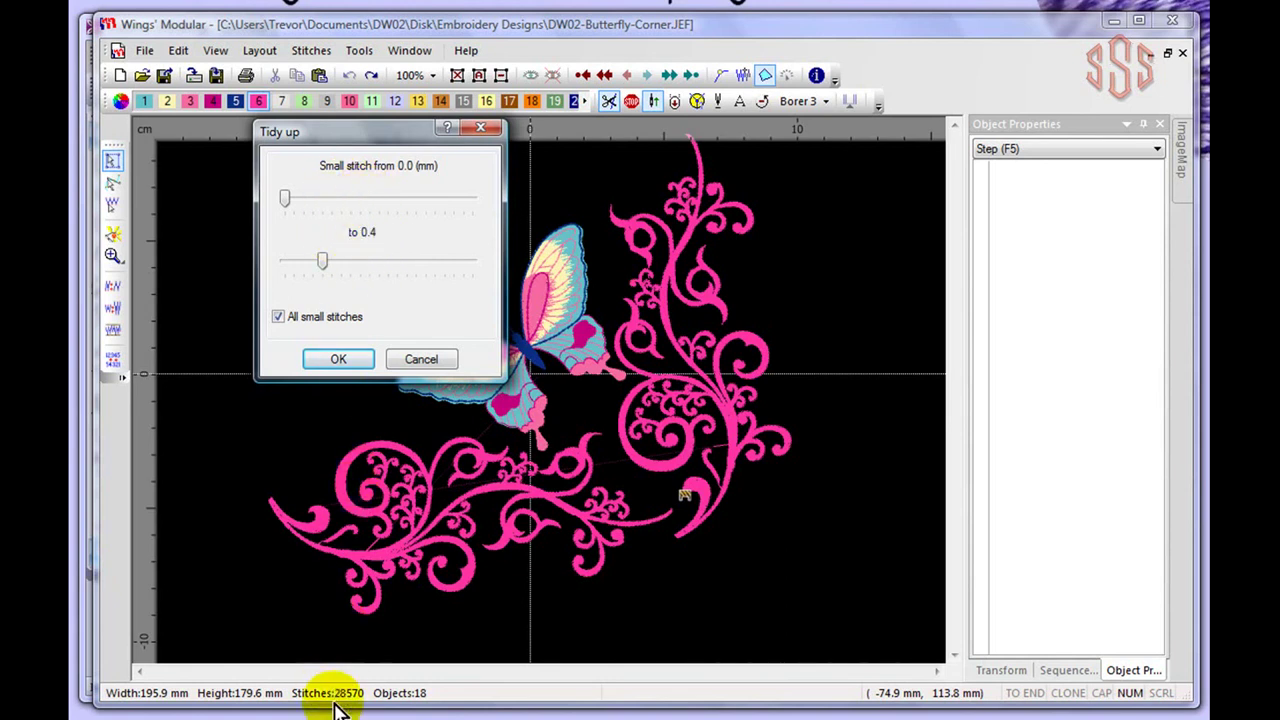
click(345, 362)
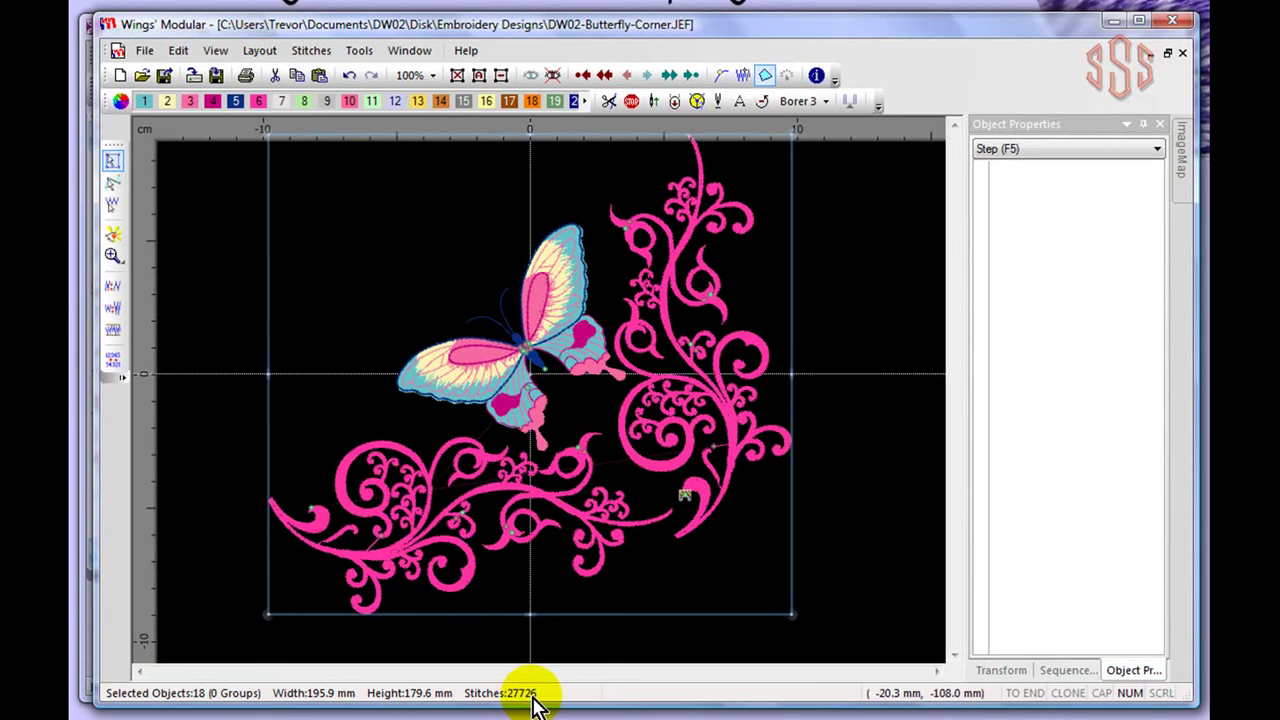
click(228, 268)
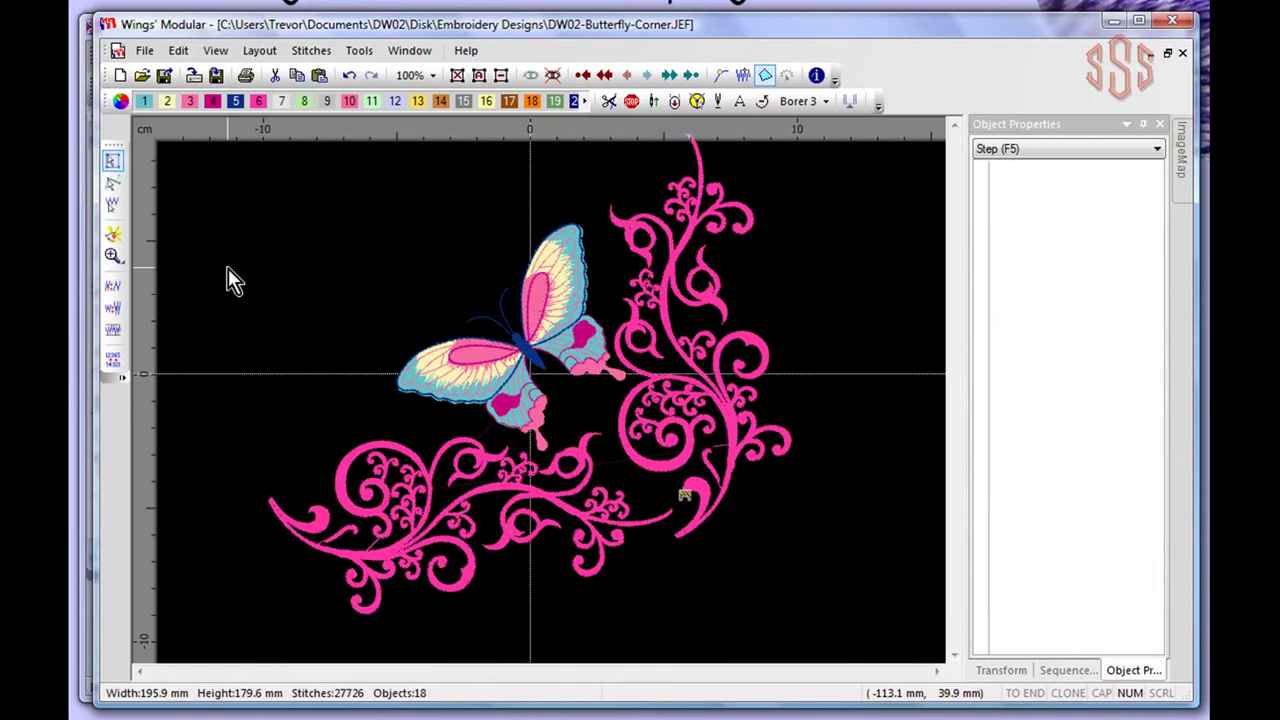
Select the lower-left pink flourish, display its stitch points, and examine the stitches around its large curl.
click(309, 52)
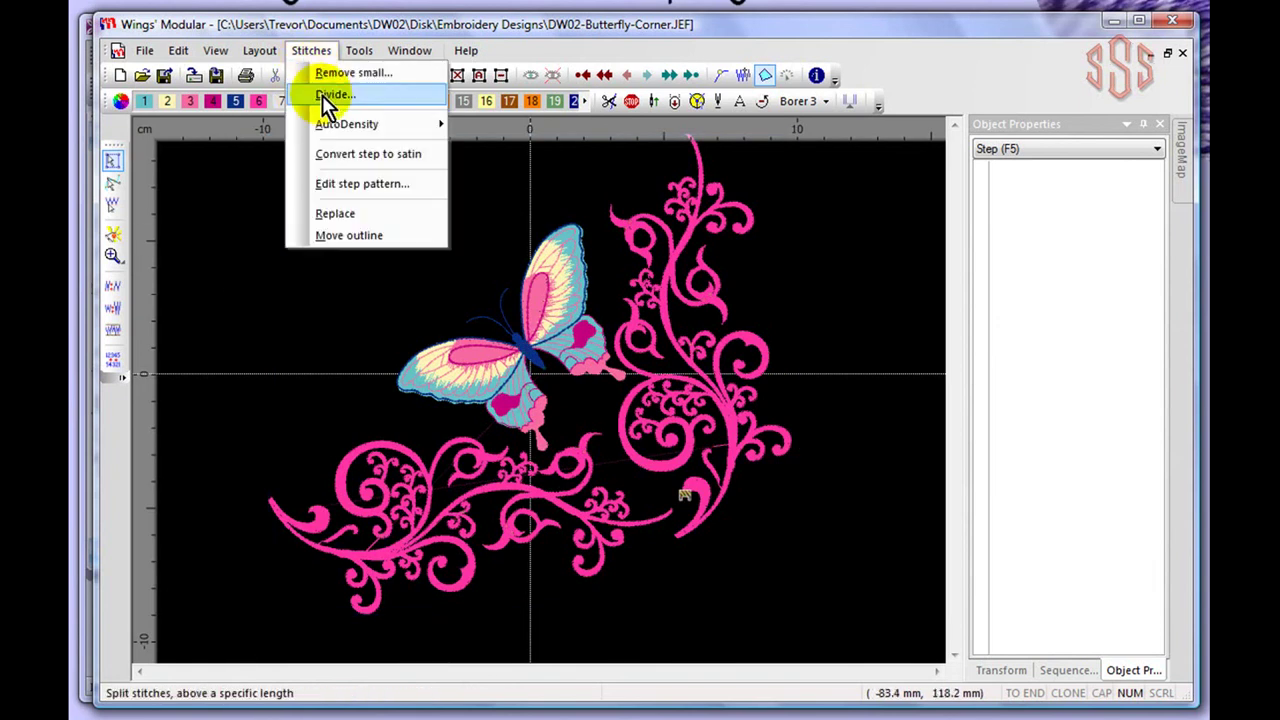
click(249, 318)
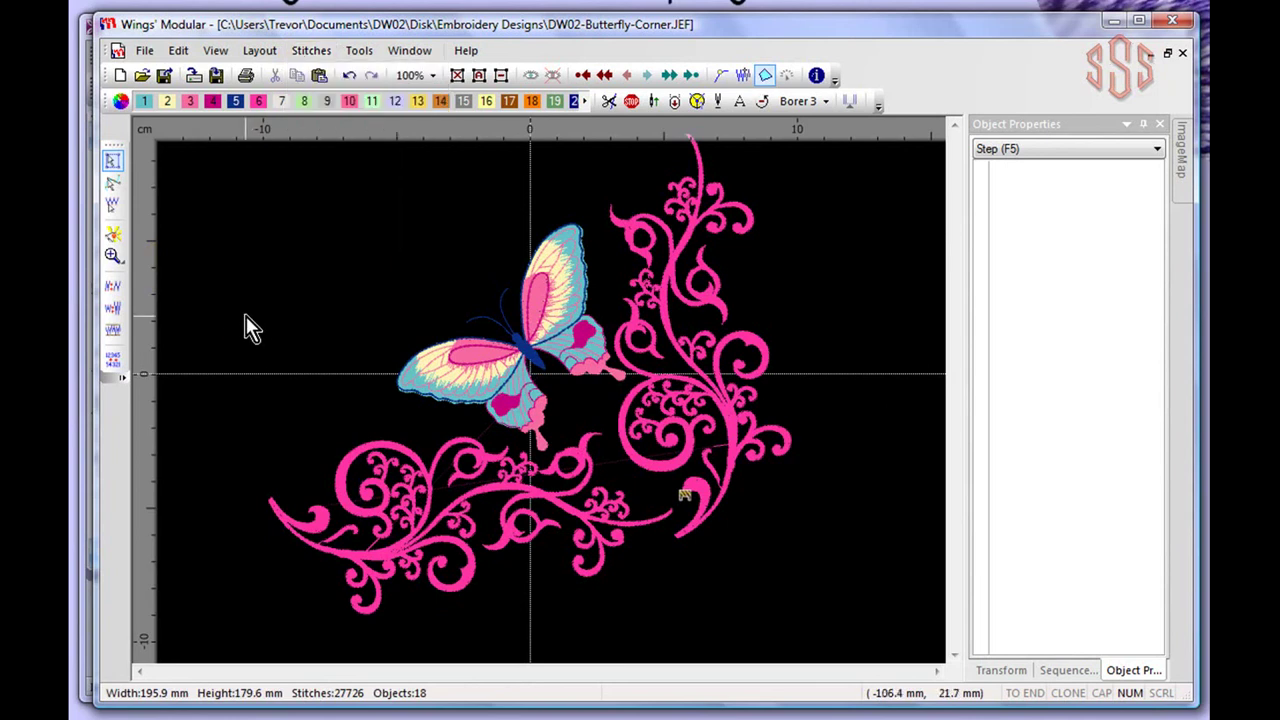
click(352, 508)
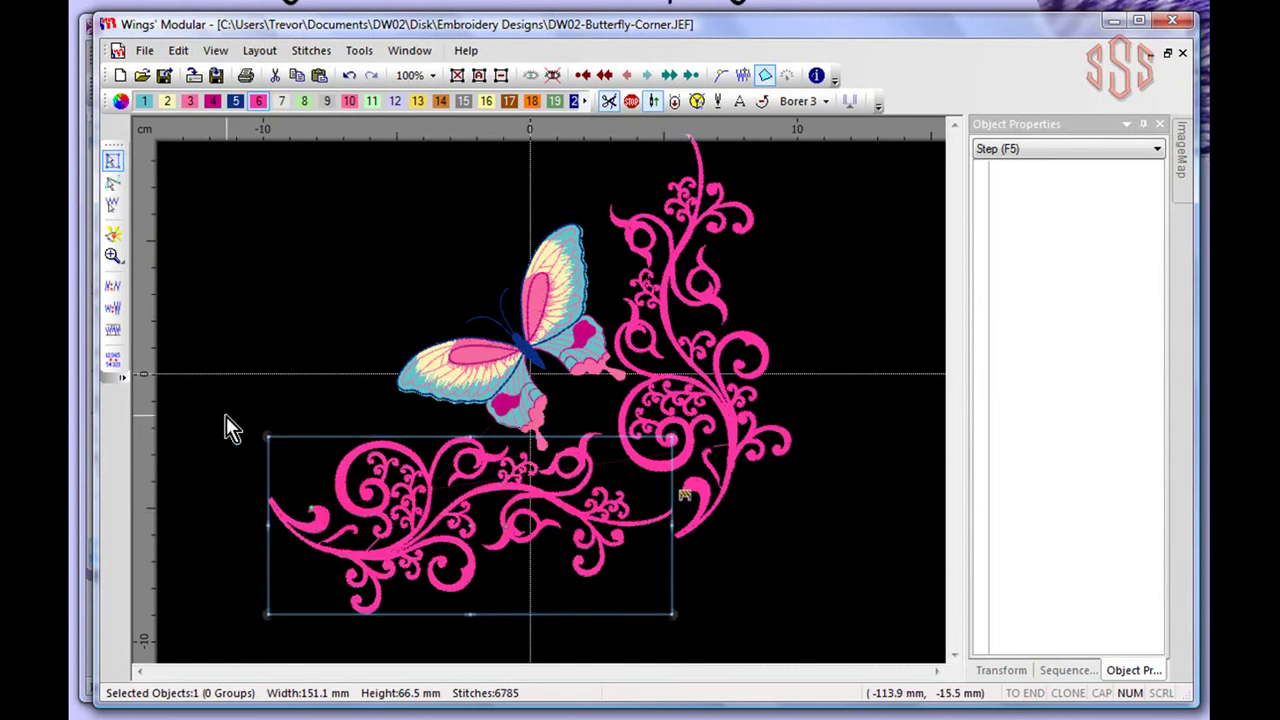
scroll(337, 497, up, 3)
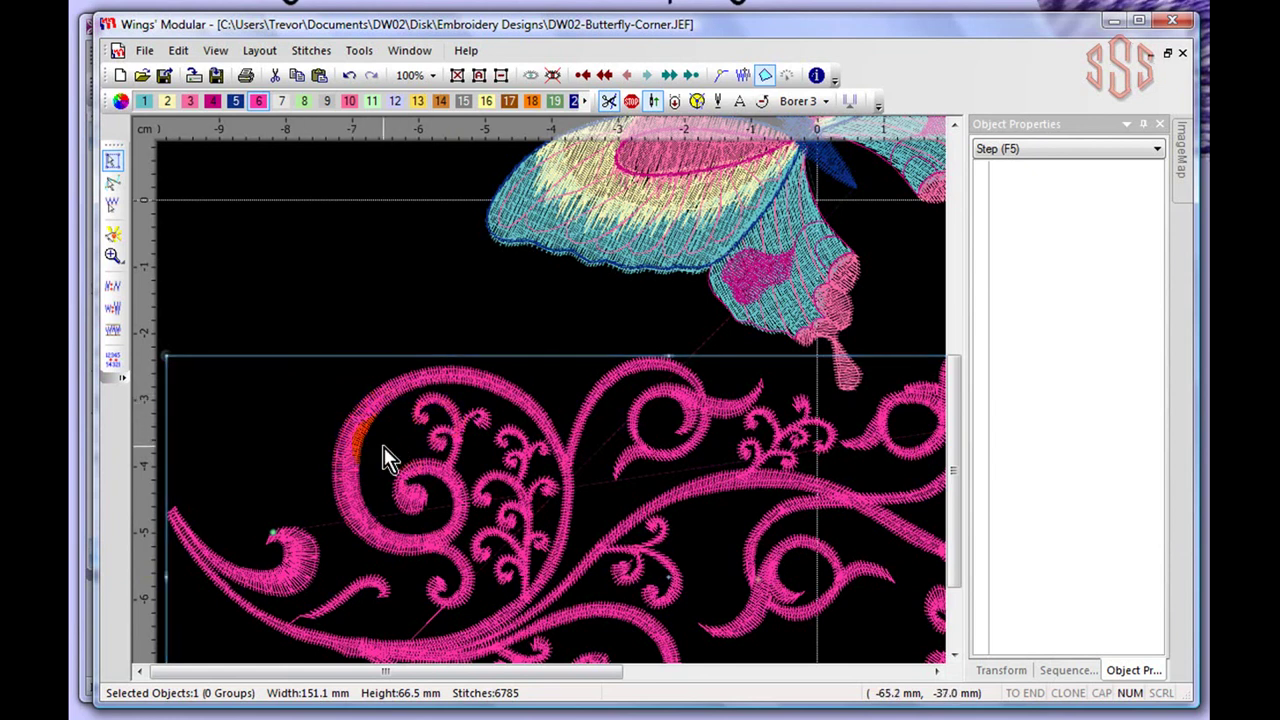
scroll(388, 458, up, 2)
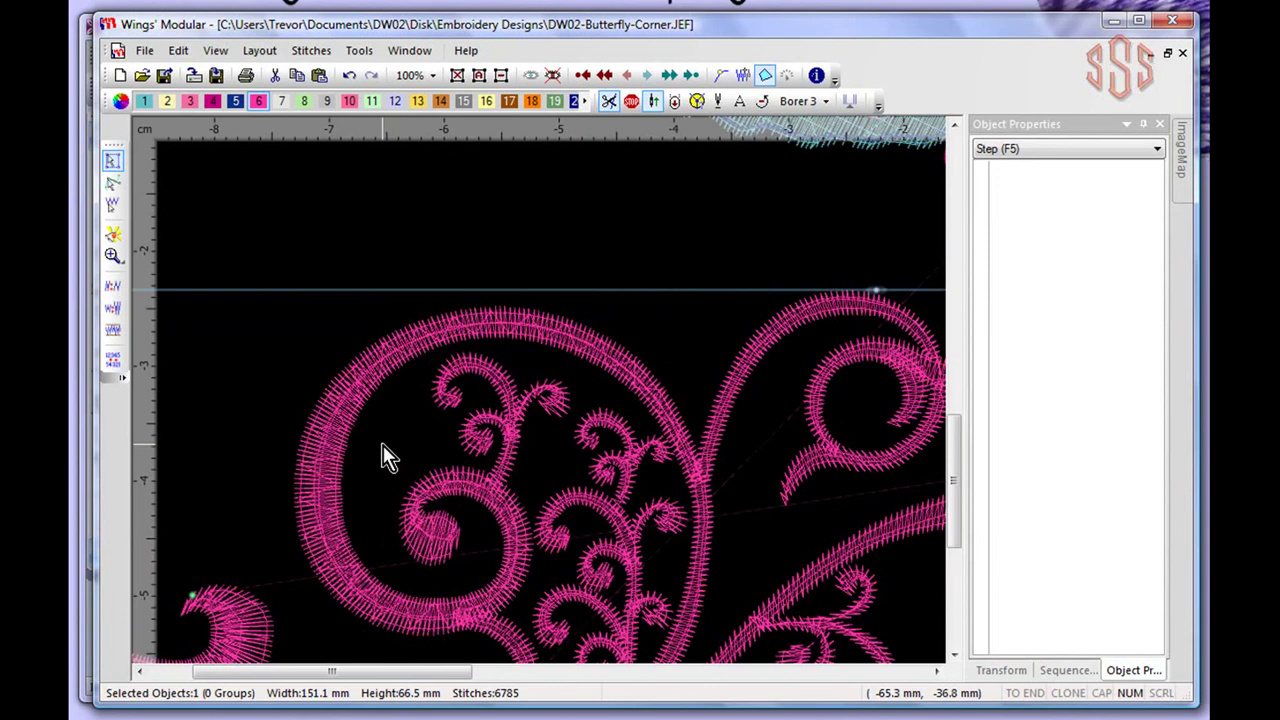
click(720, 76)
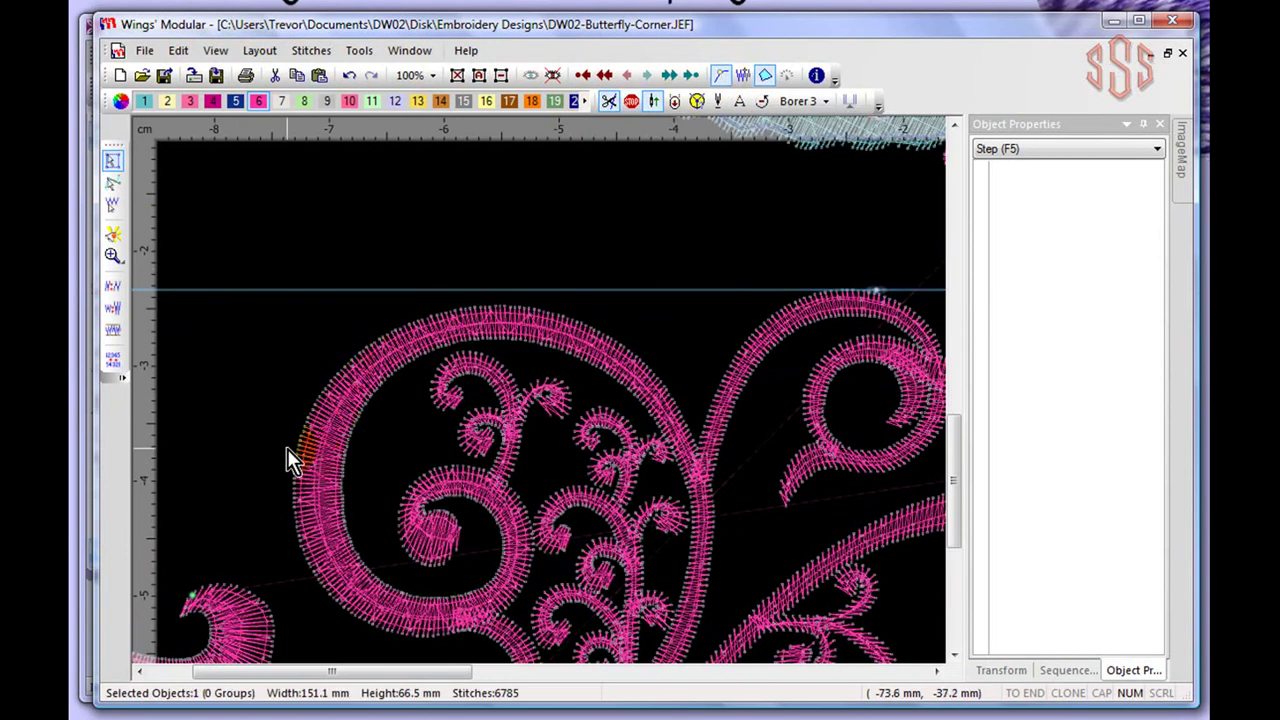
scroll(284, 449, up, 4)
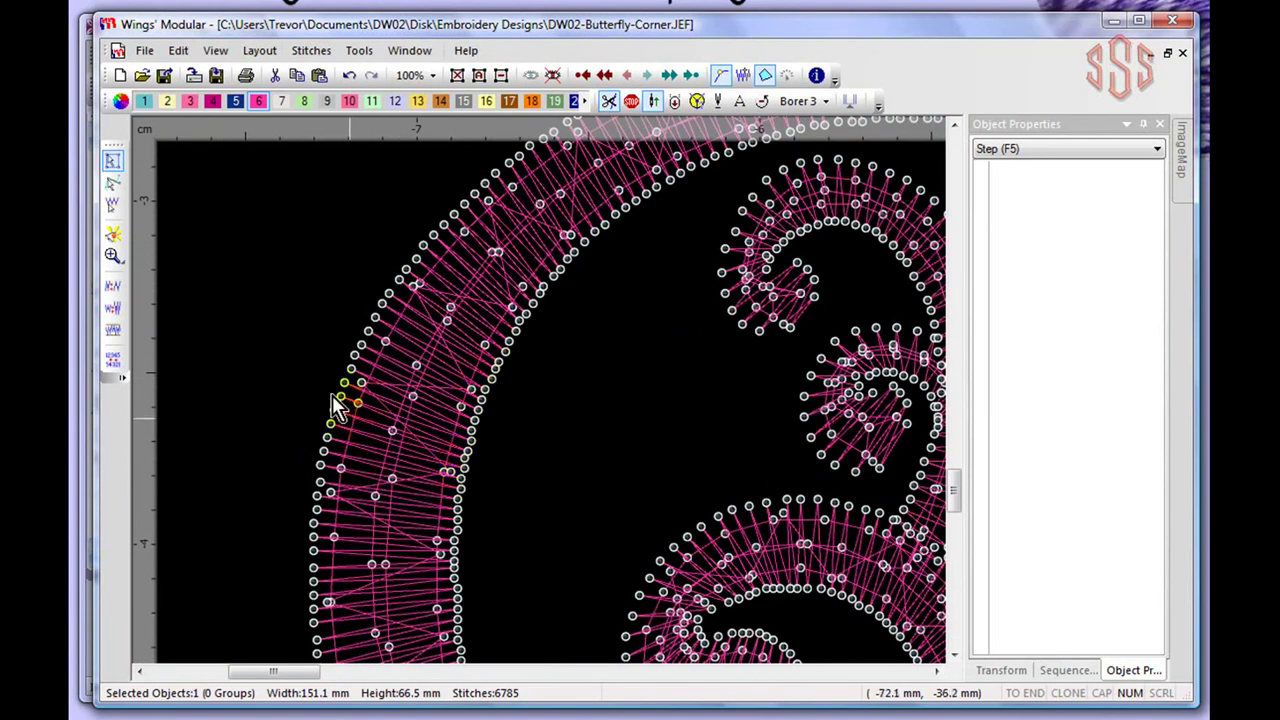
scroll(557, 450, down, 2)
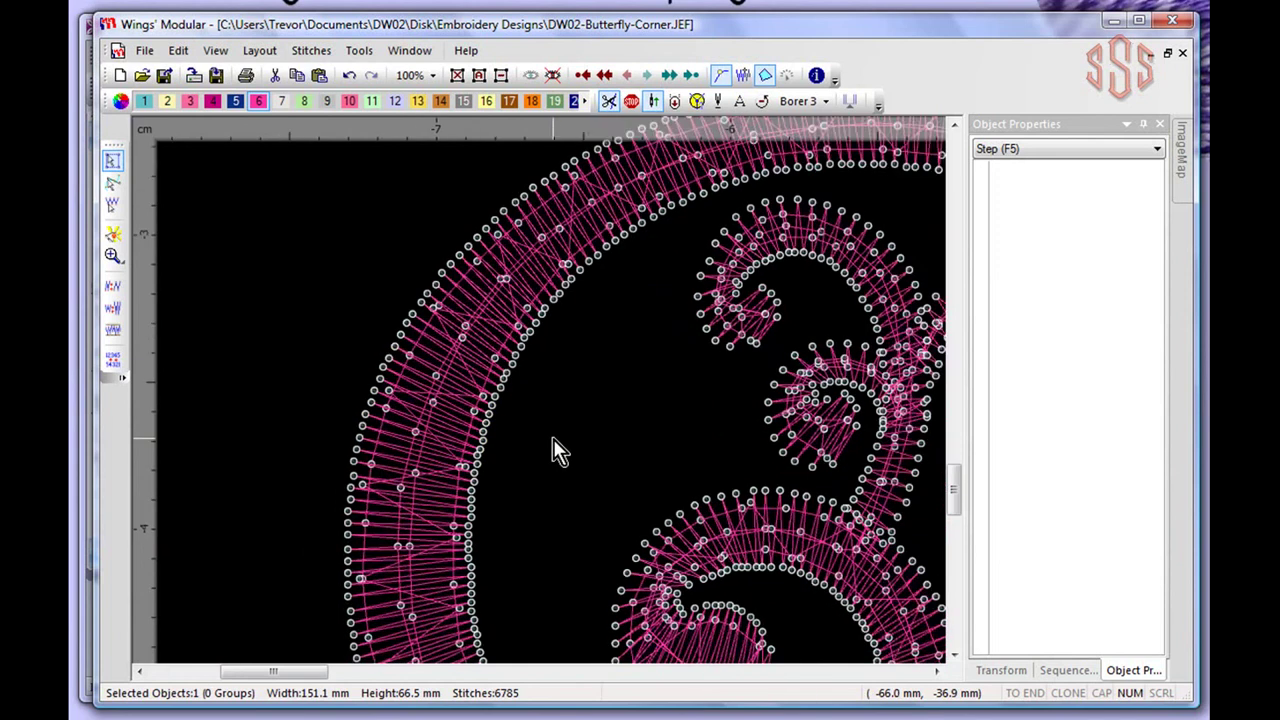
drag(950, 486, 954, 498)
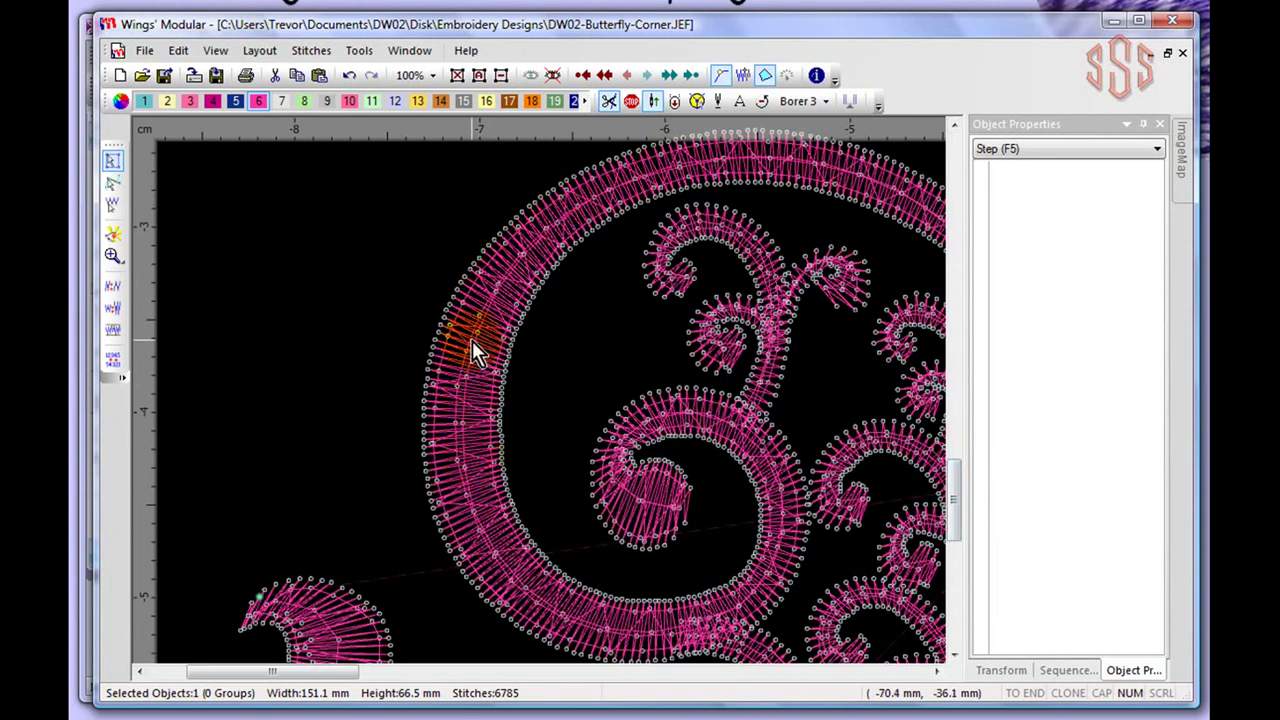
scroll(364, 254, down, 2)
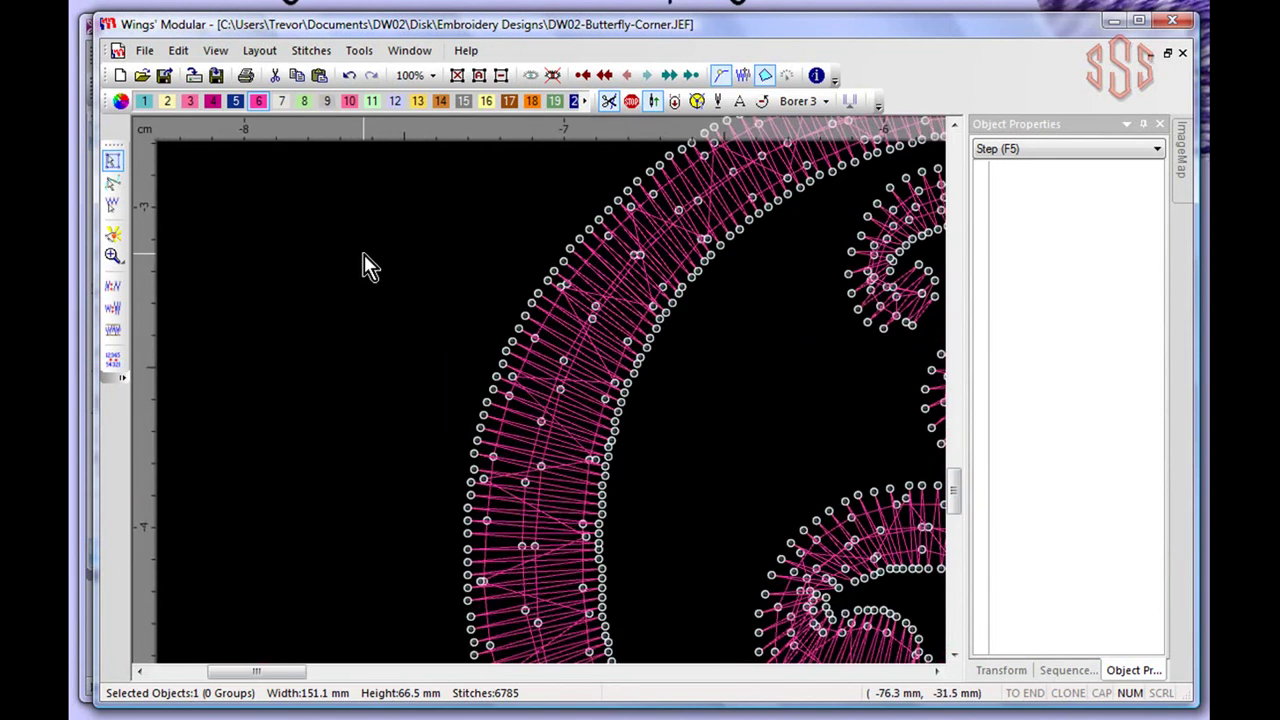
scroll(364, 254, down, 3)
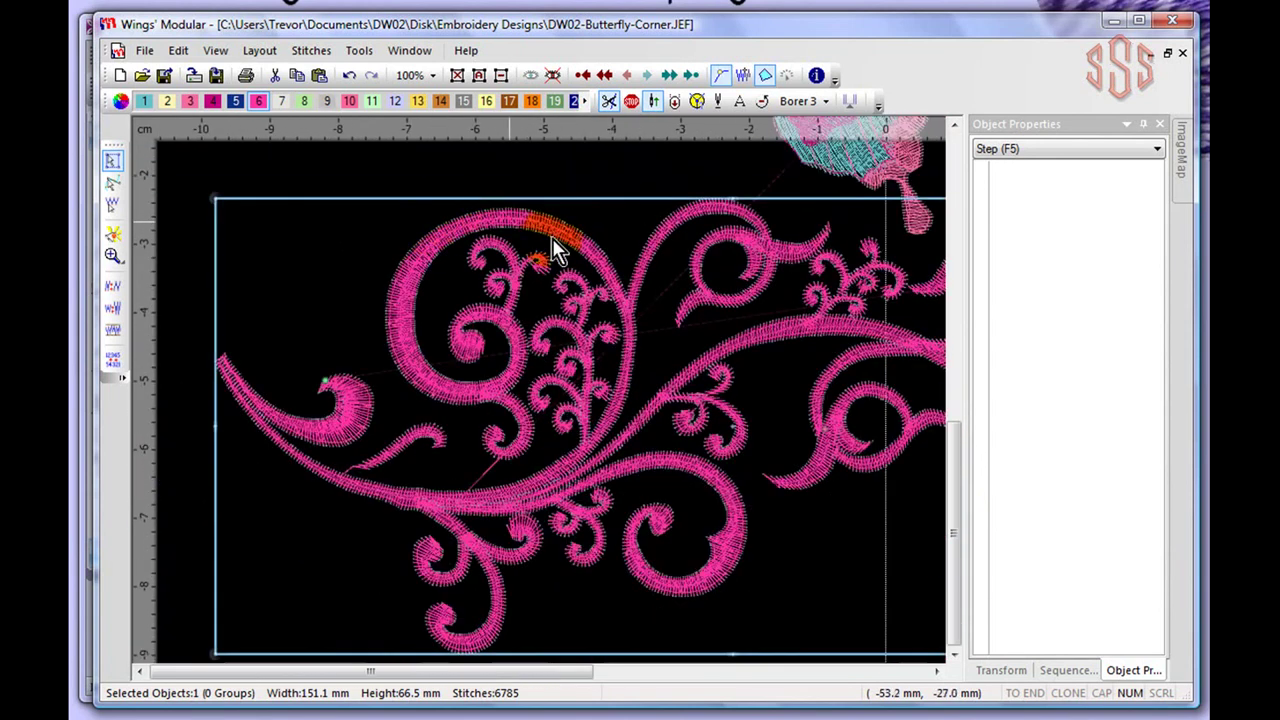
Split the selected flourish's stitches from a length of 3.0 mm into equal pieces.
click(310, 51)
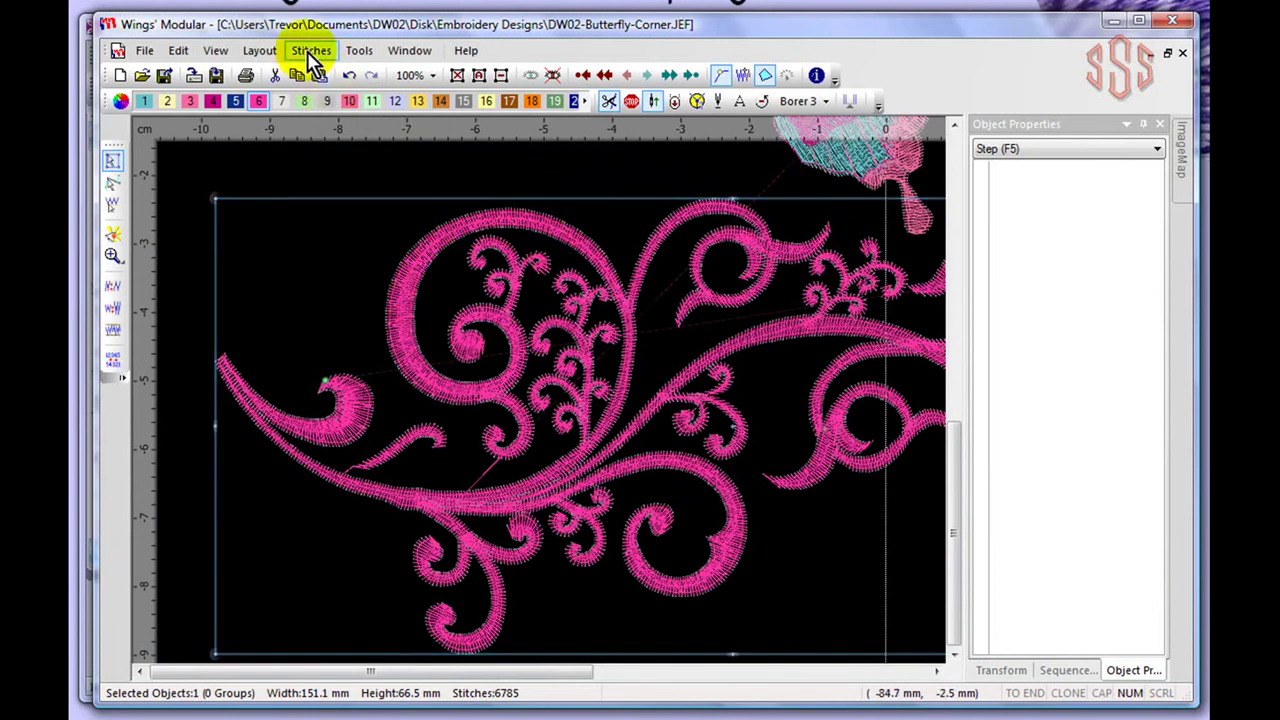
click(316, 96)
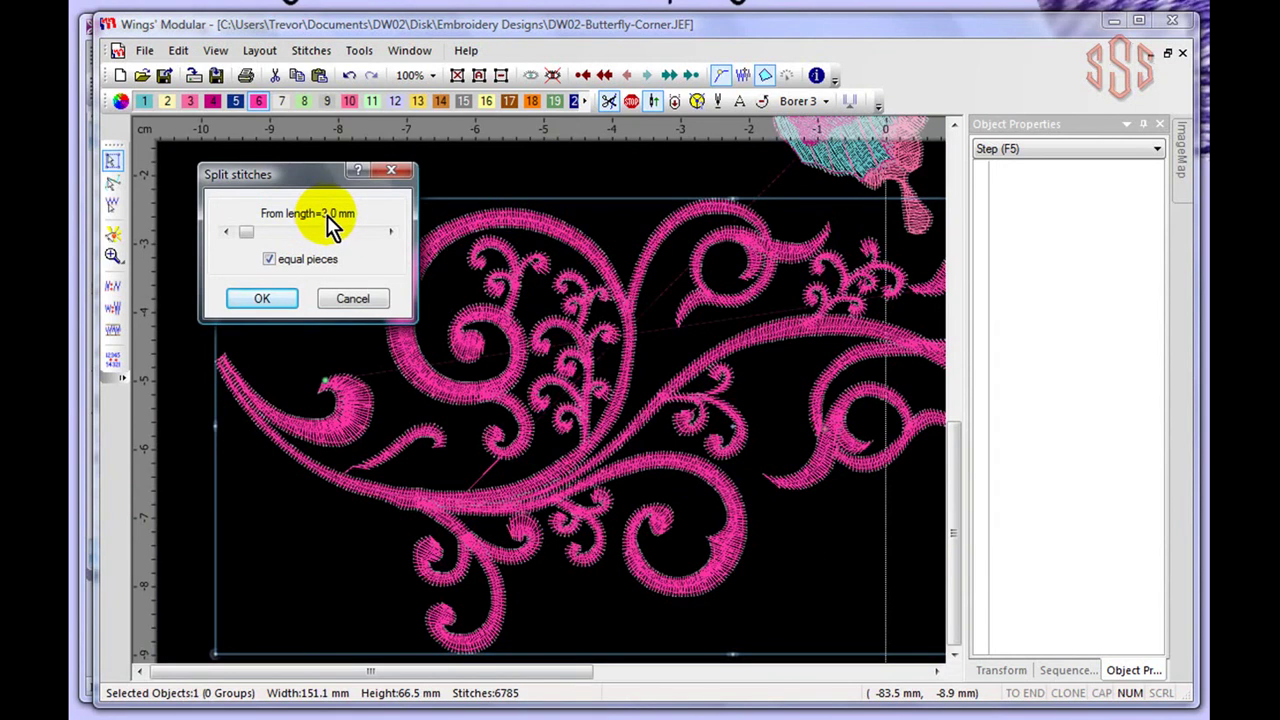
click(274, 266)
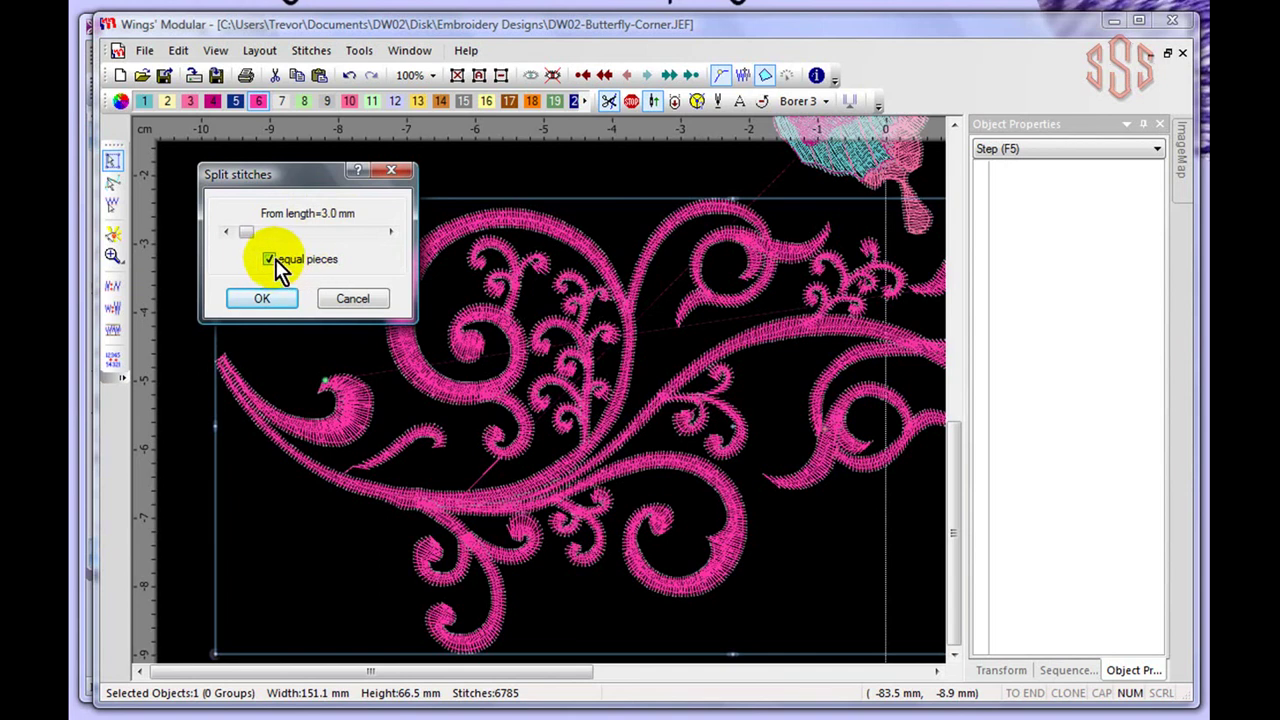
click(270, 260)
click(263, 299)
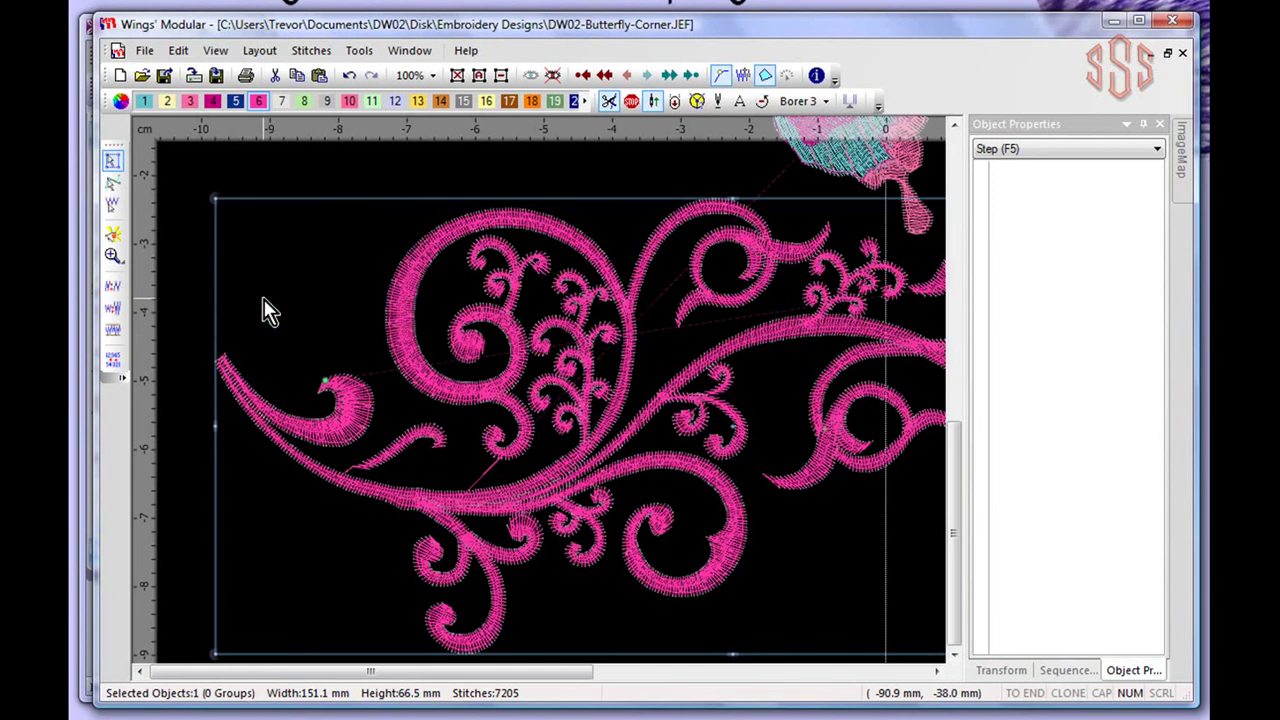
Undo and redo the stitch split to compare the stitch points along the large curl with and without it.
scroll(410, 318, up, 2)
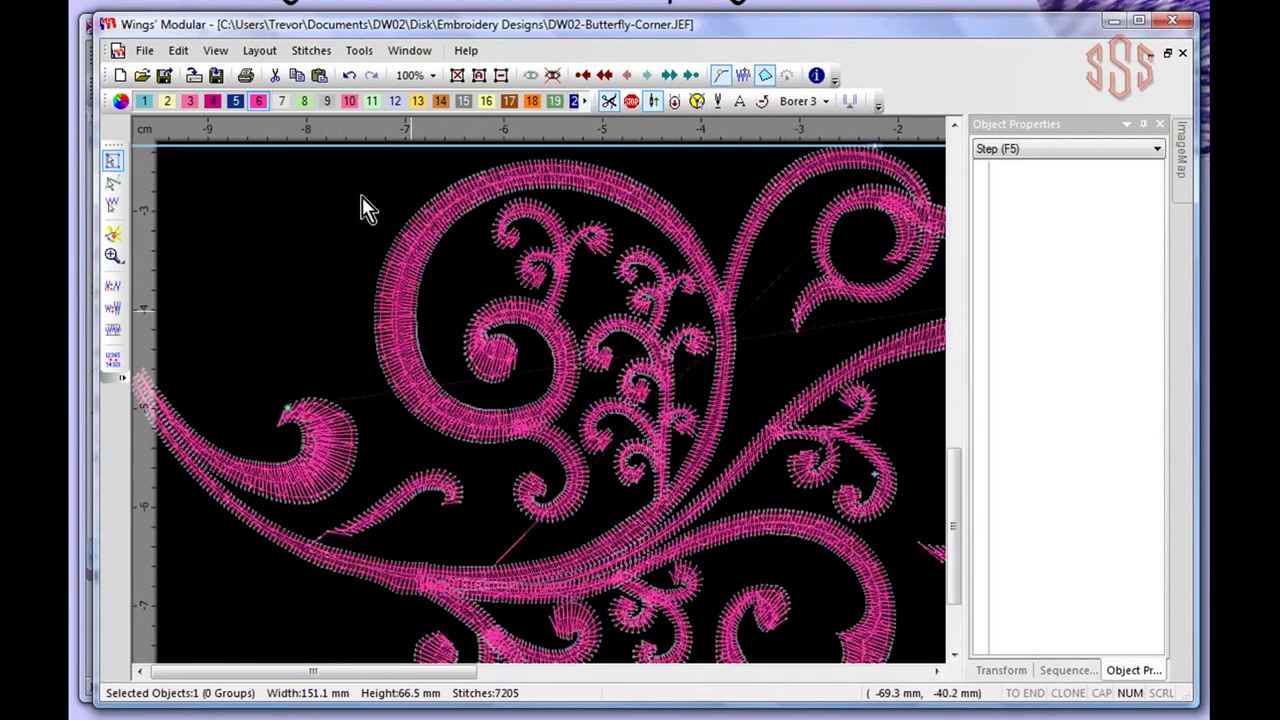
click(348, 76)
click(370, 76)
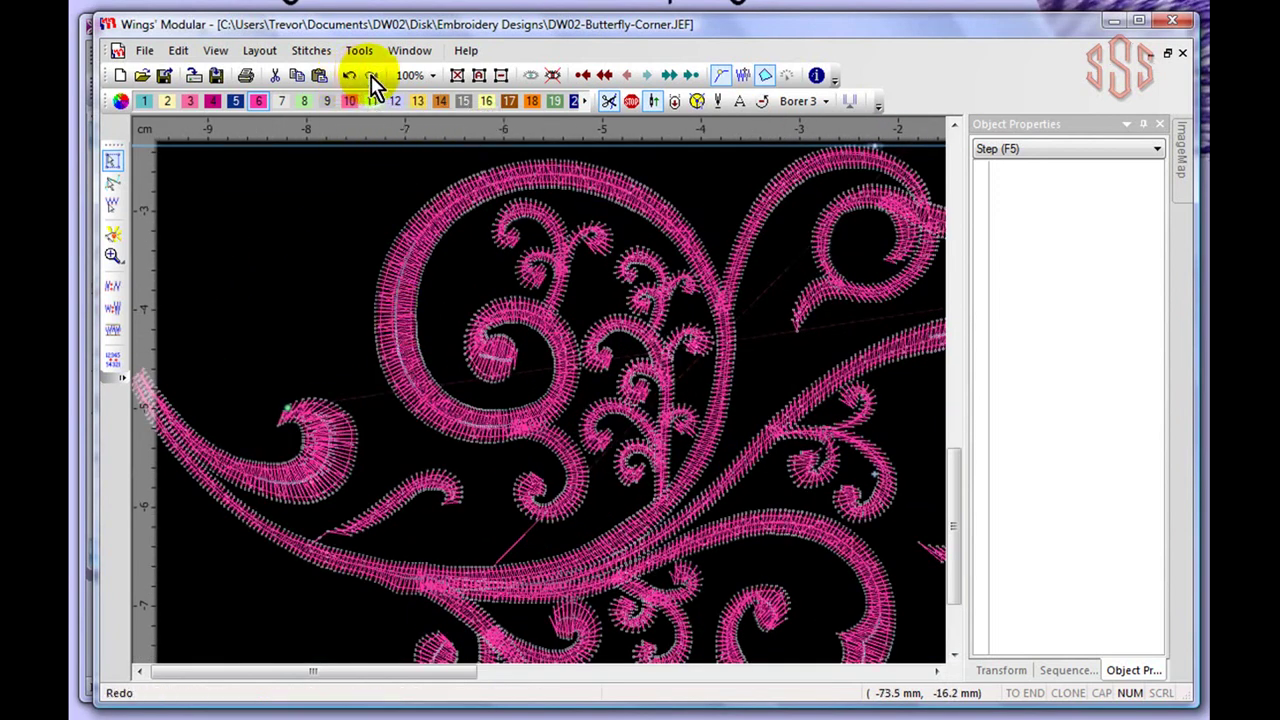
click(394, 334)
scroll(395, 335, up, 2)
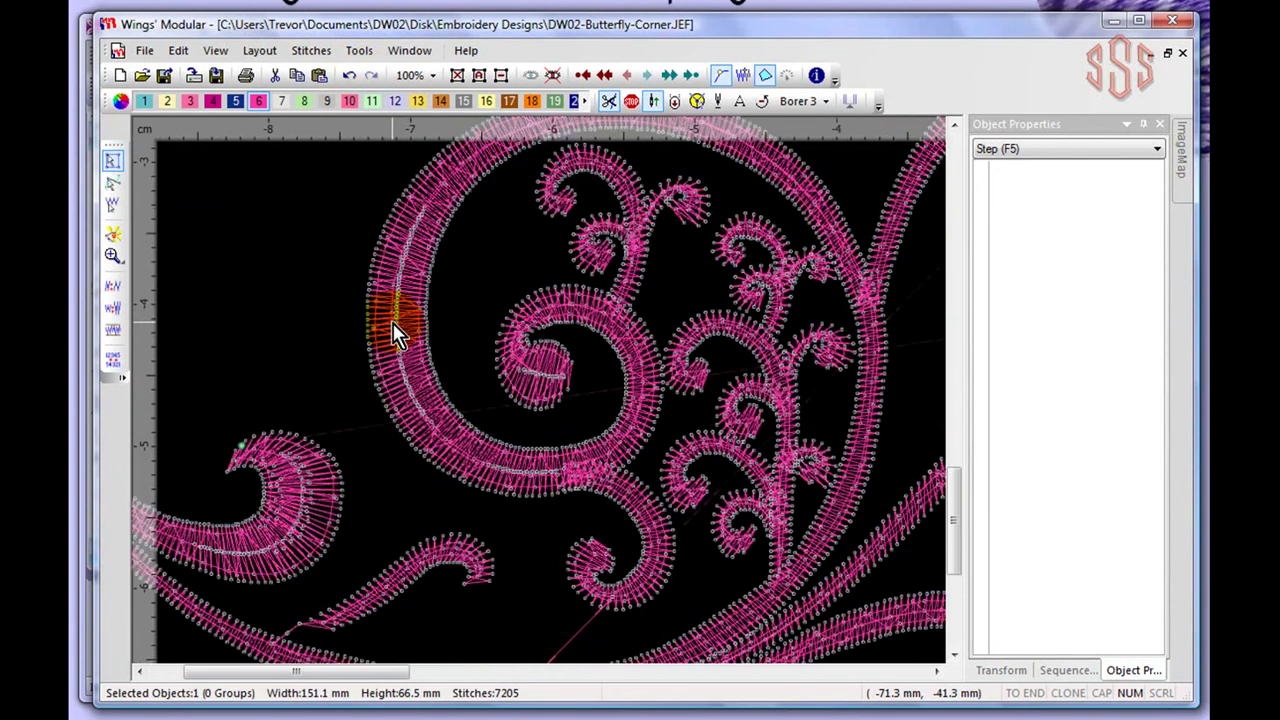
scroll(394, 334, up, 2)
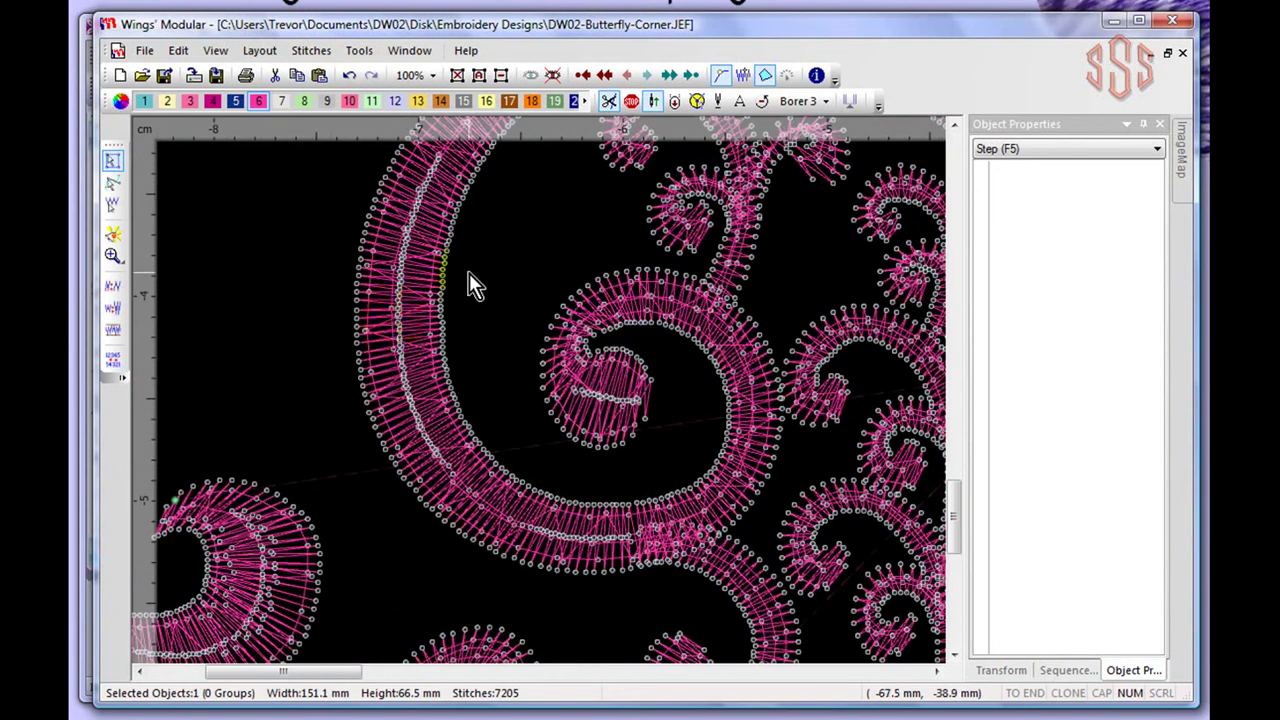
scroll(469, 273, down, 1)
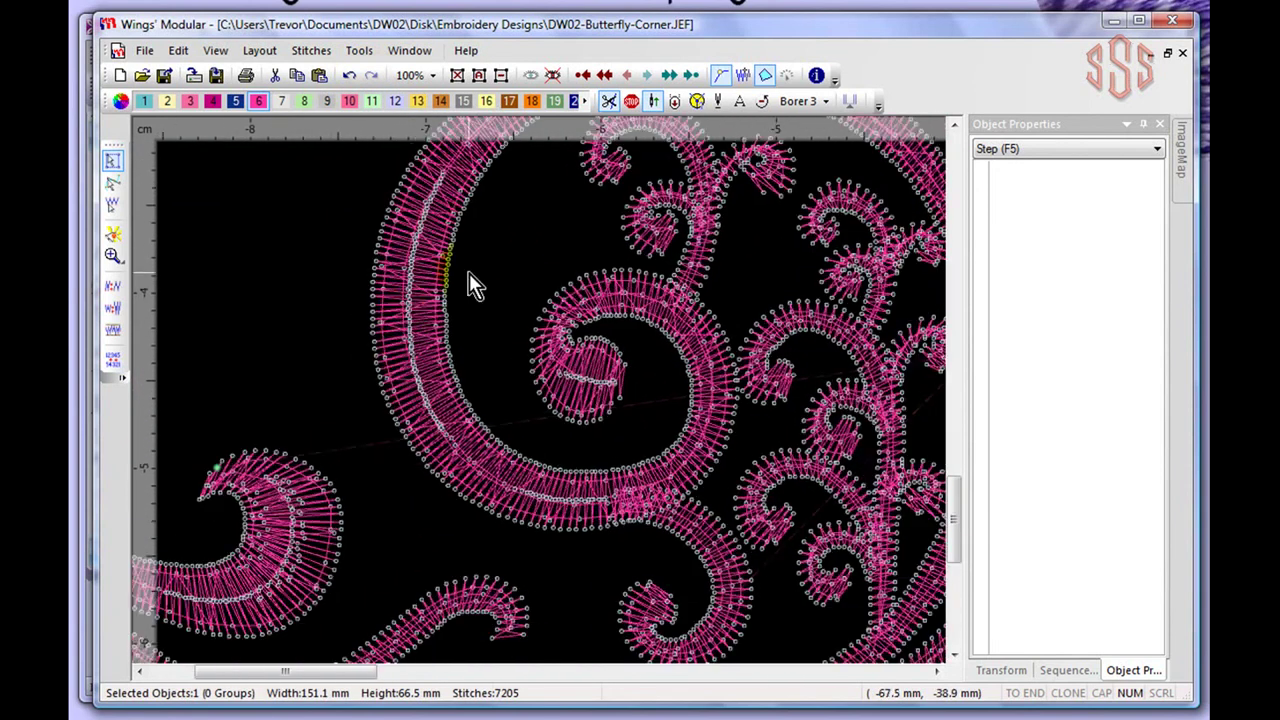
click(348, 76)
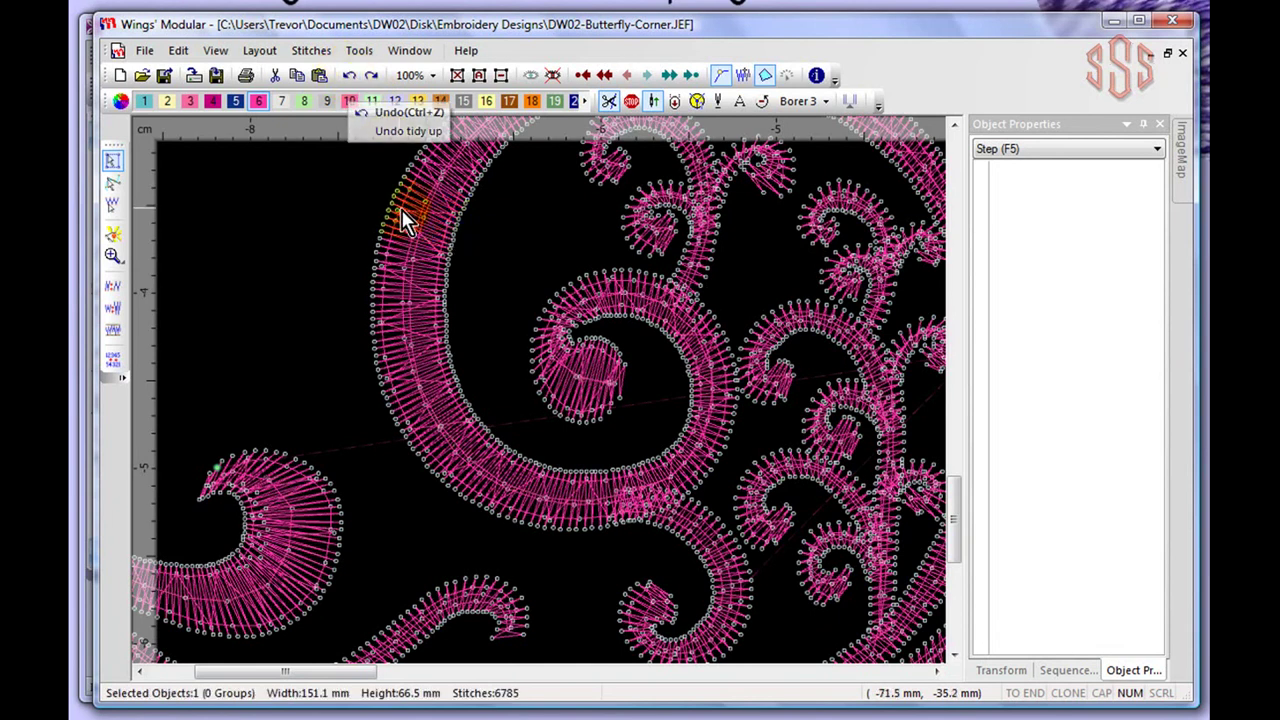
click(372, 76)
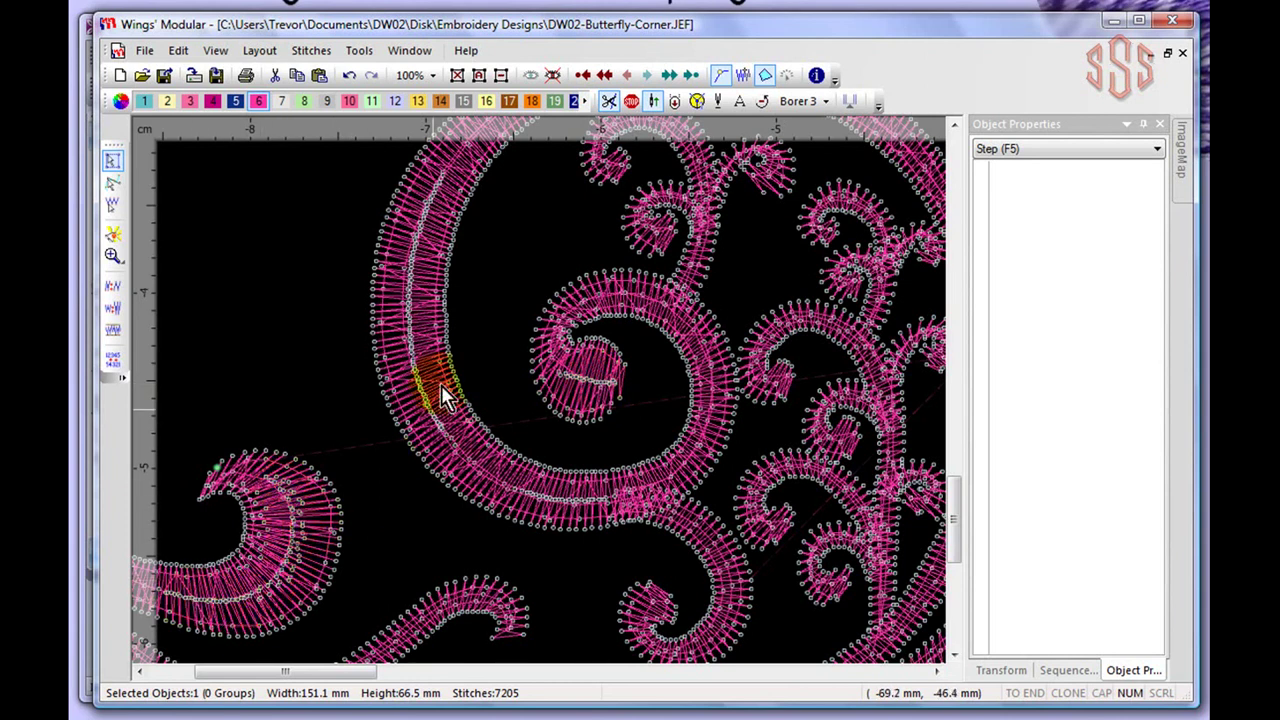
Examine the divided stitches and their stitch points around the lower-right curl of the selected flourish.
scroll(443, 367, down, 3)
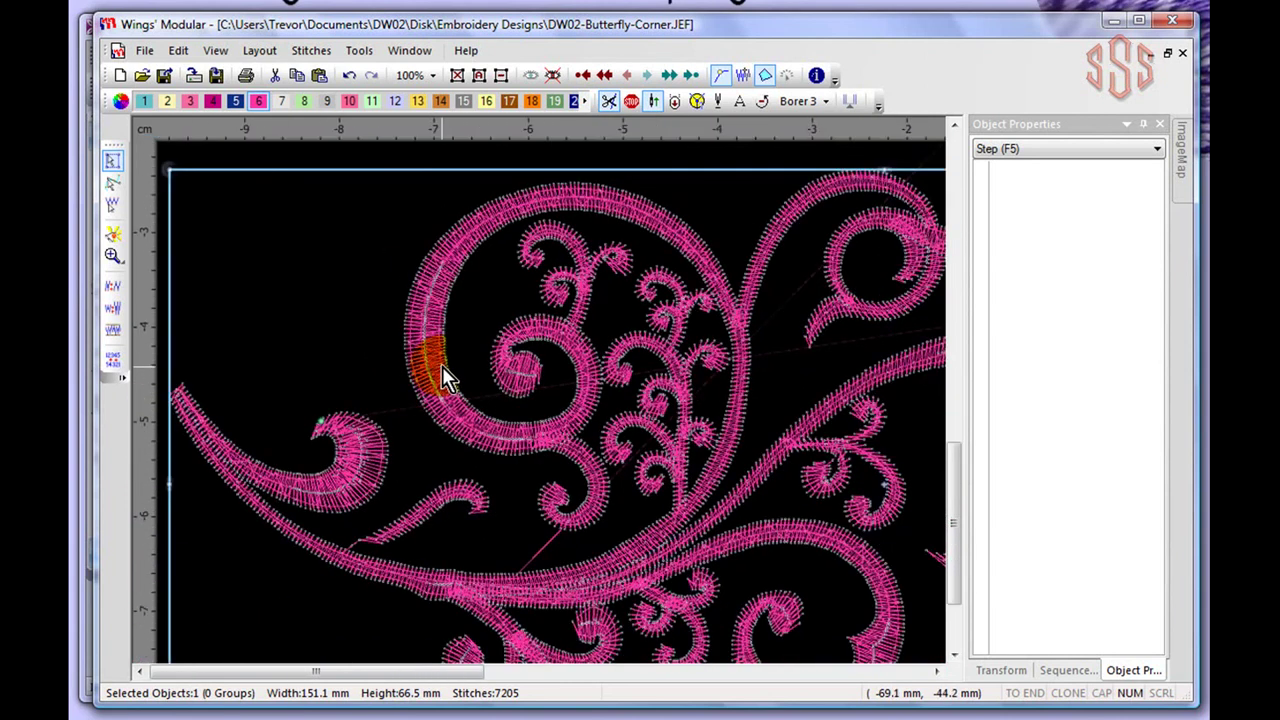
scroll(436, 353, down, 1)
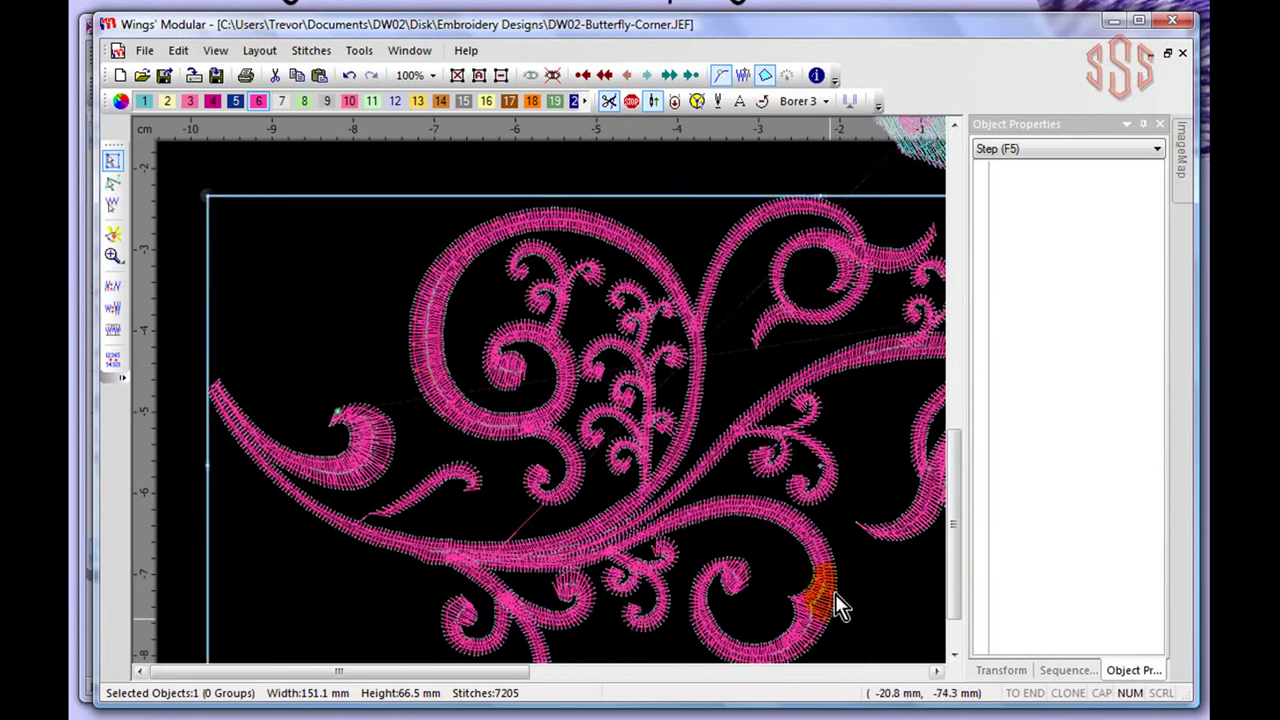
scroll(808, 626, up, 4)
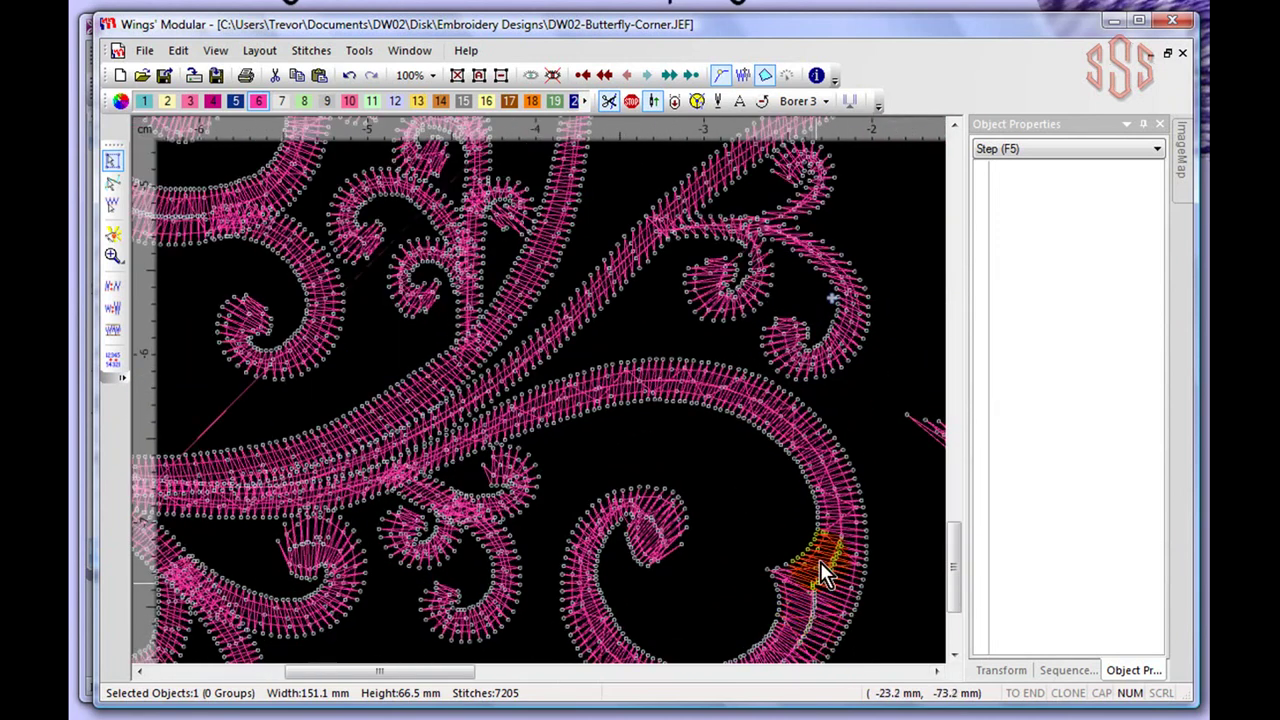
scroll(822, 560, down, 1)
drag(953, 574, 951, 590)
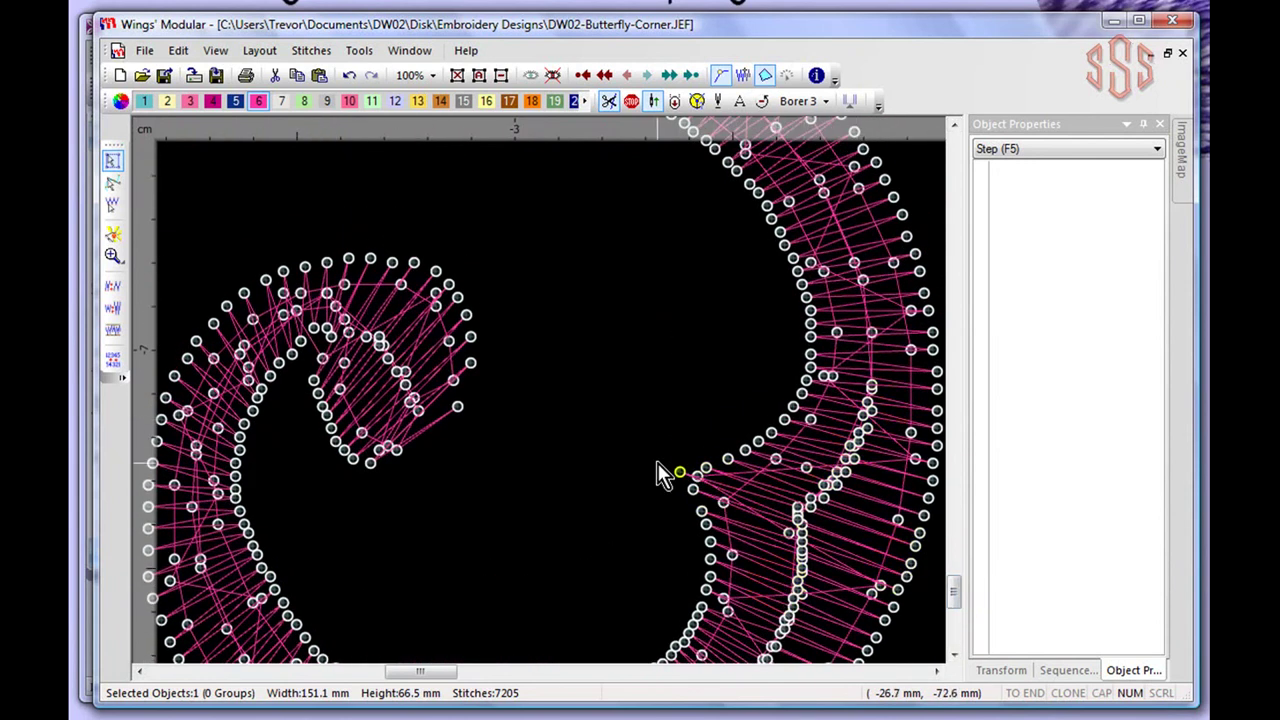
scroll(657, 462, down, 4)
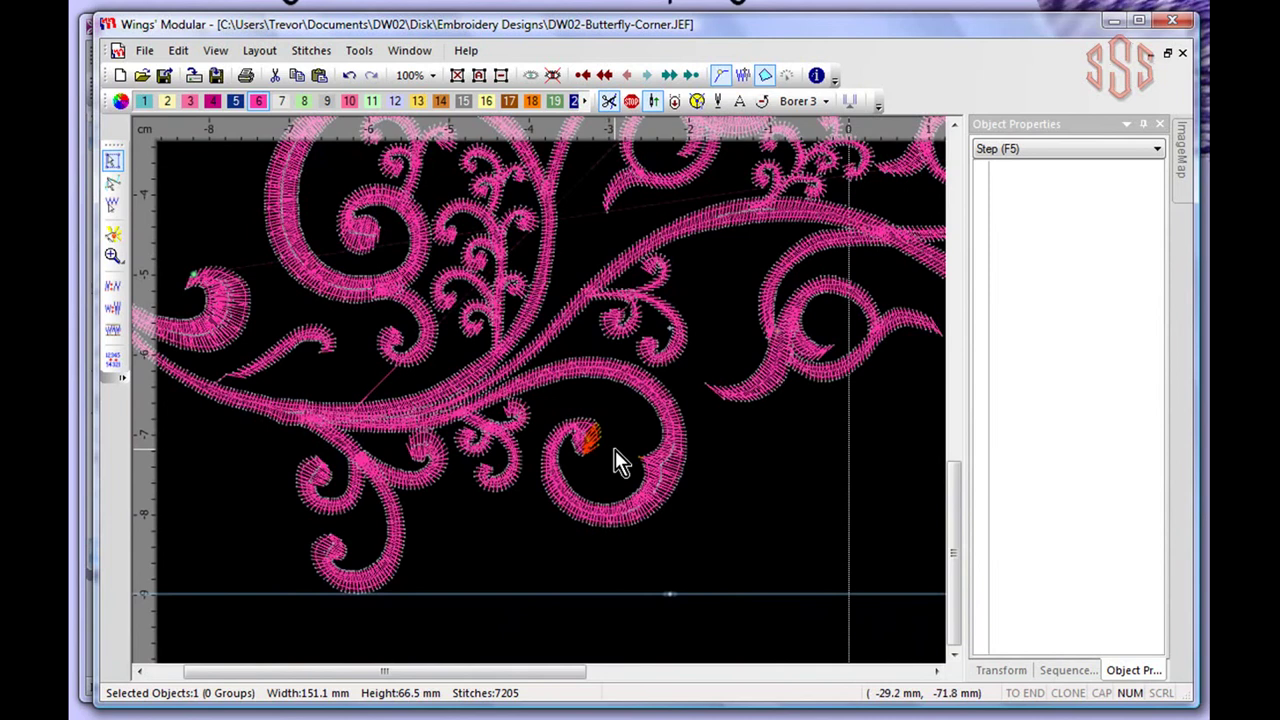
scroll(615, 450, down, 2)
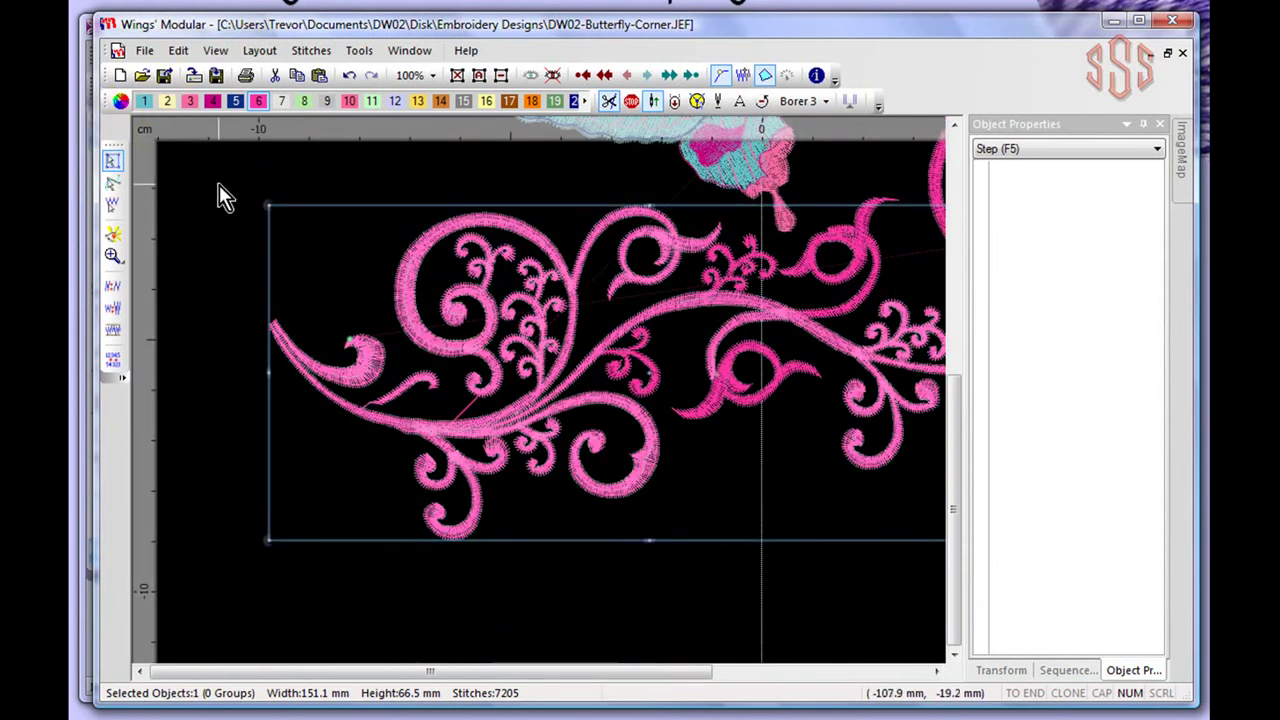
Undo the stitch split on the lower-left flourish and deselect it.
click(350, 76)
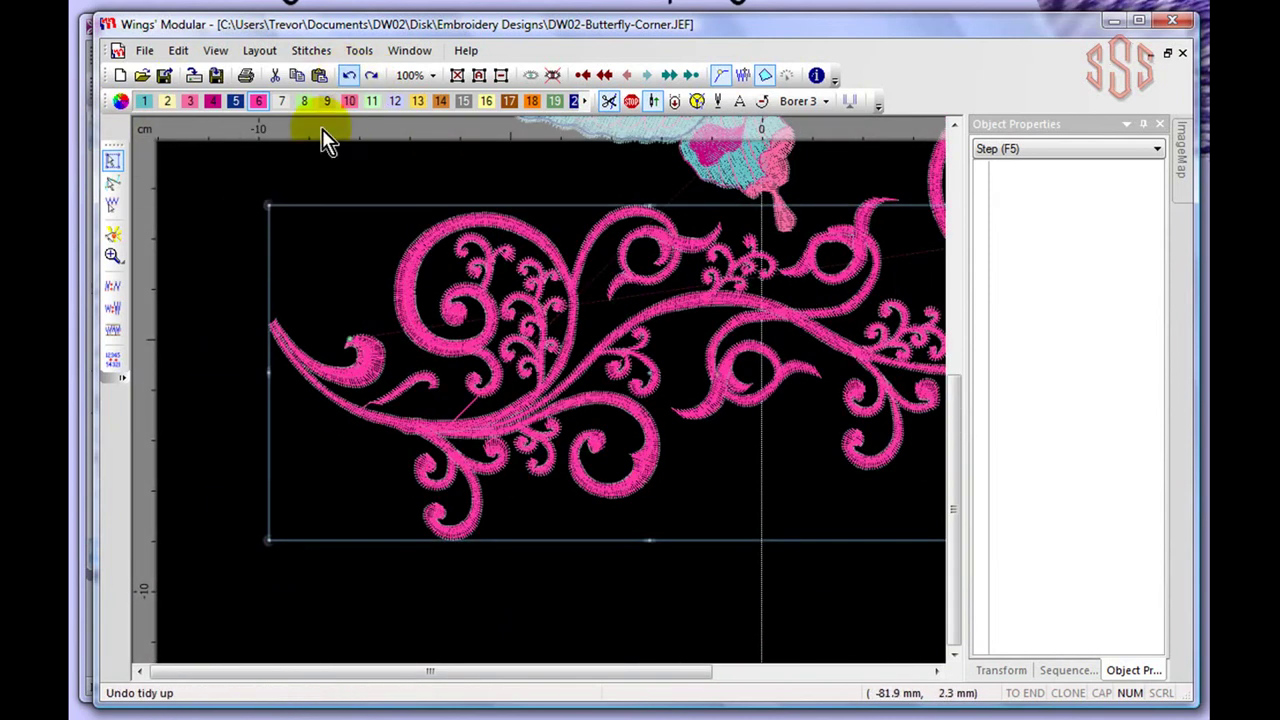
click(220, 224)
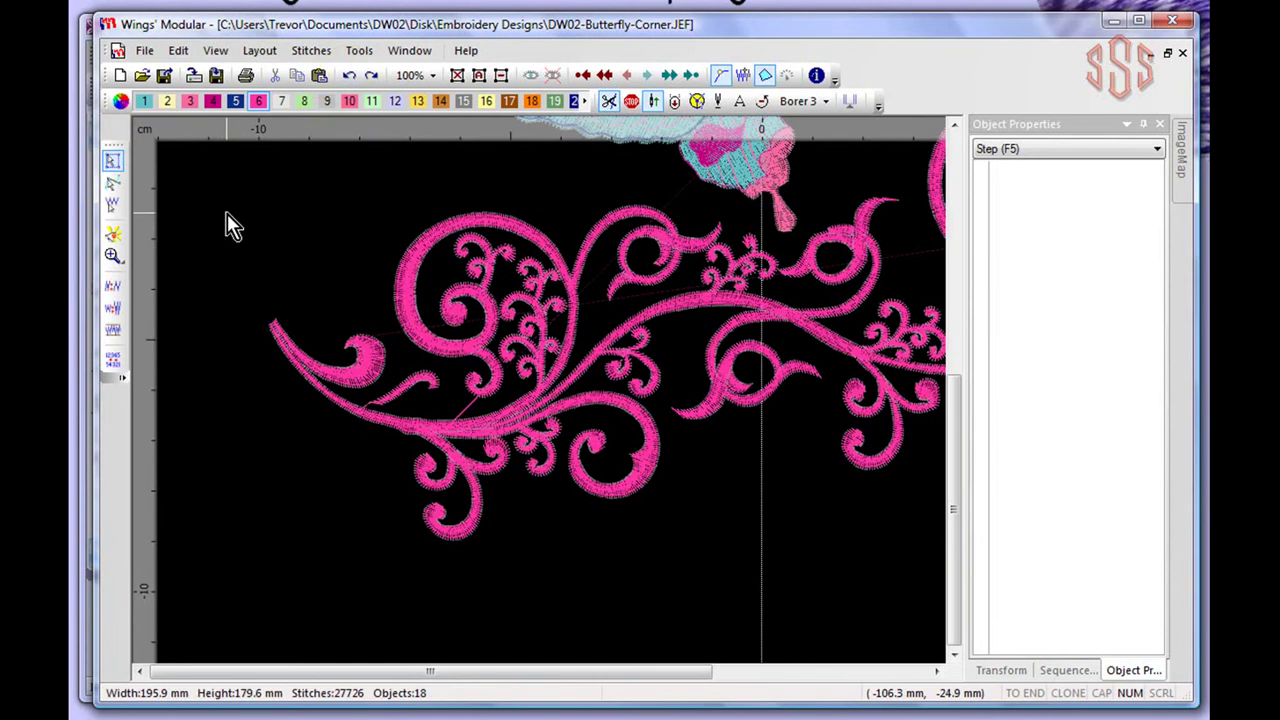
click(313, 55)
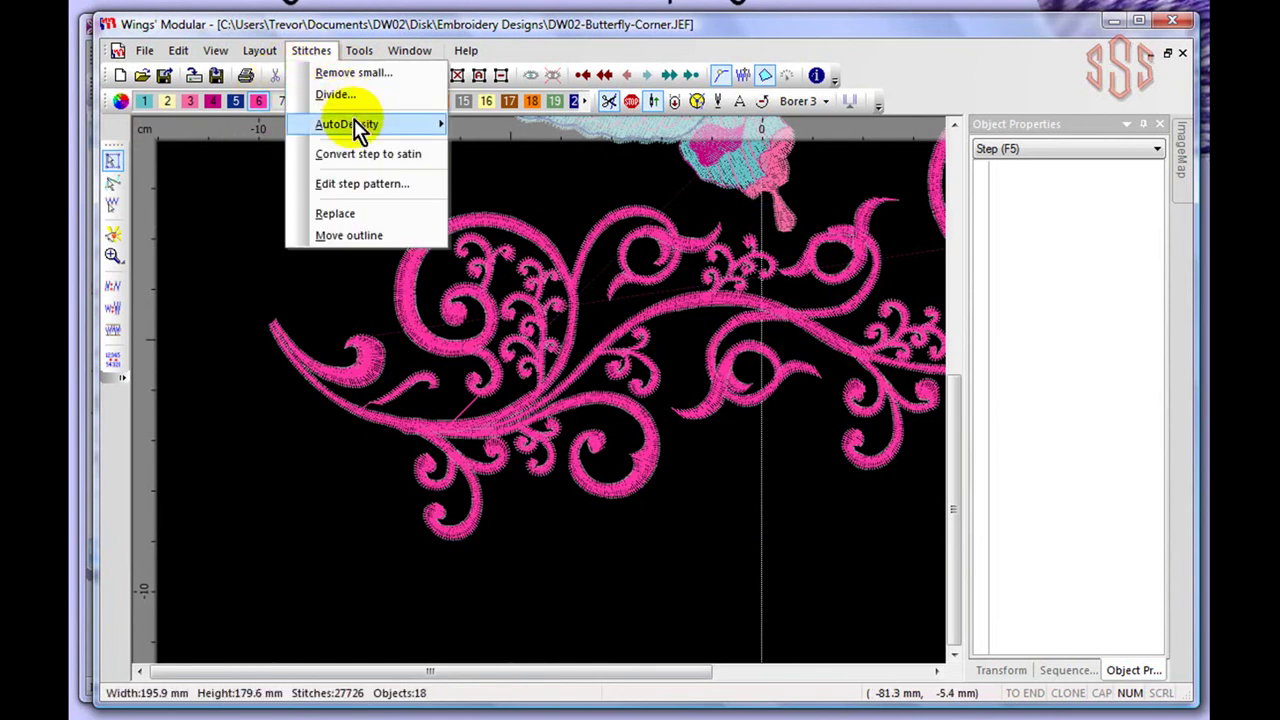
mouse_move(354, 121)
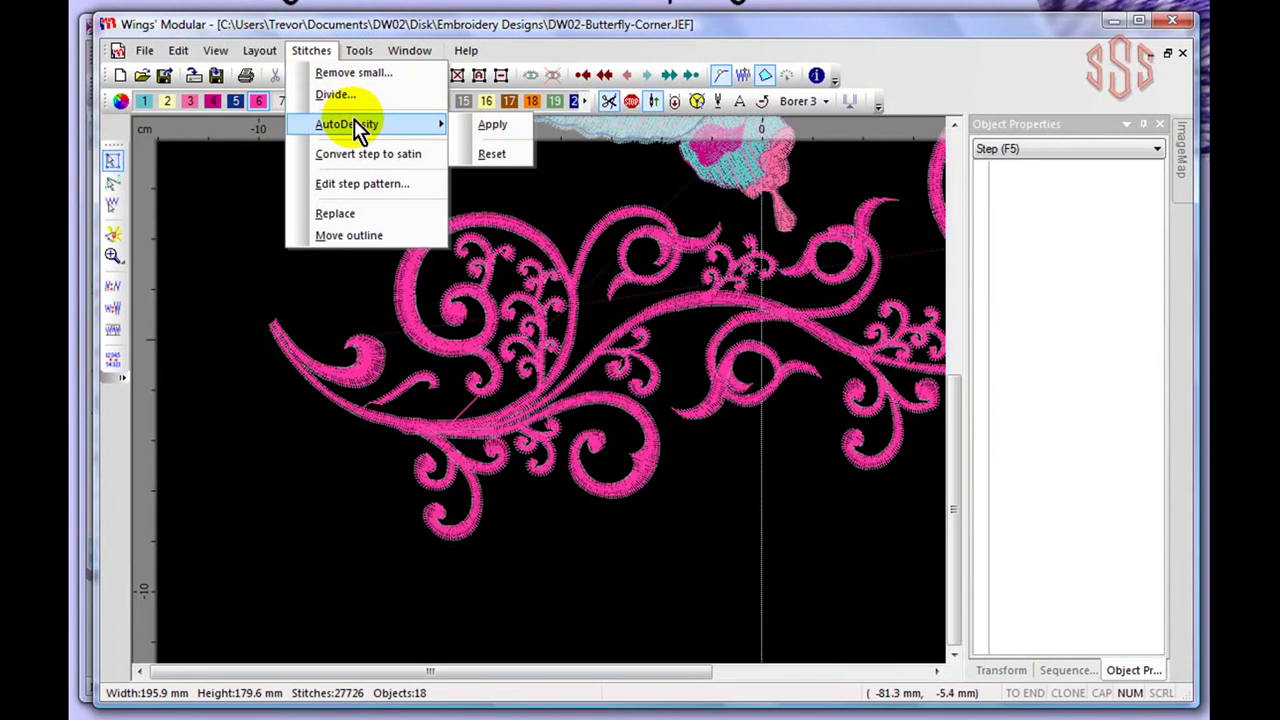
click(228, 230)
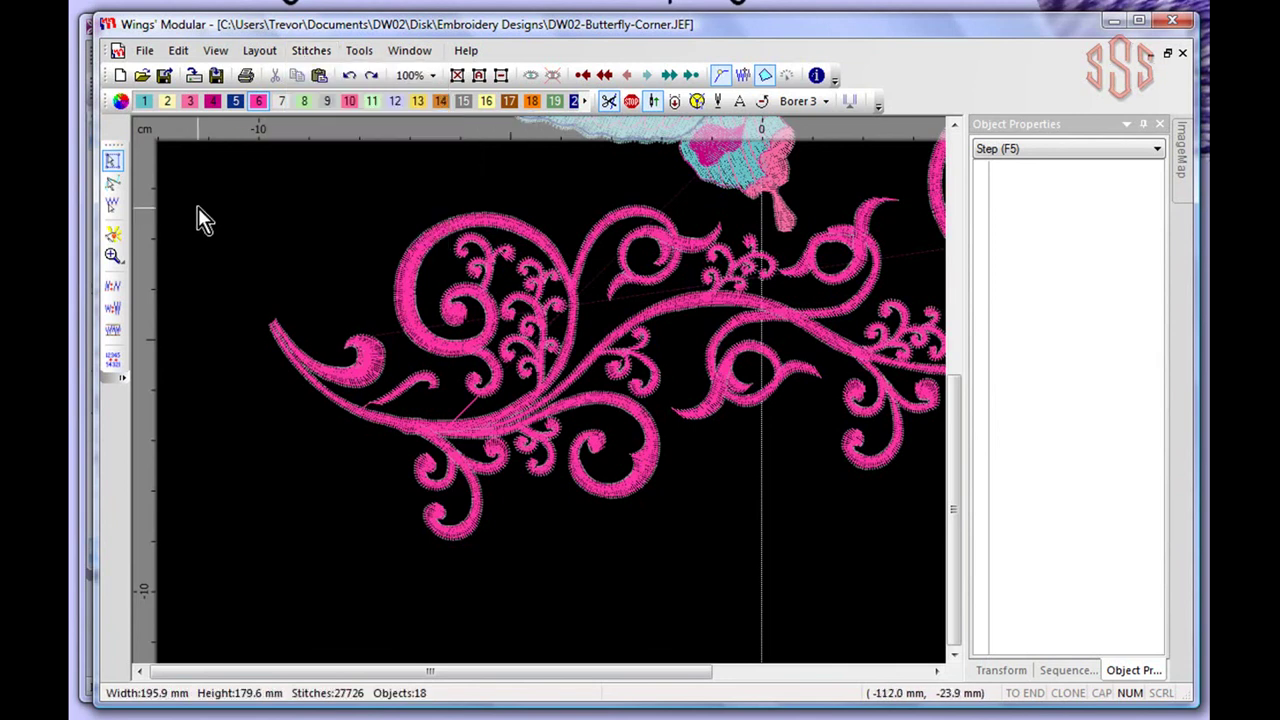
Move the lower-left flourish away from the butterfly and shrink it proportionally to about 66.9 by 29.5 mm.
scroll(549, 507, down, 2)
click(592, 475)
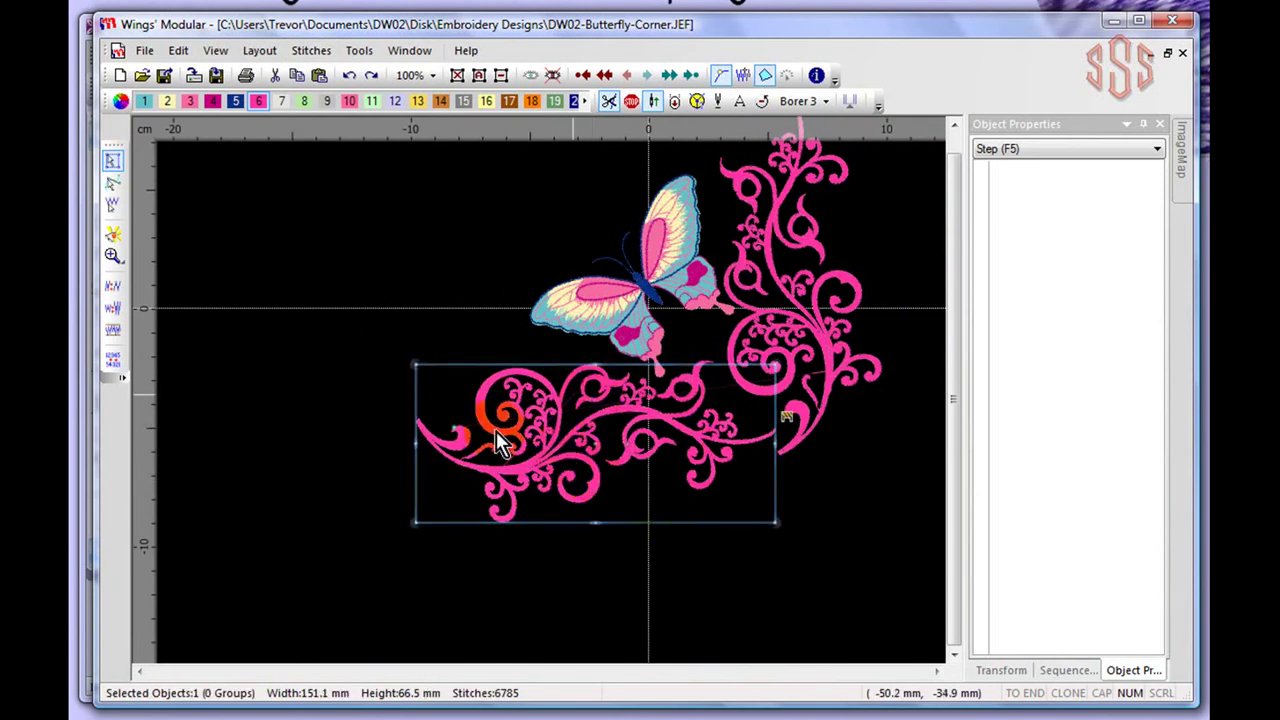
drag(550, 463, 354, 480)
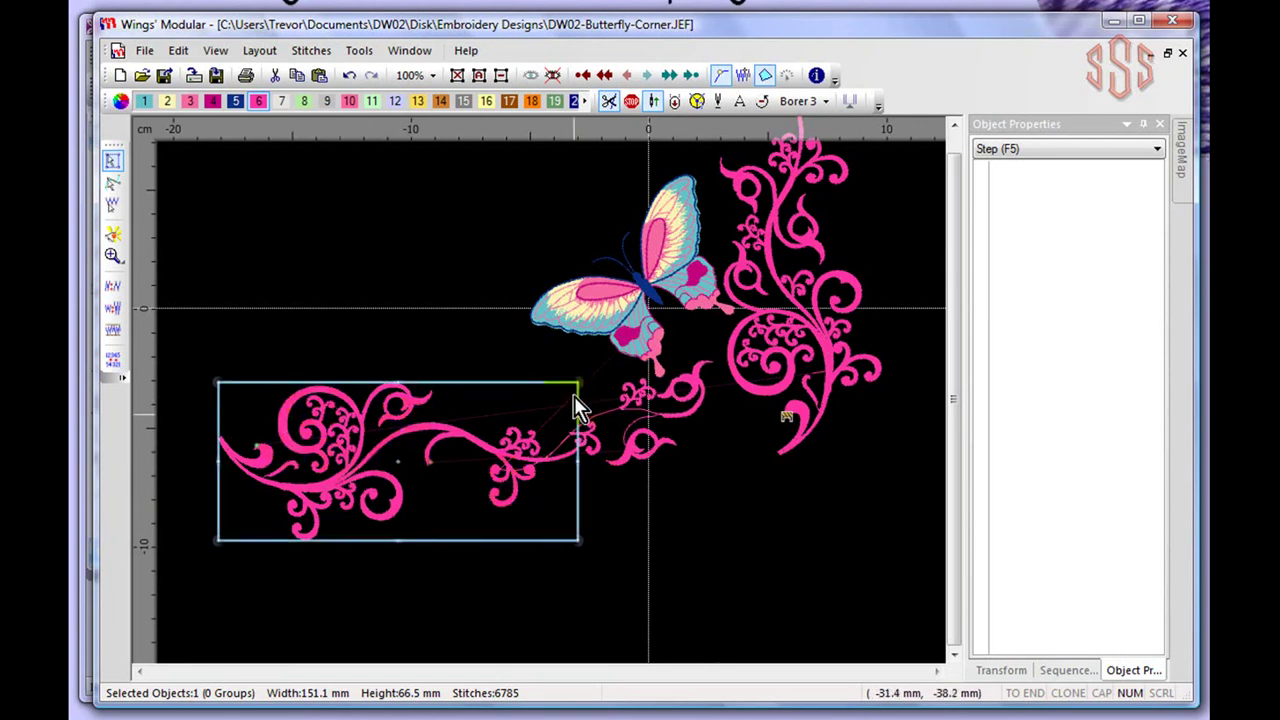
drag(577, 383, 377, 469)
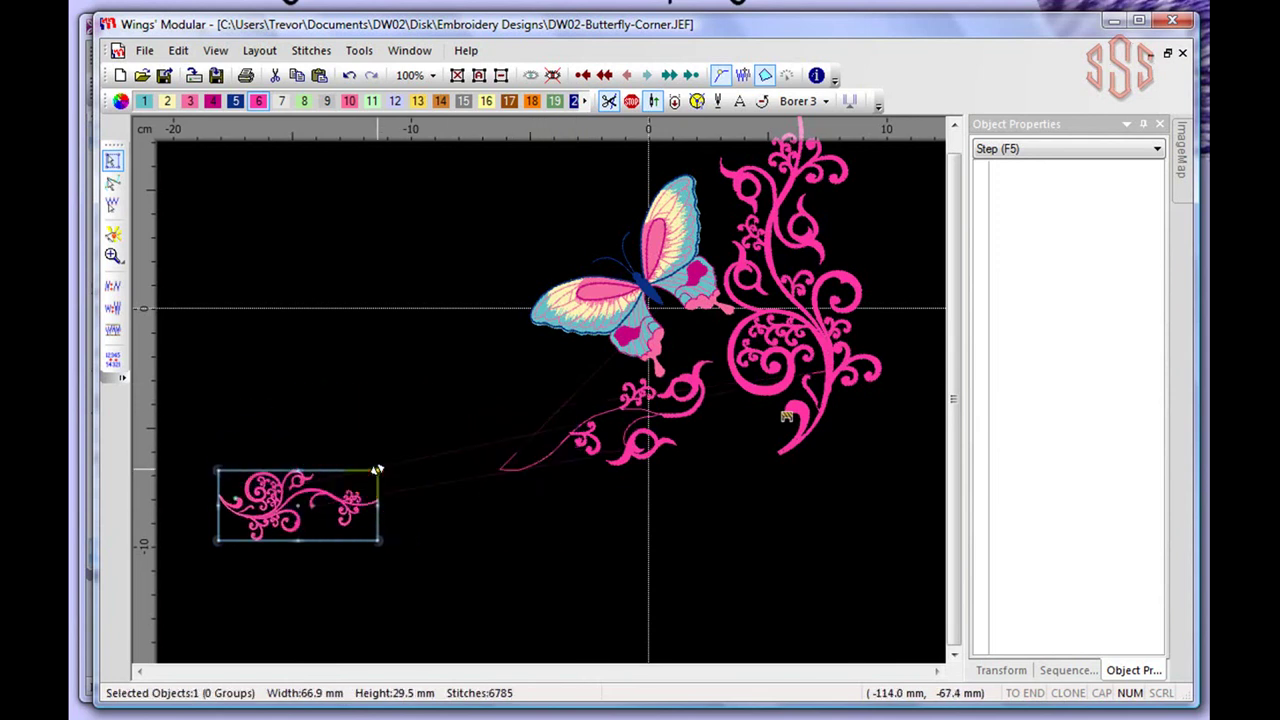
Examine the stitch density along the shrunken flourish's main stem, and move the flourish down and to the right.
scroll(268, 511, up, 3)
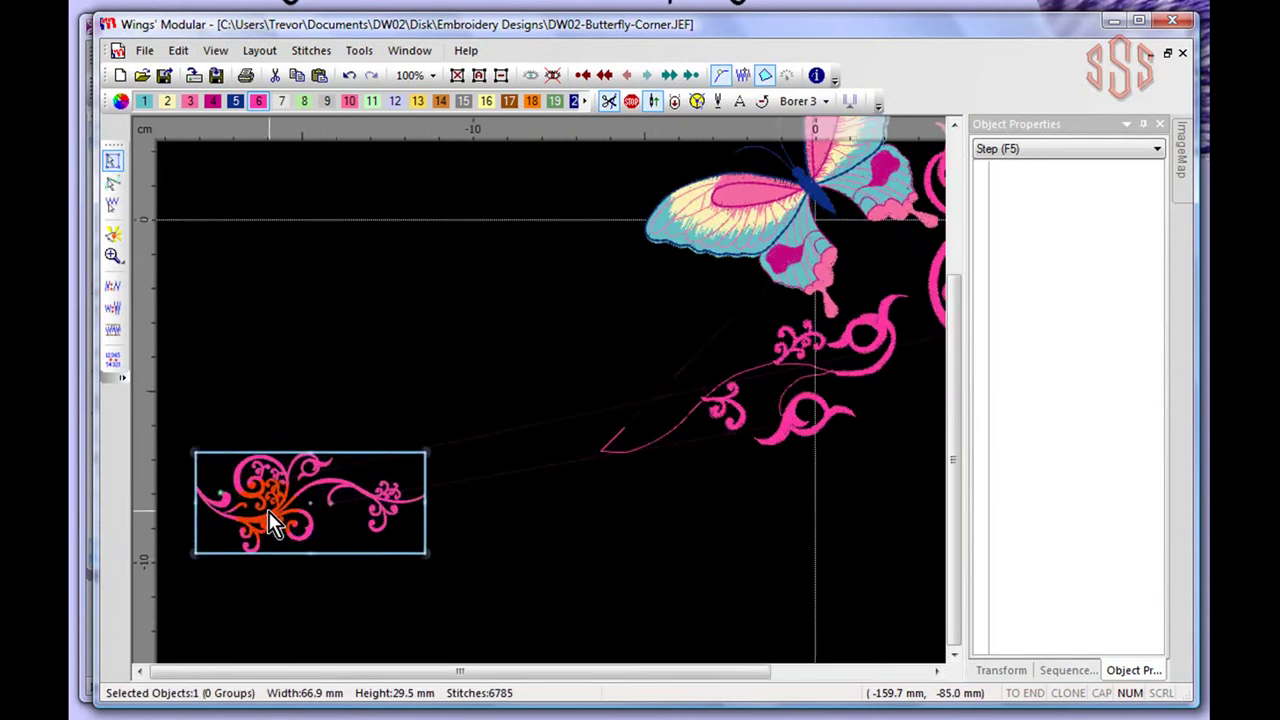
scroll(343, 510, up, 3)
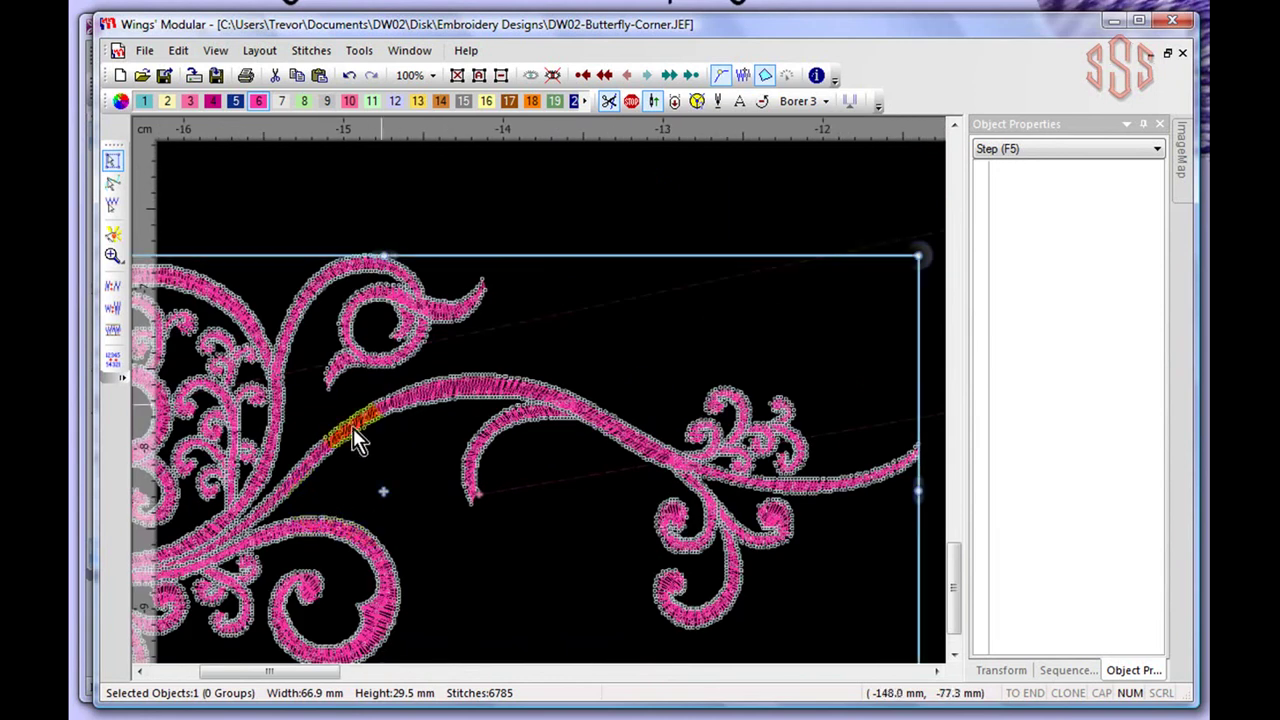
scroll(489, 402, up, 4)
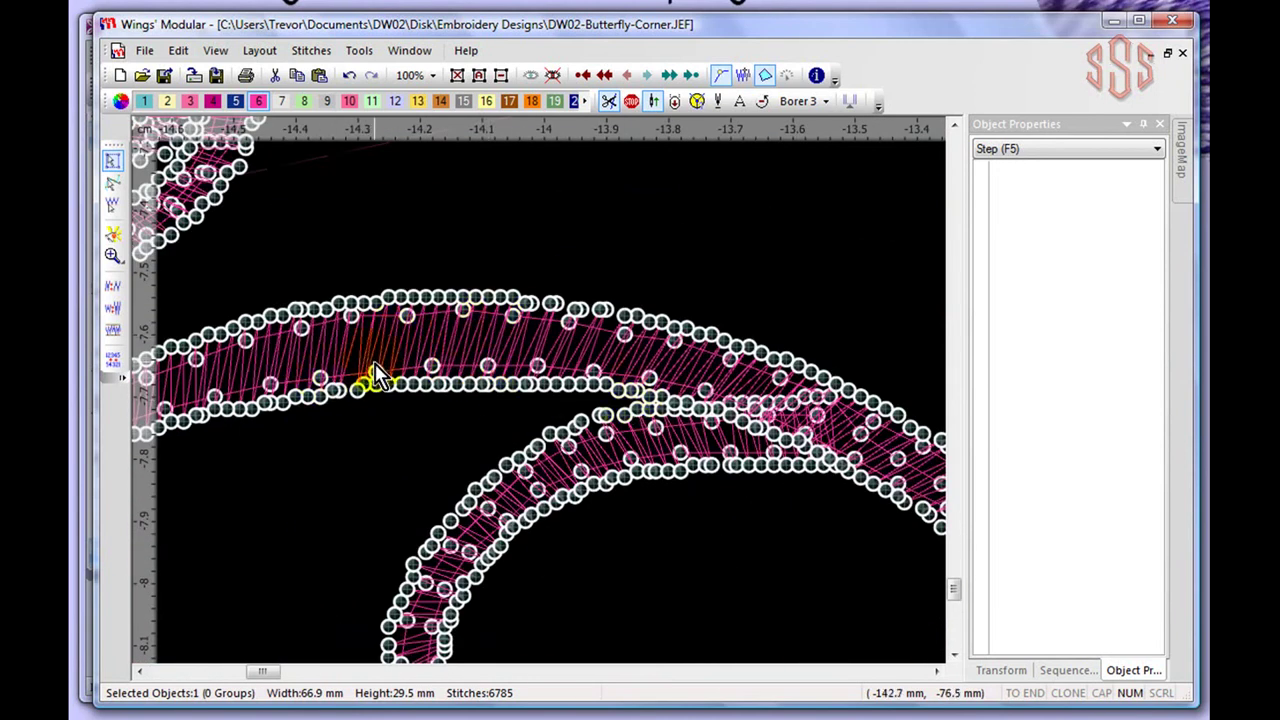
scroll(372, 365, down, 3)
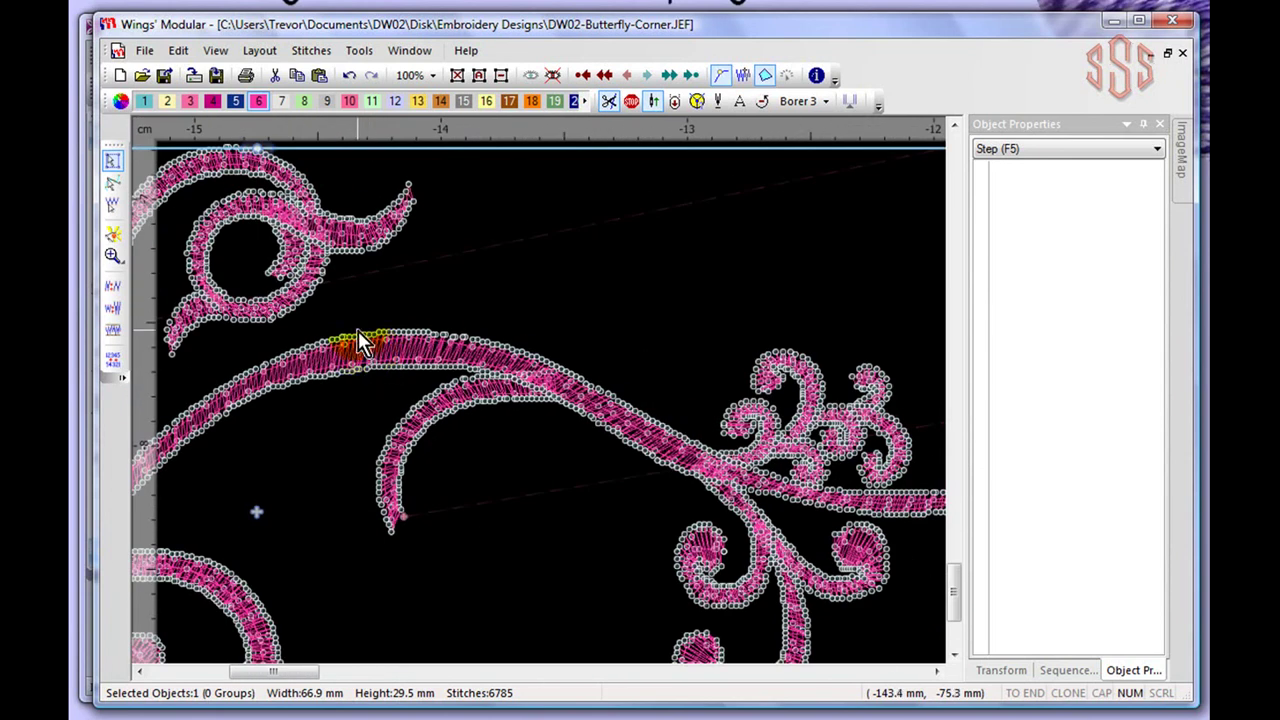
scroll(358, 331, down, 1)
scroll(358, 331, down, 5)
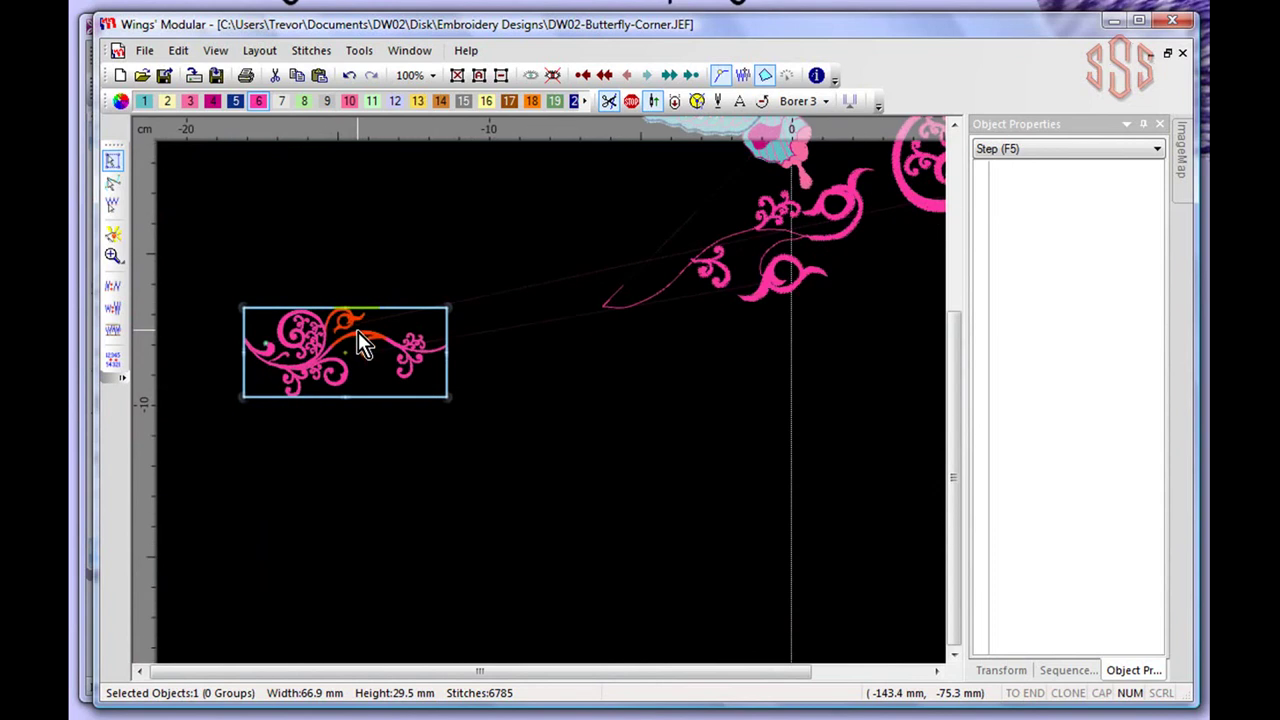
drag(314, 349, 440, 415)
scroll(440, 414, up, 3)
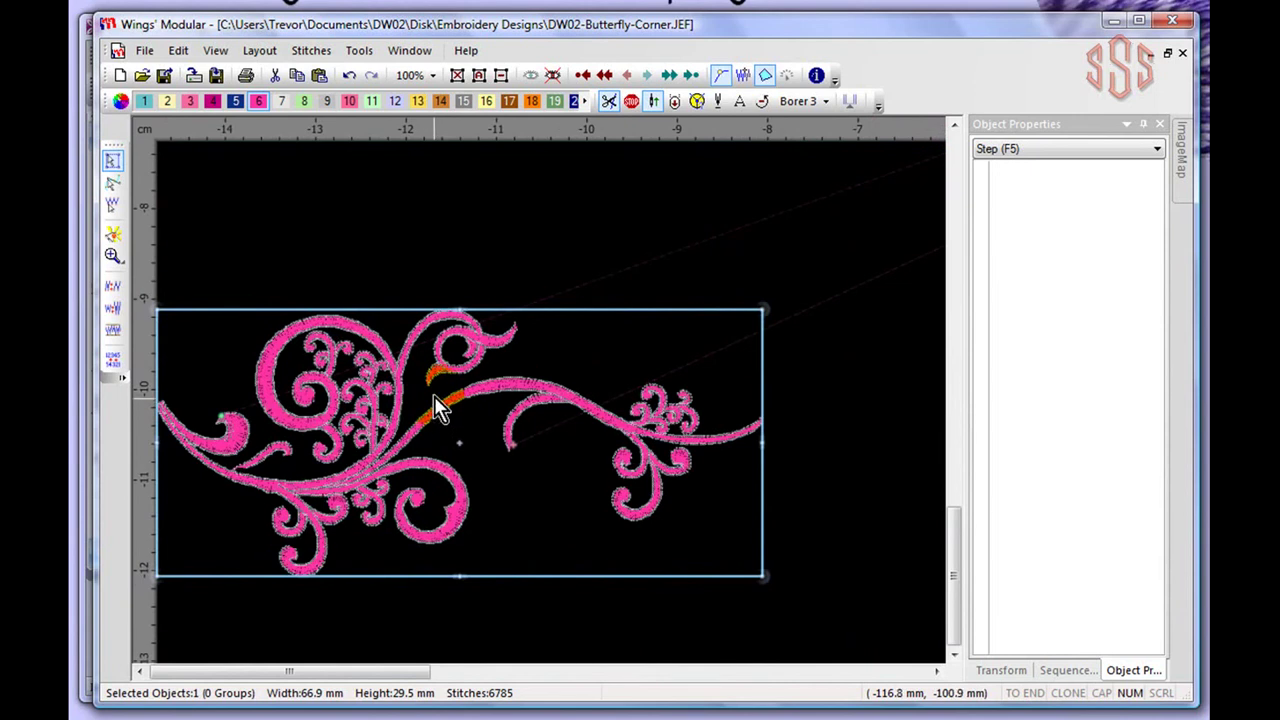
Apply AutoDensity to the shrunken flourish.
click(316, 54)
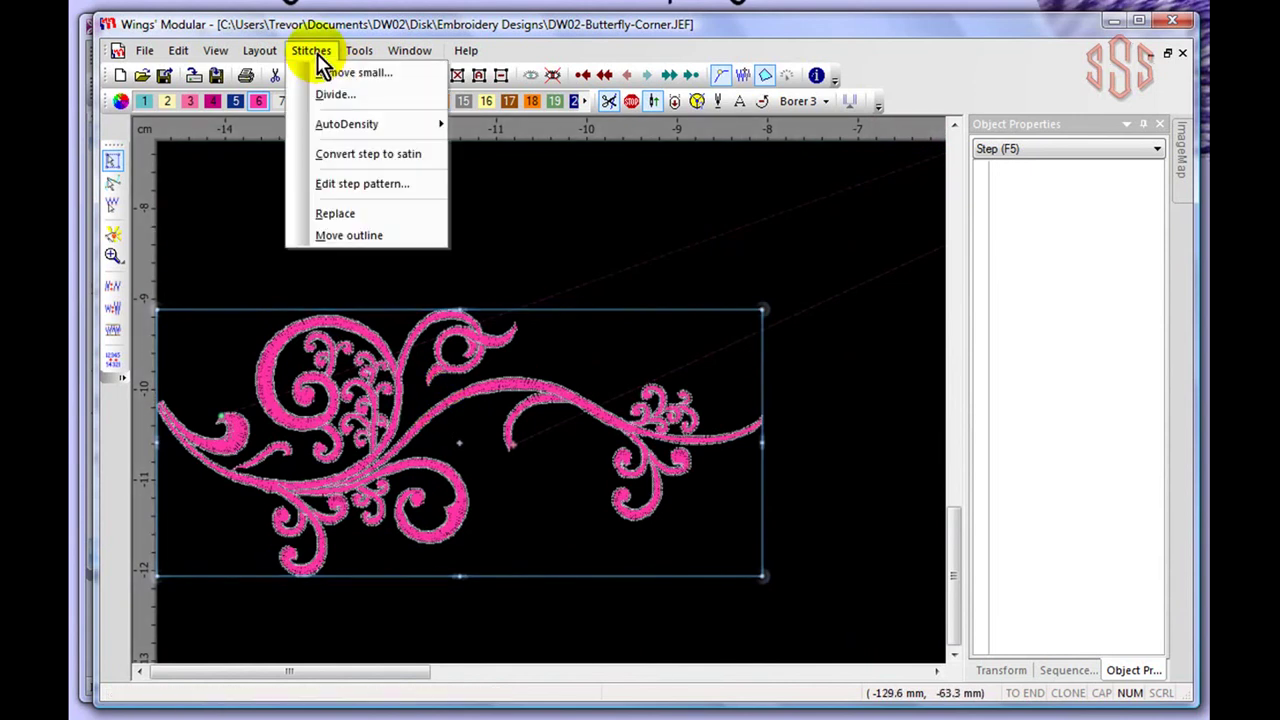
mouse_move(356, 124)
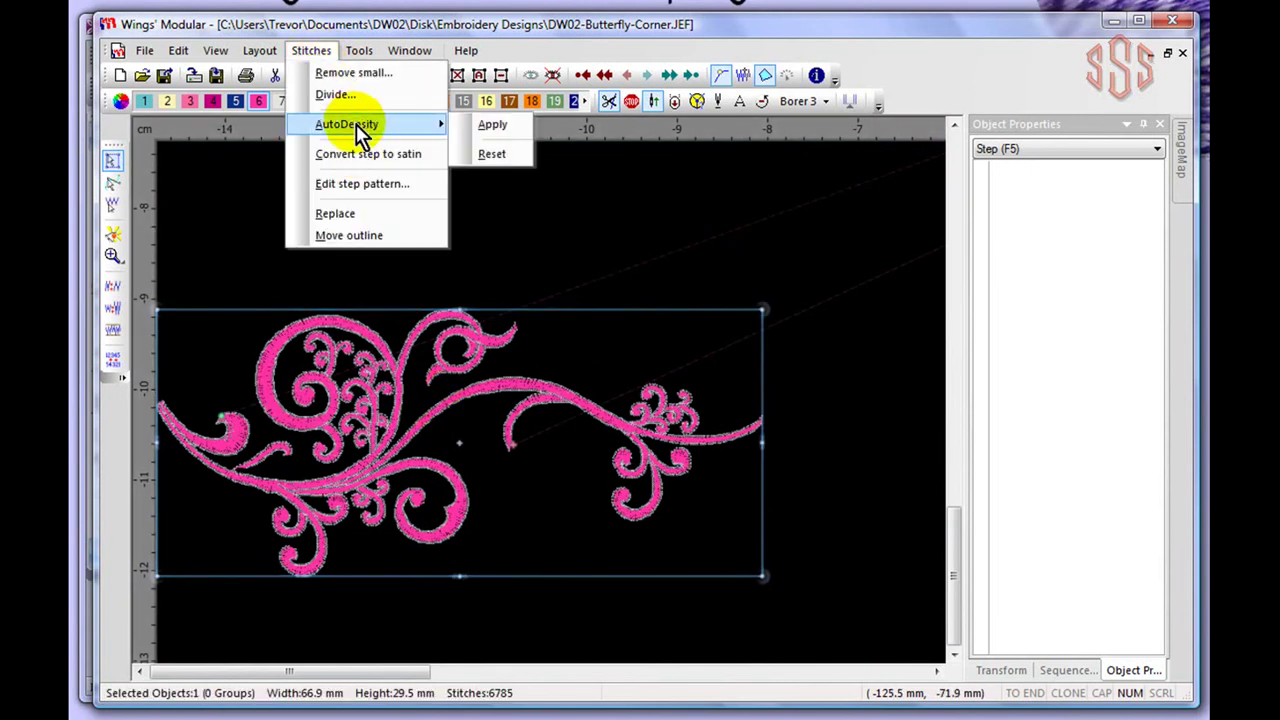
click(480, 123)
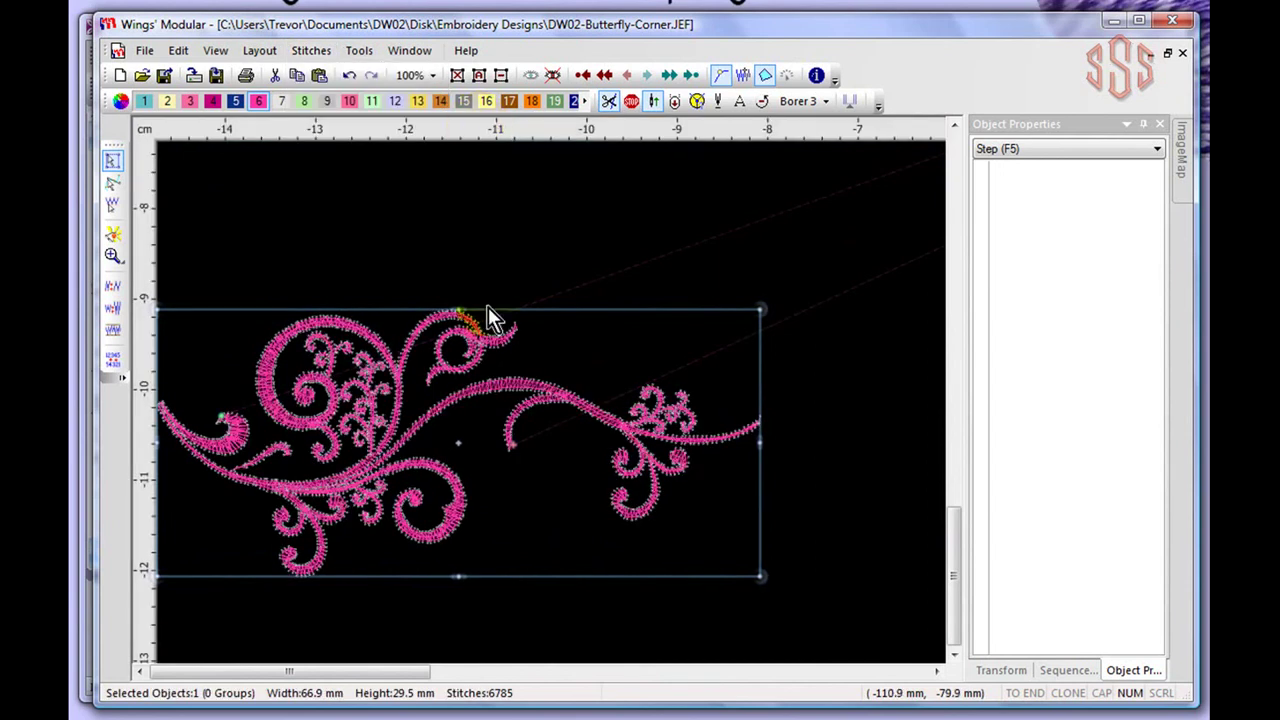
Inspect the recalculated stitches along the arched stem, and undo AutoDensity to compare the density.
scroll(490, 419, up, 3)
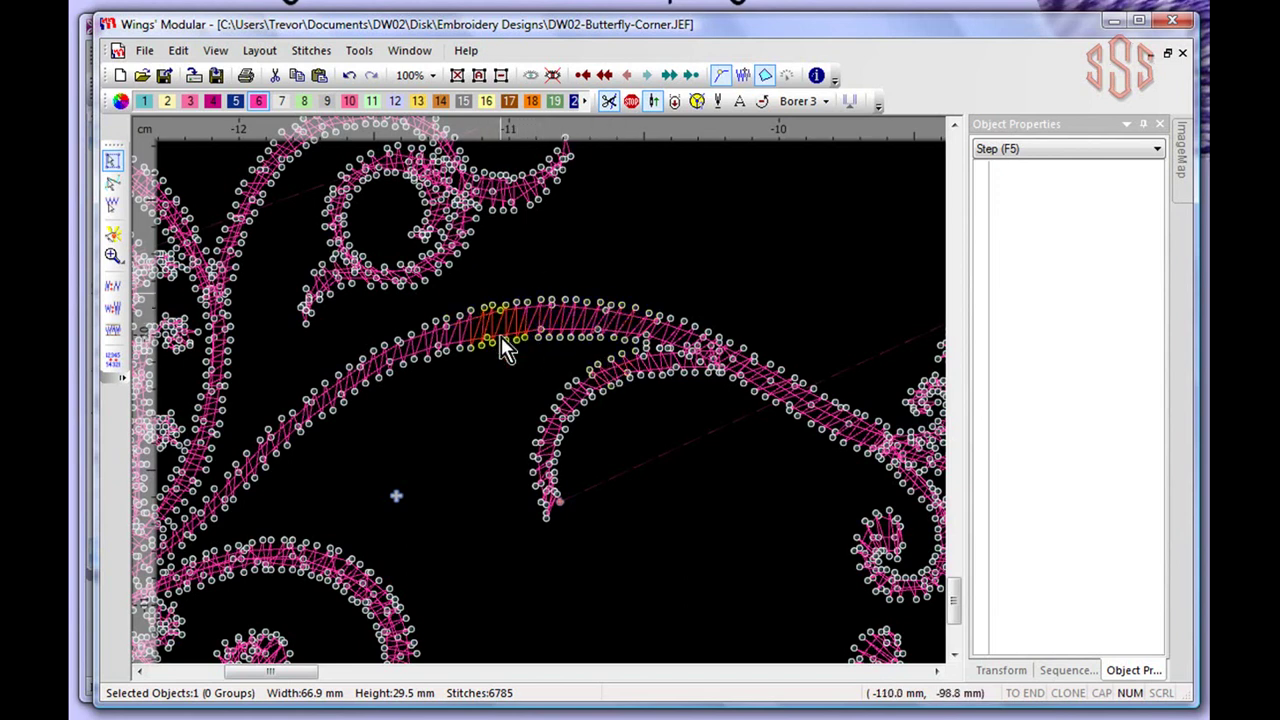
click(521, 148)
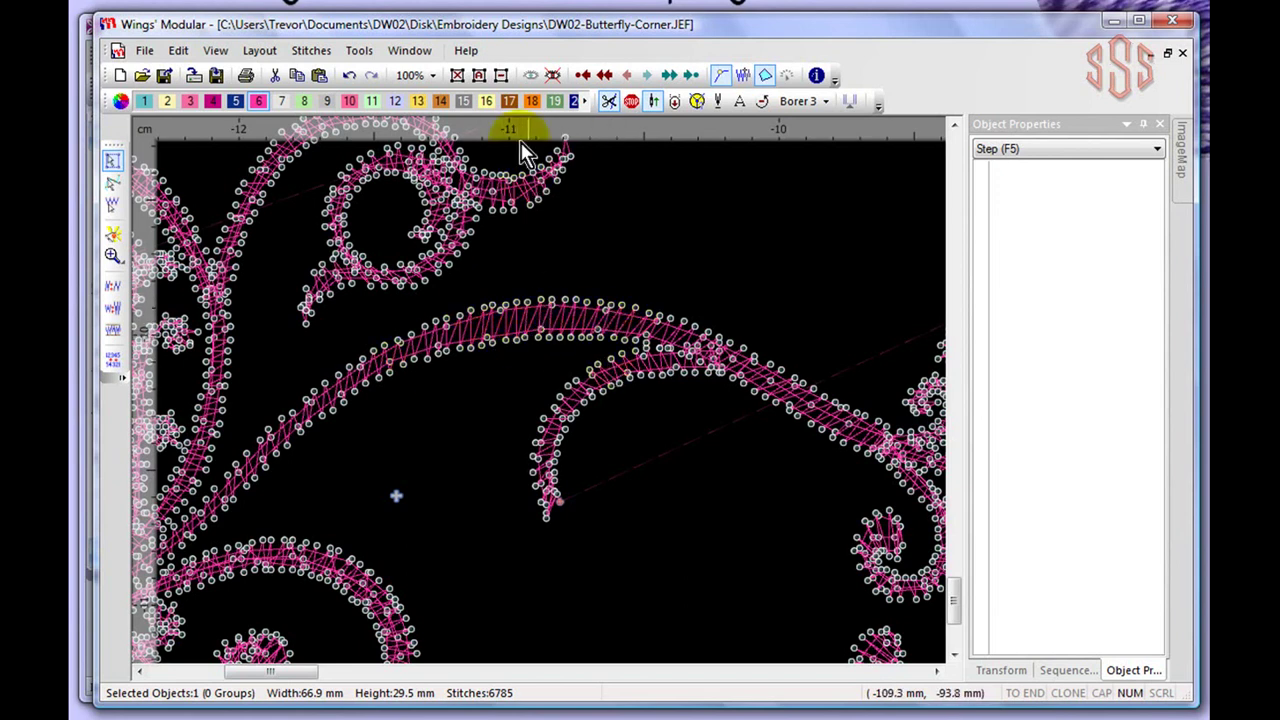
click(348, 75)
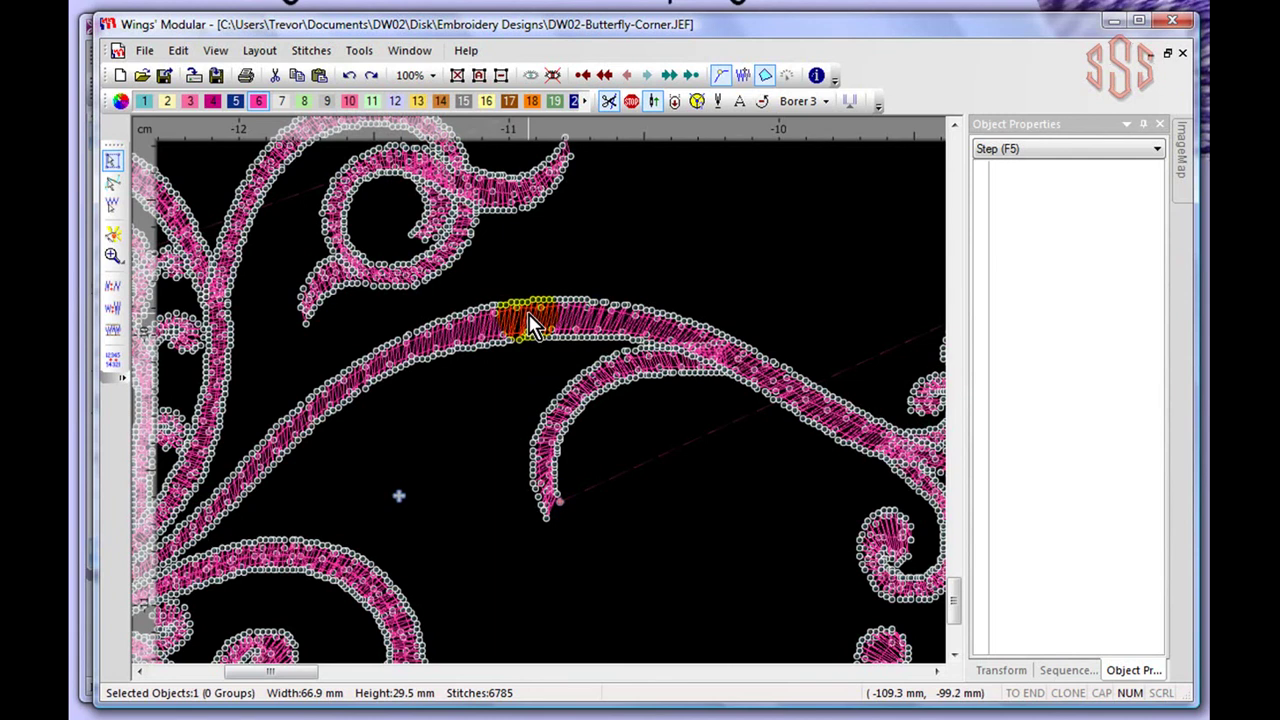
Enlarge the flourish proportionally to about 89.4 by 39.4 mm and apply AutoDensity to it.
scroll(530, 325, down, 1)
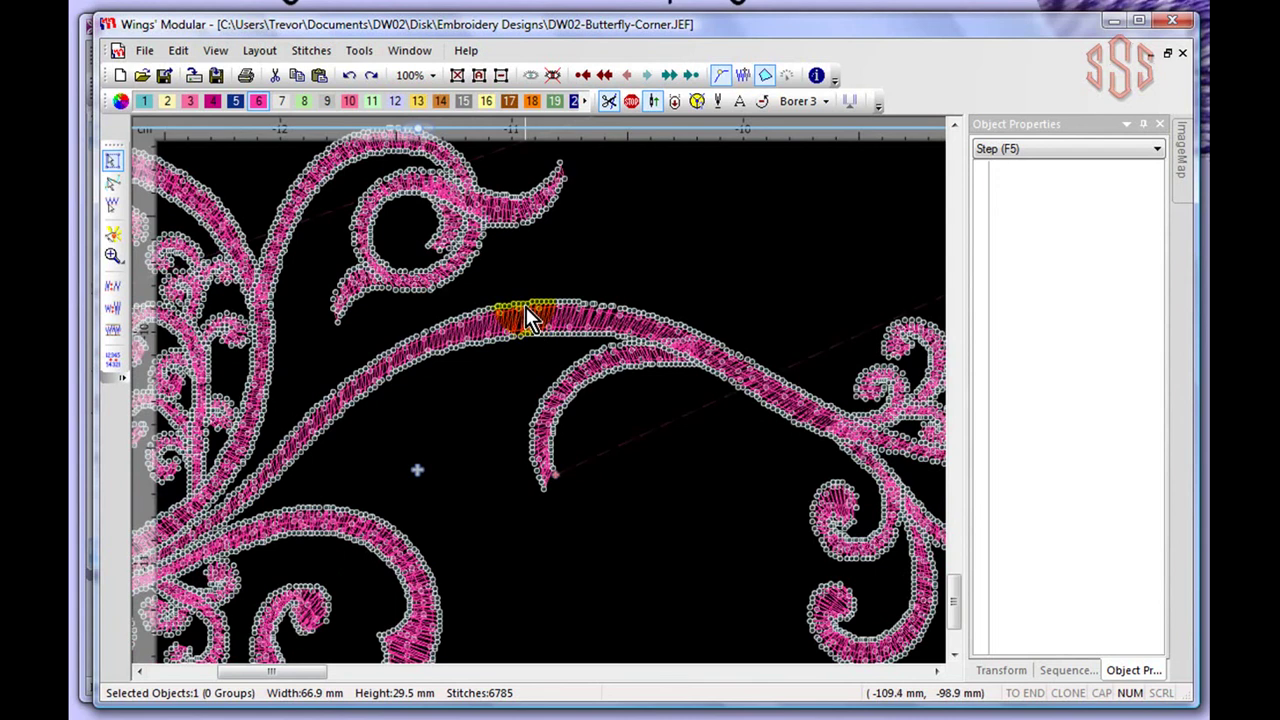
scroll(525, 306, down, 5)
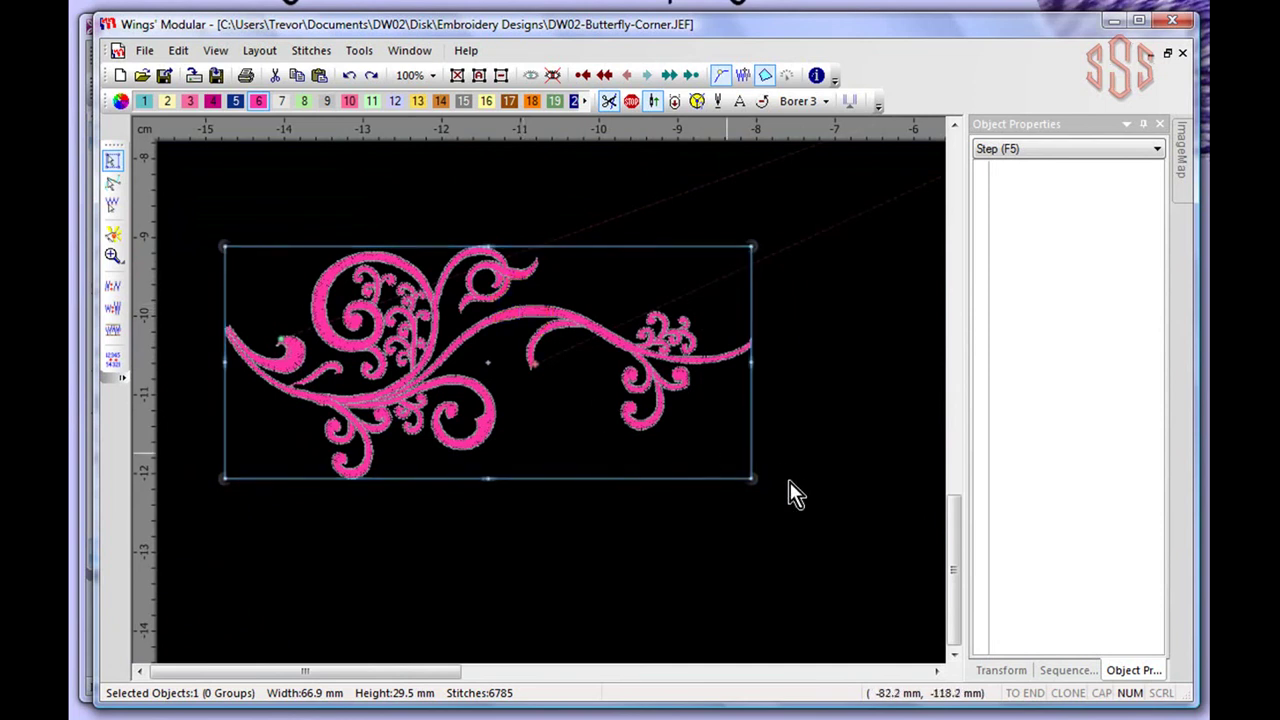
drag(751, 479, 844, 515)
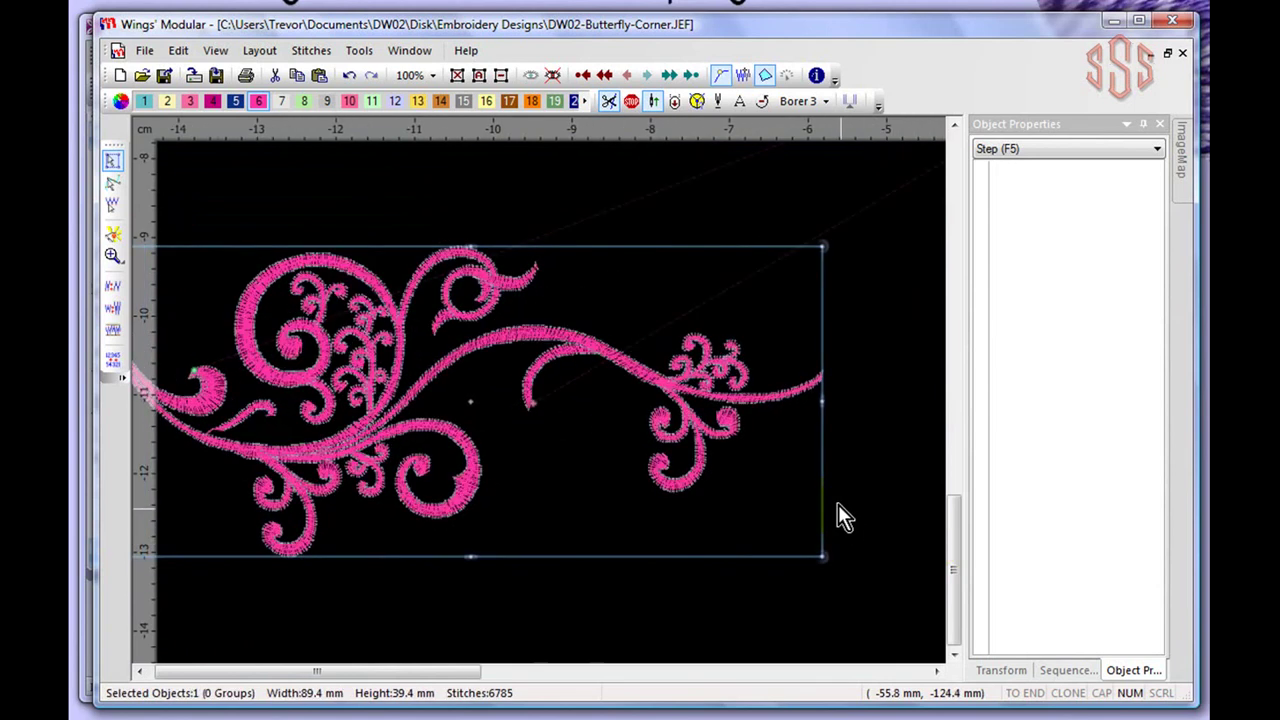
click(312, 55)
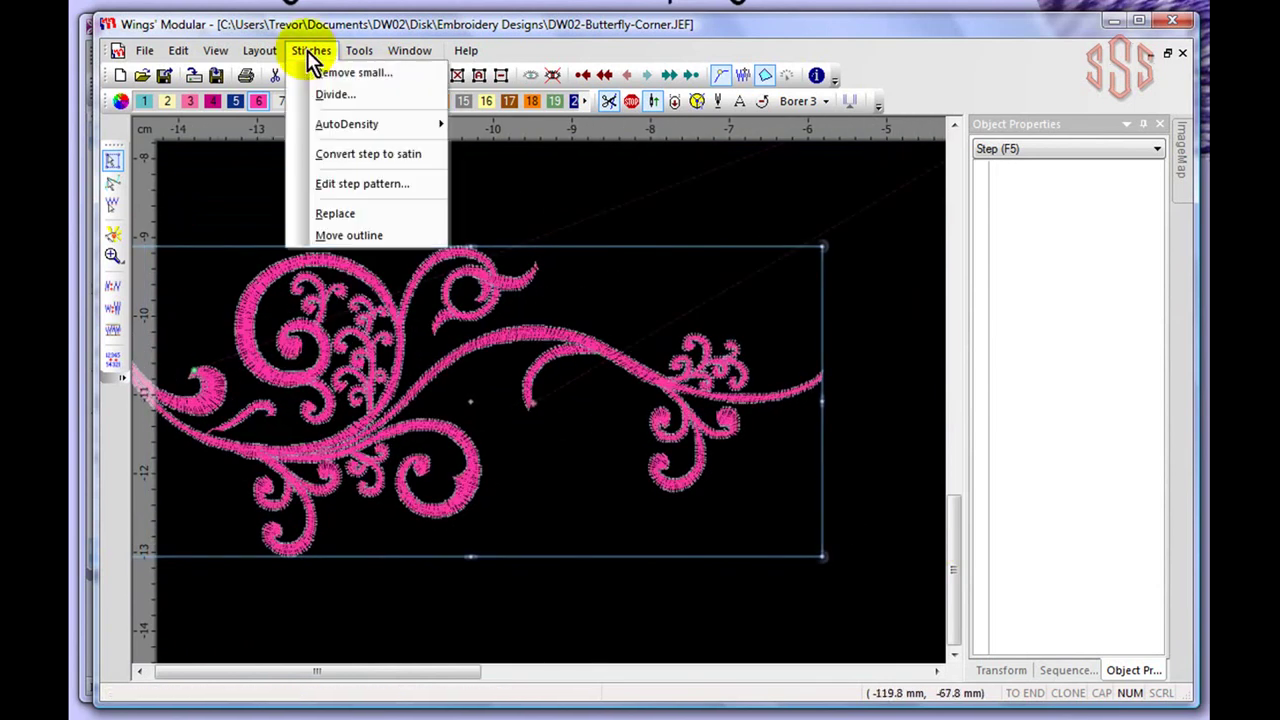
mouse_move(337, 124)
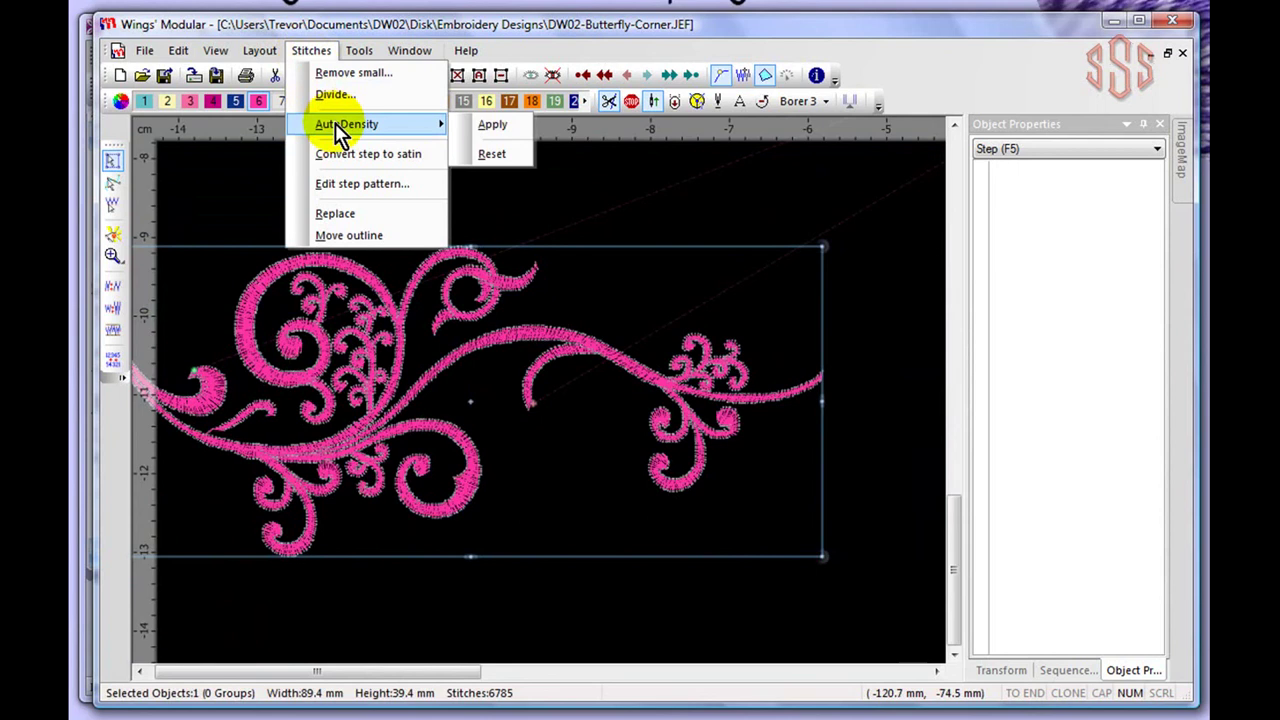
click(500, 128)
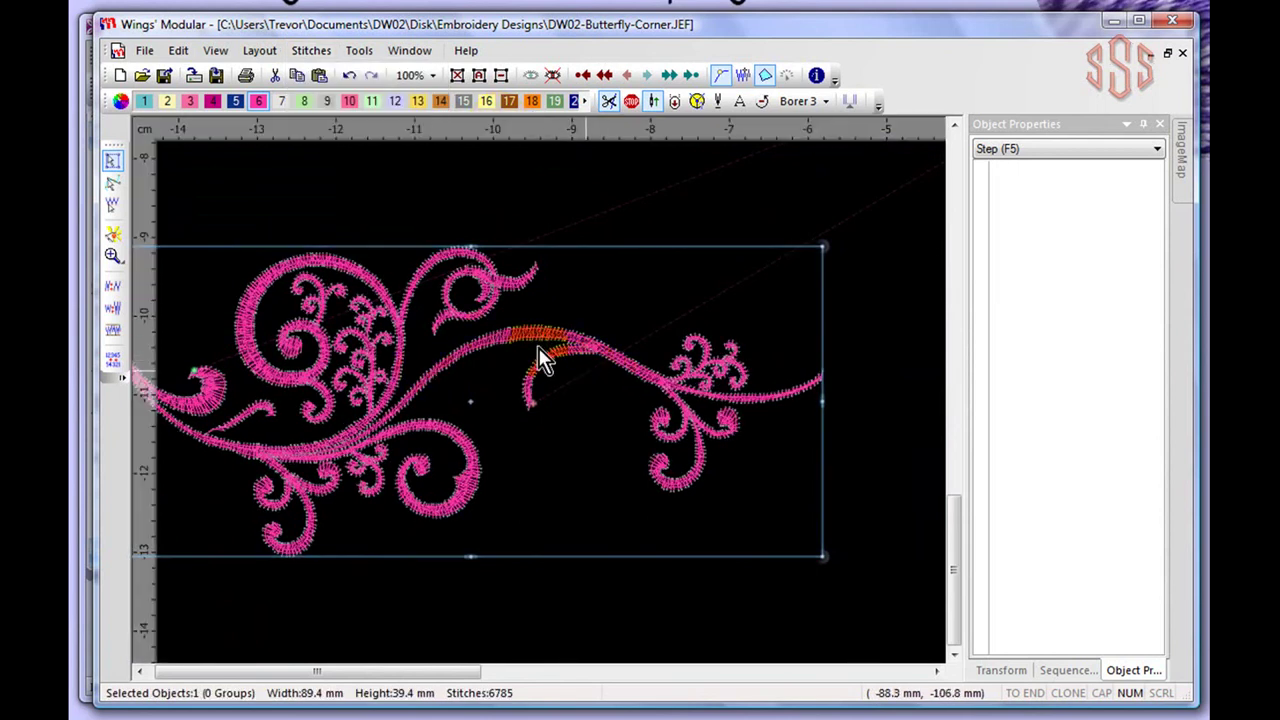
Inspect the stem's stitches on the enlarged flourish, and undo both its AutoDensity and its enlargement.
scroll(573, 345, up, 5)
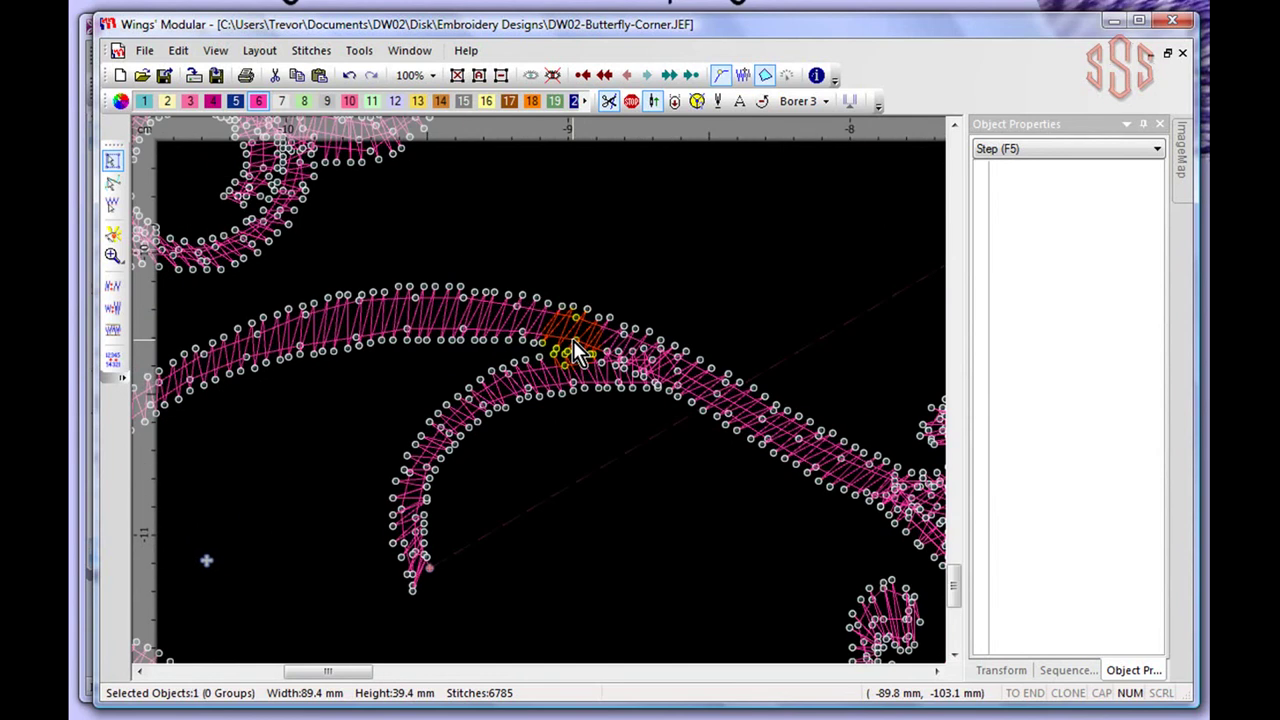
scroll(573, 340, down, 5)
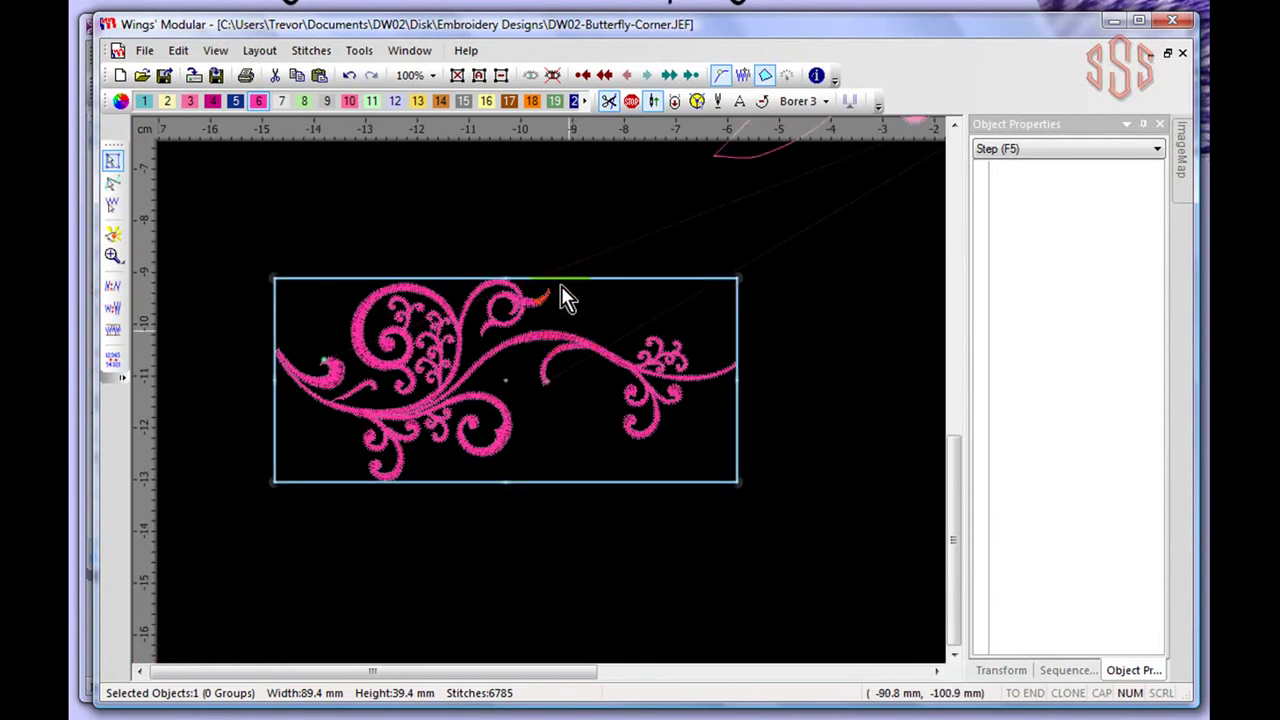
click(350, 77)
click(350, 77)
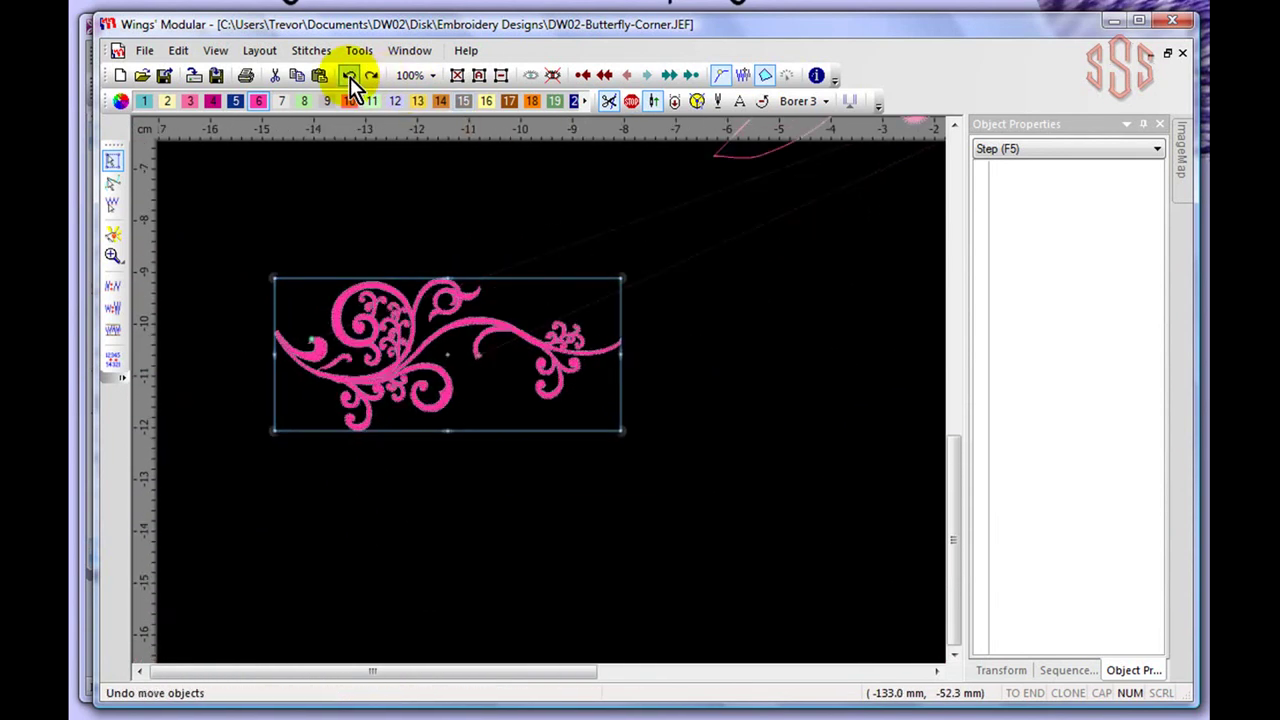
Undo the flourish's remaining resizing and moves to restore it in the butterfly corner design, and clear the selection.
click(350, 77)
click(350, 77)
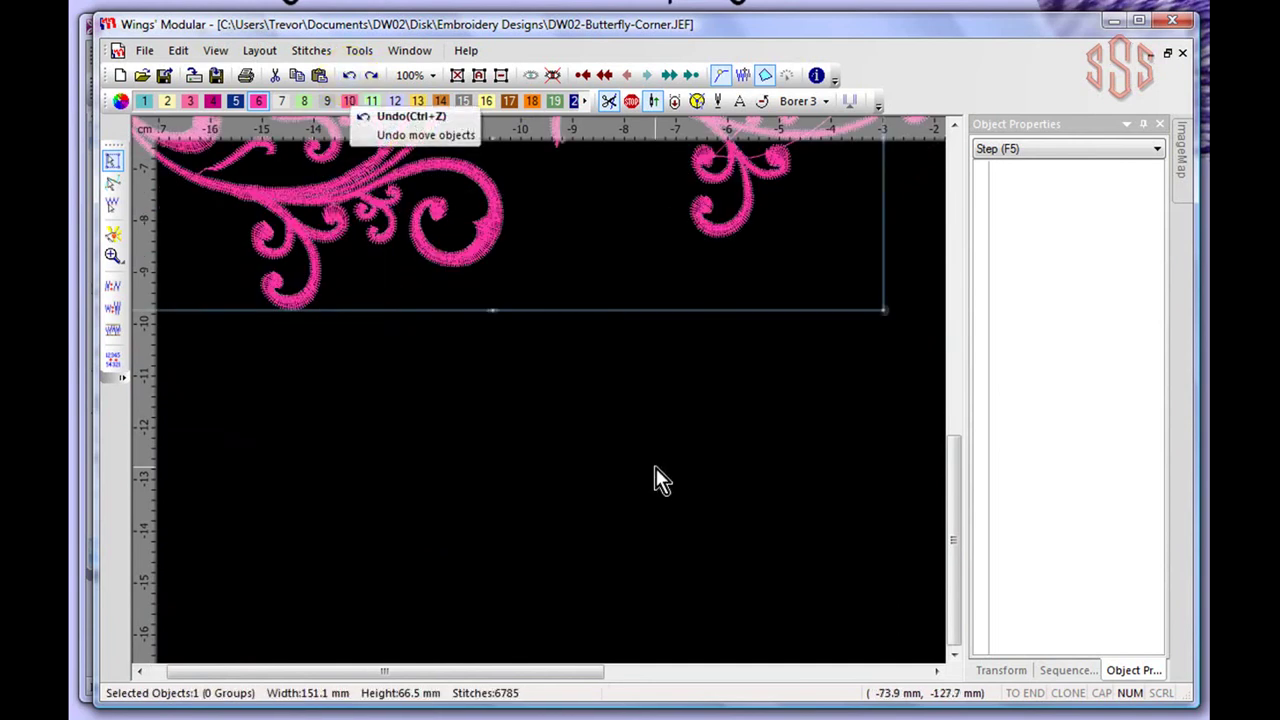
scroll(628, 446, down, 4)
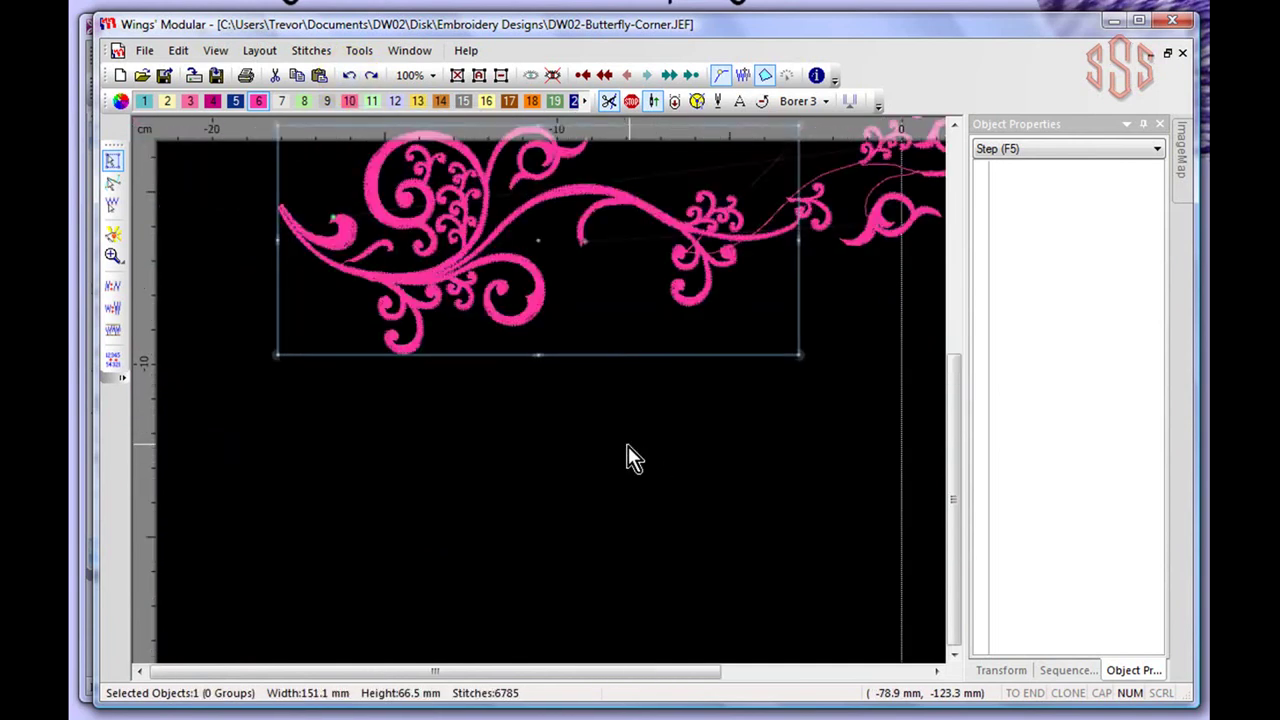
click(350, 77)
click(730, 488)
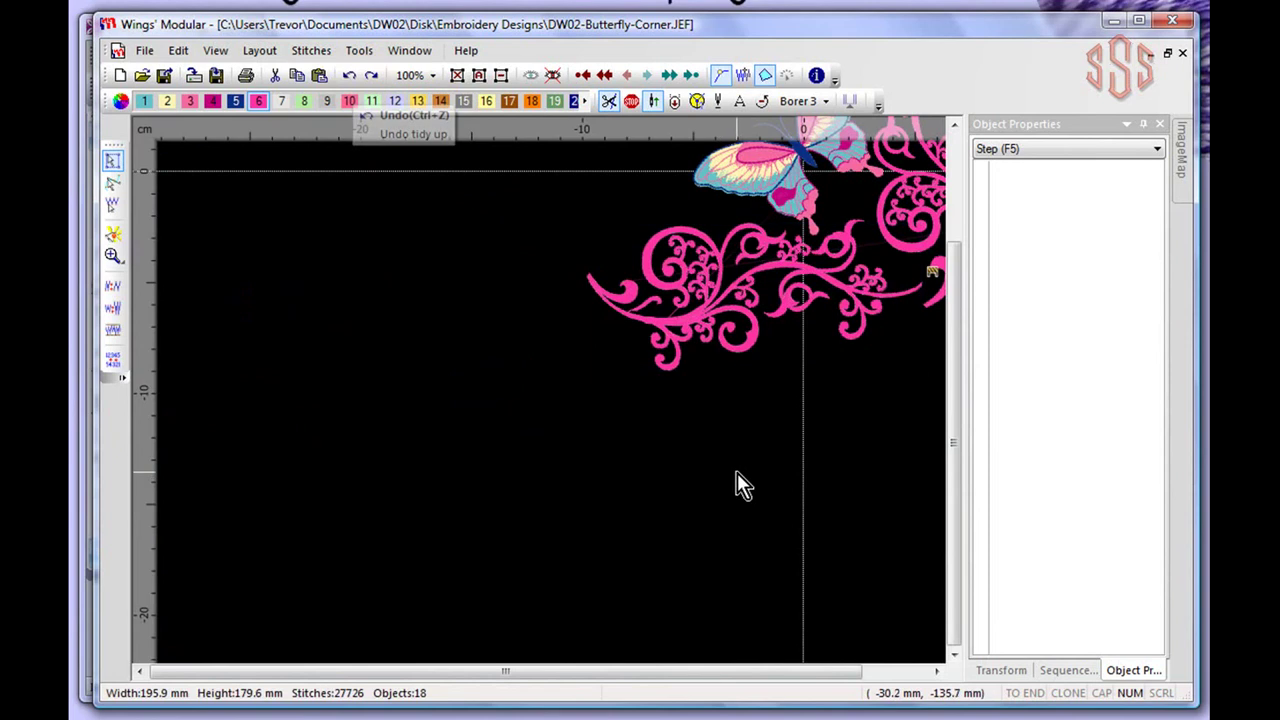
Move the butterfly's teal wing fill out to the empty area left of the design.
click(314, 52)
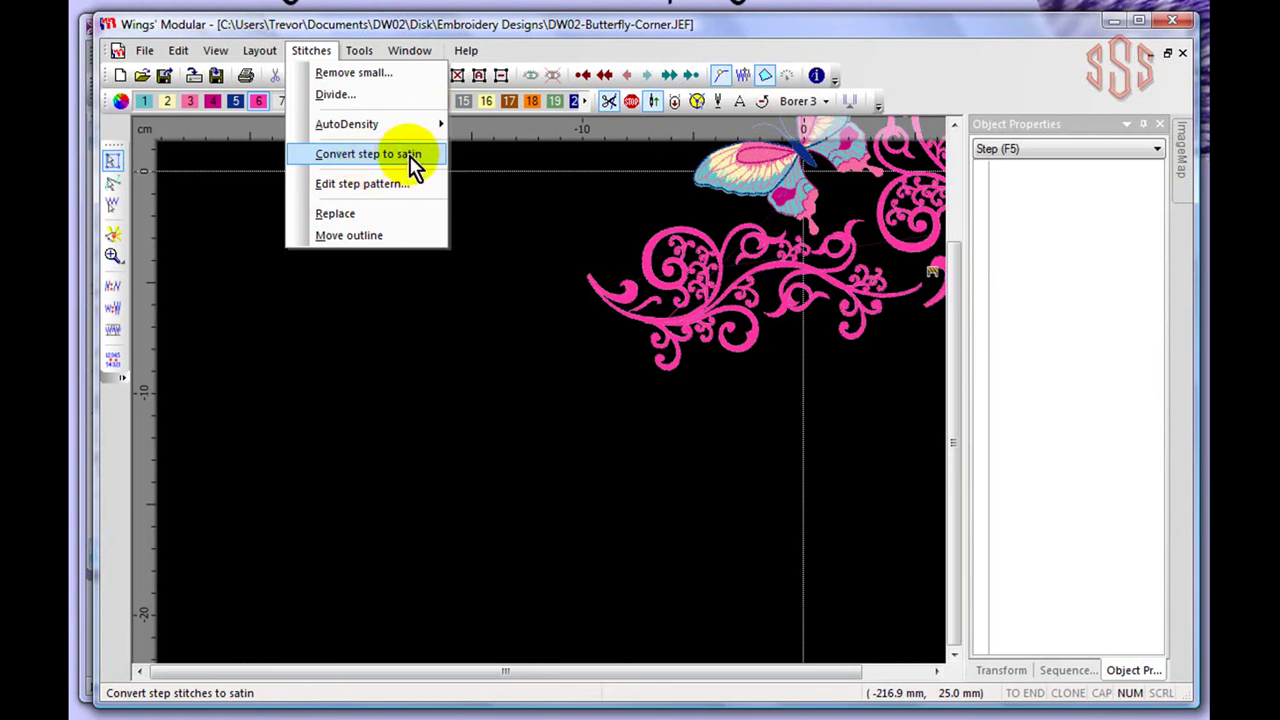
click(514, 286)
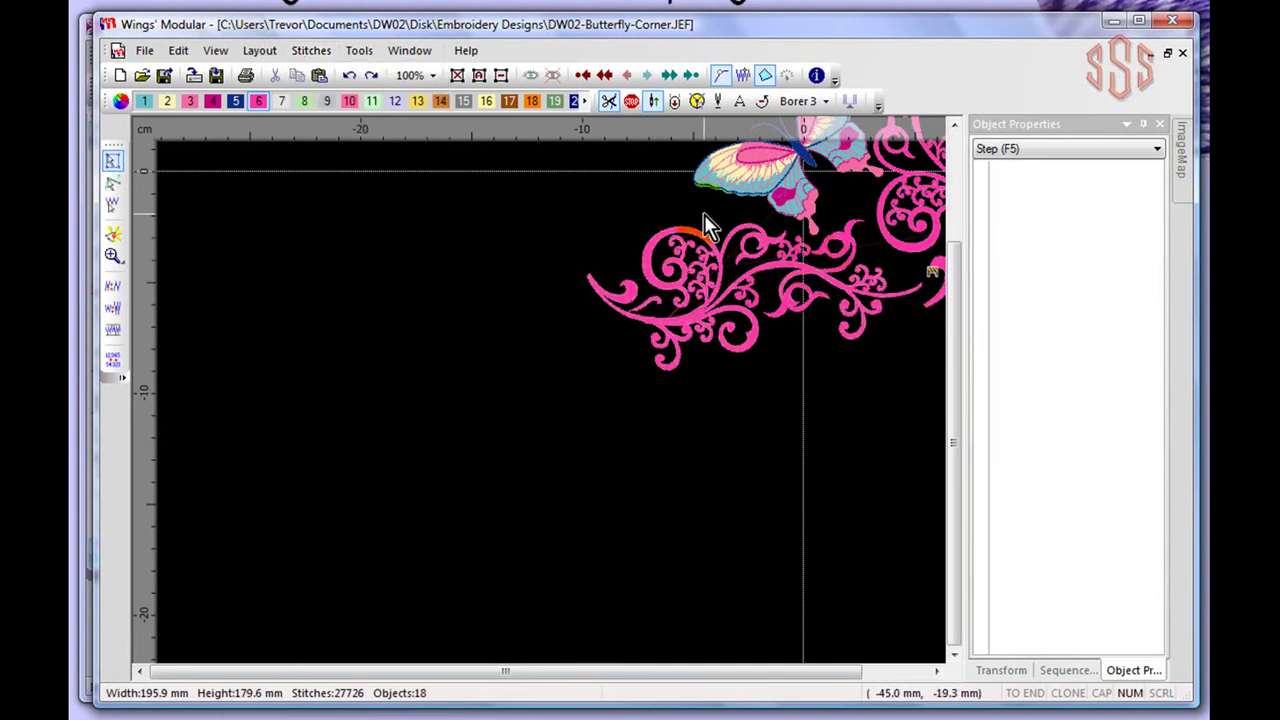
scroll(831, 172, up, 3)
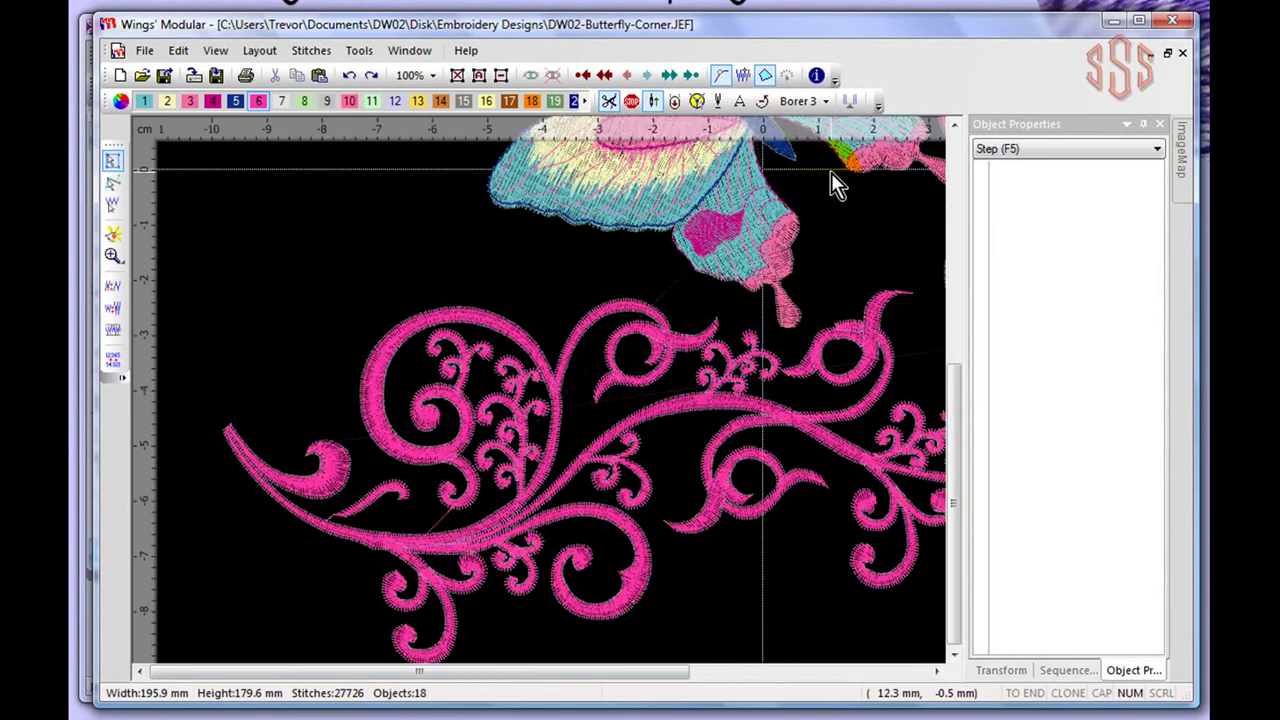
click(953, 124)
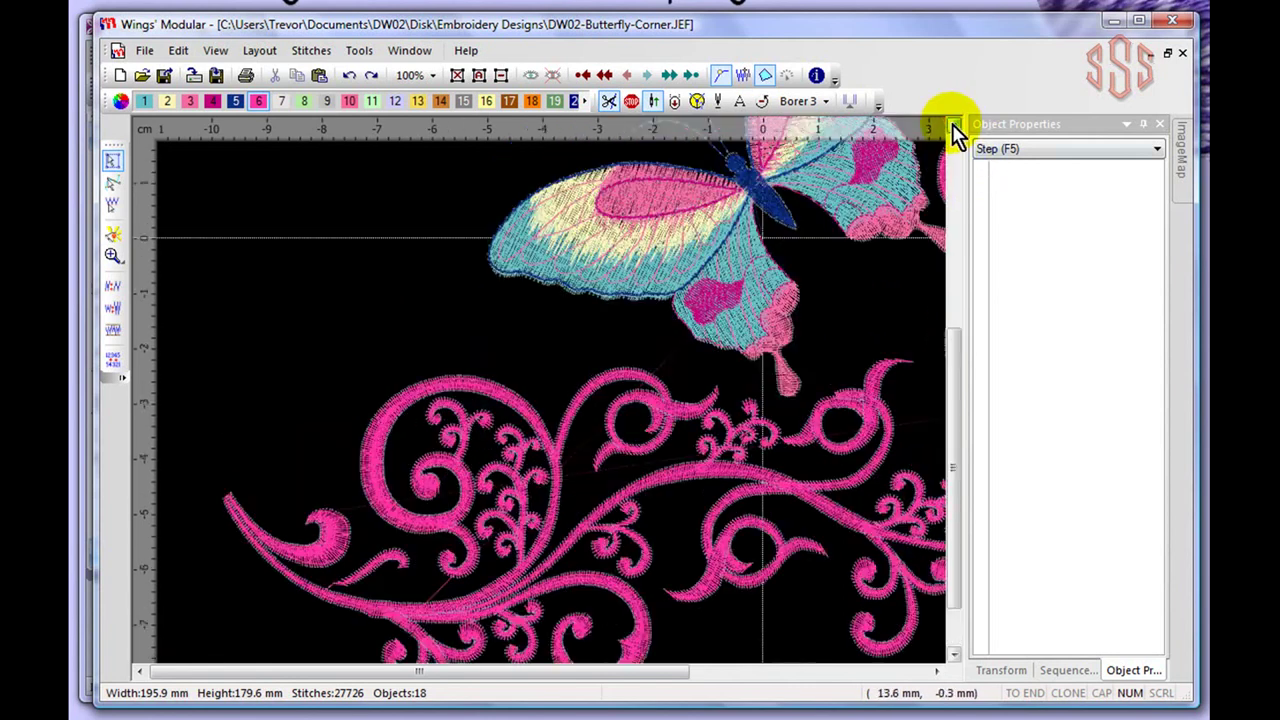
click(952, 124)
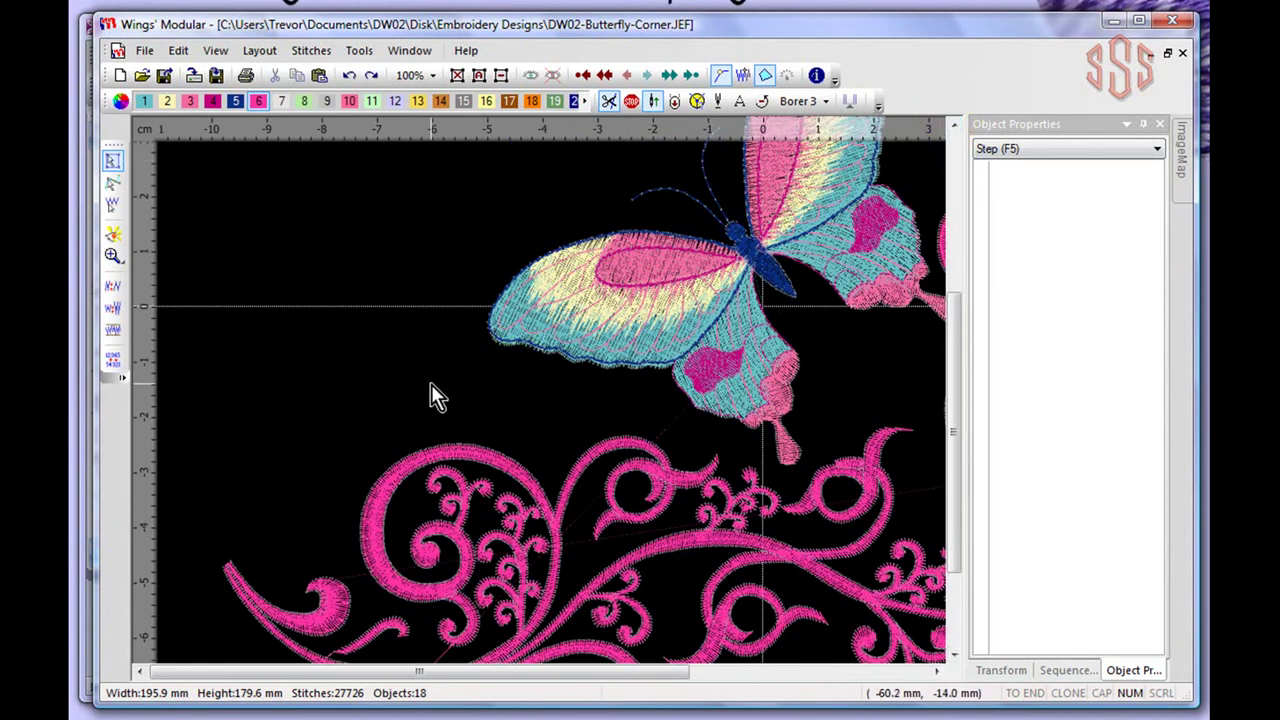
click(507, 333)
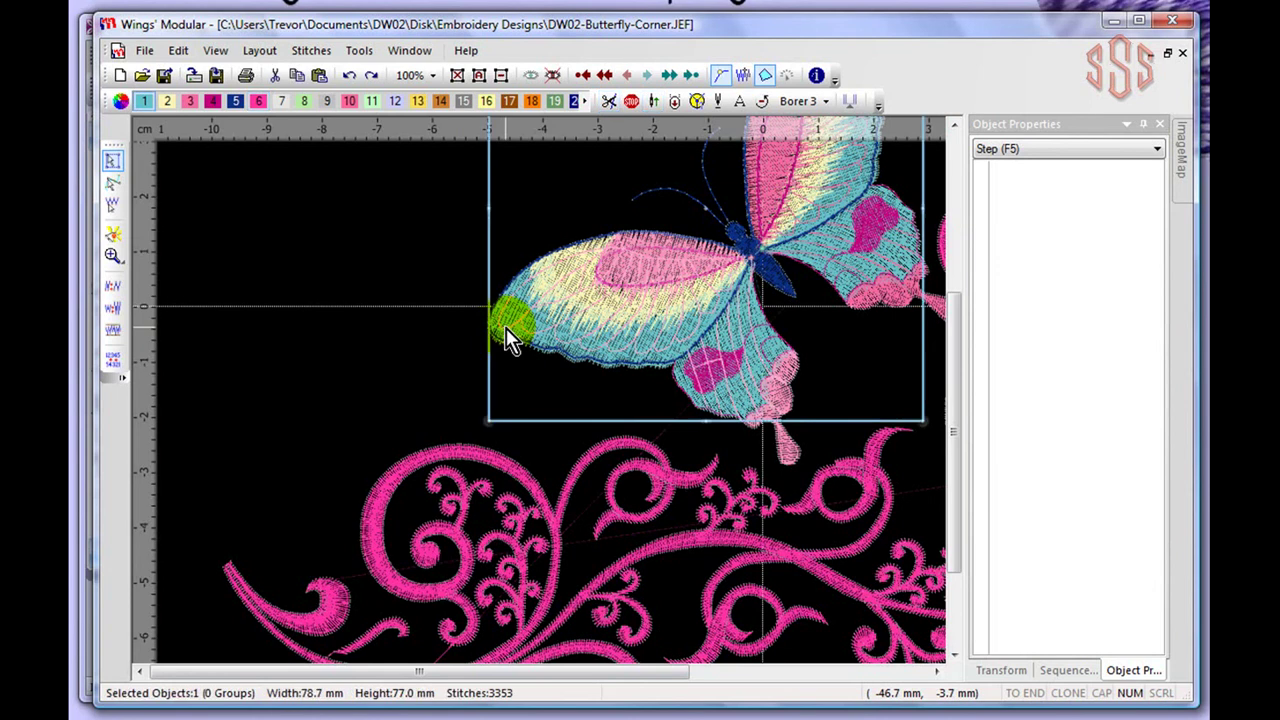
drag(507, 322, 193, 230)
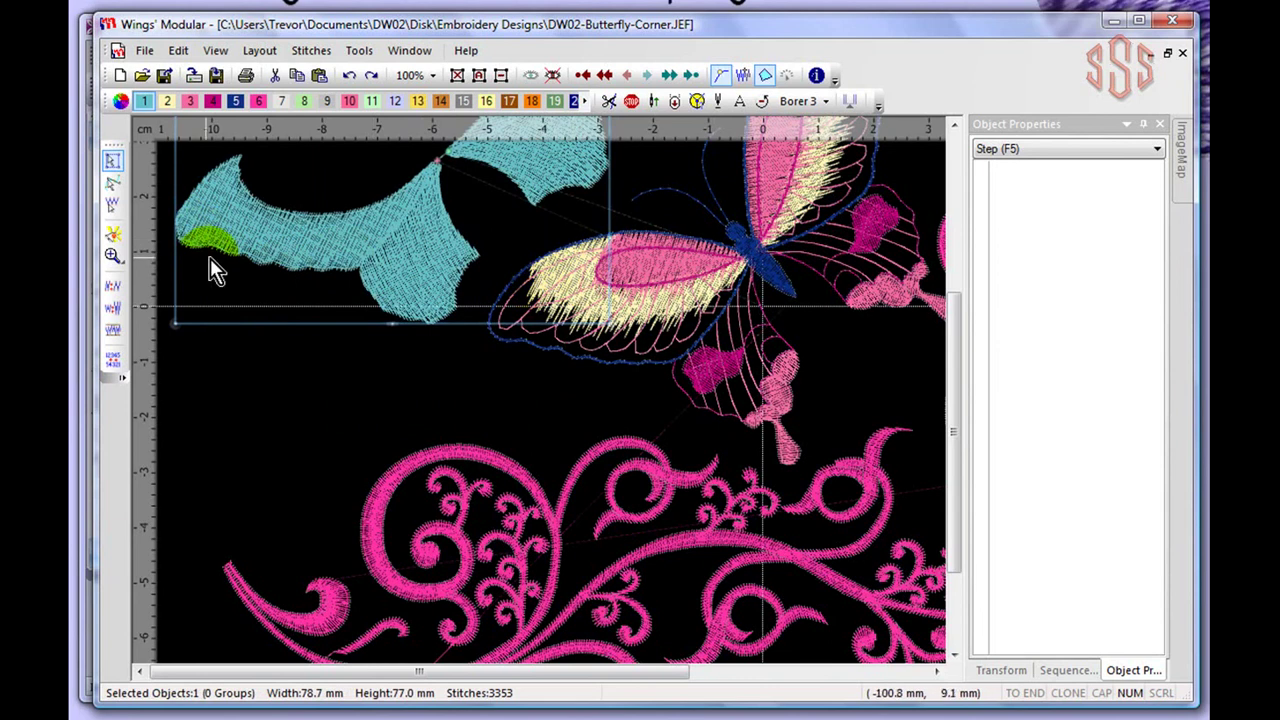
Convert the teal wing fill's step stitches to satin.
scroll(205, 228, up, 3)
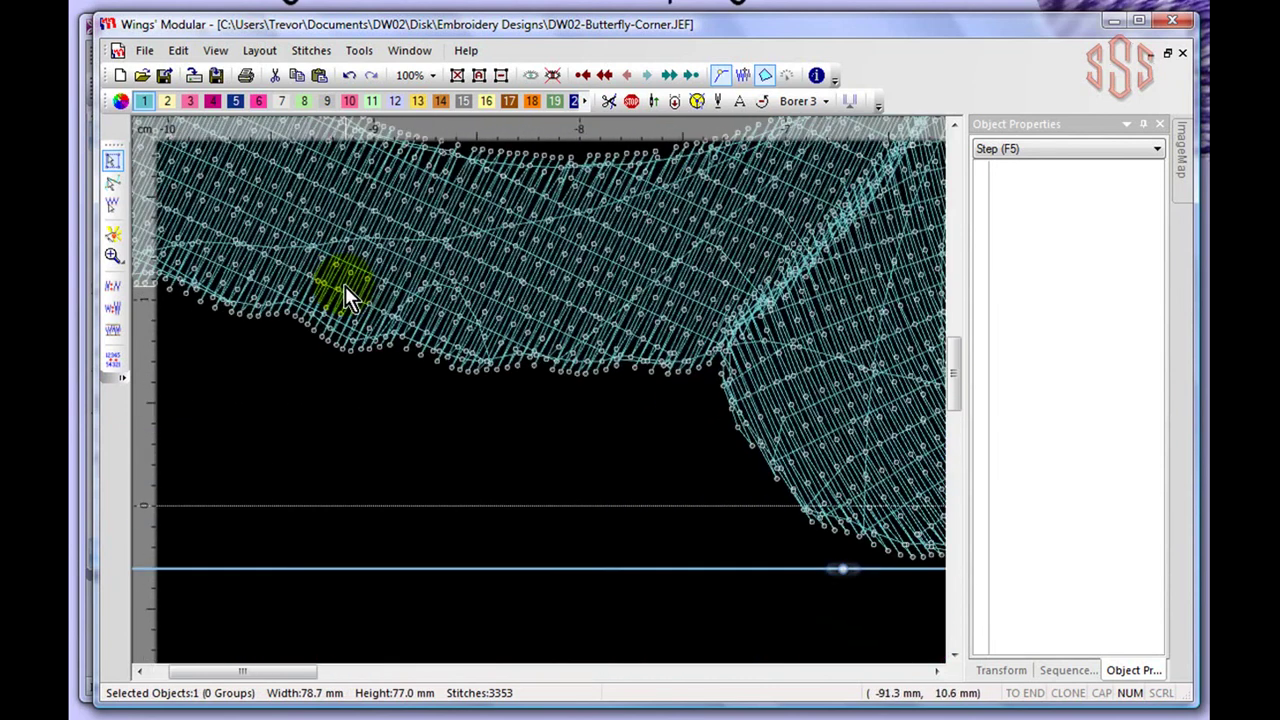
scroll(345, 286, up, 1)
click(953, 125)
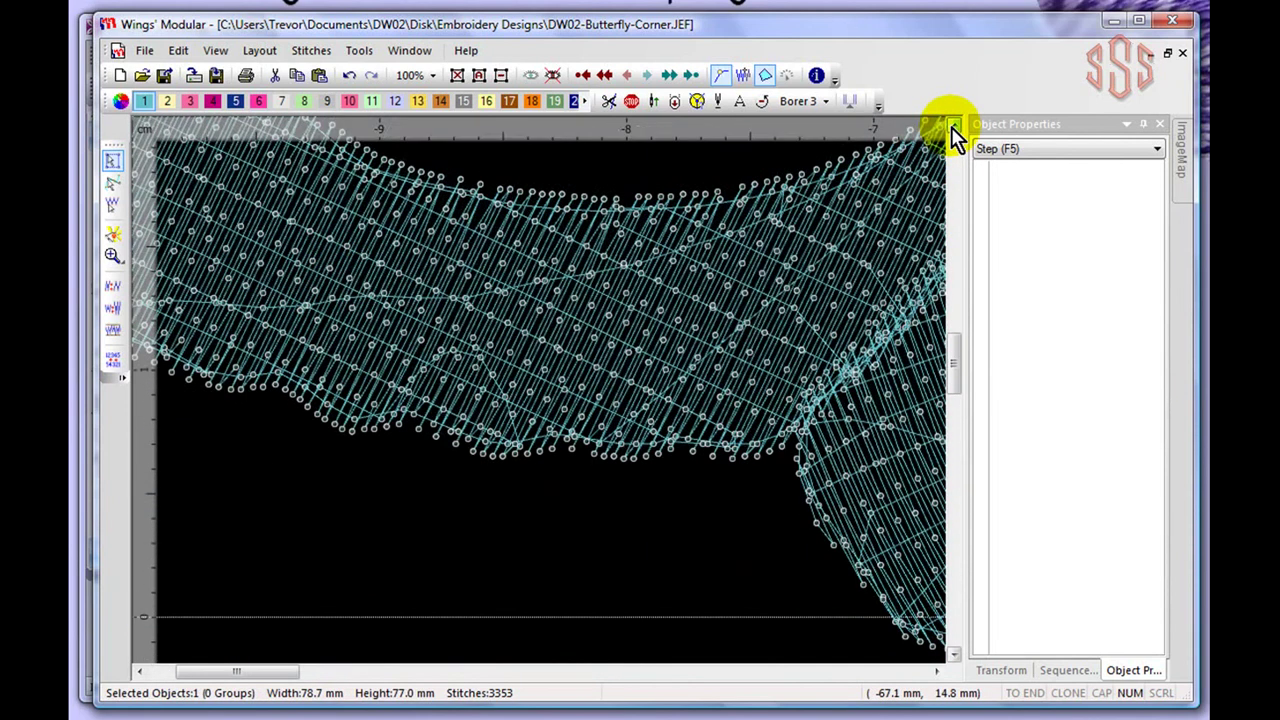
click(951, 127)
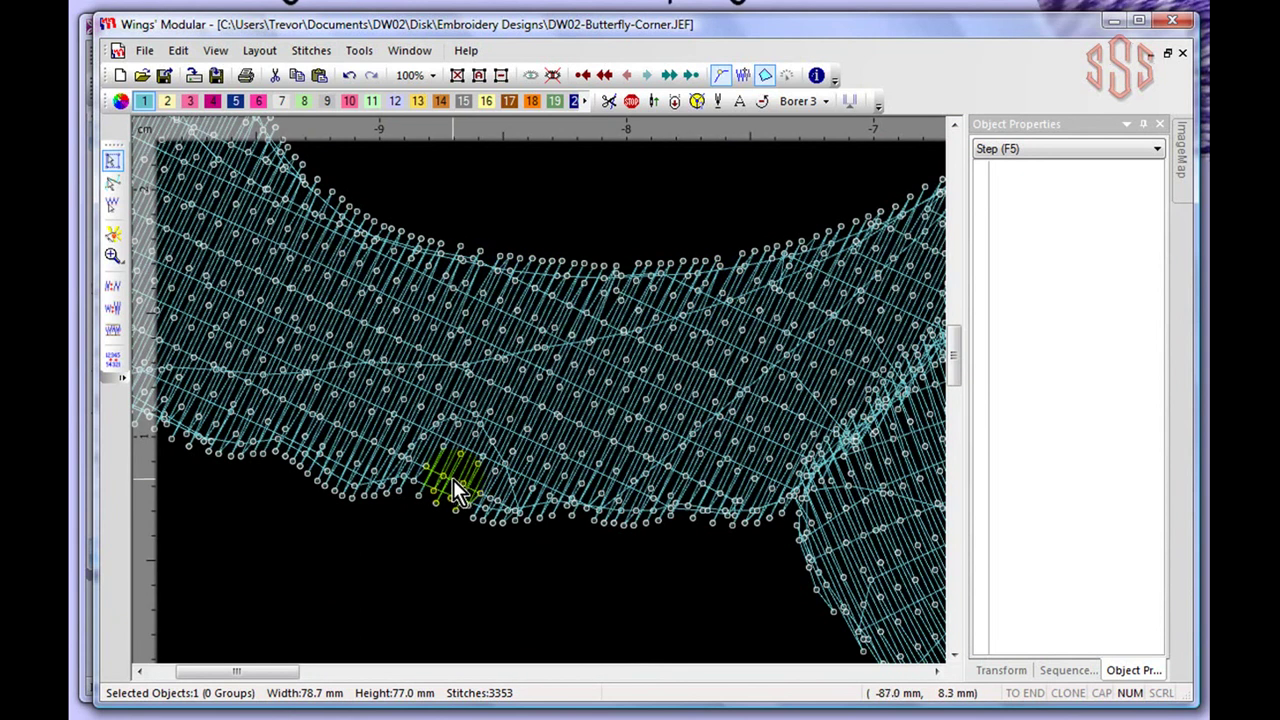
click(312, 52)
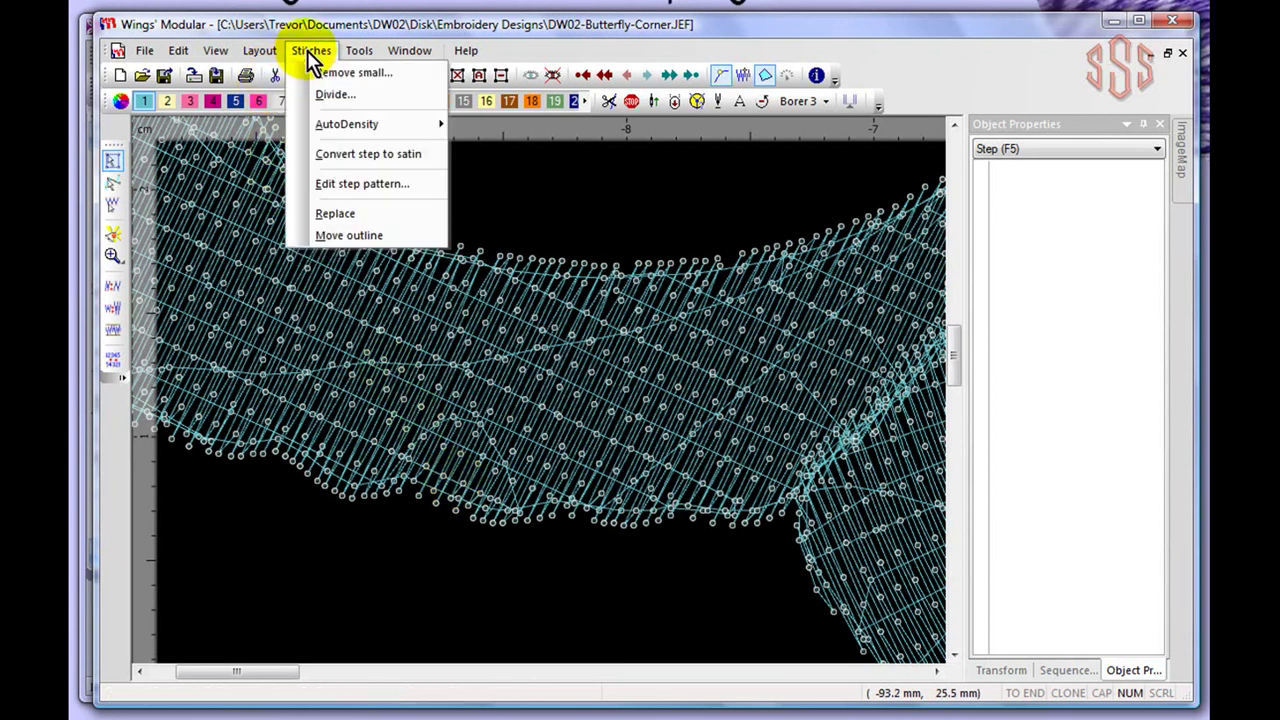
click(390, 160)
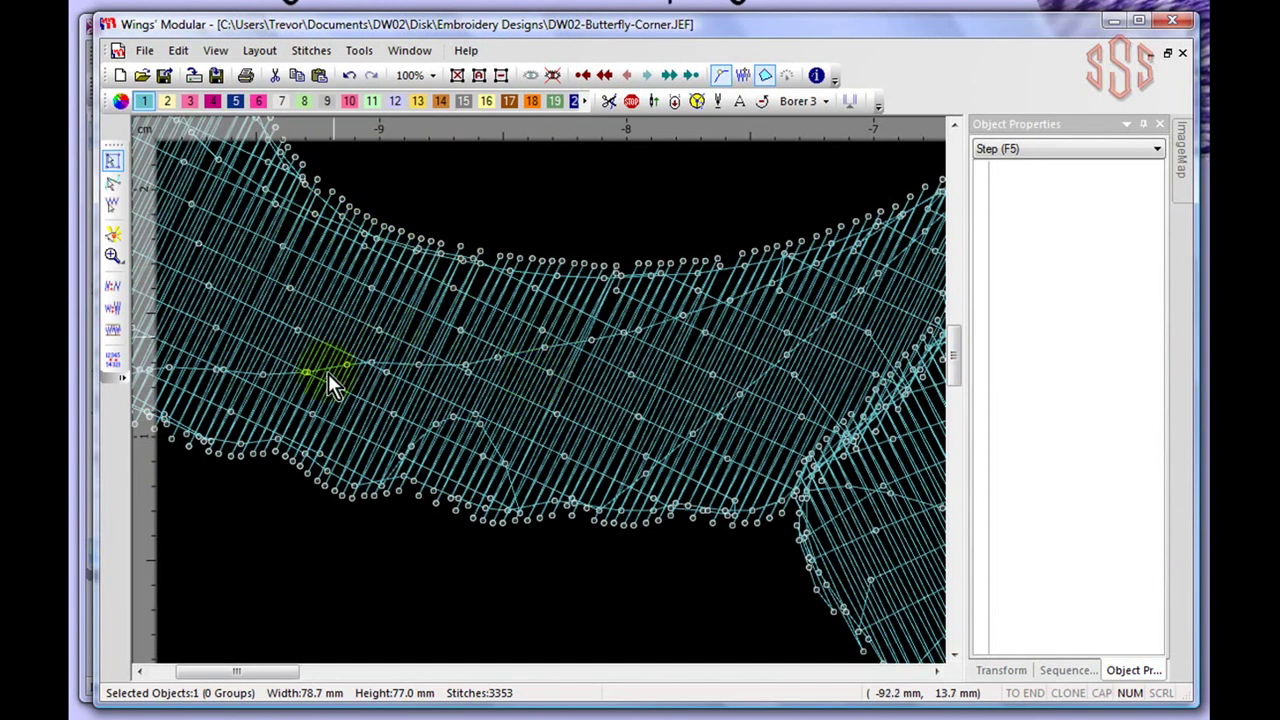
Undo the teal fill's satin conversion and its move away from the butterfly.
click(350, 77)
click(350, 77)
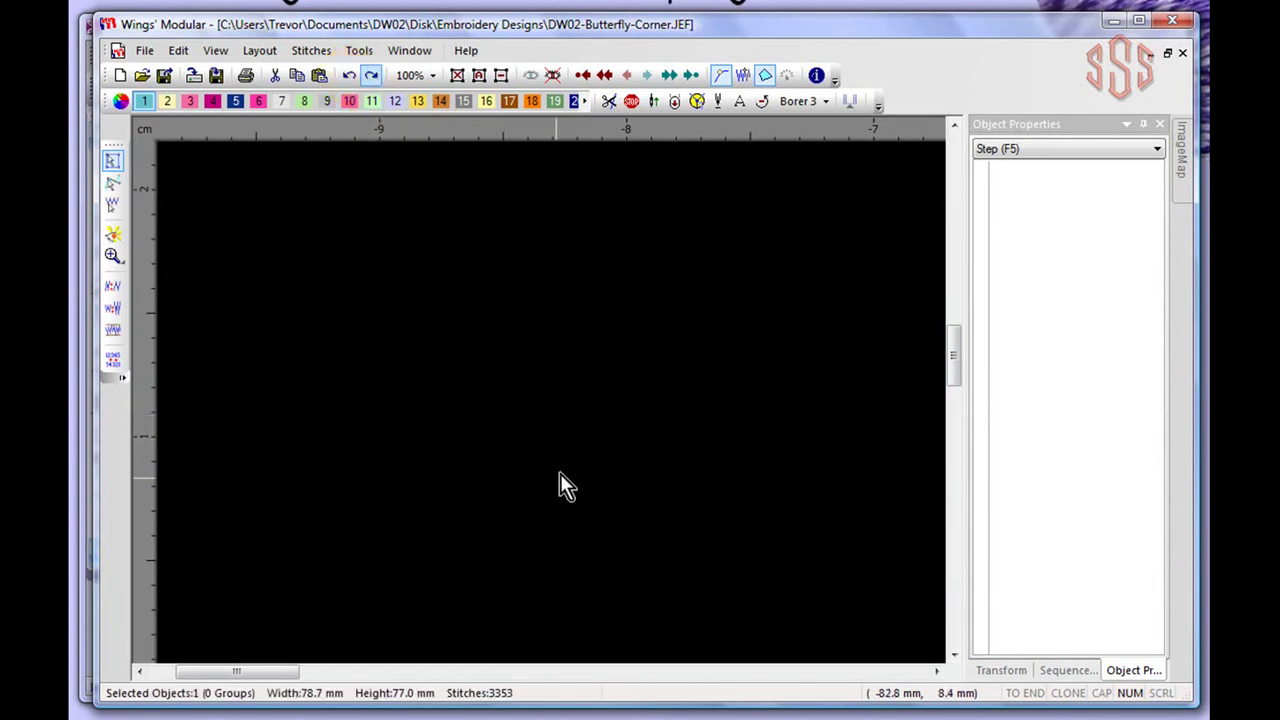
scroll(580, 428, down, 2)
scroll(578, 428, down, 4)
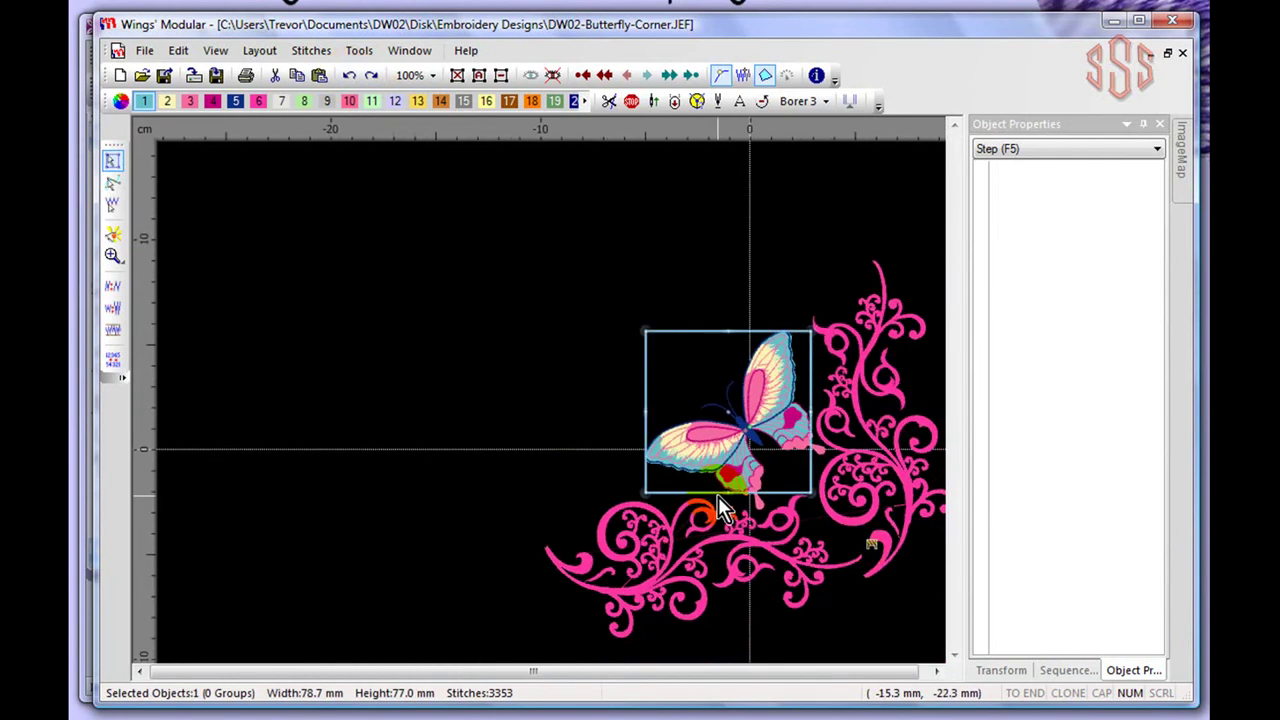
Move the magenta object with the lower wing's spot and outlines to the empty area left of the butterfly.
scroll(719, 496, up, 3)
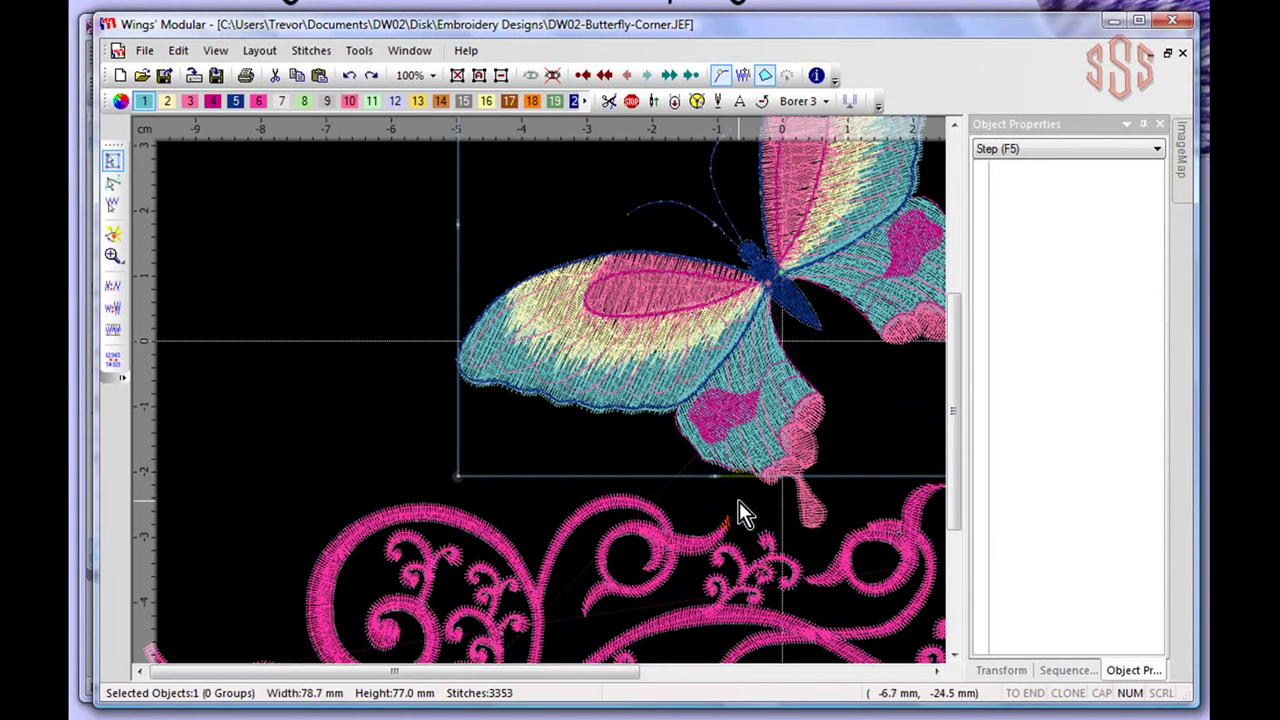
click(708, 438)
drag(710, 439, 306, 306)
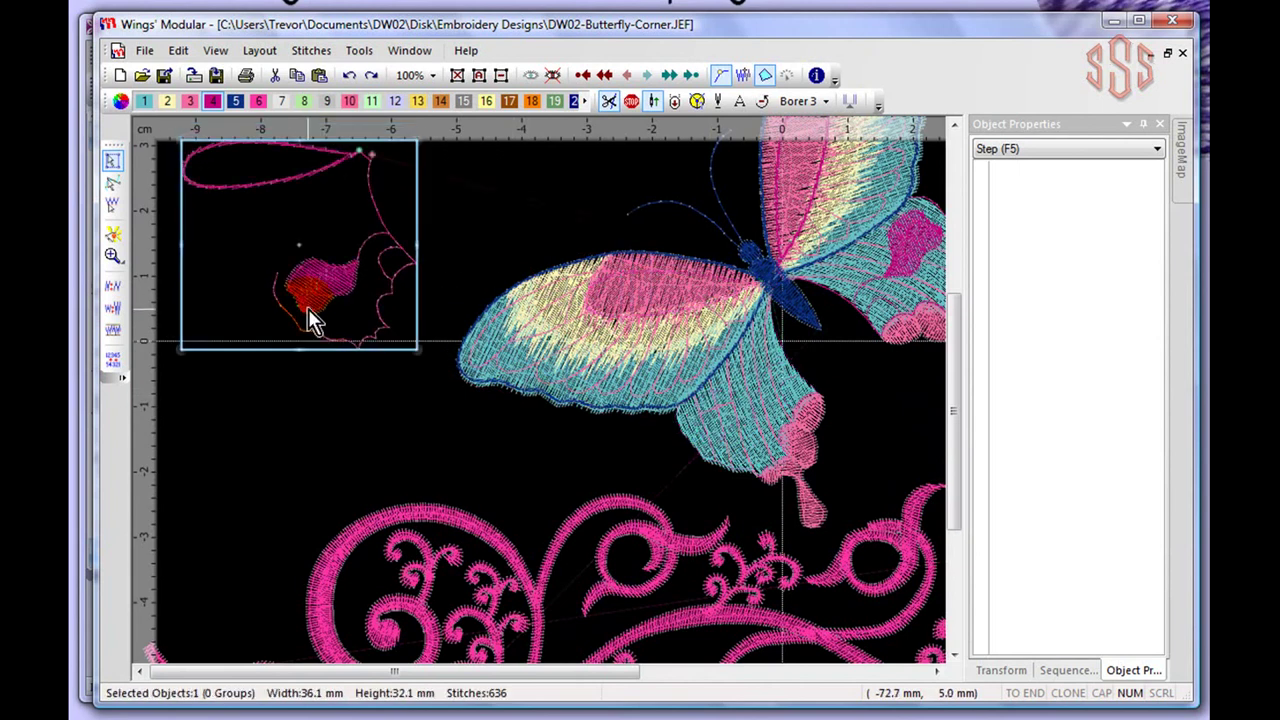
Convert the magenta object's step stitches to satin, and undo both the conversion and the move.
scroll(328, 306, up, 2)
scroll(326, 304, up, 1)
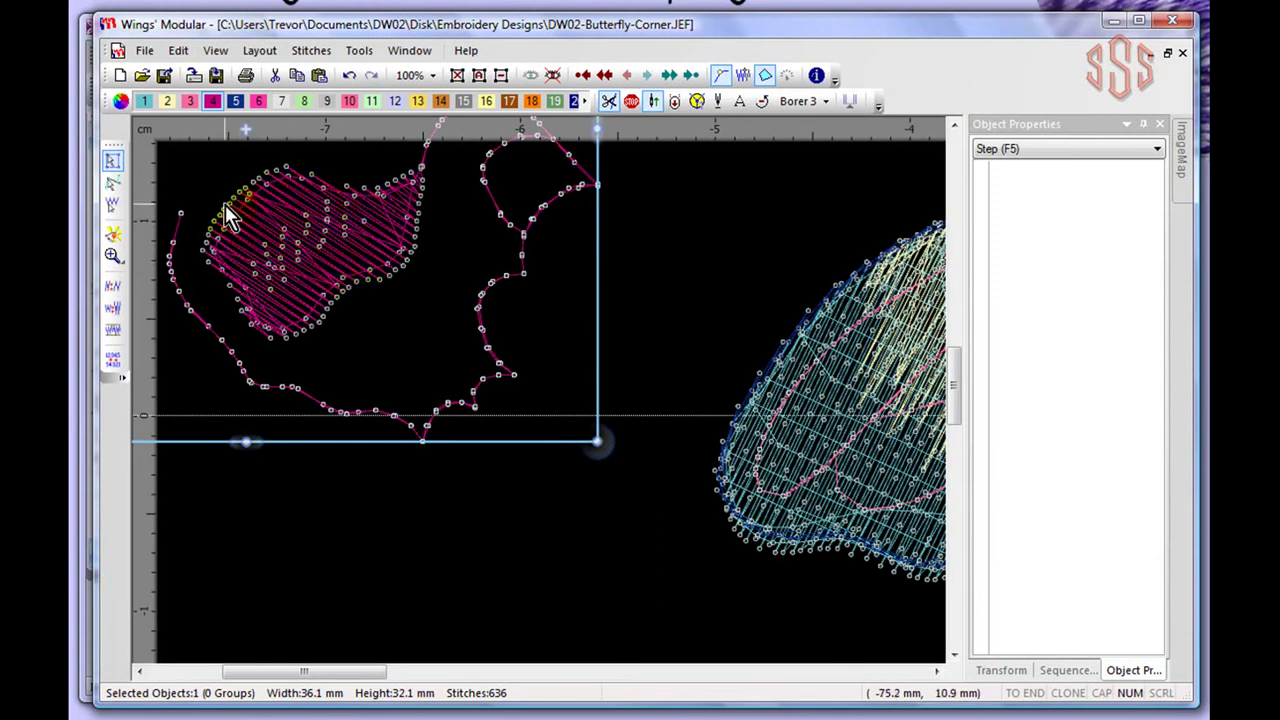
click(335, 131)
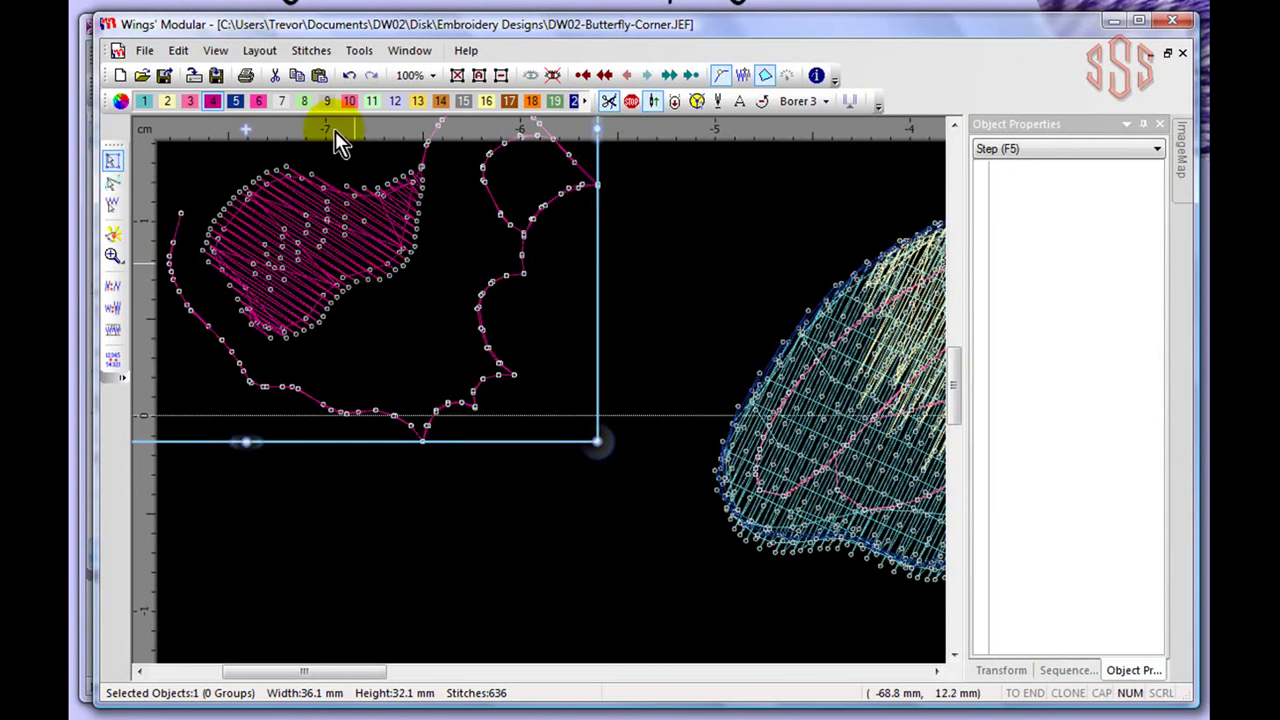
click(312, 55)
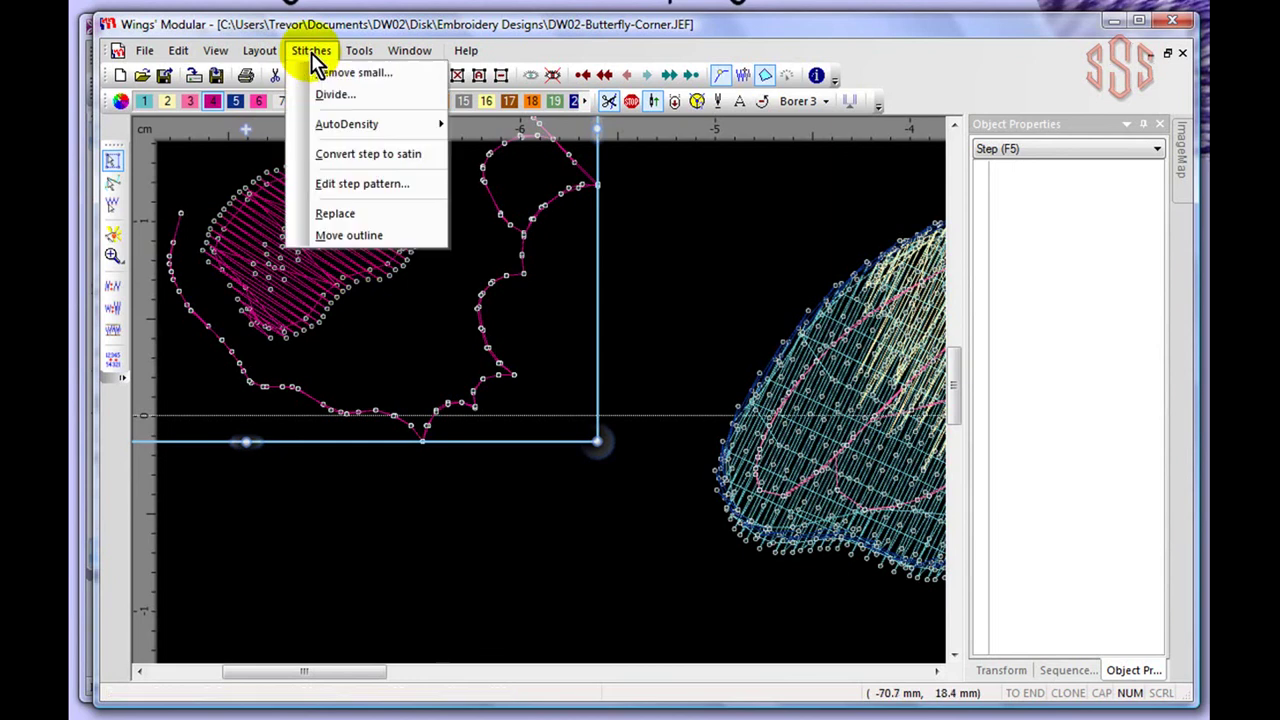
click(340, 157)
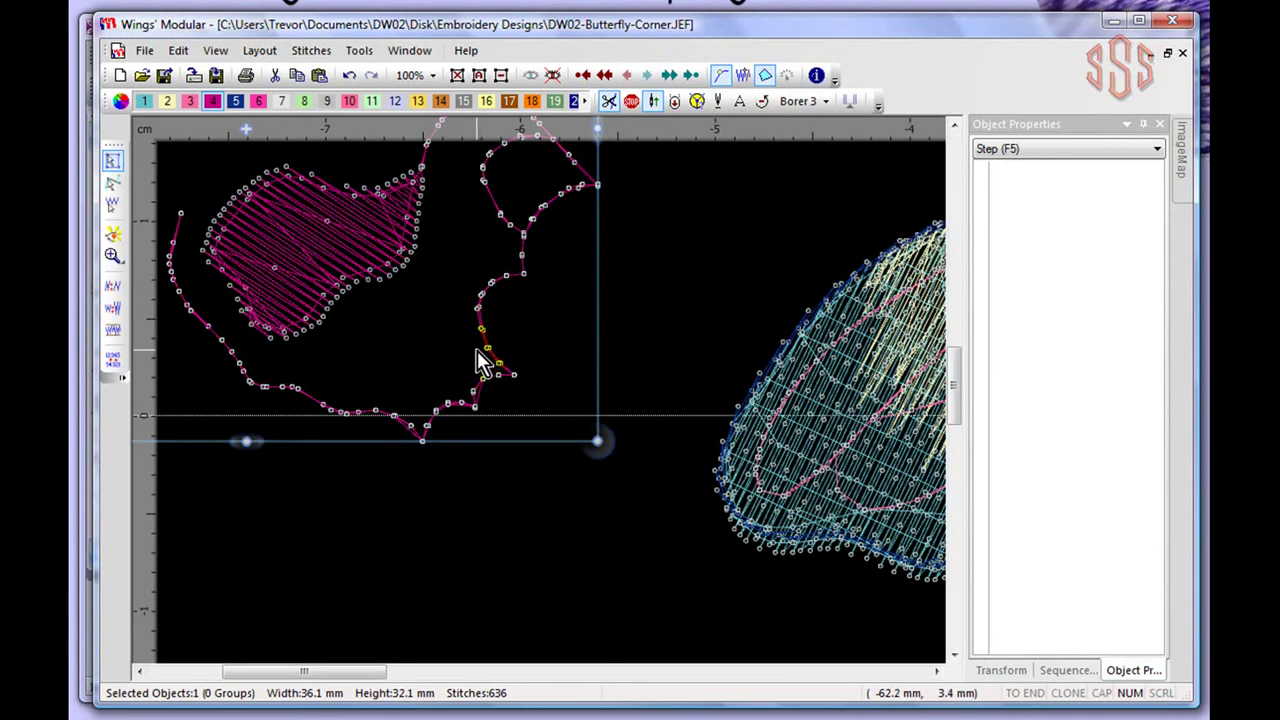
click(343, 76)
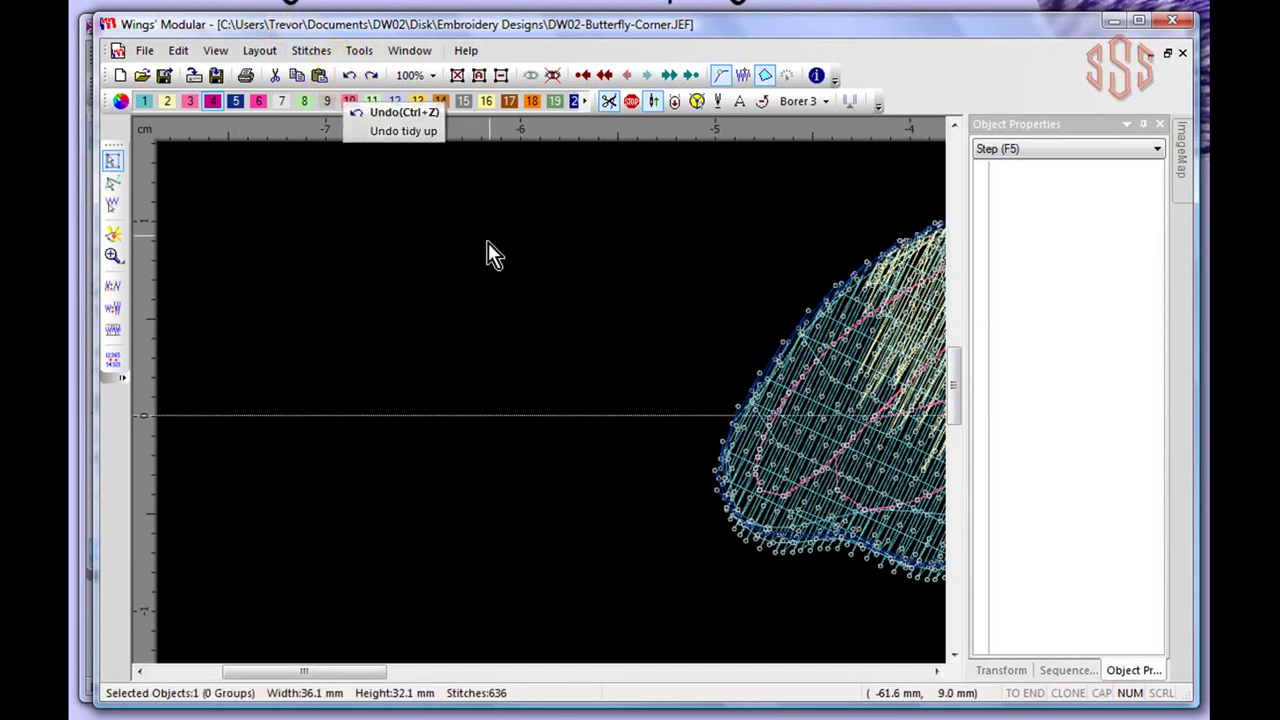
scroll(470, 246, down, 2)
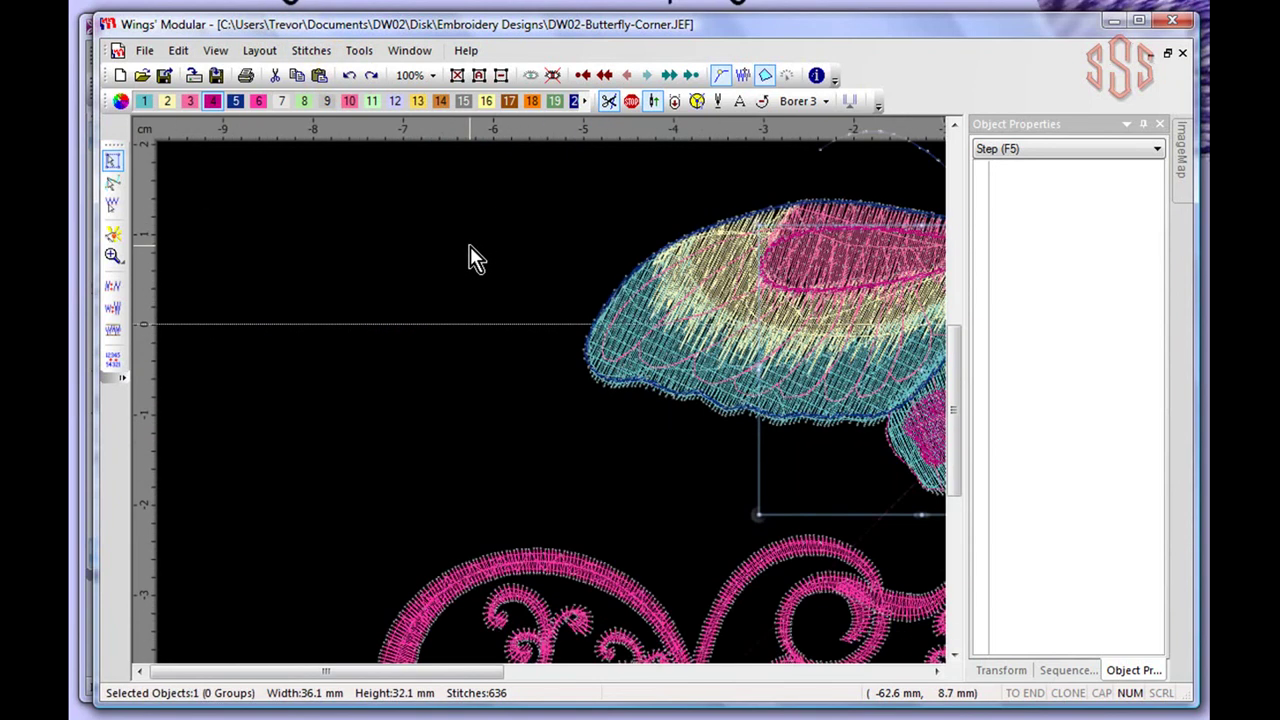
Move the teal wing fill away from the butterfly into the empty area again for step pattern editing.
click(311, 51)
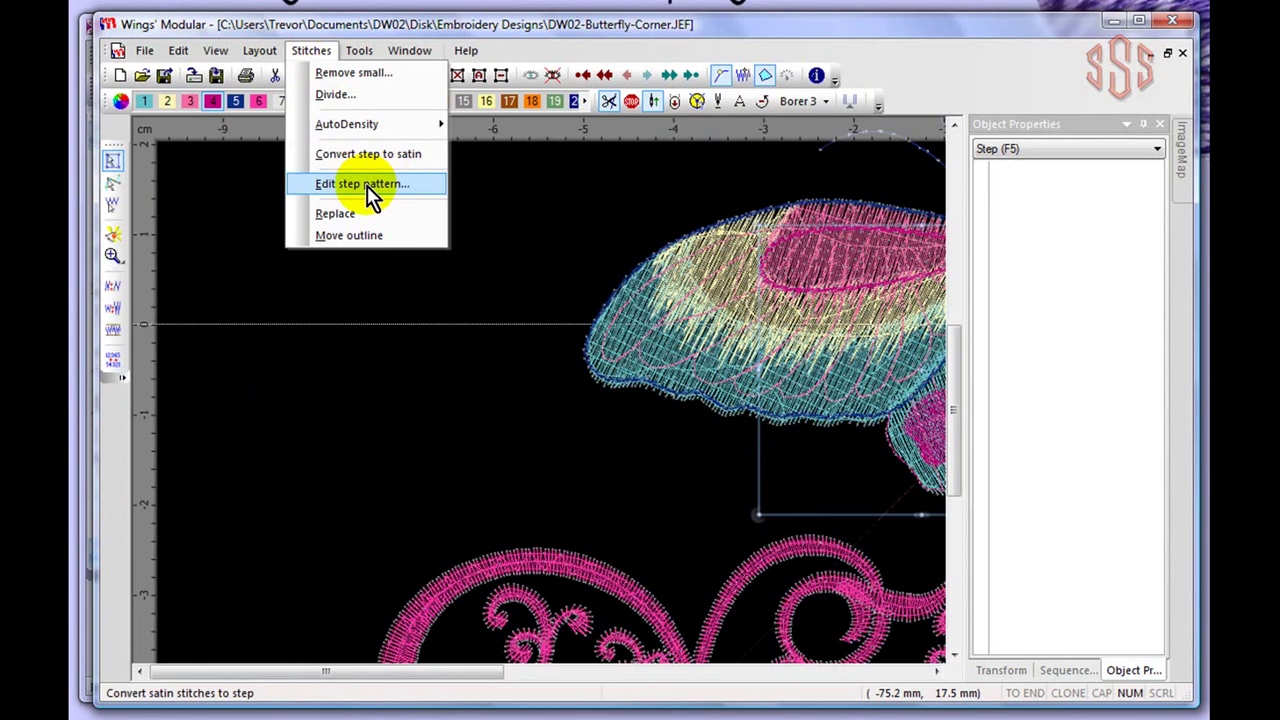
click(568, 18)
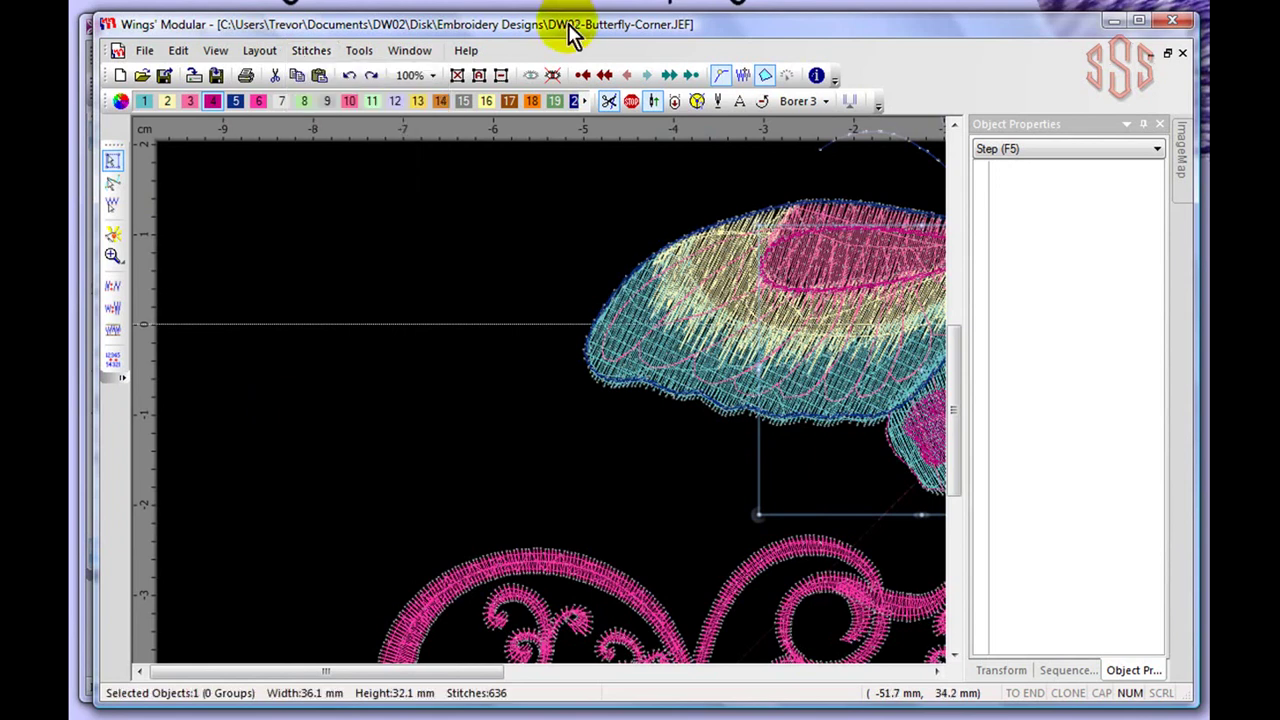
click(624, 372)
drag(624, 372, 214, 258)
Open the step pattern editor for the teal wing fill.
scroll(332, 256, up, 5)
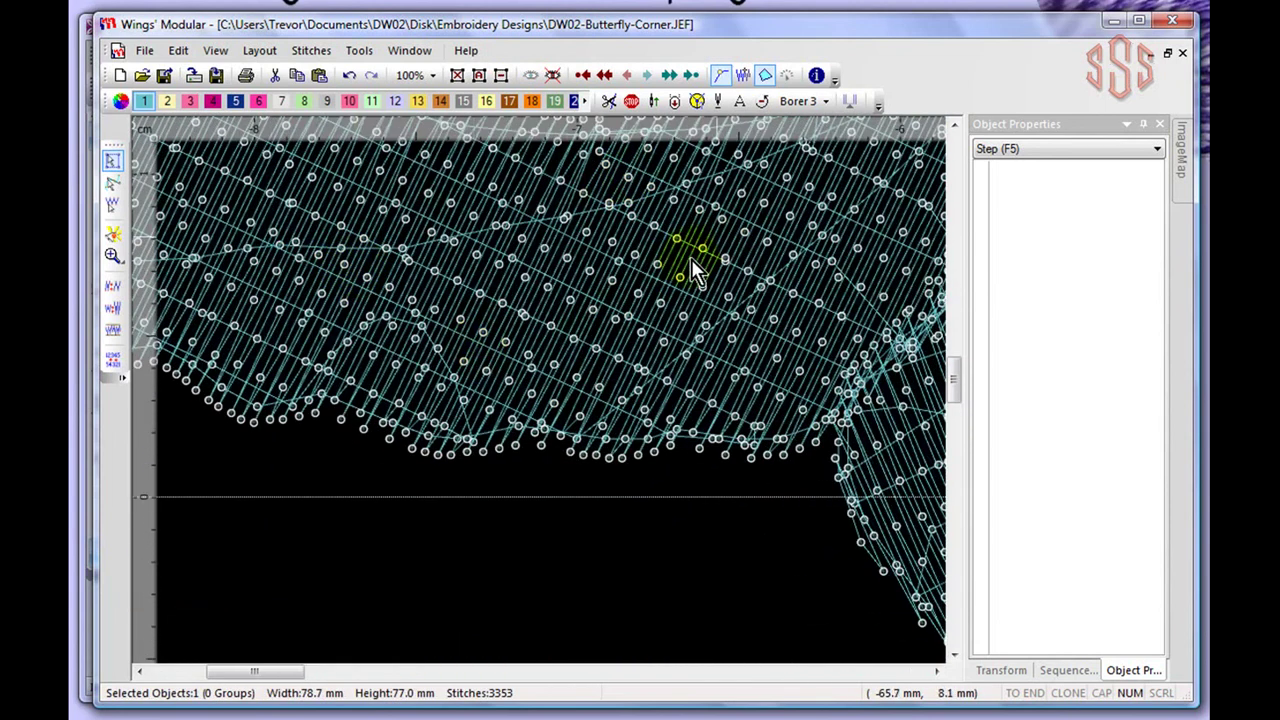
click(311, 50)
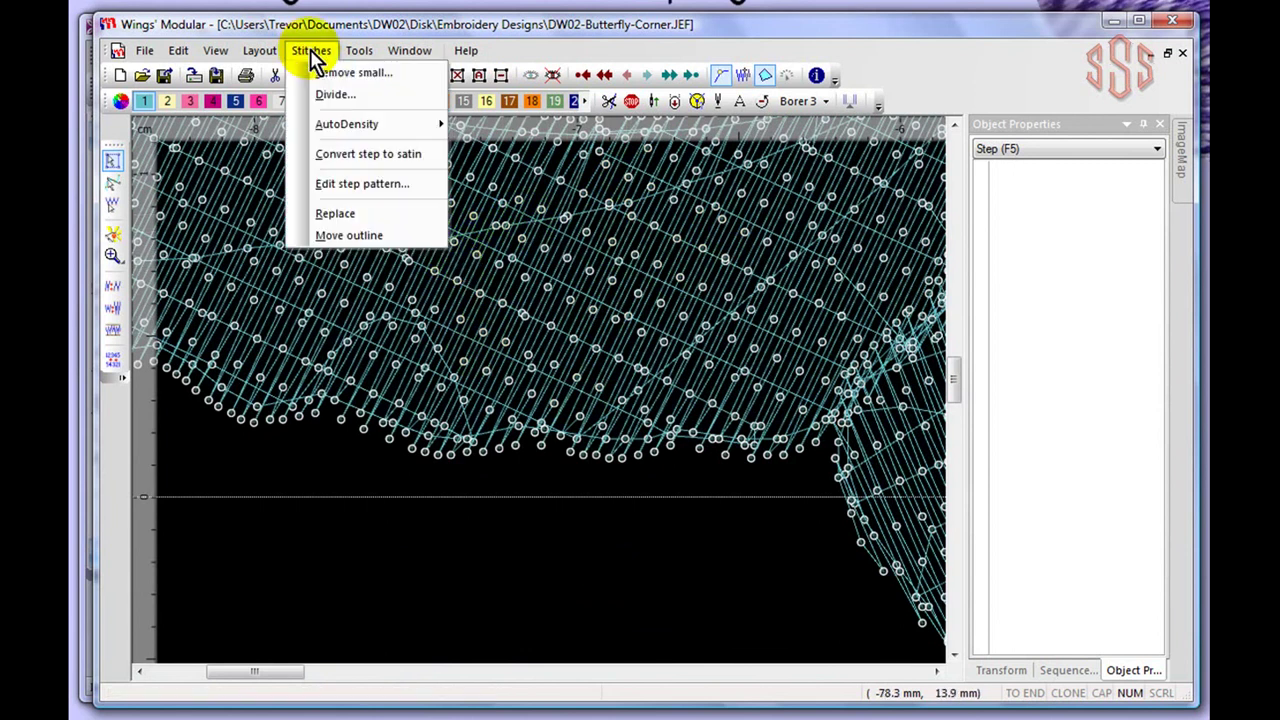
click(388, 193)
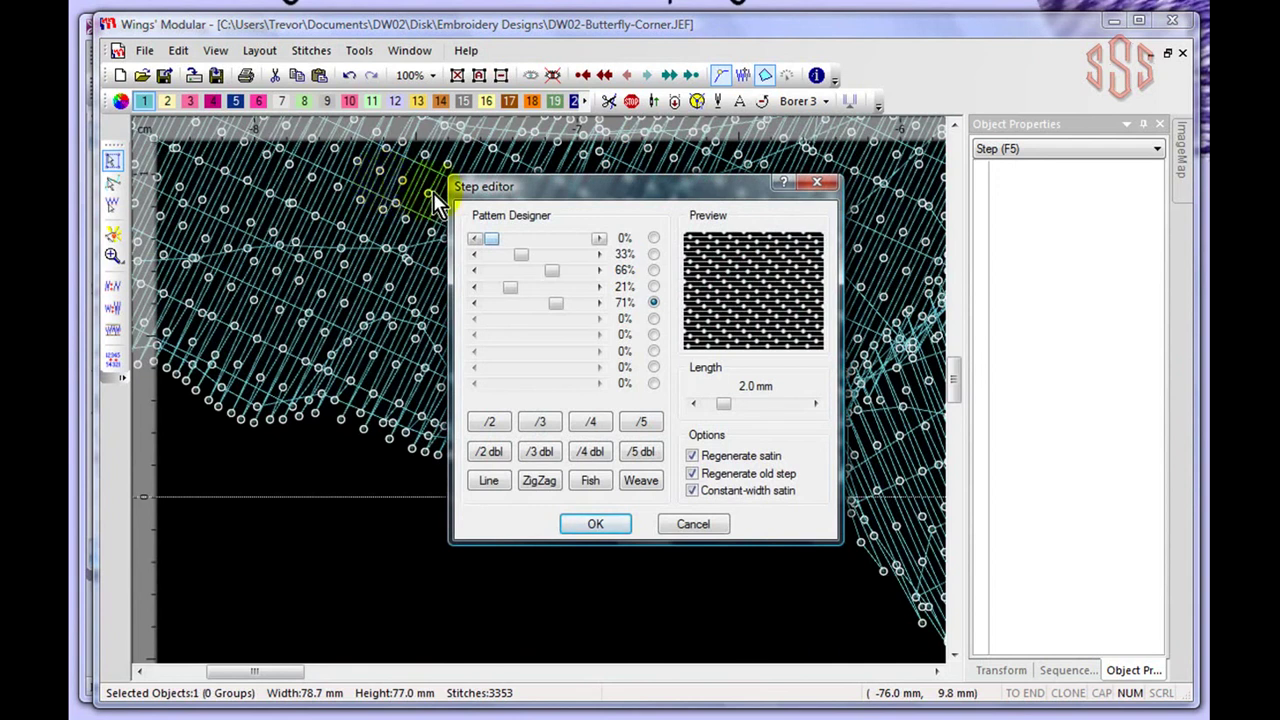
Limit the step pattern to four active rows and set the second to fourth row offsets to 26%, 57% and 87%.
click(654, 301)
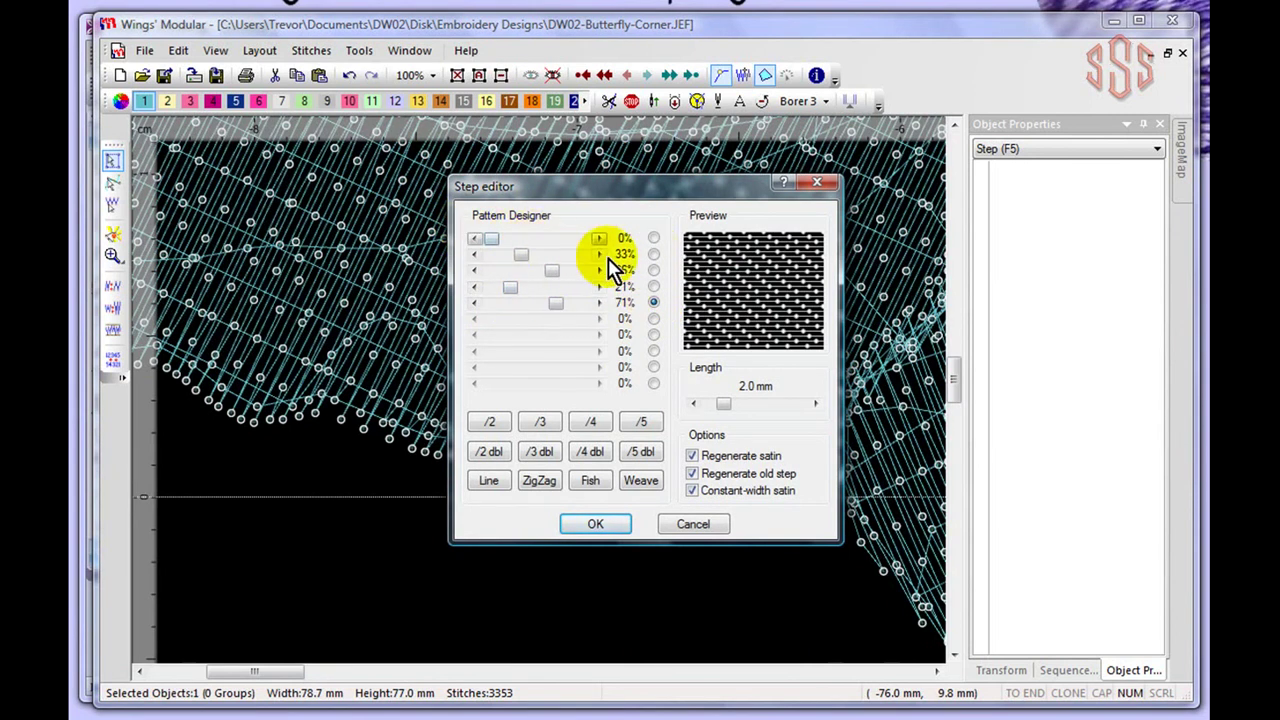
click(653, 287)
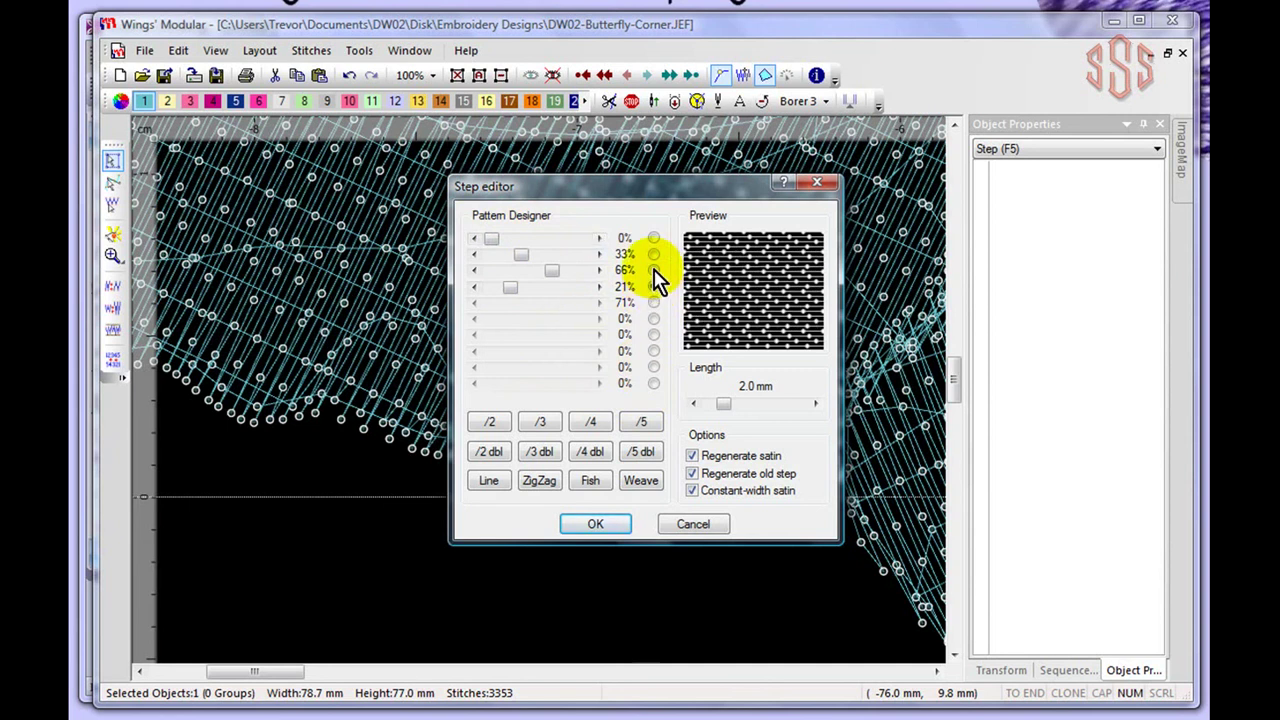
click(653, 270)
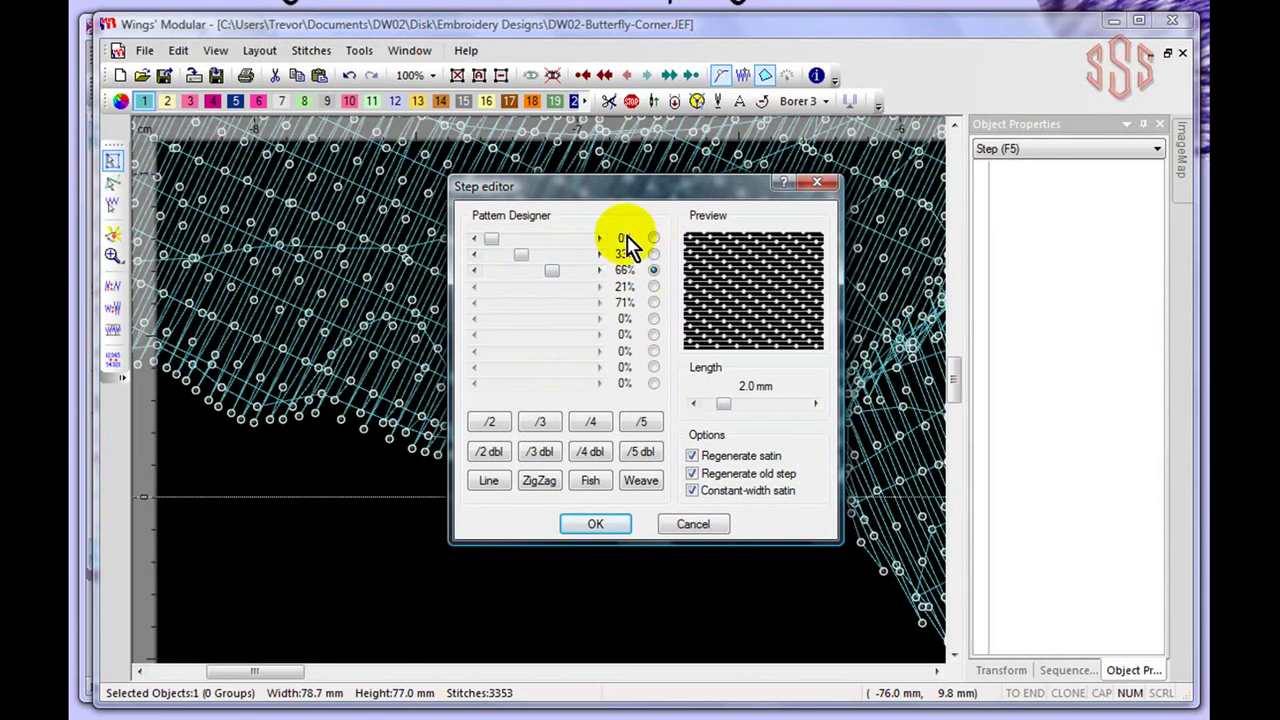
click(652, 287)
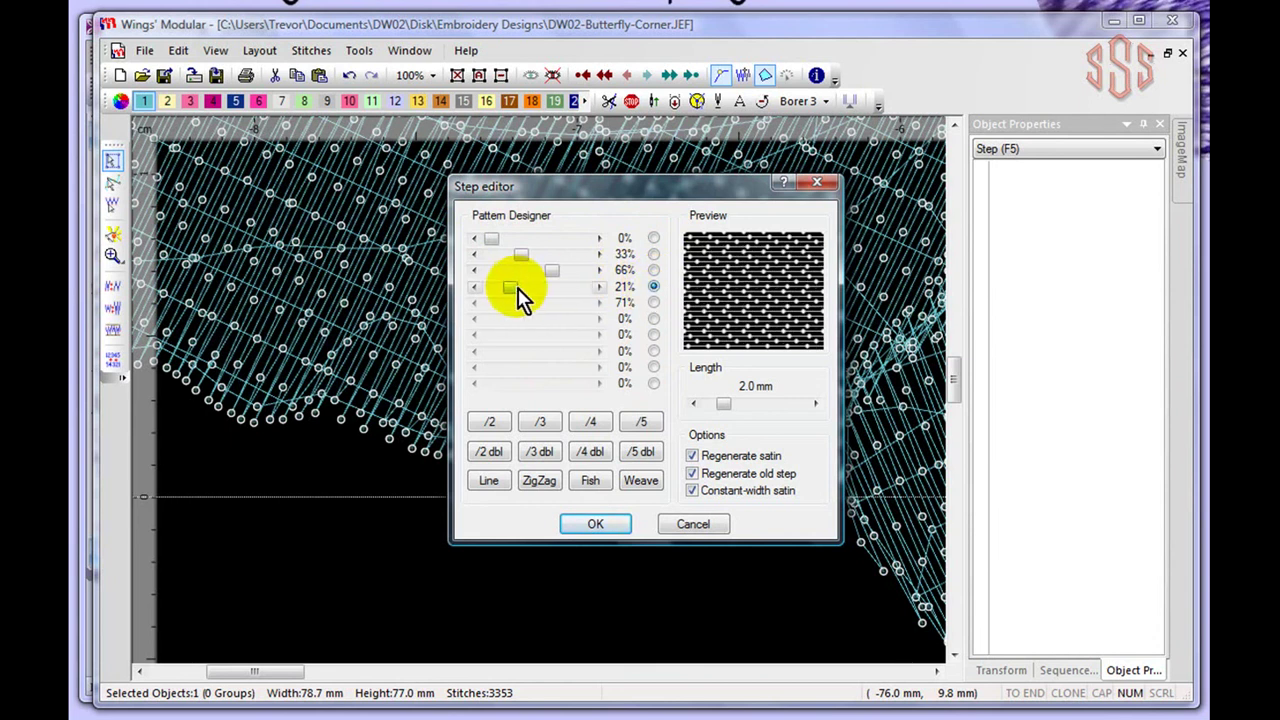
drag(516, 291, 542, 277)
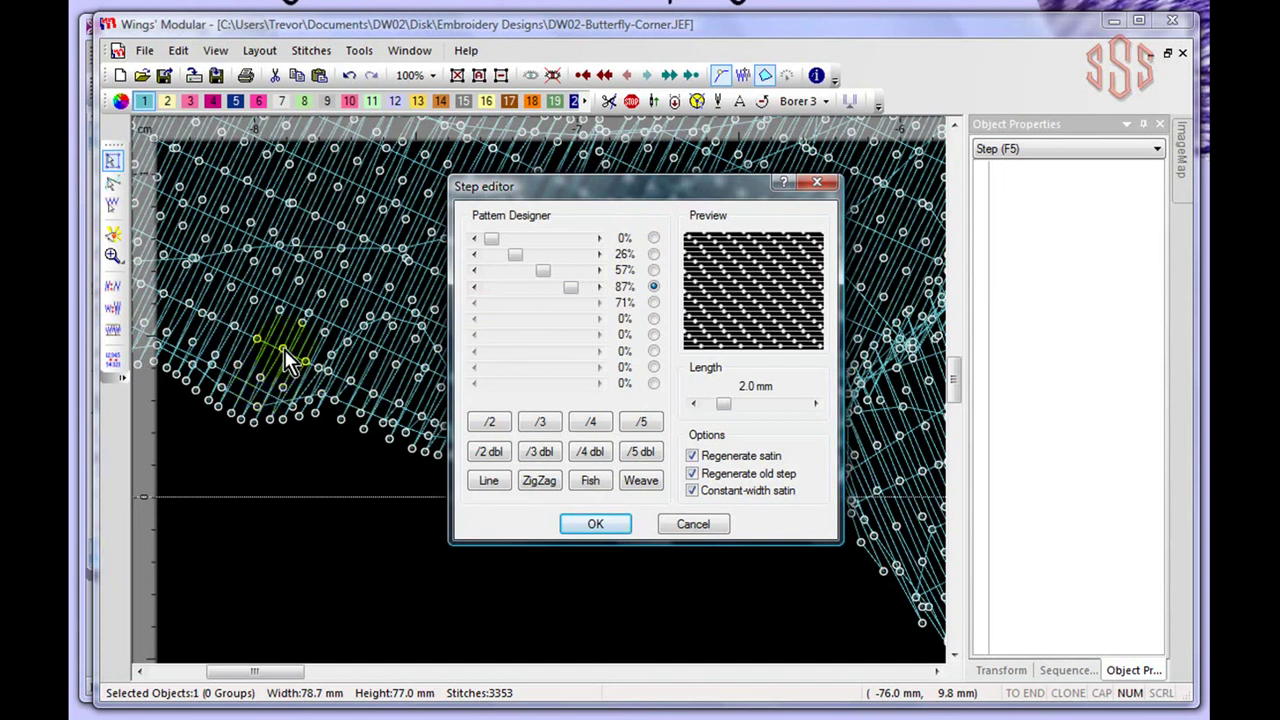
Extend the step pattern to five rows, set the second, third and fifth offsets to 85%, 28% and 30%, and apply it to the teal wing fill.
click(653, 303)
drag(557, 304, 526, 304)
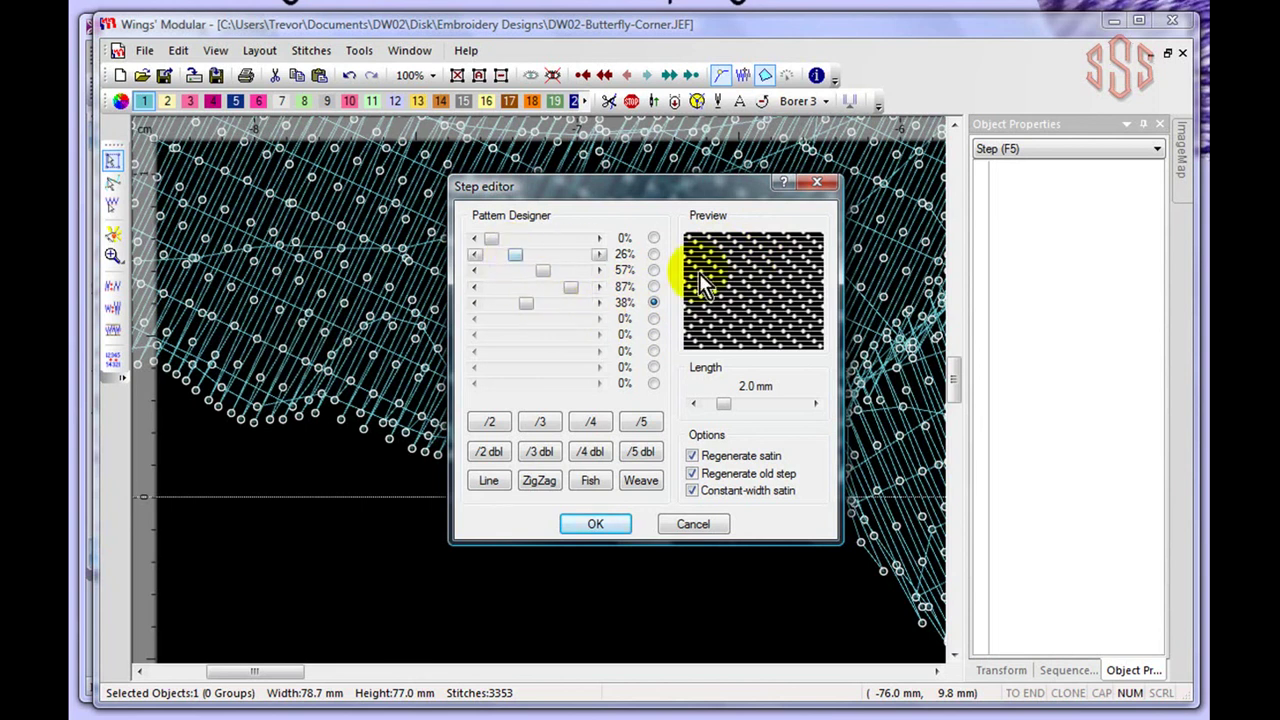
drag(545, 271, 568, 258)
drag(527, 302, 520, 303)
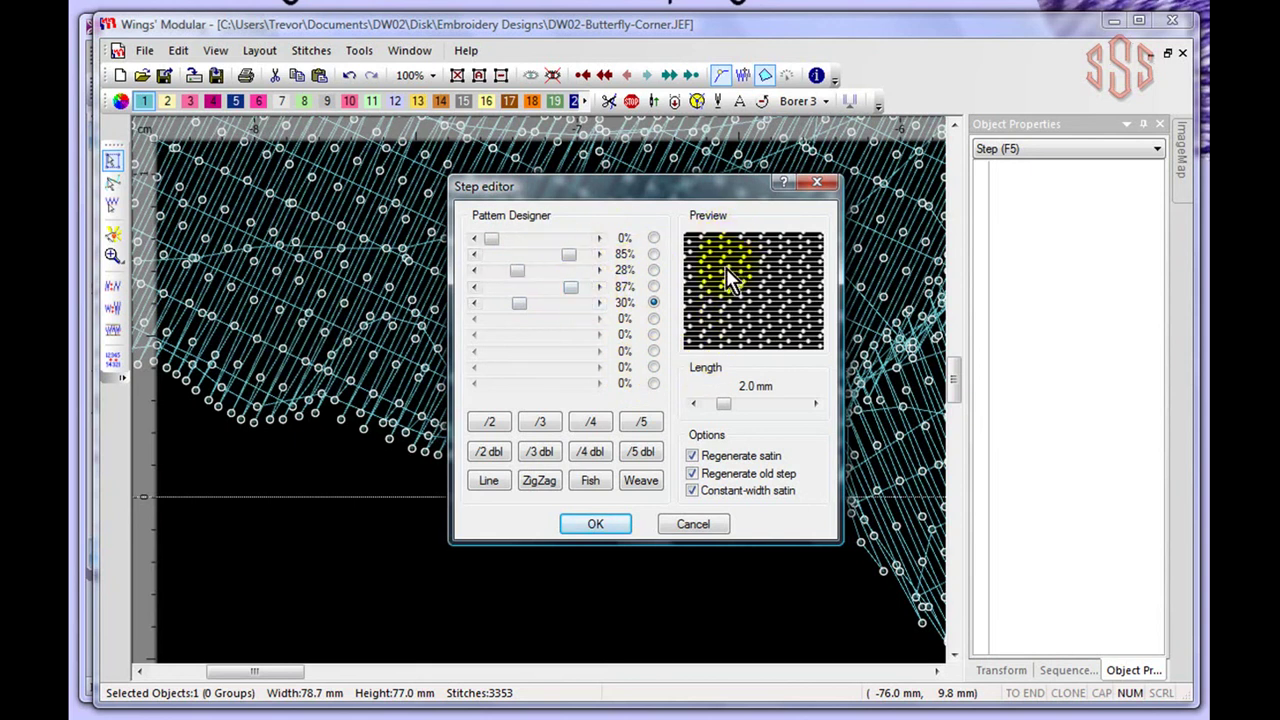
click(590, 527)
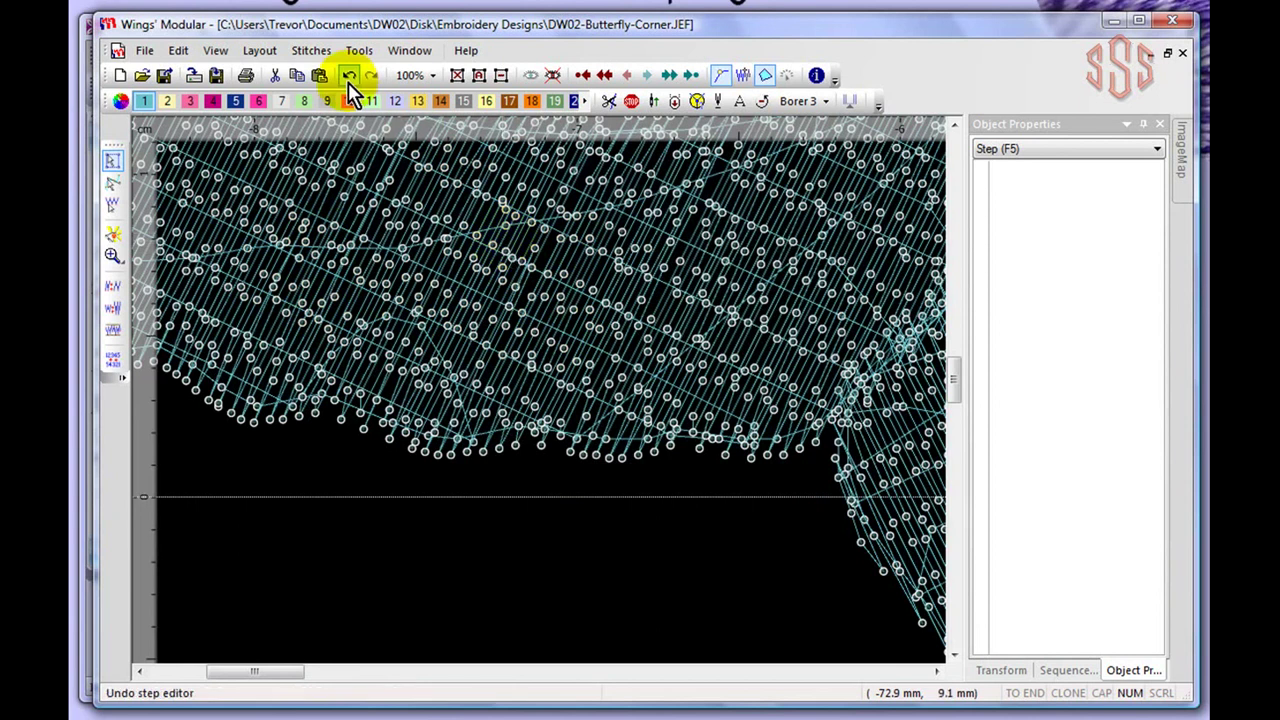
Edit the teal wing fill's step pattern again, adding a sixth row with a 63% offset, and apply it.
click(312, 52)
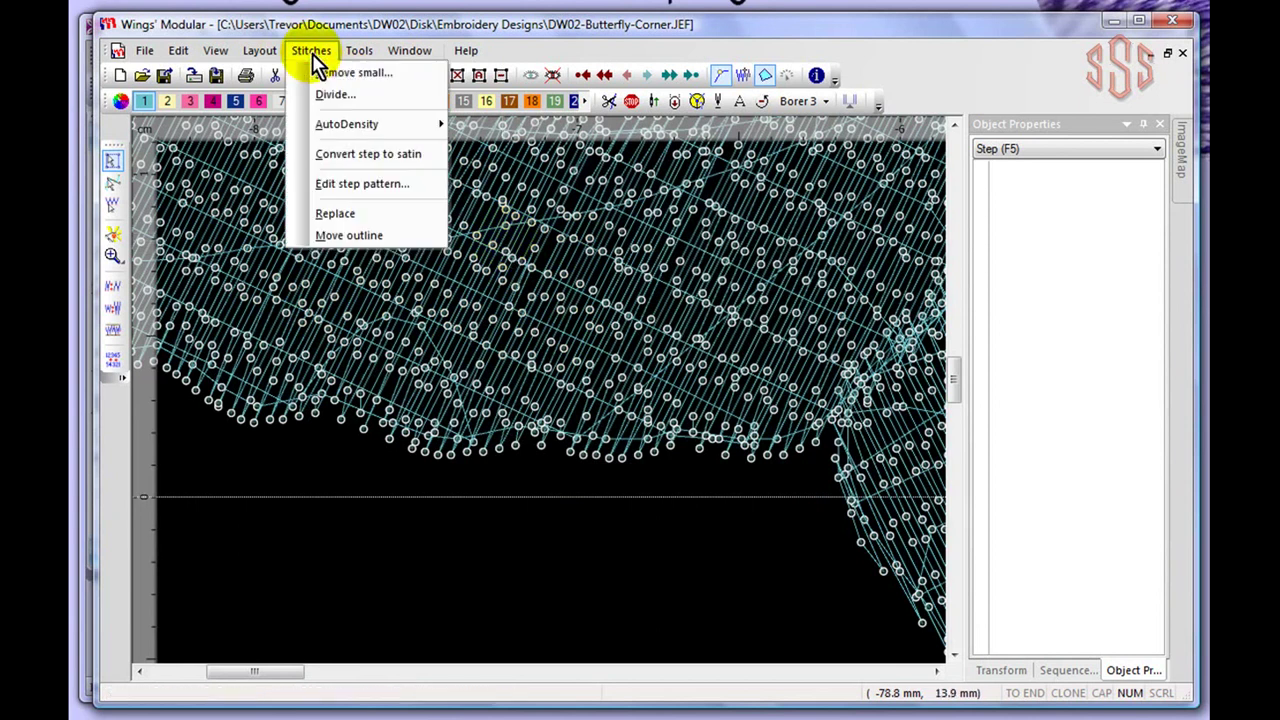
click(365, 184)
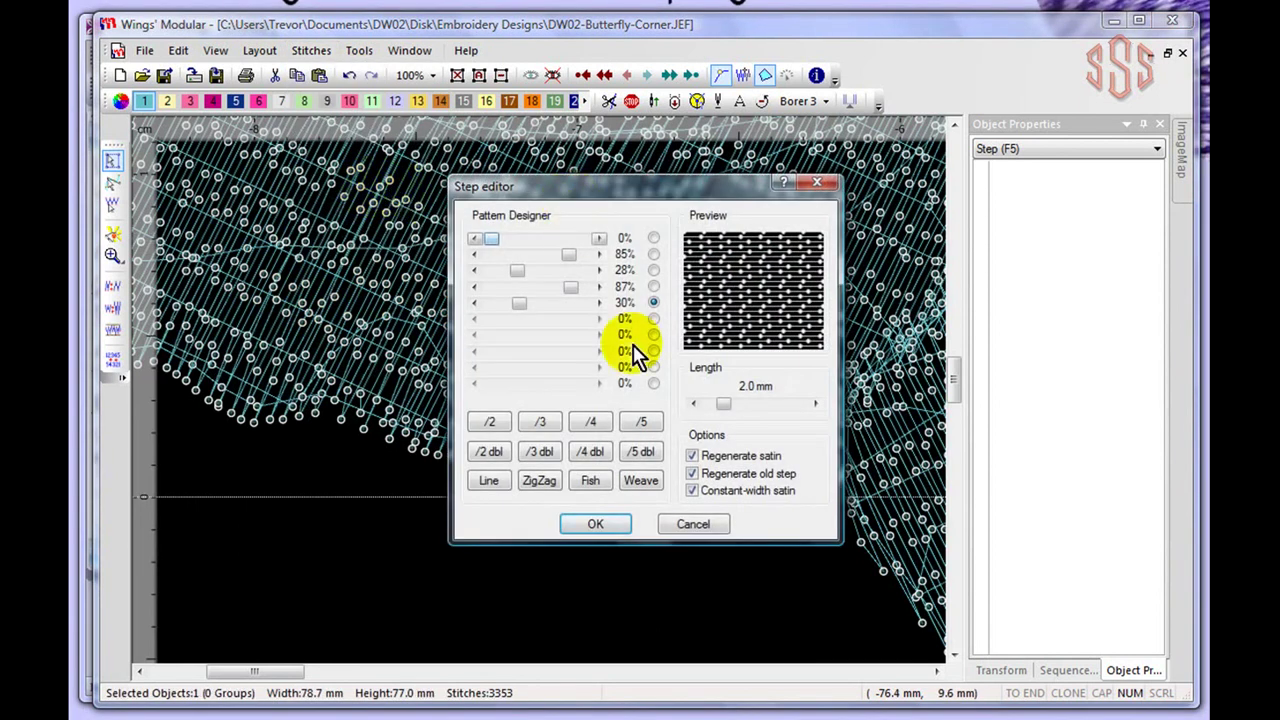
click(653, 318)
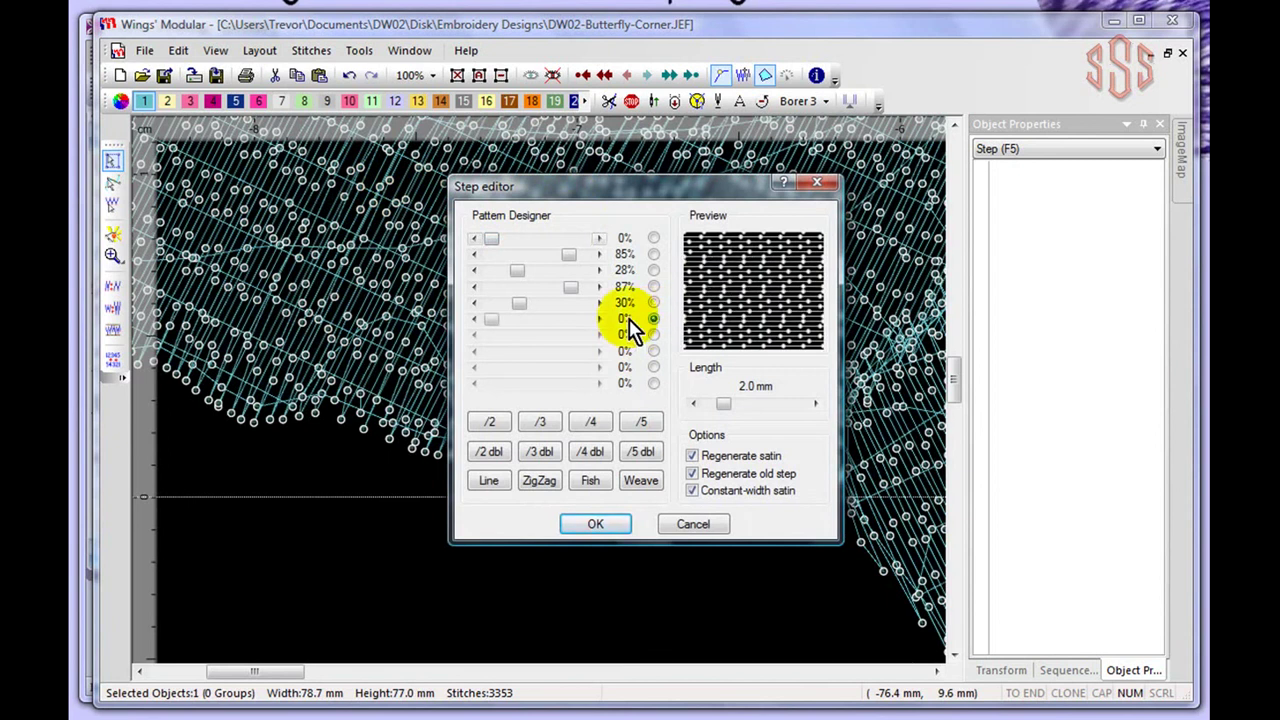
drag(491, 318, 548, 319)
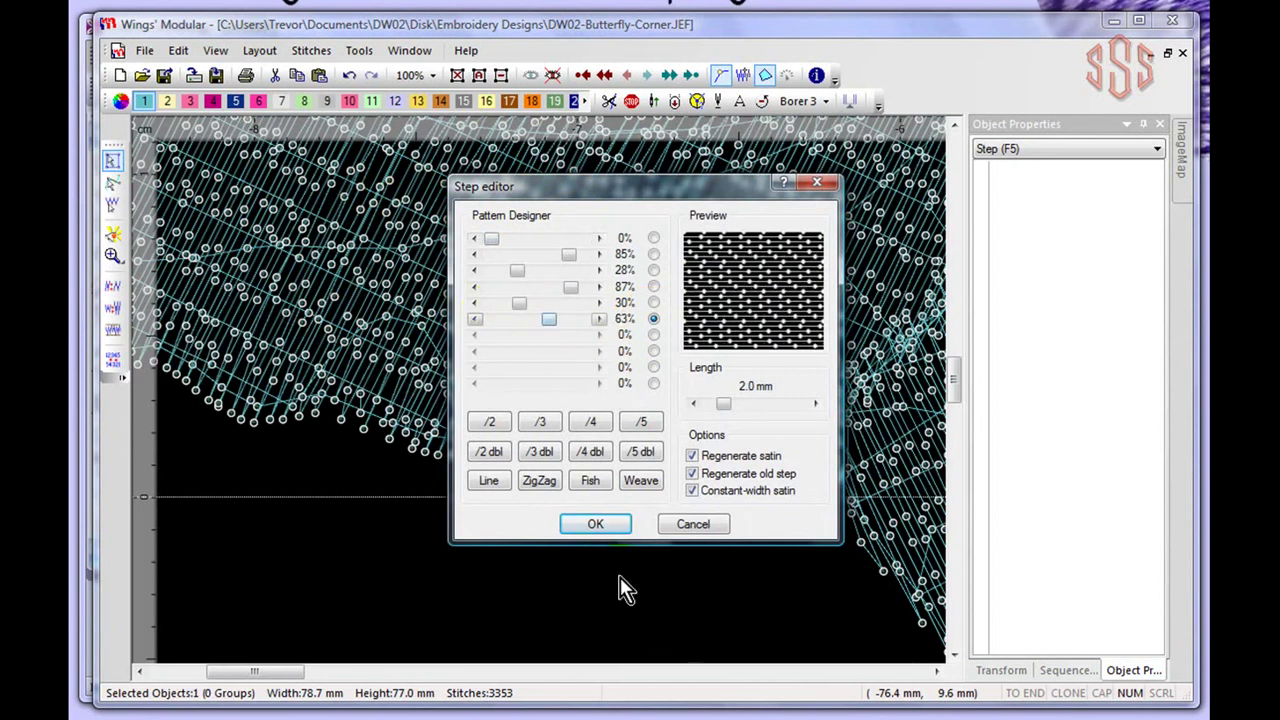
click(597, 525)
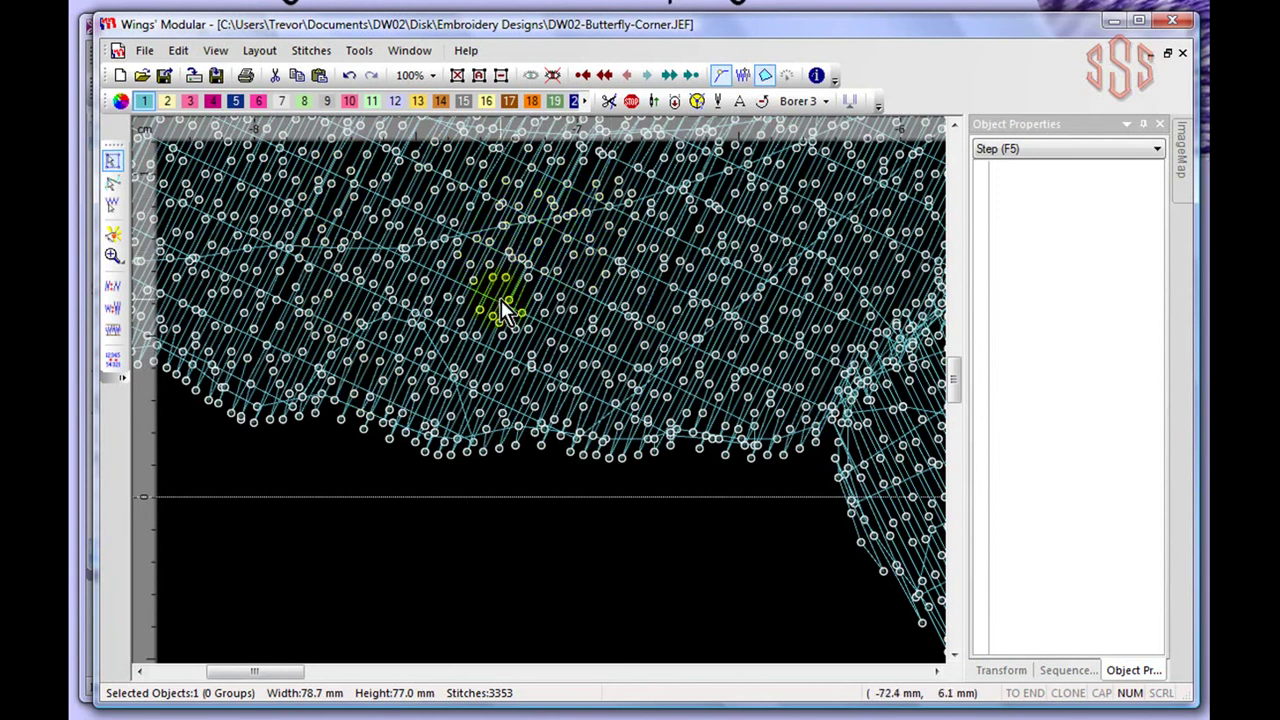
Reduce the teal wing fill's step pattern to three rows with offsets of 17%, 49% and 84%, apply it and inspect the stitches.
scroll(488, 315, down, 3)
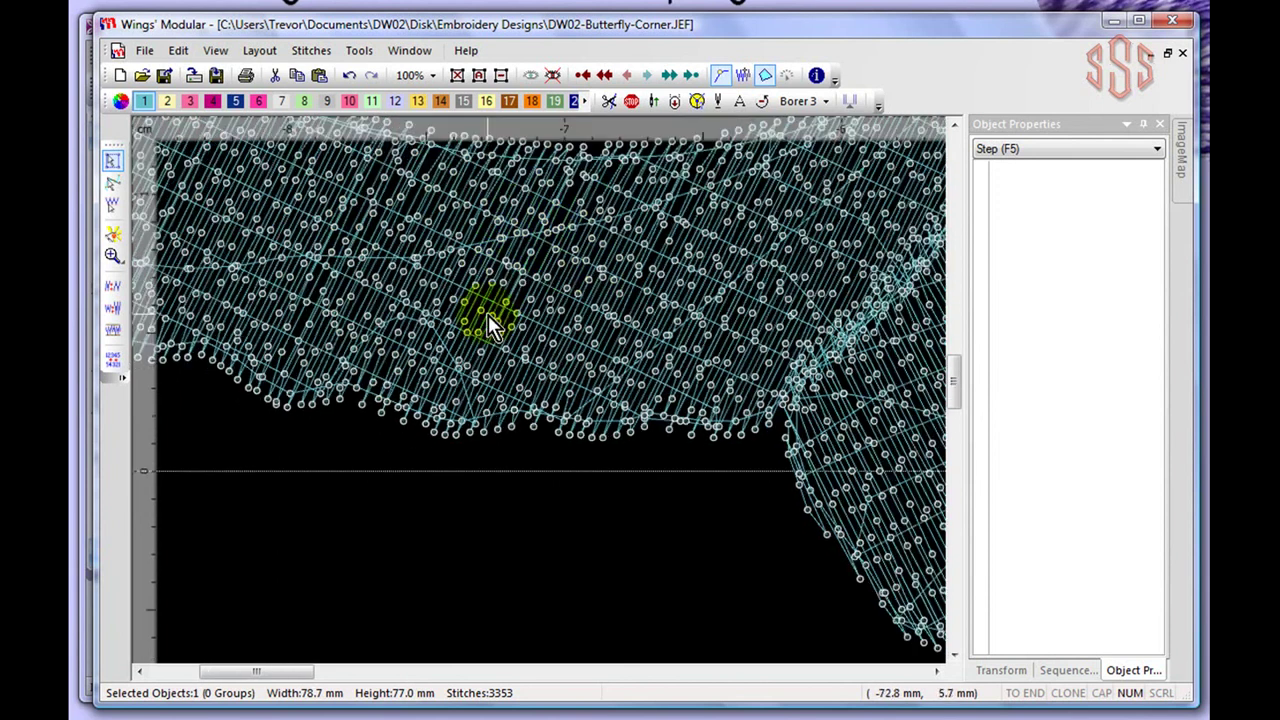
scroll(488, 316, down, 3)
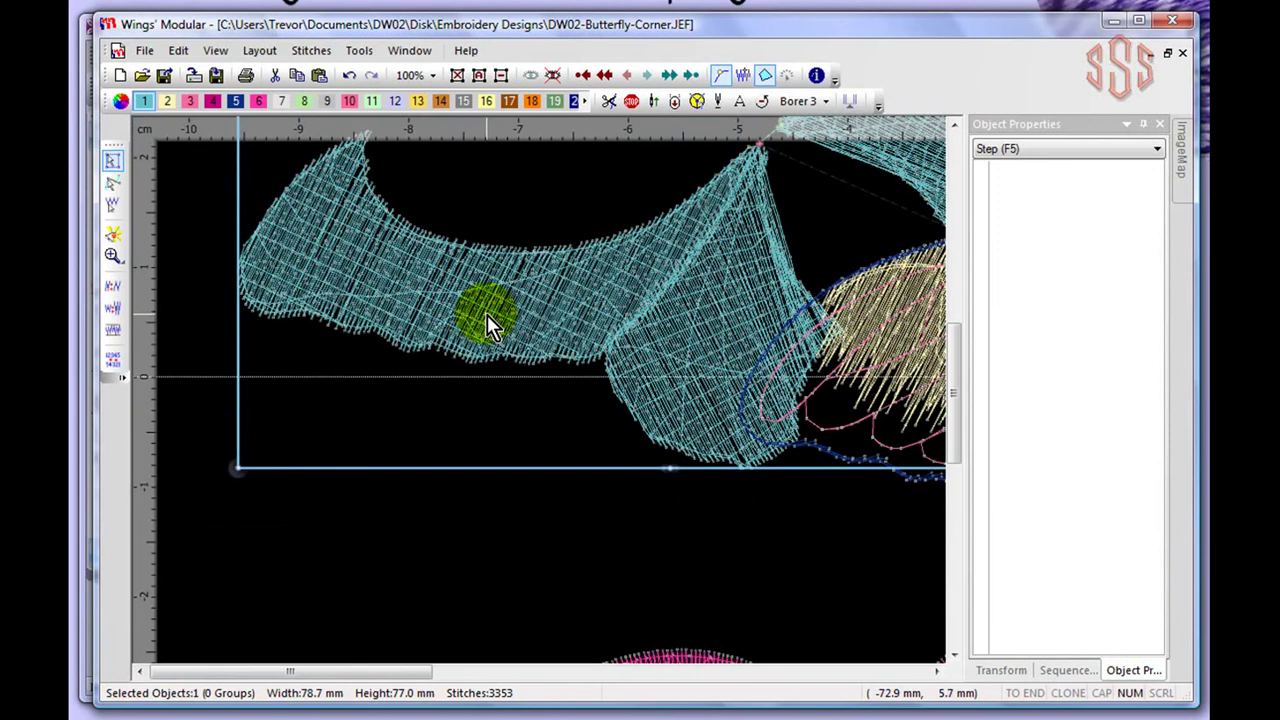
click(311, 51)
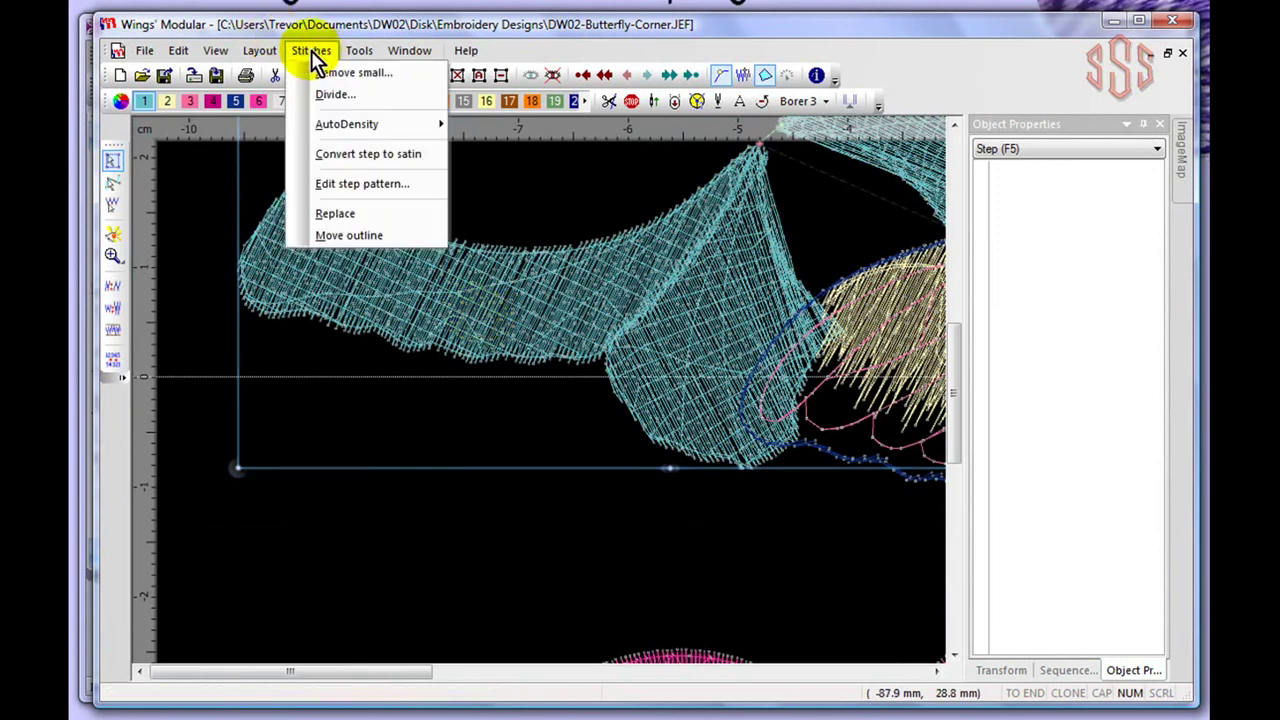
click(357, 184)
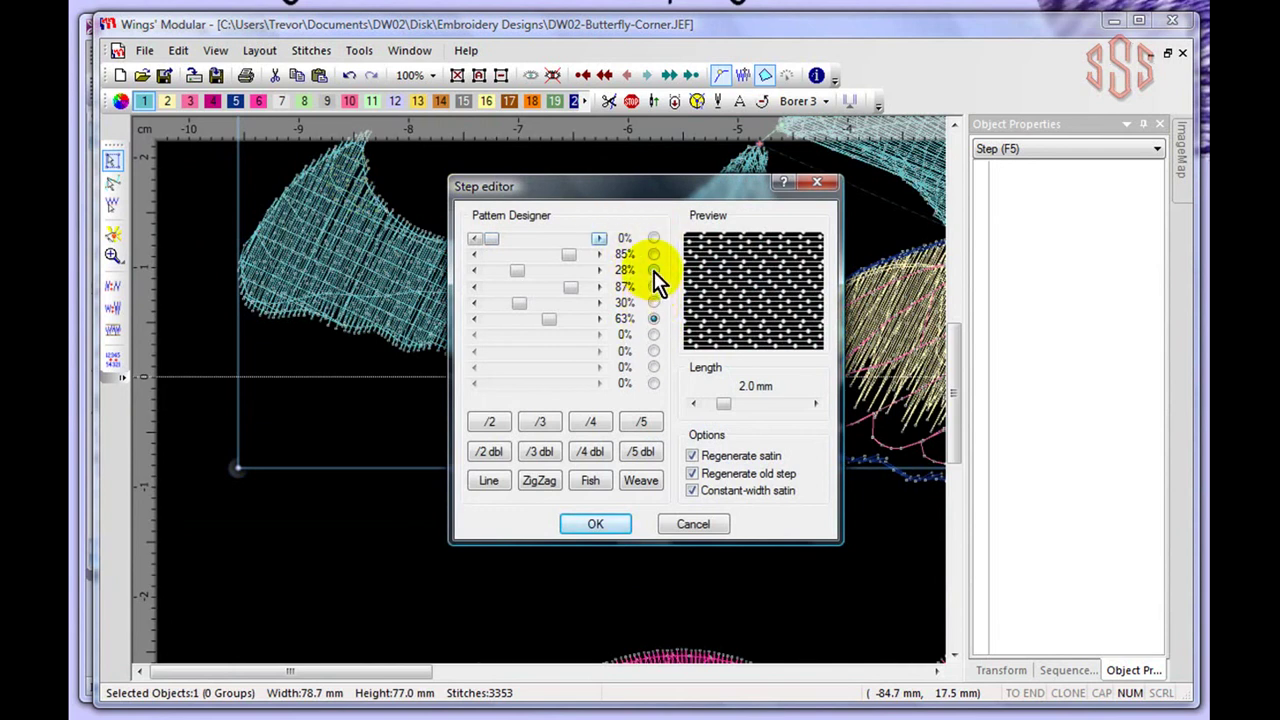
click(653, 270)
mouse_move(568, 255)
mouse_down()
mouse_move(503, 248)
mouse_move(518, 241)
mouse_move(570, 273)
mouse_up()
click(508, 241)
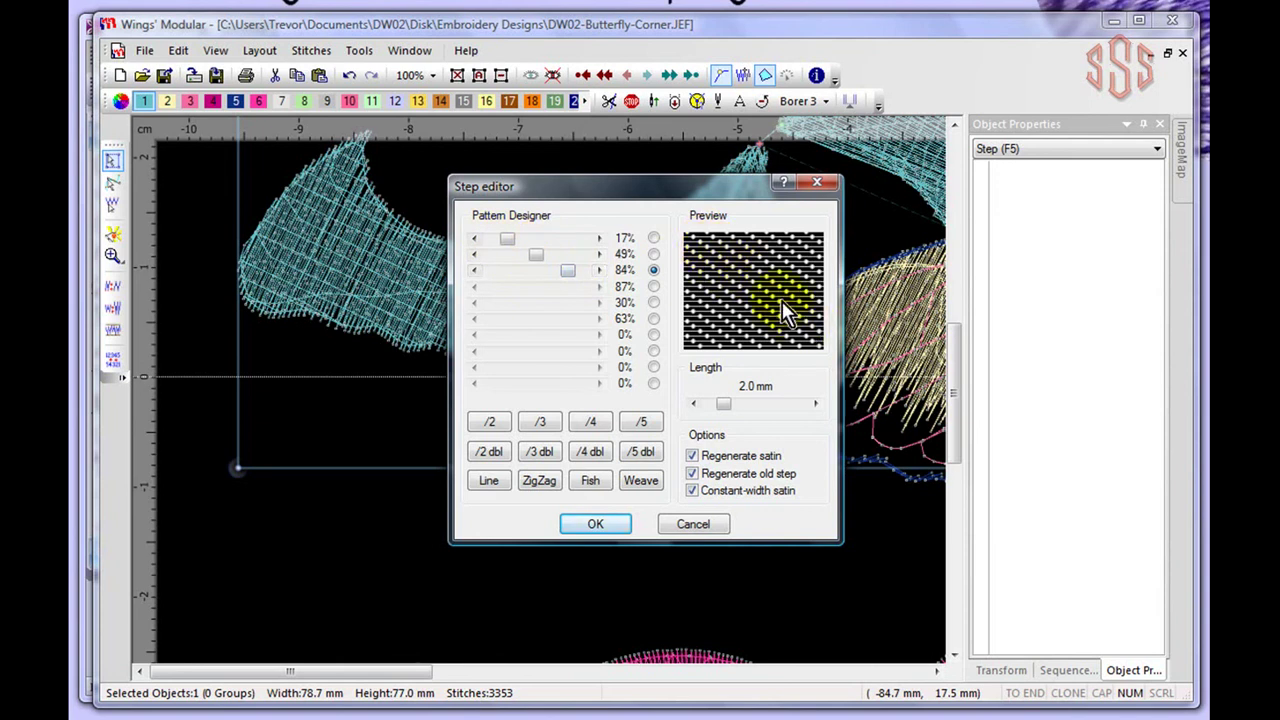
click(600, 527)
scroll(390, 282, up, 5)
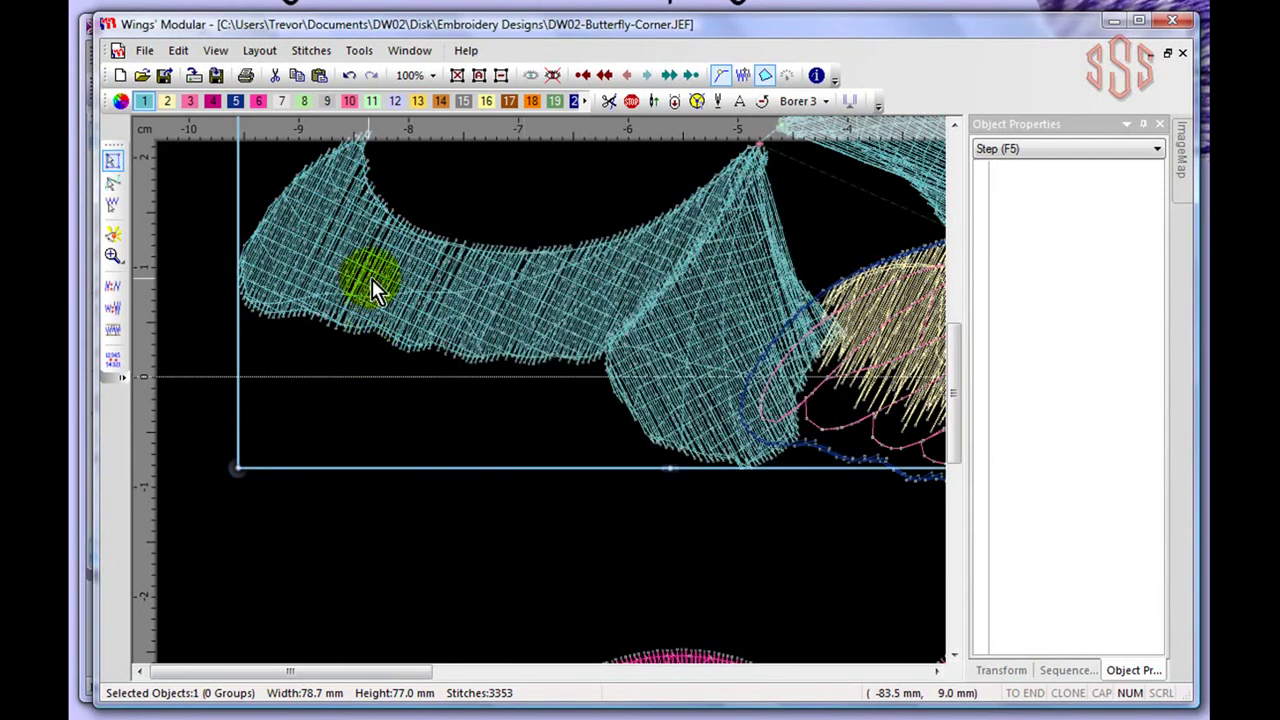
scroll(414, 287, up, 1)
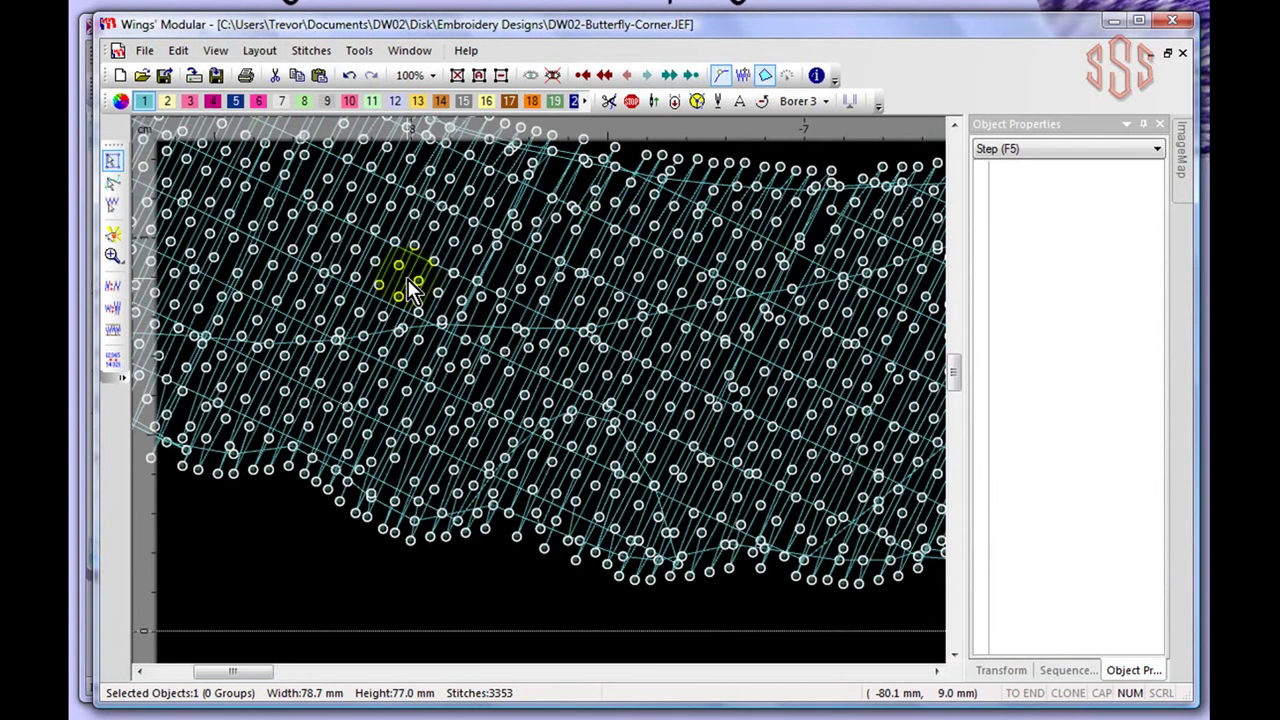
scroll(410, 288, down, 5)
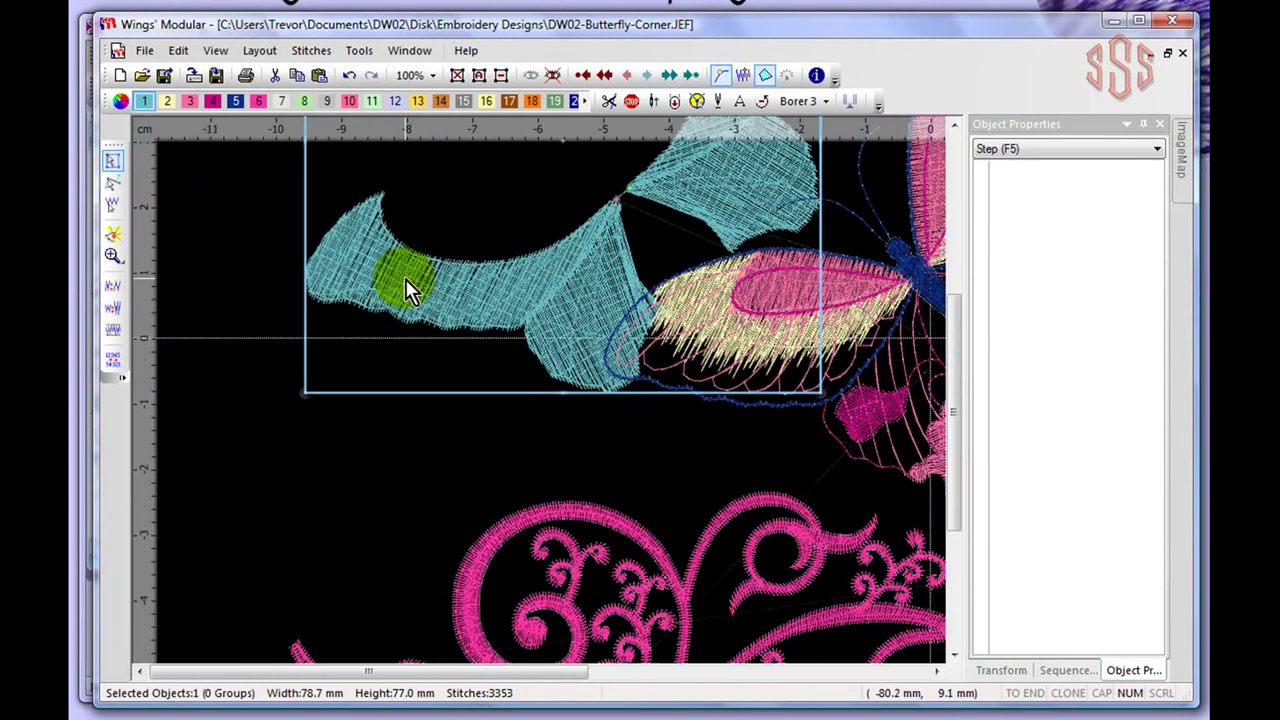
click(316, 56)
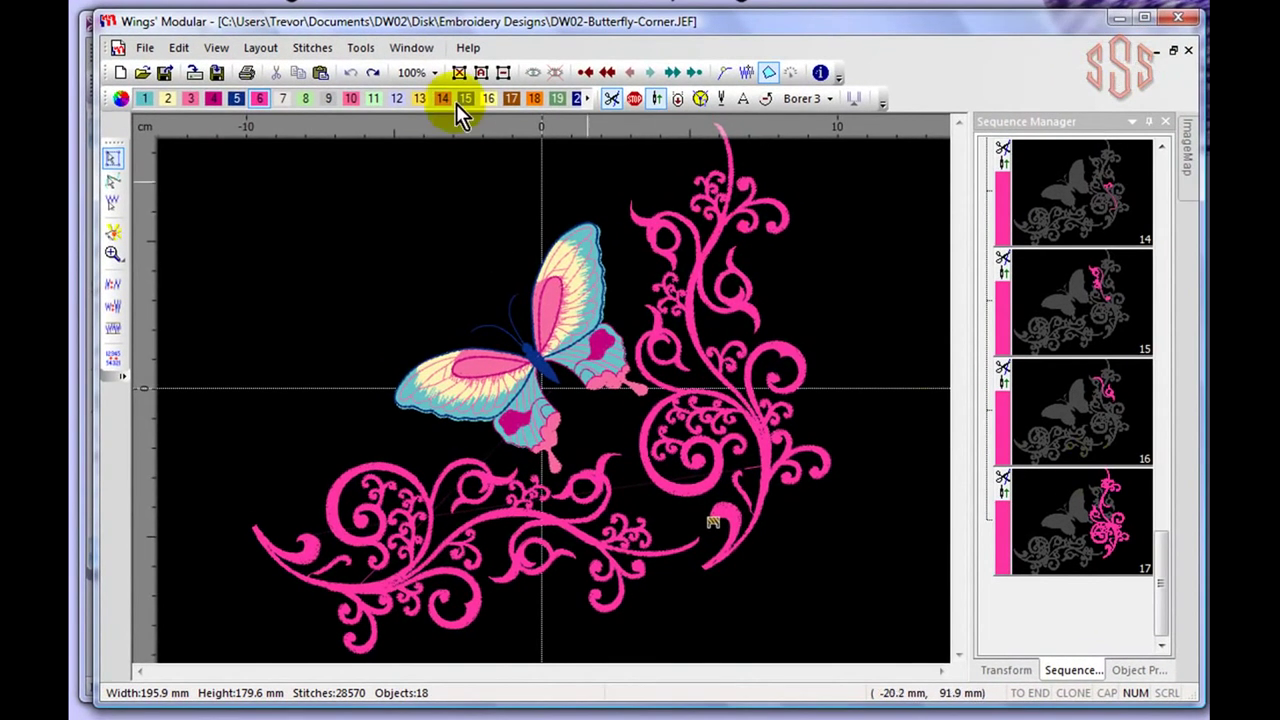
click(362, 50)
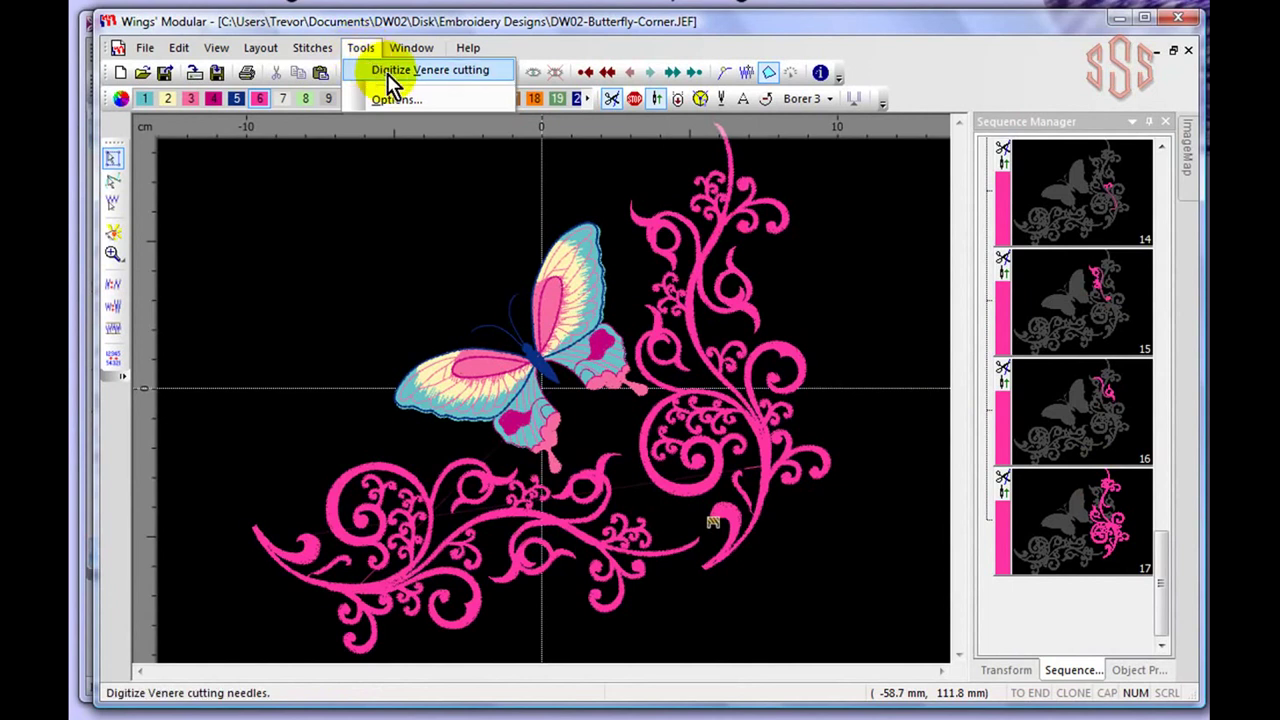
click(411, 47)
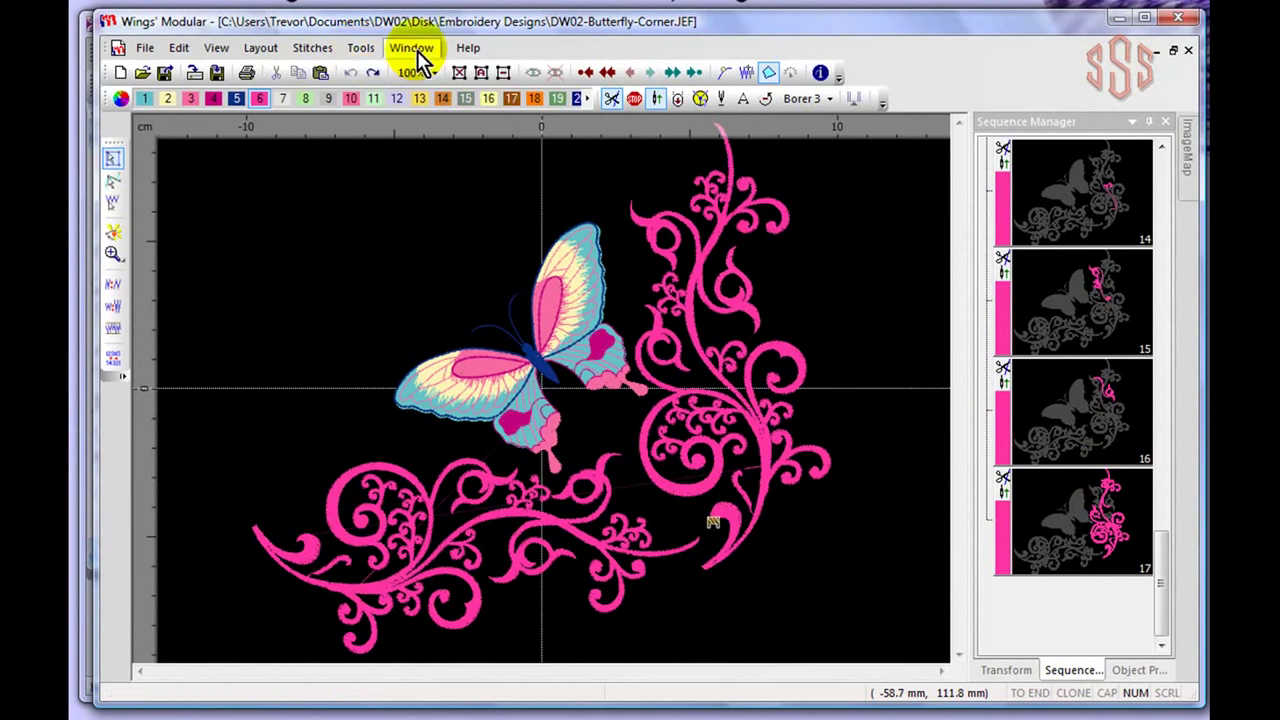
click(418, 30)
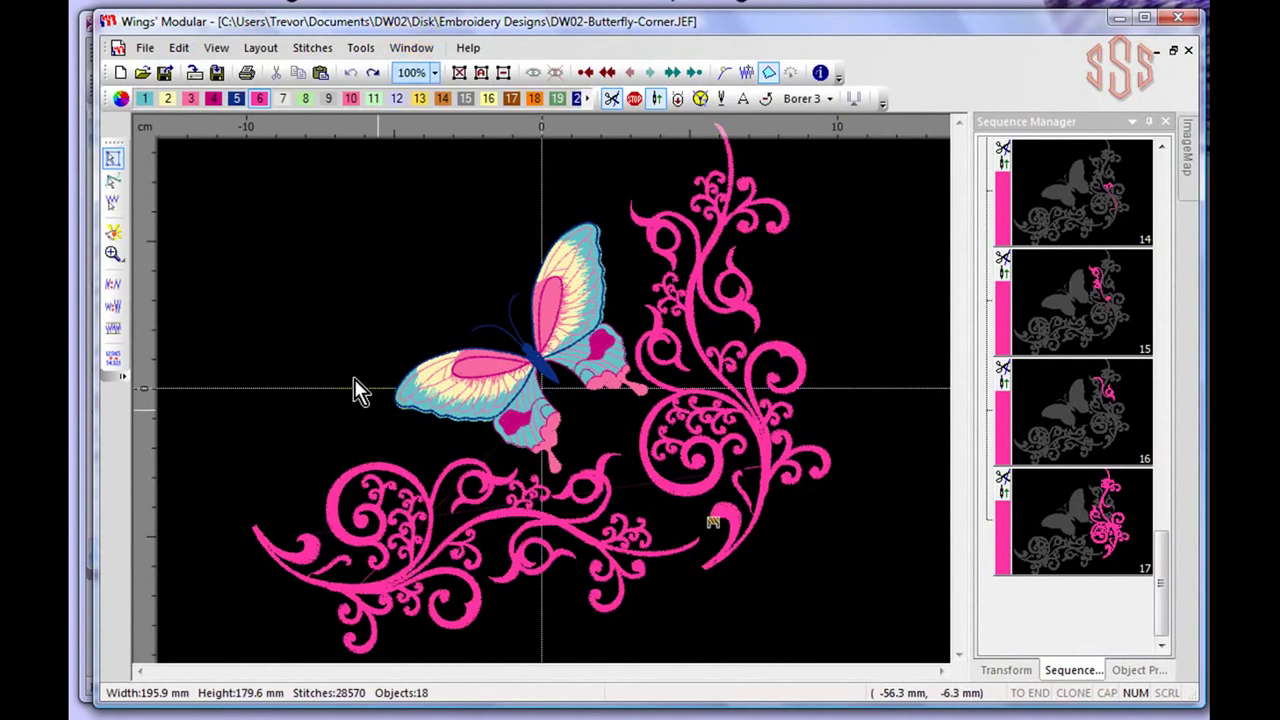
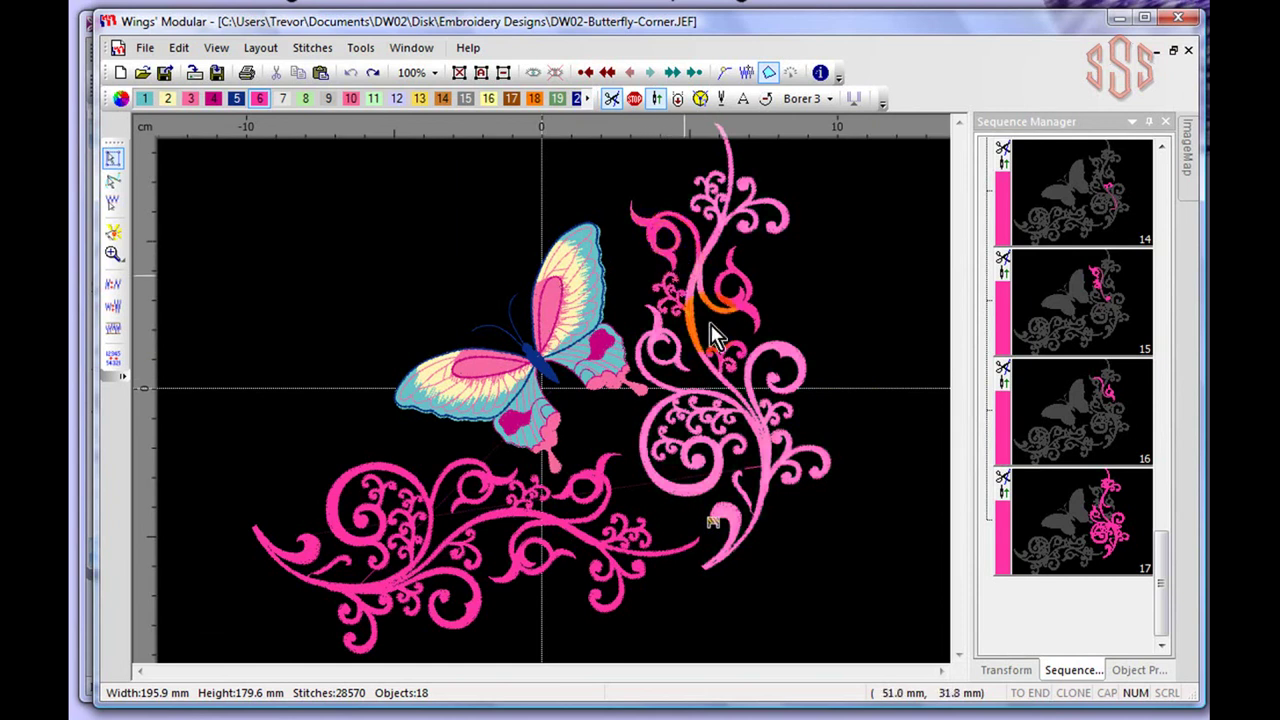
Digitize a closed Venere cutting line about 8.7 × 9.8 mm along the ring in the pink scroll's upper curl nearest the butterfly.
scroll(688, 306, up, 3)
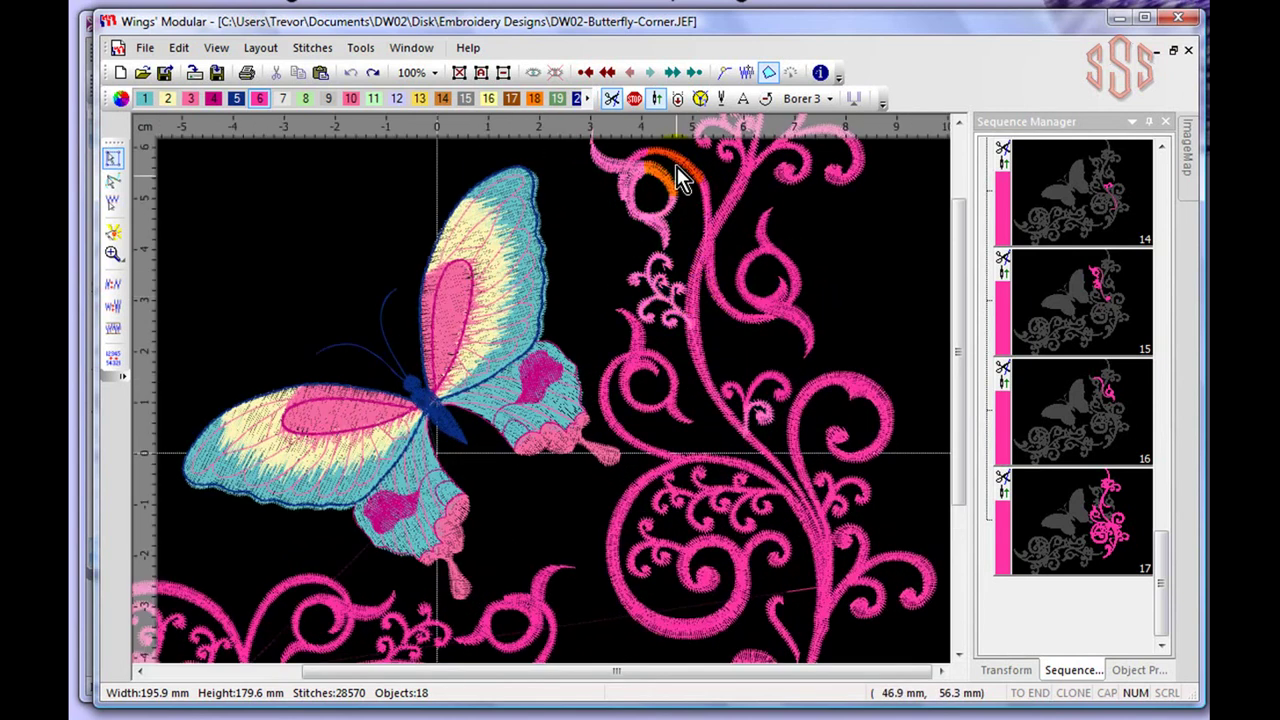
scroll(676, 166, up, 1)
scroll(676, 166, up, 3)
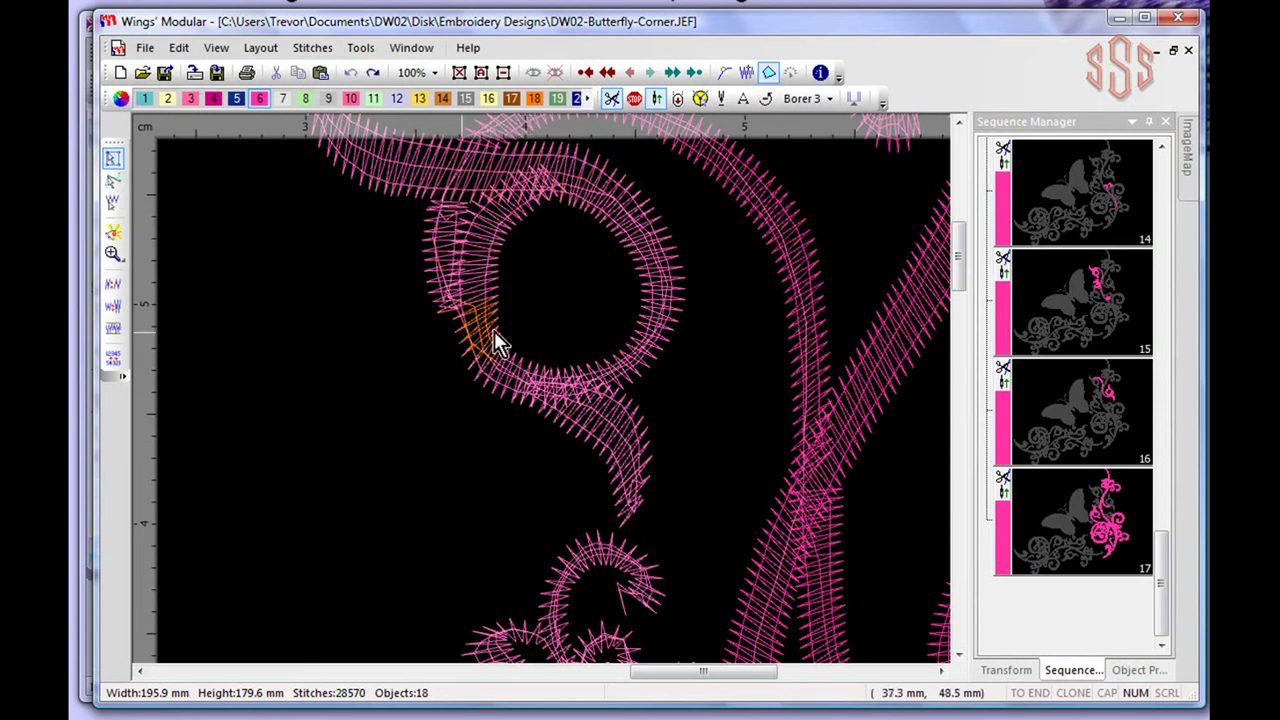
click(503, 205)
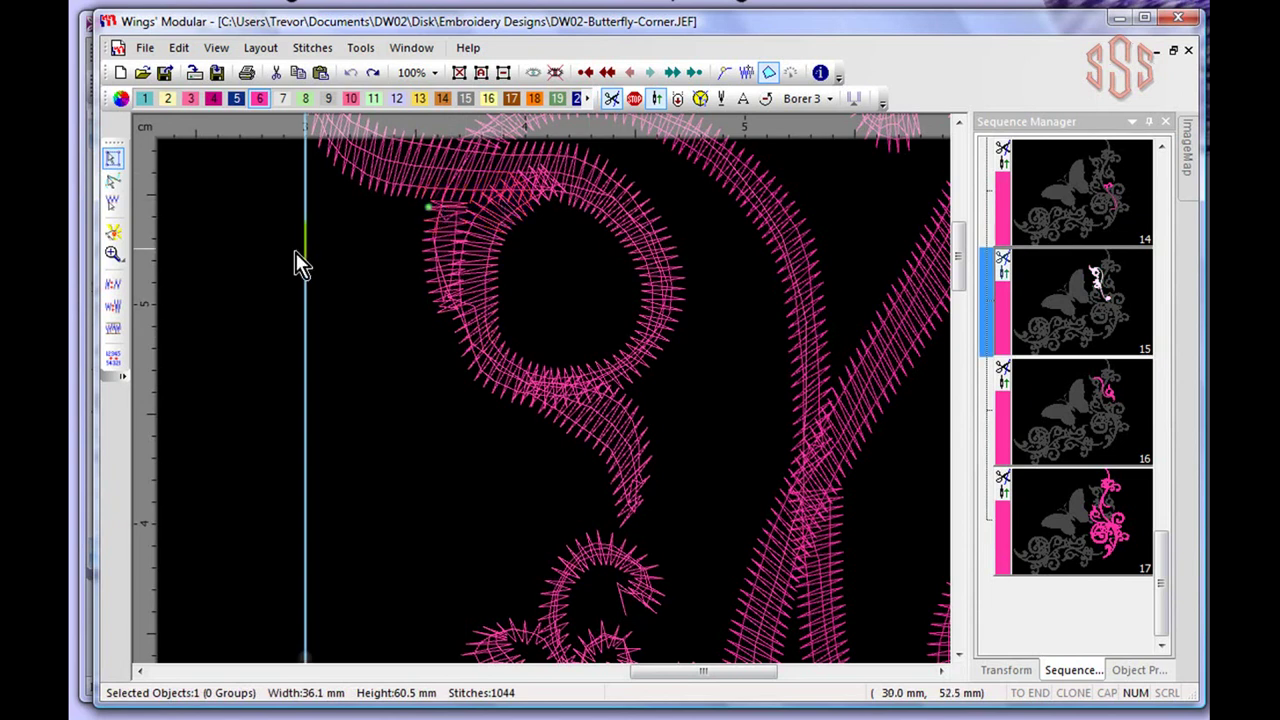
click(265, 245)
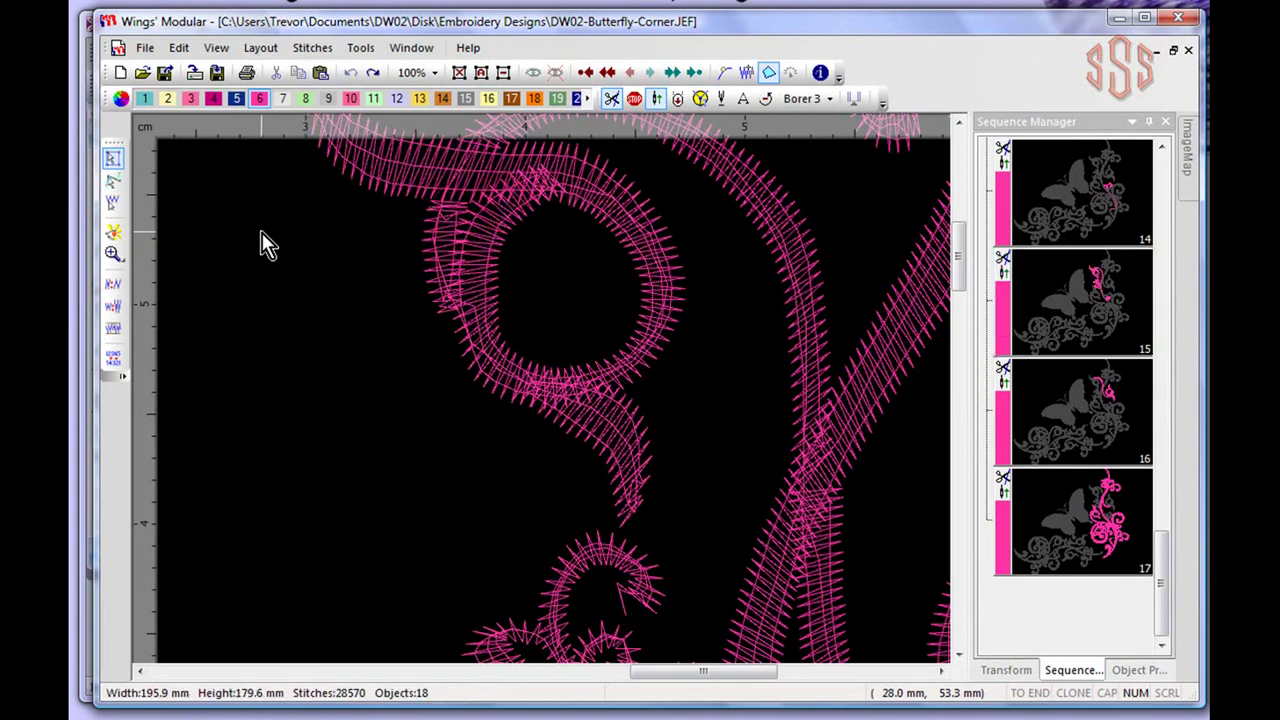
click(360, 47)
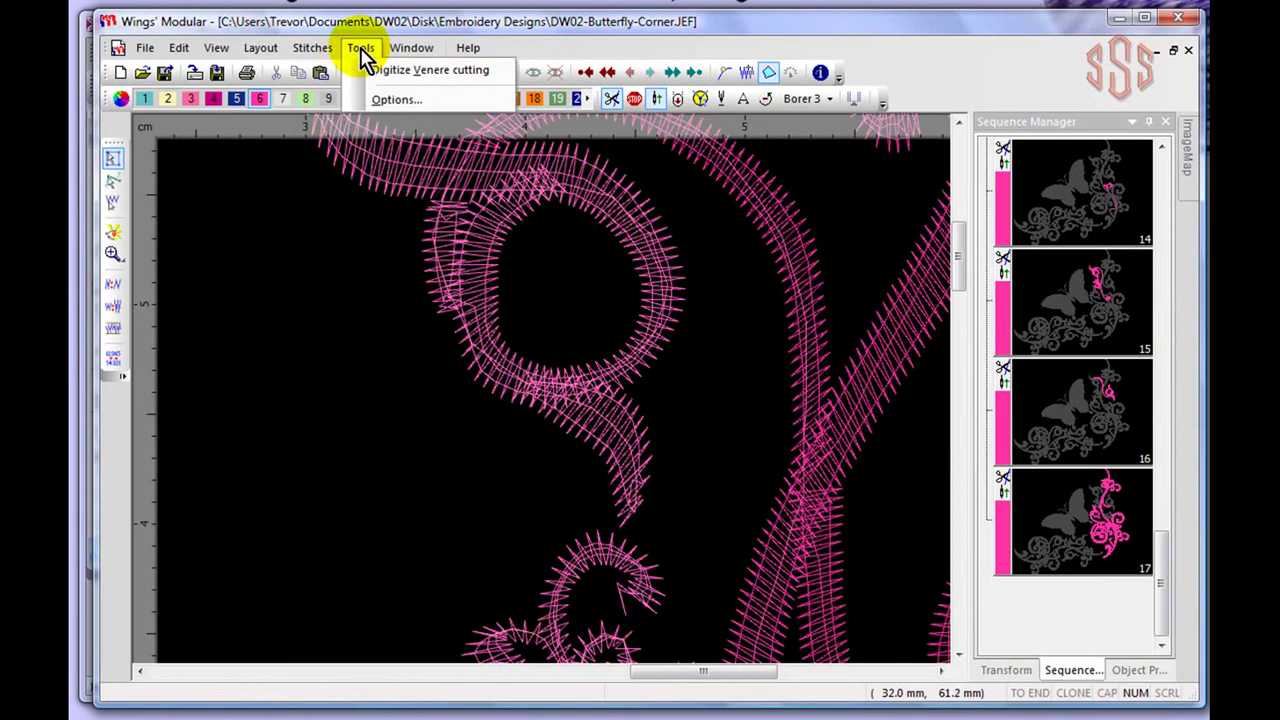
click(428, 72)
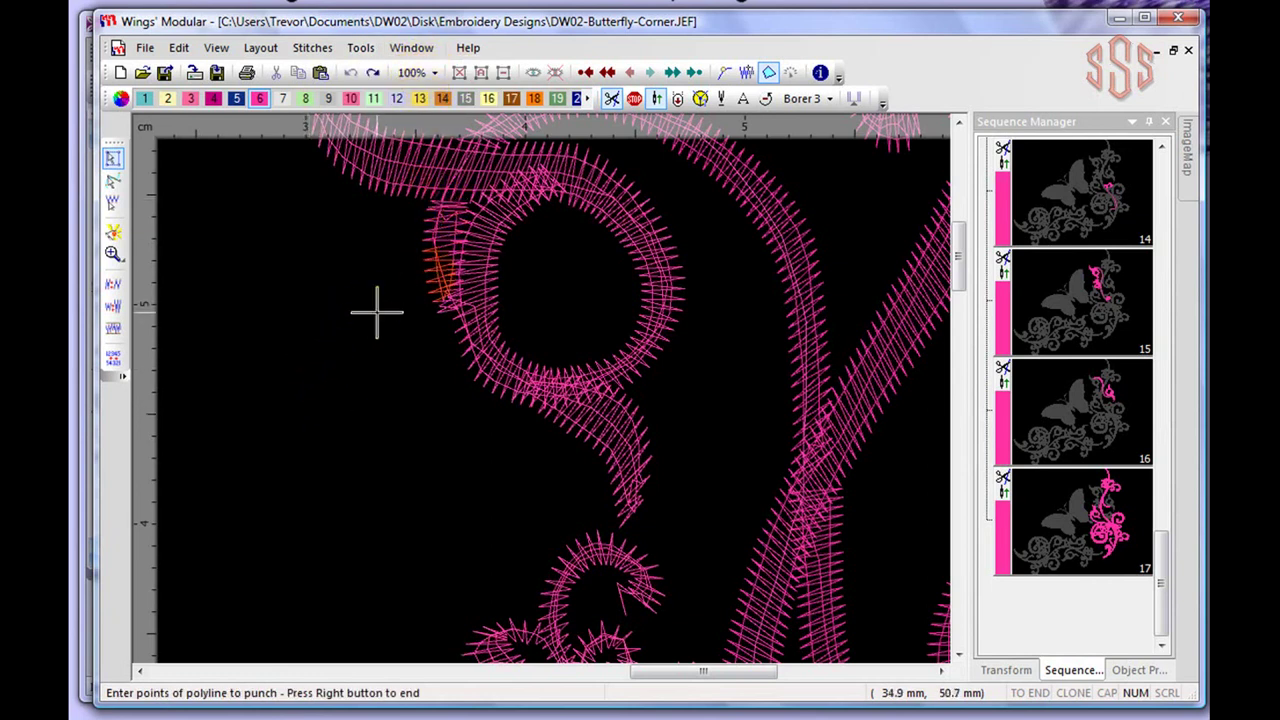
click(490, 207)
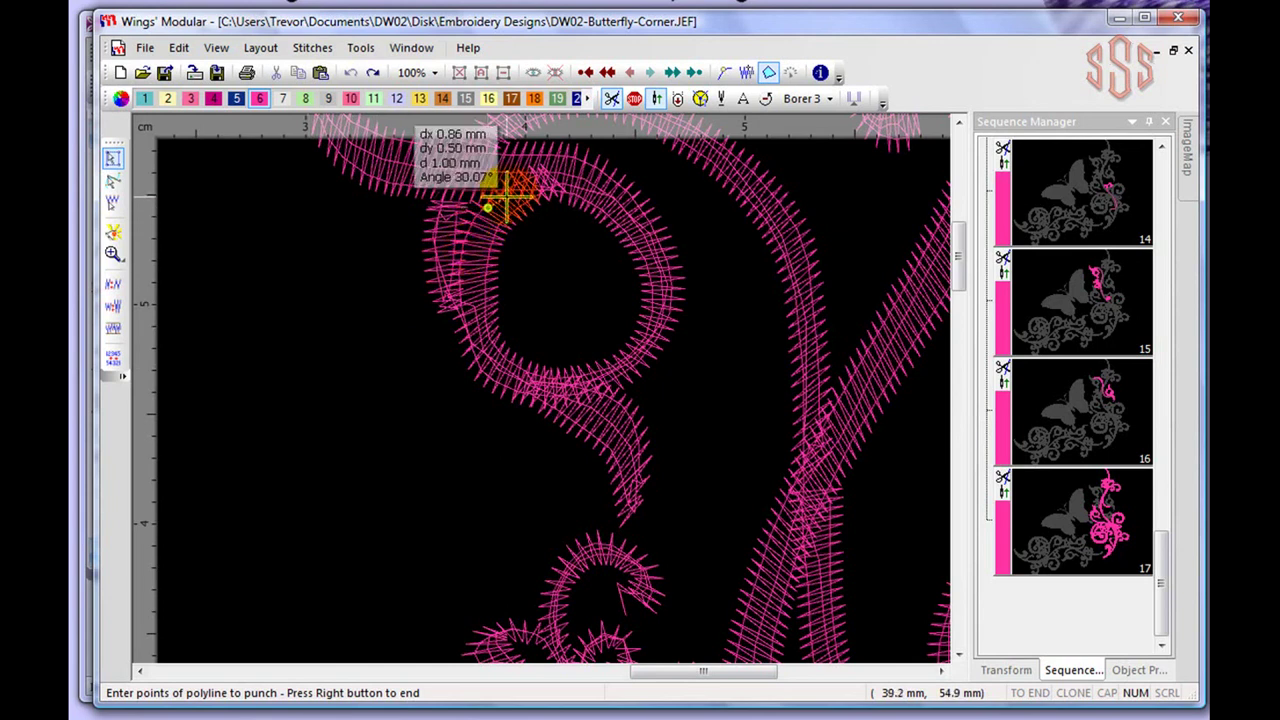
click(545, 177)
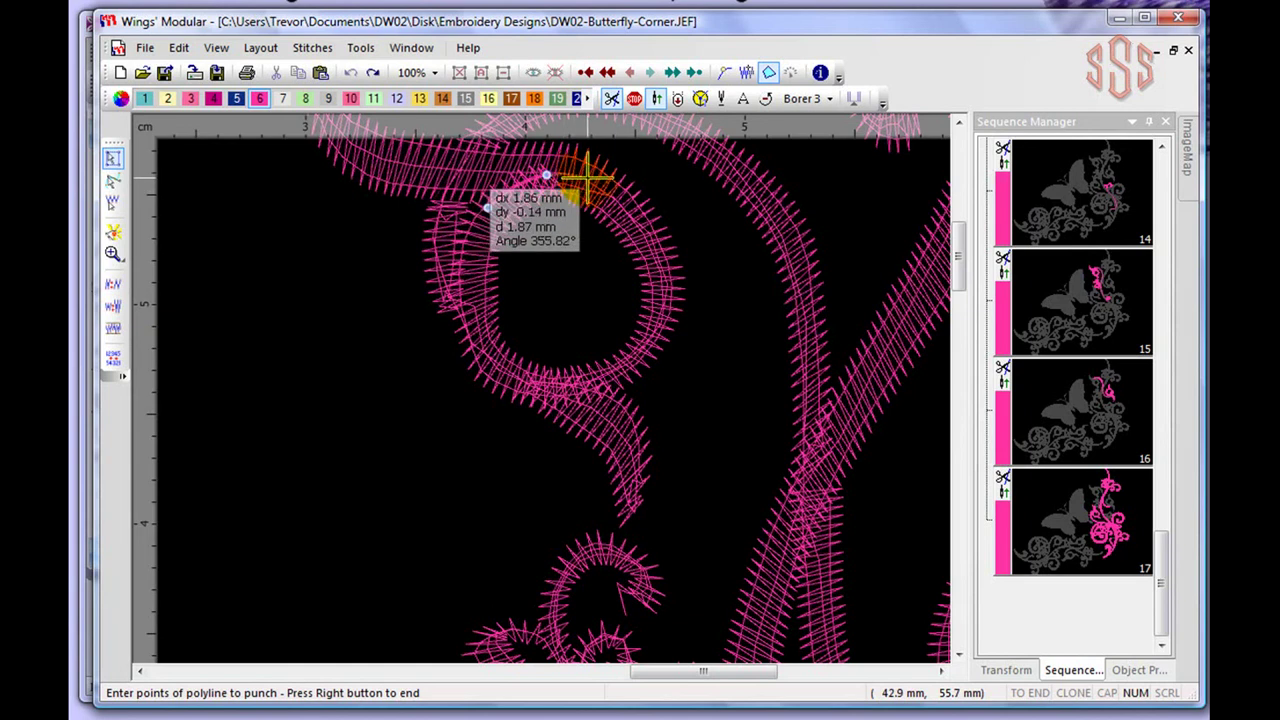
click(611, 199)
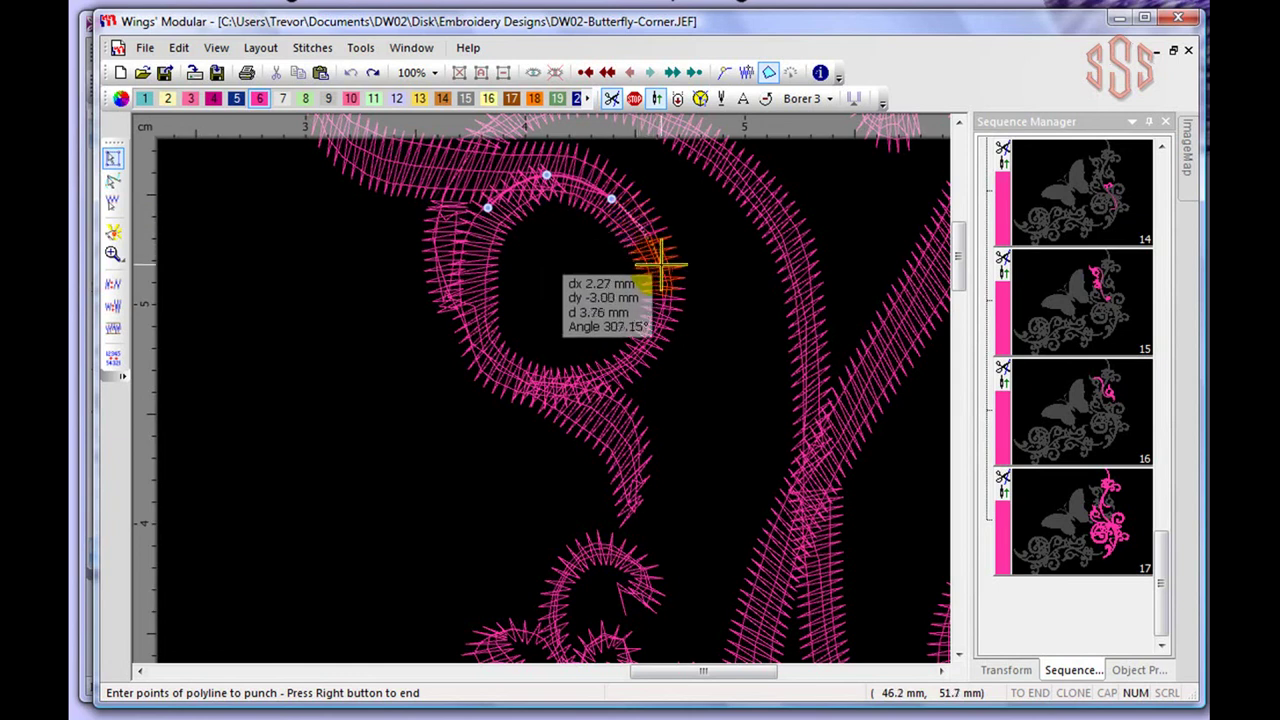
click(659, 268)
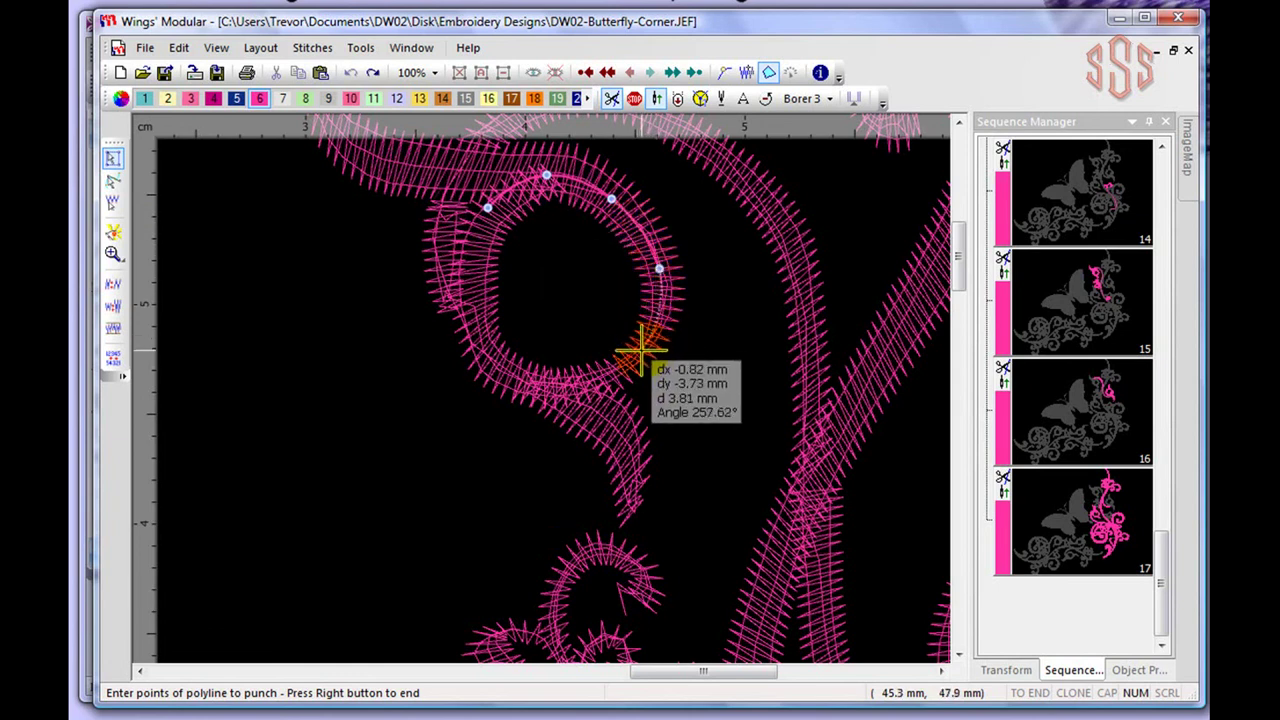
click(641, 351)
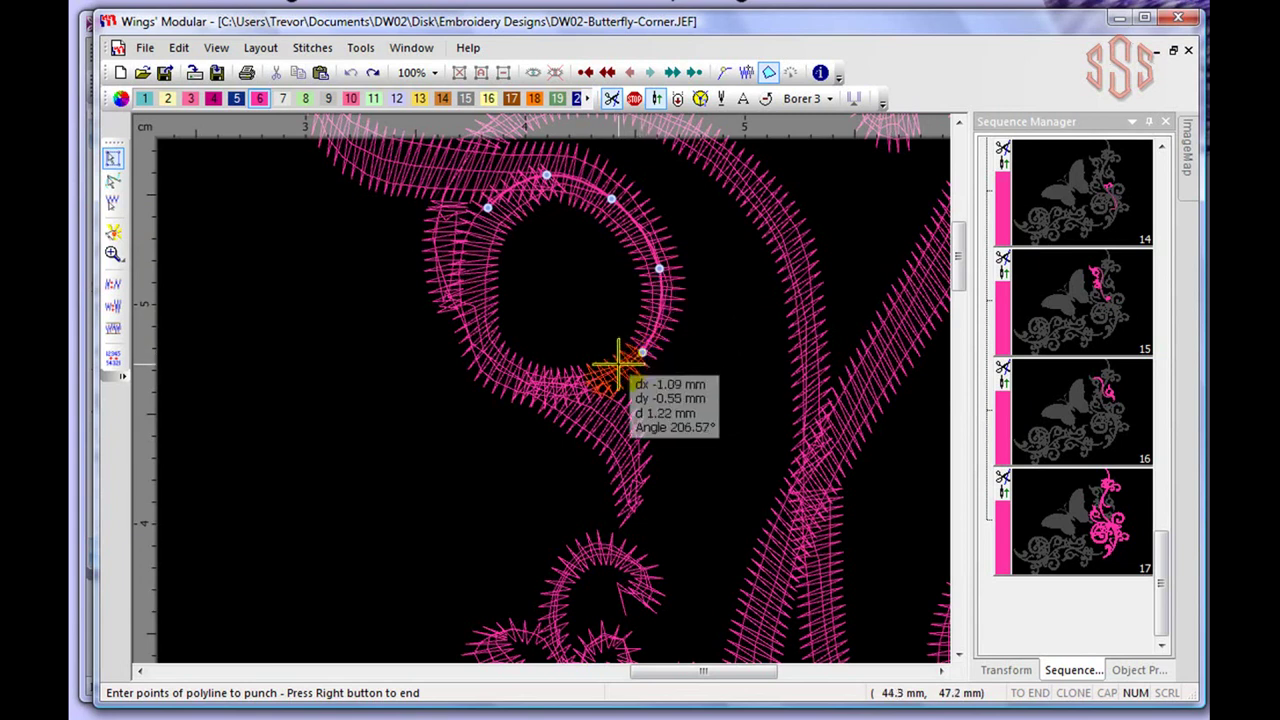
click(573, 388)
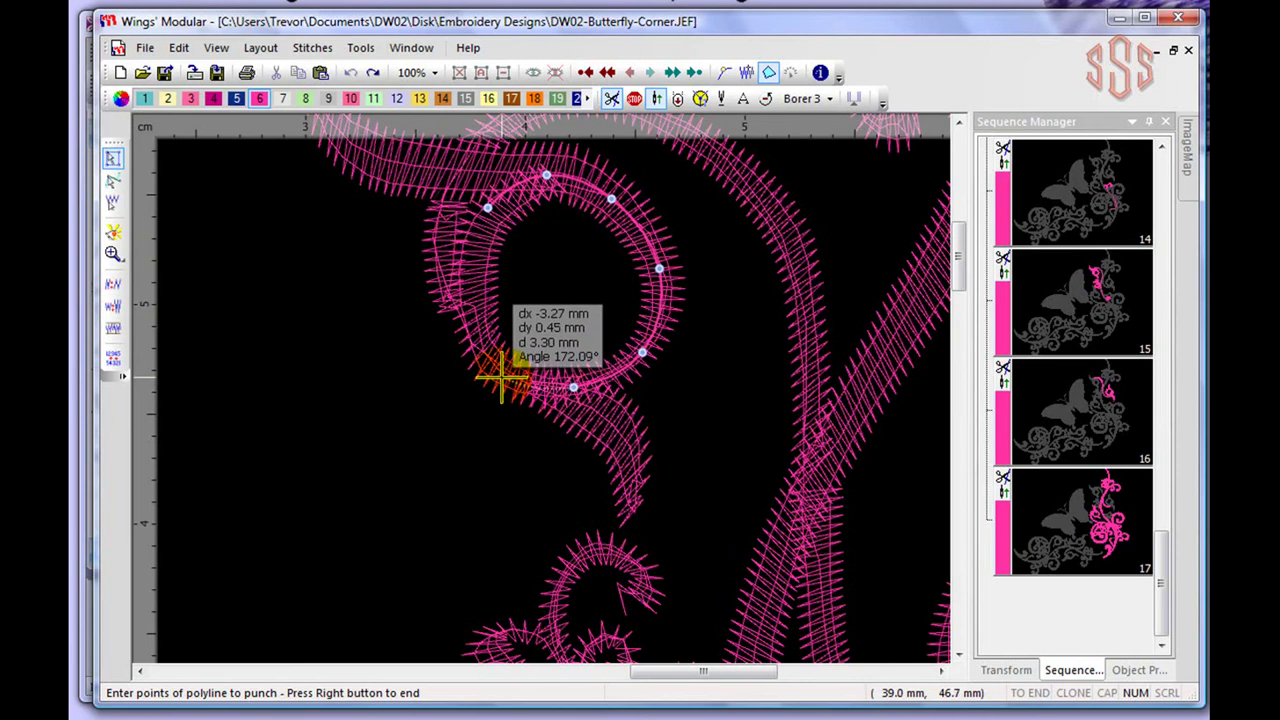
click(501, 377)
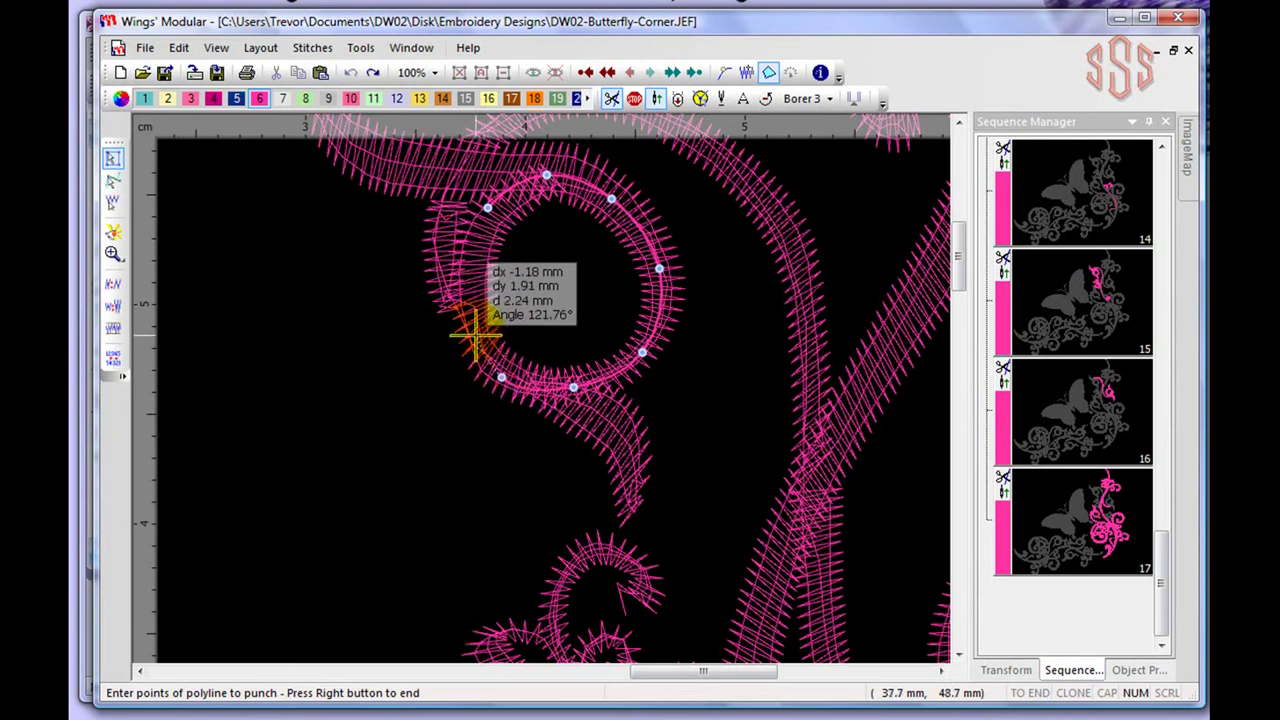
click(471, 319)
click(472, 270)
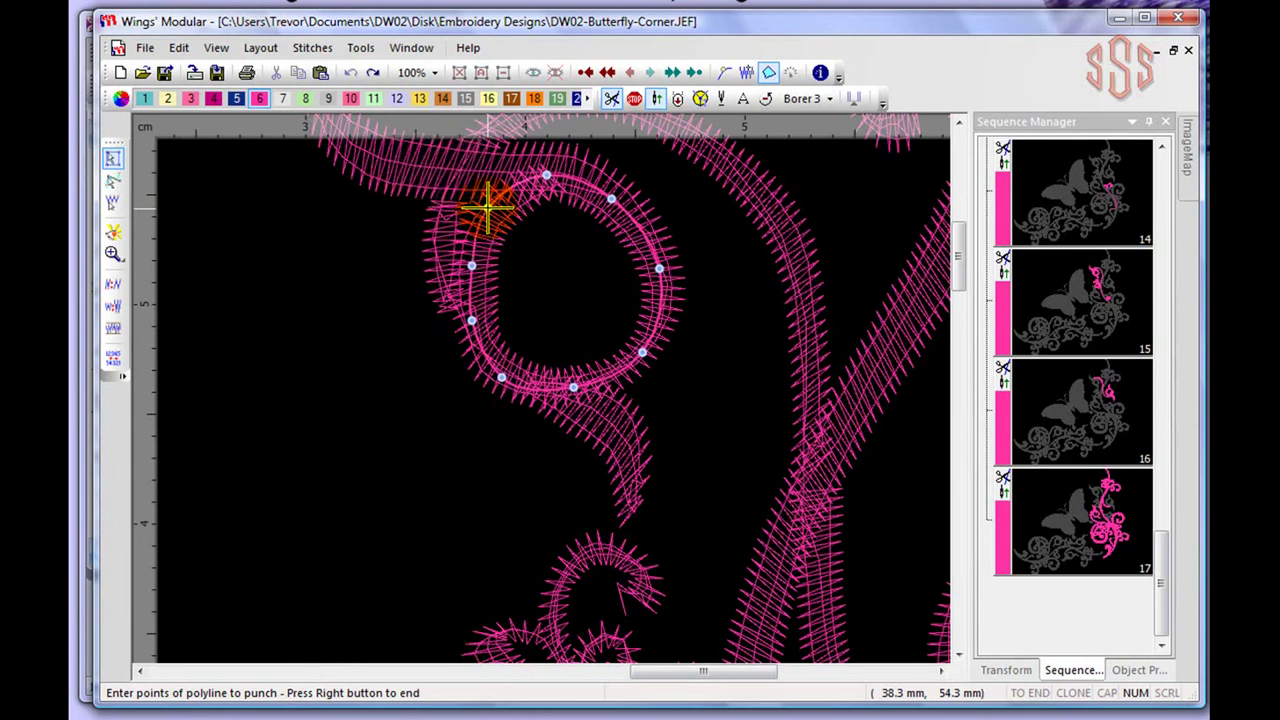
right_click(519, 244)
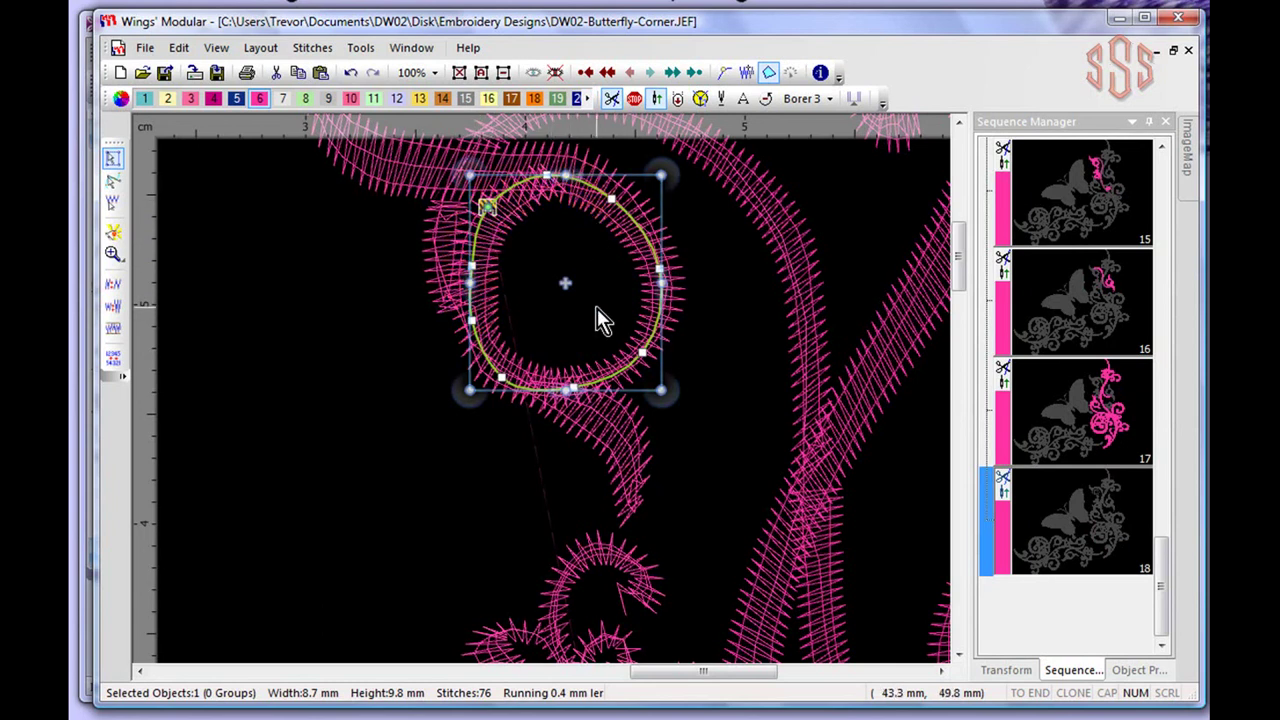
click(318, 274)
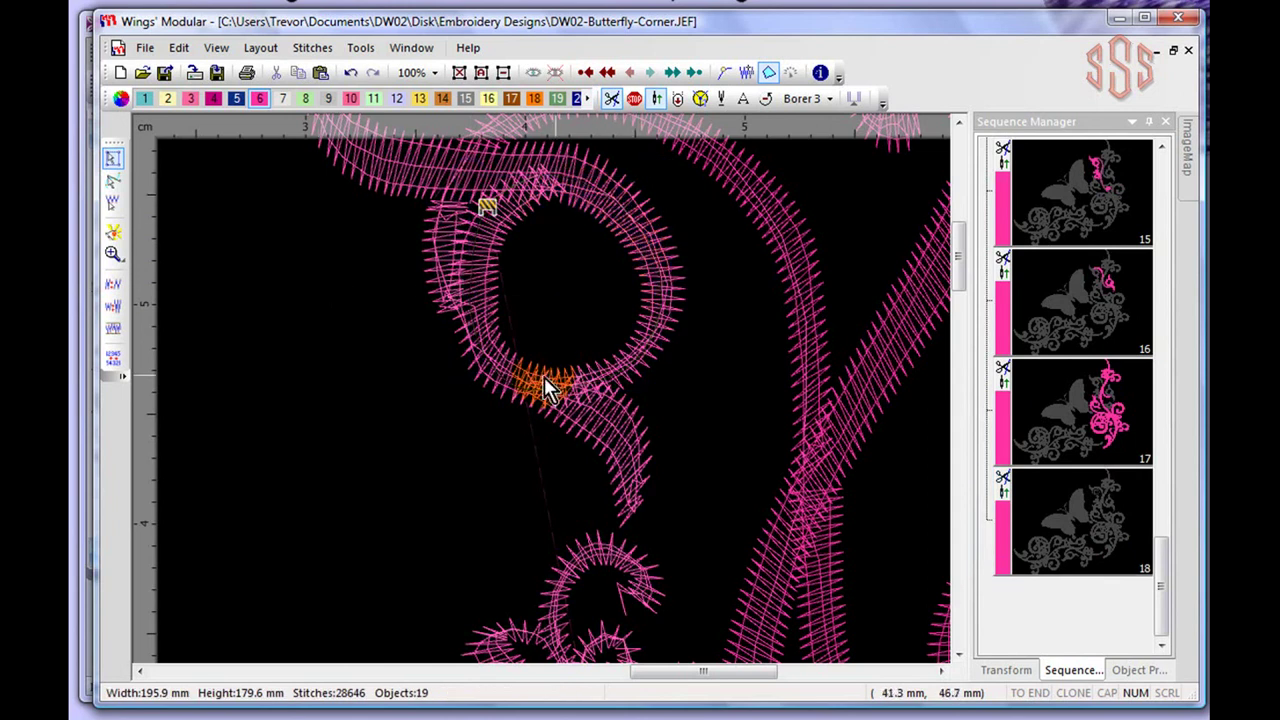
Move the ring's Venere cutting line to the back of the stitching sequence.
click(1086, 523)
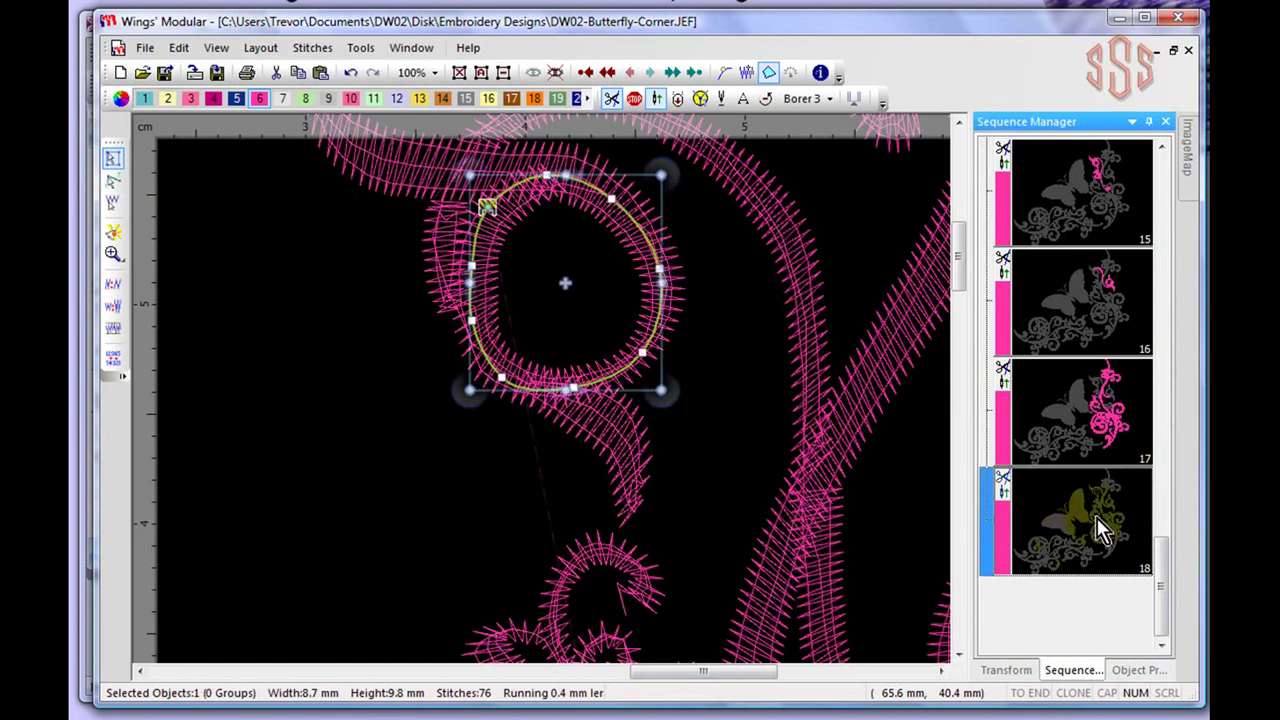
click(260, 50)
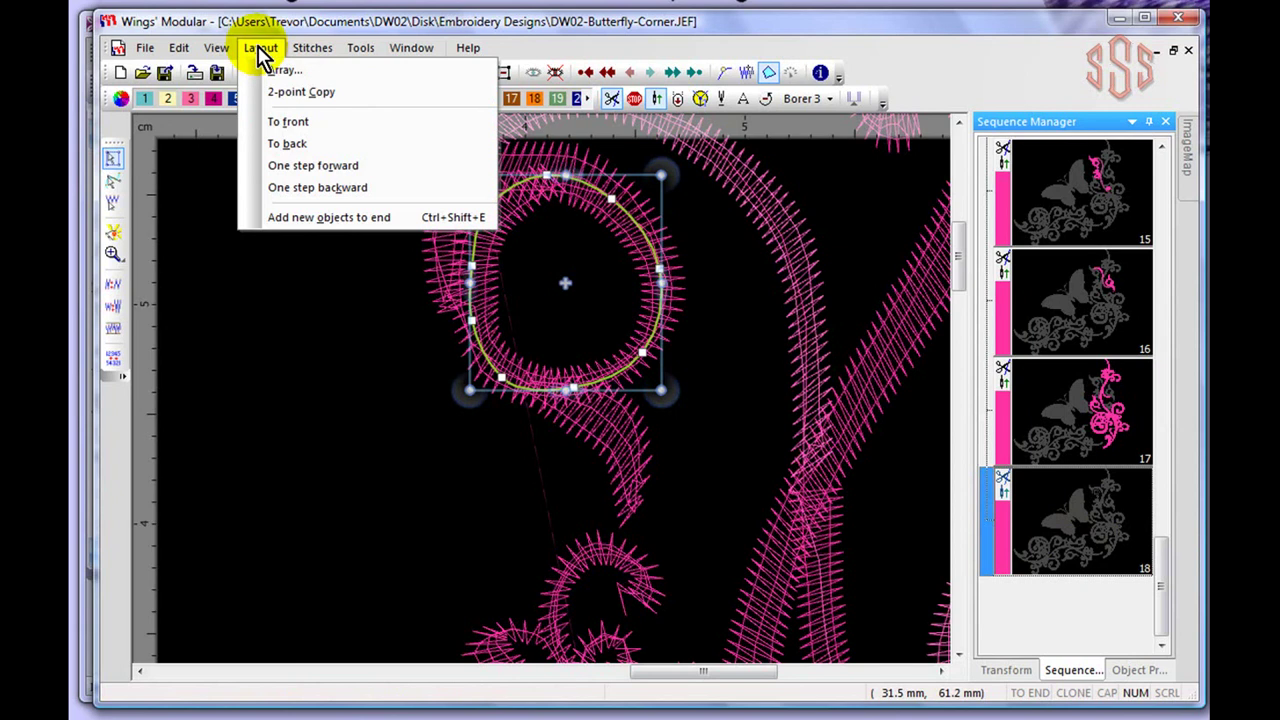
click(284, 144)
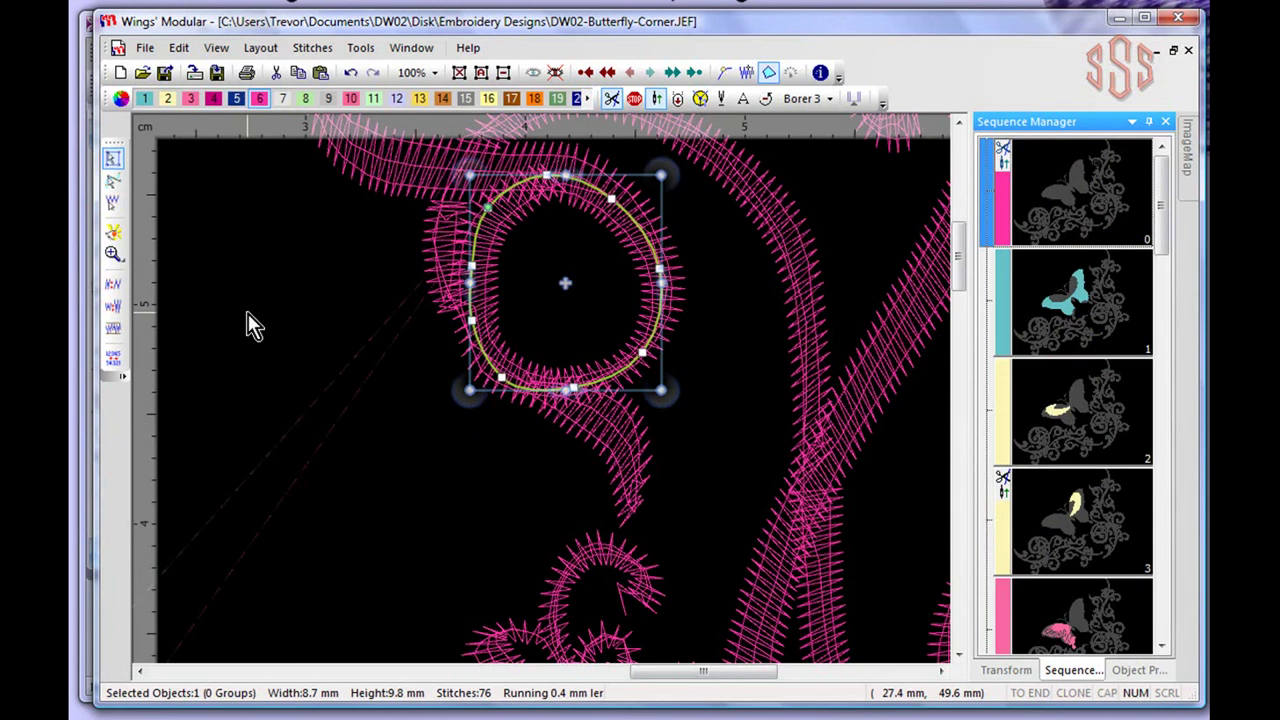
Digitize a freehand closed Venere cutting shape about 33 × 35 mm in the empty area beside the pink scroll.
scroll(250, 322, down, 5)
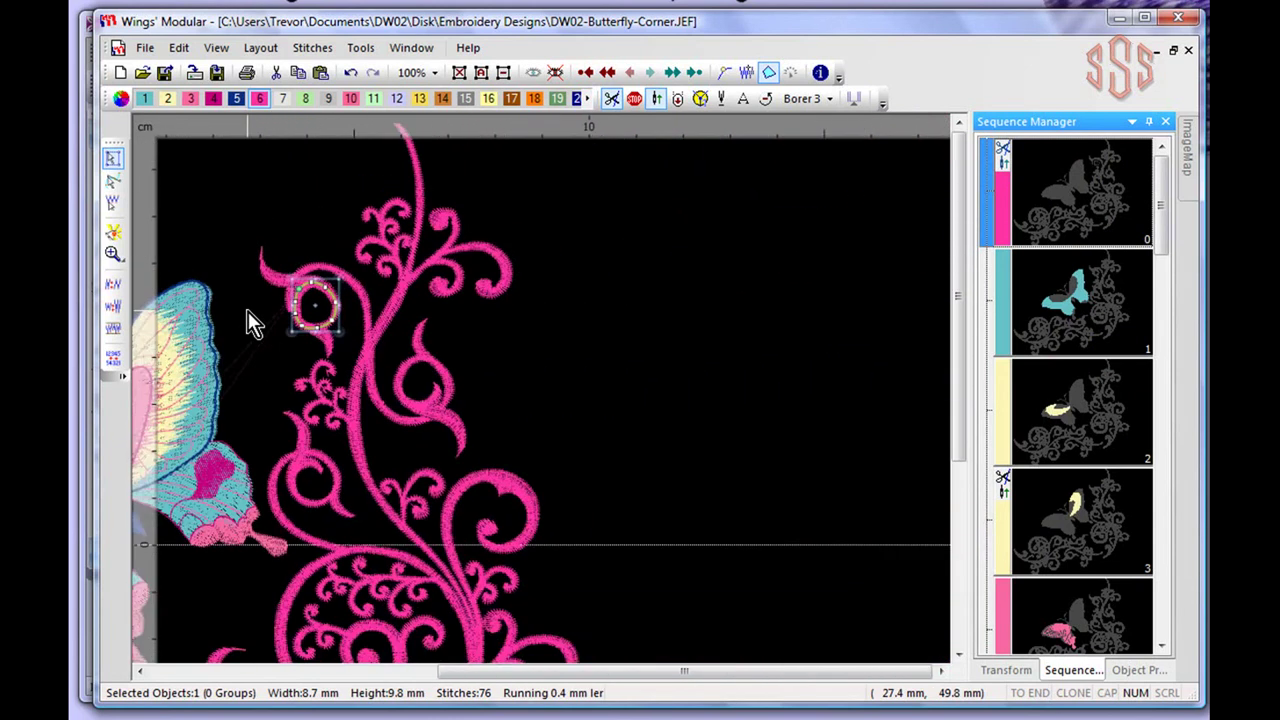
click(622, 312)
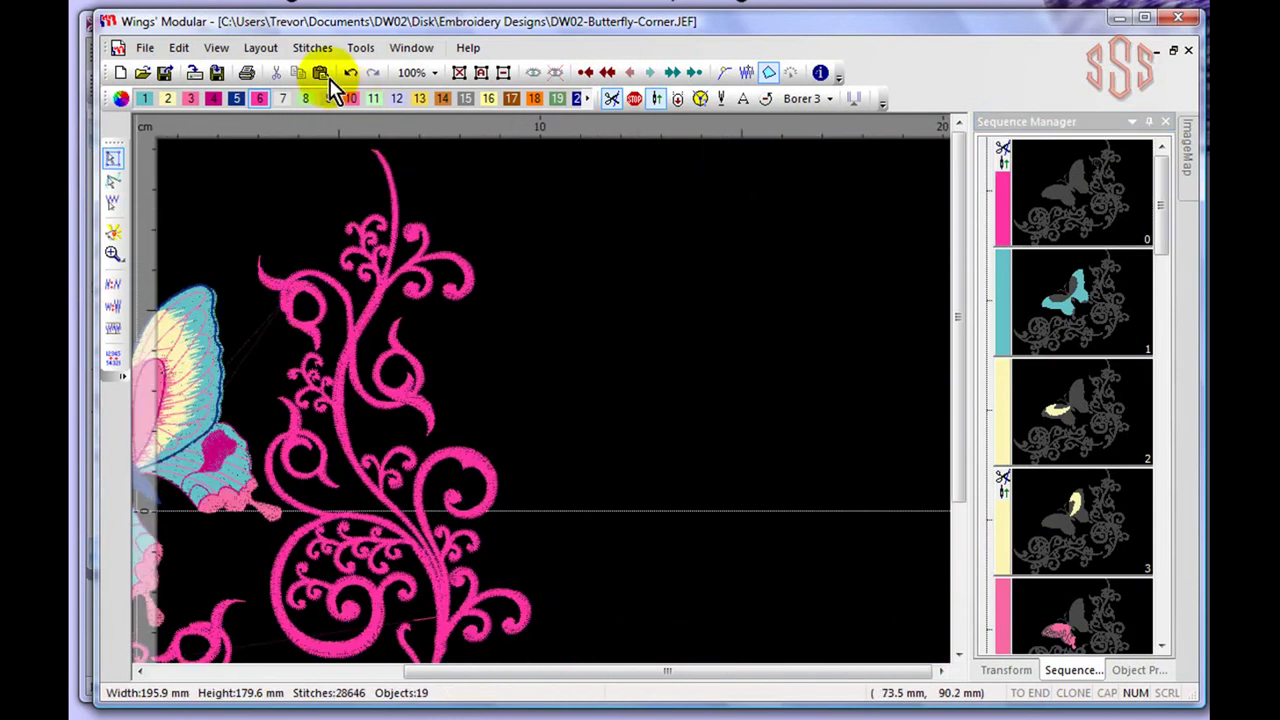
click(362, 49)
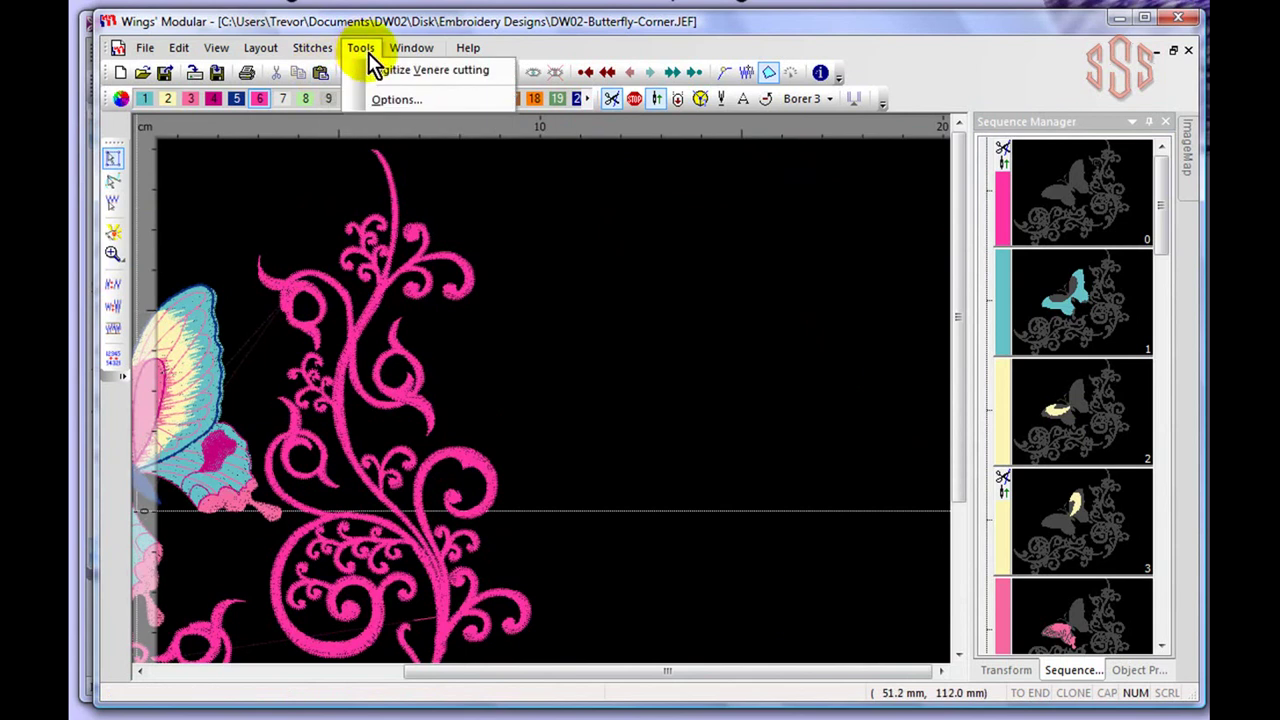
click(398, 72)
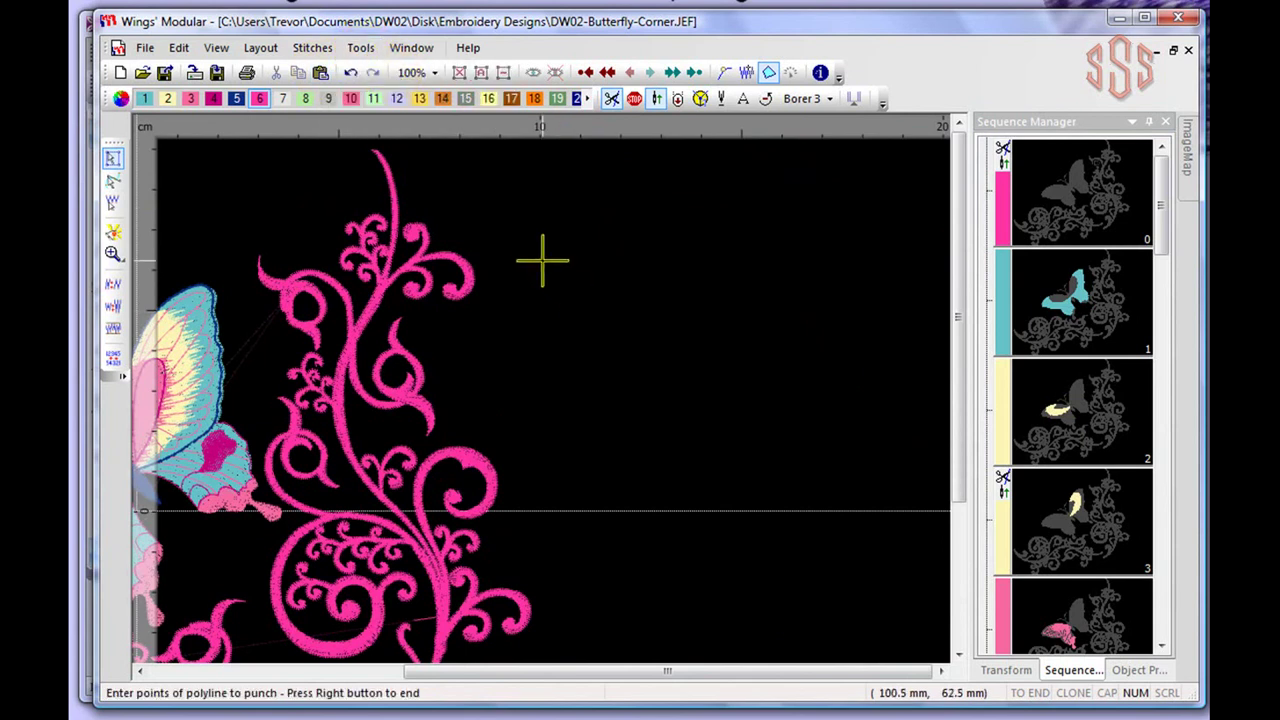
click(540, 255)
click(606, 234)
click(624, 345)
click(517, 361)
click(503, 311)
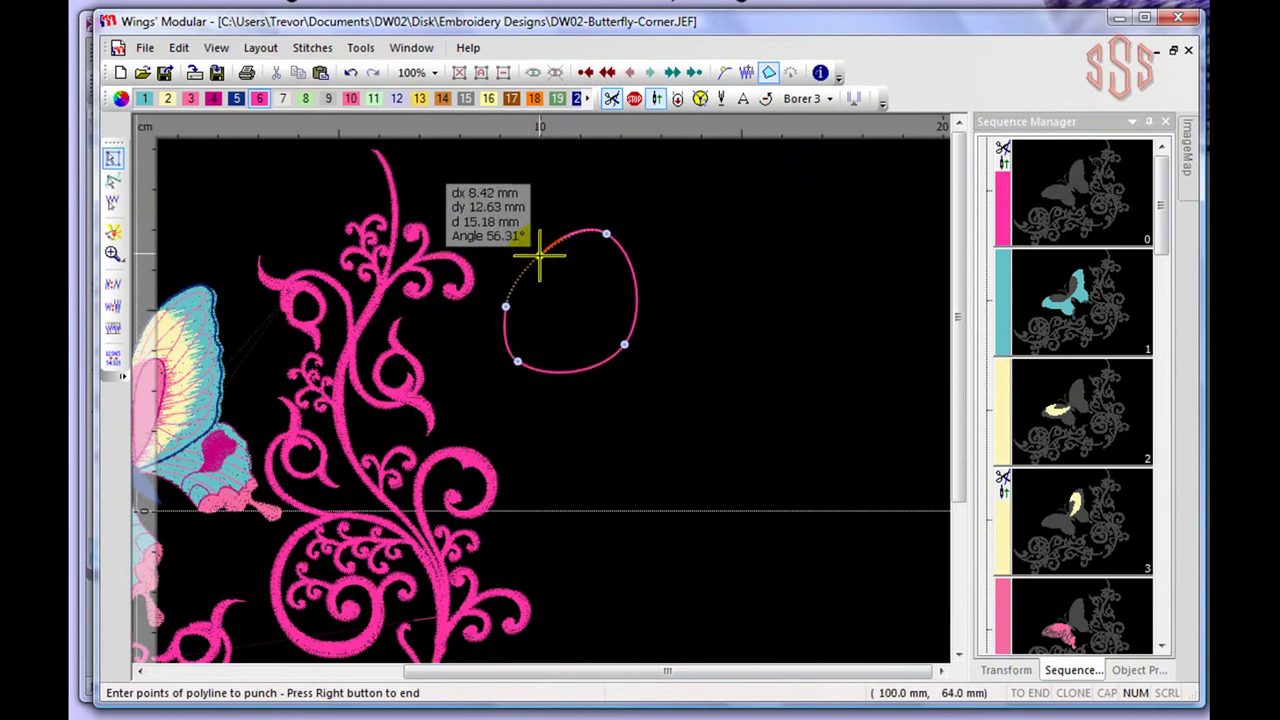
right_click(535, 227)
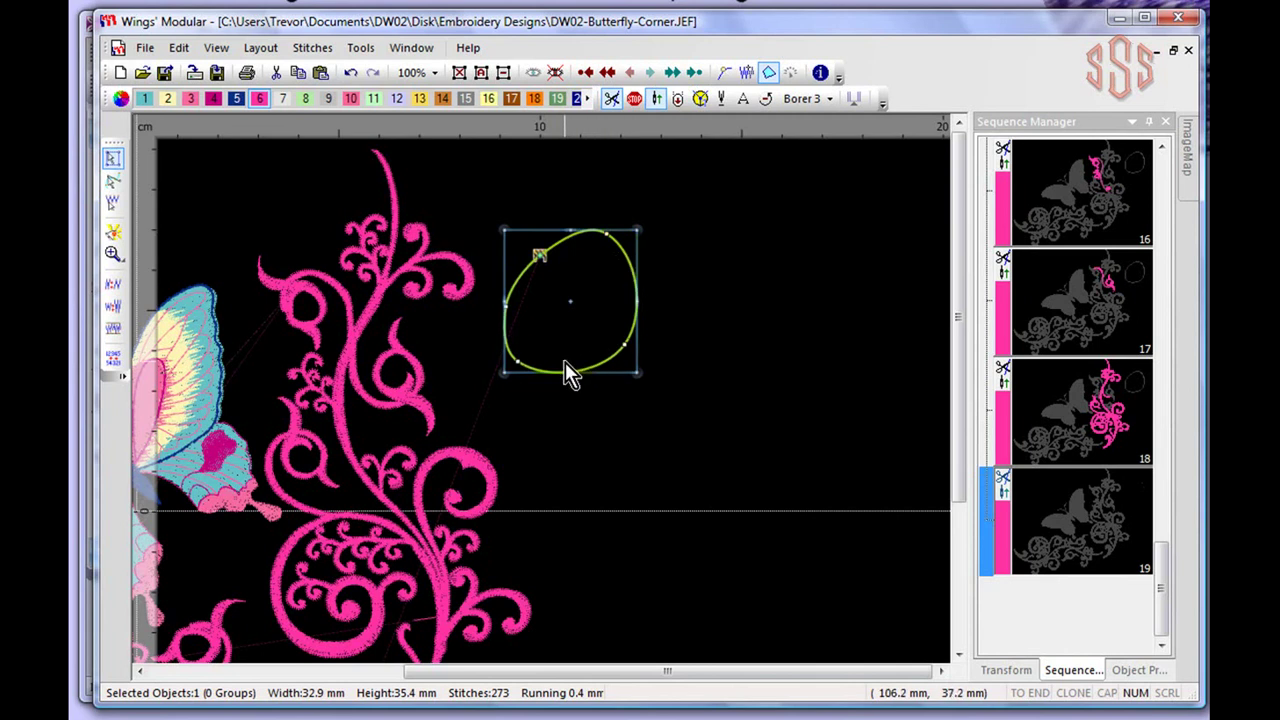
click(362, 49)
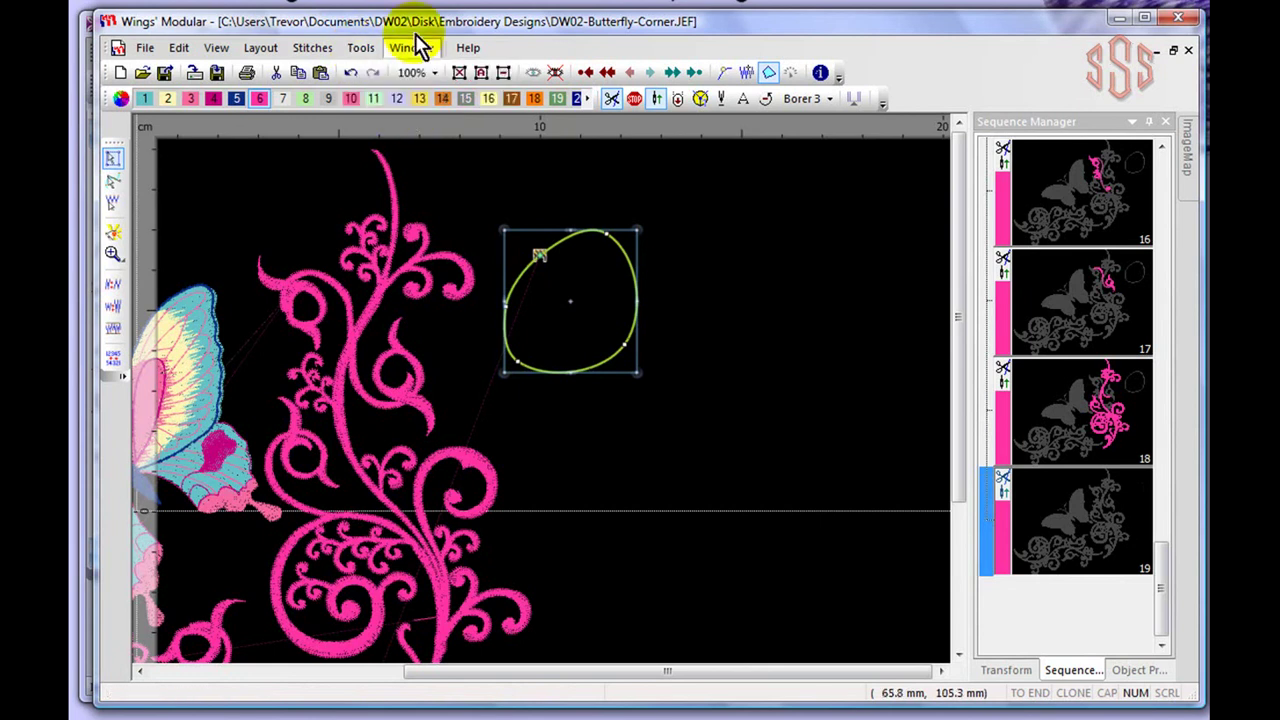
click(412, 45)
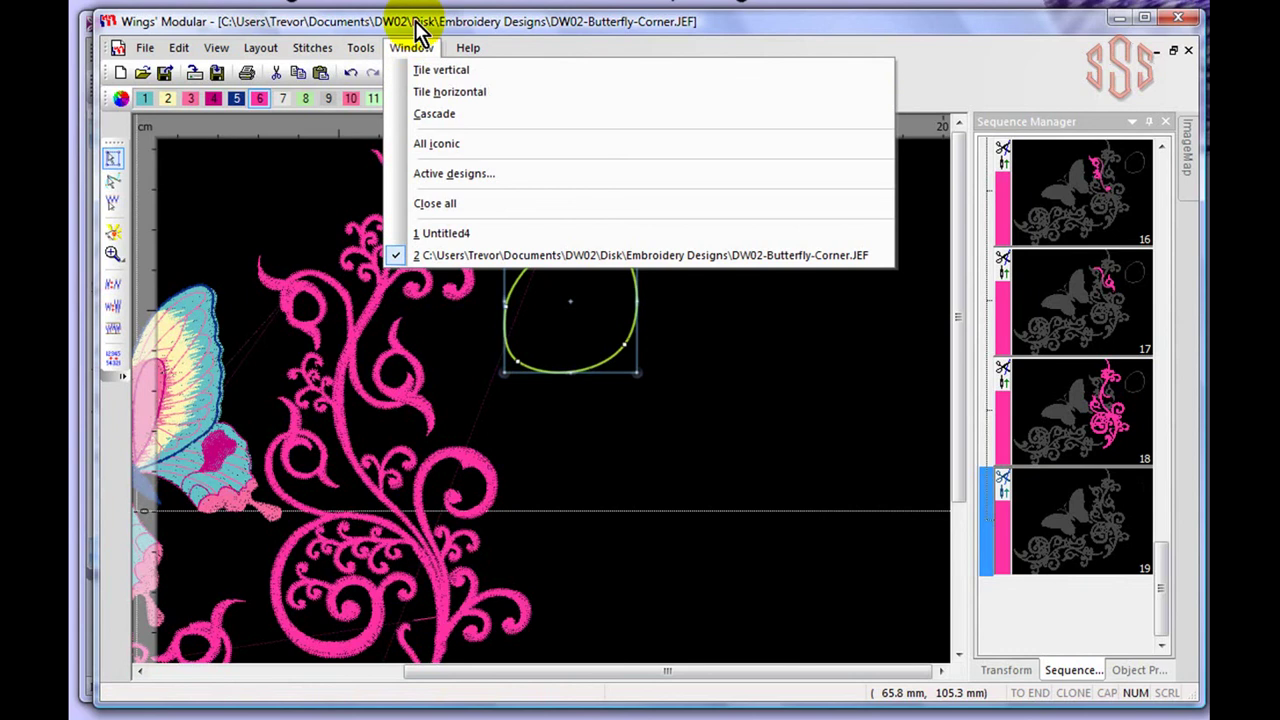
click(415, 24)
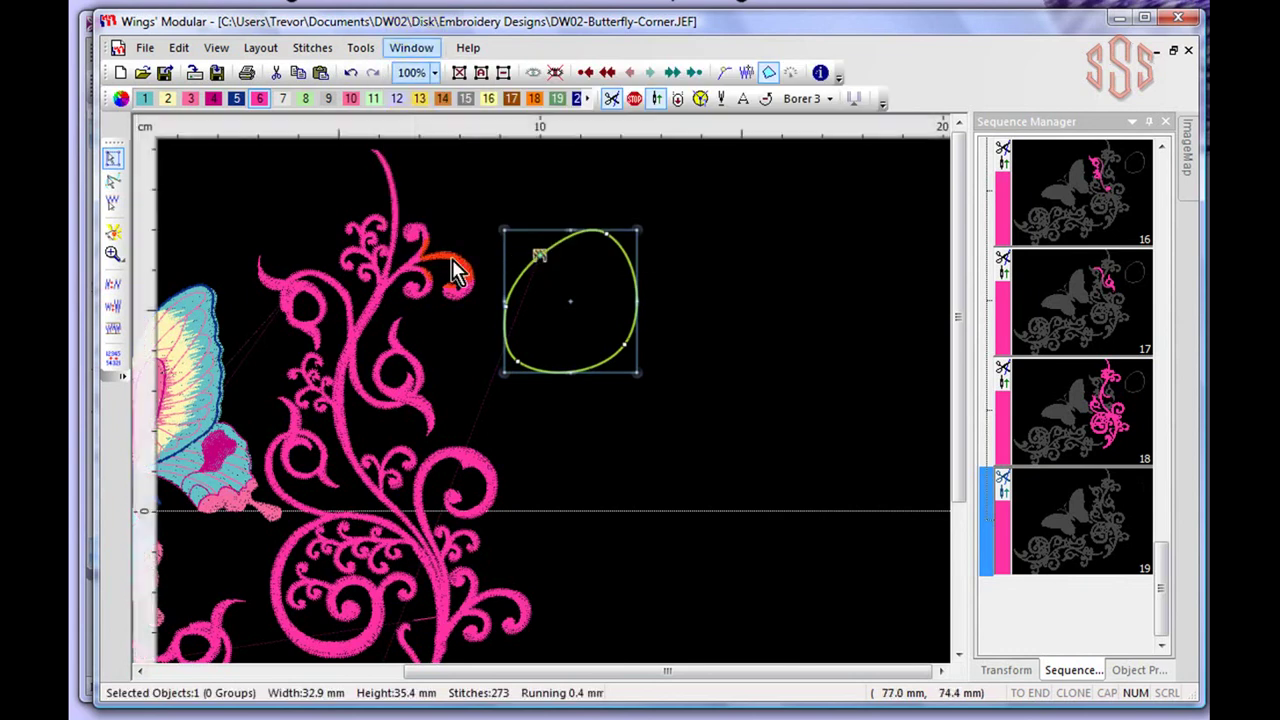
Deselect the new cutting shape and switch to the open star design, Untitled4.
click(690, 312)
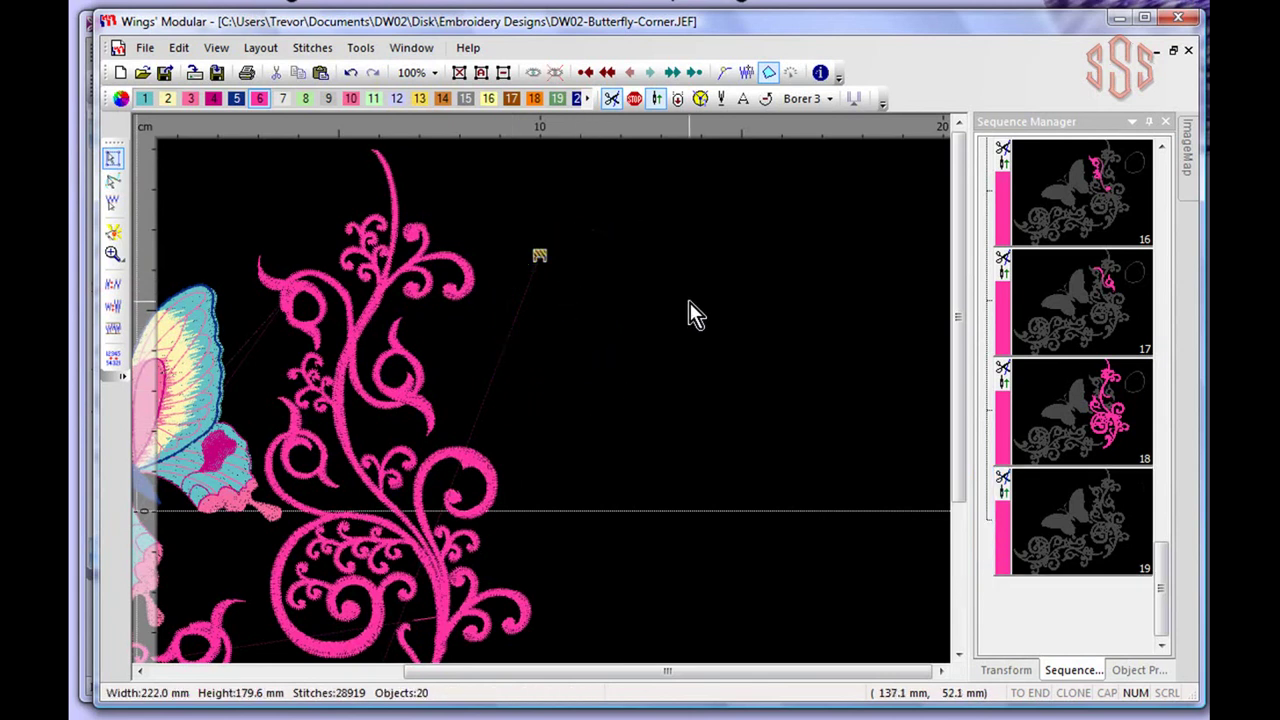
scroll(660, 310, down, 3)
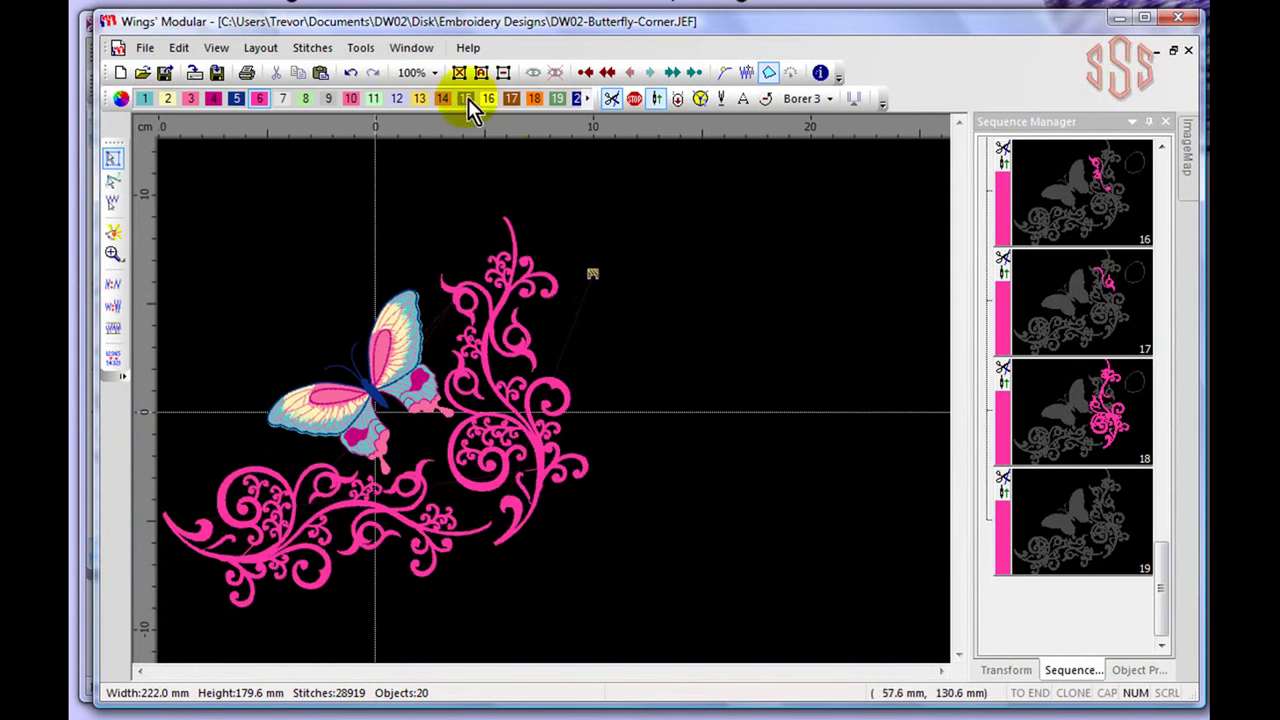
click(412, 50)
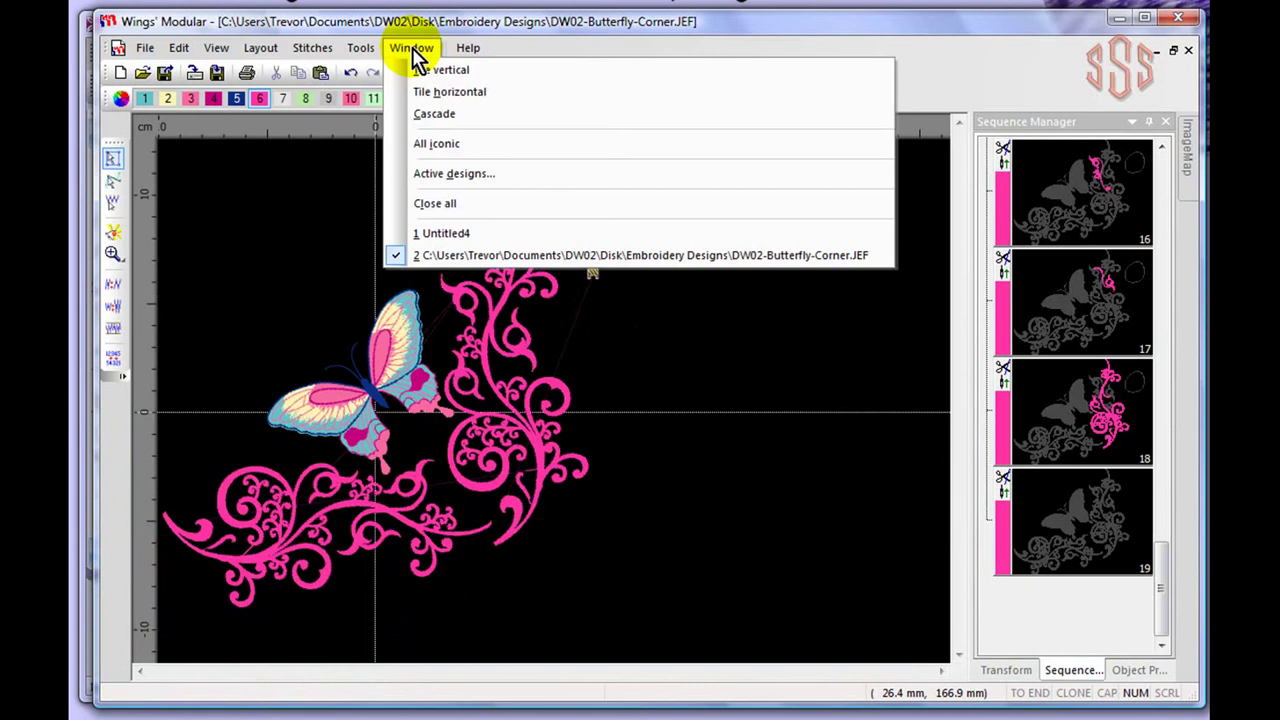
click(438, 234)
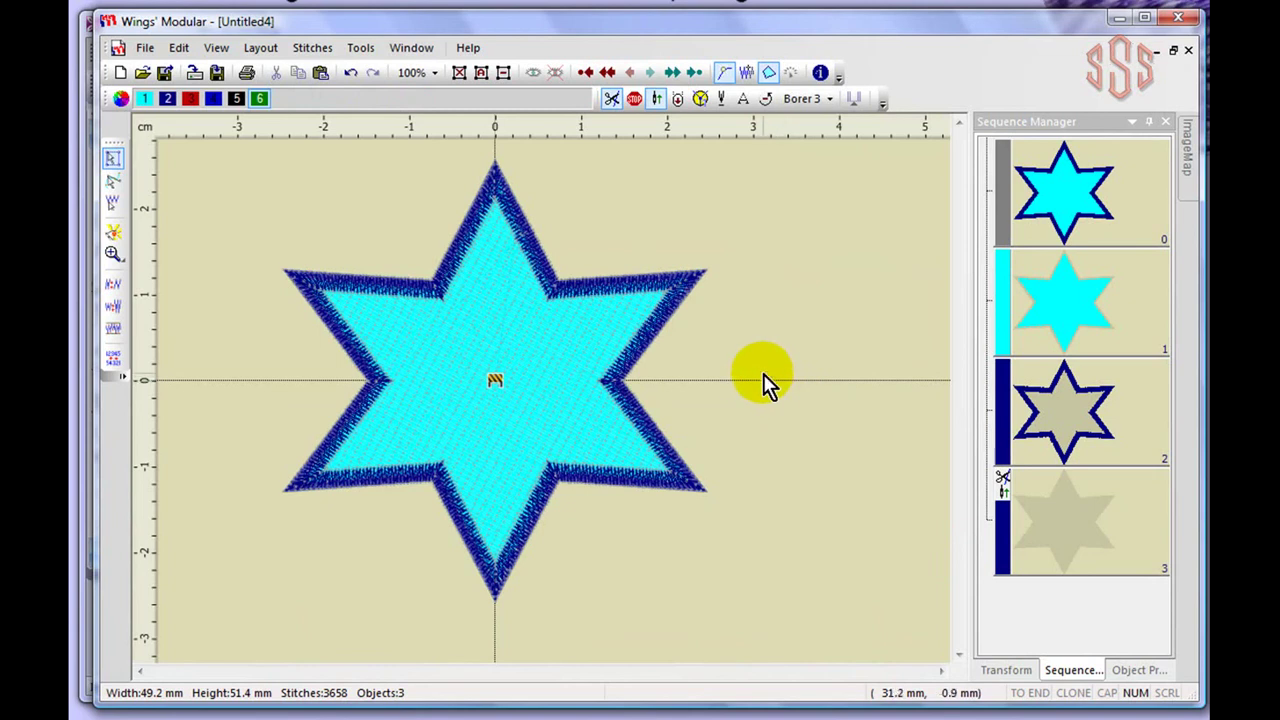
Select the star's cyan fill and its navy satin border in turn, ending with the cyan fill selected.
click(1061, 294)
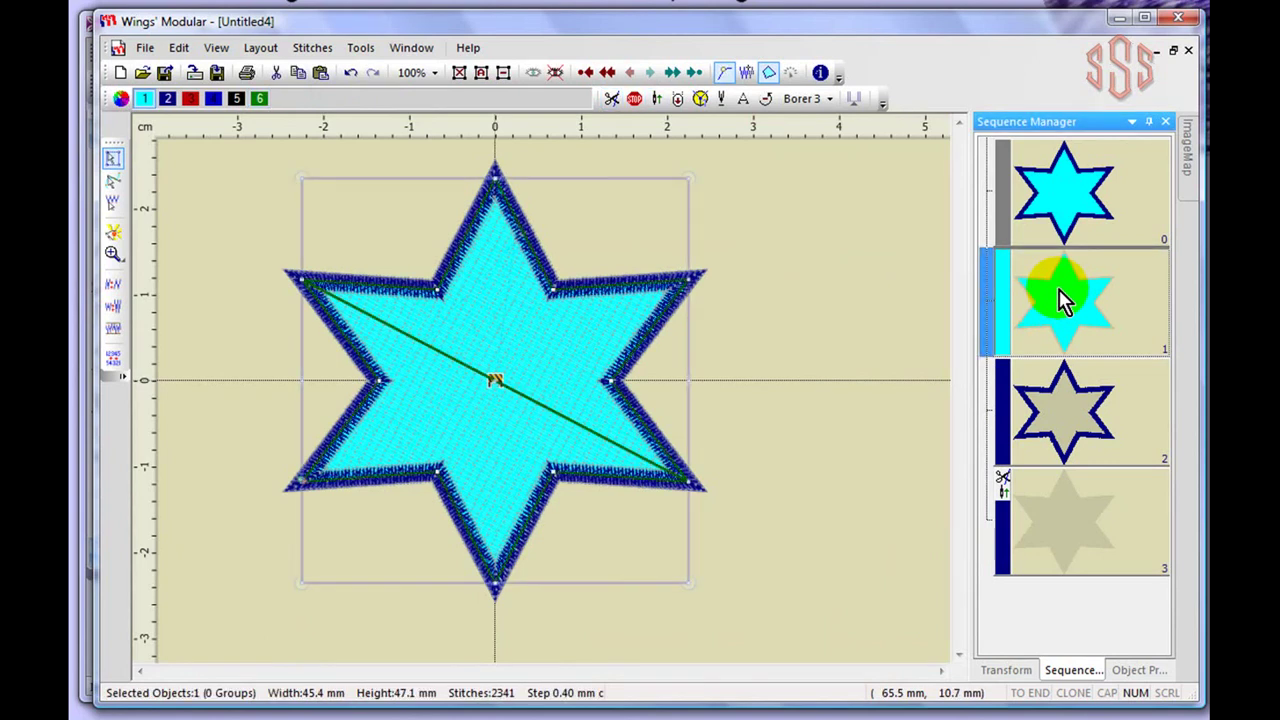
click(1061, 420)
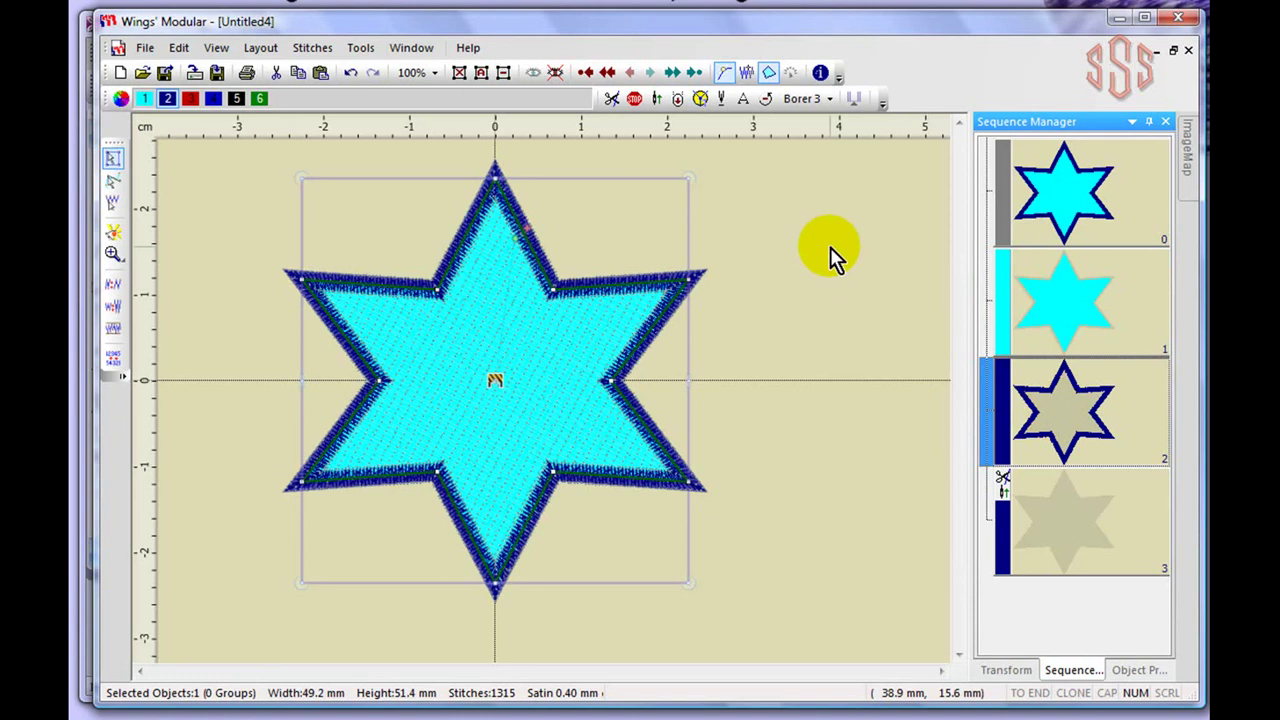
drag(1089, 297, 1064, 293)
click(1068, 305)
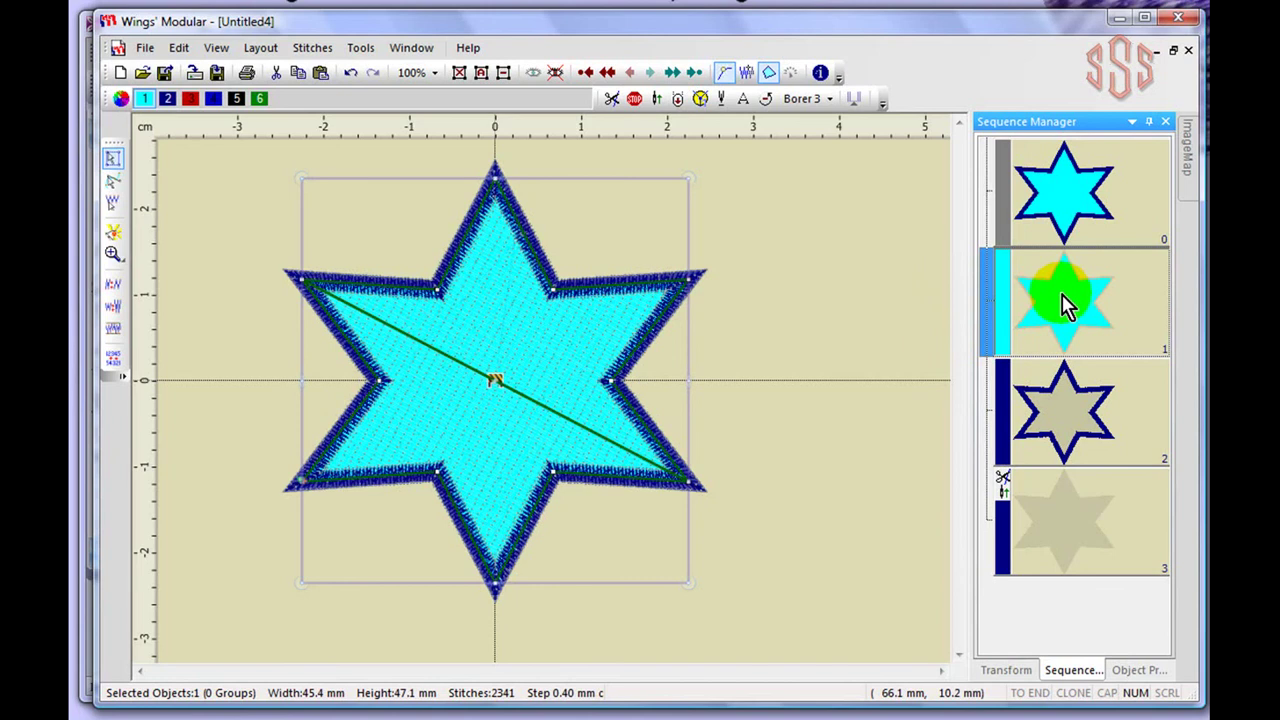
Convert the star's cyan fill to a Venere Cut object, then deselect it.
click(814, 311)
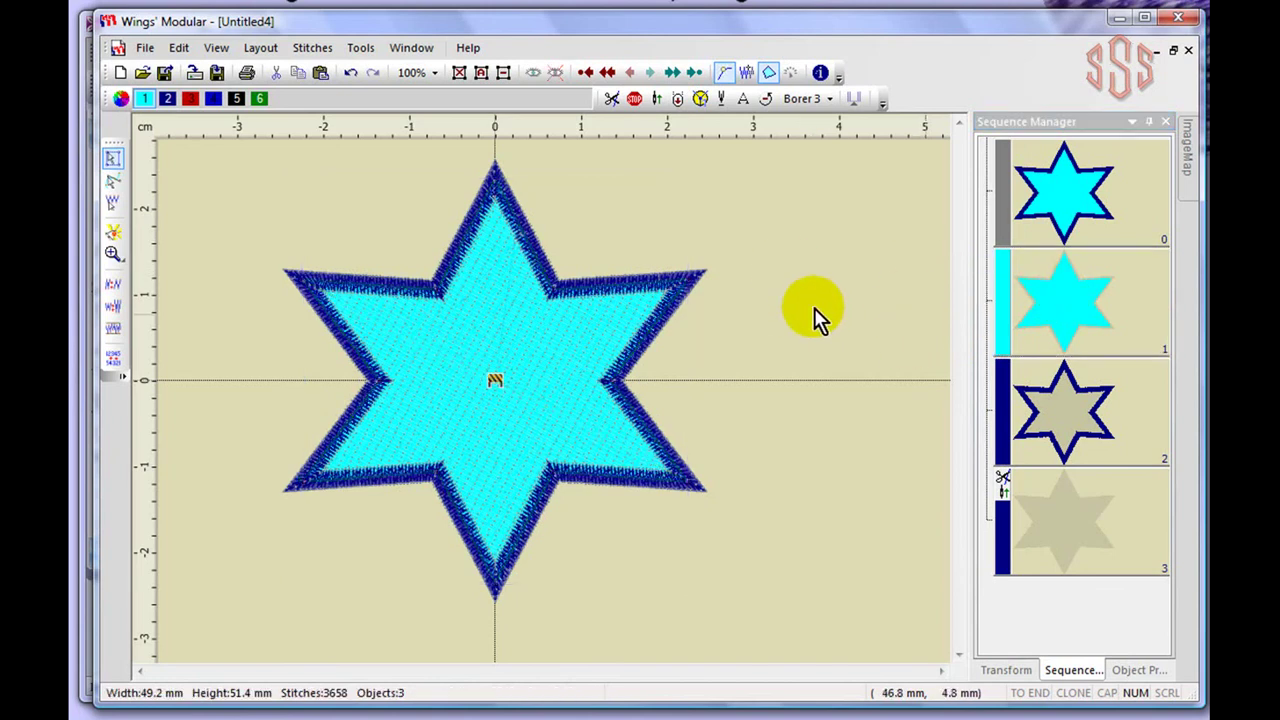
click(1060, 305)
mouse_move(1062, 308)
mouse_down()
mouse_move(1063, 214)
mouse_move(1060, 318)
mouse_up()
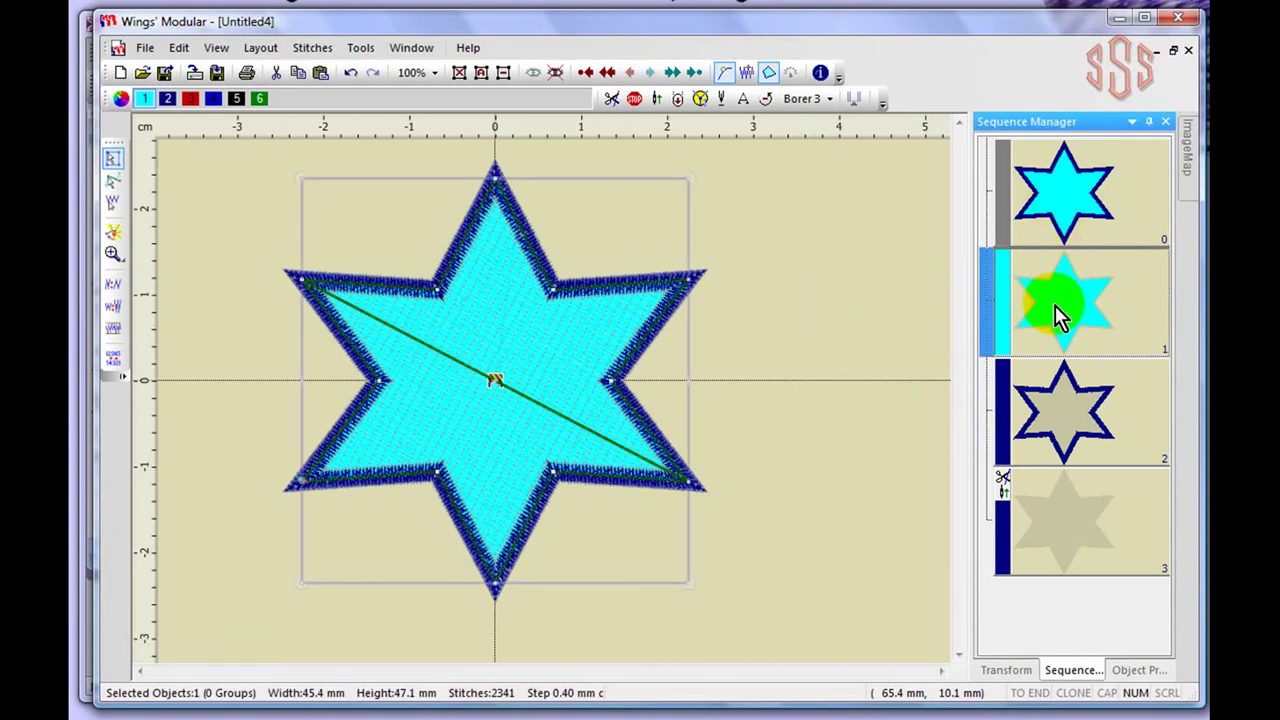
mouse_move(496, 318)
mouse_down()
mouse_move(503, 278)
mouse_move(471, 241)
mouse_move(491, 235)
mouse_move(531, 263)
mouse_move(465, 293)
mouse_move(495, 251)
mouse_move(490, 272)
mouse_up()
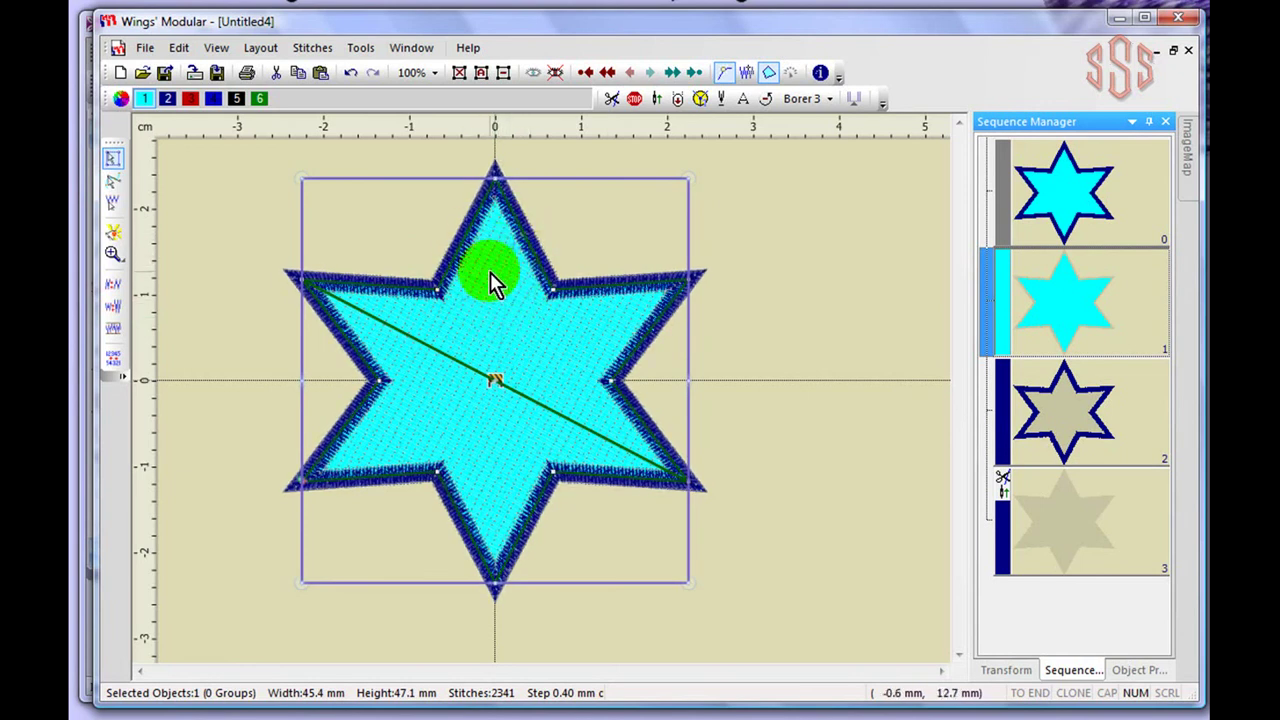
right_click(490, 272)
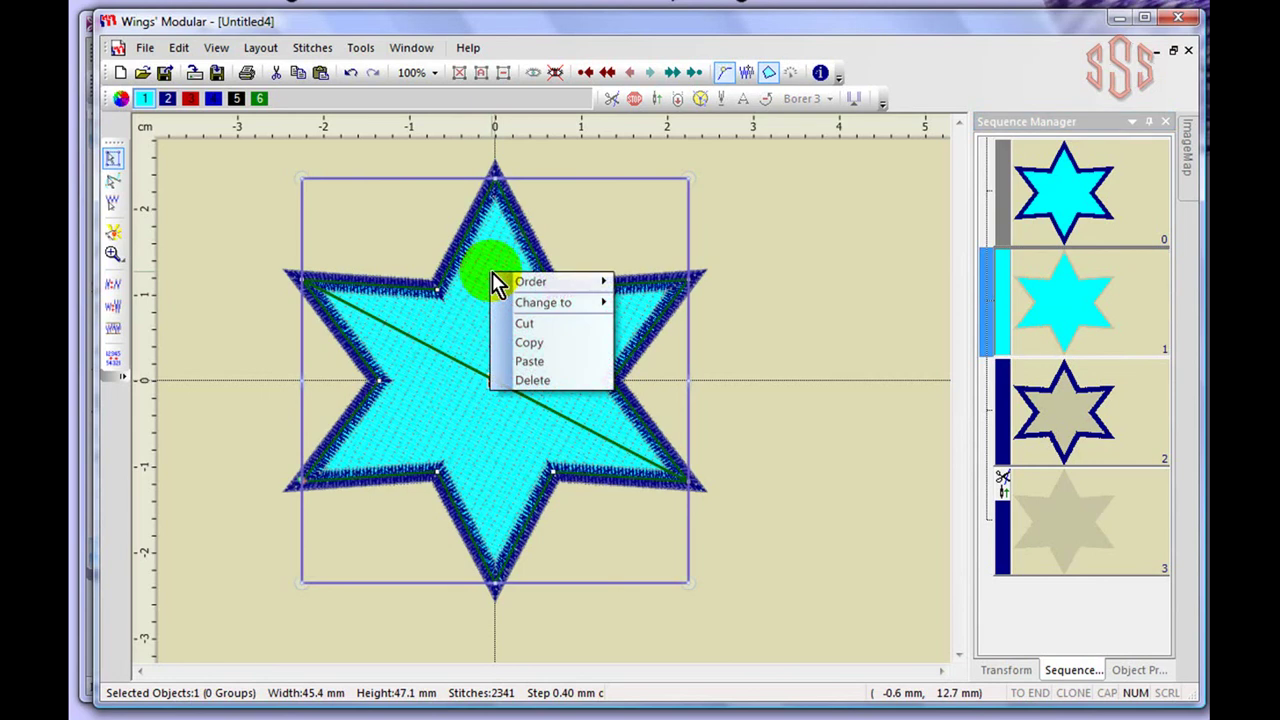
mouse_move(492, 273)
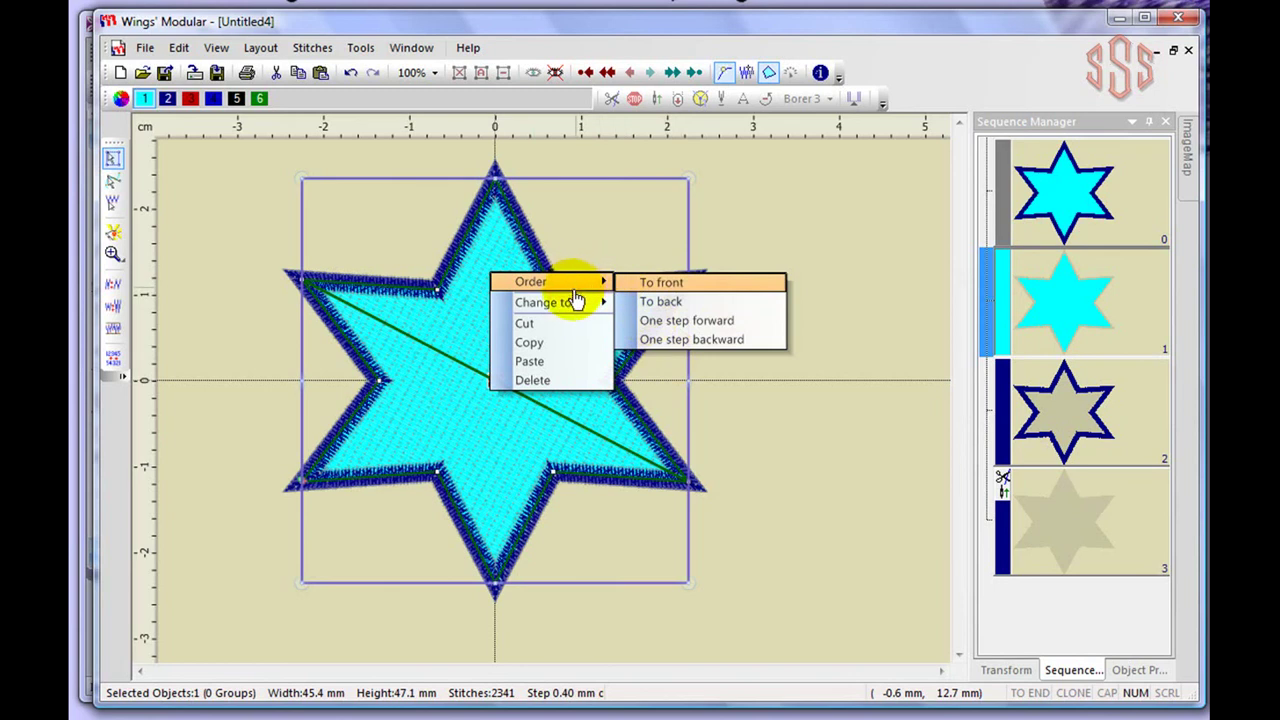
mouse_move(567, 305)
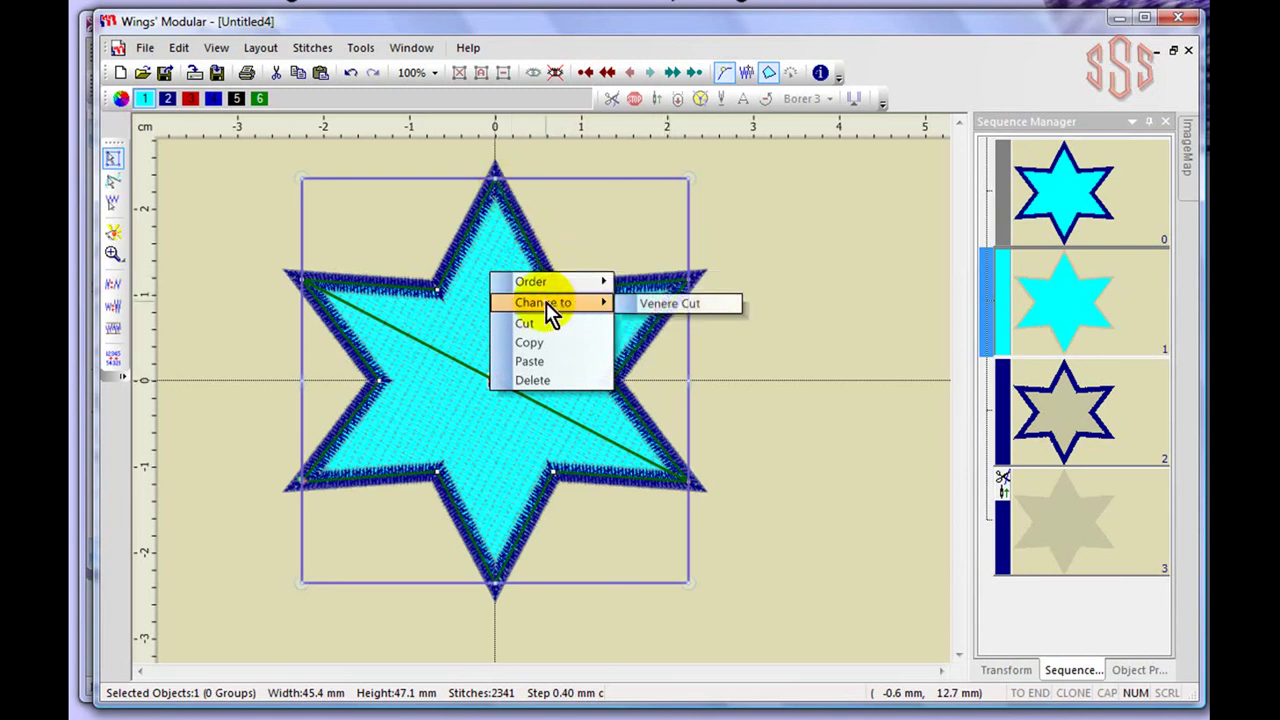
click(660, 314)
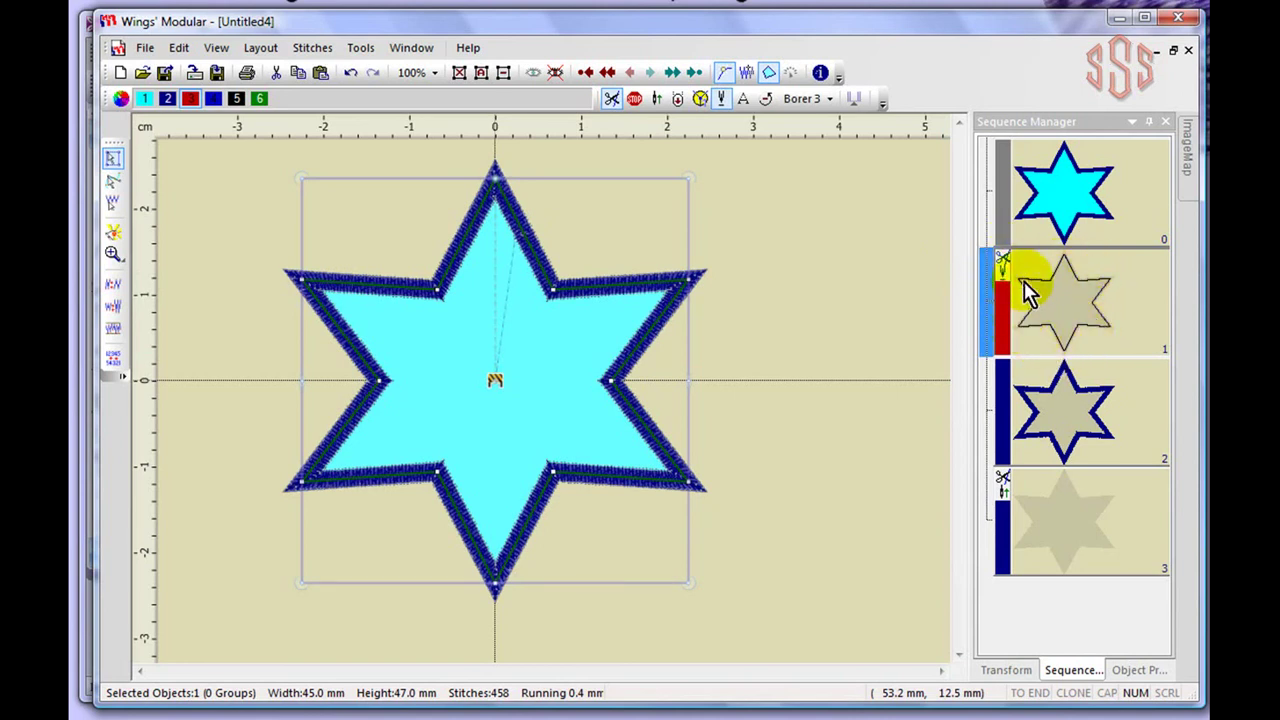
click(806, 230)
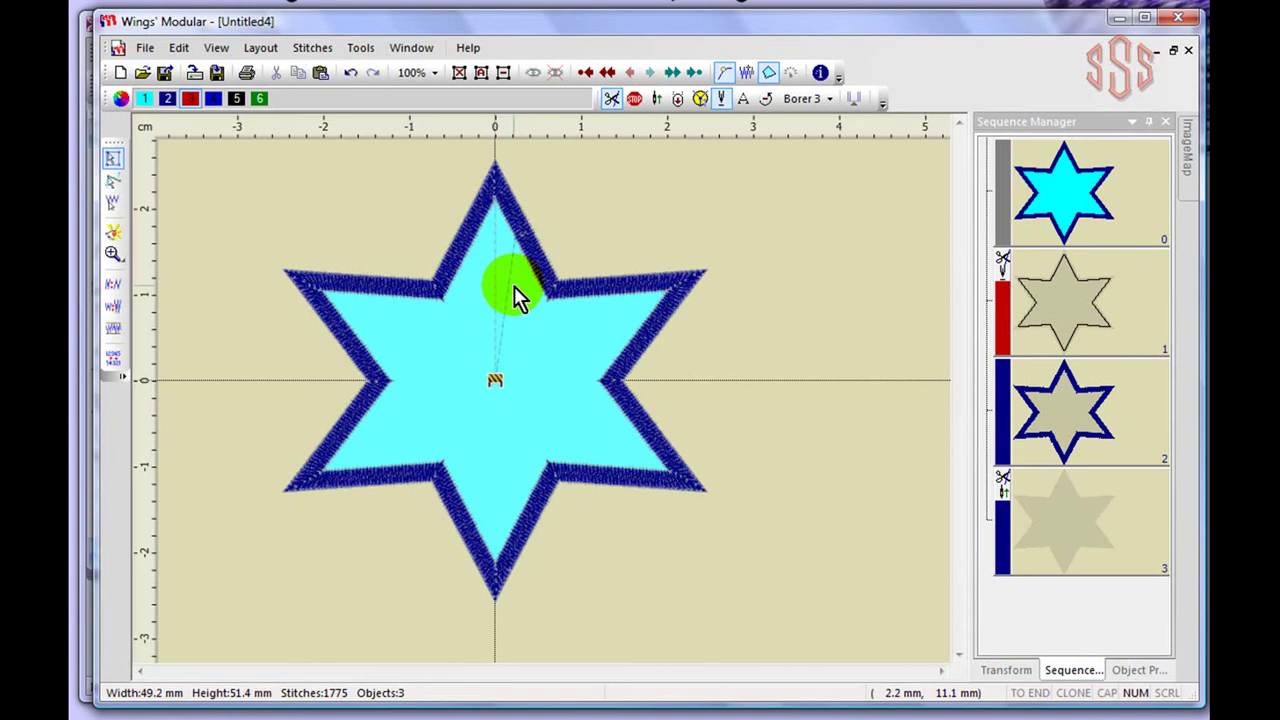
Digitize a closed Venere cutting line of about 45 × 47 mm through all twelve corners of the star's navy border, and deselect it.
click(359, 49)
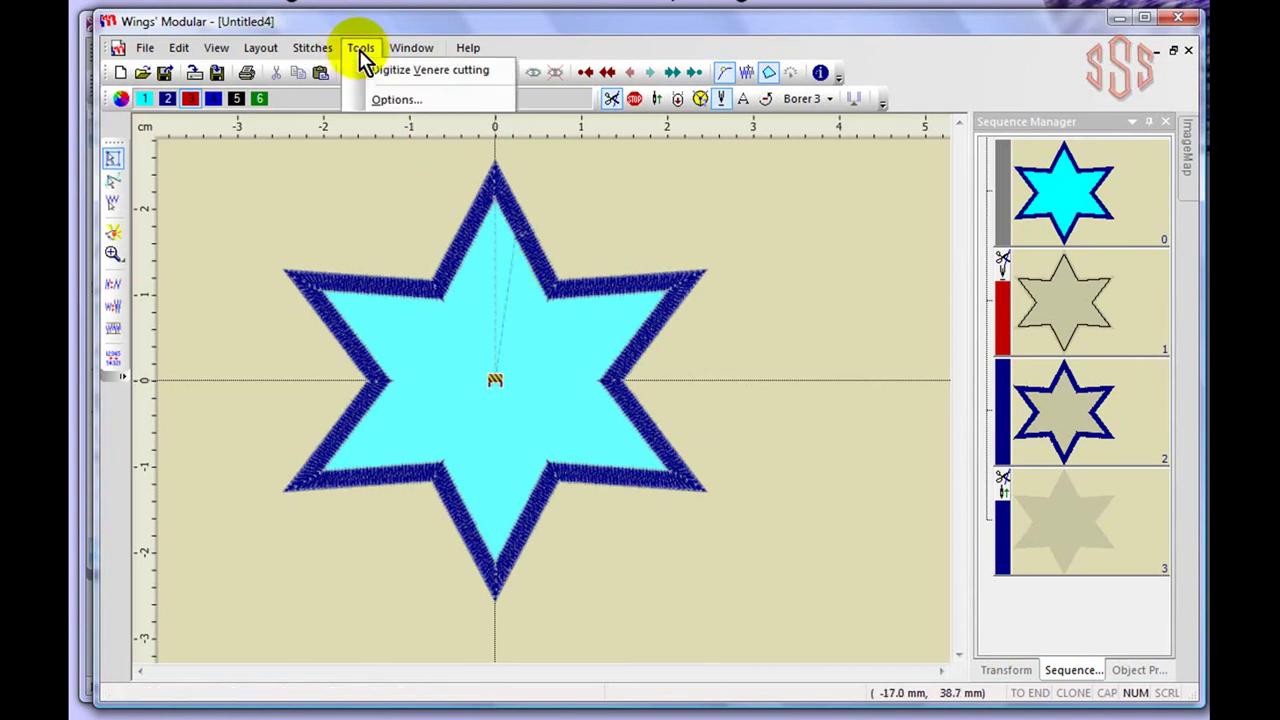
click(418, 70)
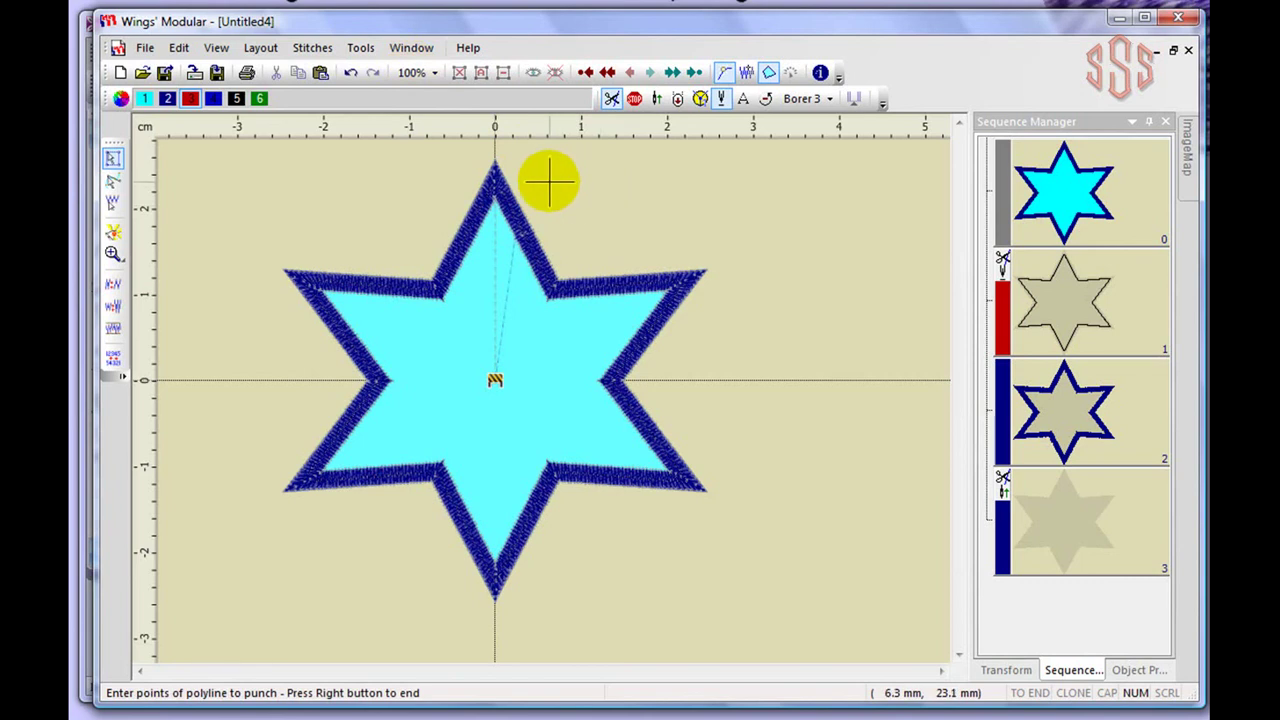
click(494, 178)
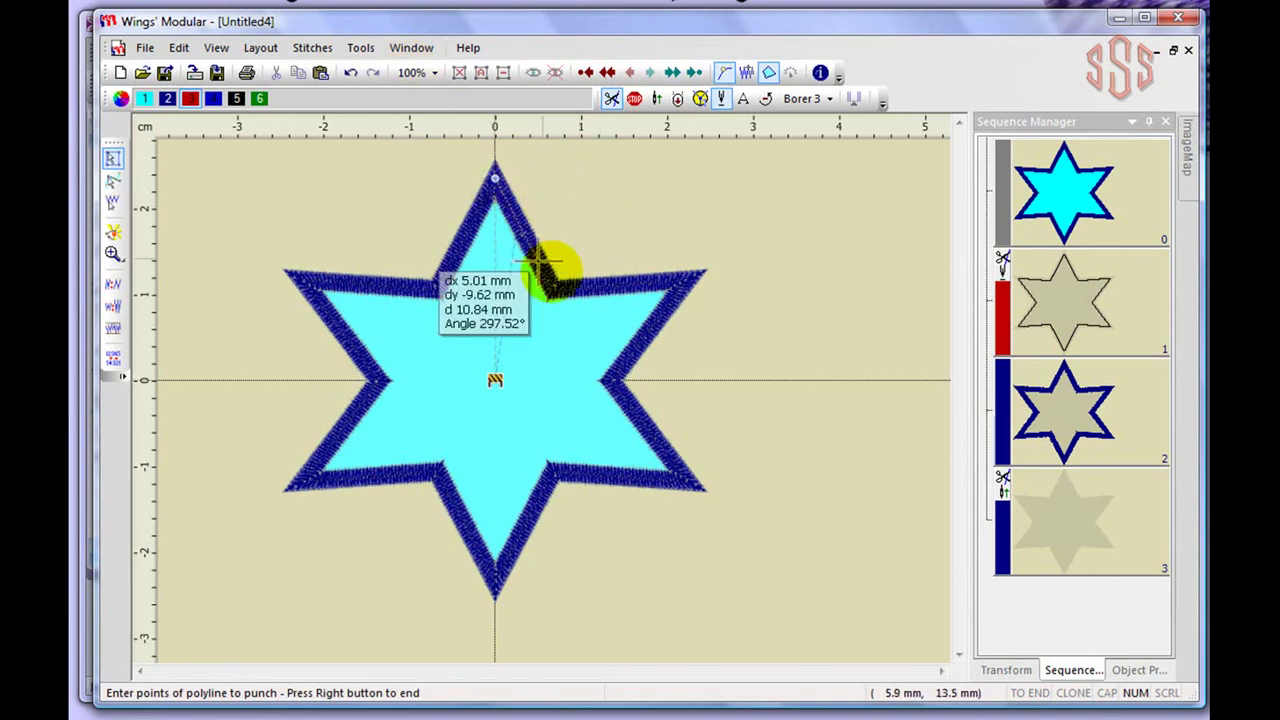
click(552, 290)
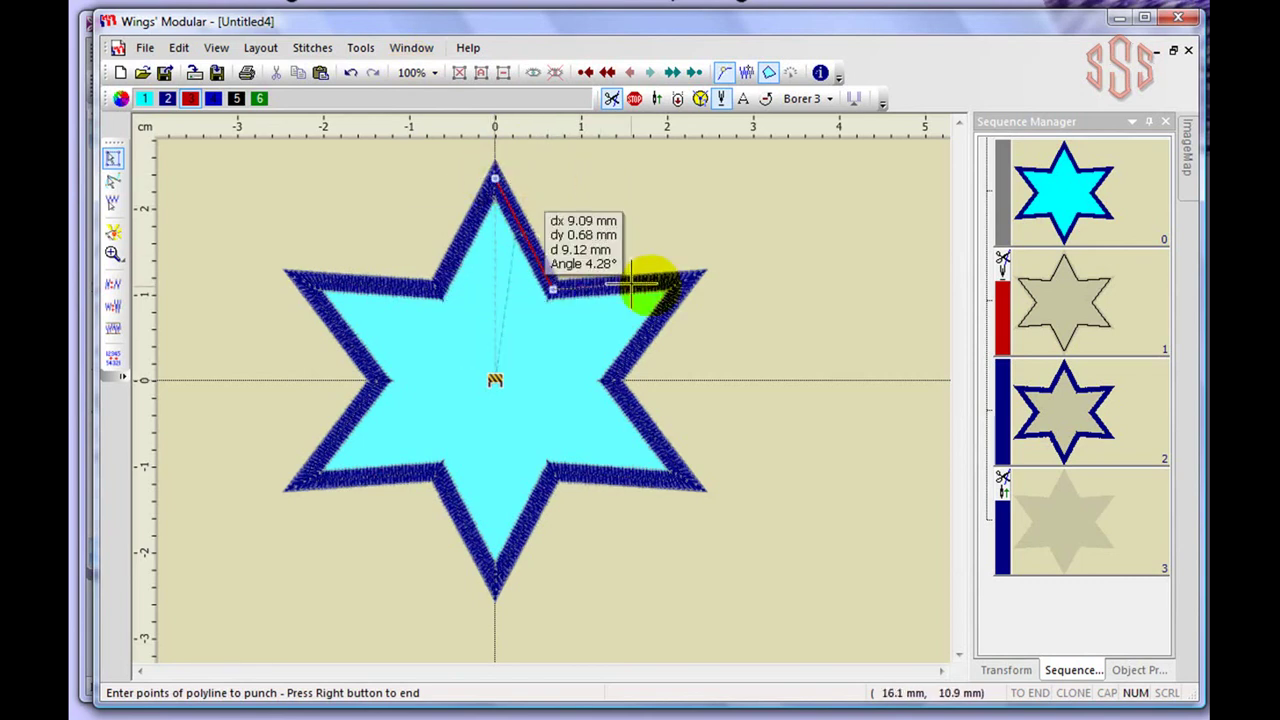
click(688, 280)
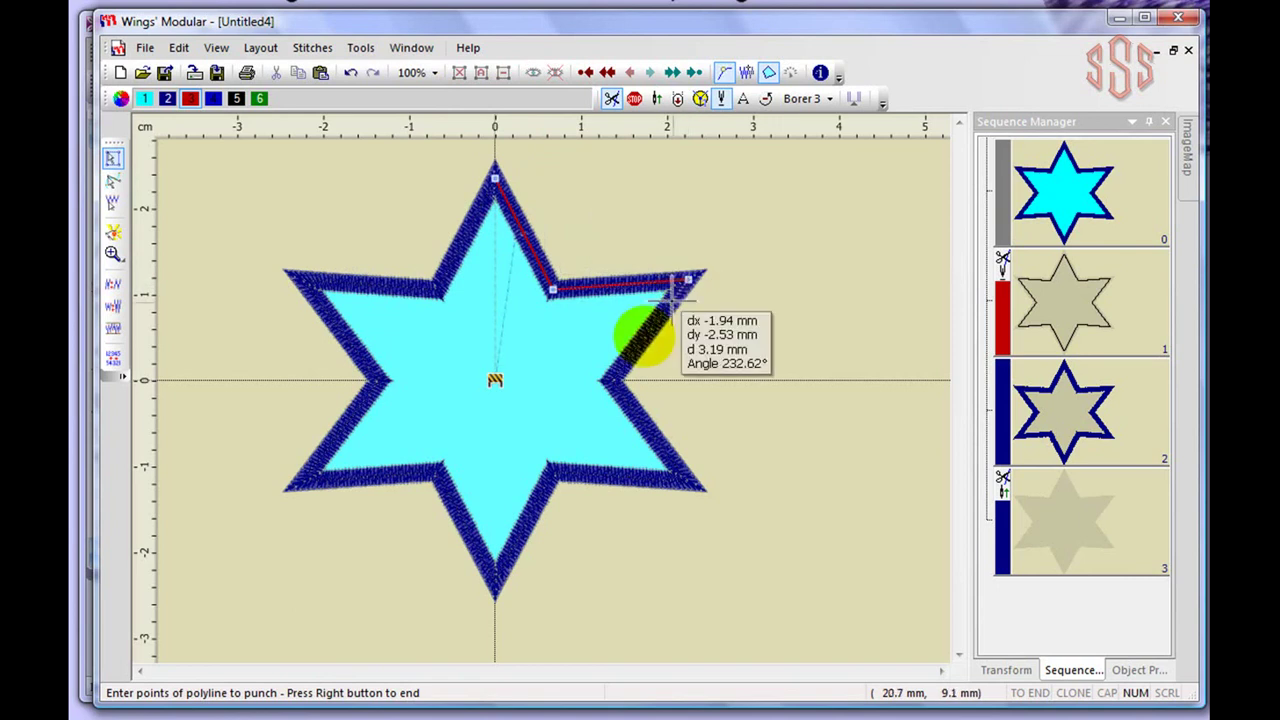
click(610, 380)
click(688, 483)
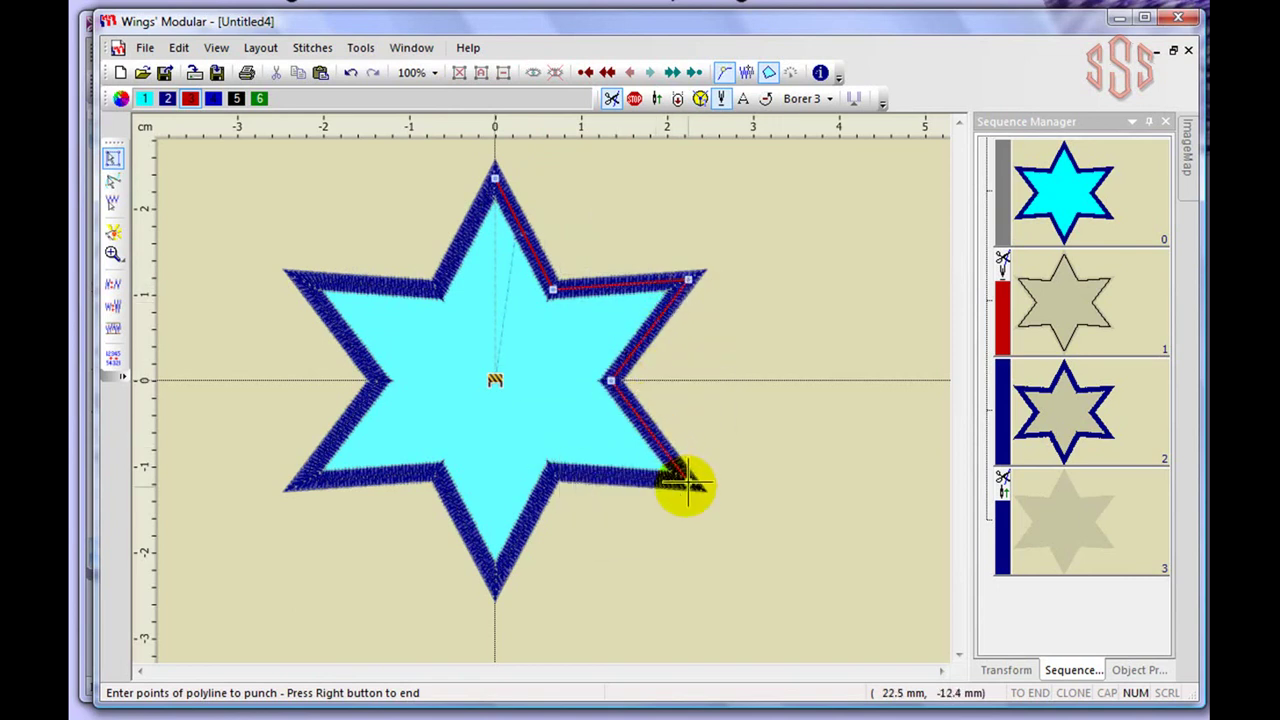
click(552, 470)
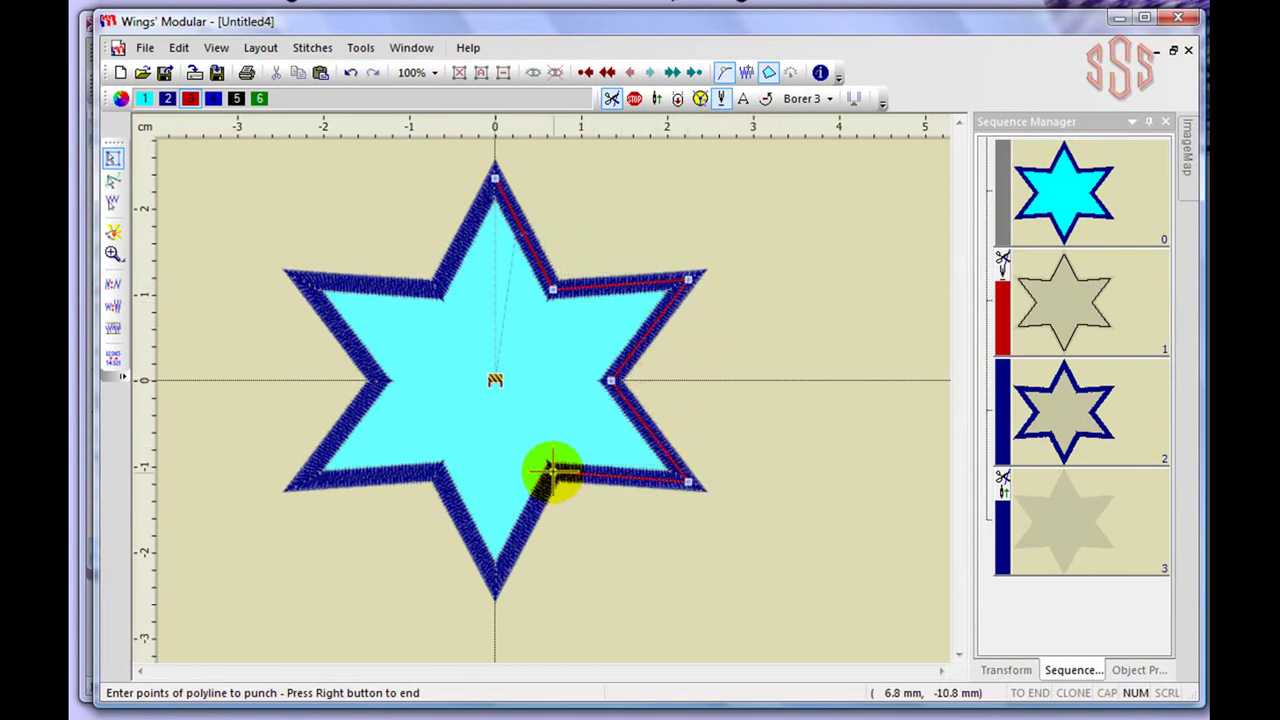
click(495, 581)
click(434, 467)
click(300, 483)
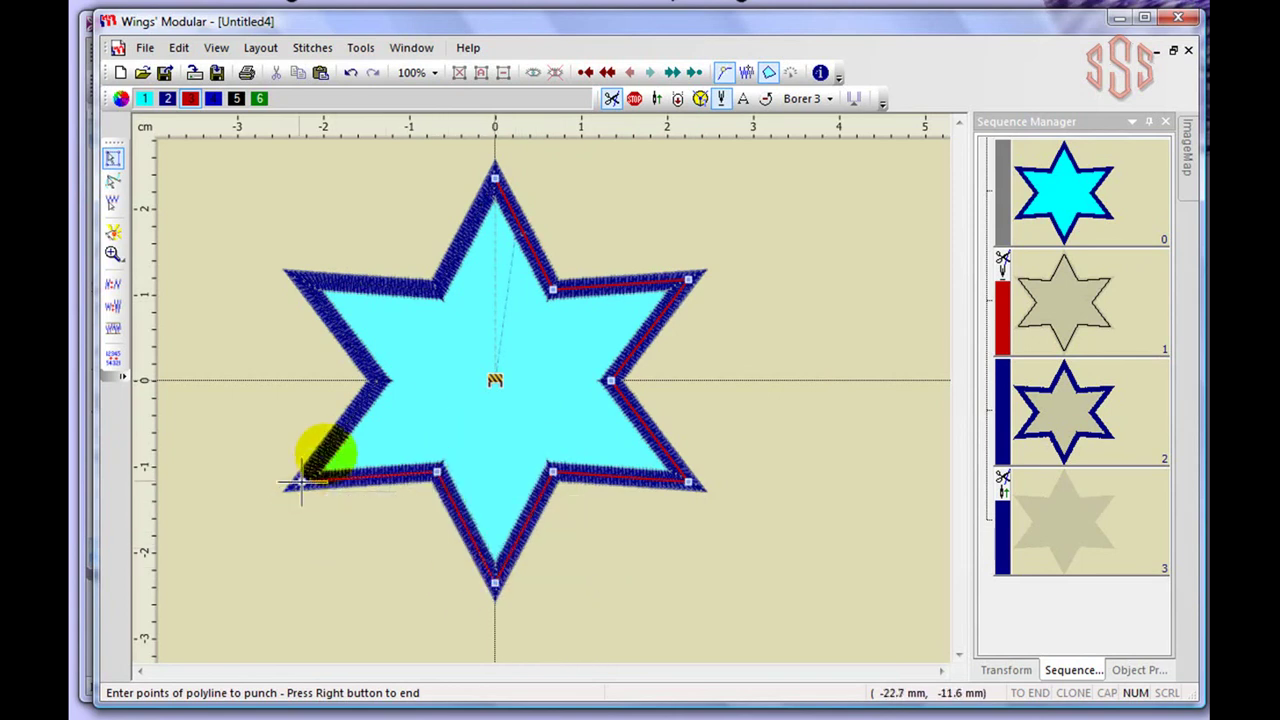
click(380, 379)
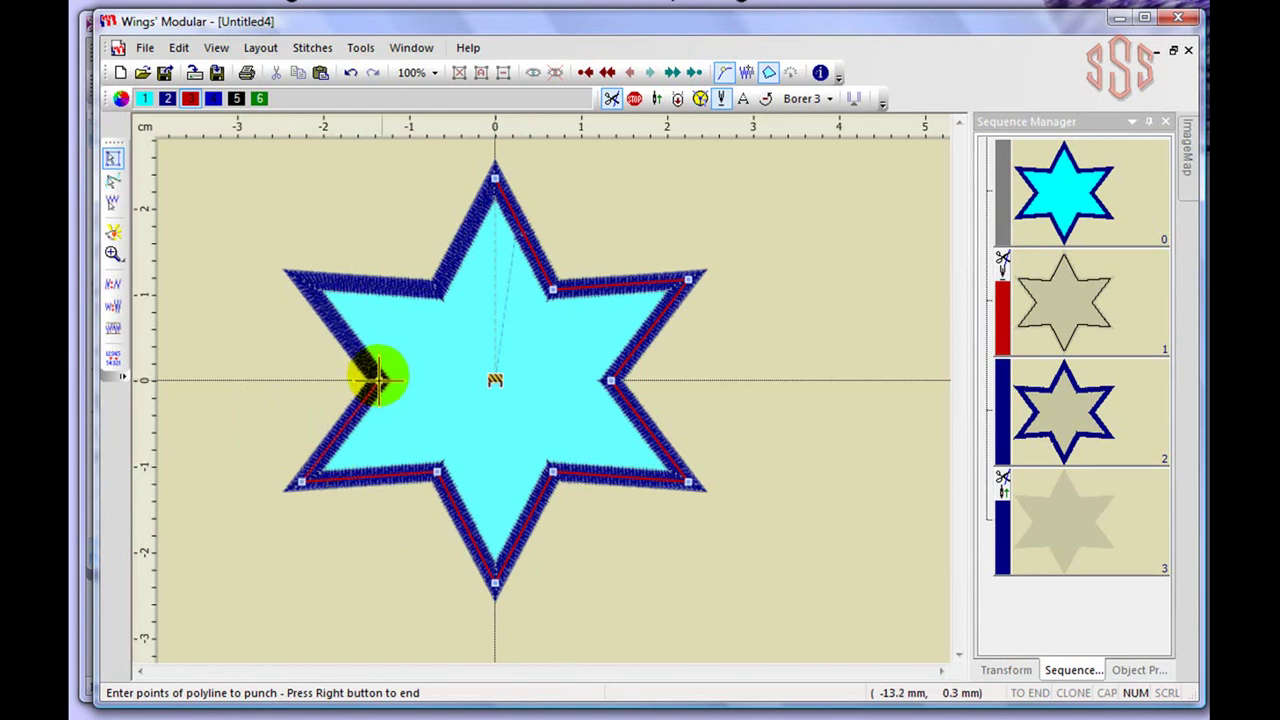
click(300, 278)
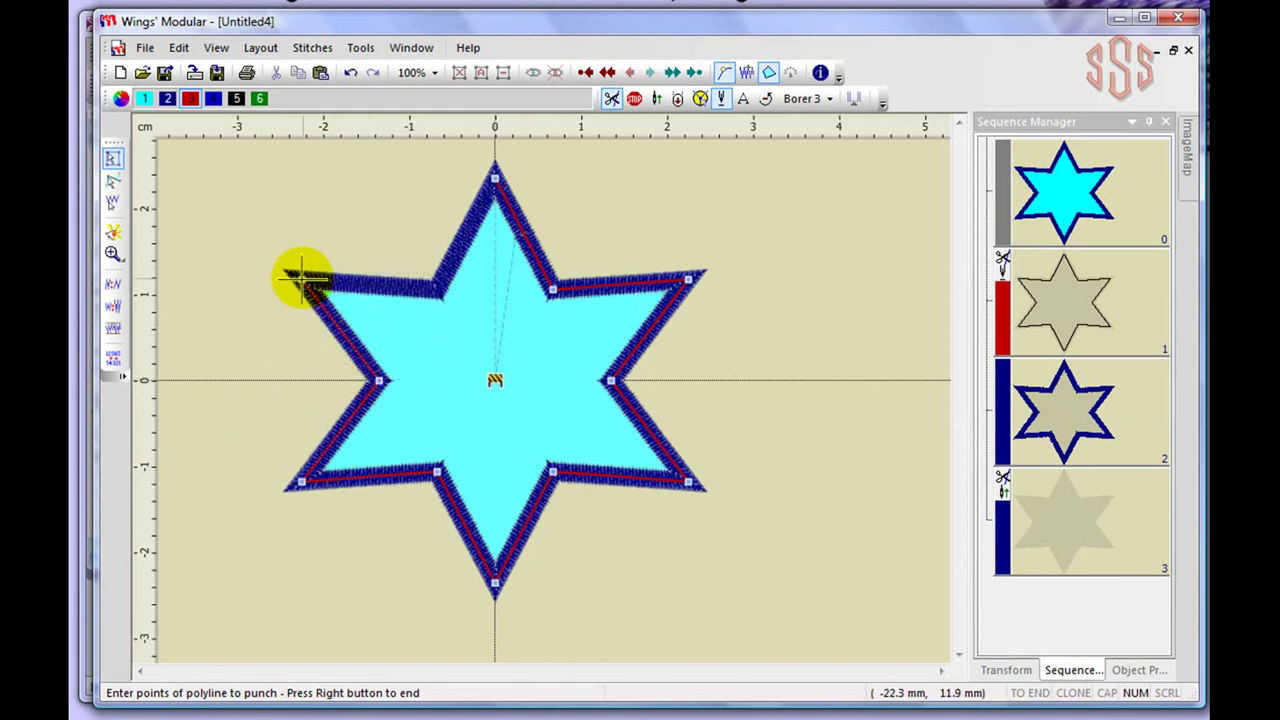
click(439, 289)
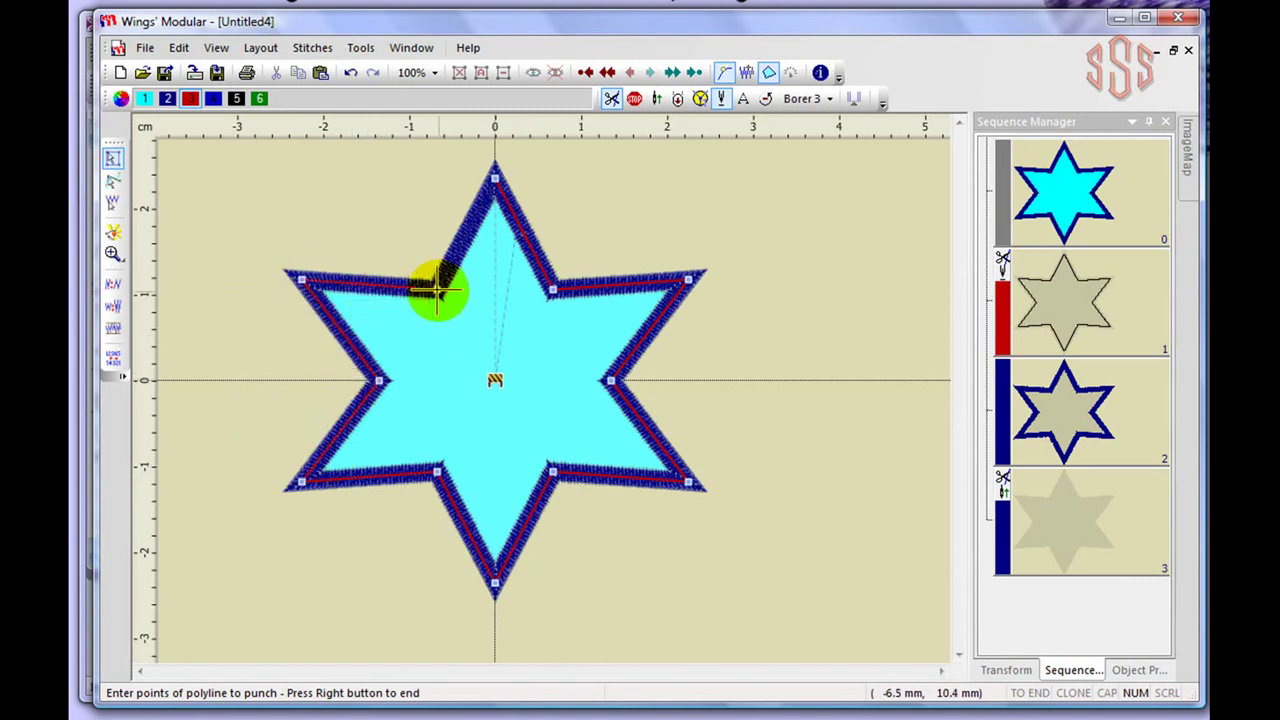
click(495, 178)
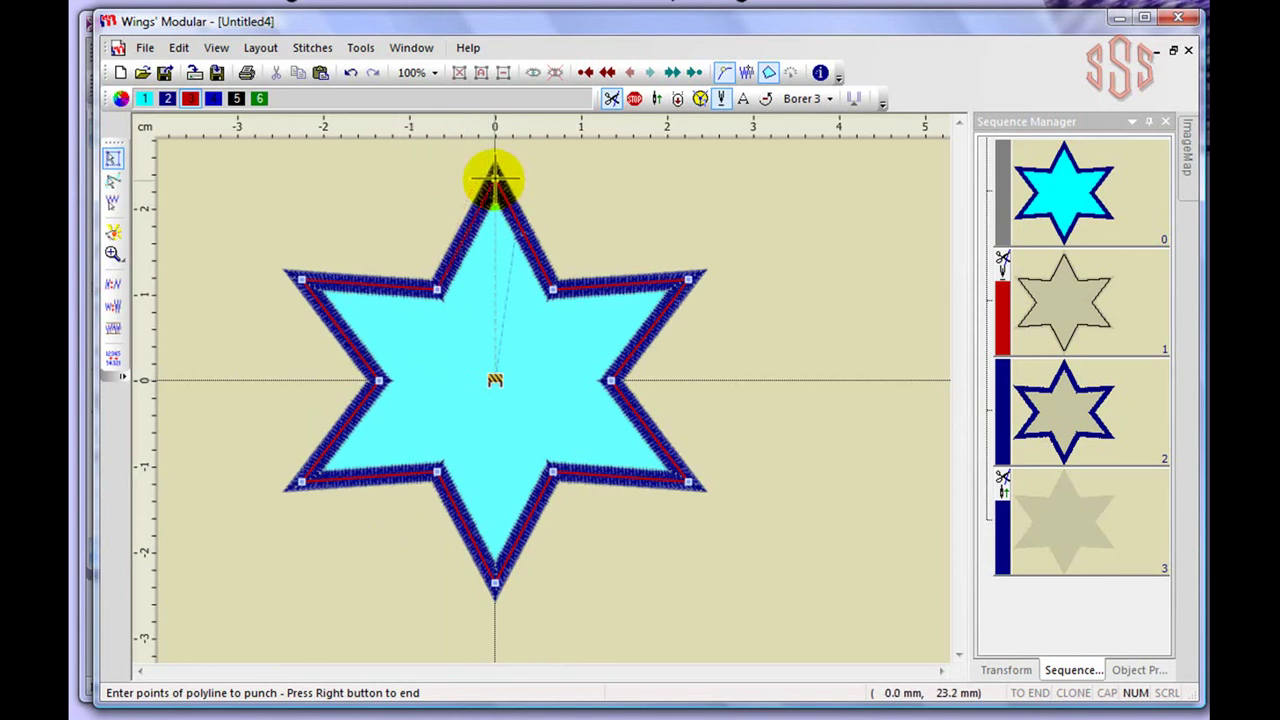
right_click(495, 178)
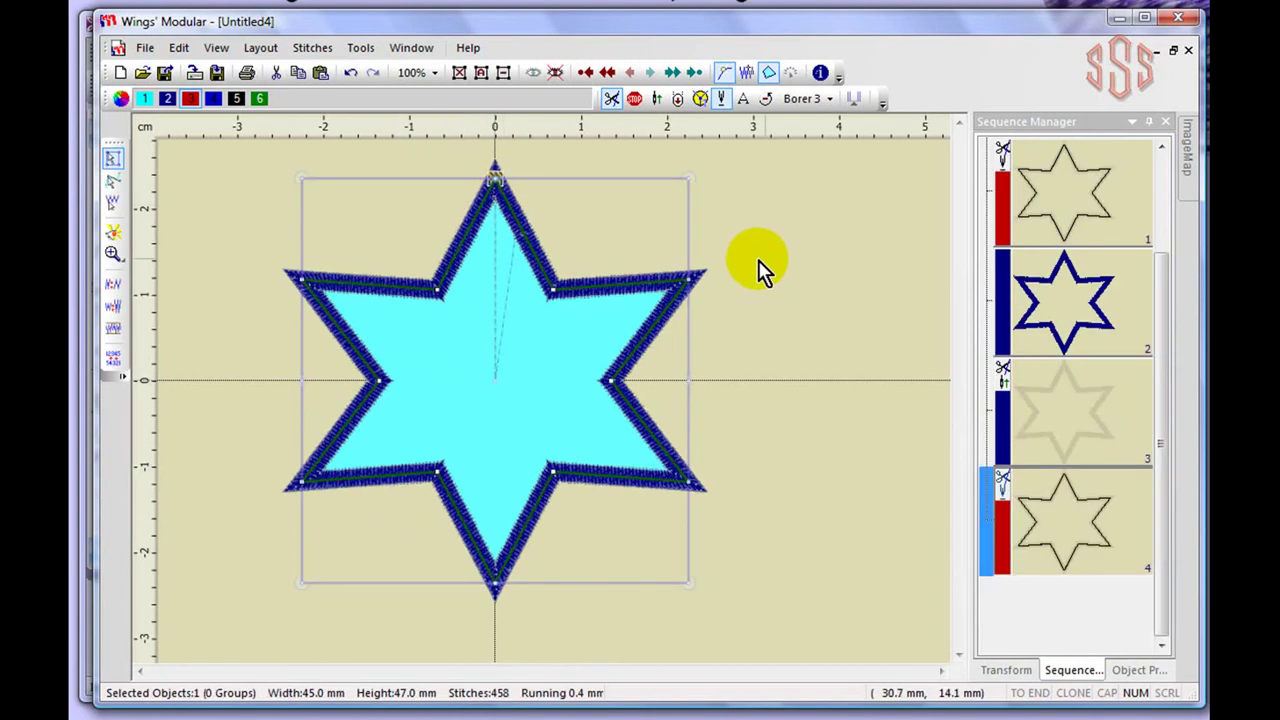
click(782, 237)
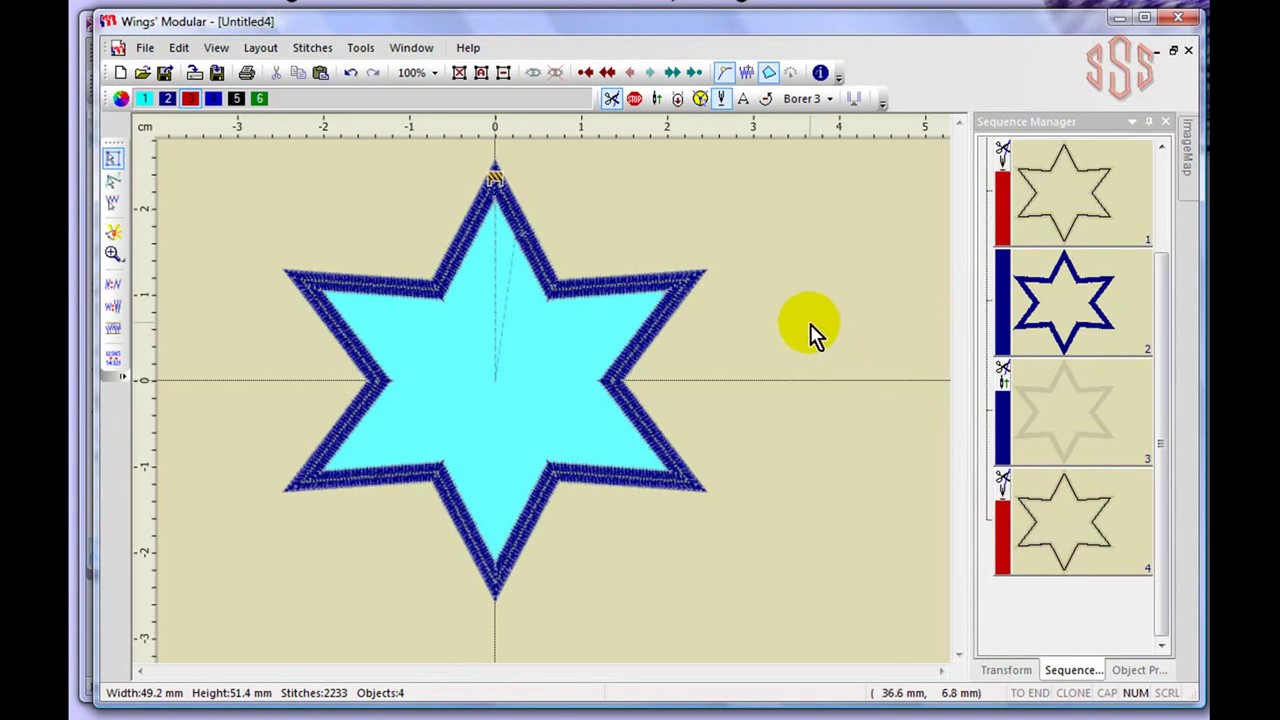
Examine the print preview of the star design with its sequence icons, and close it without printing.
click(150, 48)
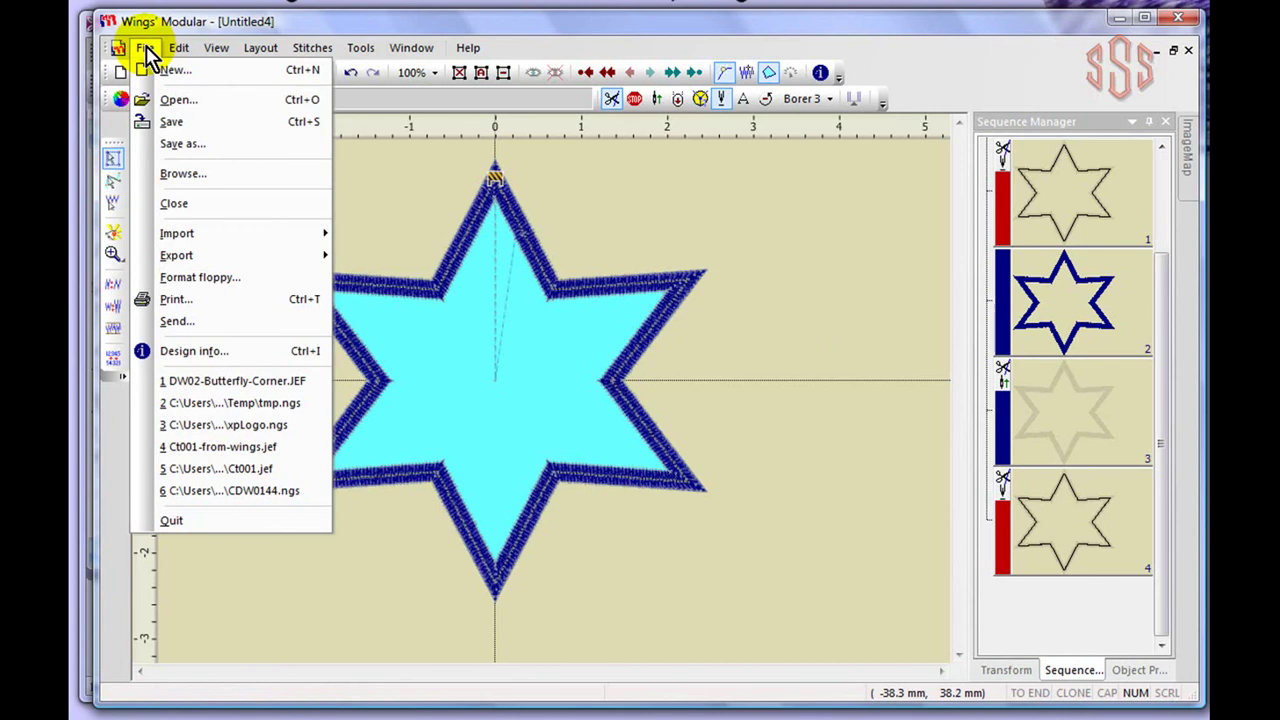
click(176, 299)
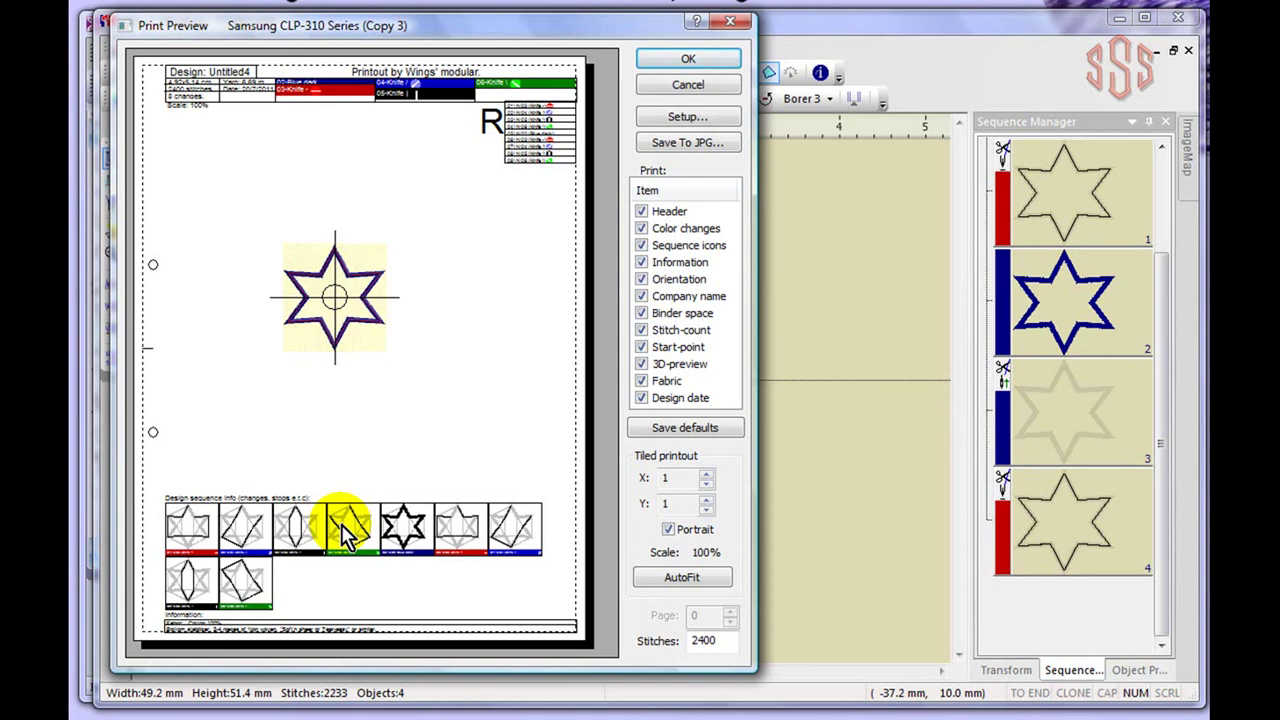
click(706, 84)
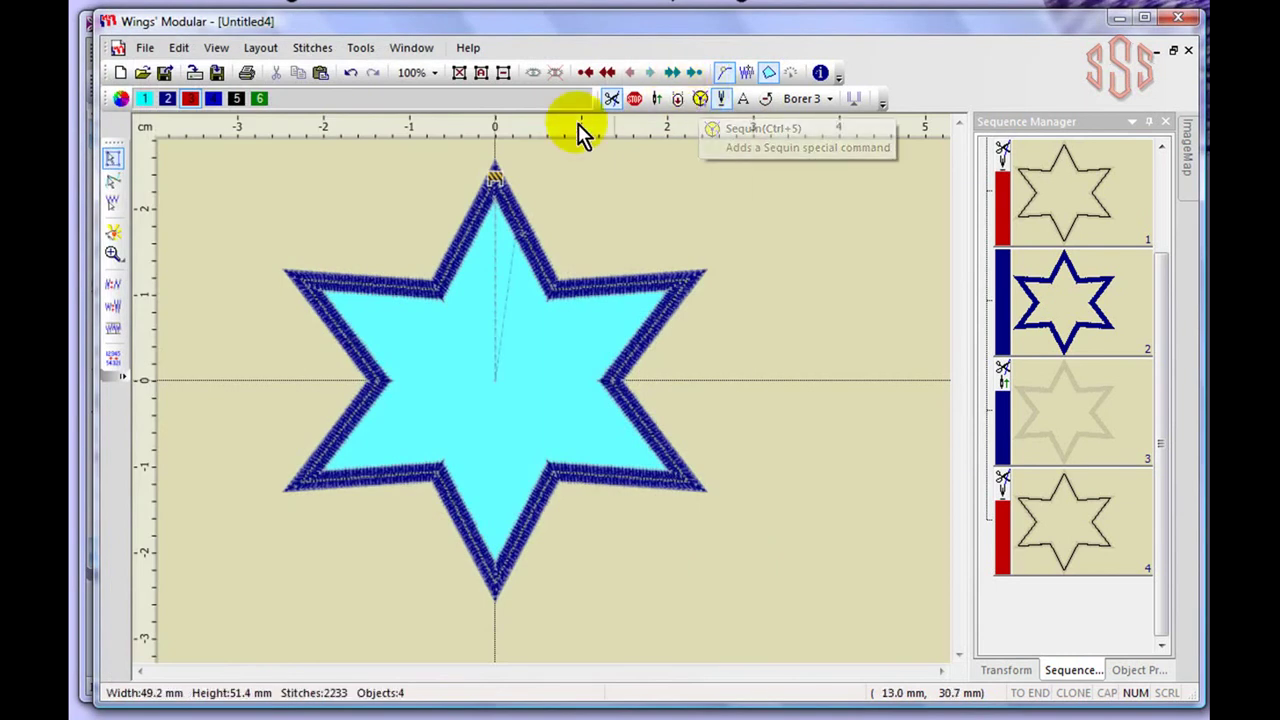
click(537, 350)
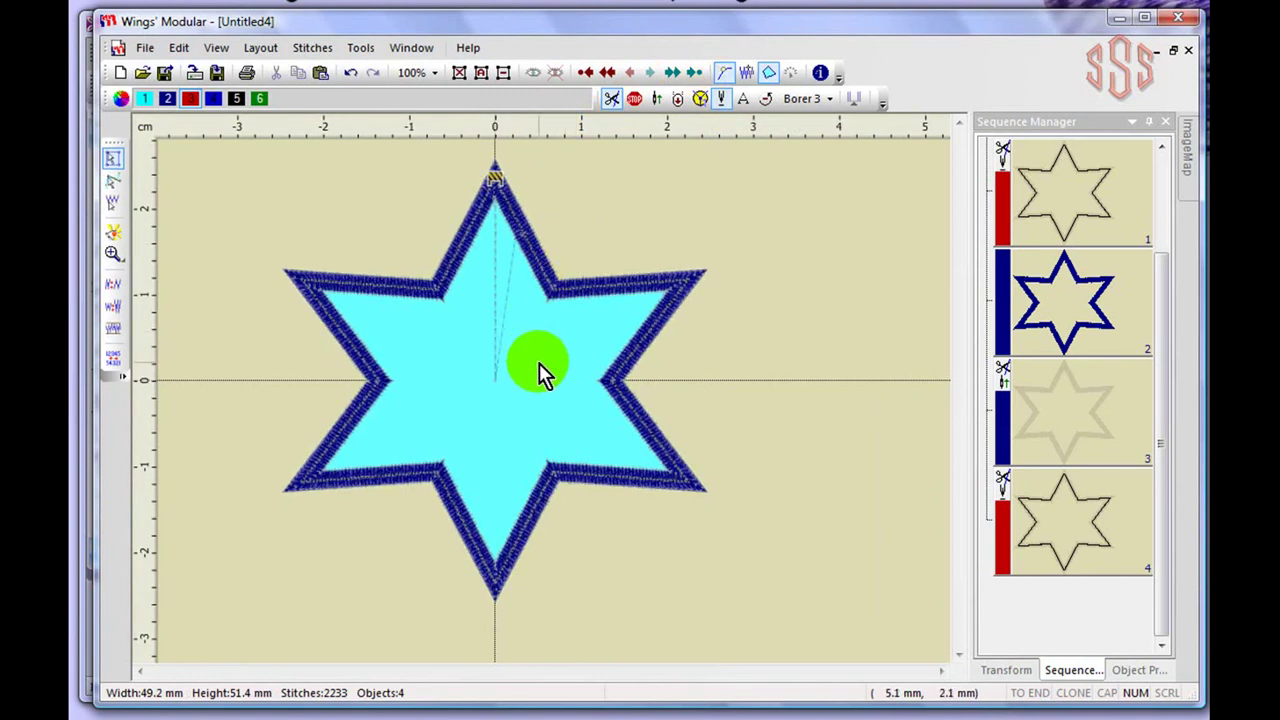
Open the program options and review the interface language choices and the printout settings.
click(362, 49)
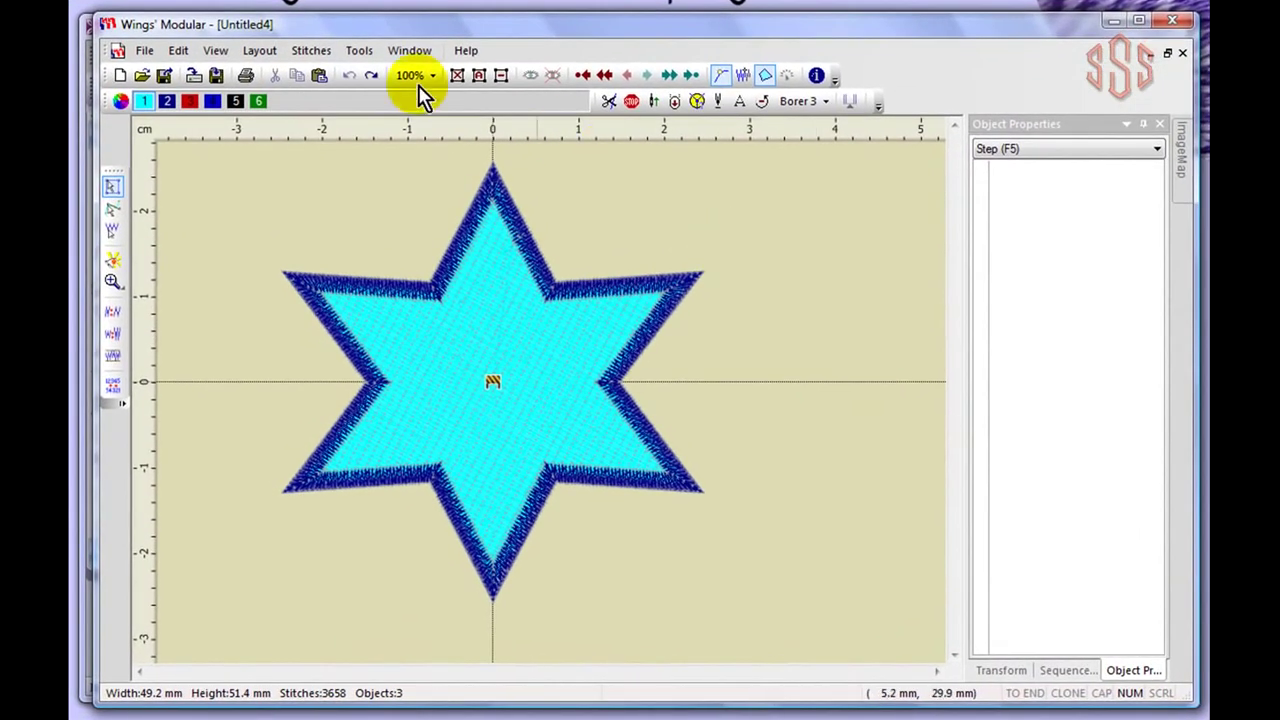
click(362, 54)
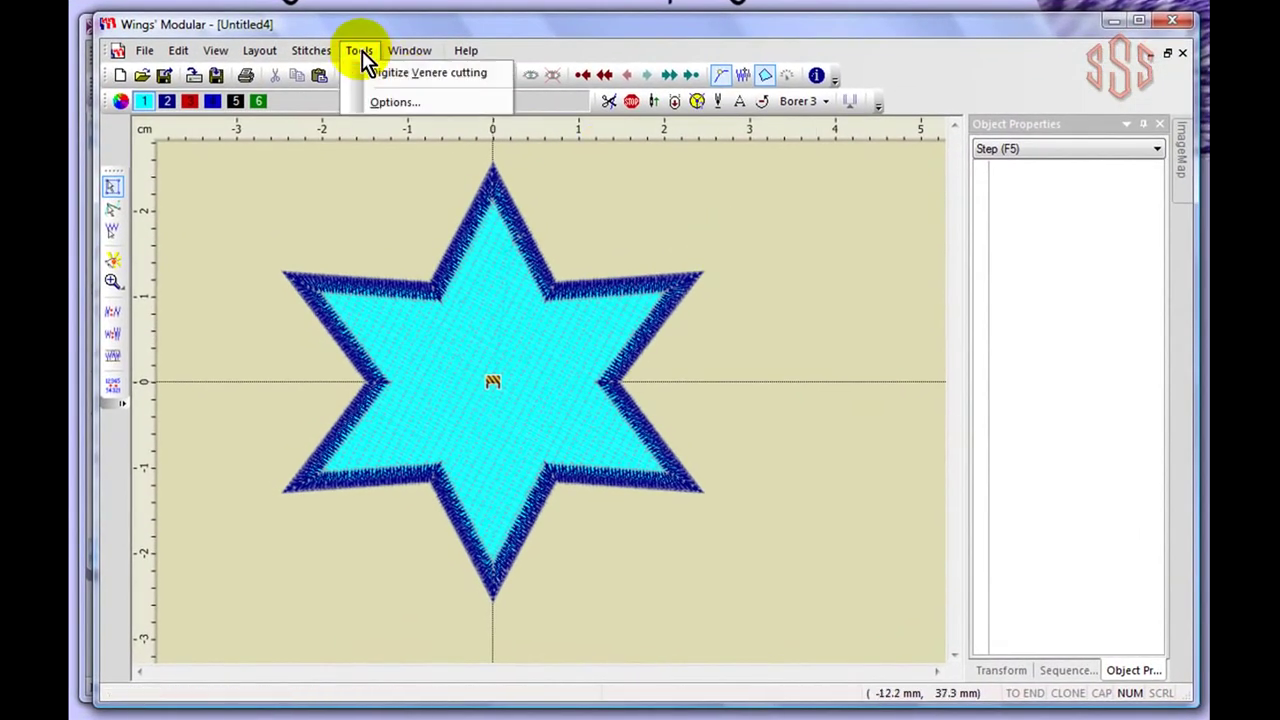
click(390, 103)
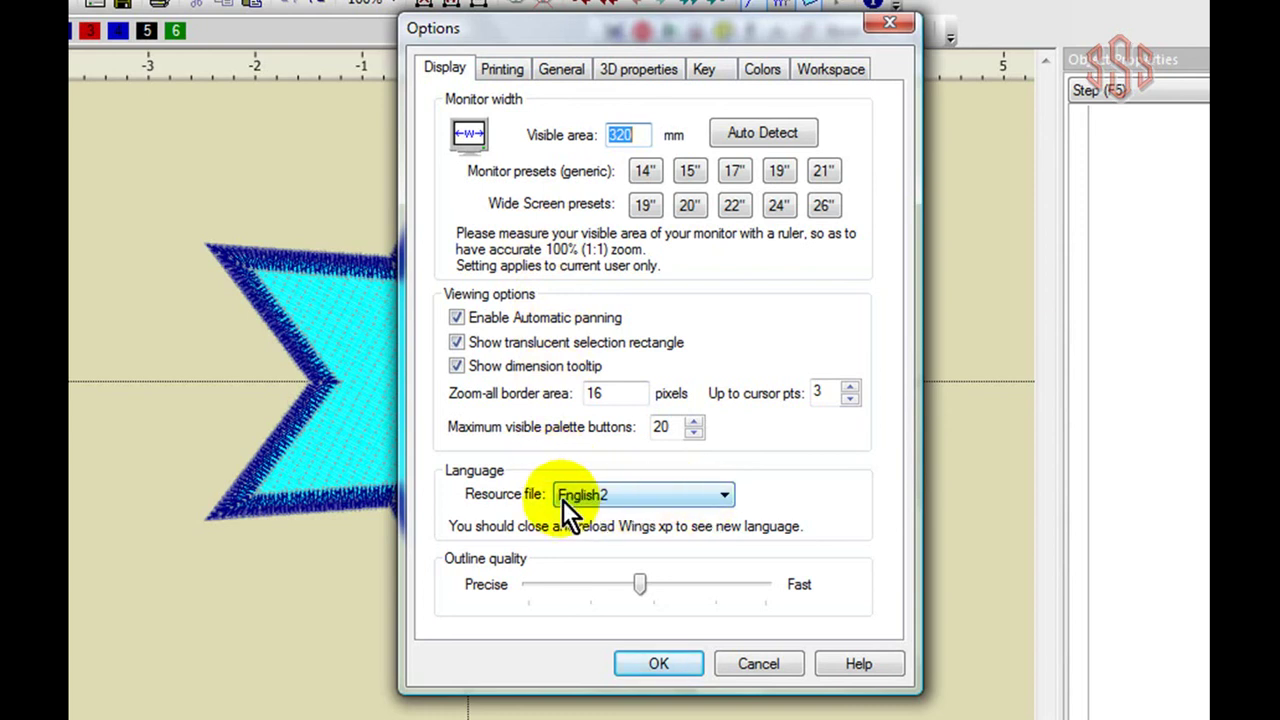
click(724, 495)
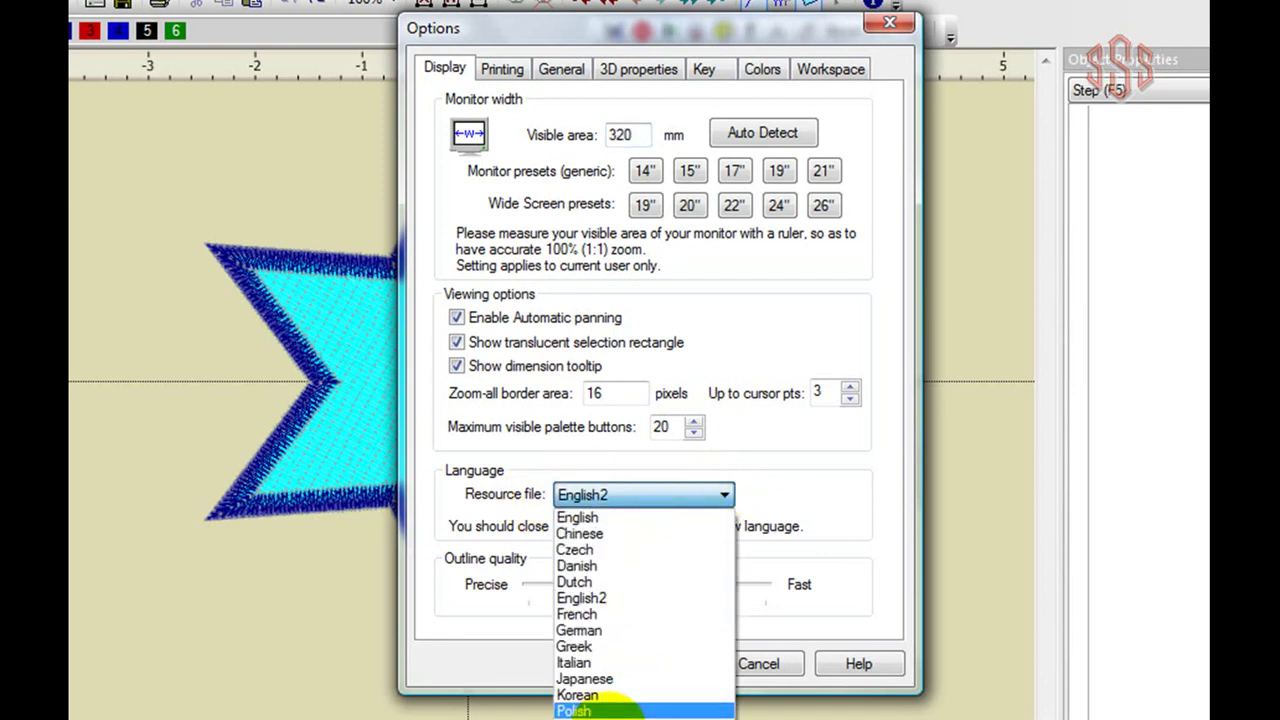
click(816, 477)
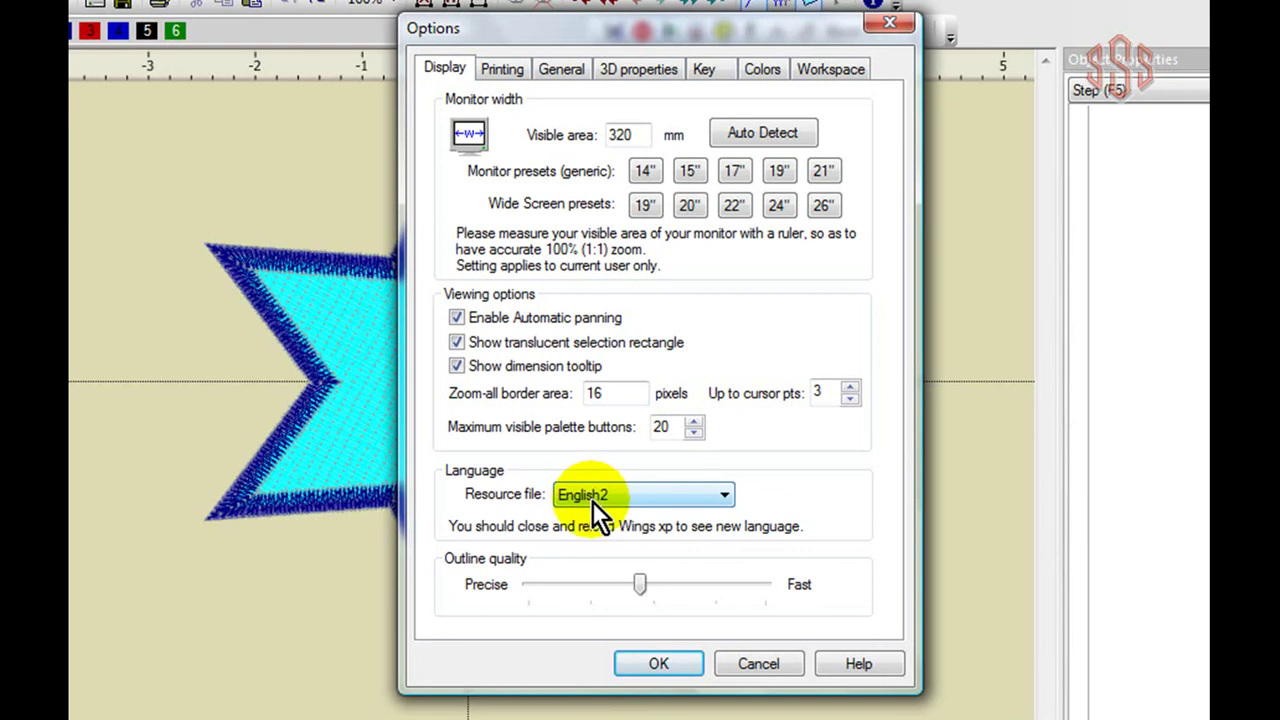
click(501, 69)
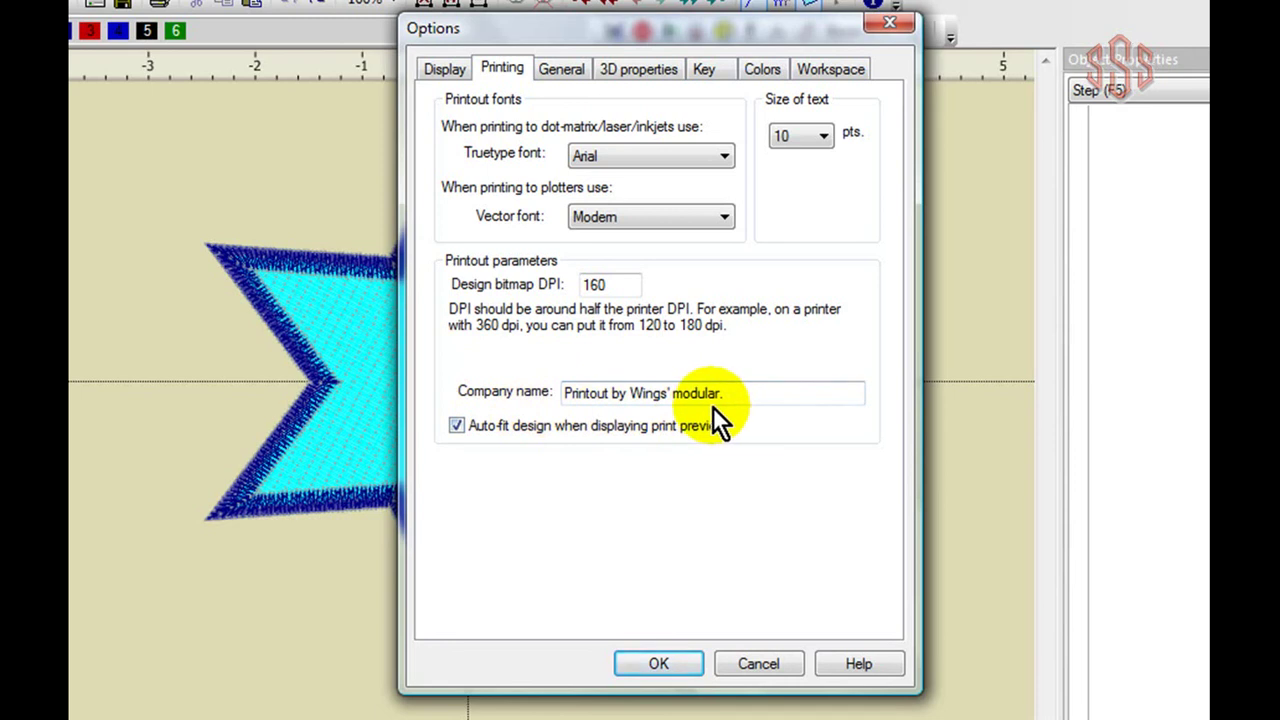
click(456, 426)
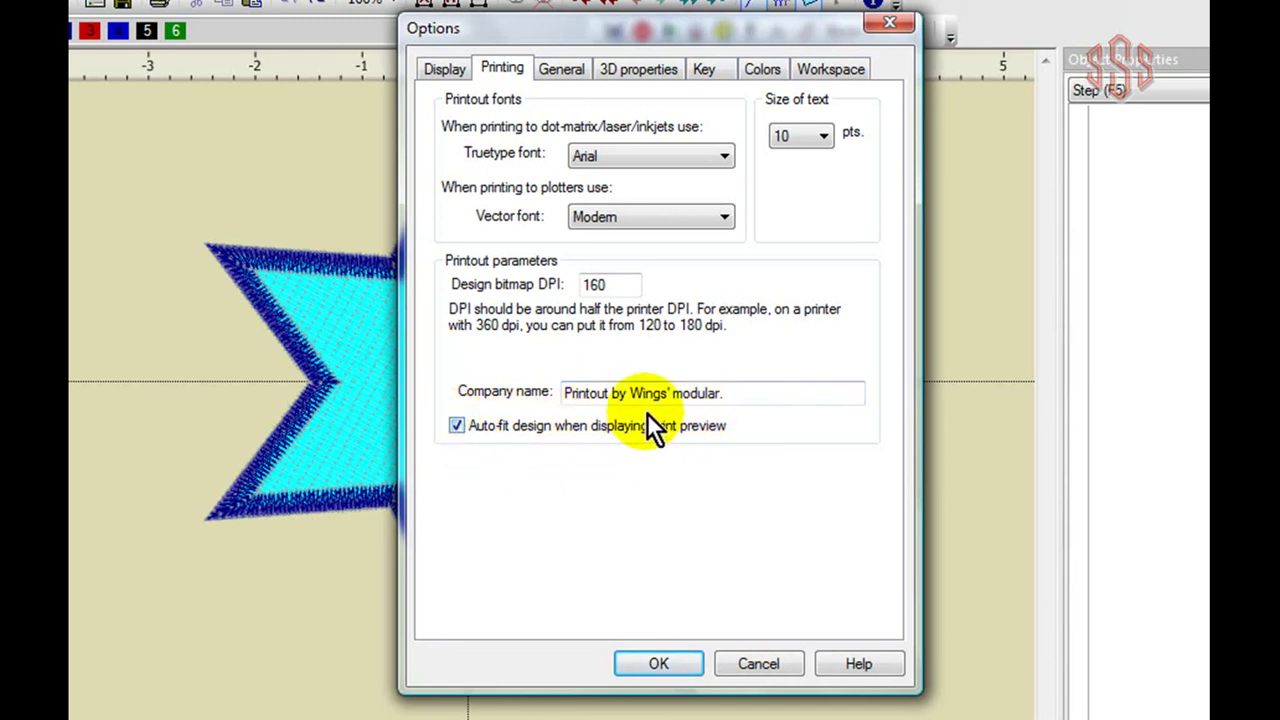
Set the 3.5" embroidery floppy disk drive to None in the general options.
click(556, 72)
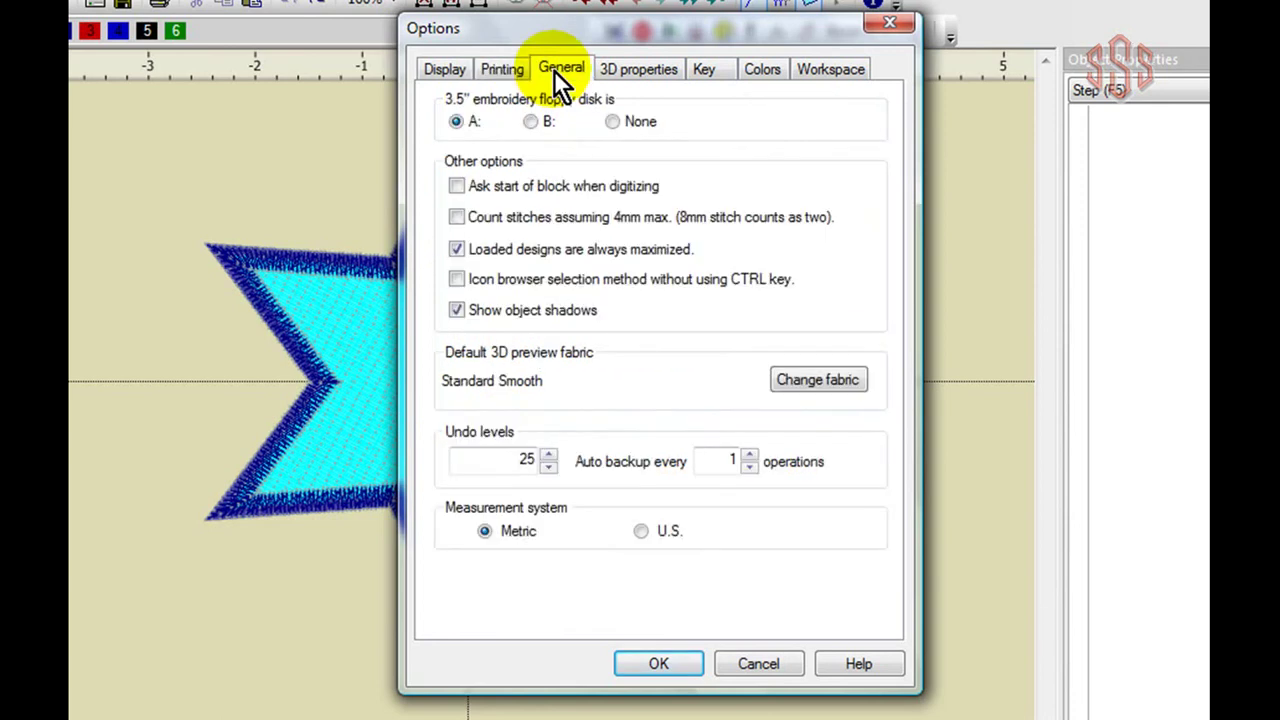
click(612, 121)
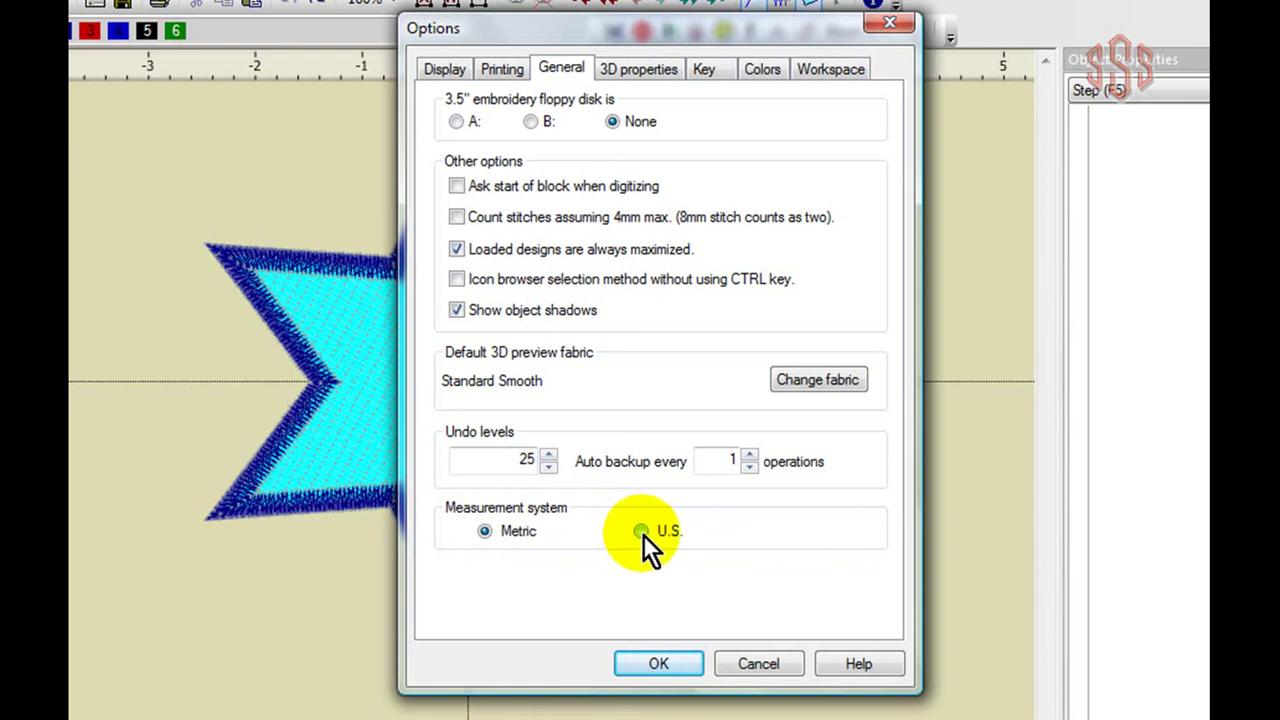
Review the 3D properties, including driver and quality functions, and the options enabled on the security key.
click(630, 70)
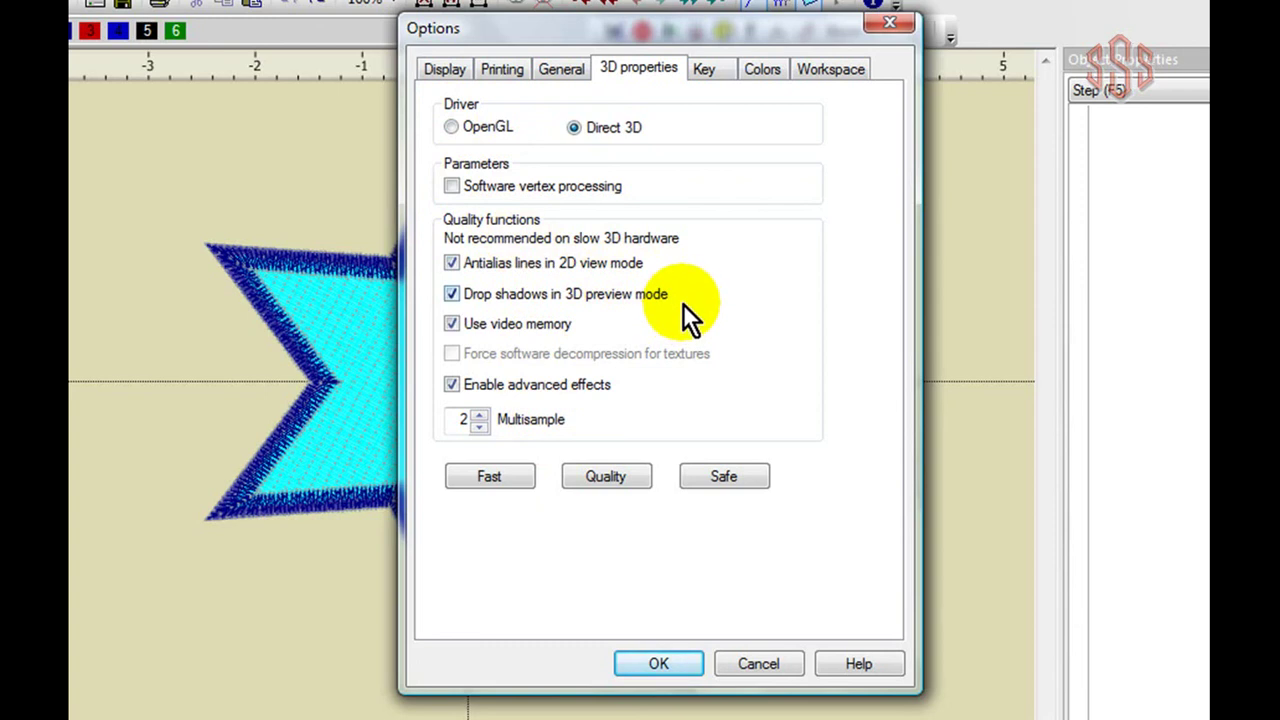
click(710, 72)
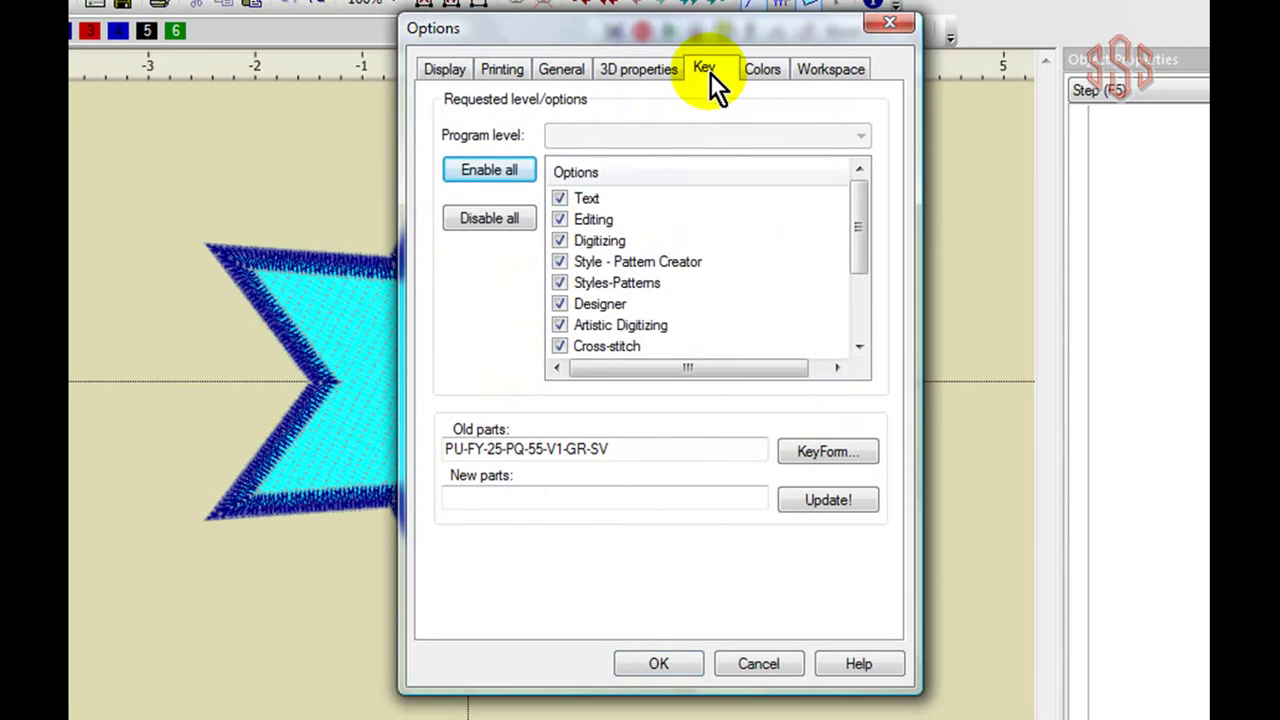
mouse_move(859, 214)
mouse_down()
mouse_move(860, 293)
mouse_move(861, 196)
mouse_up()
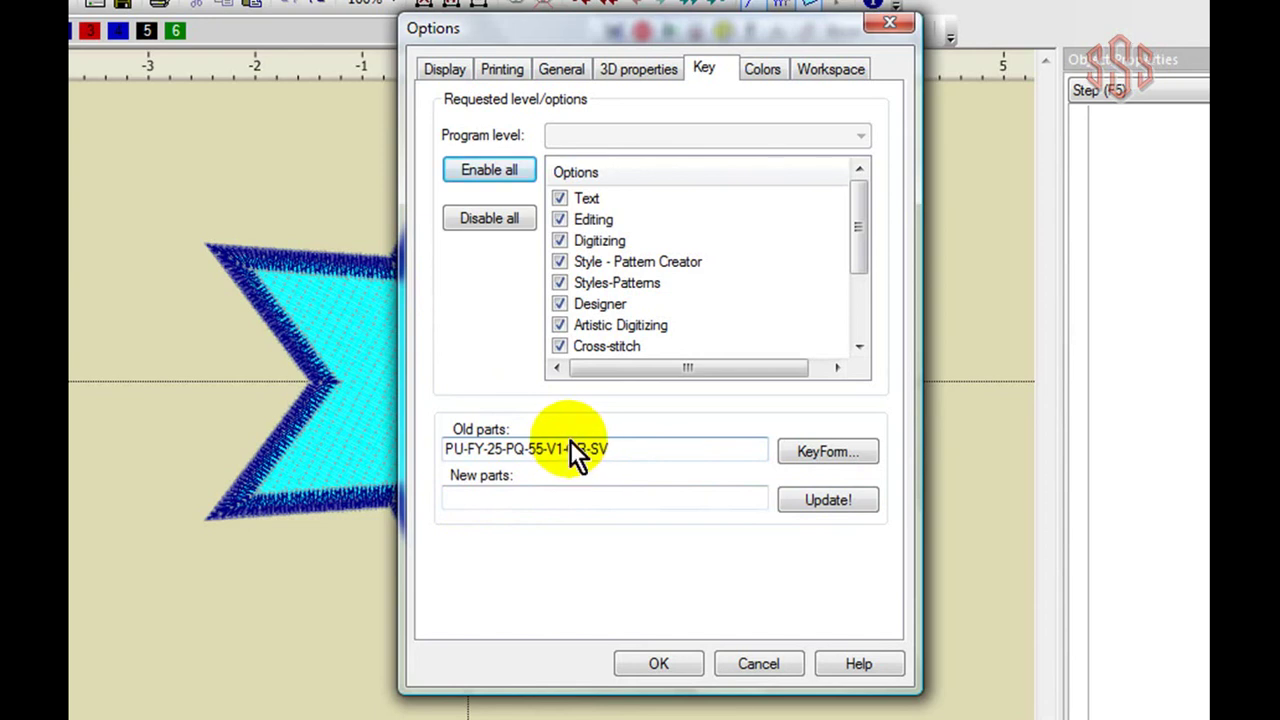
click(490, 170)
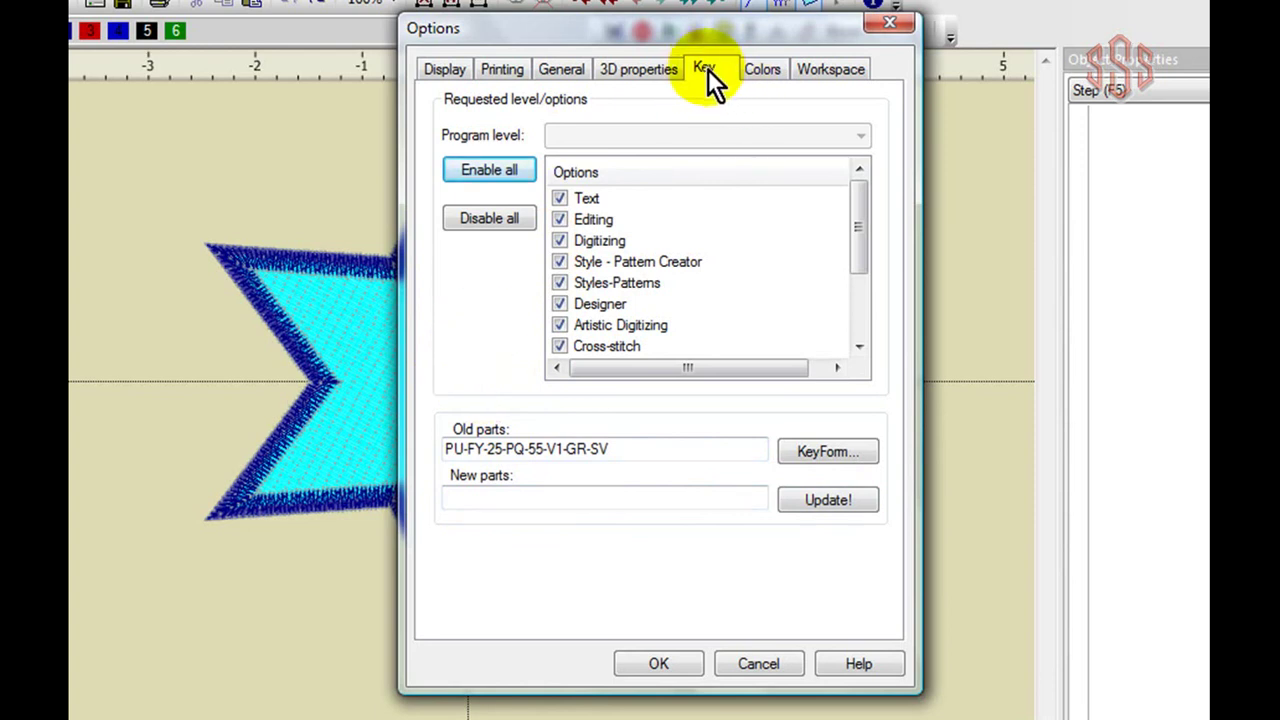
Set the selected outline's color on dark backgrounds to purple in the color options.
click(762, 69)
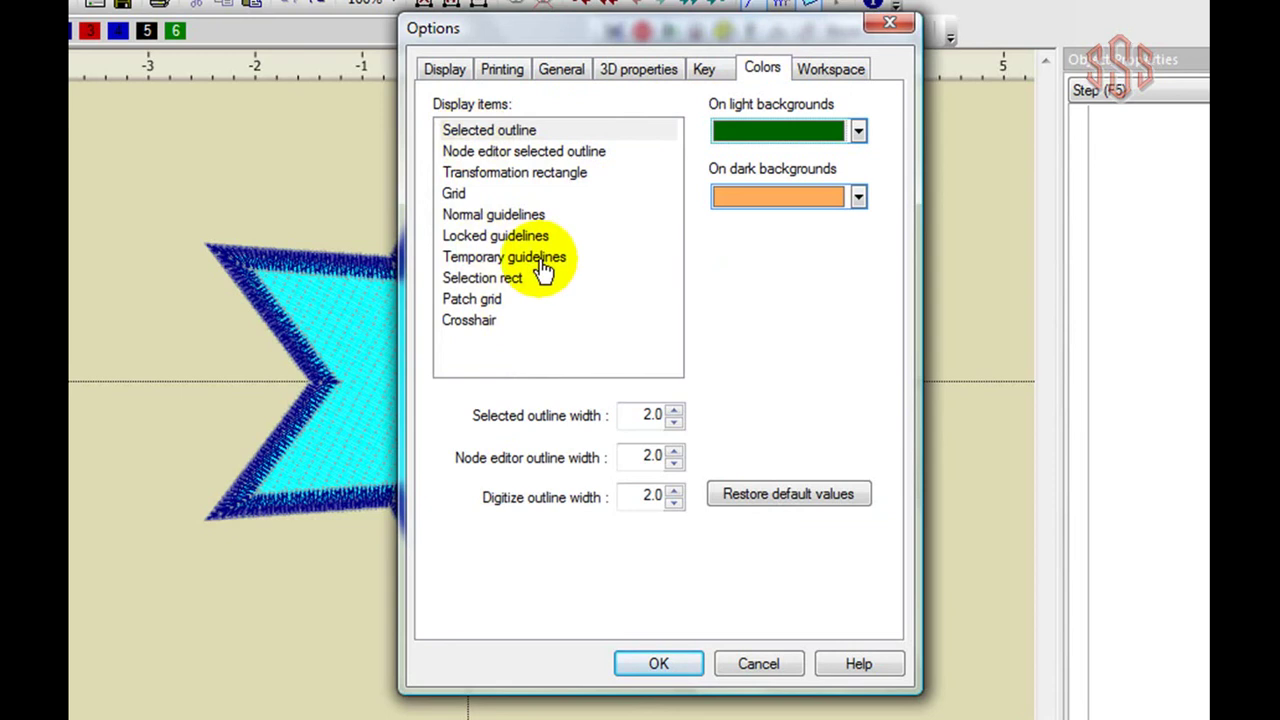
click(470, 133)
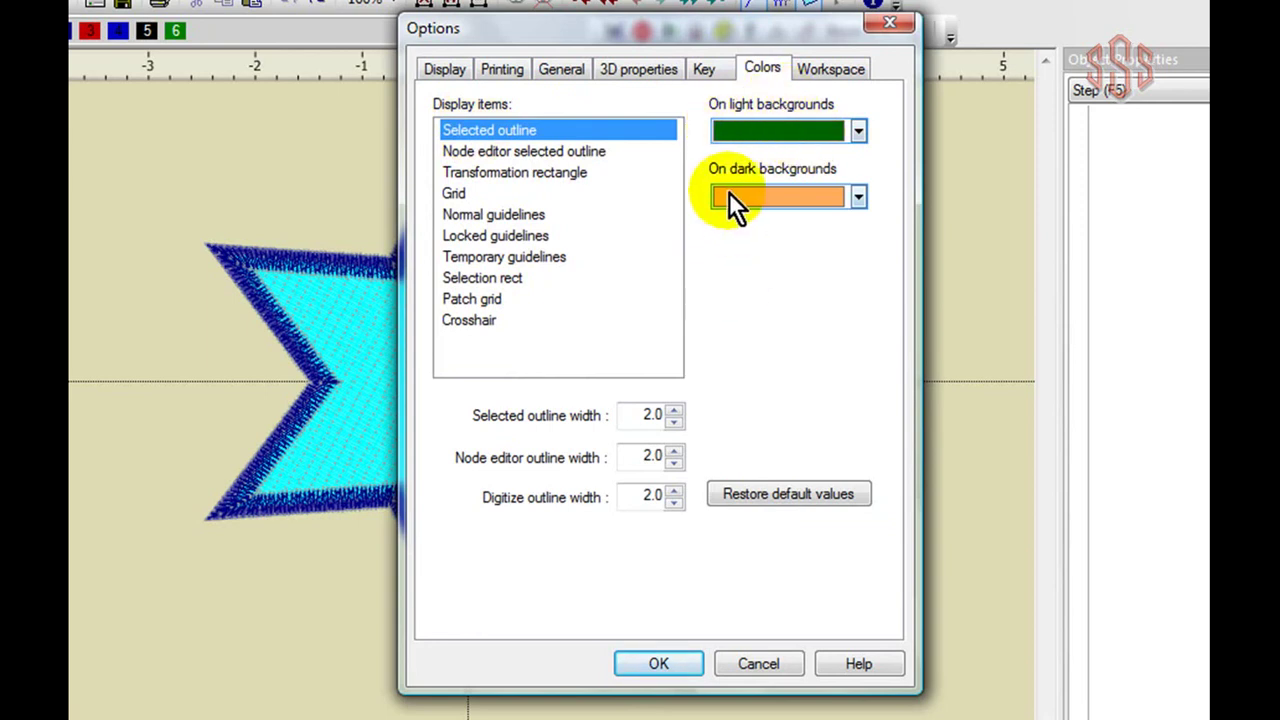
click(859, 198)
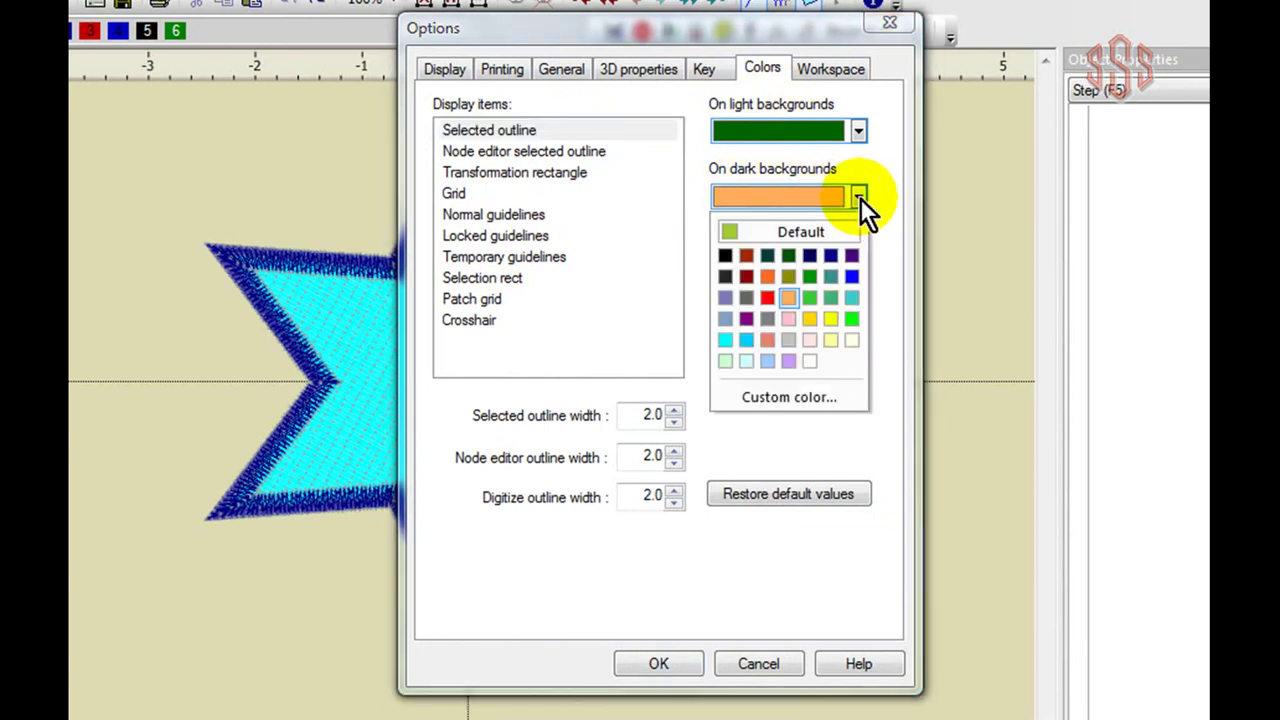
click(747, 319)
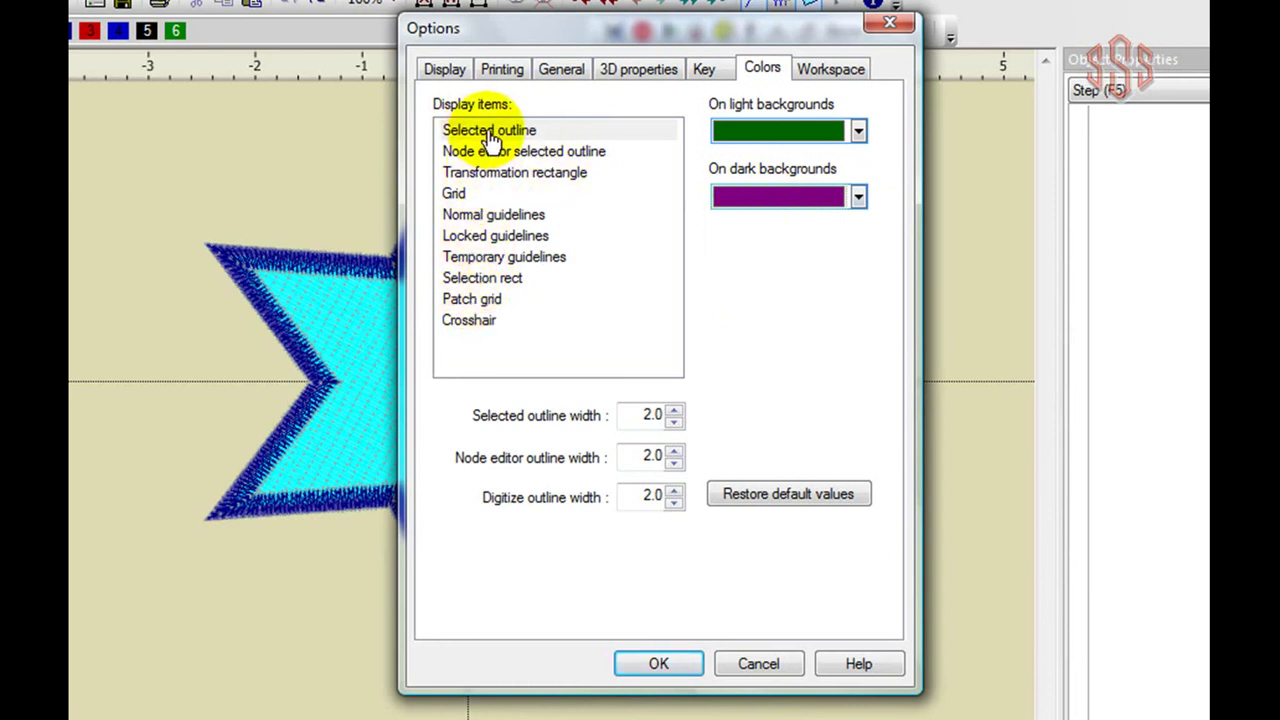
Set the grid's color on dark backgrounds to red.
click(455, 197)
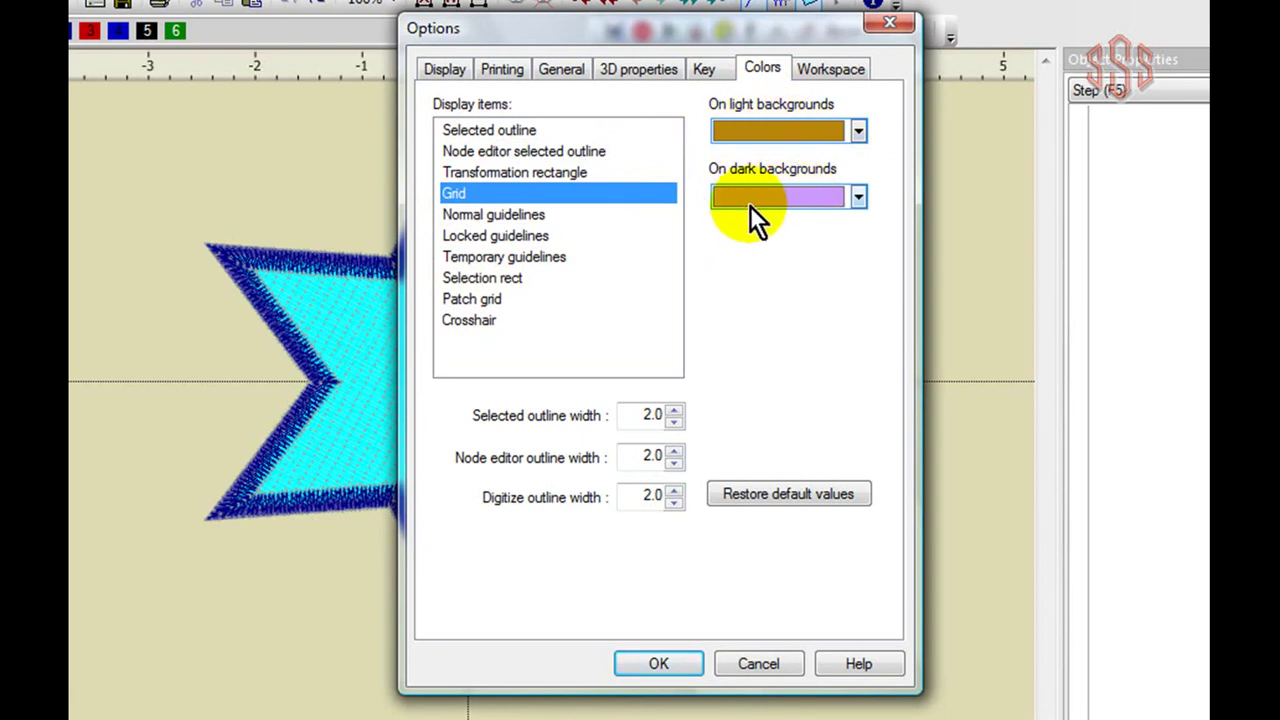
click(859, 196)
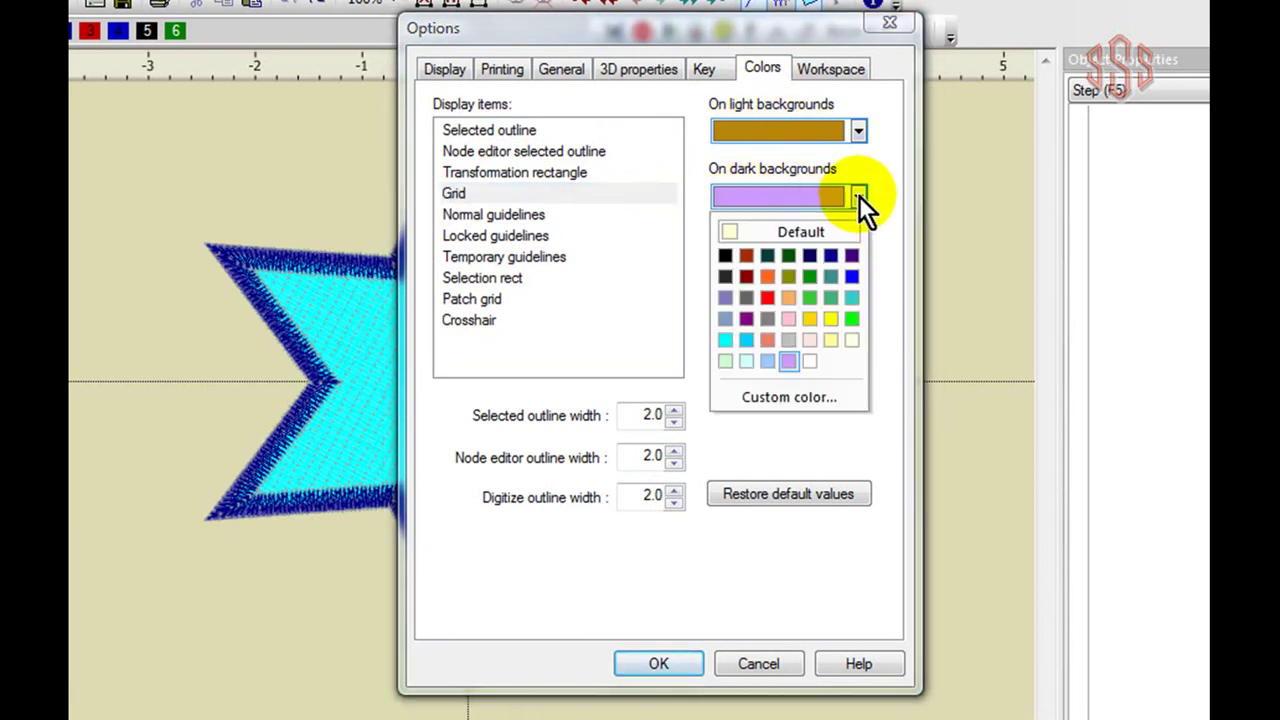
click(767, 300)
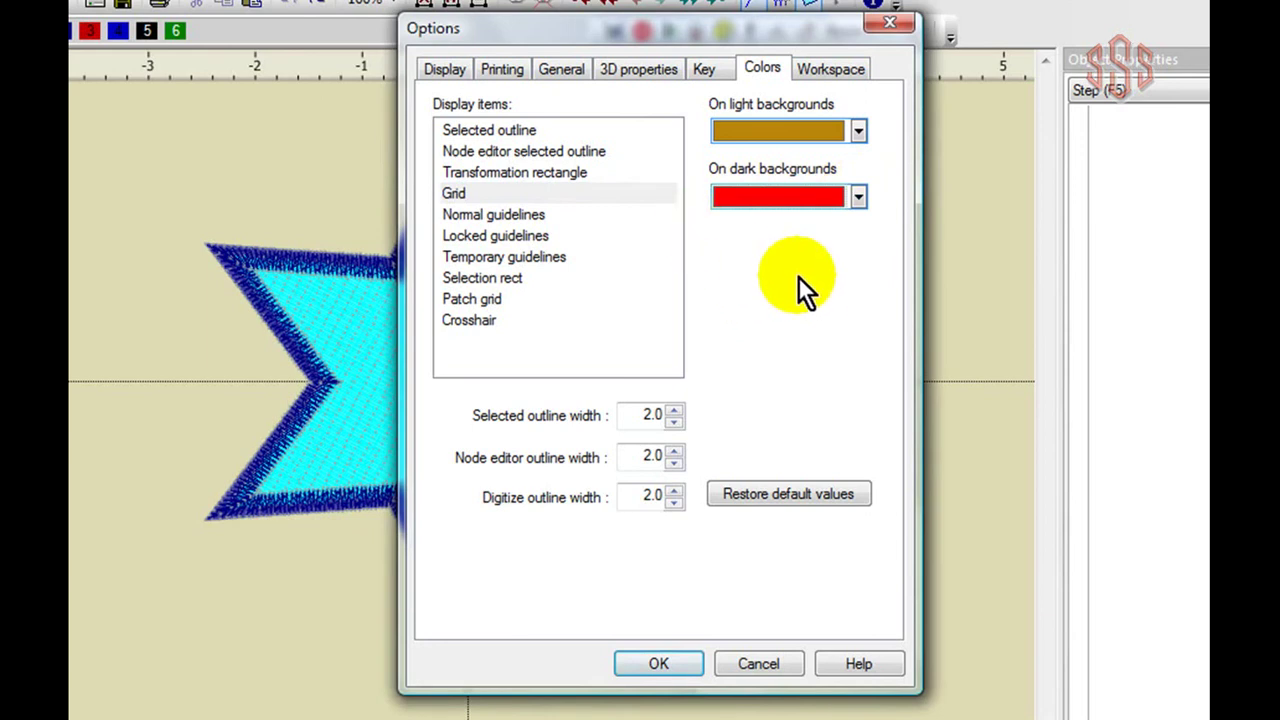
Review the colors of the normal guidelines and crosshair, and the workspace items kept visible in the reduced view.
click(500, 215)
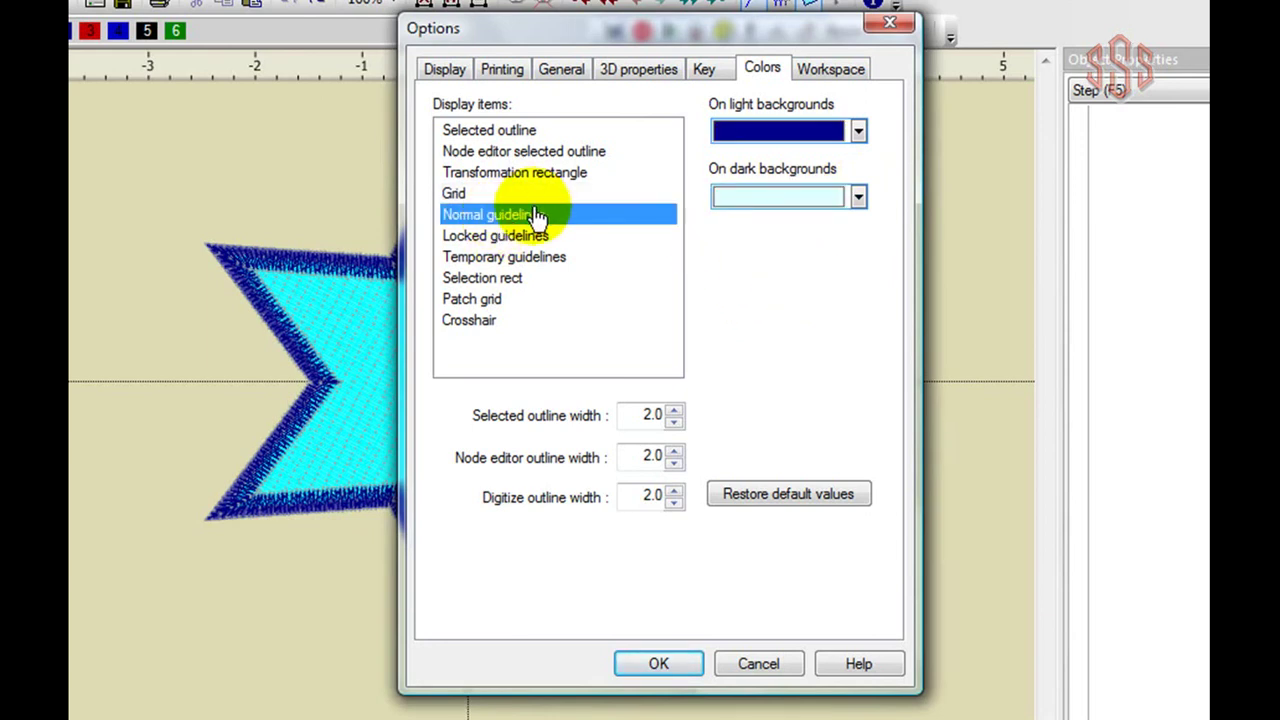
click(475, 328)
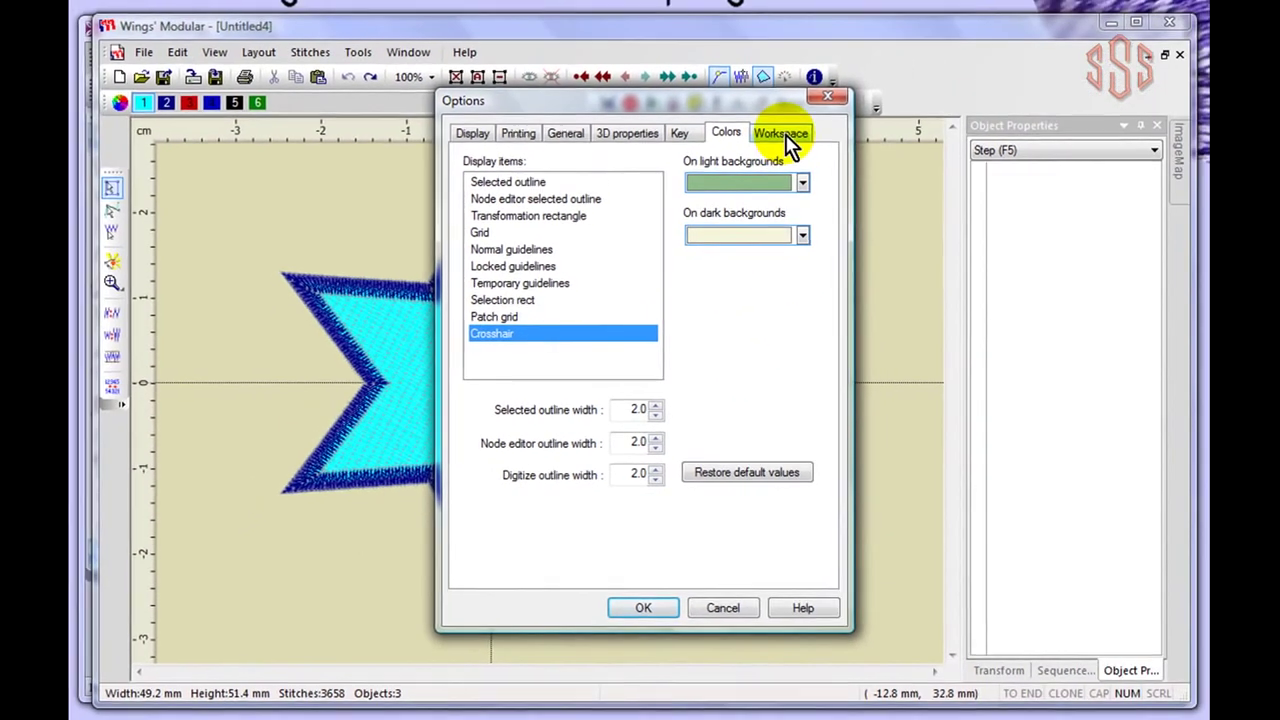
click(785, 137)
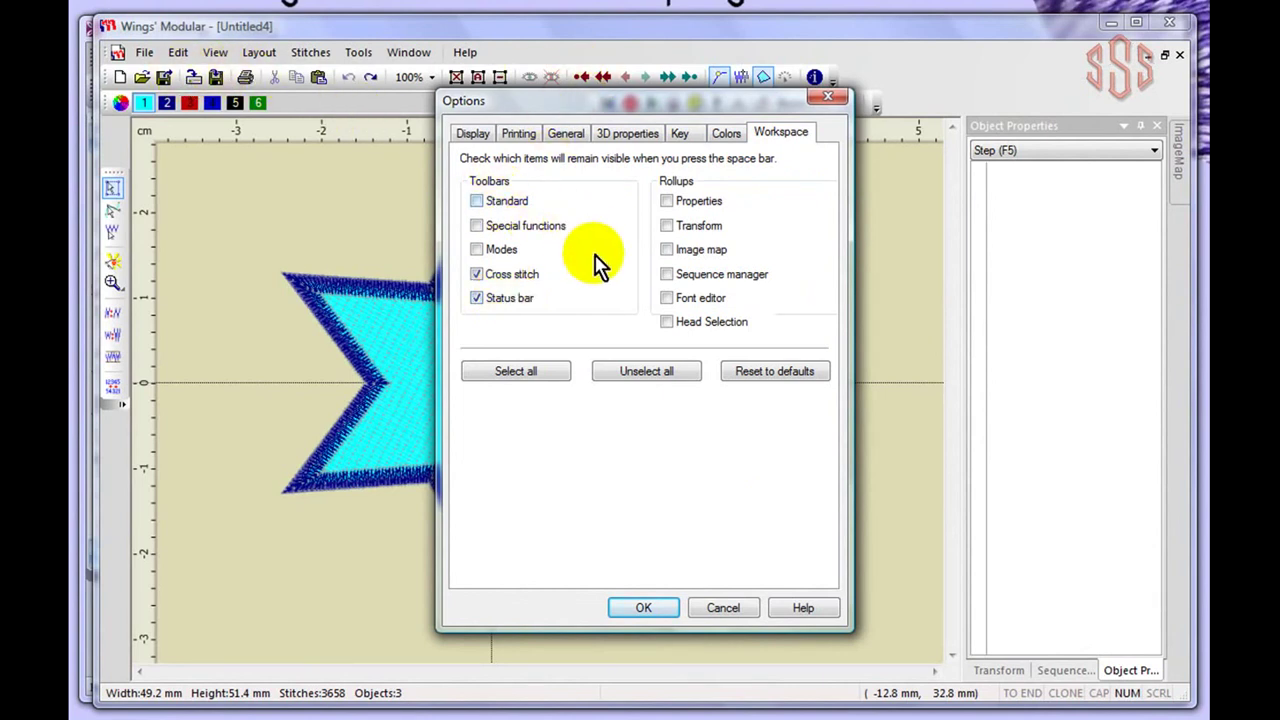
Accept the options and toggle the workspace to the reduced view without toolbars and rollups, and back.
click(645, 609)
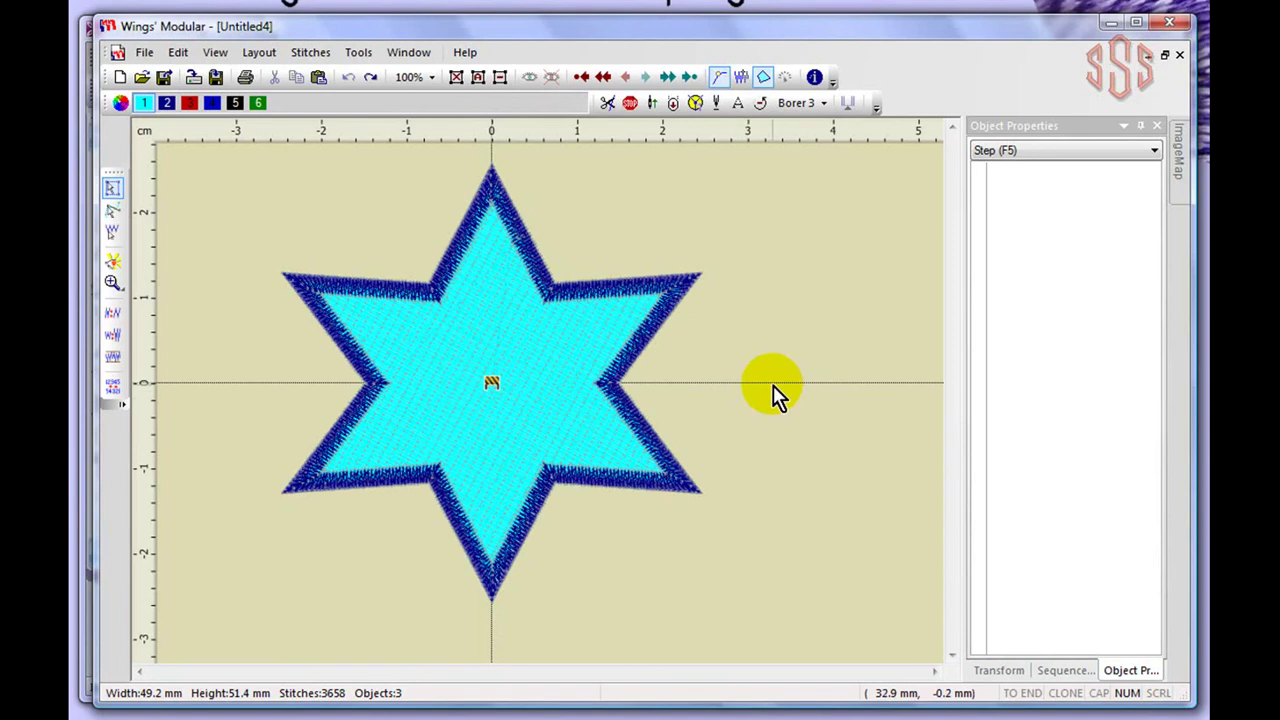
key(F11)
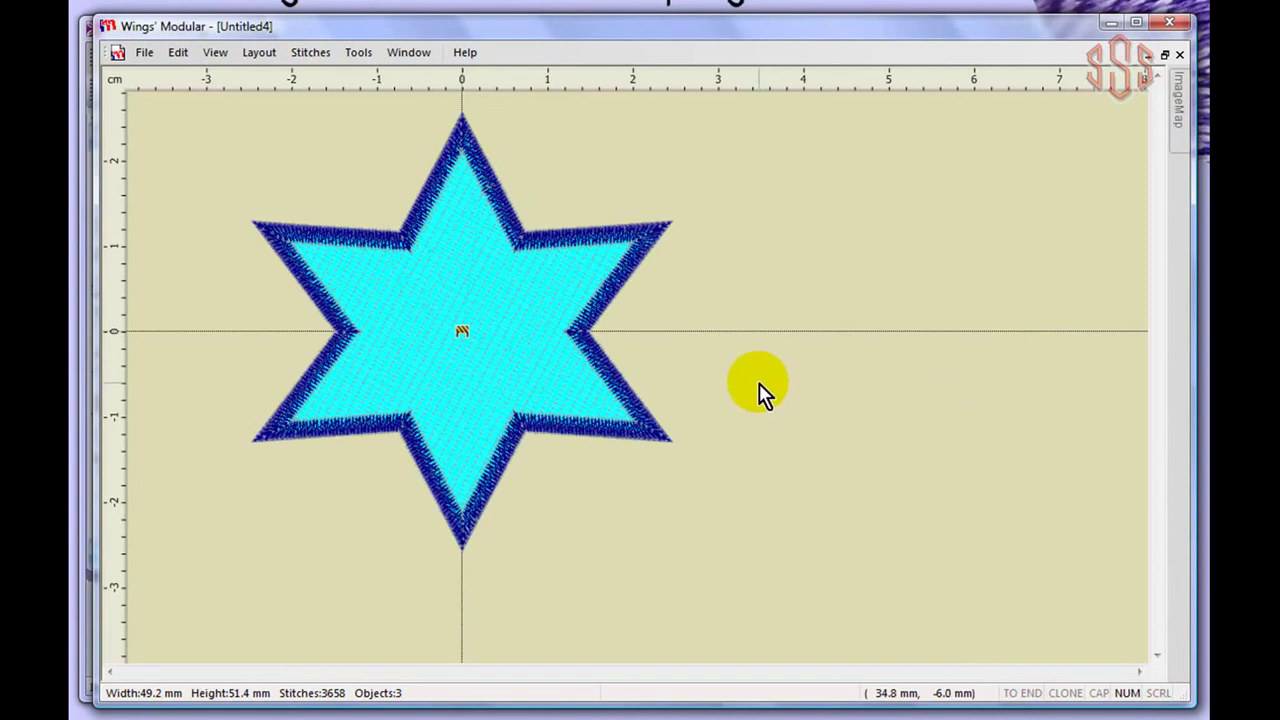
mouse_move(1177, 128)
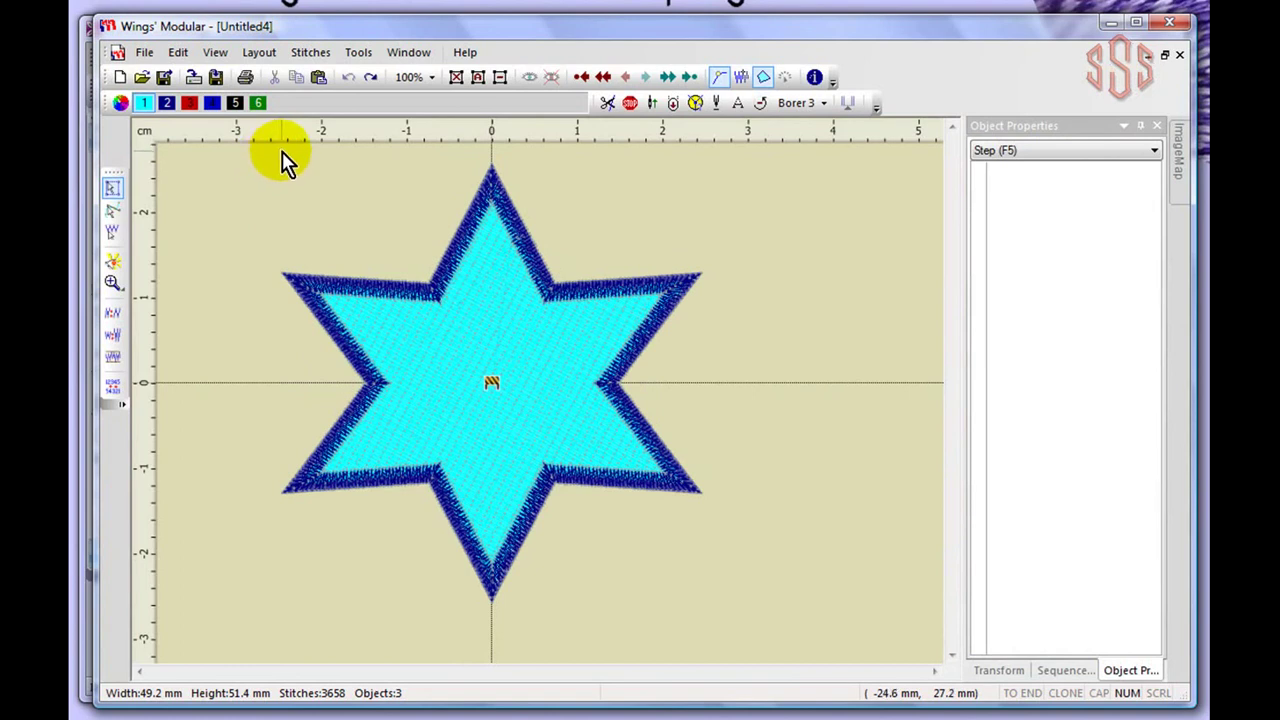
Make the Standard toolbar stay visible in the reduced workspace, accept the options, and check that view.
click(359, 52)
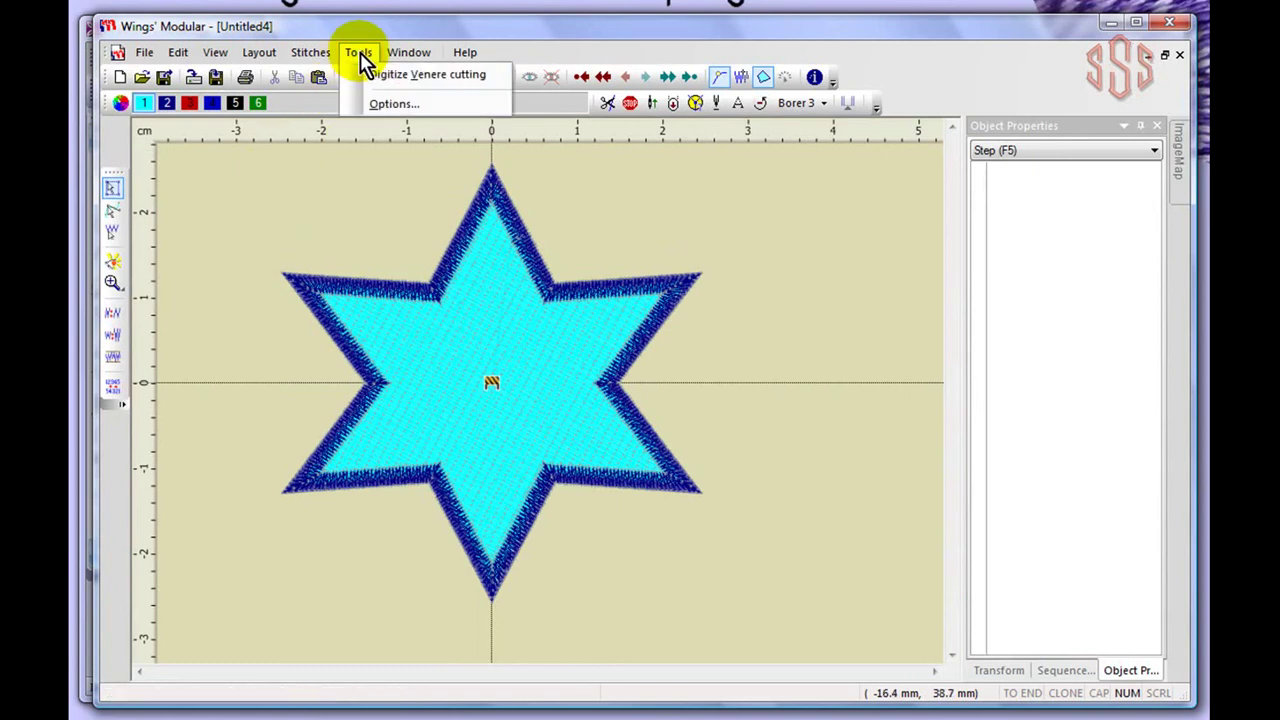
click(380, 104)
click(780, 134)
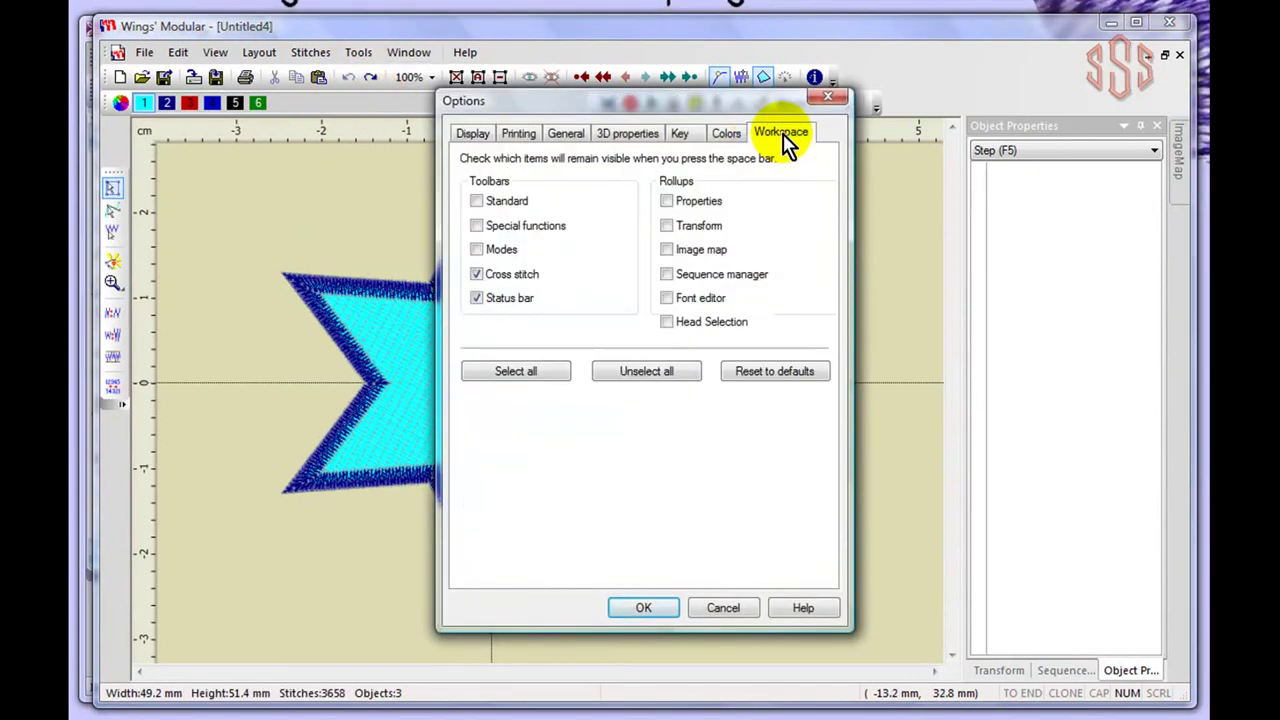
click(477, 201)
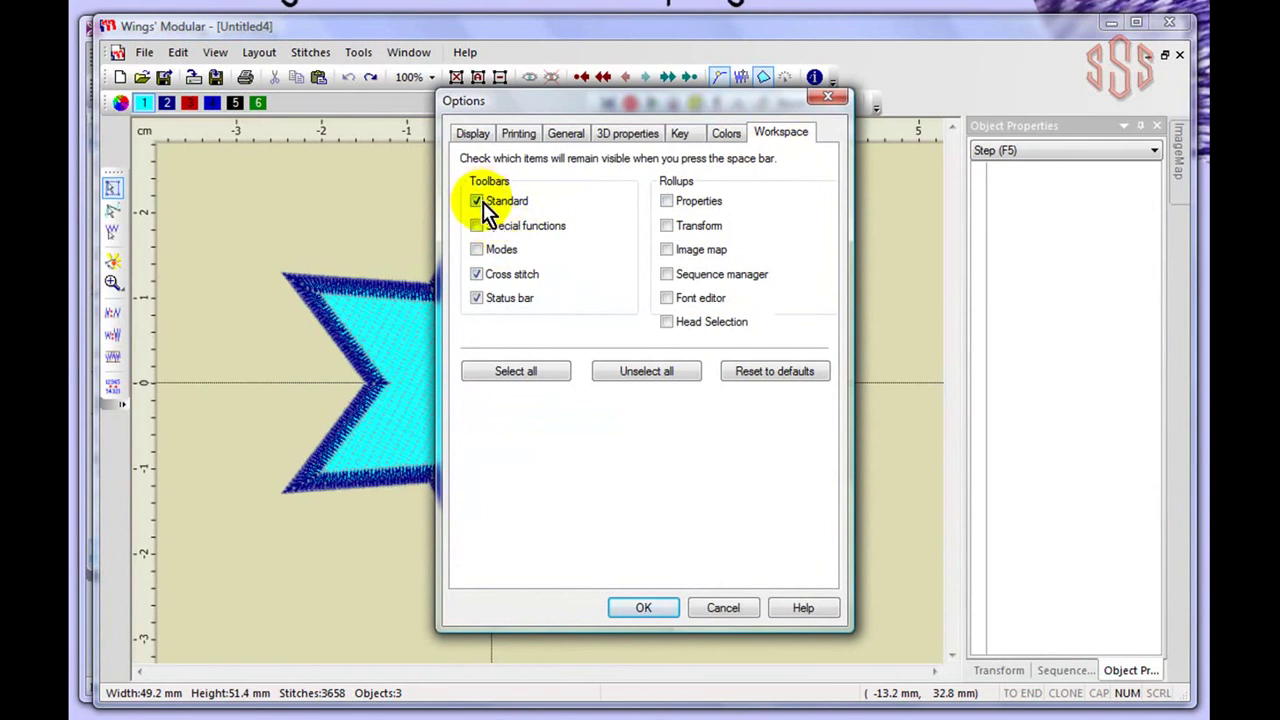
click(645, 608)
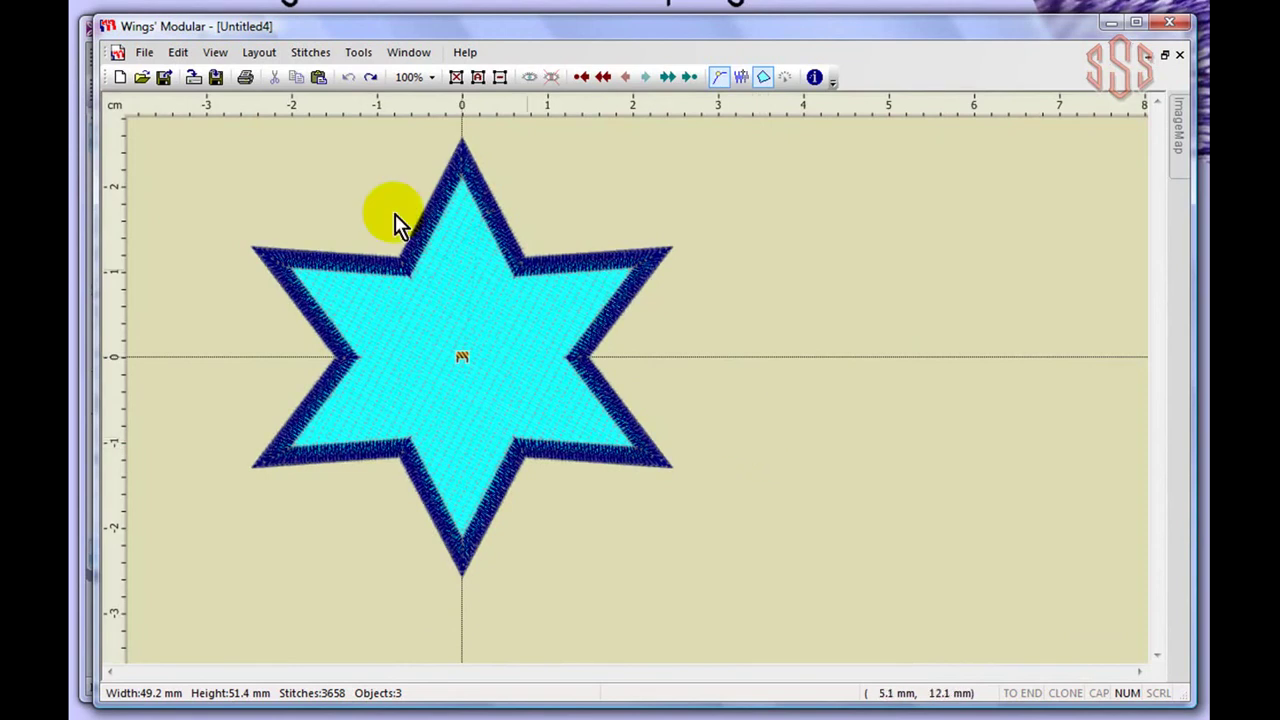
click(724, 75)
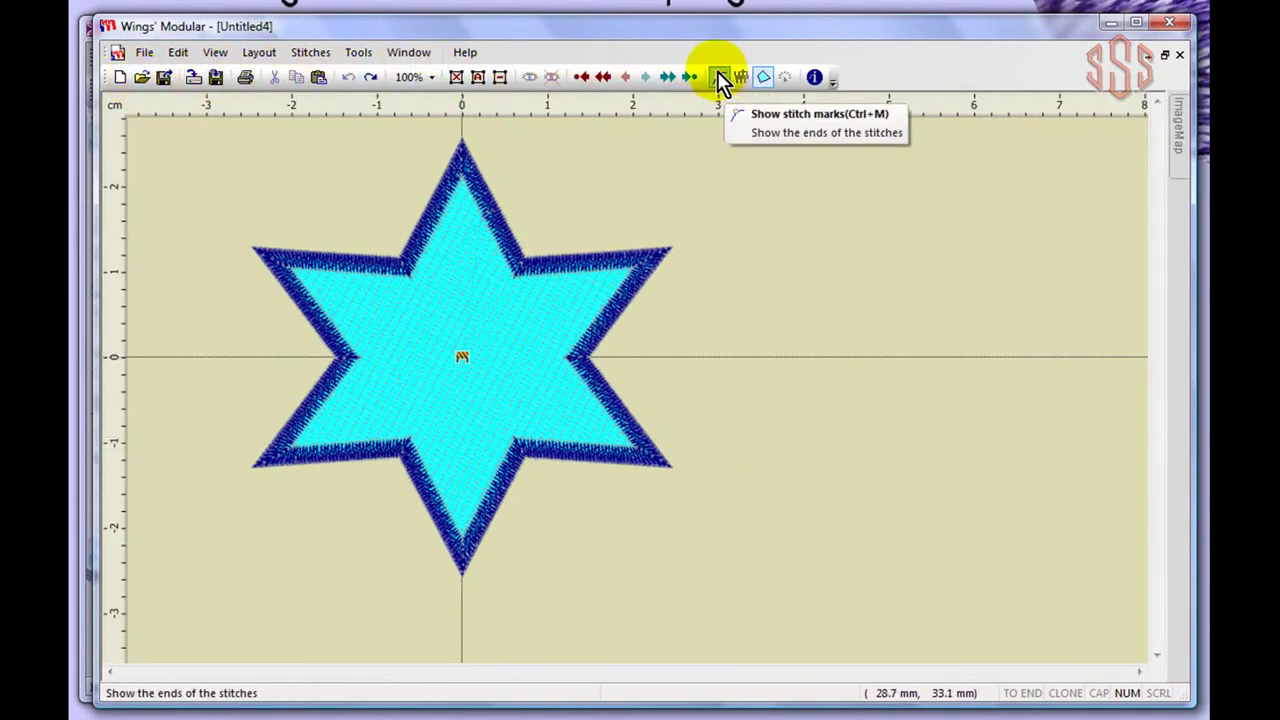
Reopen the program options at the workspace visibility settings.
click(359, 53)
click(383, 107)
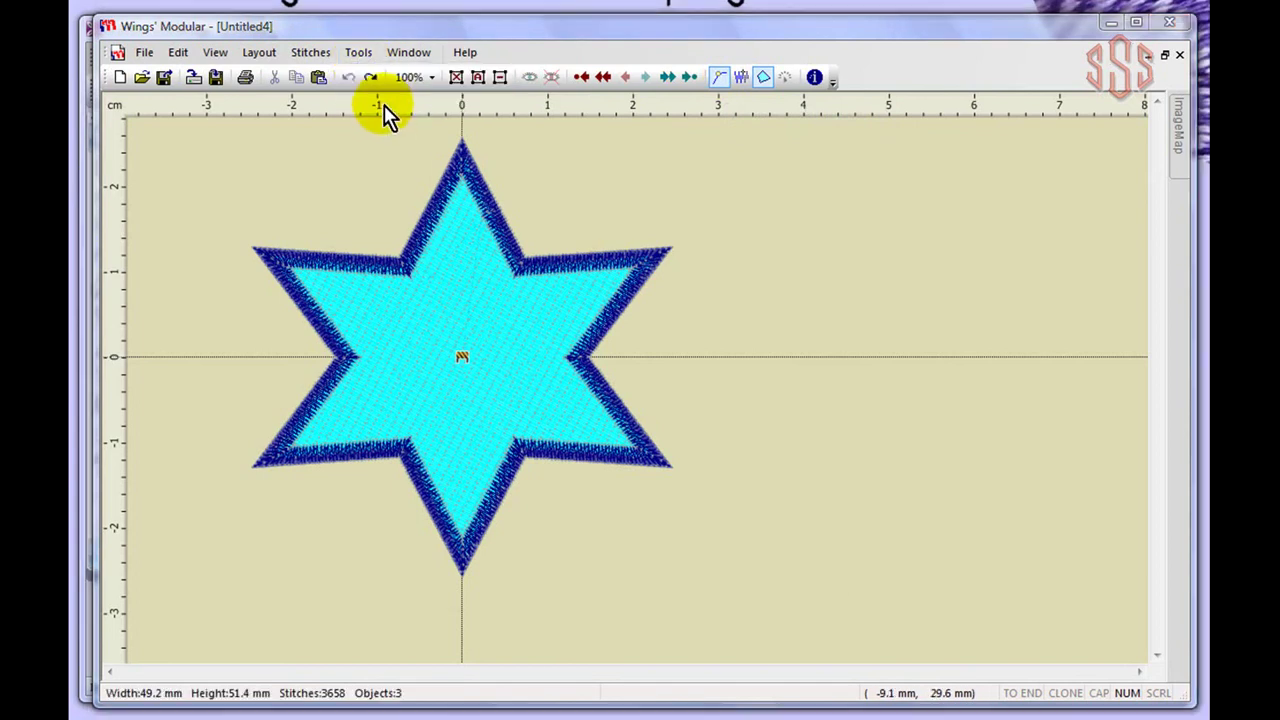
click(787, 142)
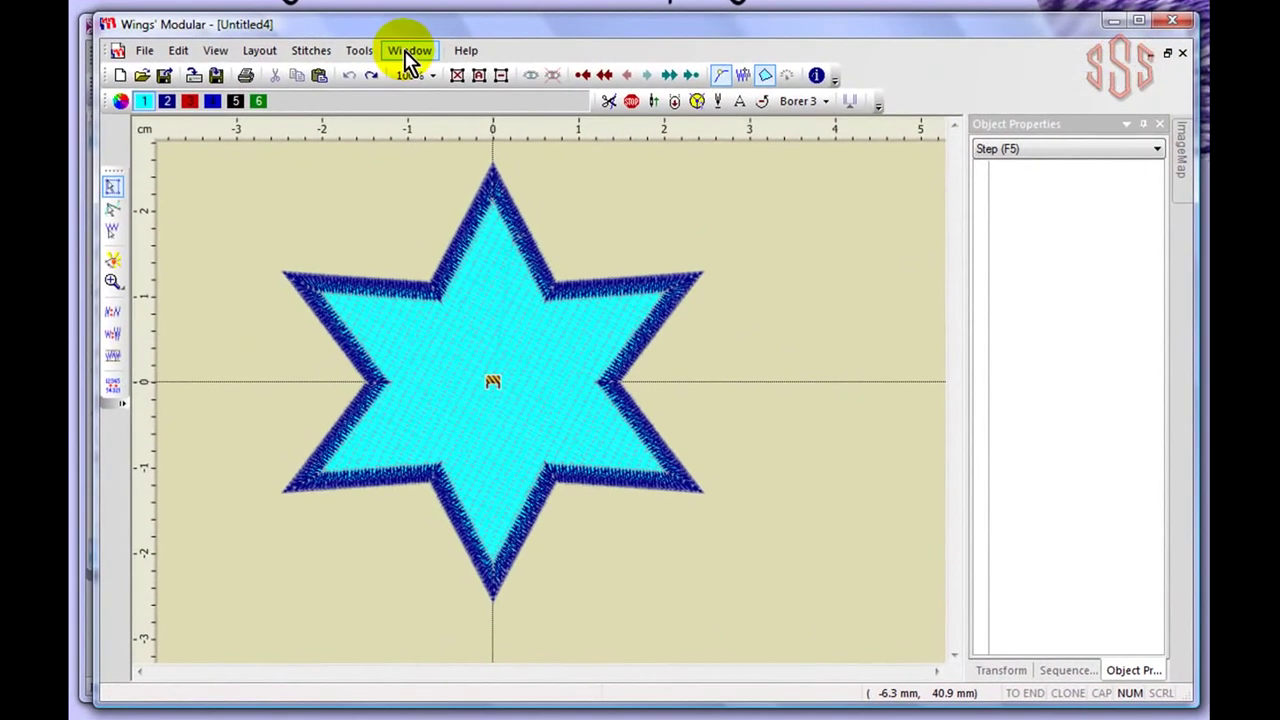
Switch to the open DW02-Butterfly-Corner.JEF design and return to the Untitled4 star design.
click(389, 95)
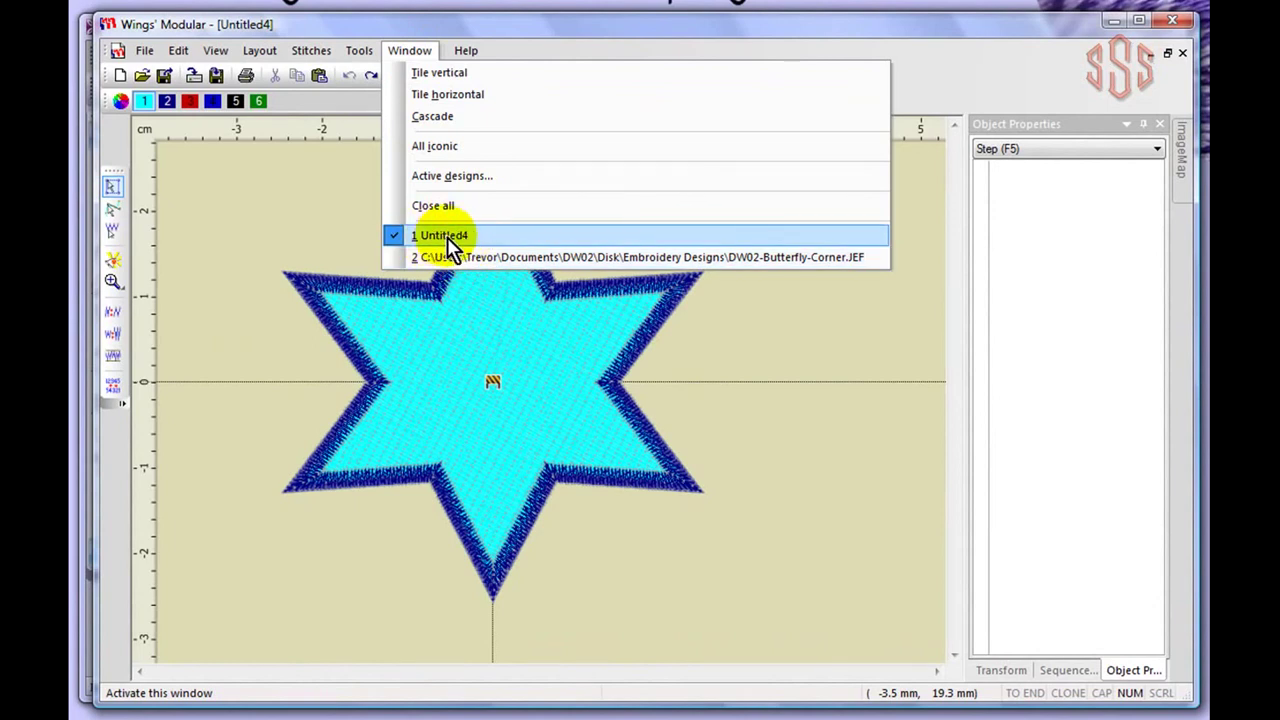
click(520, 352)
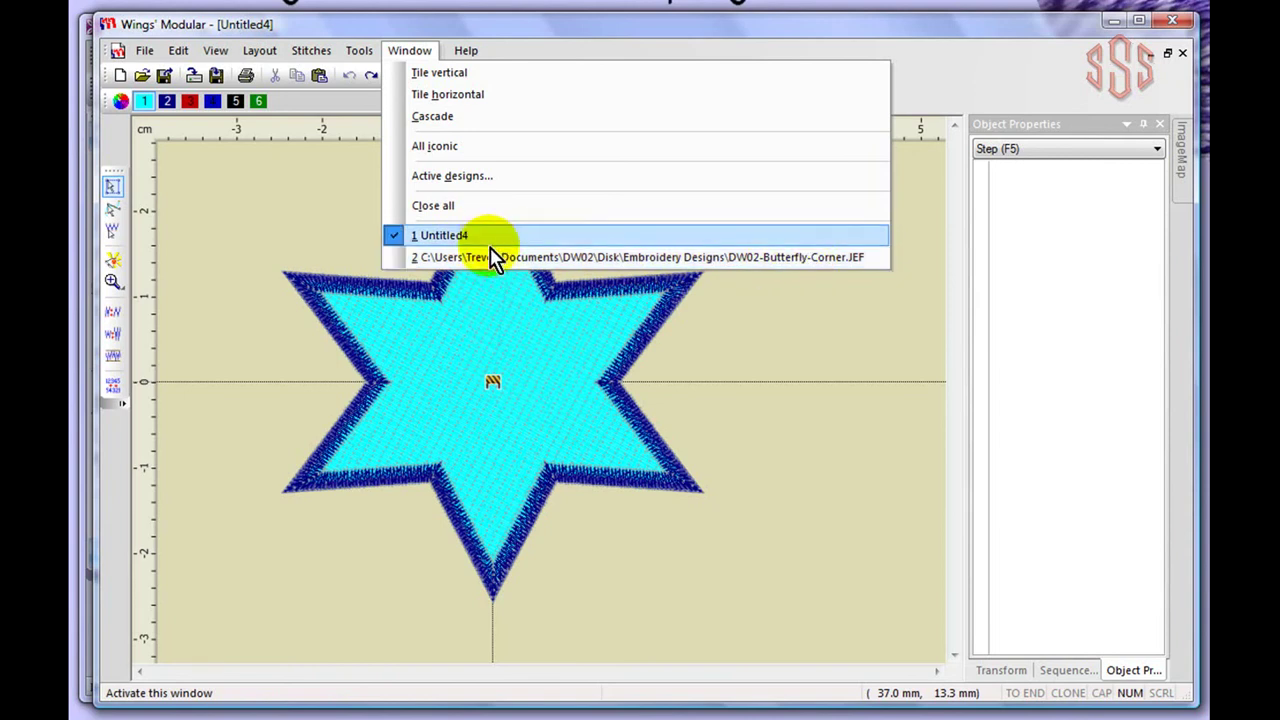
click(441, 258)
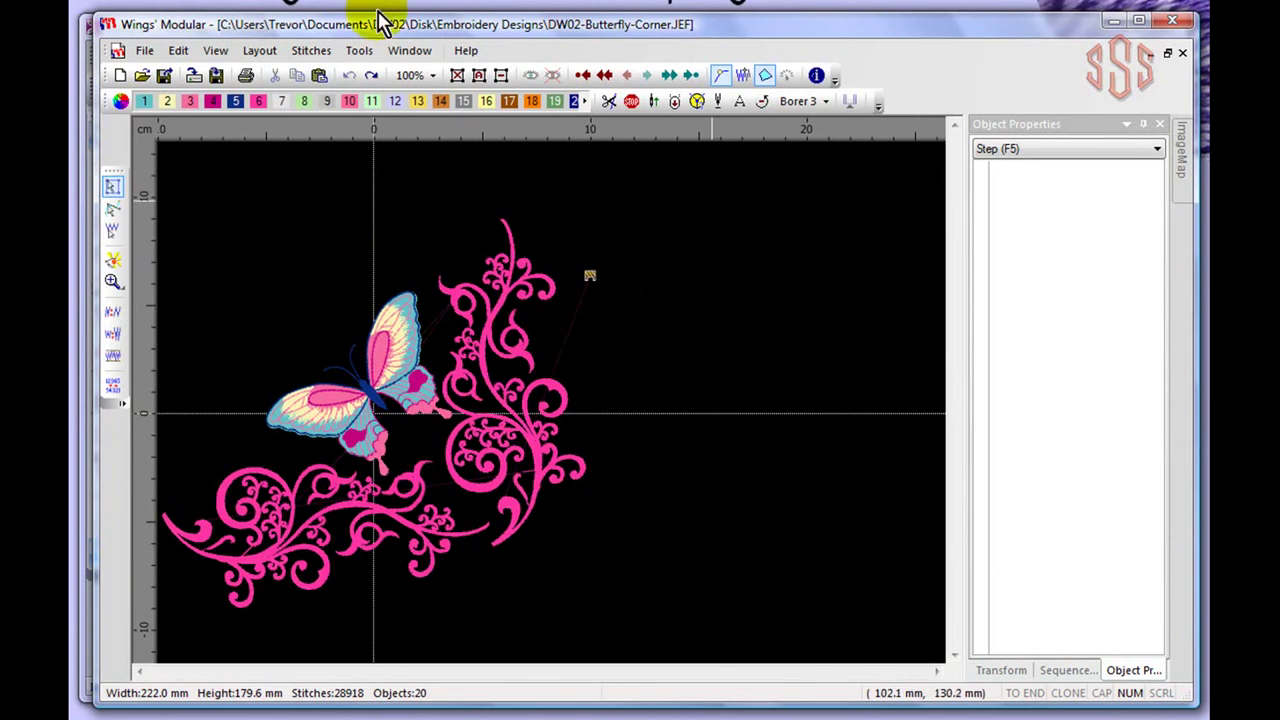
click(417, 57)
click(459, 231)
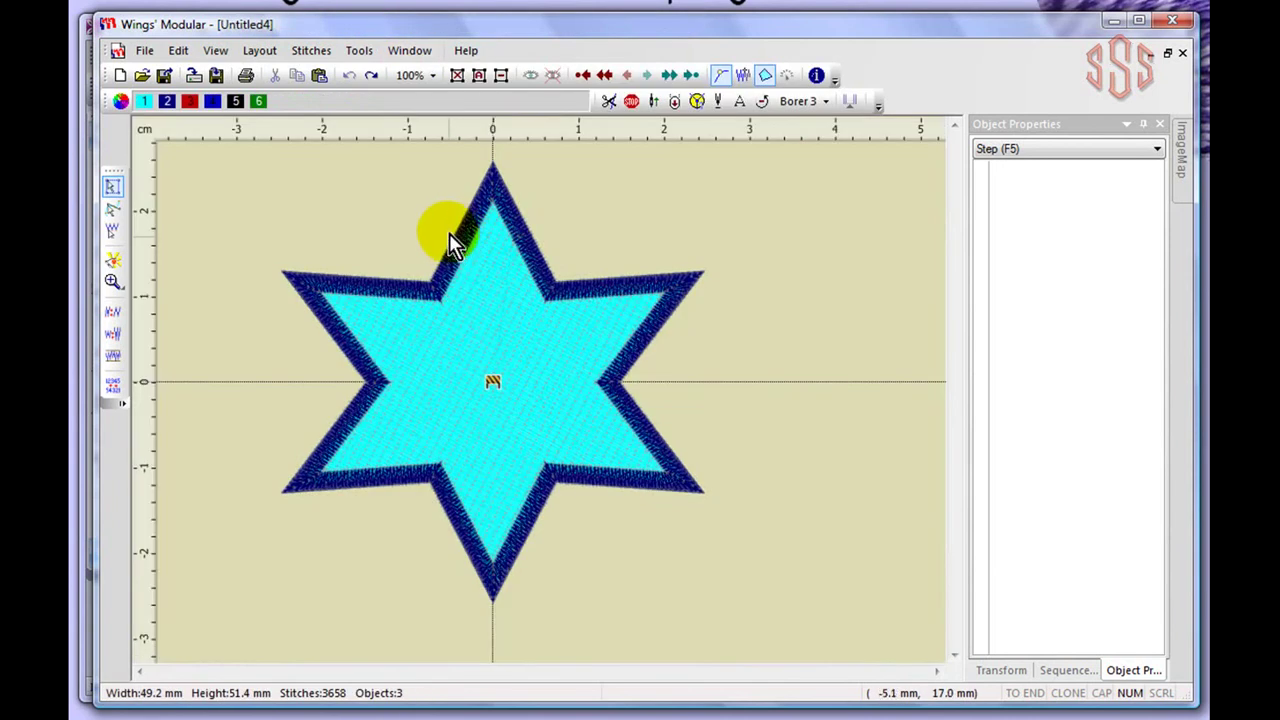
Tile the star design window vertically, and maximize the minimized butterfly design window.
click(432, 80)
click(415, 57)
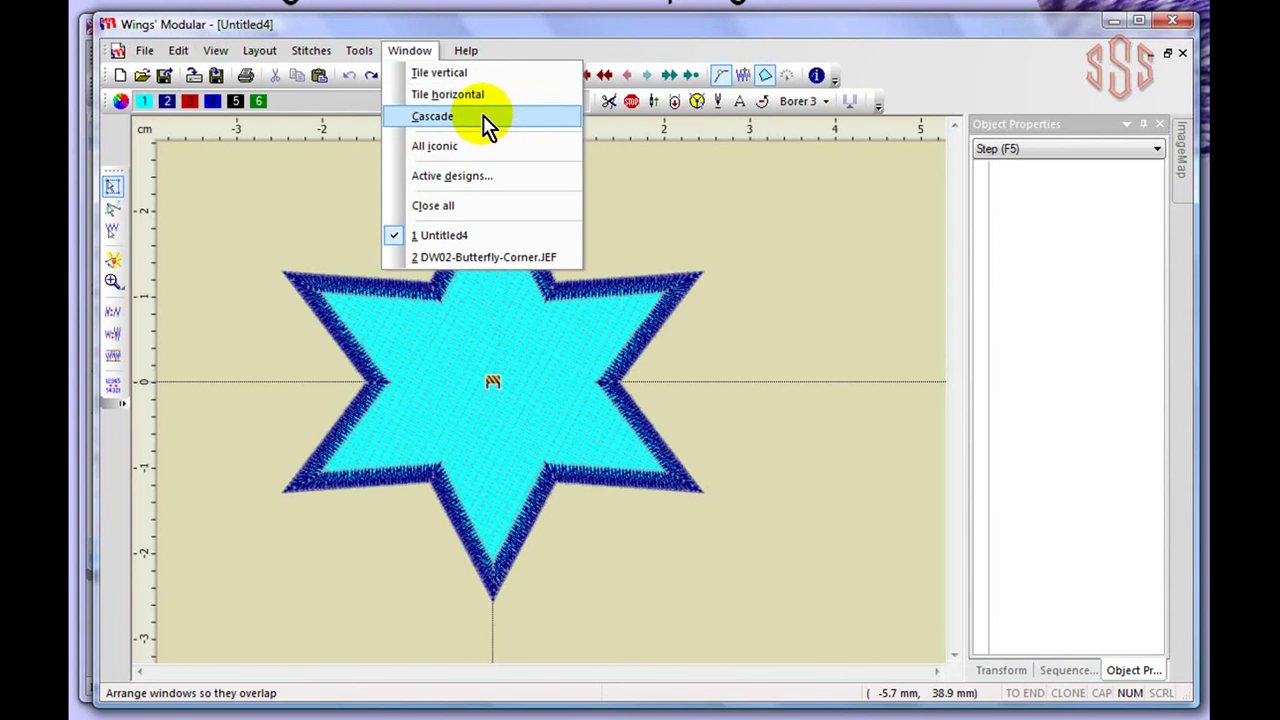
click(453, 73)
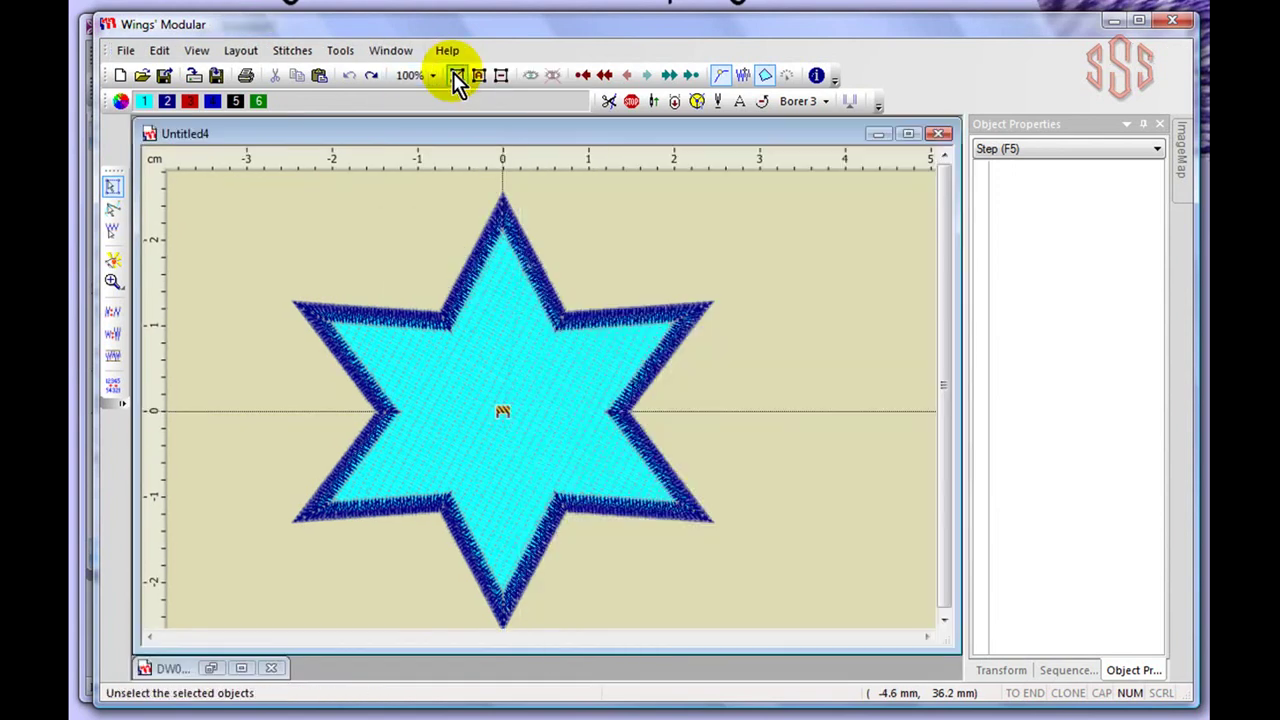
click(243, 667)
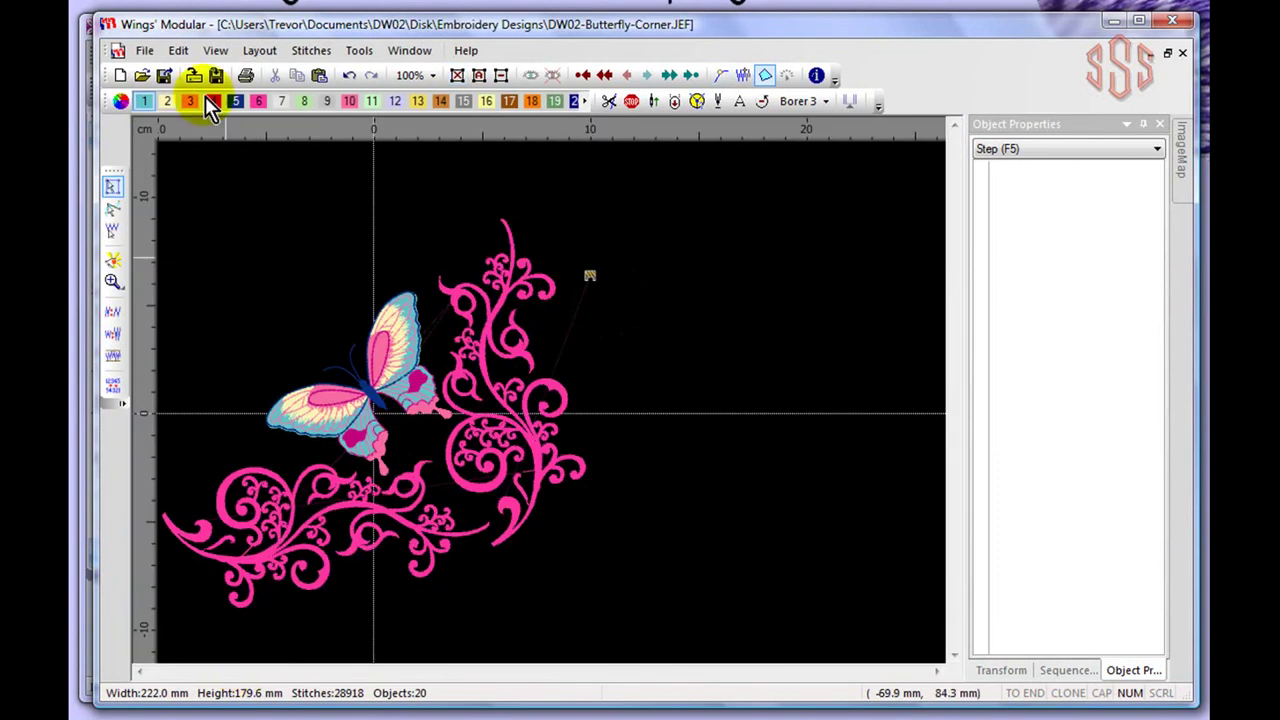
Arrange both open design windows side by side with Tile vertical, and stack them with Tile horizontal.
click(362, 50)
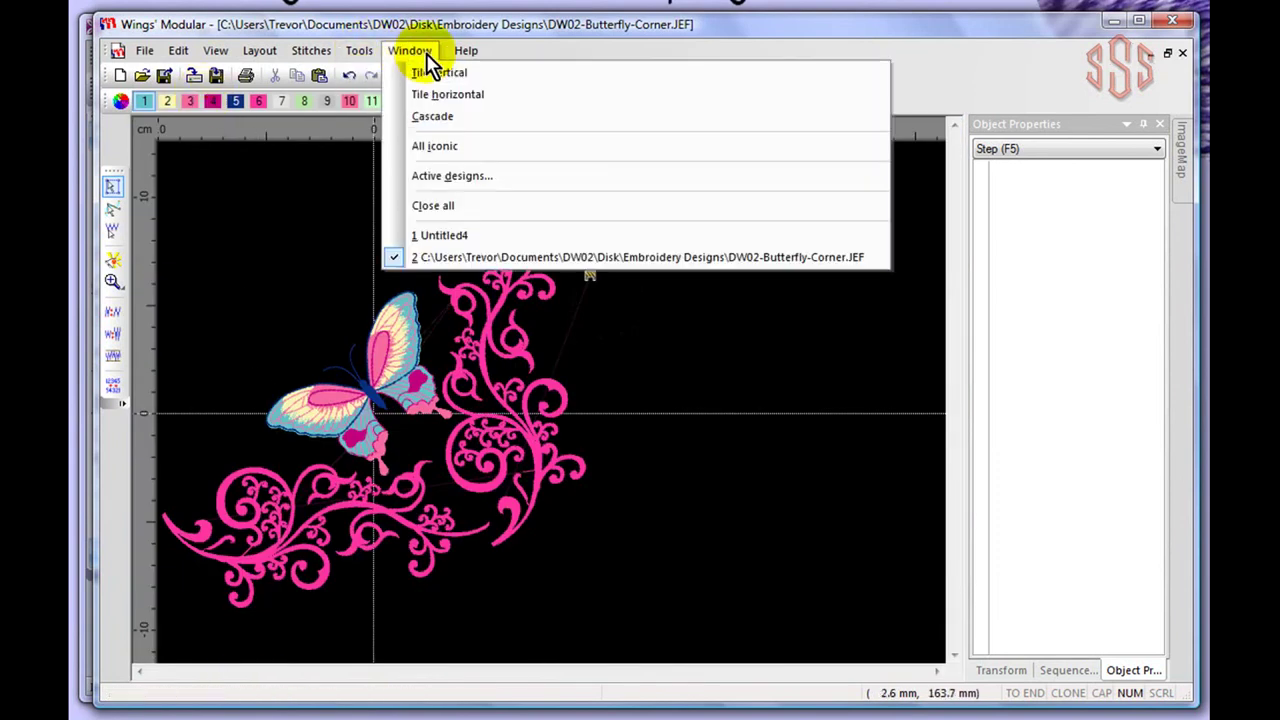
click(433, 70)
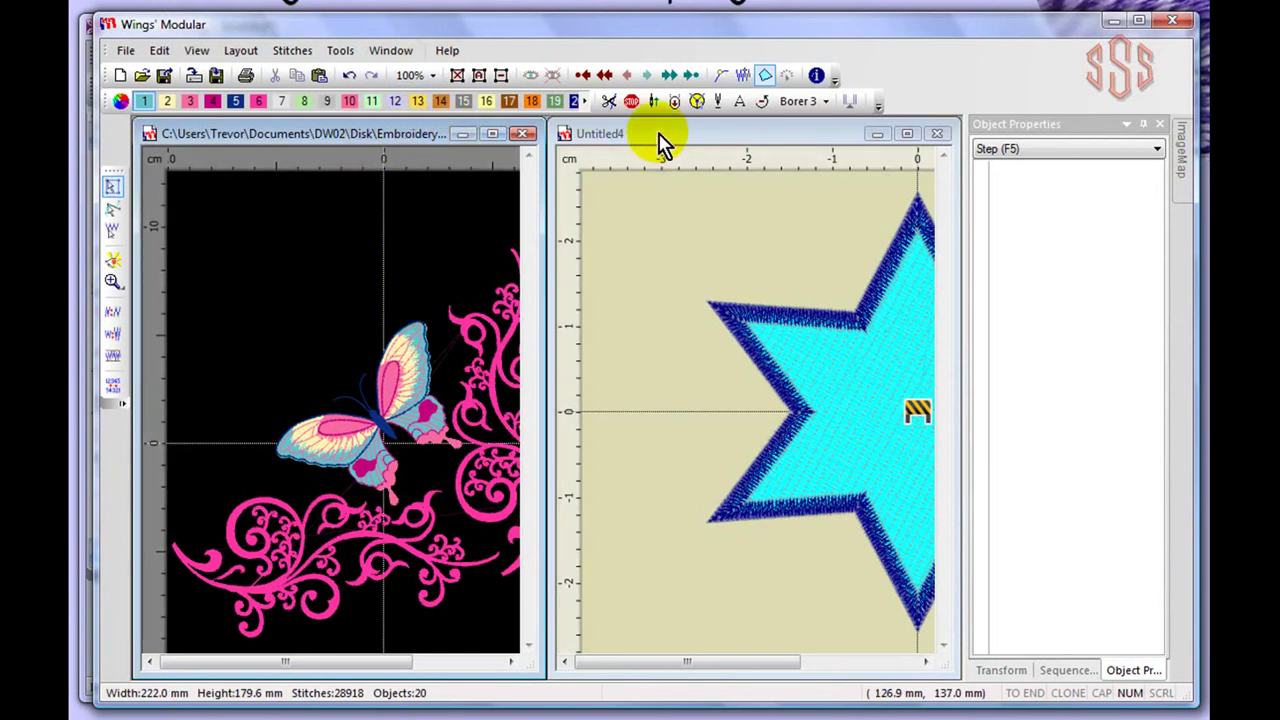
click(392, 56)
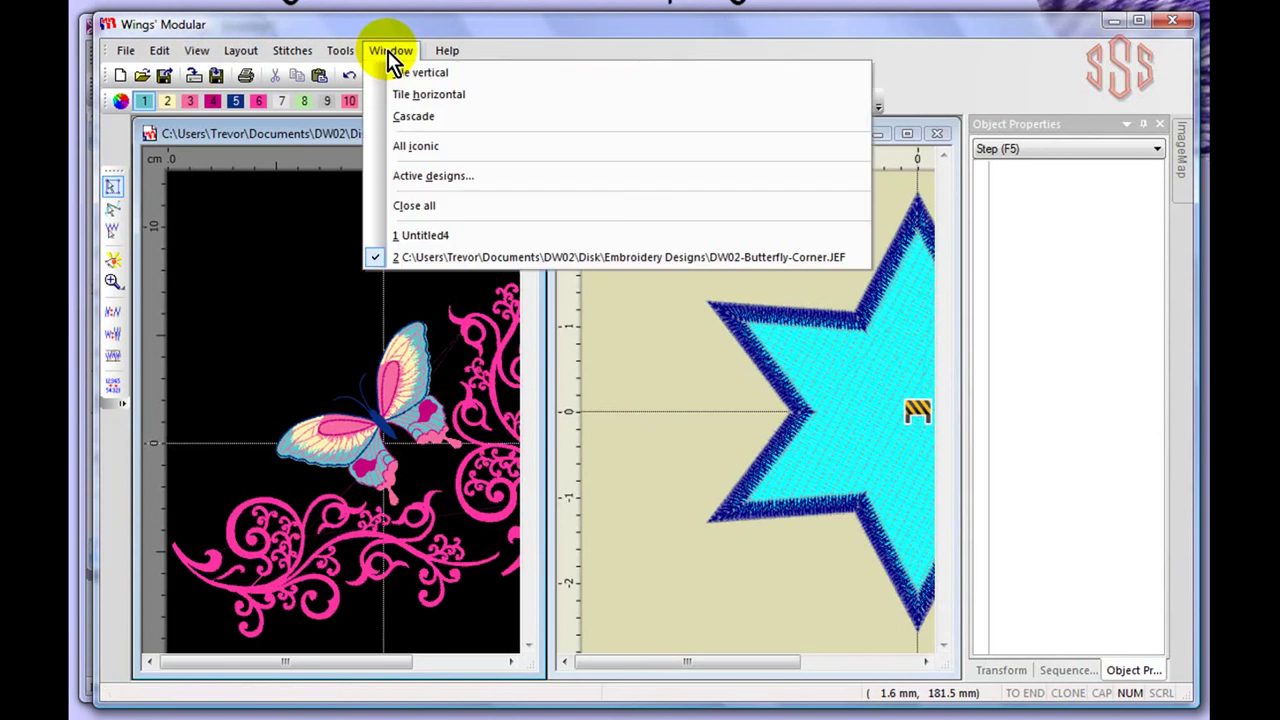
click(430, 93)
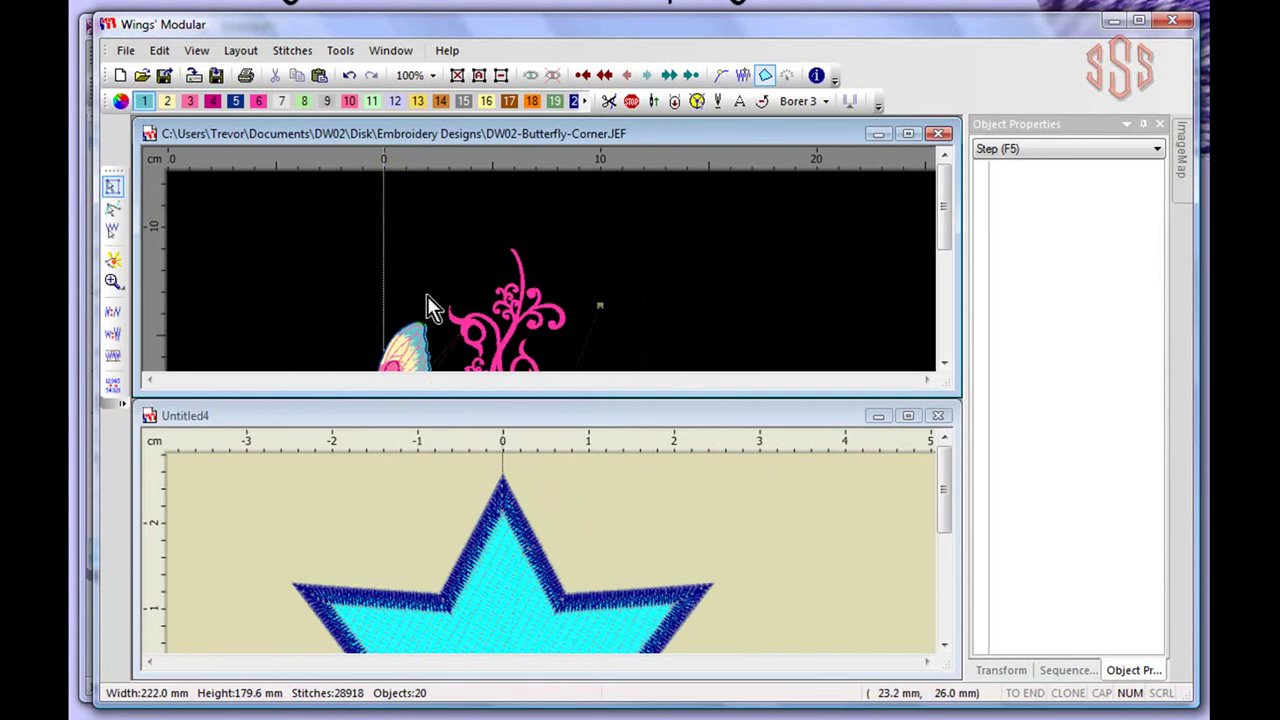
Cascade the two open design windows so that they overlap.
click(390, 55)
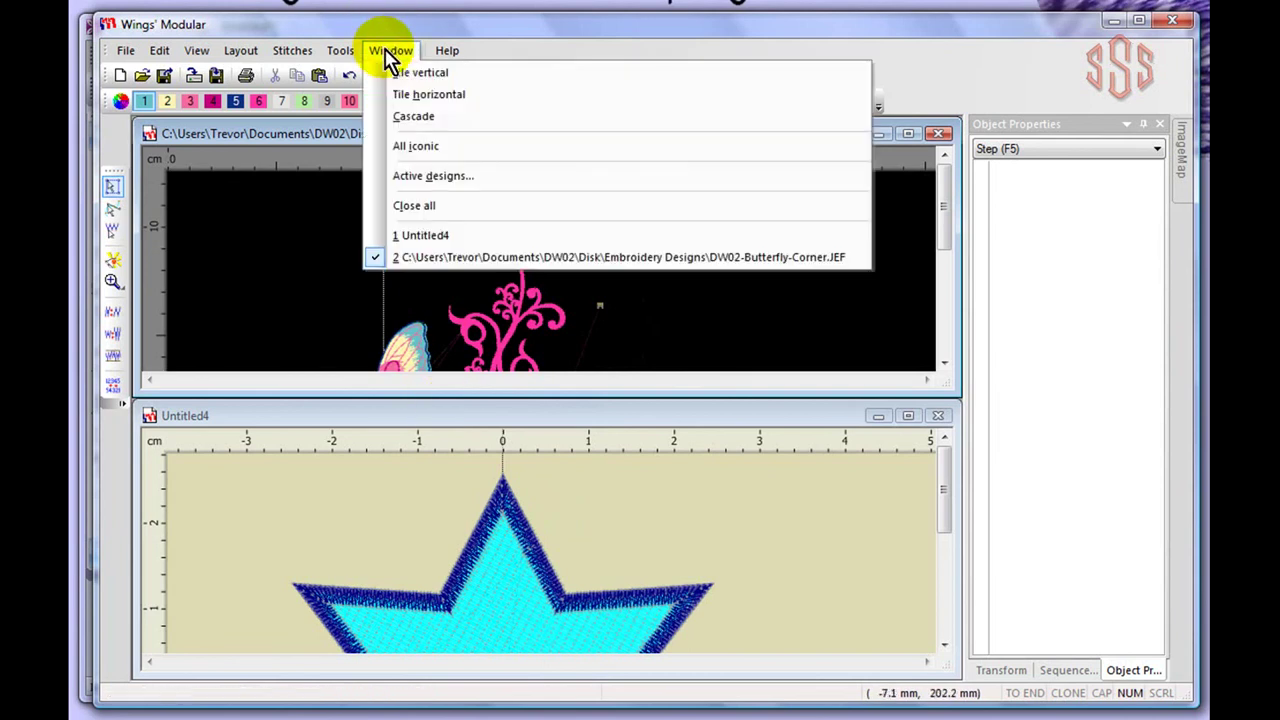
click(430, 115)
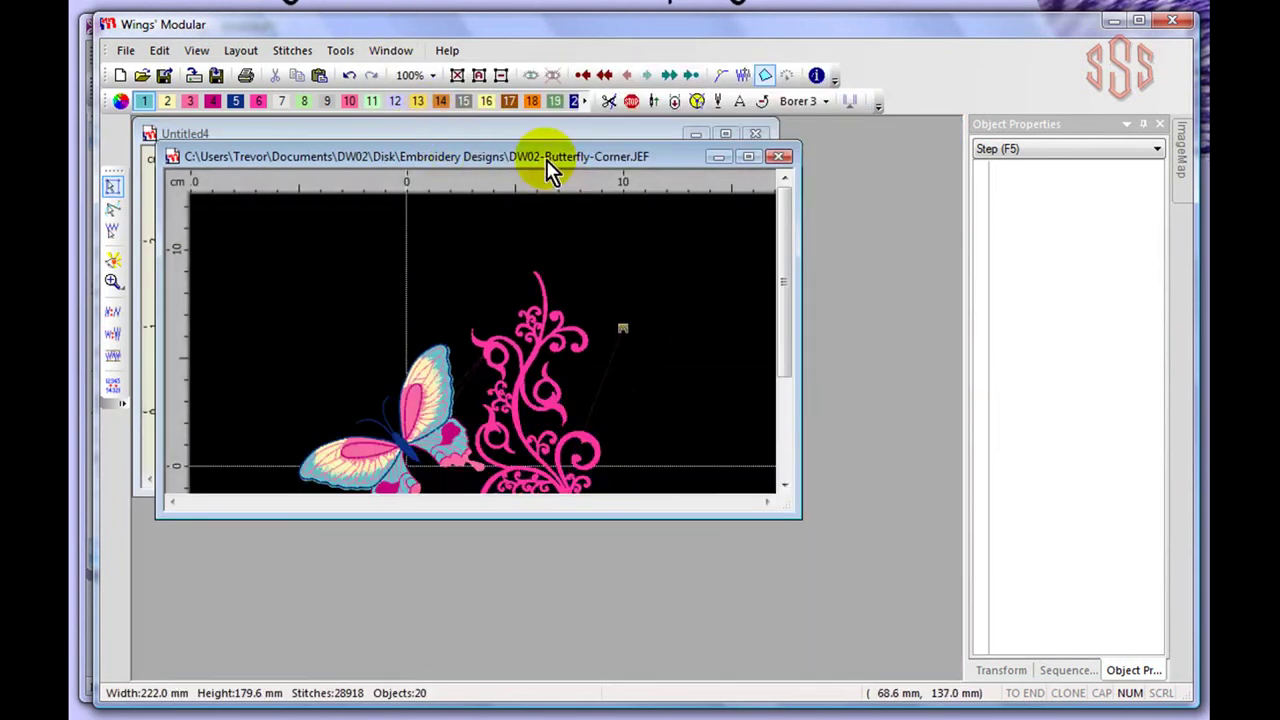
click(456, 129)
click(793, 455)
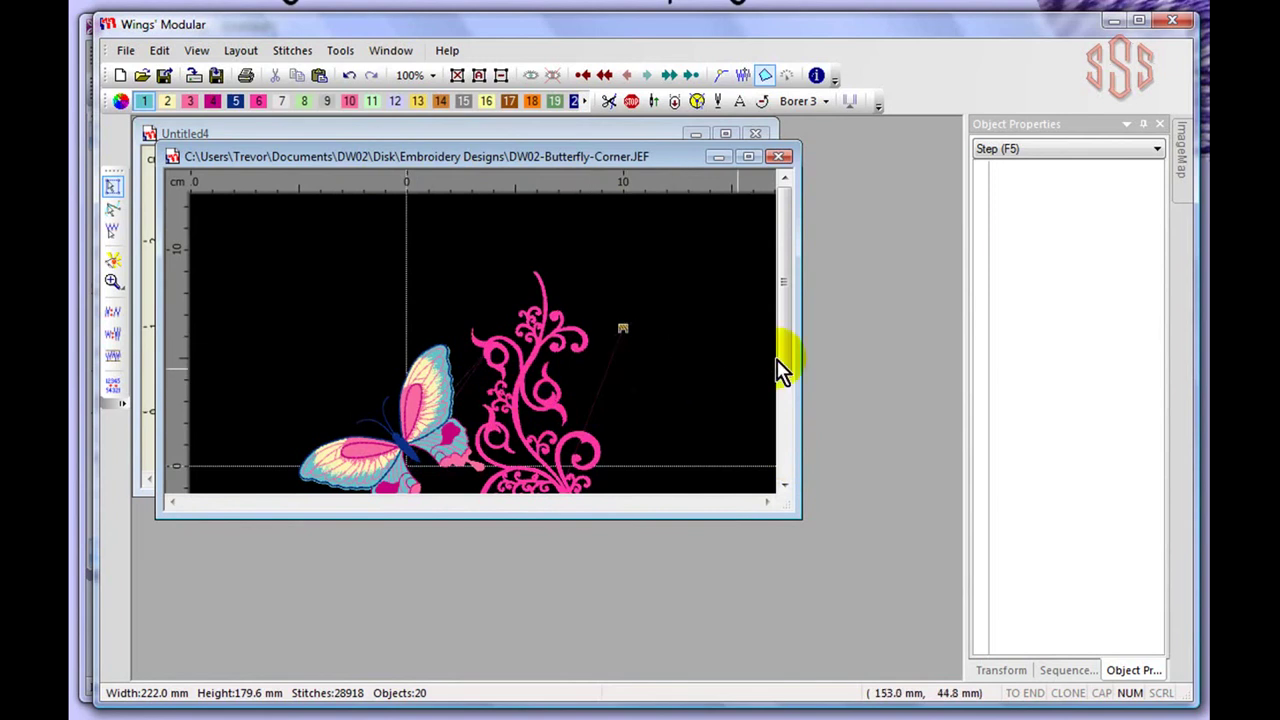
Minimize both designs with All iconic, and restore and re-minimize the butterfly and star windows one at a time.
click(397, 53)
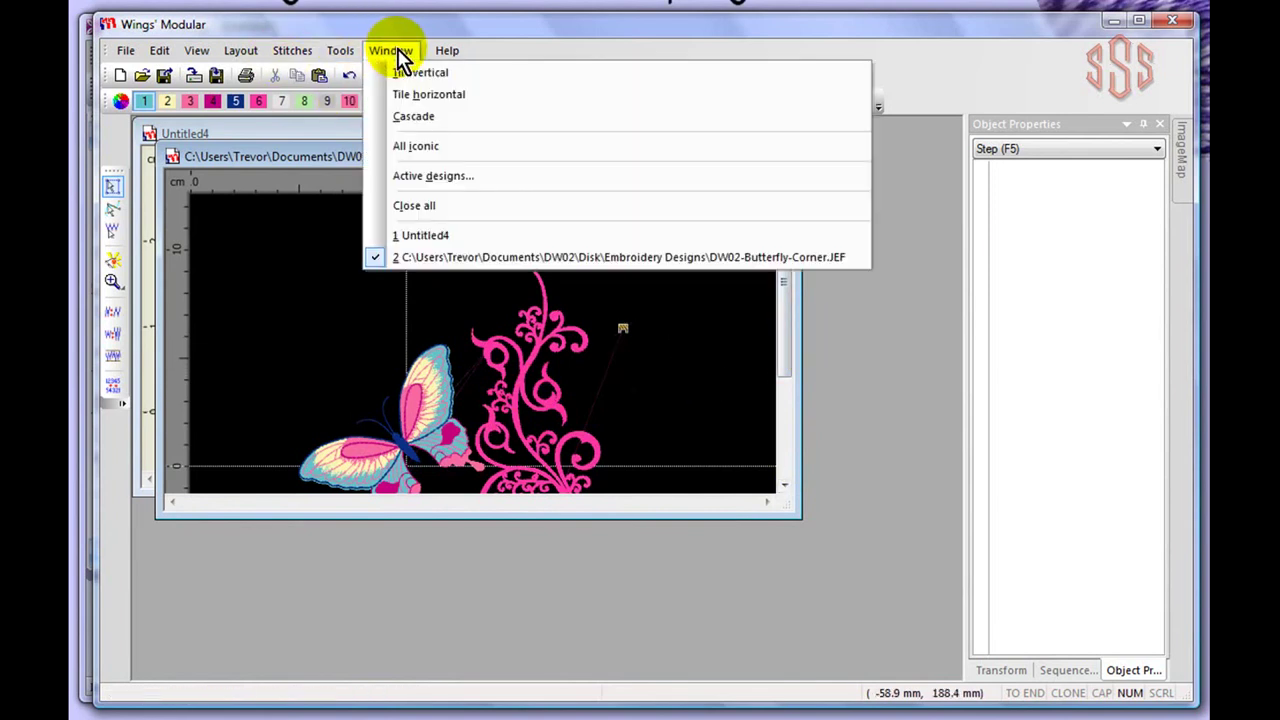
click(427, 150)
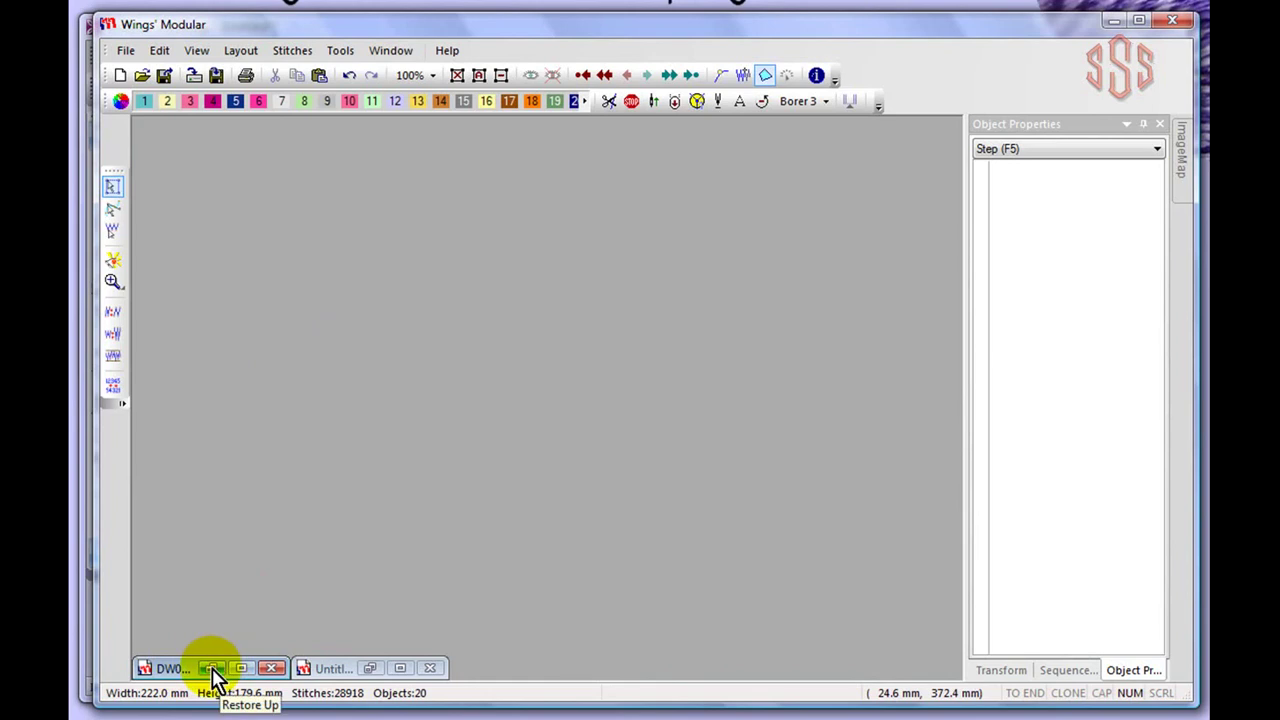
click(211, 669)
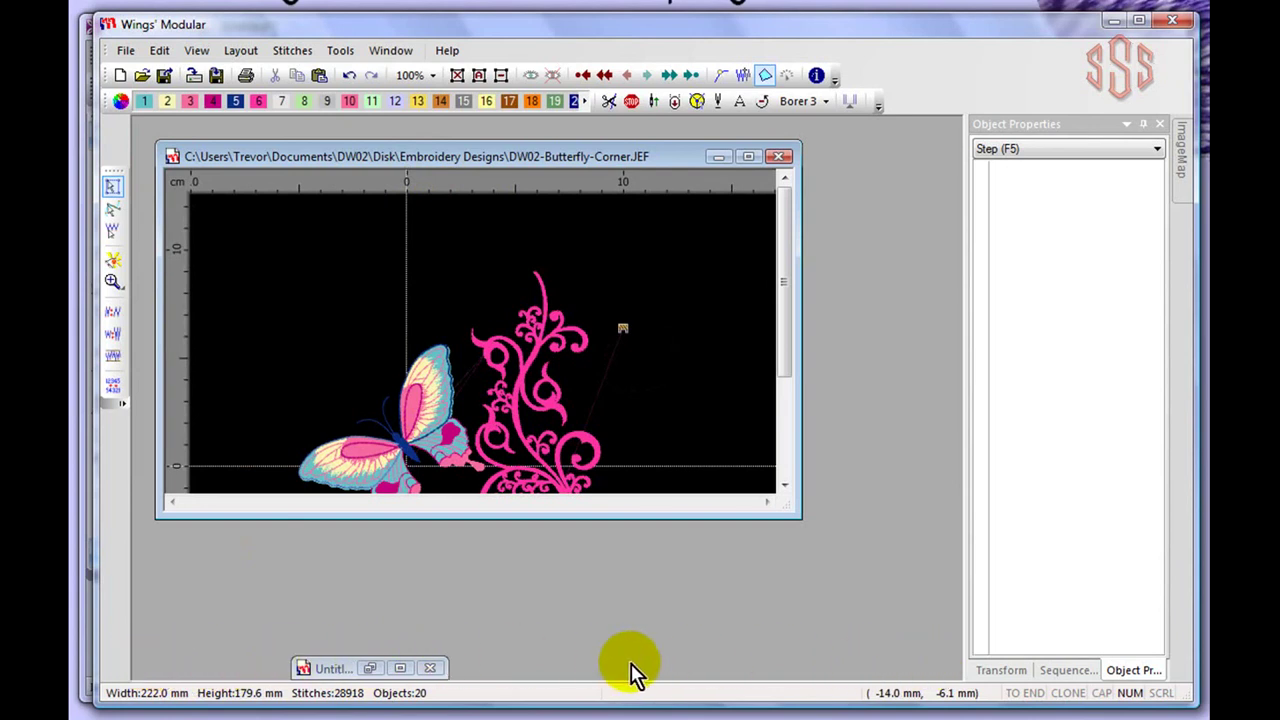
click(718, 157)
click(370, 668)
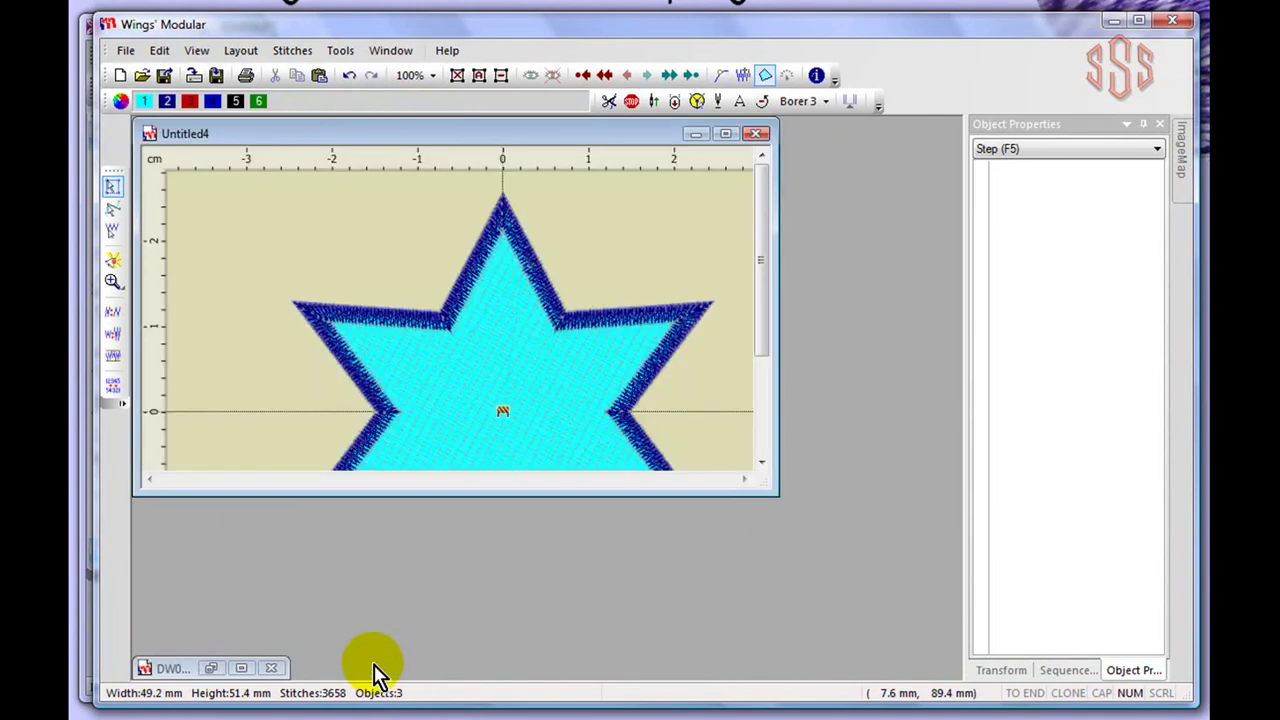
click(697, 134)
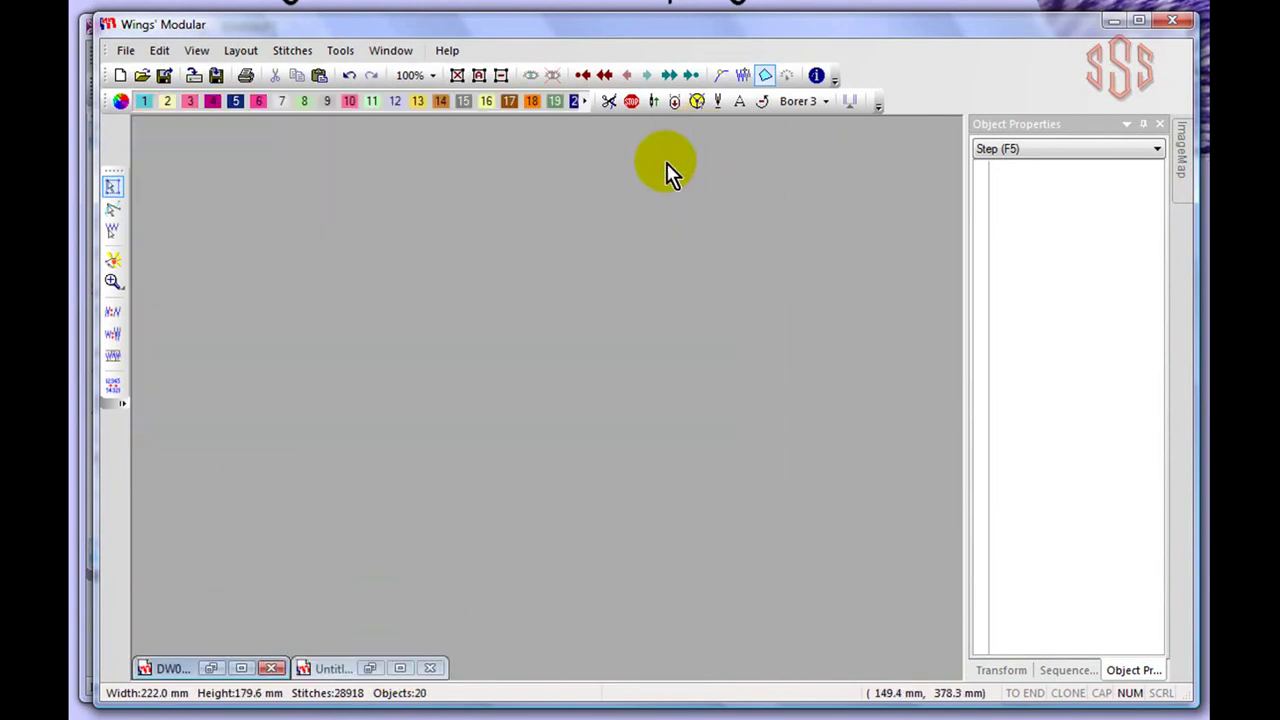
Review the Active designs dialog, select only DW02-Butterfly-Corner.JEF there, and close the dialog.
click(392, 55)
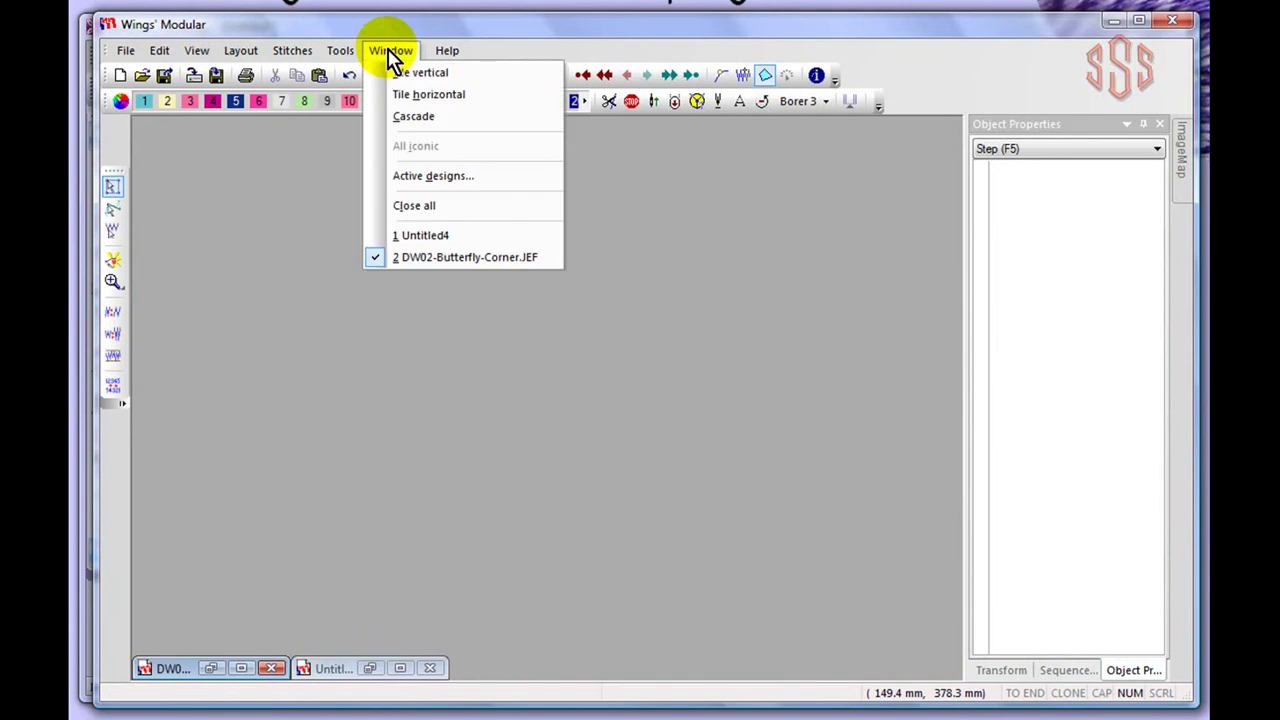
click(436, 178)
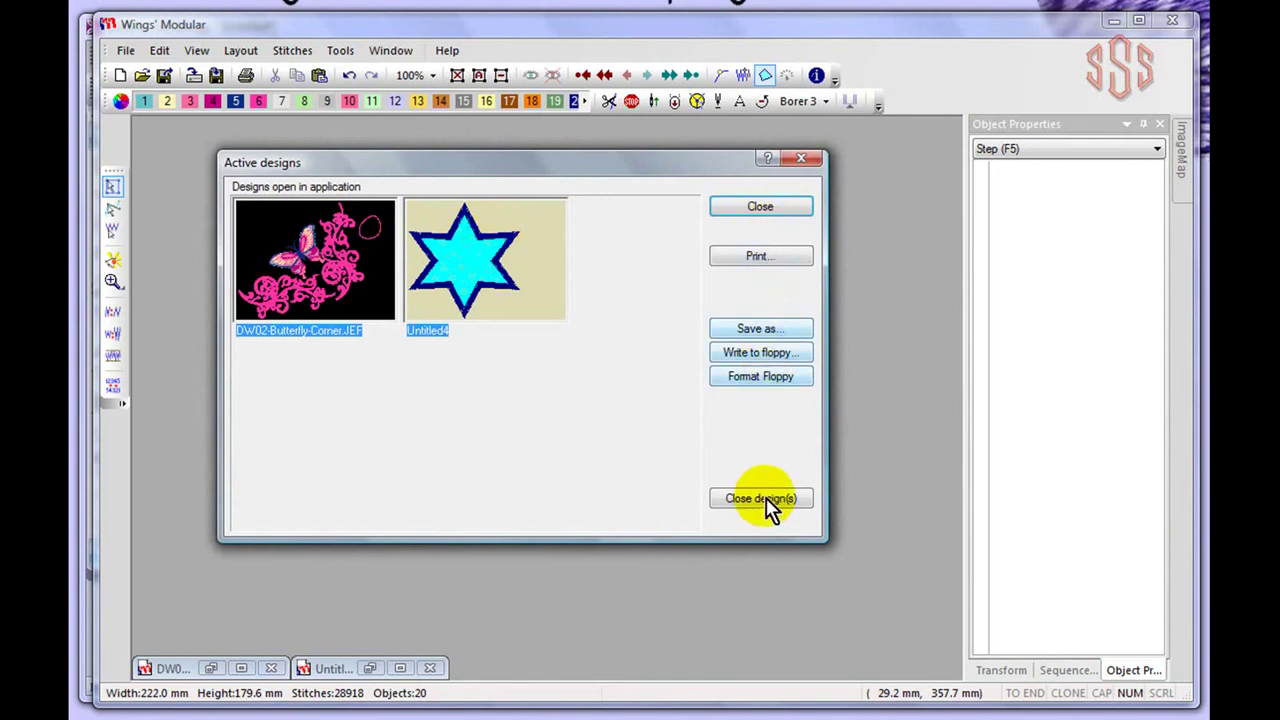
click(315, 247)
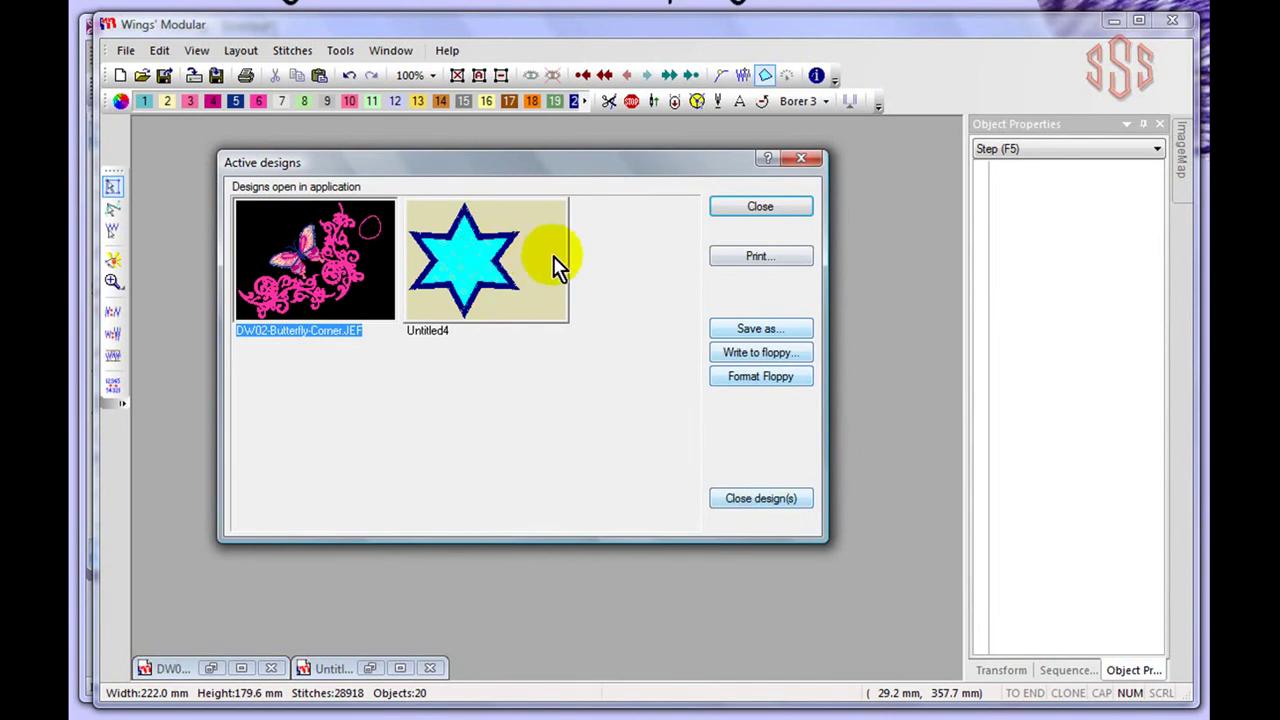
click(801, 159)
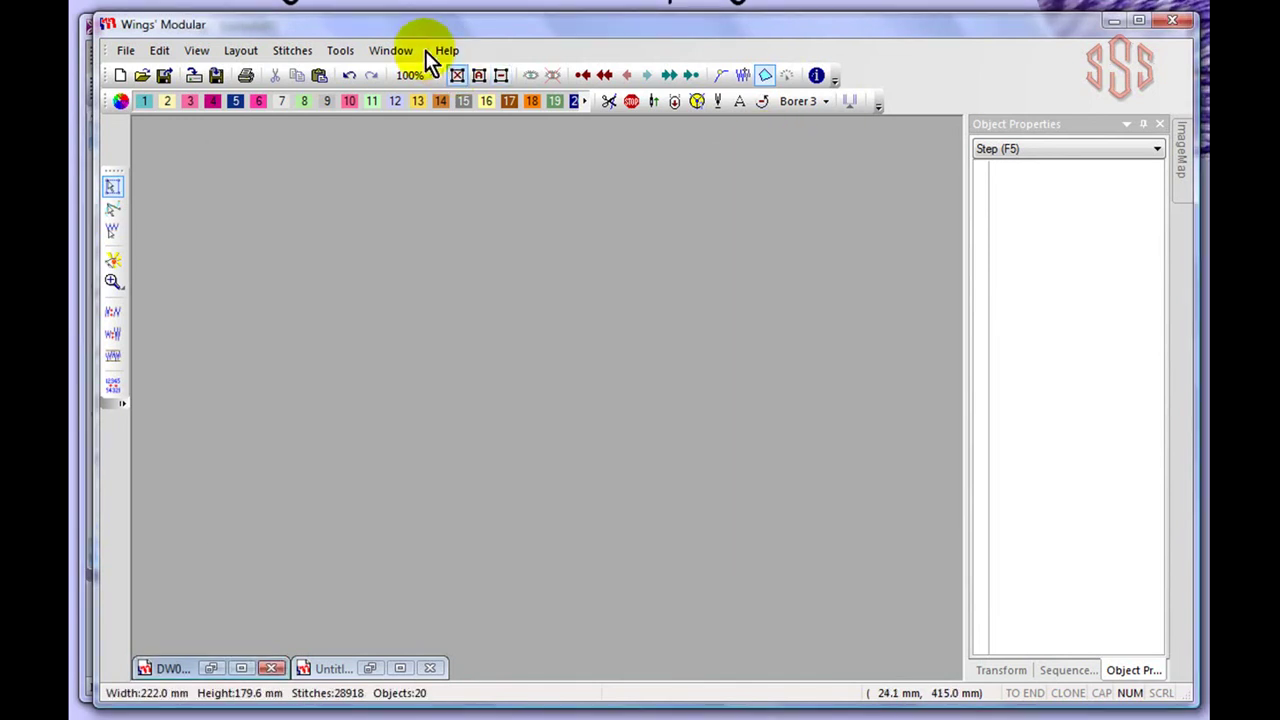
Maximize the minimized butterfly design window, and view and dismiss the program's About information.
click(241, 668)
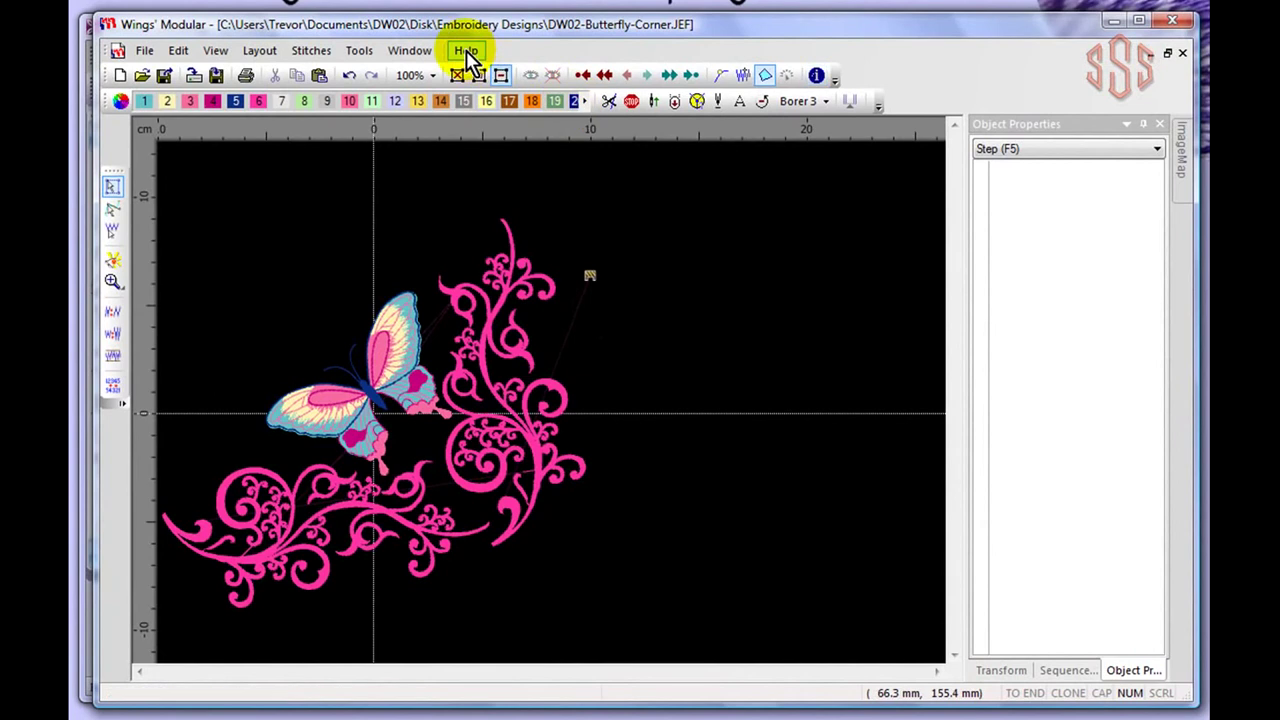
click(467, 52)
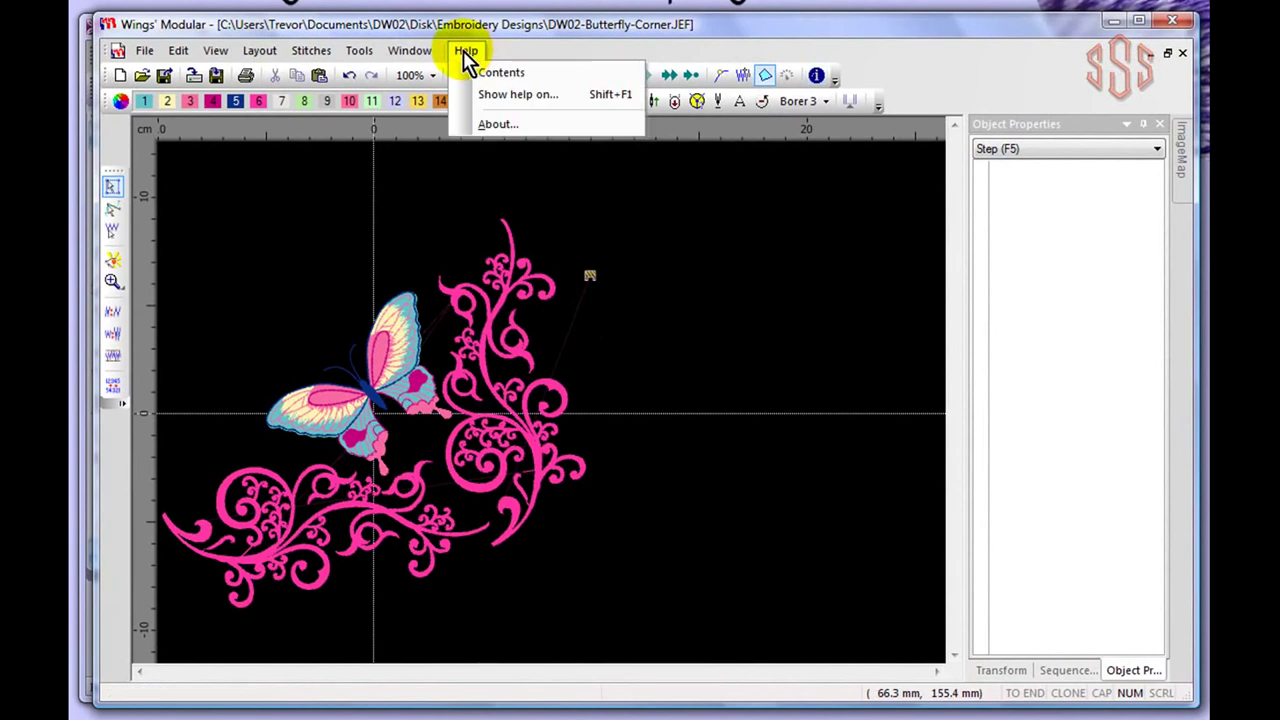
click(524, 131)
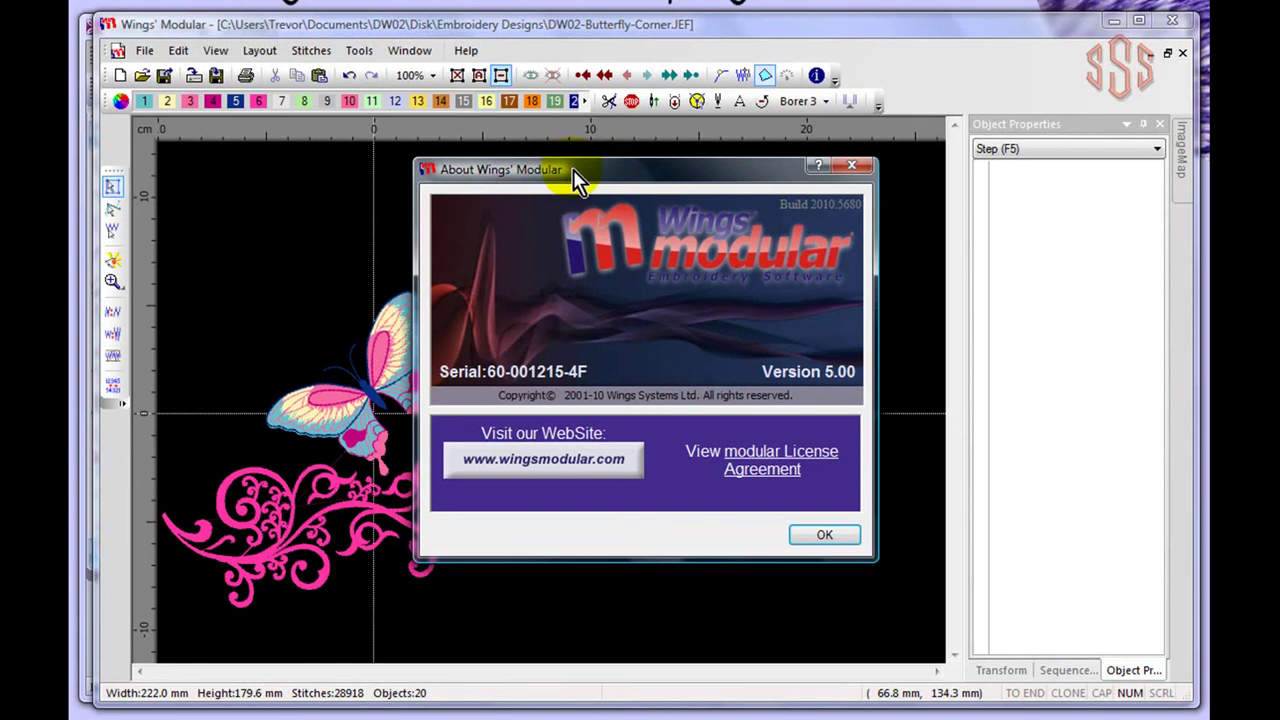
click(838, 537)
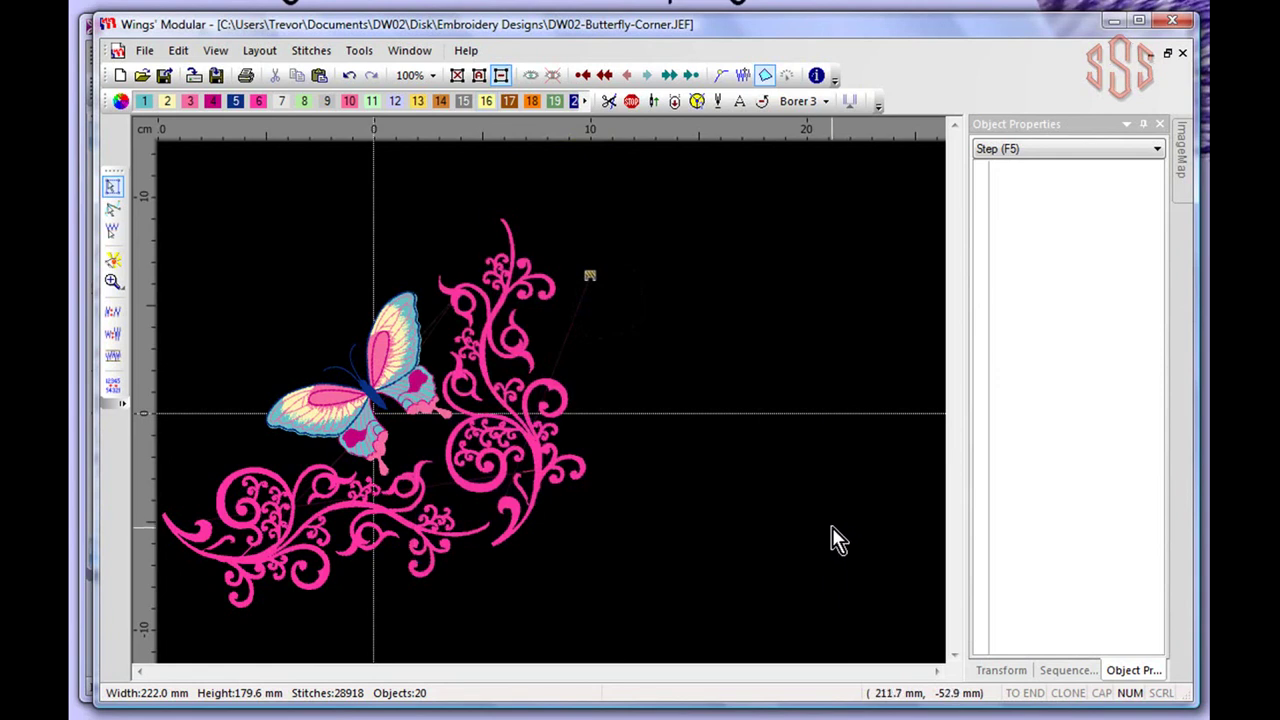
Look up the context help for the Paste command with Show help on, and close the help window.
click(470, 52)
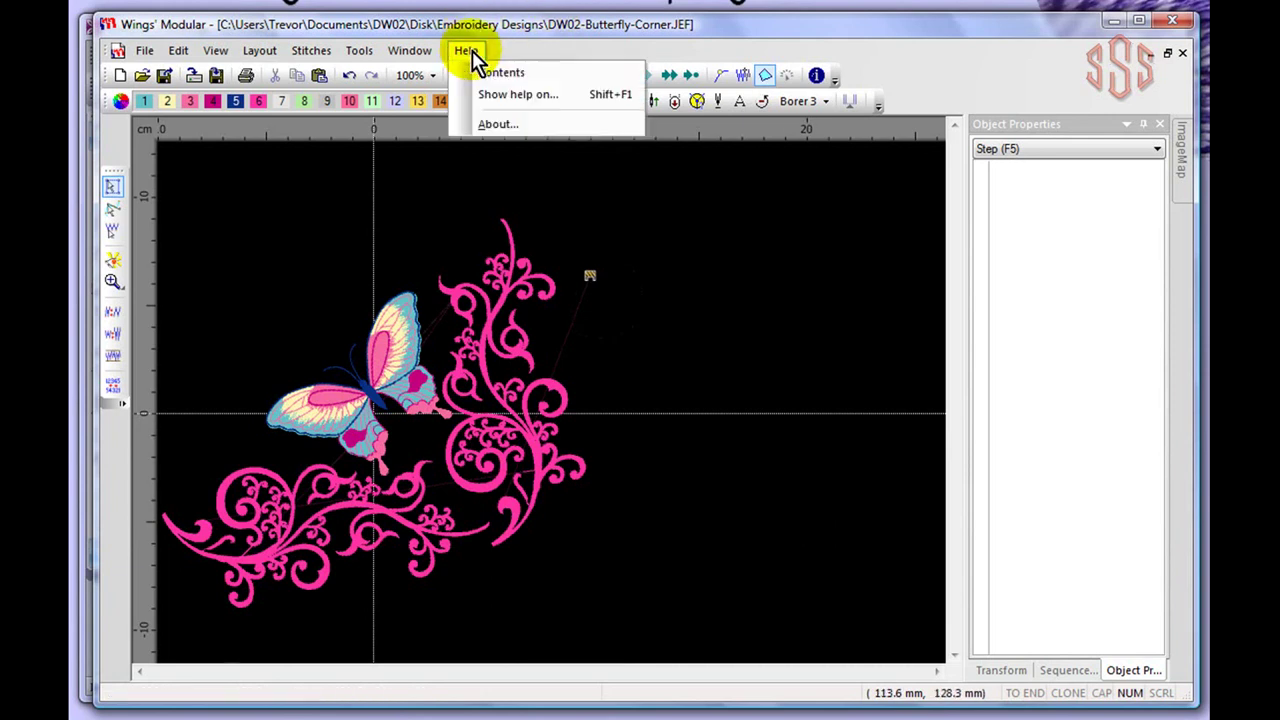
click(512, 97)
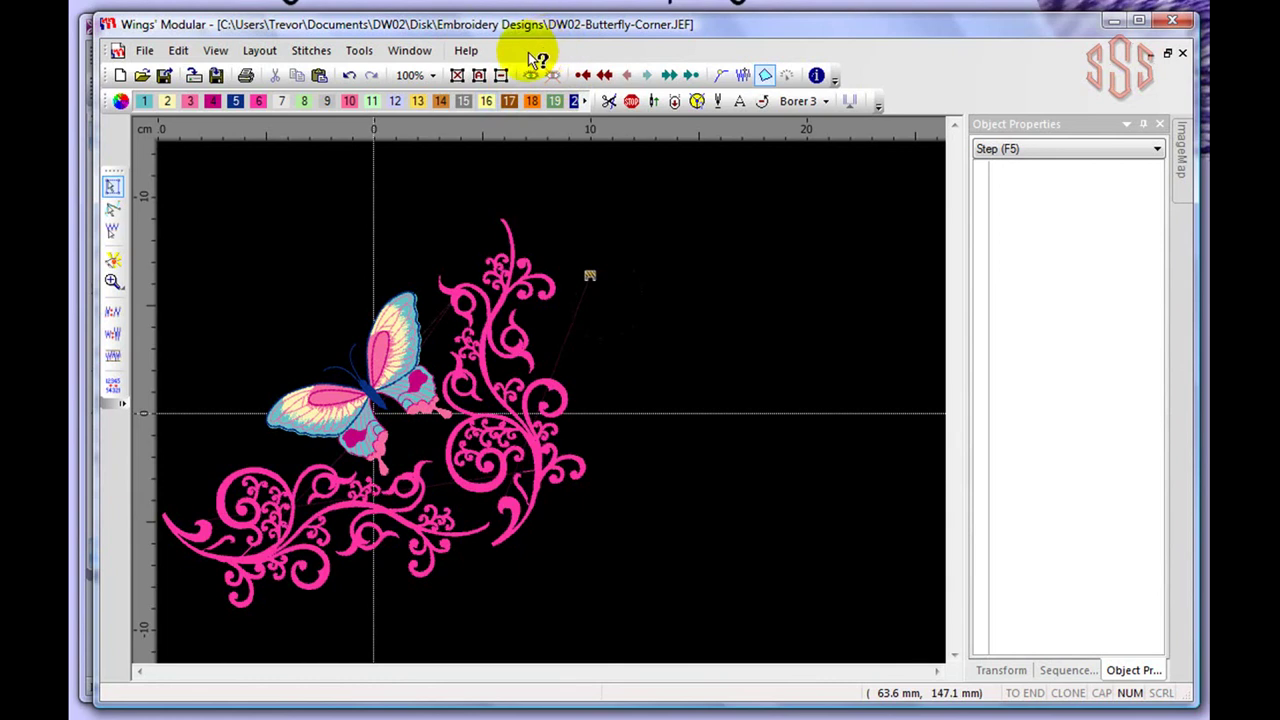
click(320, 75)
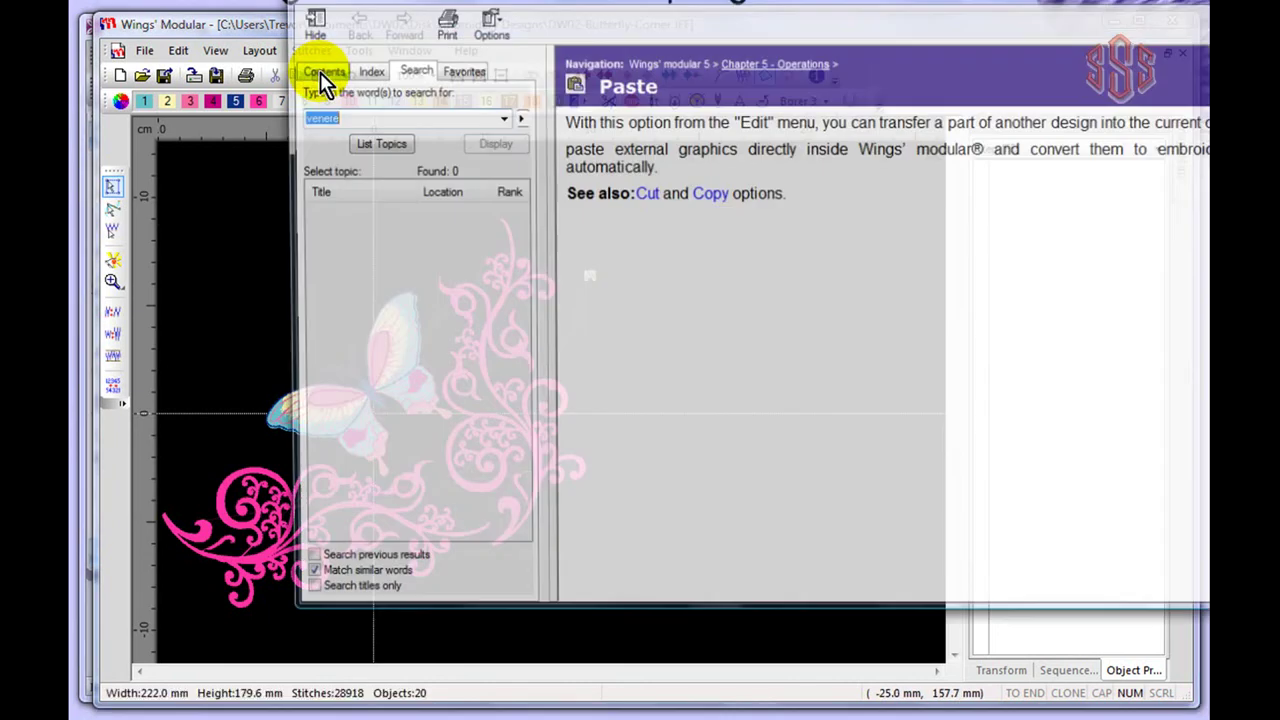
drag(472, 2, 297, 37)
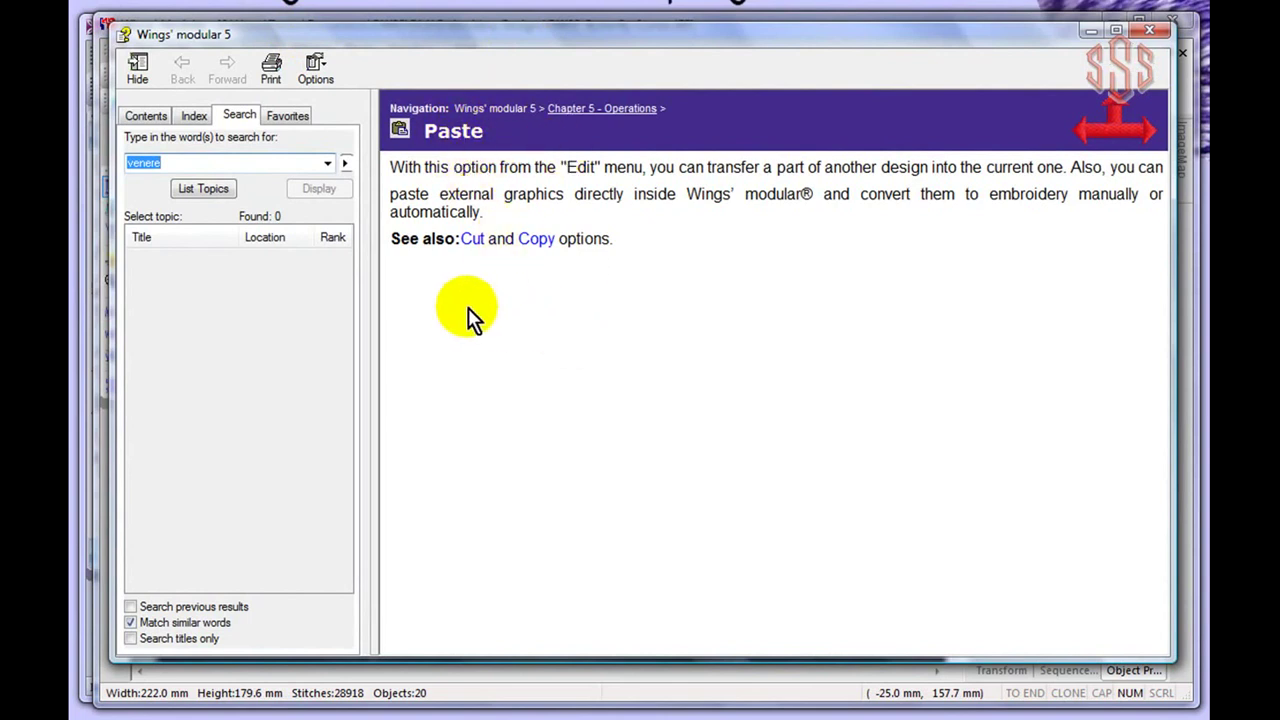
click(1160, 34)
Look up the context help for the Split objects tool, and close the help window.
click(466, 50)
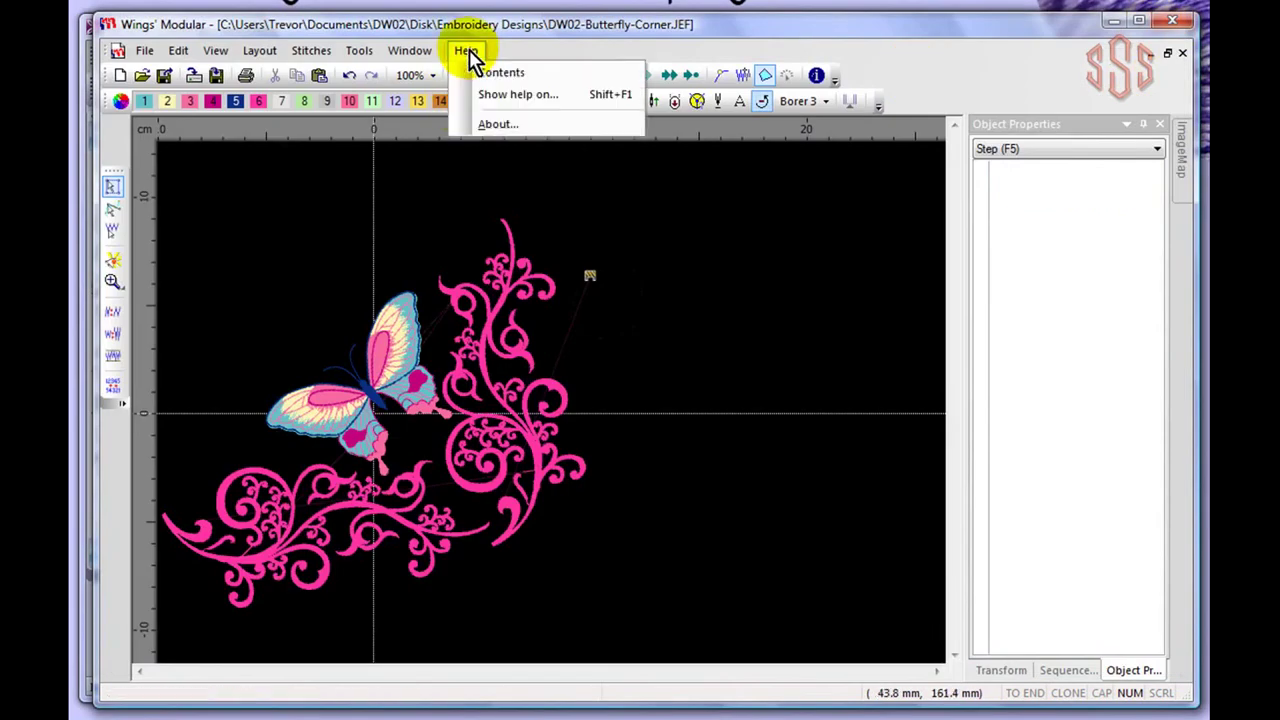
click(512, 96)
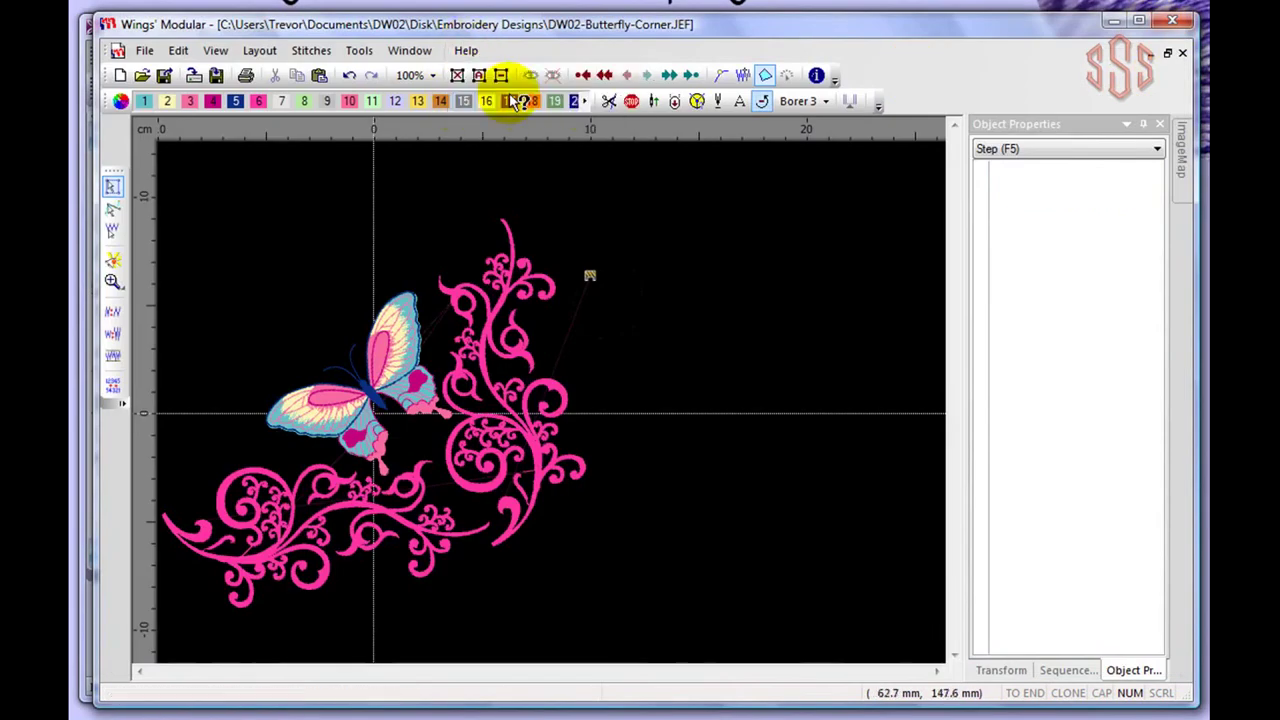
click(113, 262)
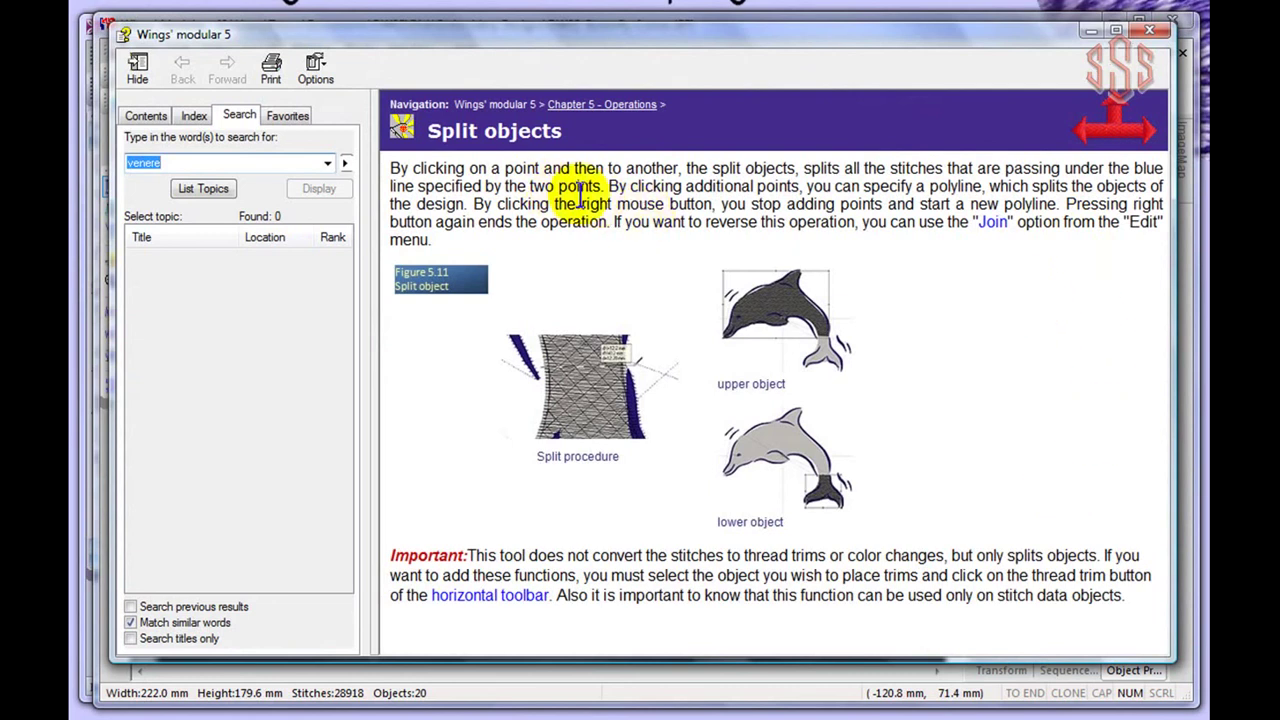
click(1156, 38)
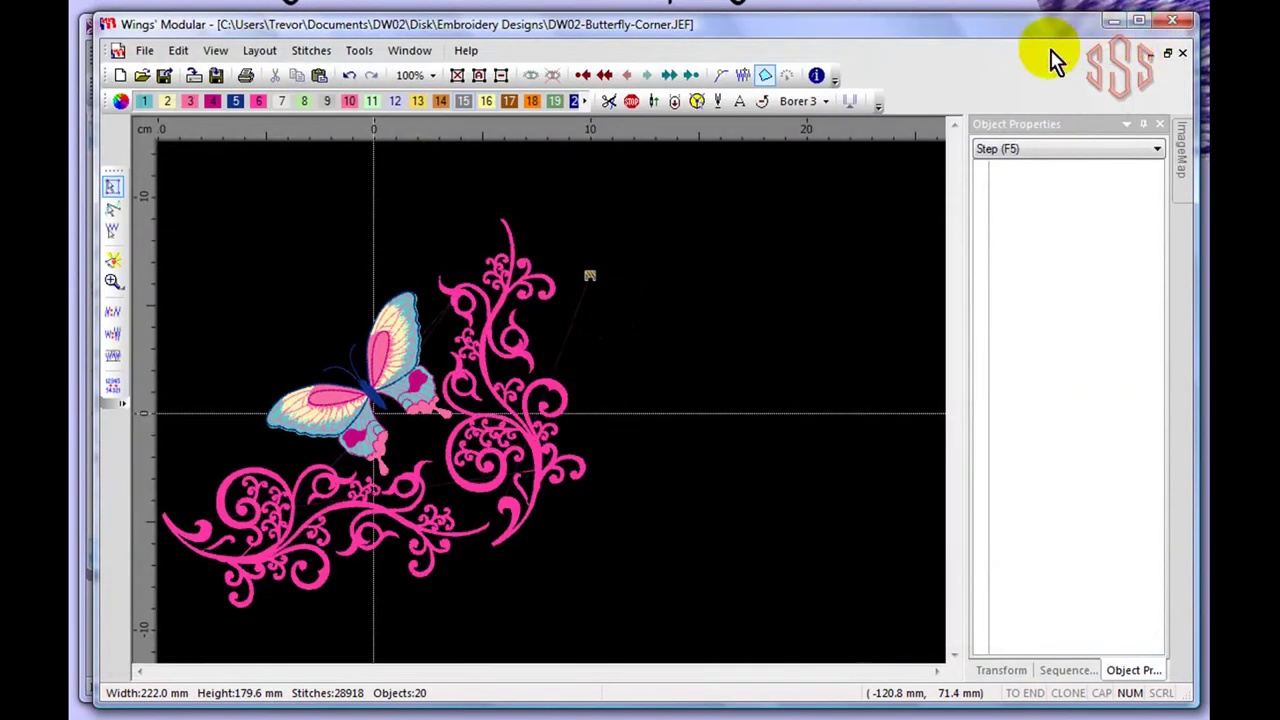
Open the help contents, expand Chapter 1 - Features overview, and read the Viewing features topic.
click(470, 55)
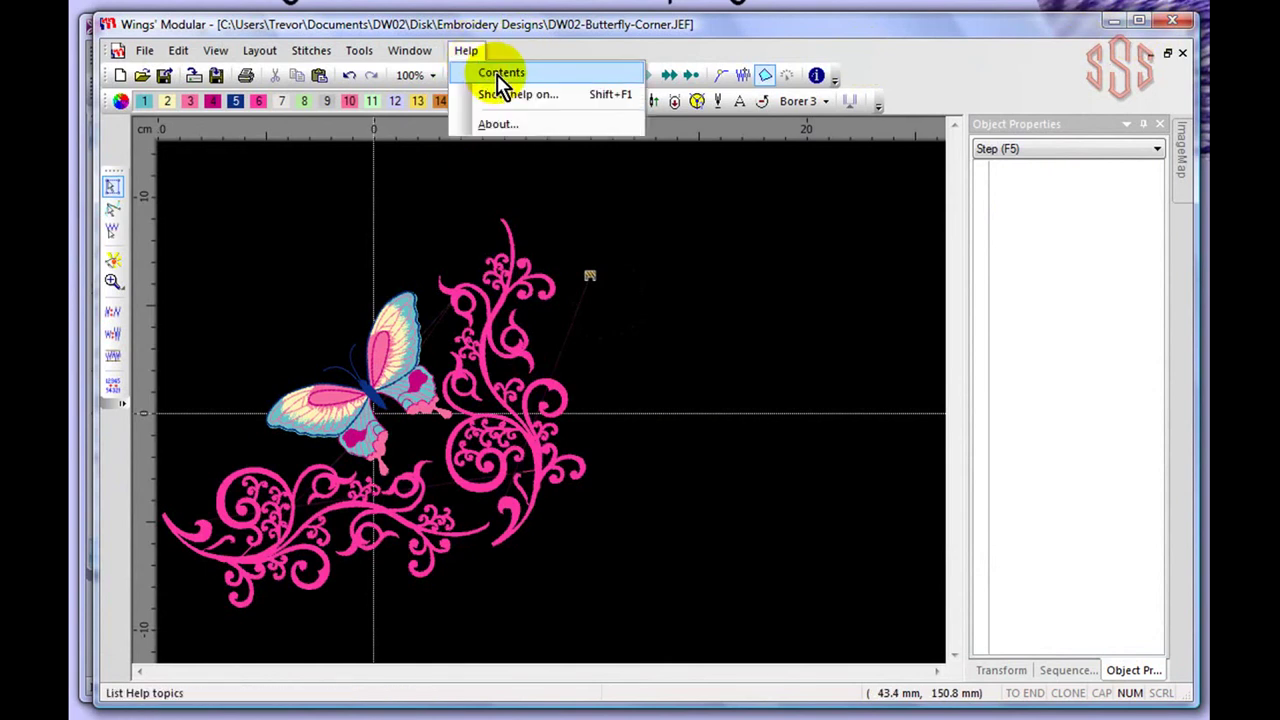
click(500, 74)
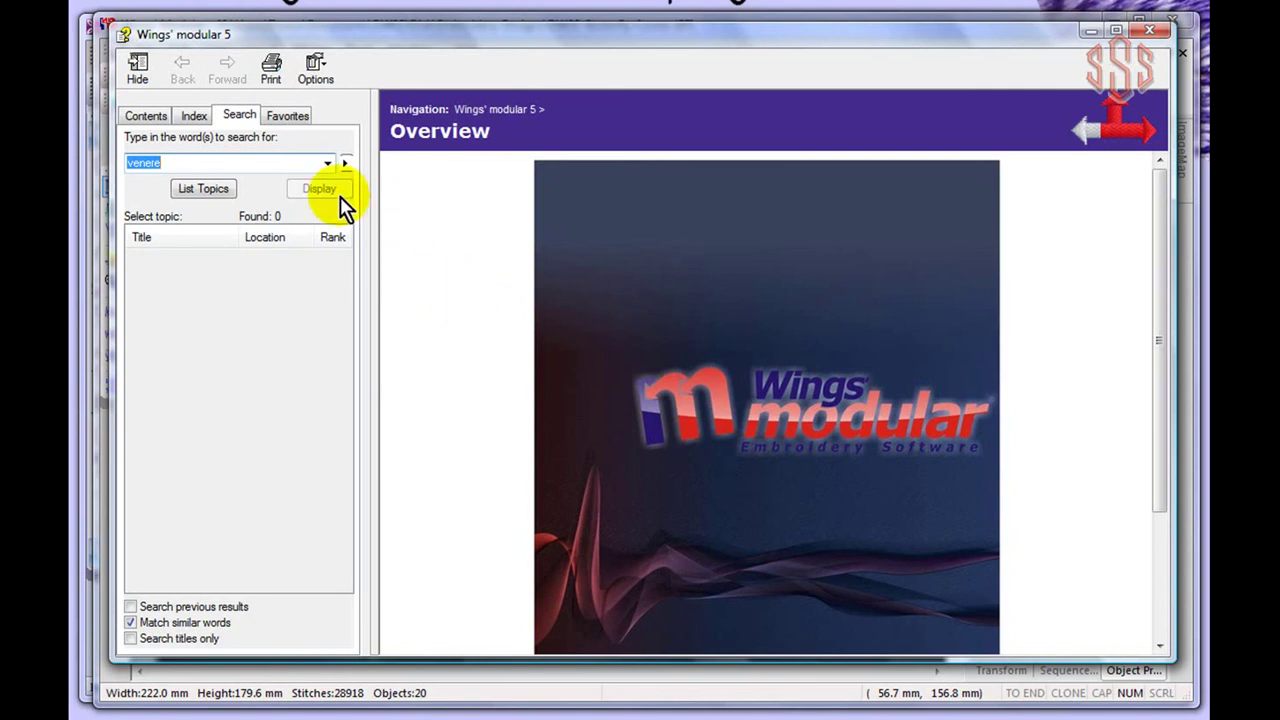
click(148, 118)
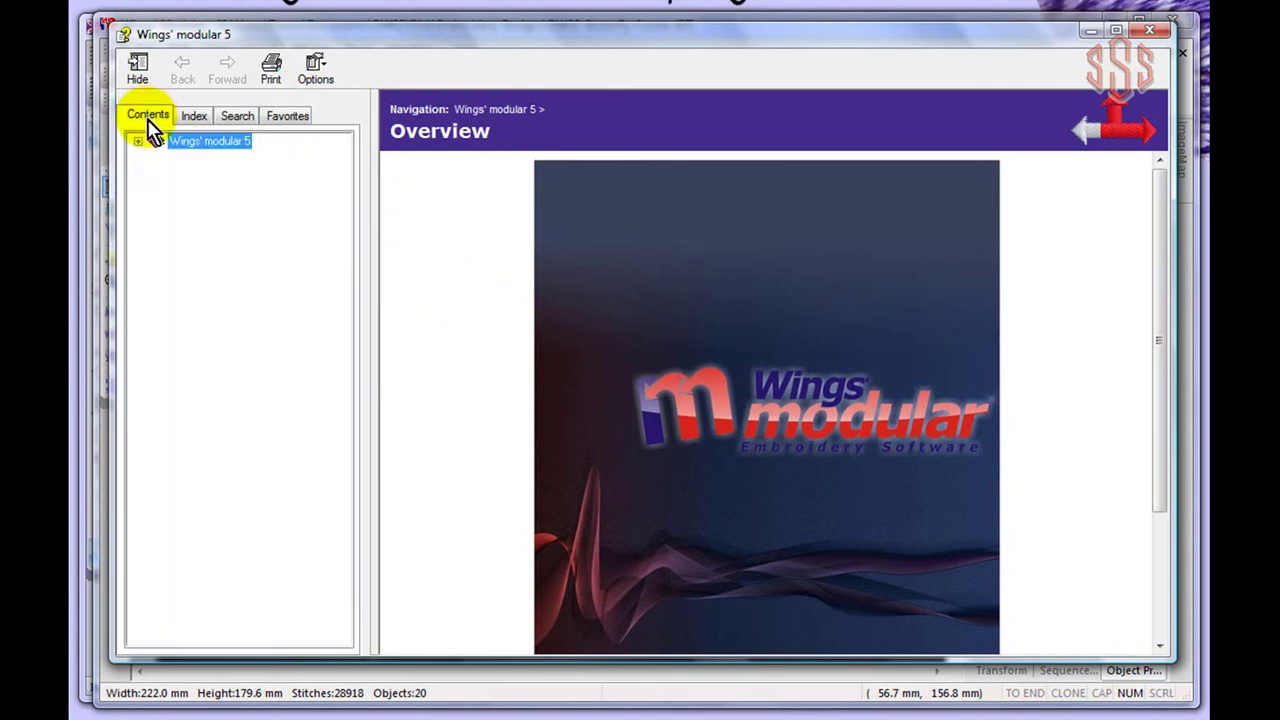
click(138, 141)
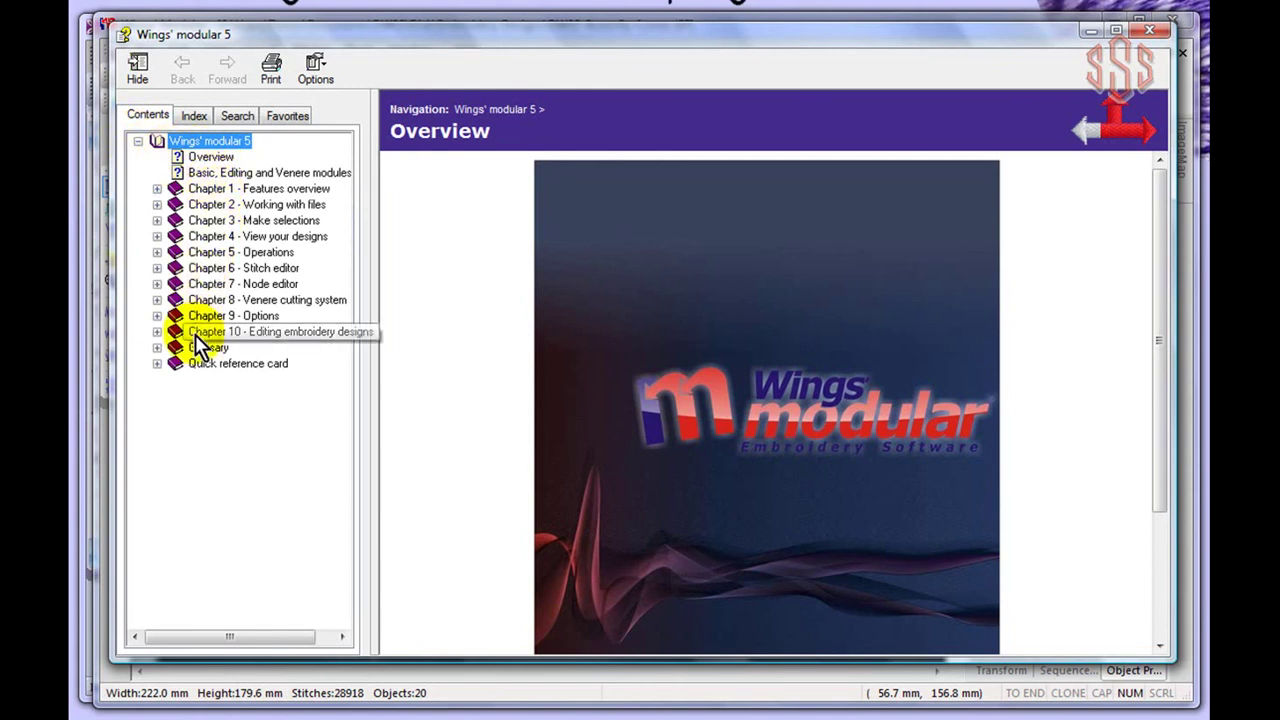
click(156, 189)
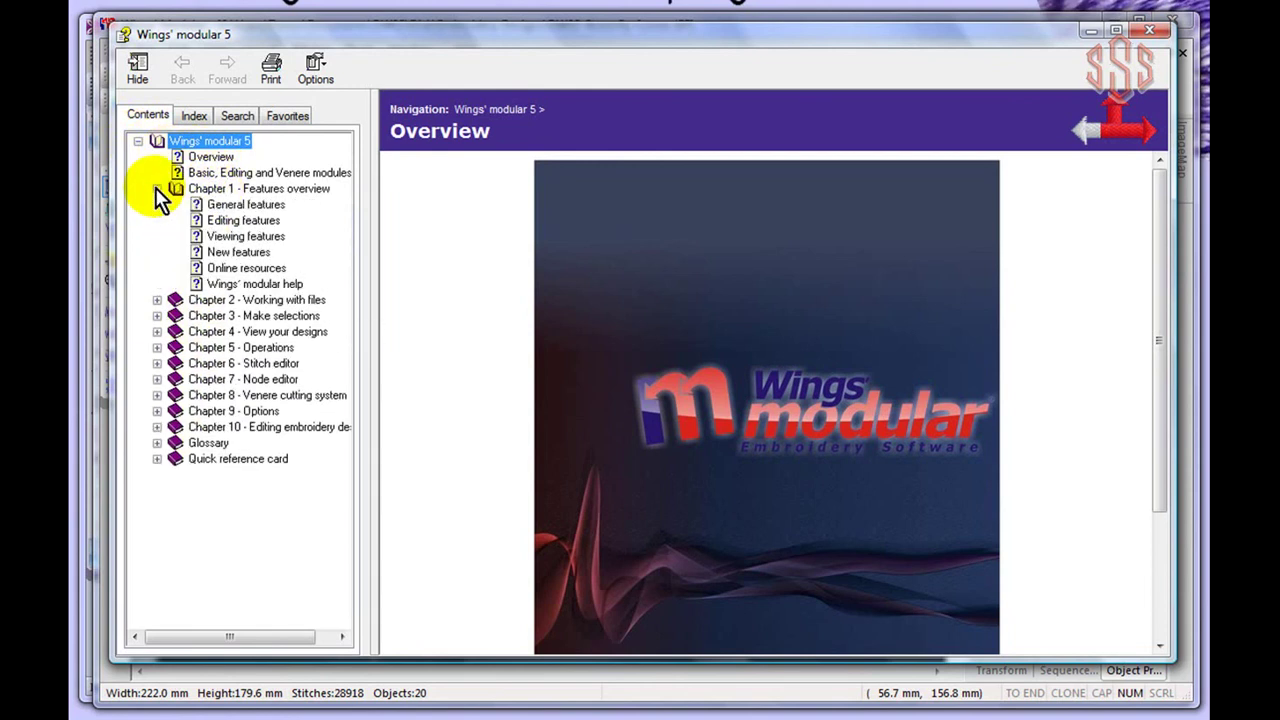
click(249, 238)
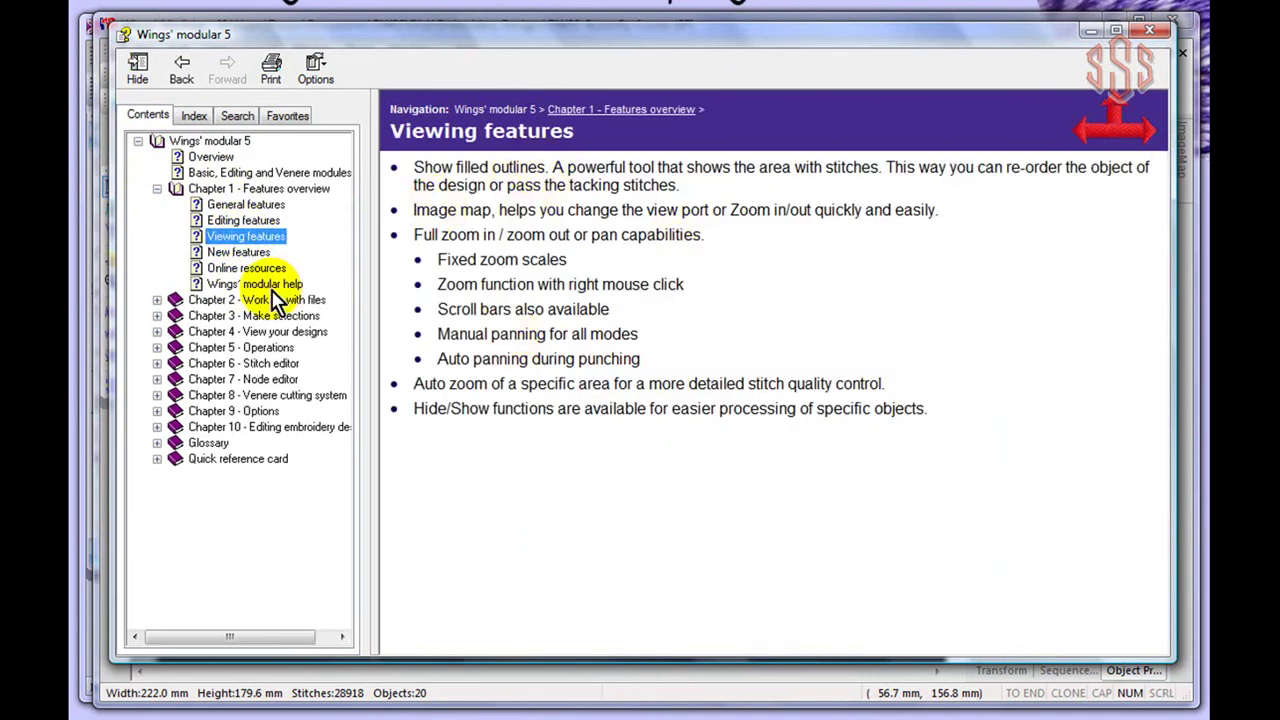
Find the Special Functions entry in the help index and display its topic.
click(195, 116)
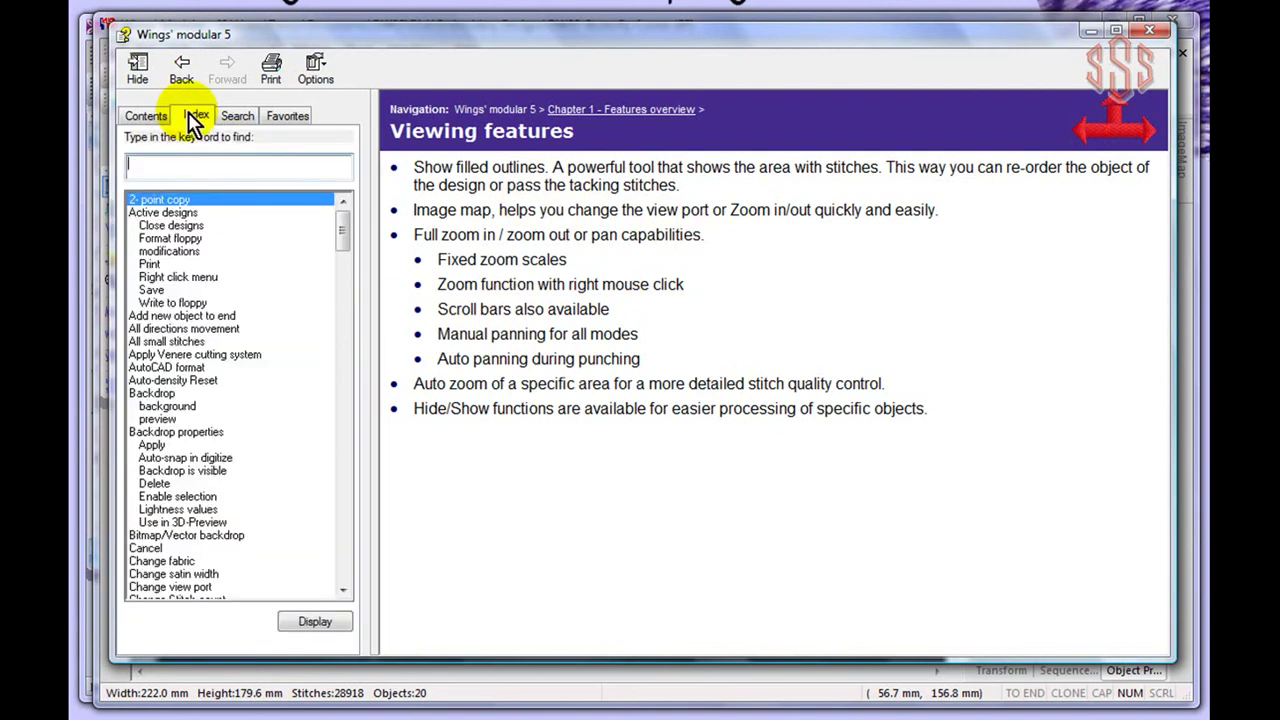
scroll(343, 236, down, 1)
drag(343, 236, 347, 538)
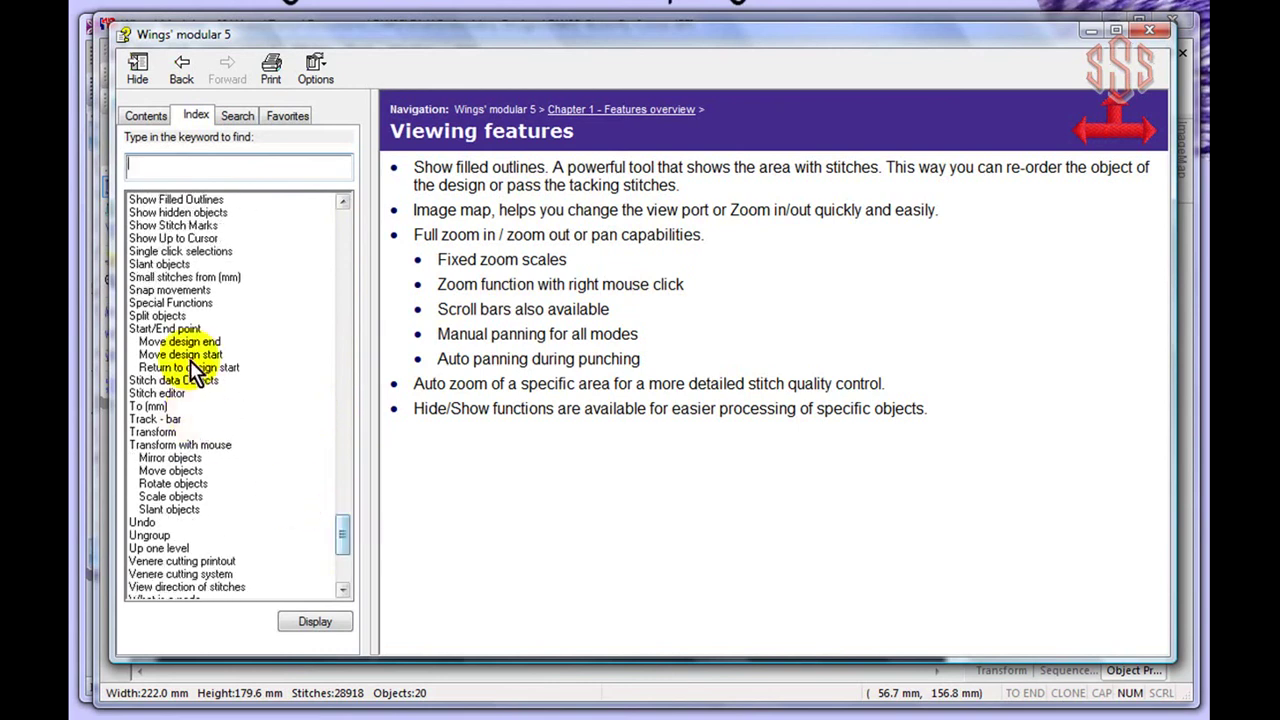
double_click(172, 302)
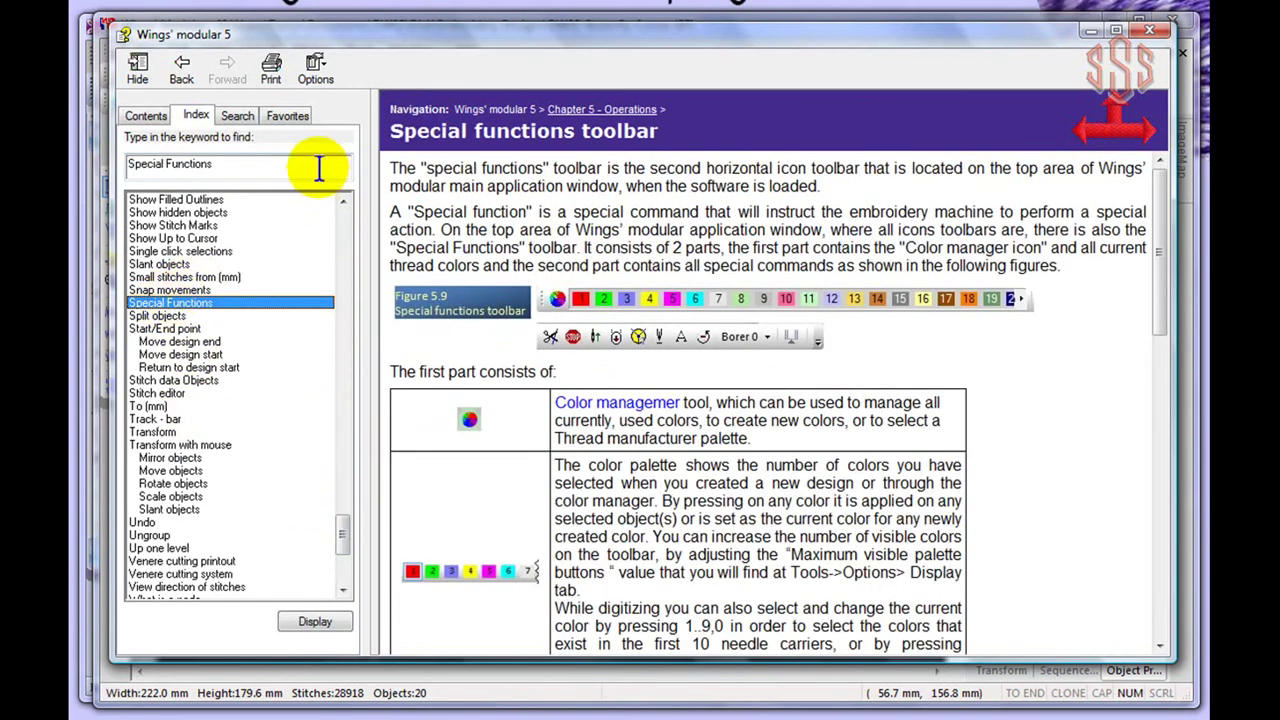
Search the help for "venere" and display the topic "Digitize with Venere Cutting – manually or automatic".
click(239, 116)
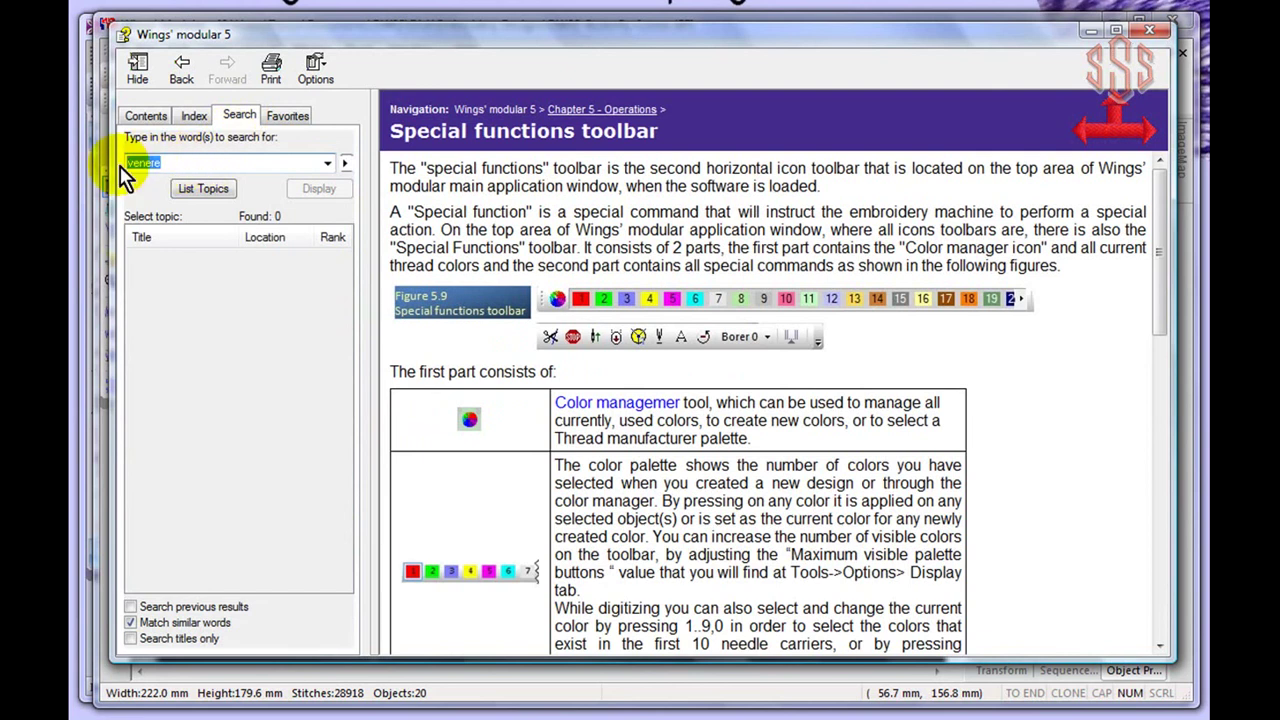
text(venere)
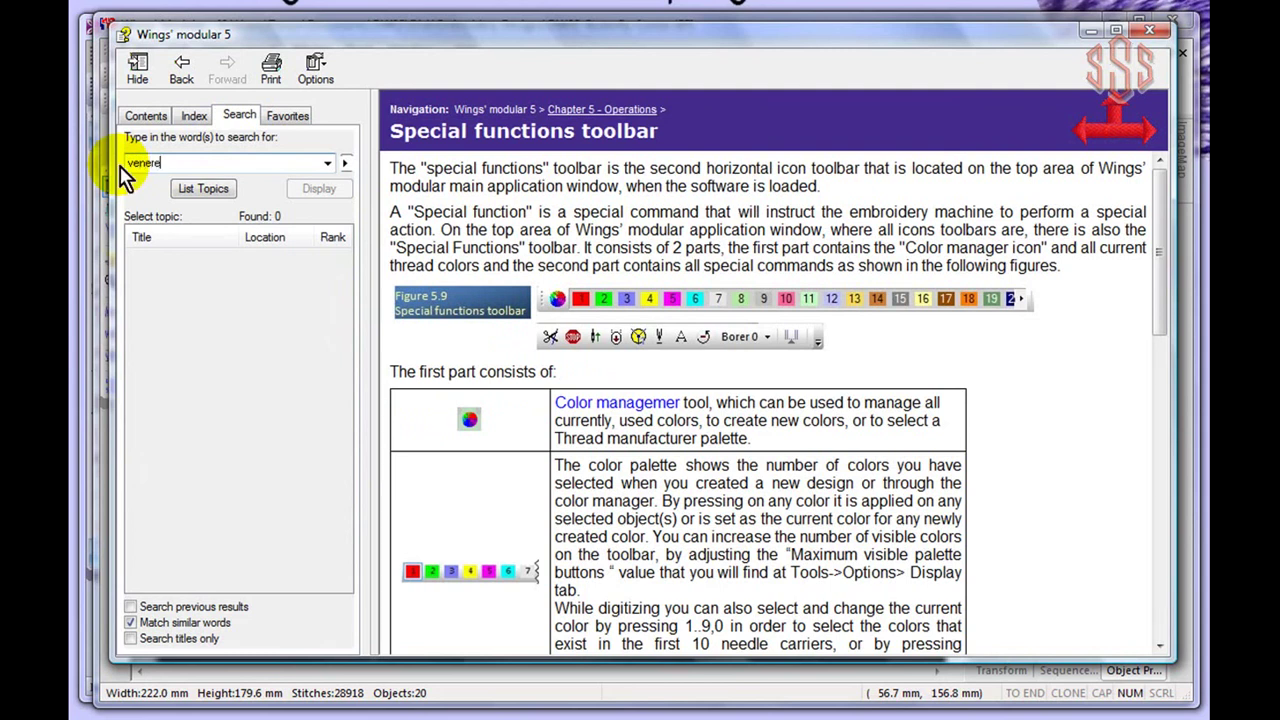
click(205, 187)
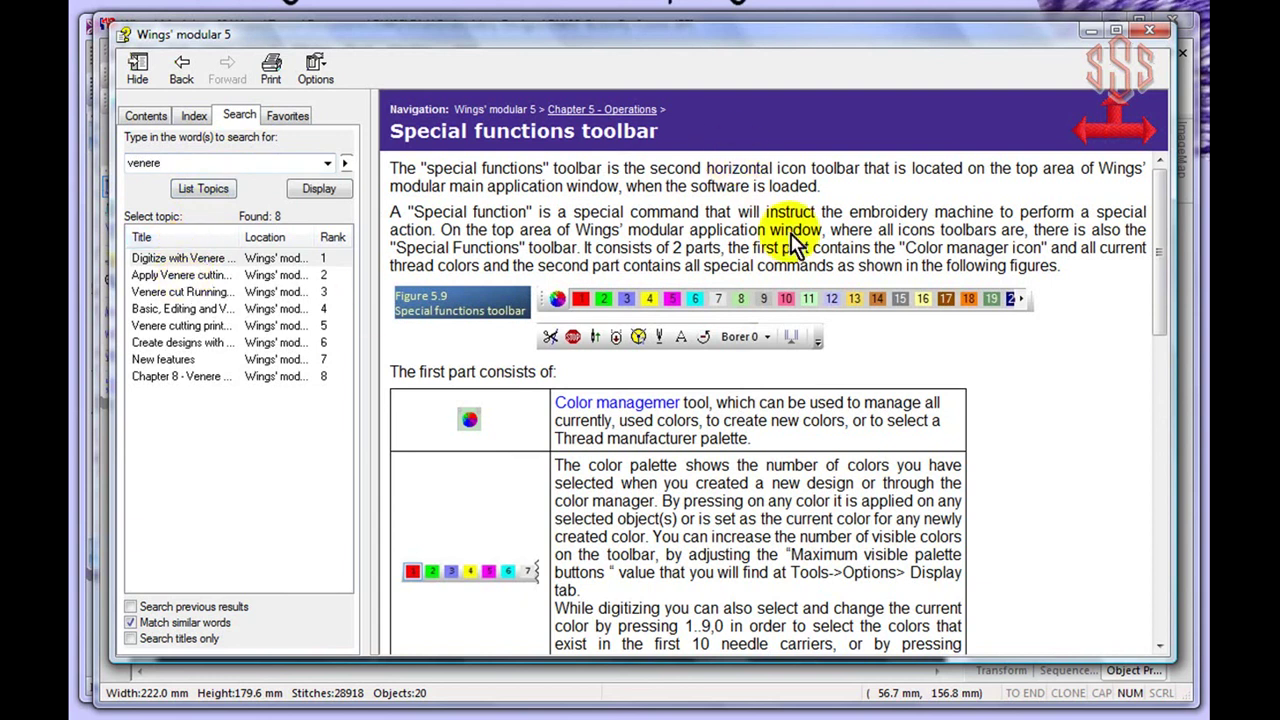
click(163, 260)
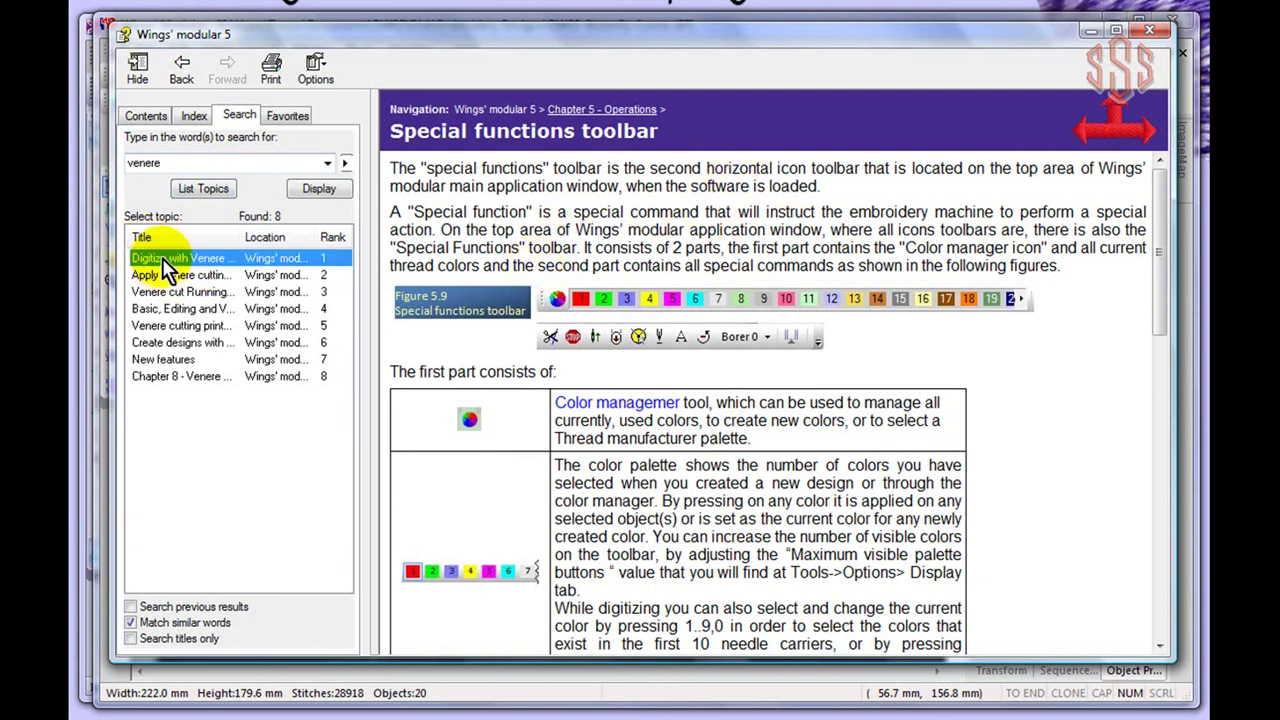
double_click(161, 258)
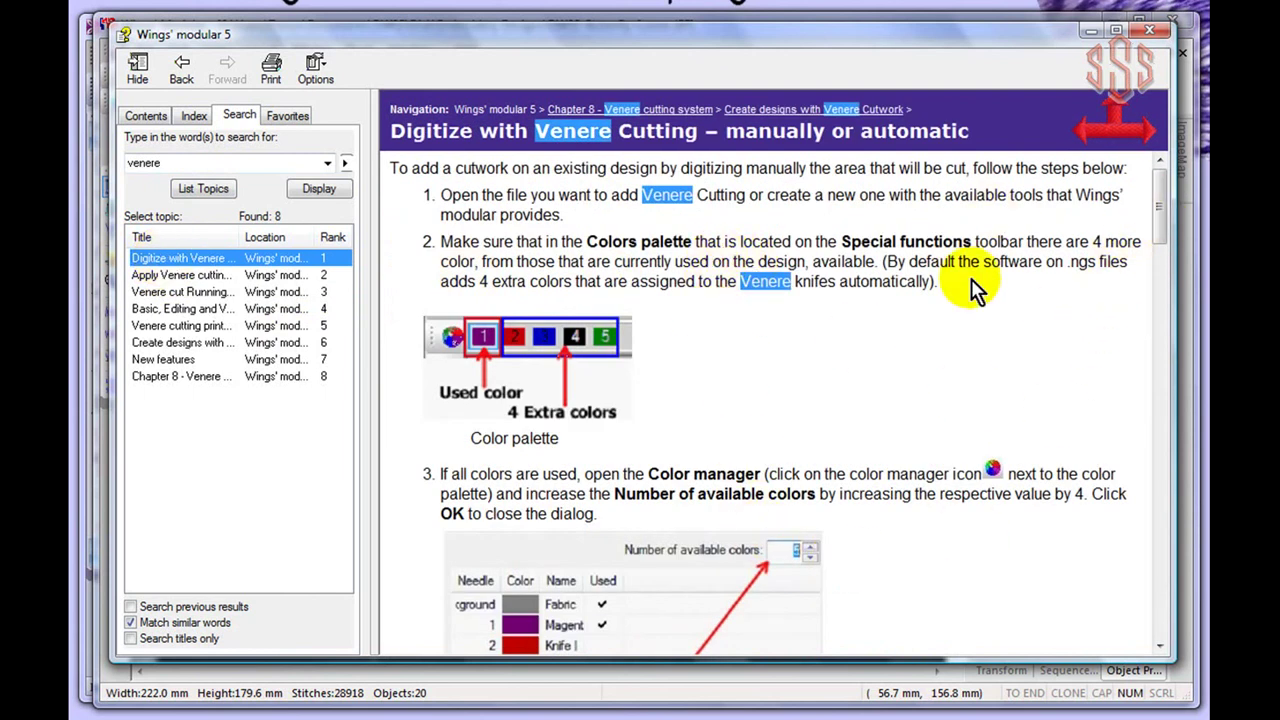
View the help's Favorites list, return to the search results, and close the help window.
click(287, 117)
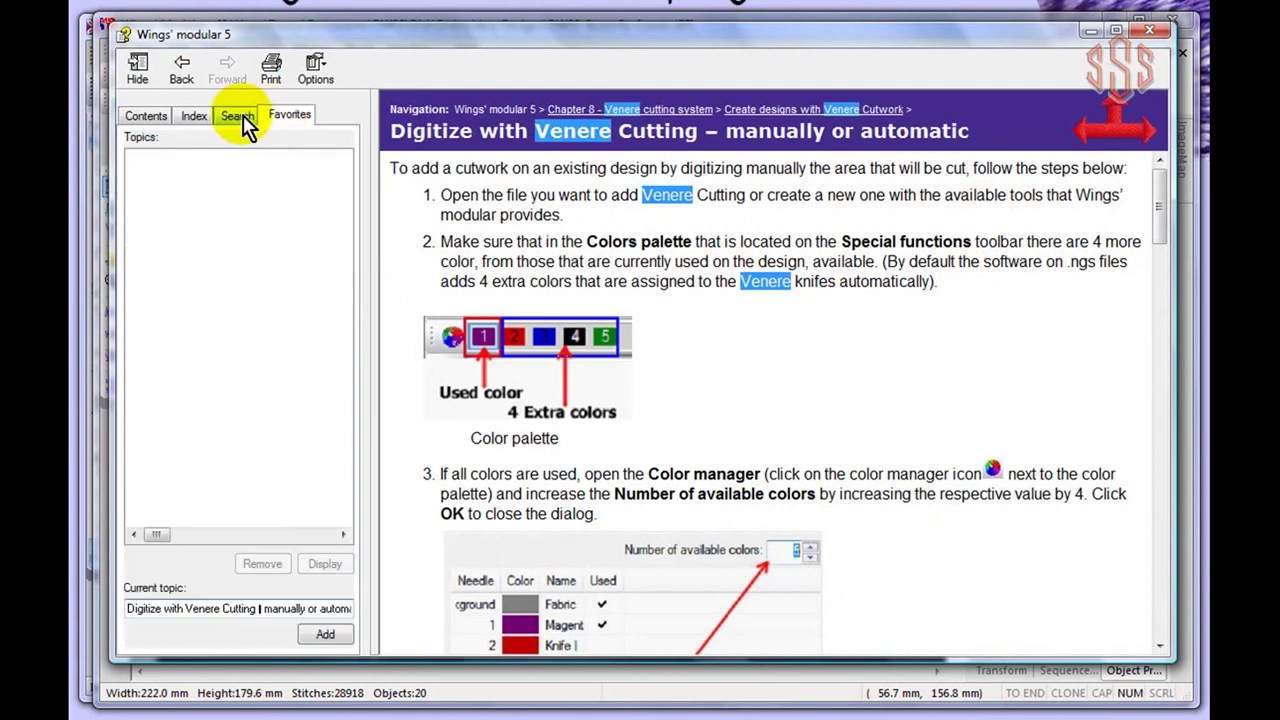
click(237, 116)
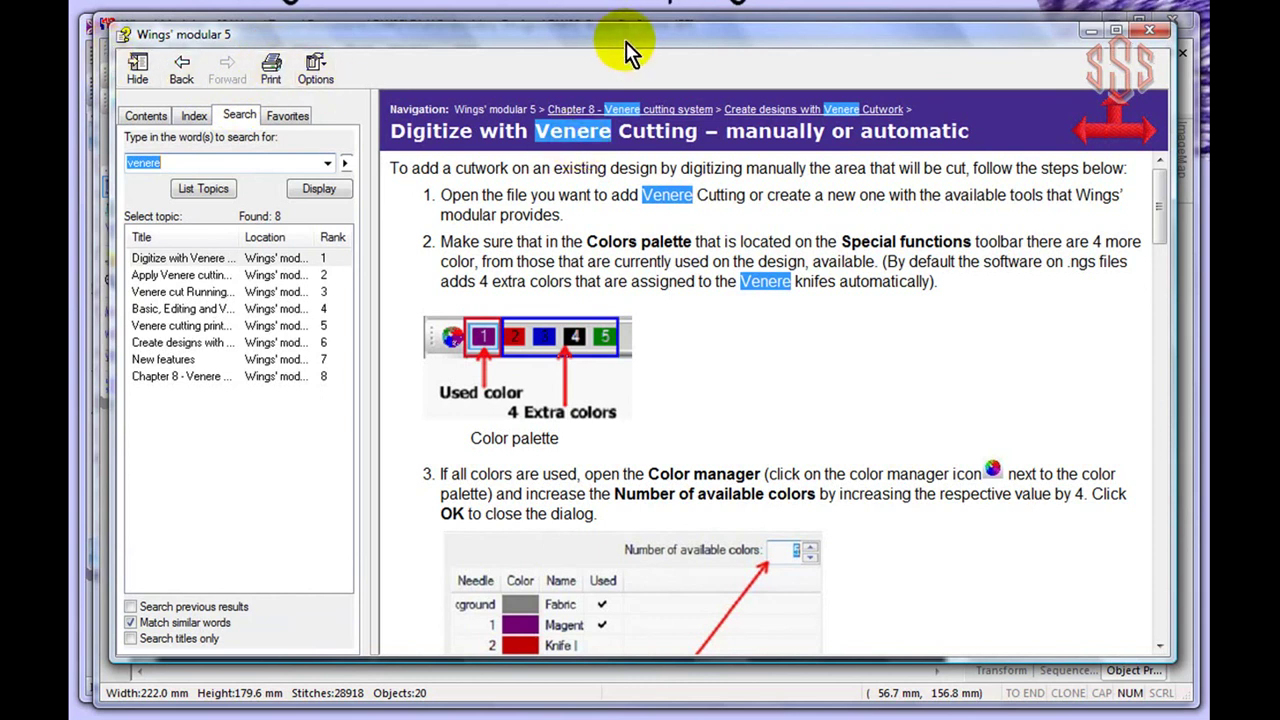
click(894, 357)
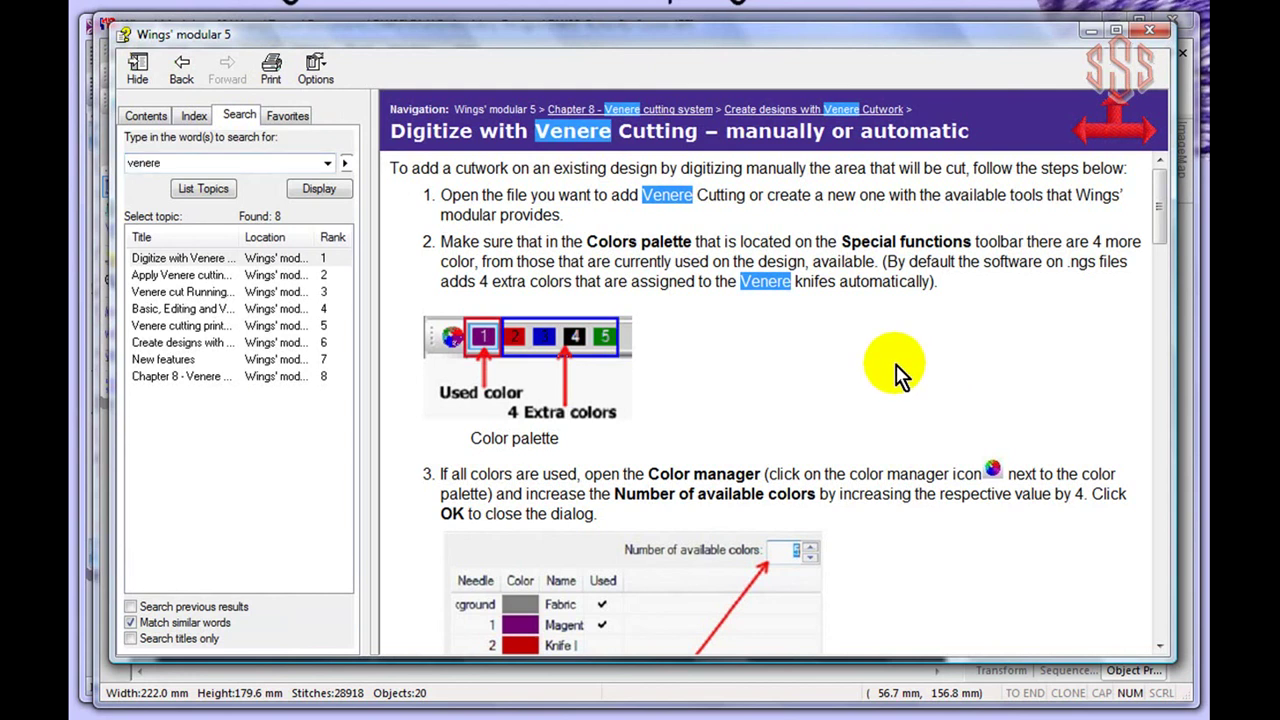
click(1153, 34)
Display the available help commands in the main window.
click(465, 54)
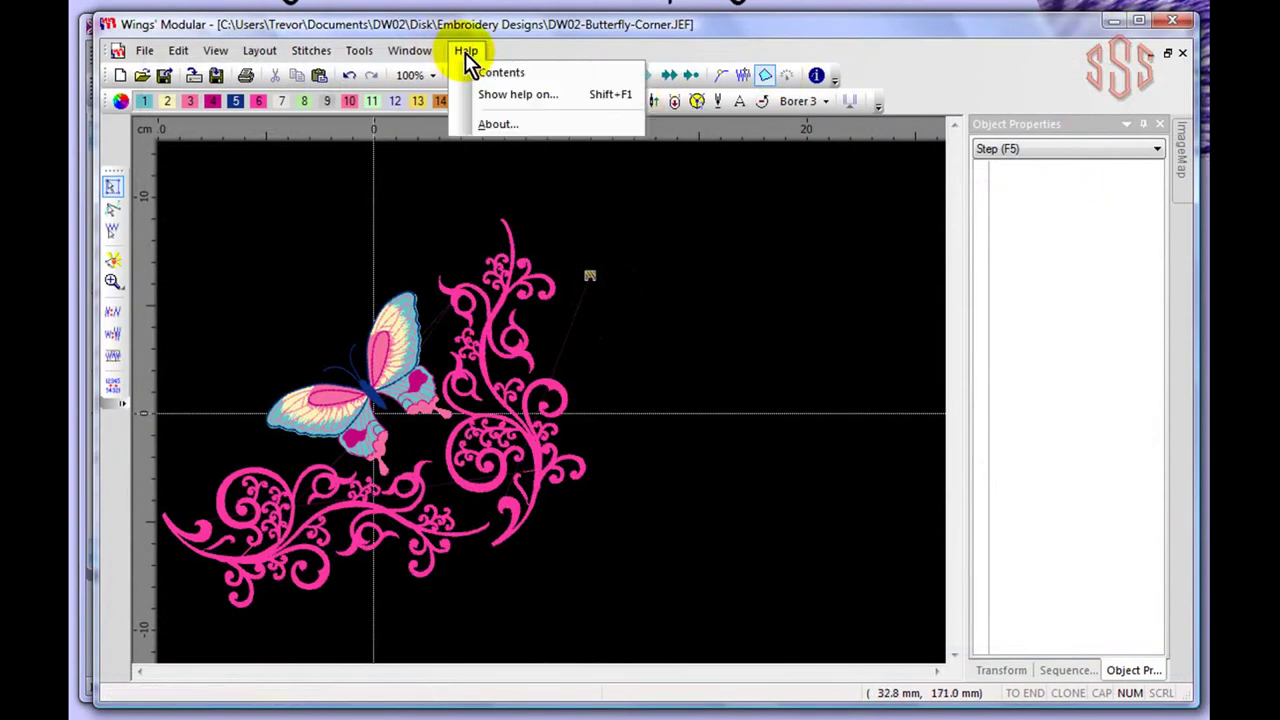